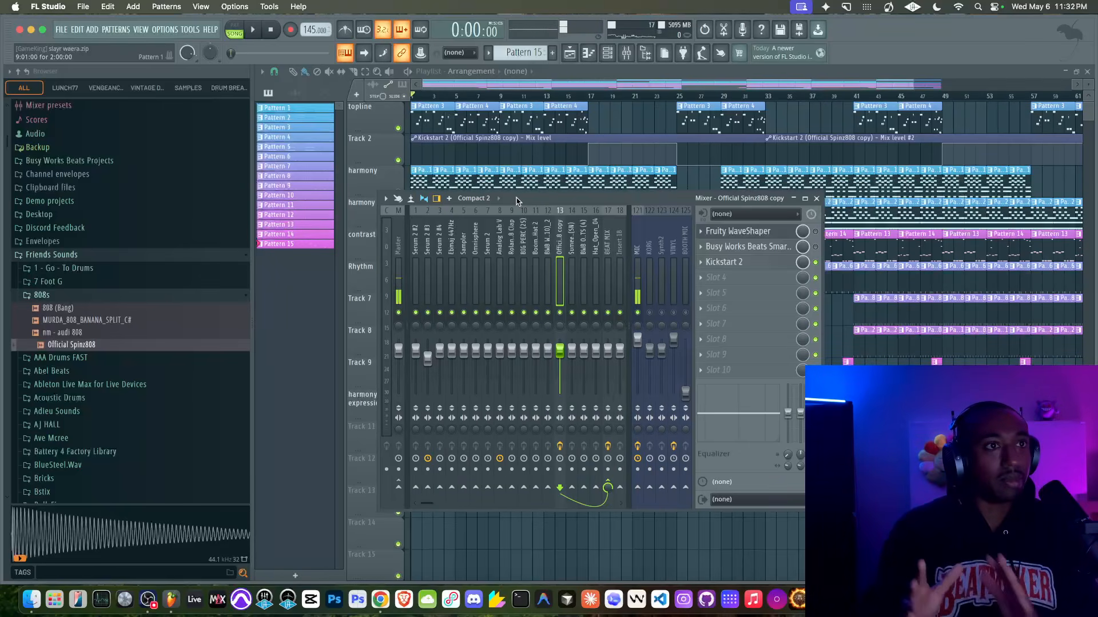
# - Play the song's opening and open the Fruity WaveShaper on the Official Spinz808 copy mixer track
pyautogui.moveTo(532, 201); pyautogui.dragTo(530, 180)
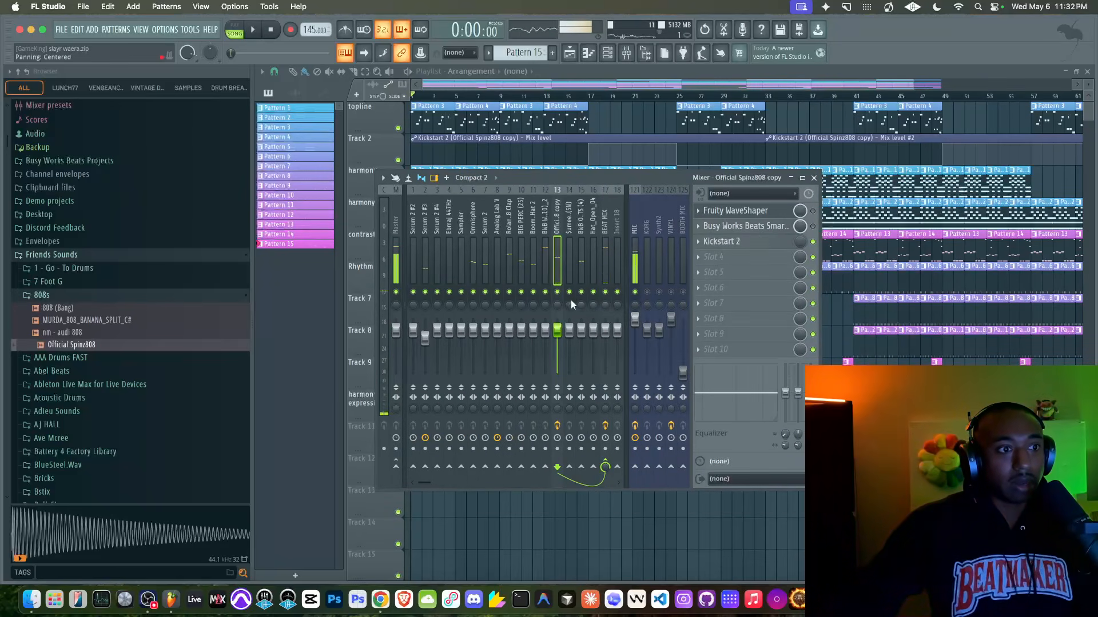
pyautogui.press('space')
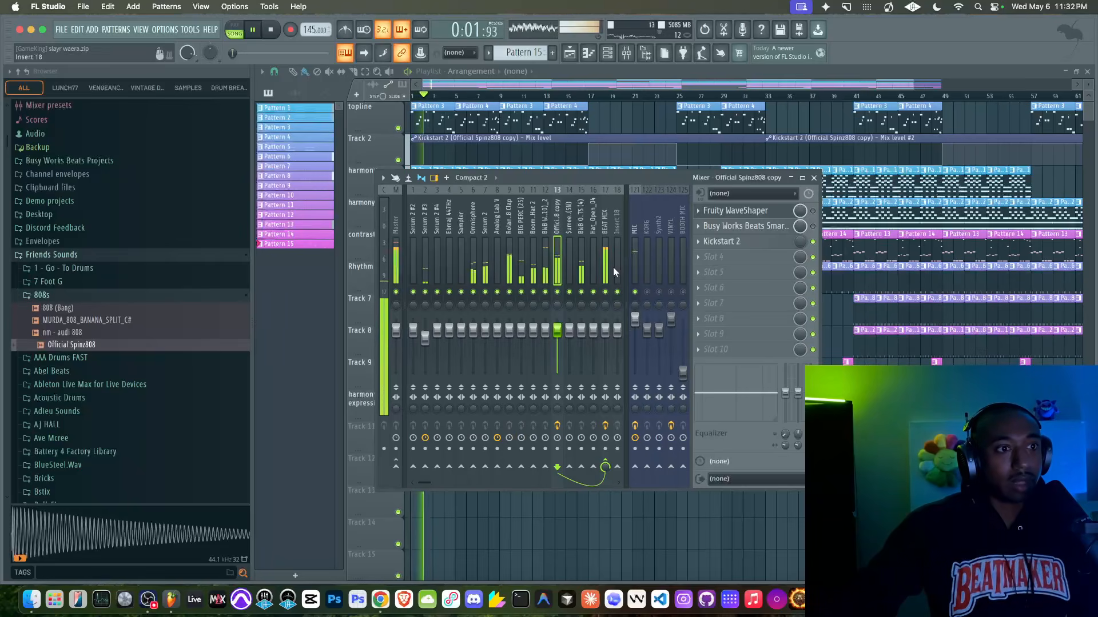
pyautogui.press('space')
pyautogui.press('space')
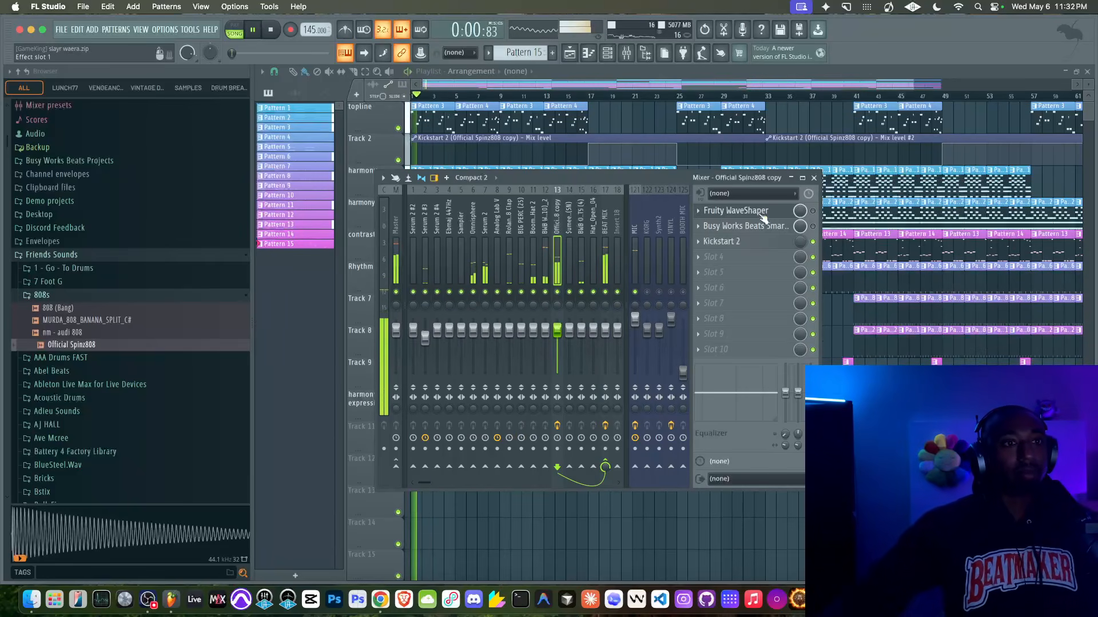
pyautogui.click(736, 210)
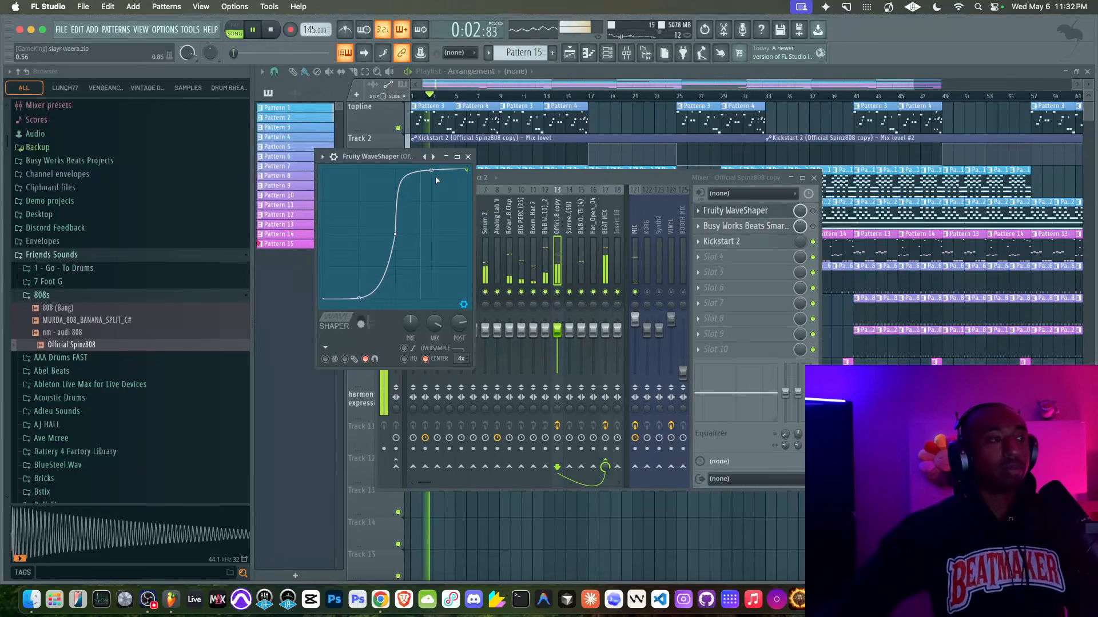
pyautogui.press('space')
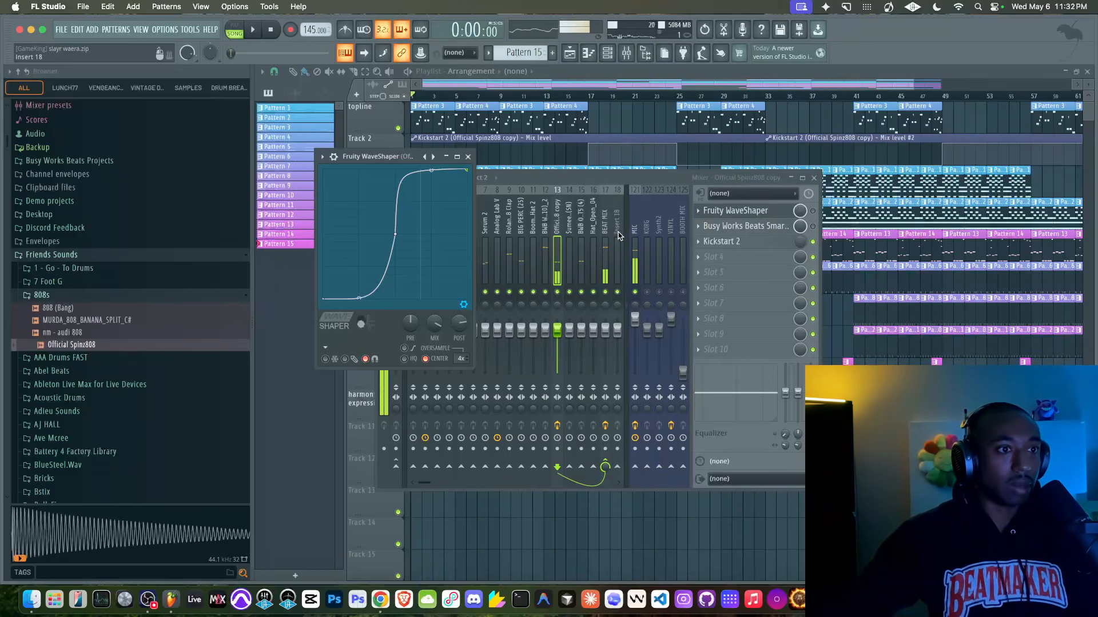
# - View the BEAT MIX effects during playback, then return to the Official Spinz808 copy track and its Fruity WaveShaper curve
pyautogui.click(608, 238)
pyautogui.press('space')
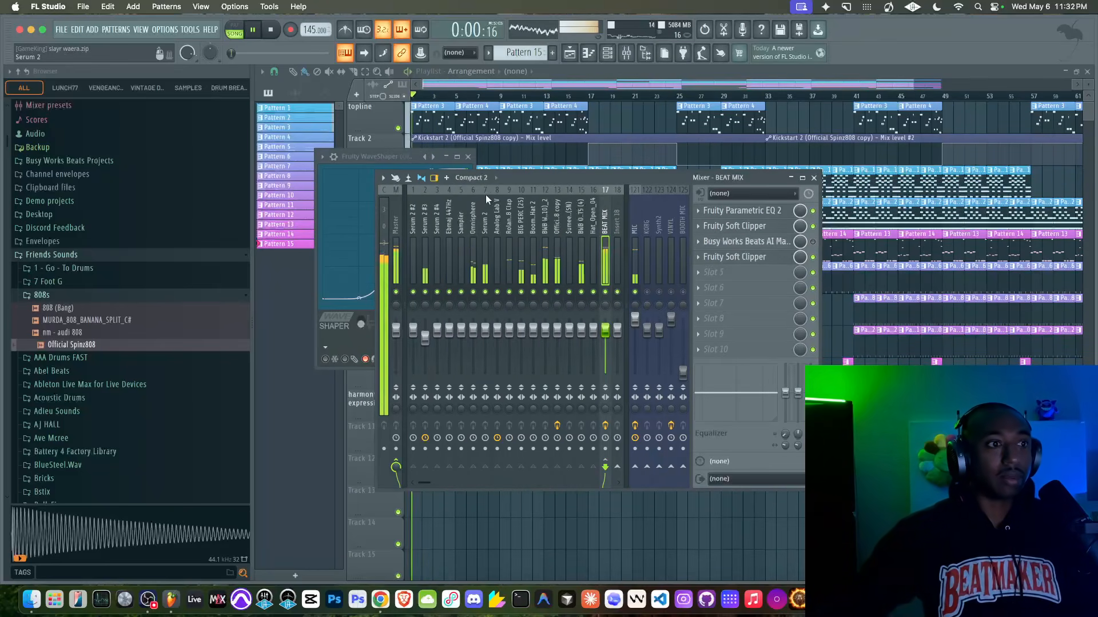
pyautogui.click(557, 243)
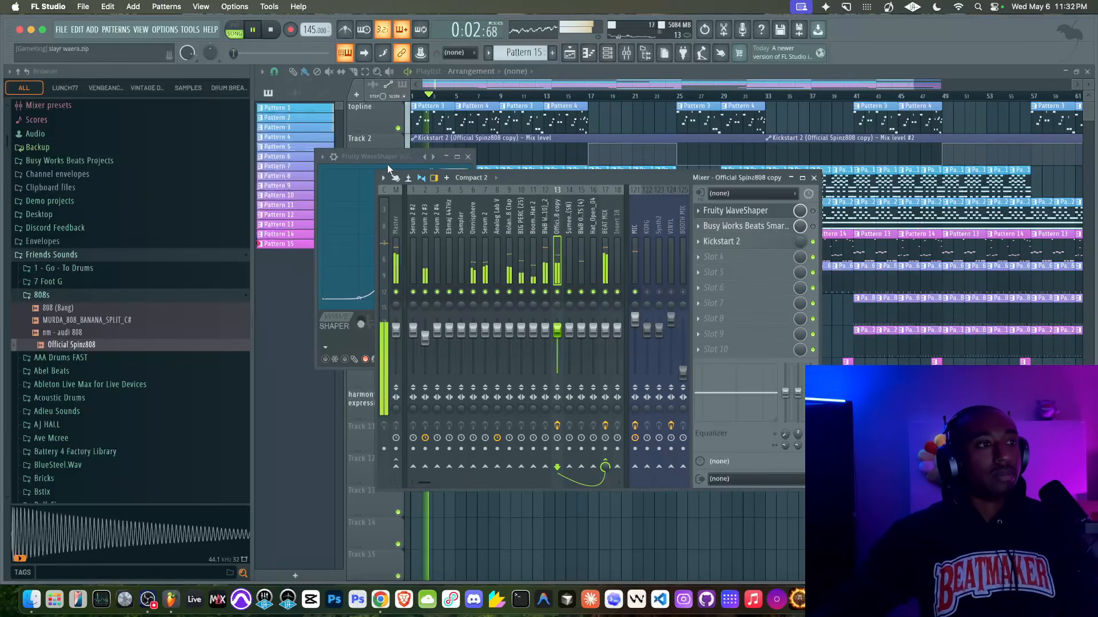
pyautogui.click(371, 156)
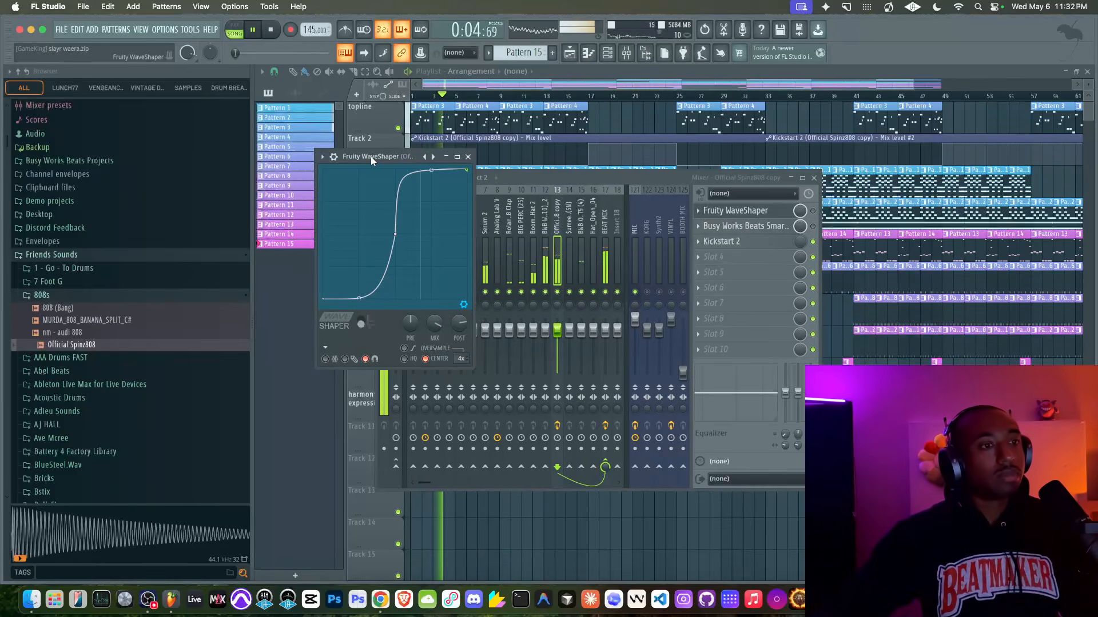
pyautogui.press('space')
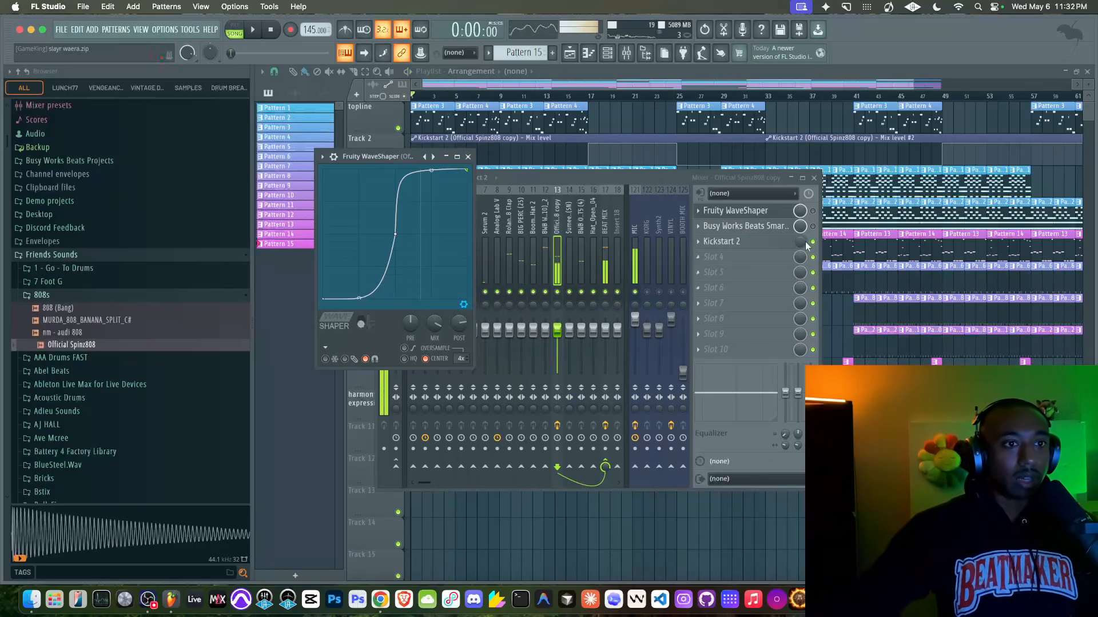
# - Switch on the 808 track's Fruity WaveShaper and examine the Busy Works Beats Smart Compressor 2 settings during playback
pyautogui.click(814, 223)
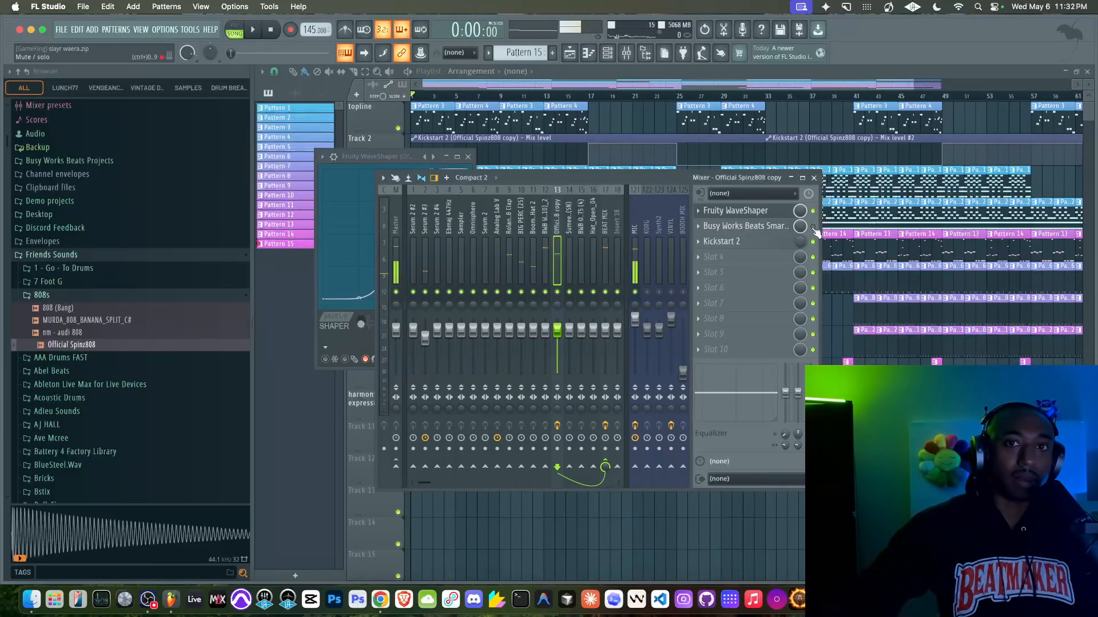
pyautogui.click(771, 226)
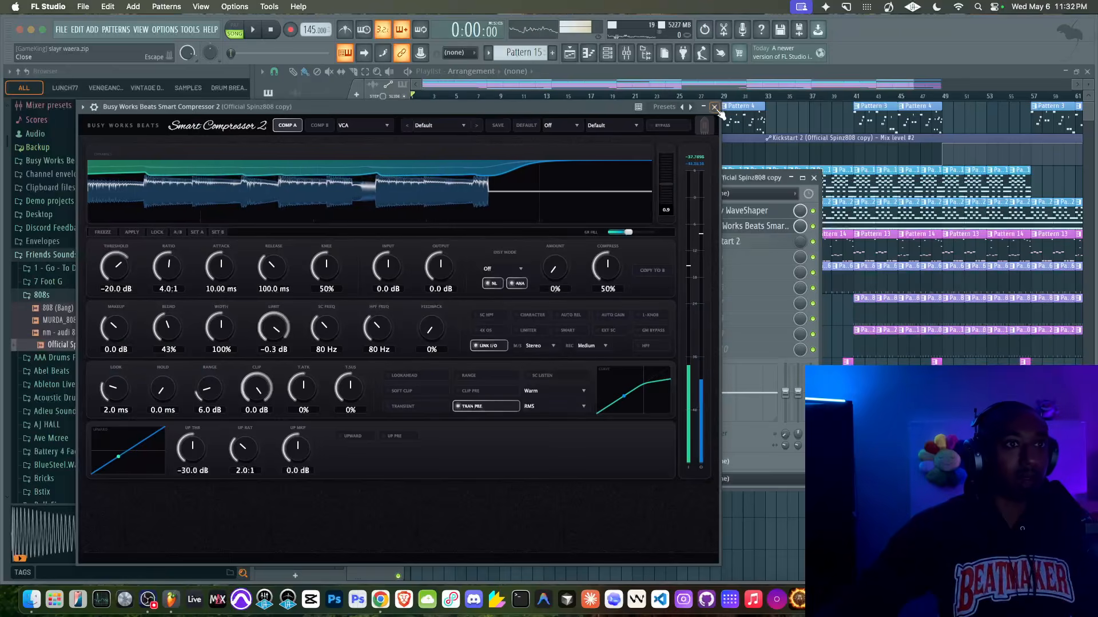
pyautogui.click(714, 107)
pyautogui.click(751, 226)
pyautogui.press('space')
pyautogui.click(714, 107)
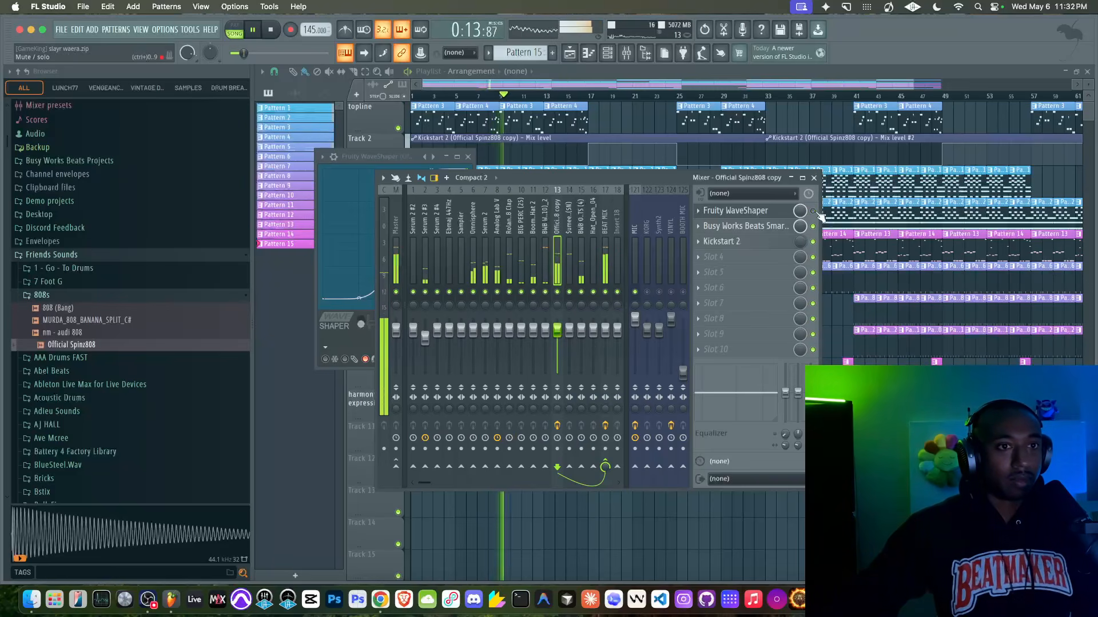
# - Replay the song's opening and compare the Official Spinz808 copy track with its effects bypassed and re-enabled
pyautogui.press('space')
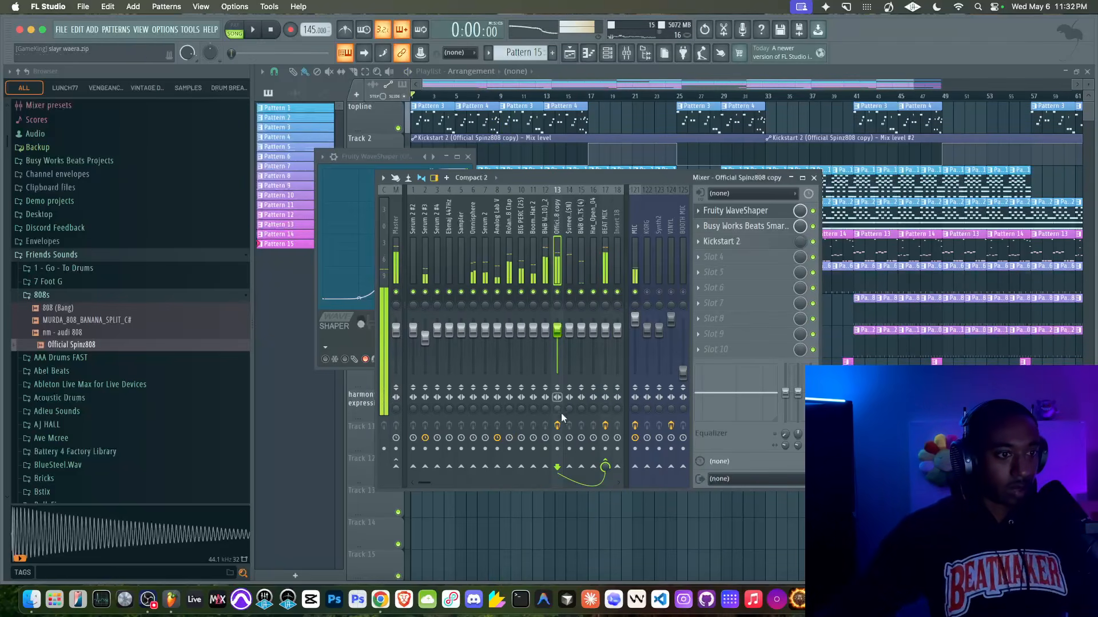
pyautogui.press('space')
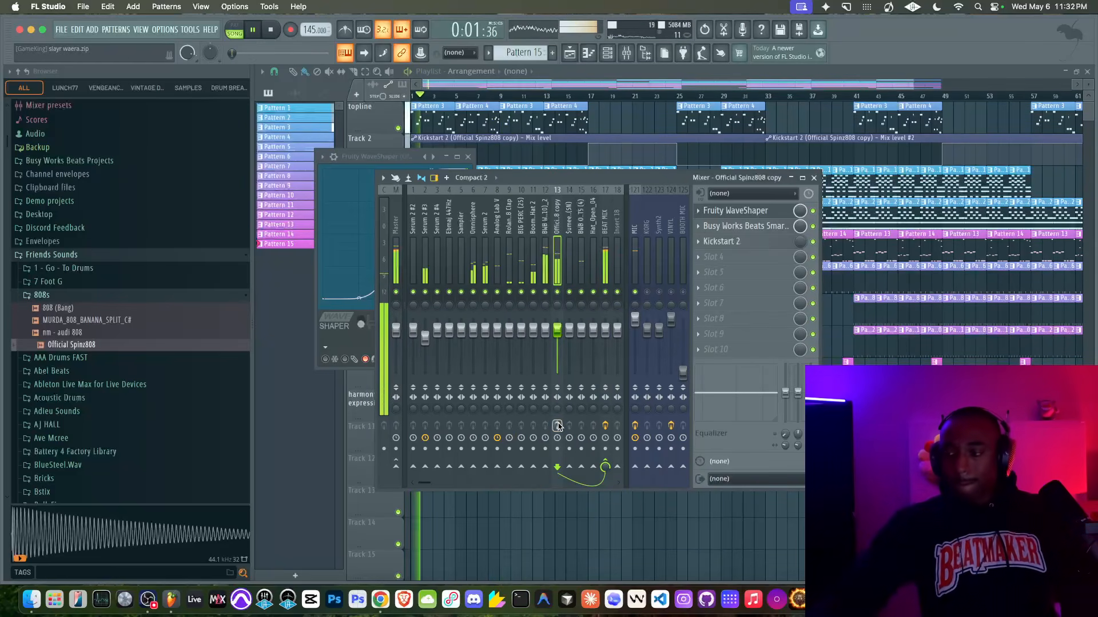
pyautogui.click(559, 426)
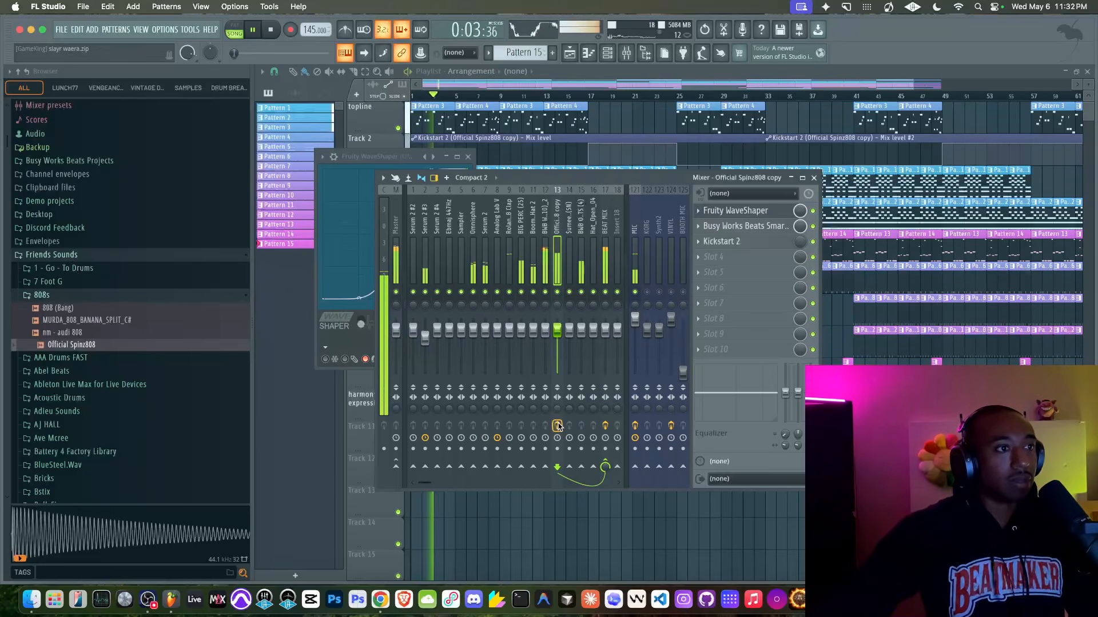
pyautogui.press('space')
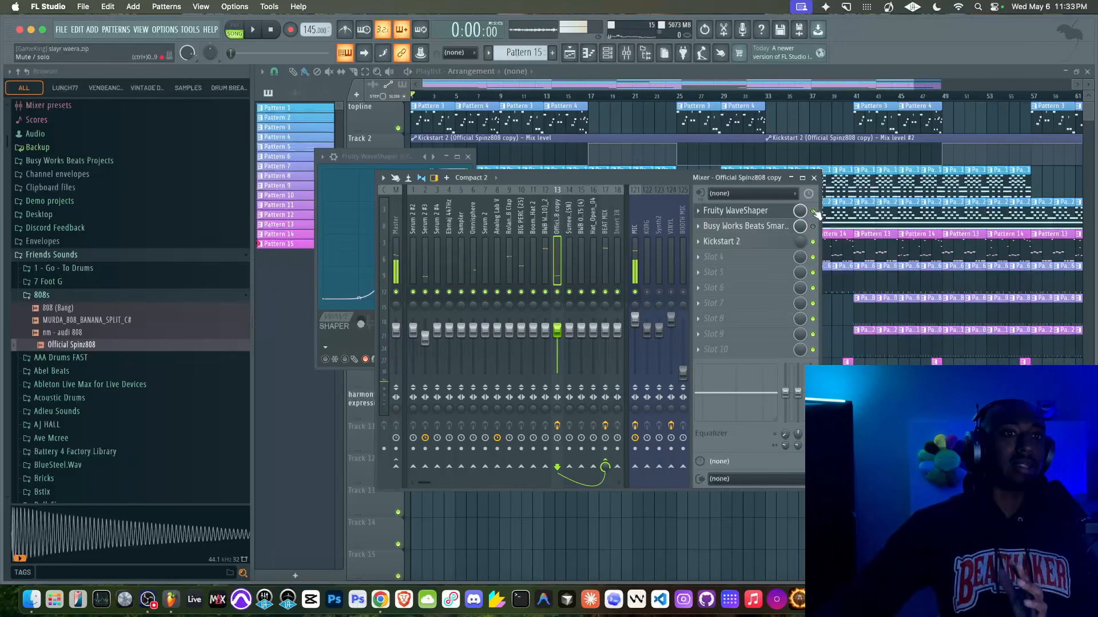
# - Add a second Fruity WaveShaper to the Official Spinz808 copy track and move it up to the first effect slot
pyautogui.click(734, 256)
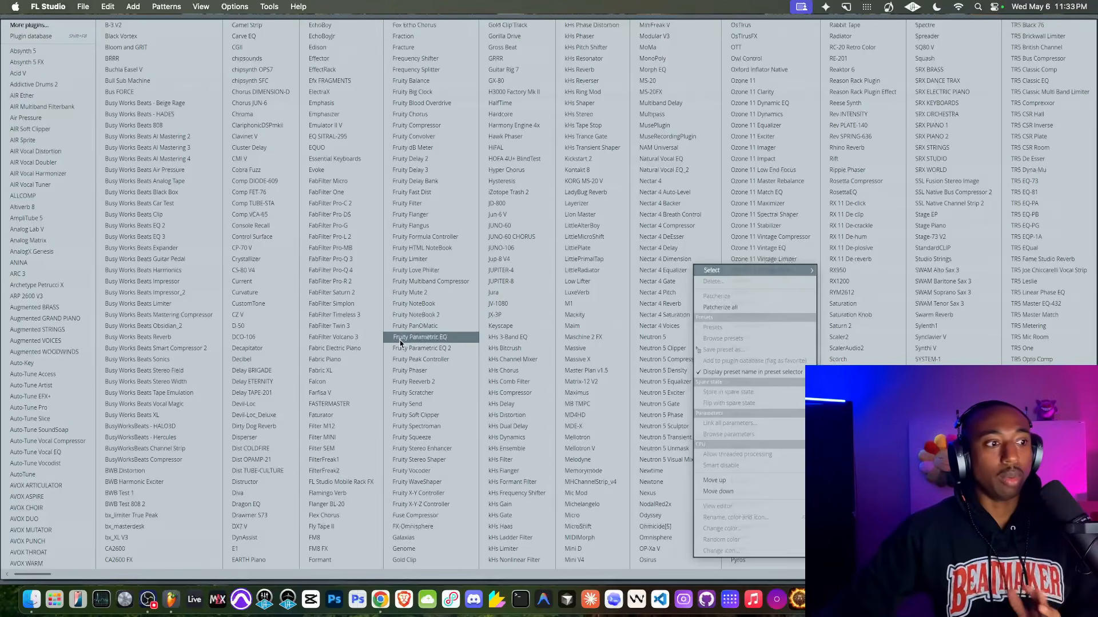
pyautogui.click(416, 482)
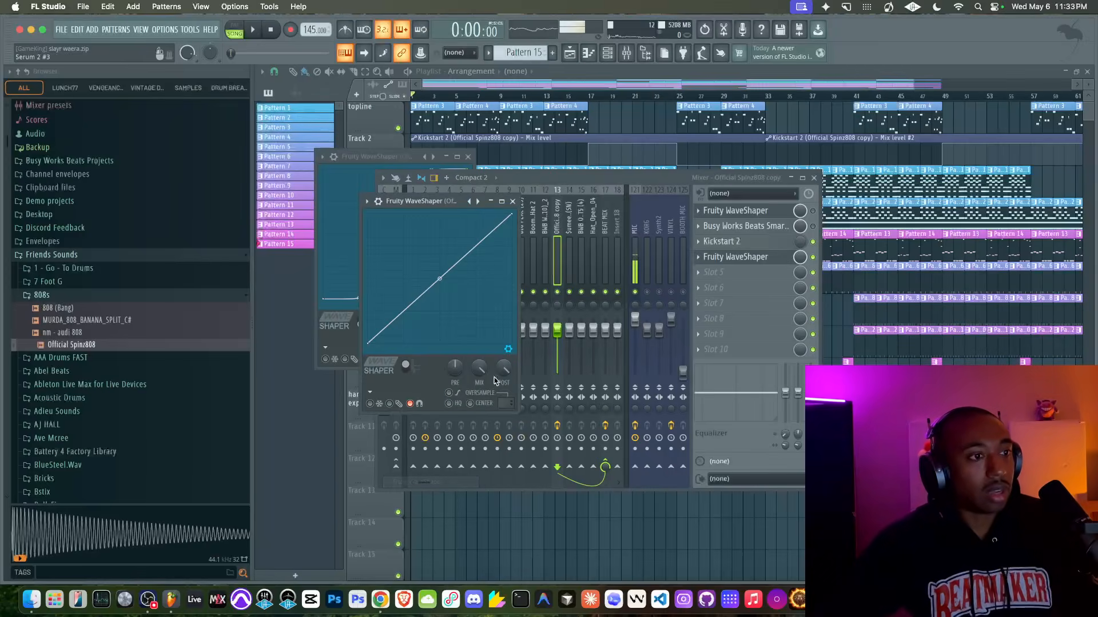
pyautogui.moveTo(757, 259); pyautogui.dragTo(757, 213)
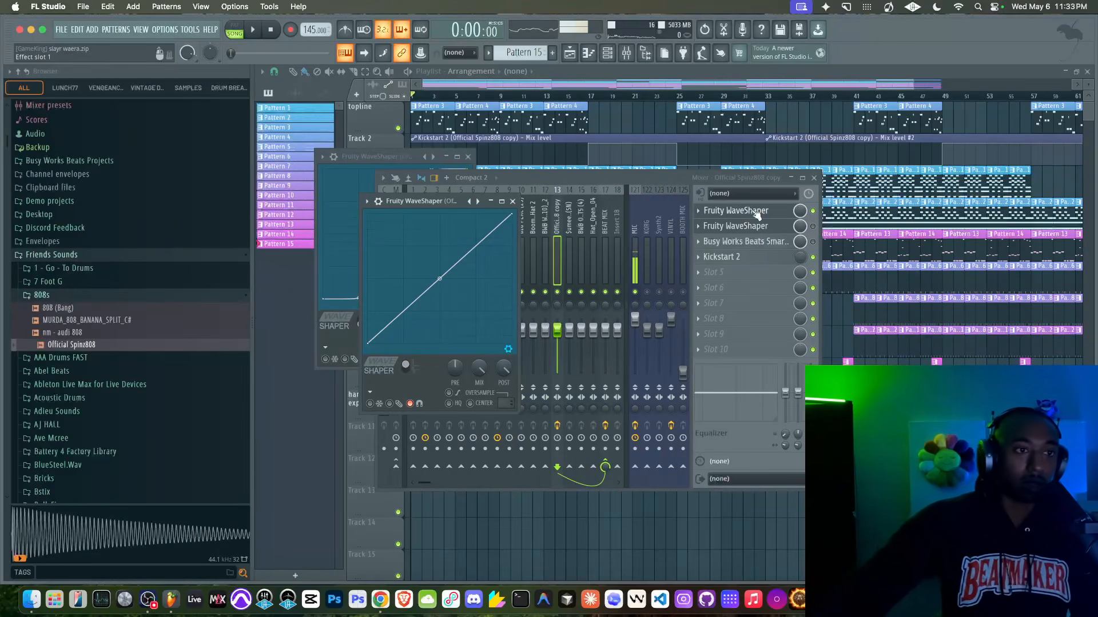
# - Audition the 808 track with the new Fruity WaveShaper, reopen it, and set its curve to bipolar mode
pyautogui.click(606, 228)
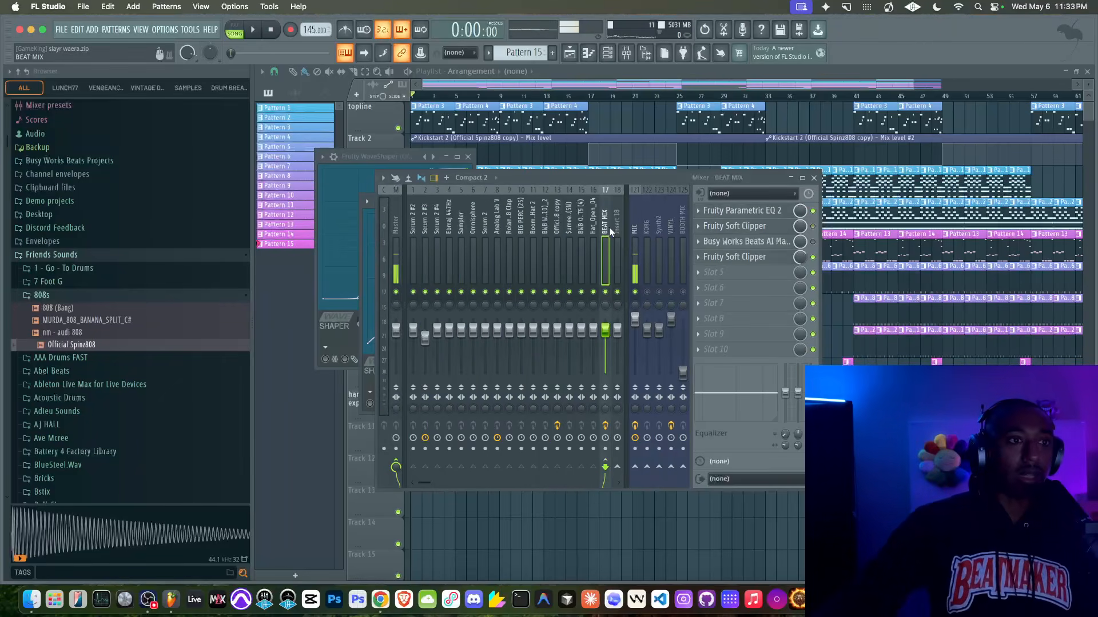
pyautogui.click(555, 232)
pyautogui.press('space')
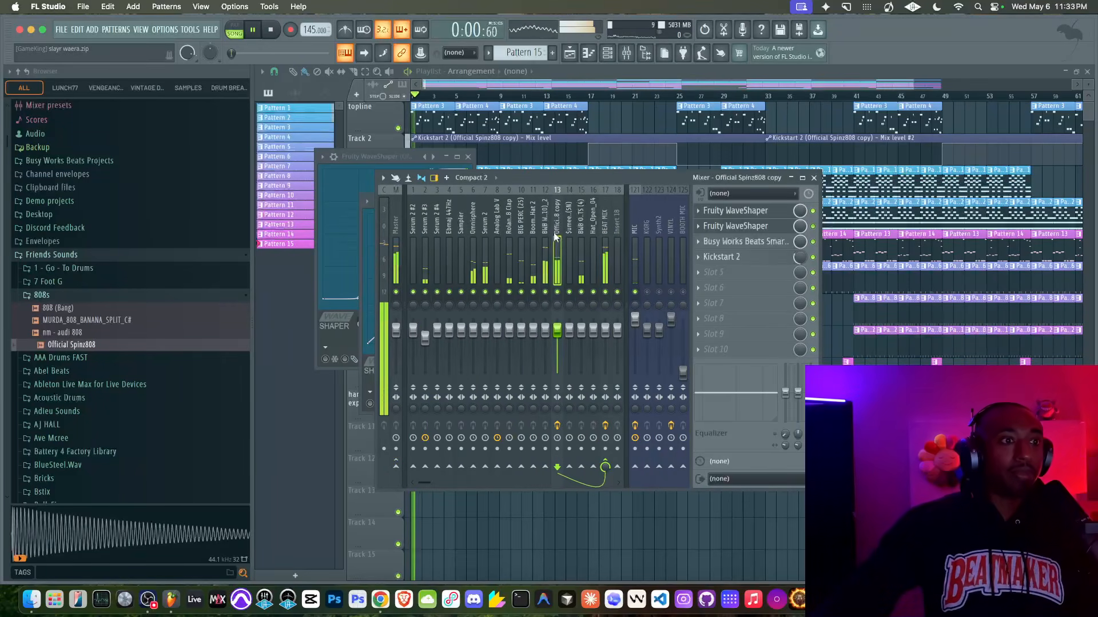
pyautogui.press('space')
pyautogui.click(735, 210)
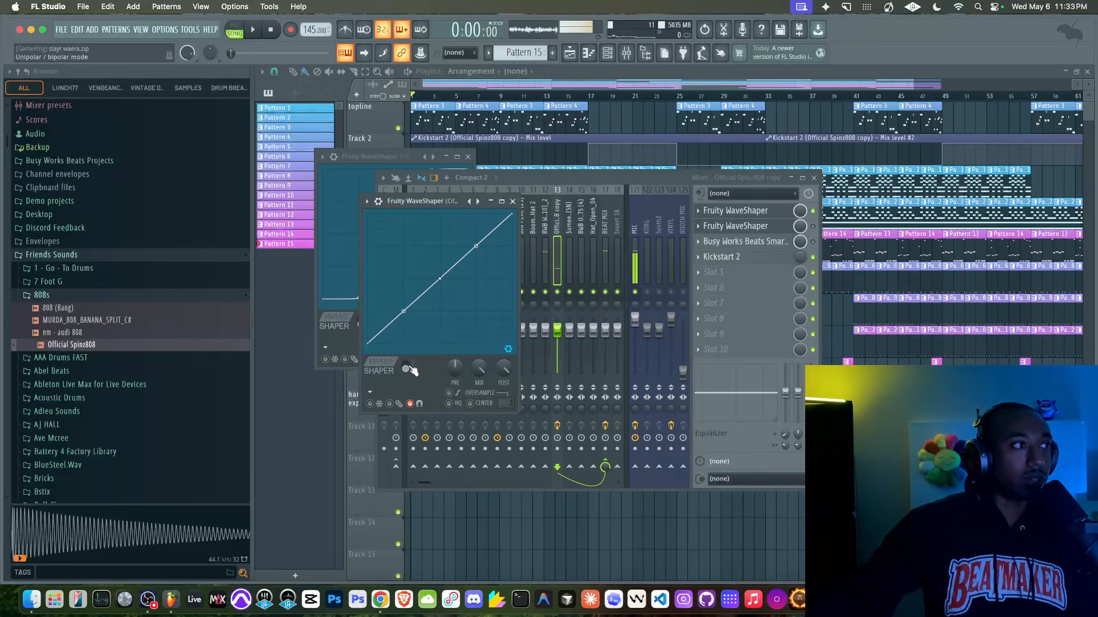
pyautogui.press('space')
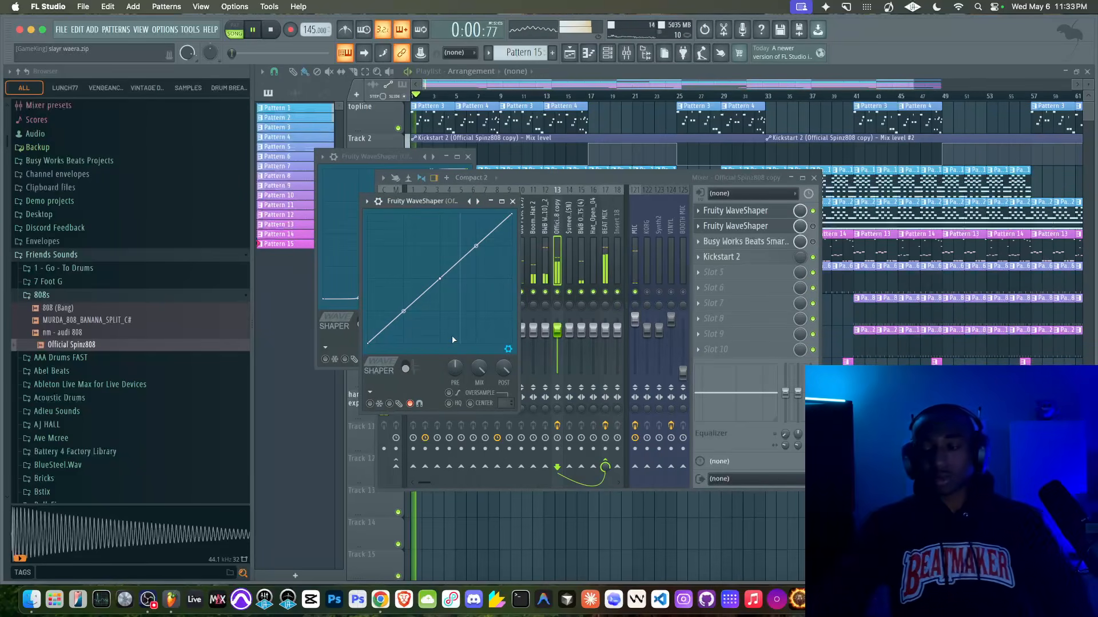
pyautogui.press('space')
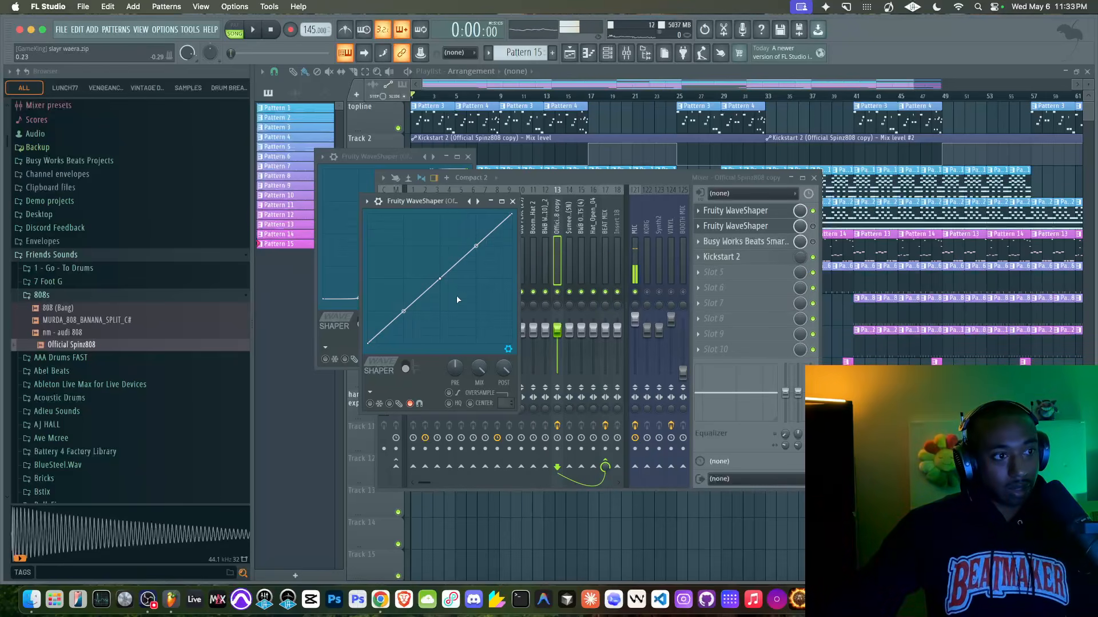
# - Set the new WaveShaper's oversampling to 4x, turn on Center to remove DC offset, and audition the result
pyautogui.press('space')
pyautogui.press('space')
pyautogui.moveTo(506, 403); pyautogui.dragTo(505, 396)
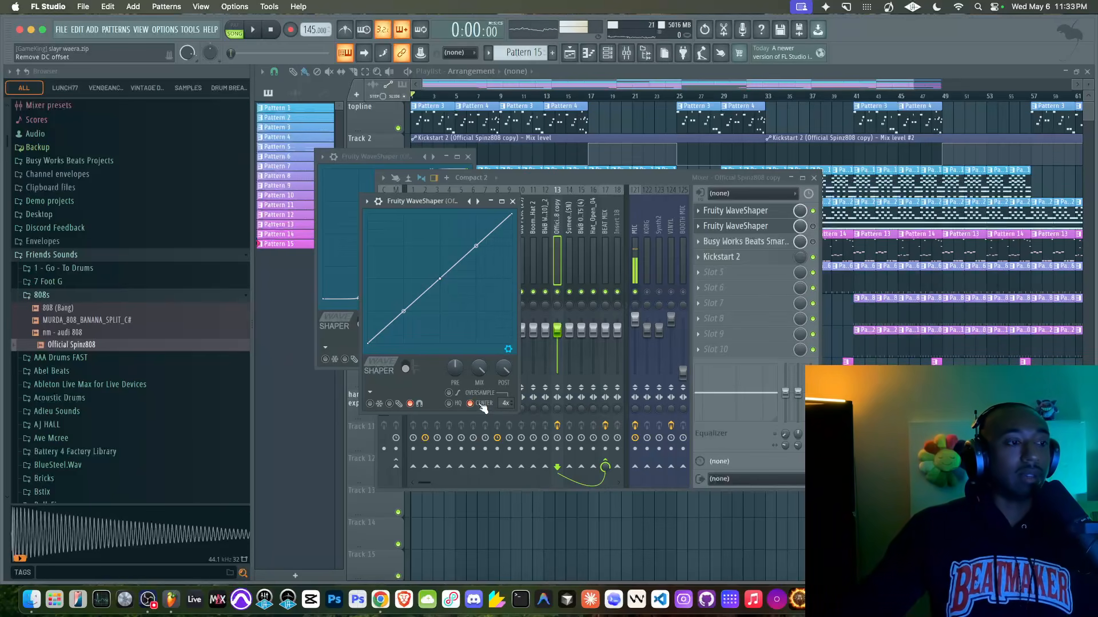
pyautogui.press('space')
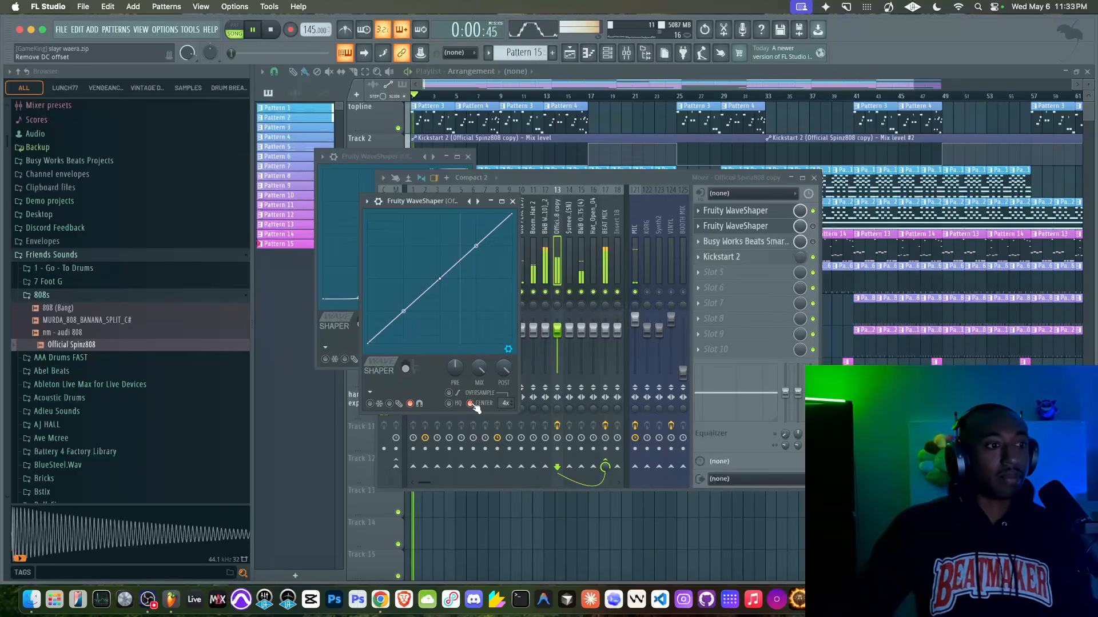
pyautogui.press('space')
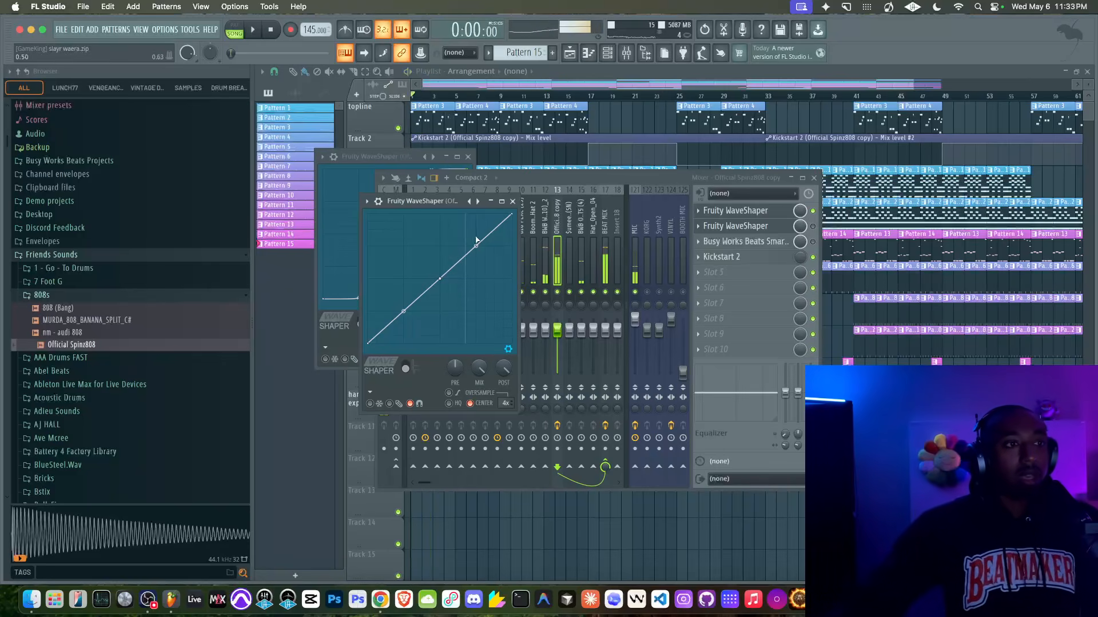
# - Try the Smooth mode on the WaveShaper curve's upper end point, audition it, and restore Single curve mode
pyautogui.rightClick(512, 215)
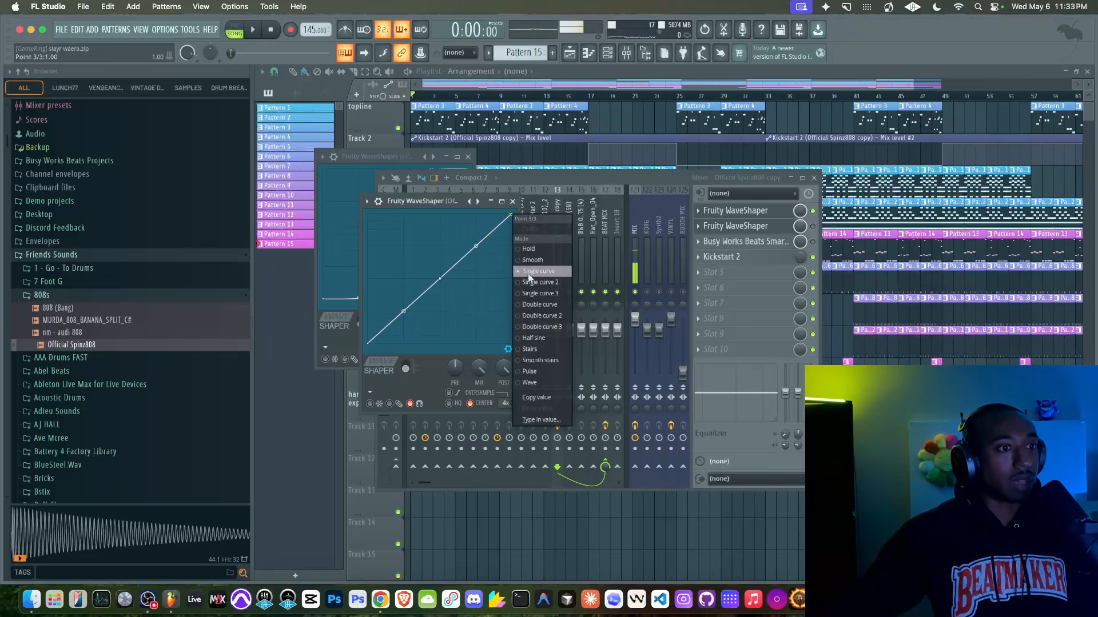
pyautogui.click(527, 272)
pyautogui.rightClick(511, 216)
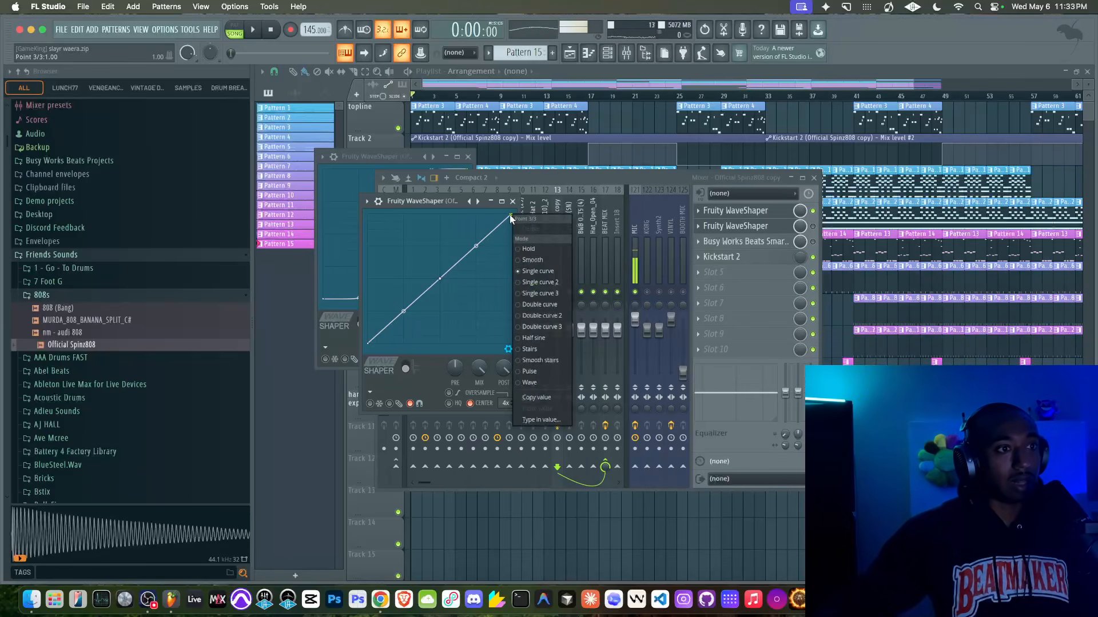
pyautogui.click(531, 260)
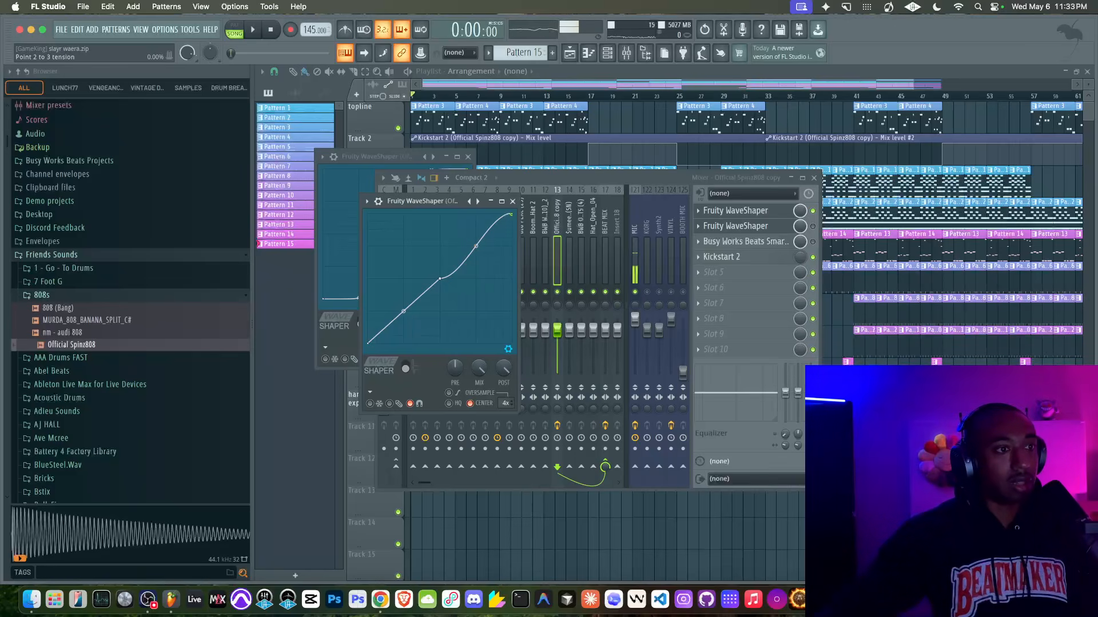
pyautogui.press('space')
pyautogui.hotkey('ctrl', 'z')
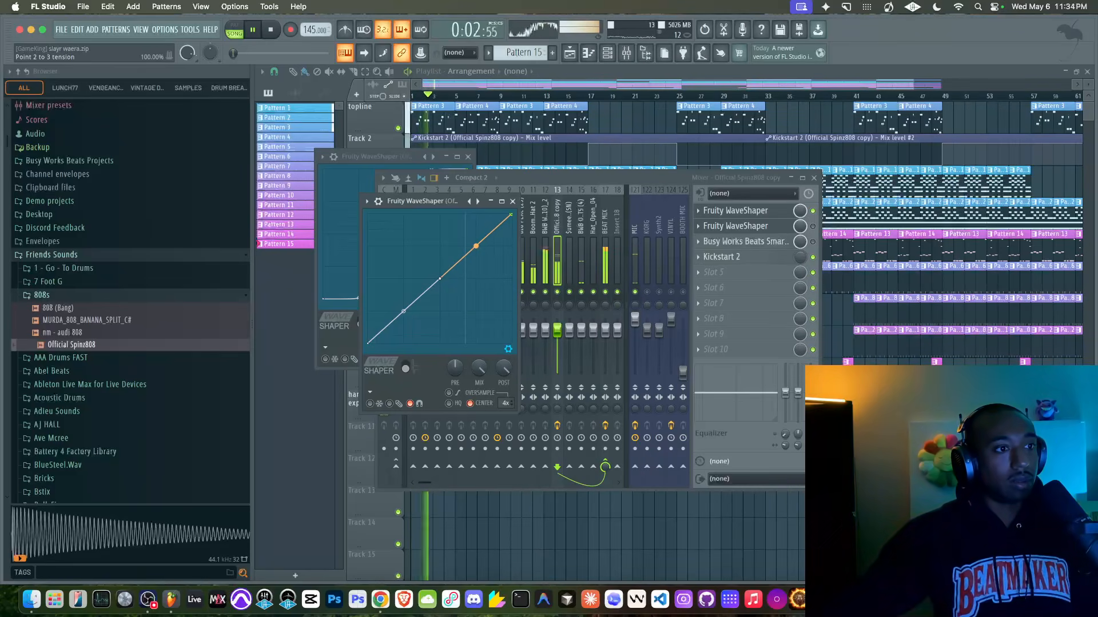
pyautogui.hotkey('ctrl', 'z')
pyautogui.press('space')
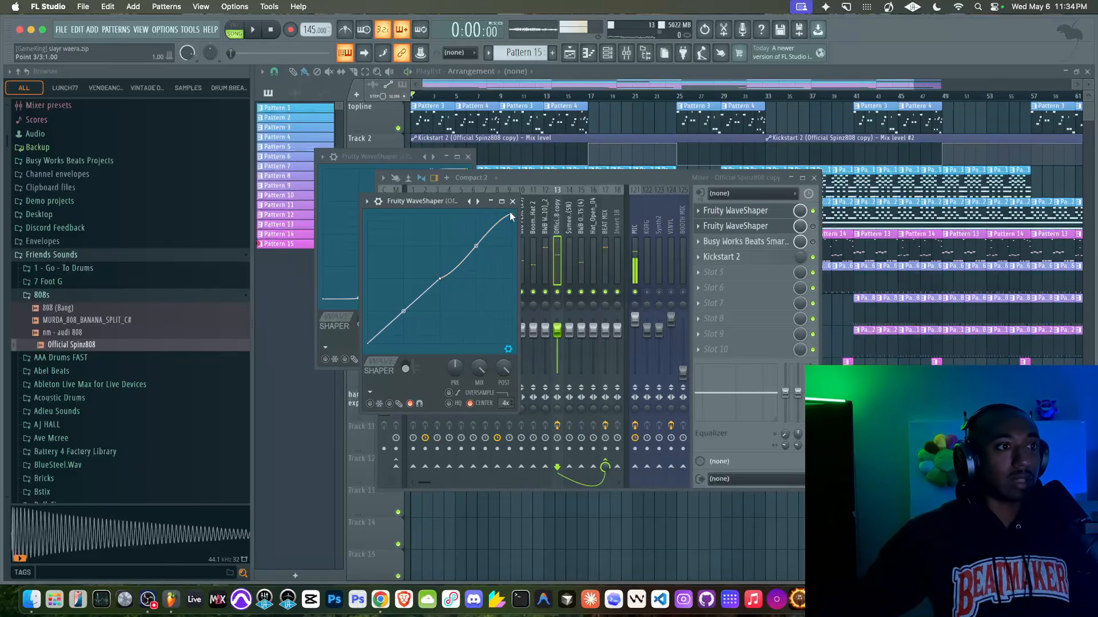
pyautogui.rightClick(510, 216)
pyautogui.click(534, 271)
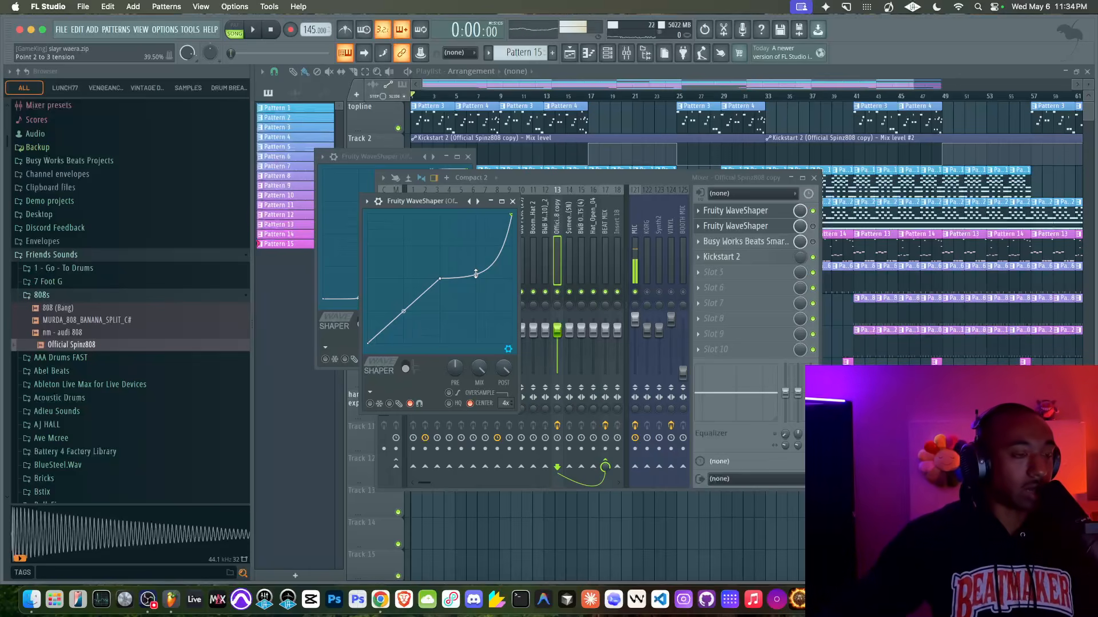
# - Audition the upper half of the WaveShaper curve bent downward, then bow that segment steeply upward and listen again
pyautogui.press('space')
pyautogui.moveTo(475, 273)
pyautogui.mouseDown()
pyautogui.moveTo(475, 234)
pyautogui.moveTo(477, 277)
pyautogui.mouseUp()
pyautogui.press('space')
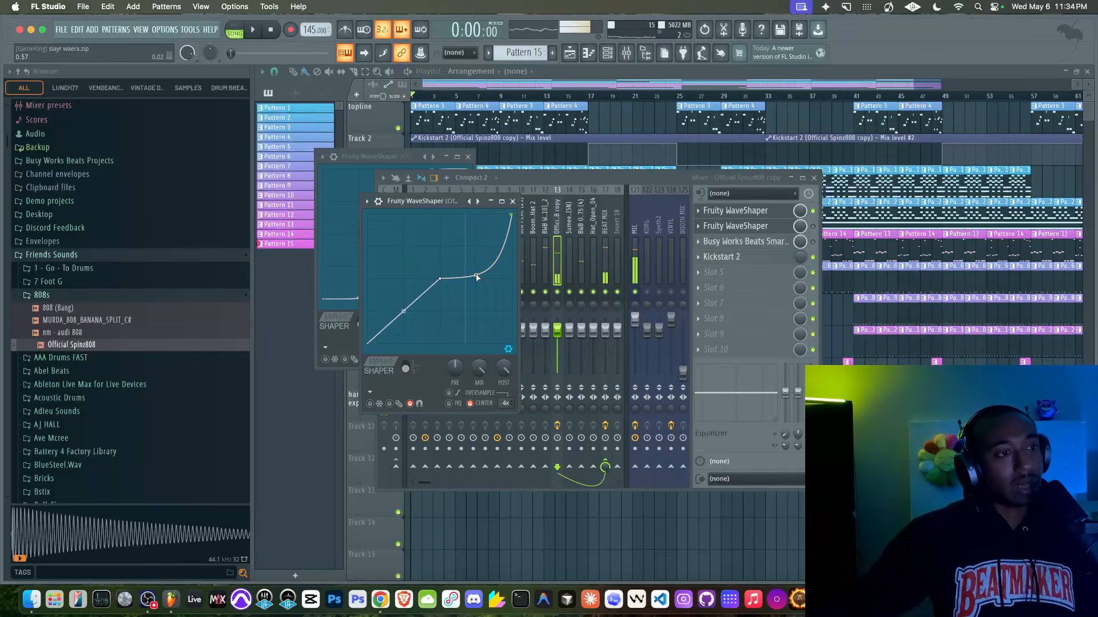
pyautogui.press('space')
pyautogui.moveTo(476, 275); pyautogui.dragTo(476, 220)
pyautogui.press('space')
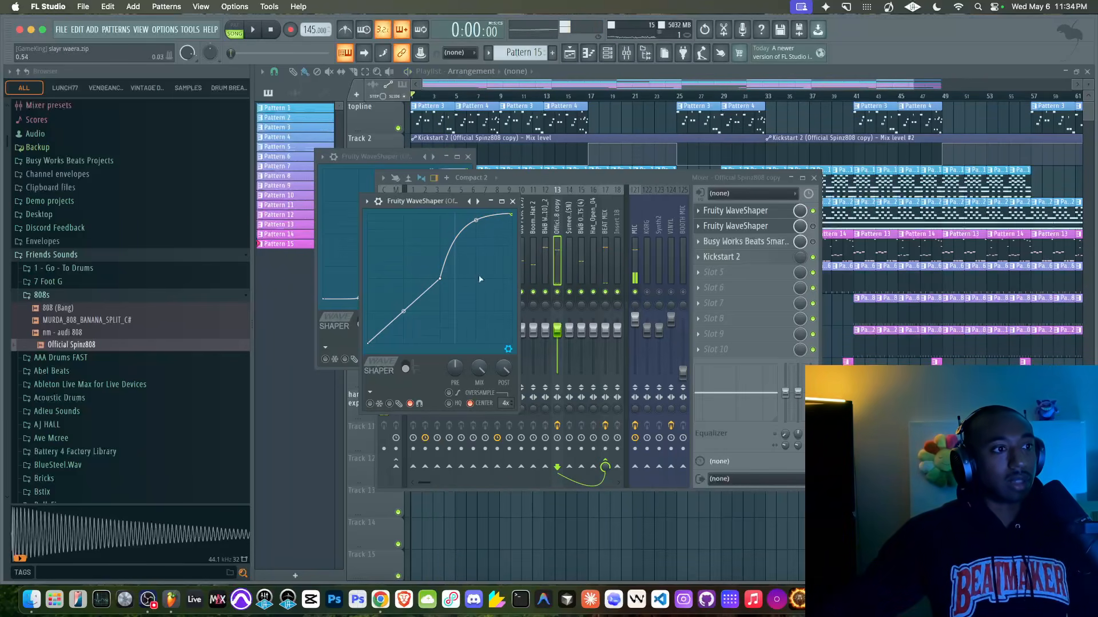
# - Close the other WaveShaper window, bow the upper segment of the curve slightly steeper, and audition the change against the beat
pyautogui.click(468, 157)
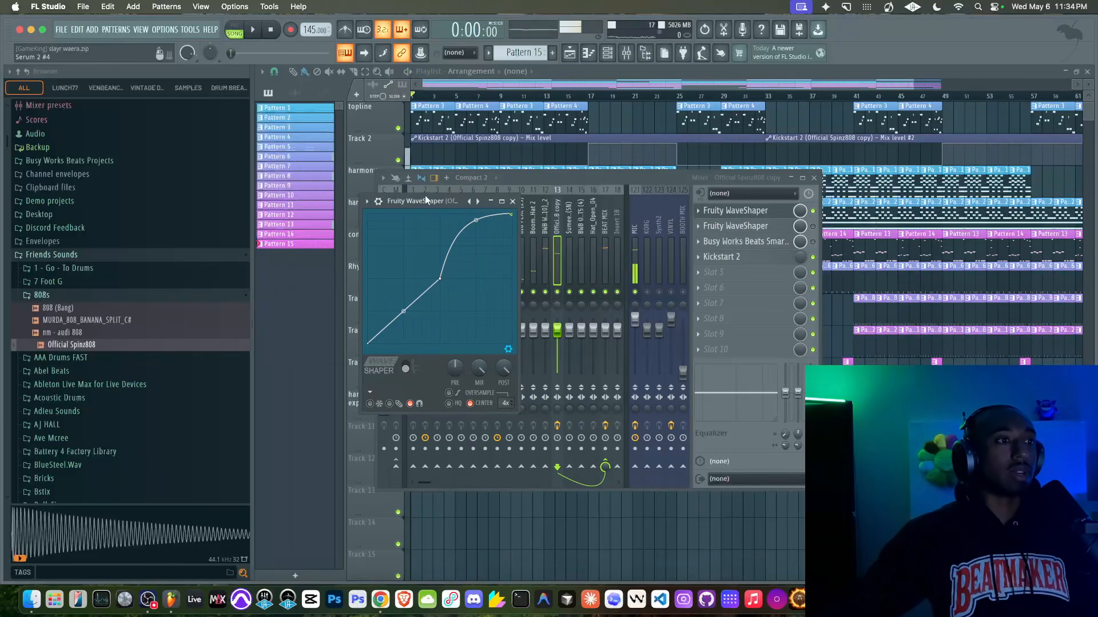
pyautogui.press('space')
pyautogui.moveTo(476, 220); pyautogui.dragTo(475, 216)
pyautogui.press('space')
pyautogui.press('space')
pyautogui.press('space')
# - Set the WaveShaper's post gain to 77%, raise the upper segment's tension to 100%, and audition the result
pyautogui.moveTo(504, 367); pyautogui.dragTo(503, 381)
pyautogui.press('space')
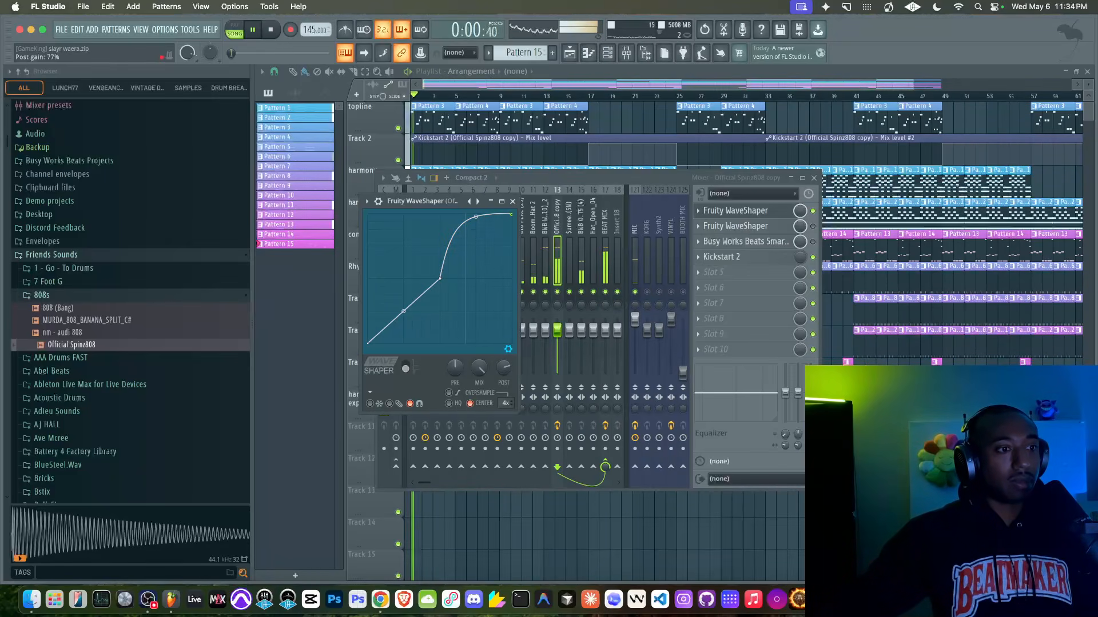
pyautogui.press('space')
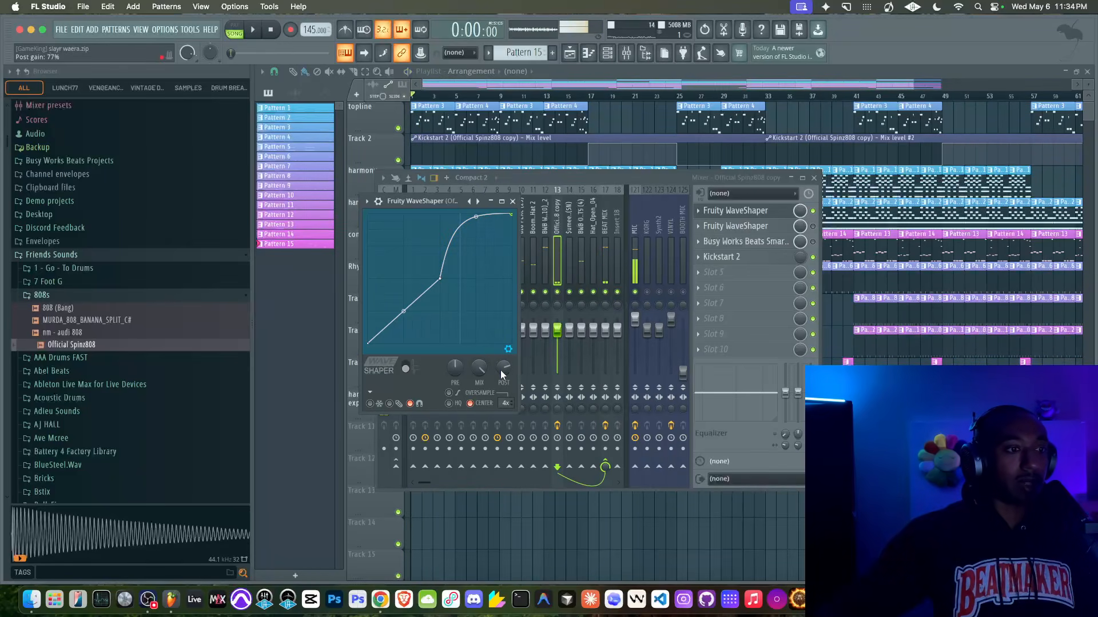
pyautogui.press('space')
pyautogui.moveTo(476, 216); pyautogui.dragTo(476, 213)
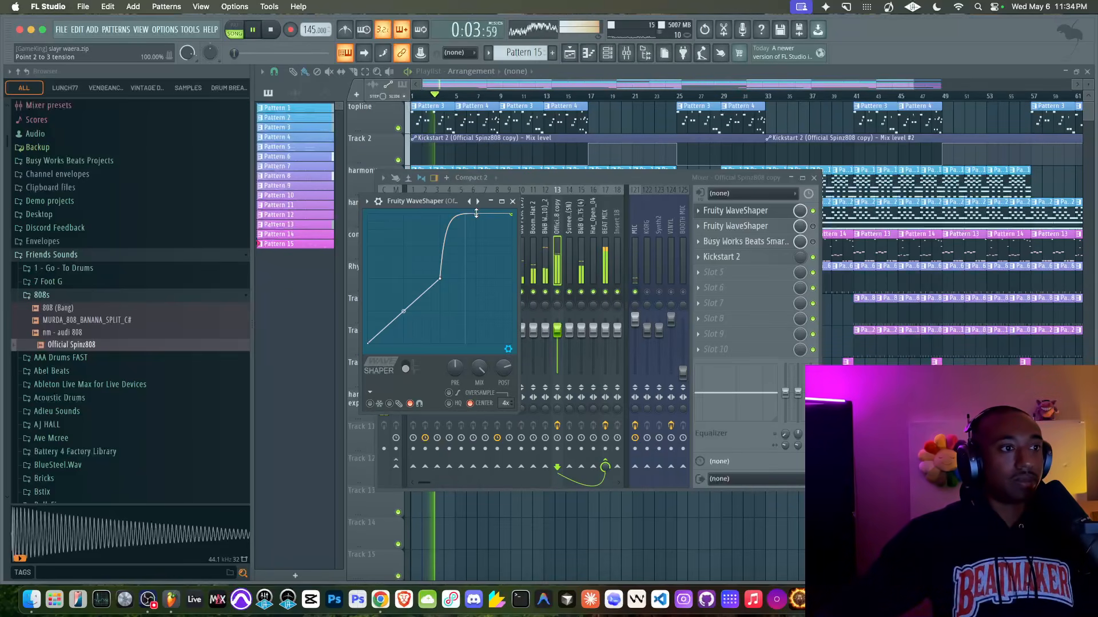
pyautogui.press('space')
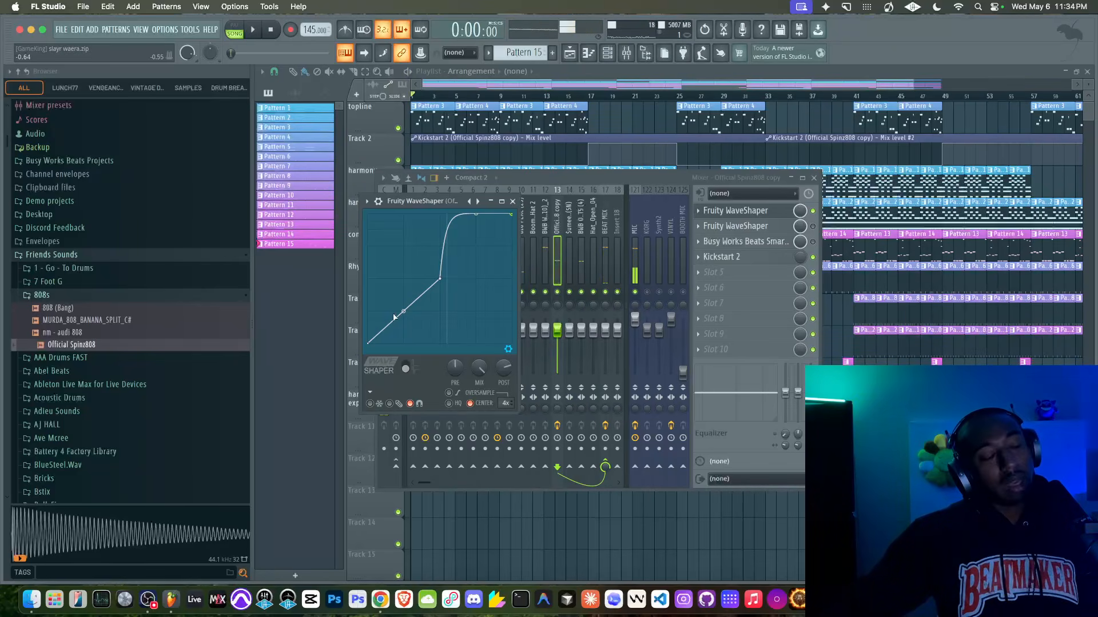
# - Try bending the lower half of the curve downward to 100% tension, then ease the bend while auditioning
pyautogui.click(406, 369)
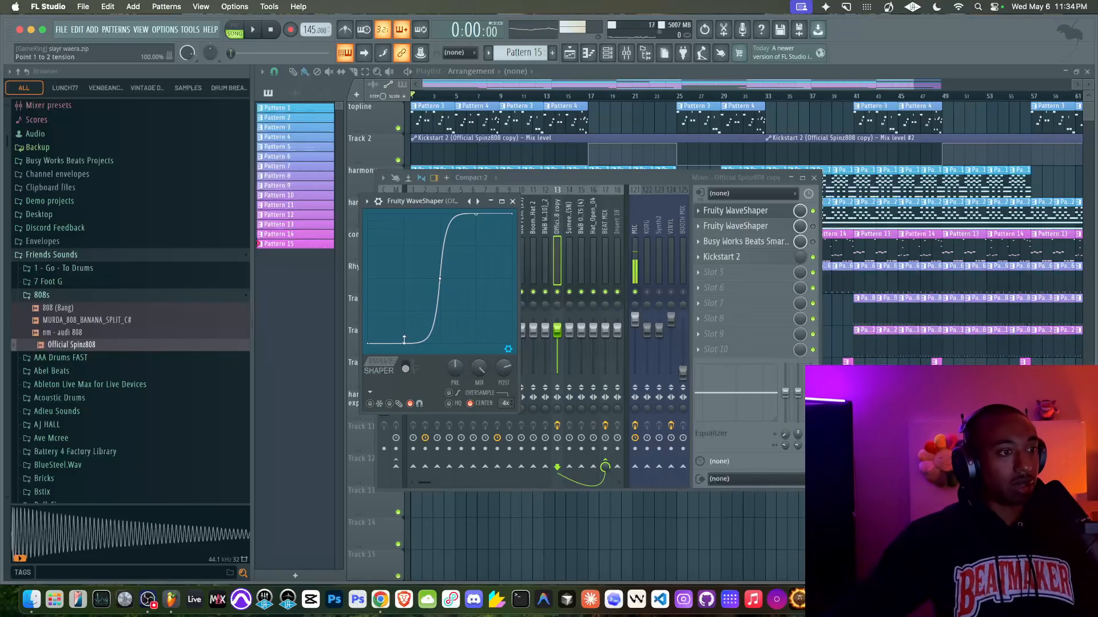
pyautogui.press('space')
pyautogui.moveTo(403, 347)
pyautogui.mouseDown()
pyautogui.moveTo(404, 279)
pyautogui.moveTo(387, 338)
pyautogui.mouseUp()
pyautogui.press('space')
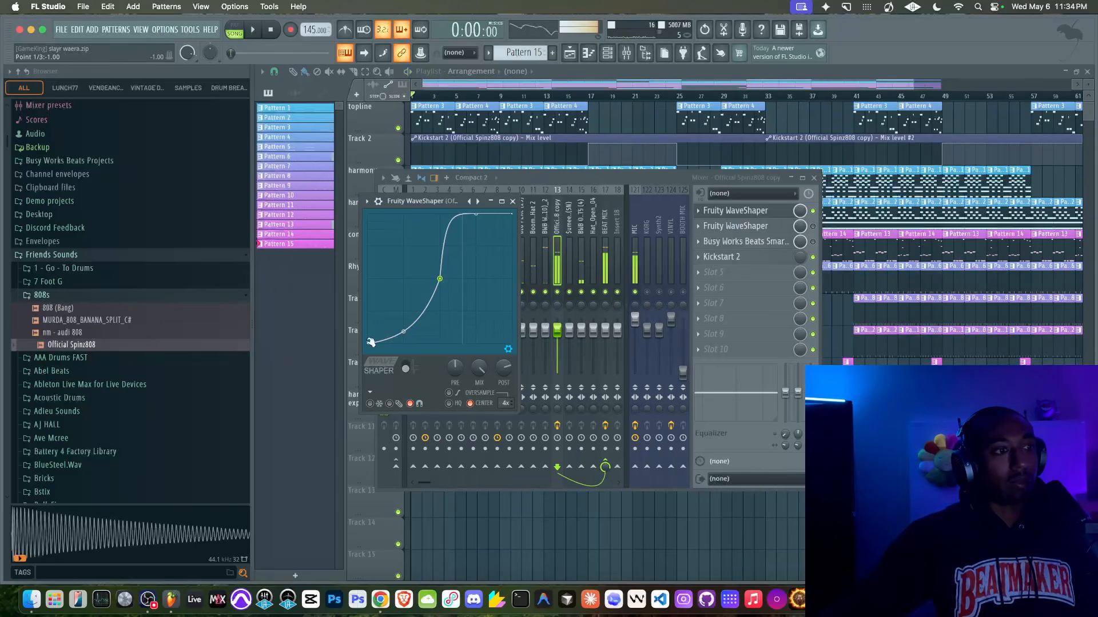
# - Try a different curve mode on the middle point, audition the lower segment's bend, and straighten that segment again
pyautogui.rightClick(371, 342)
pyautogui.click(436, 365)
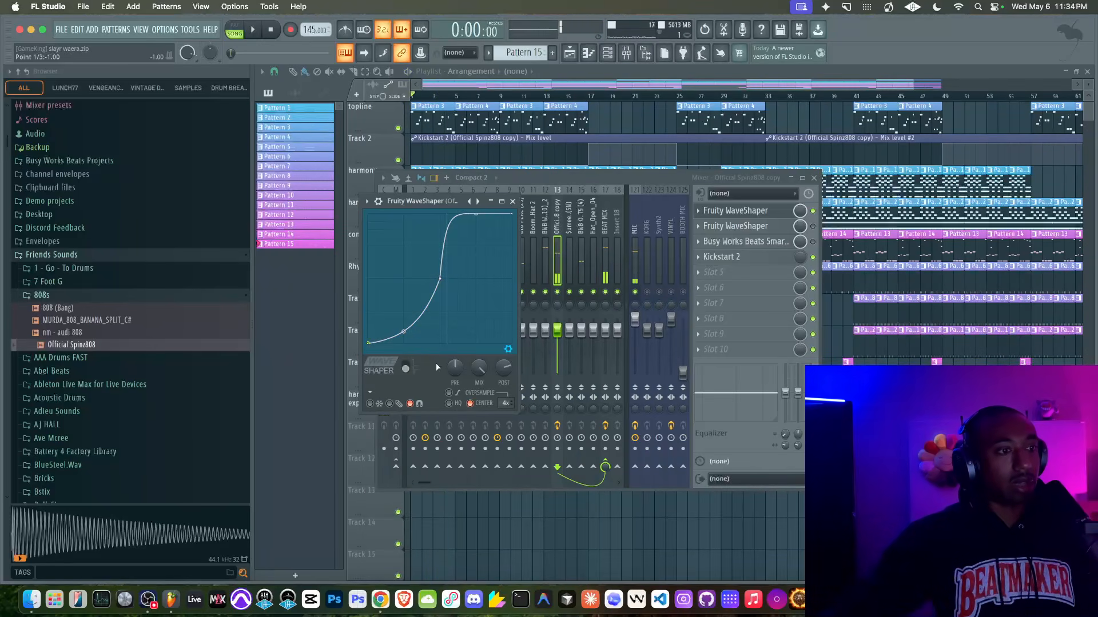
pyautogui.rightClick(443, 279)
pyautogui.click(460, 348)
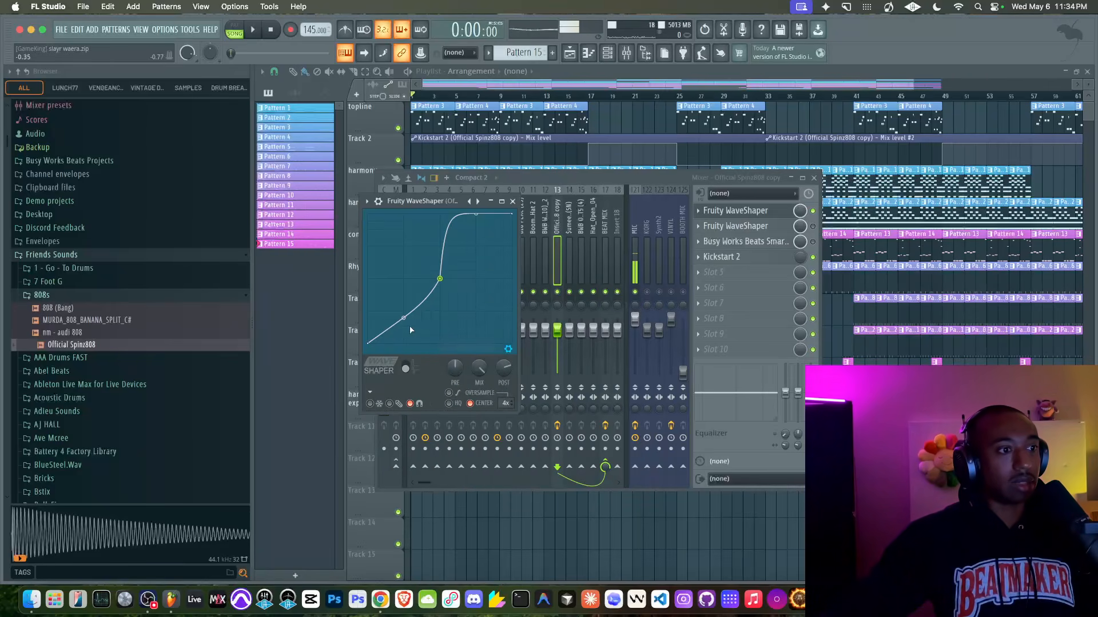
pyautogui.press('space')
pyautogui.moveTo(404, 318); pyautogui.dragTo(405, 342)
pyautogui.press('space')
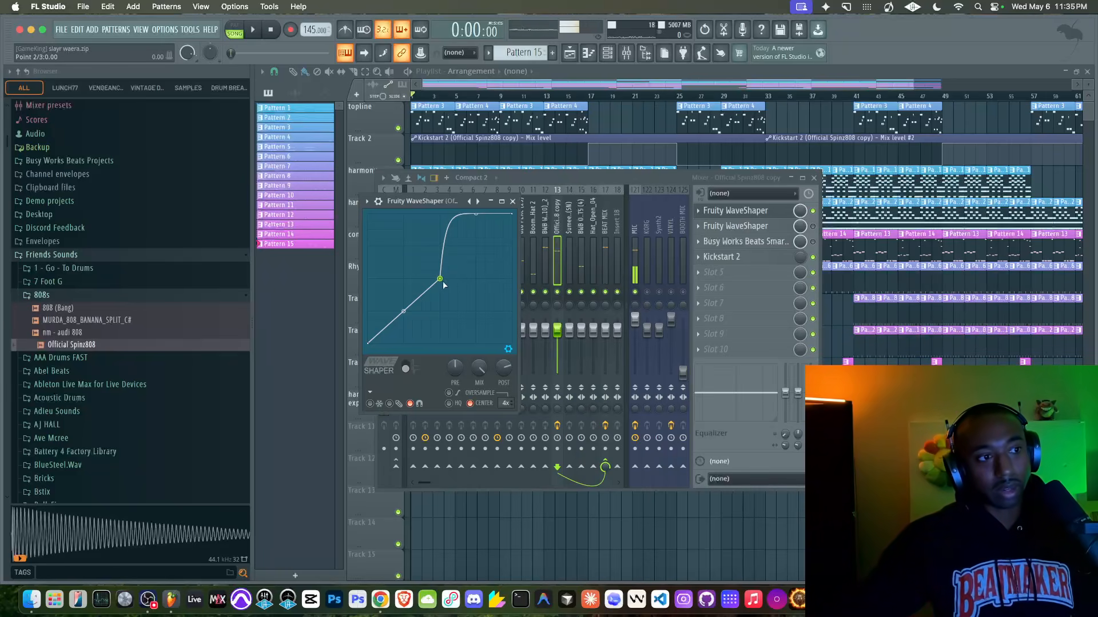
# - Try the Single curve 2 mode on the upper end point and audition it
pyautogui.rightClick(513, 214)
pyautogui.click(537, 282)
pyautogui.press('space')
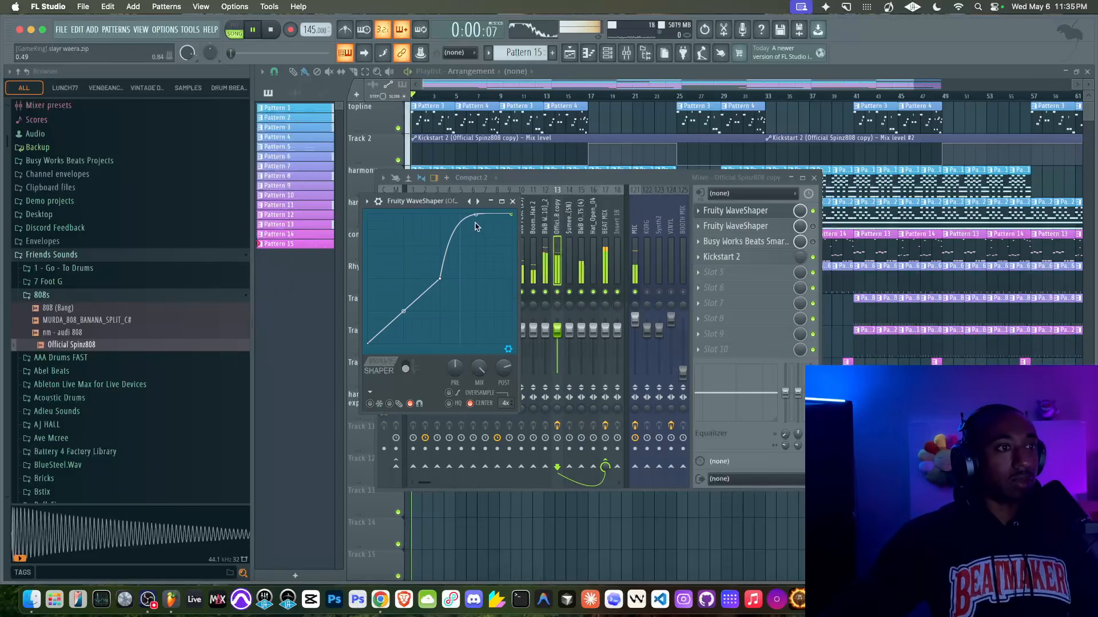
# - Try the Single curve 3 mode on the upper end point, vary its tension from gentle to steep, and audition it
pyautogui.rightClick(510, 215)
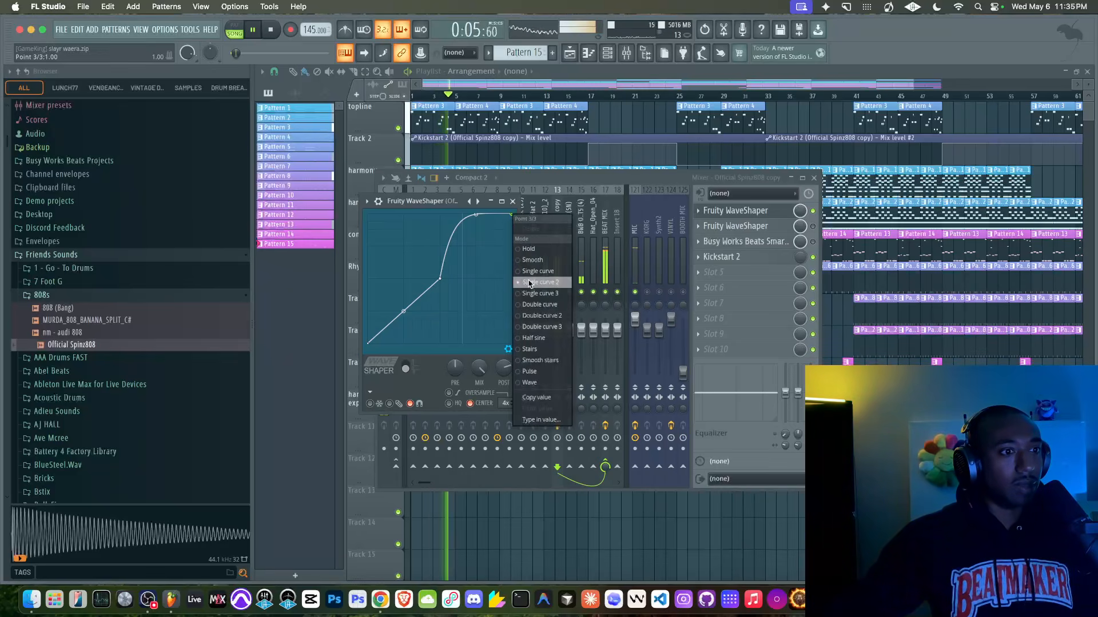
pyautogui.click(525, 298)
pyautogui.press('space')
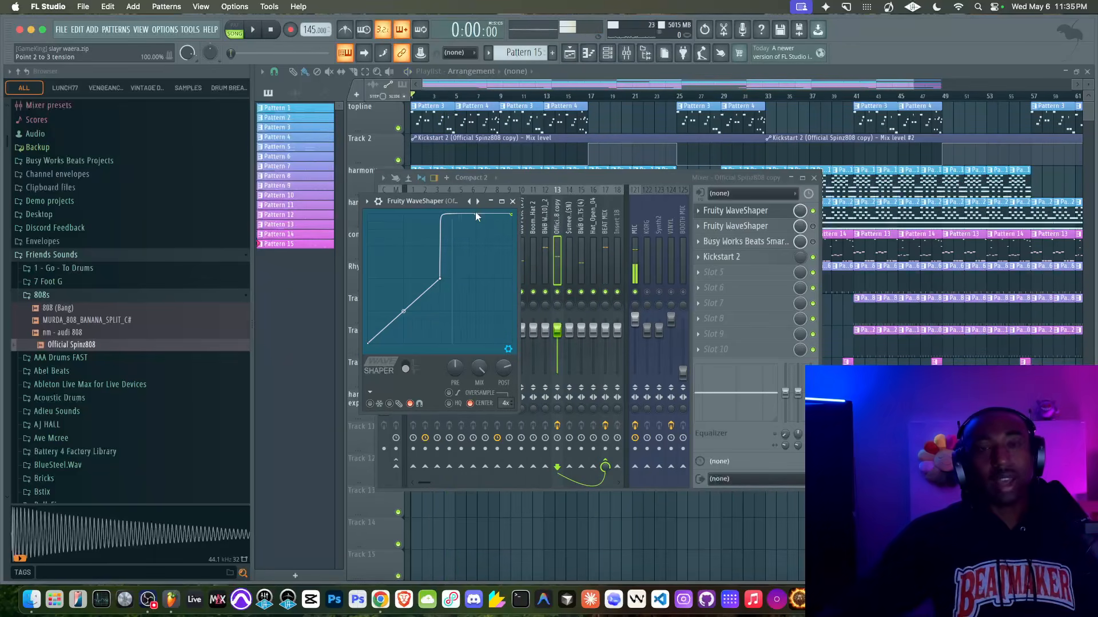
pyautogui.moveTo(478, 214); pyautogui.dragTo(478, 224)
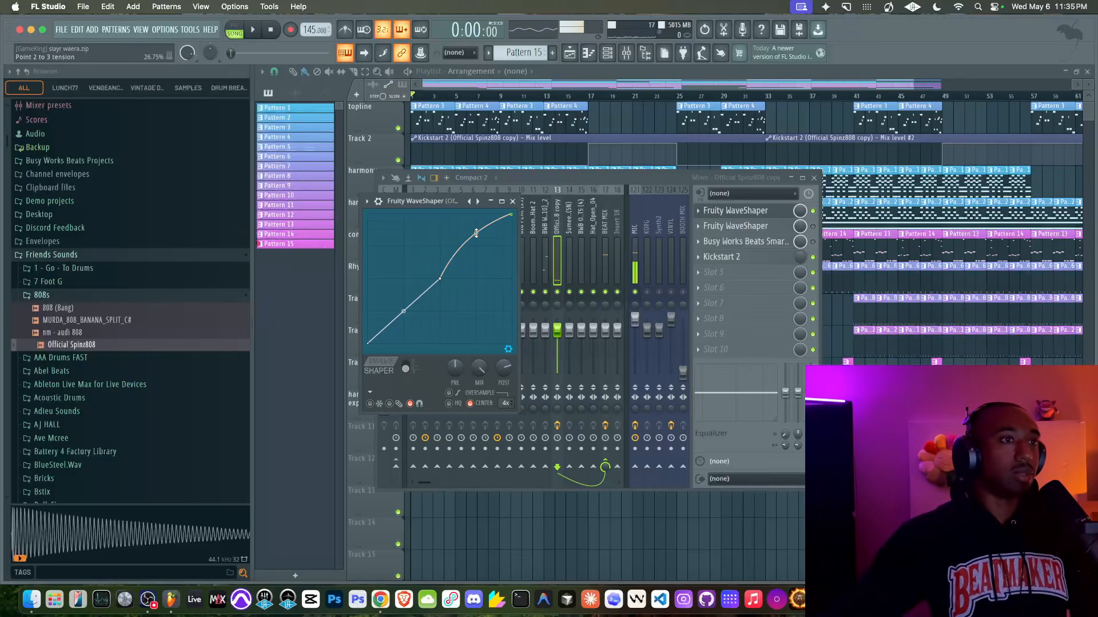
pyautogui.press('space')
pyautogui.moveTo(476, 233); pyautogui.dragTo(476, 216)
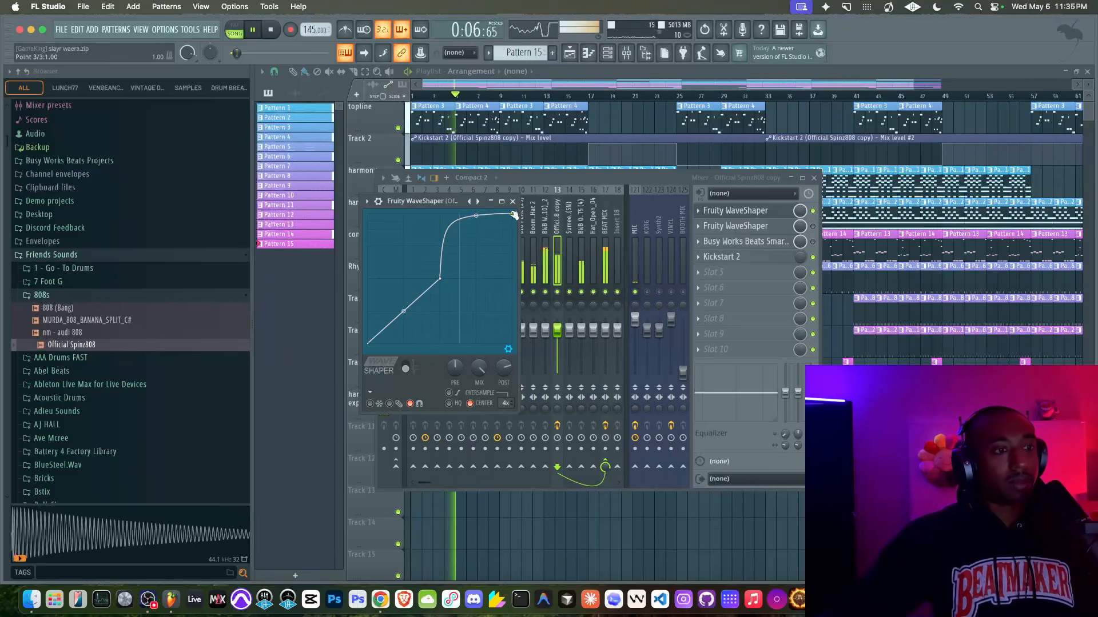
pyautogui.press('space')
pyautogui.press('space')
pyautogui.press('space')
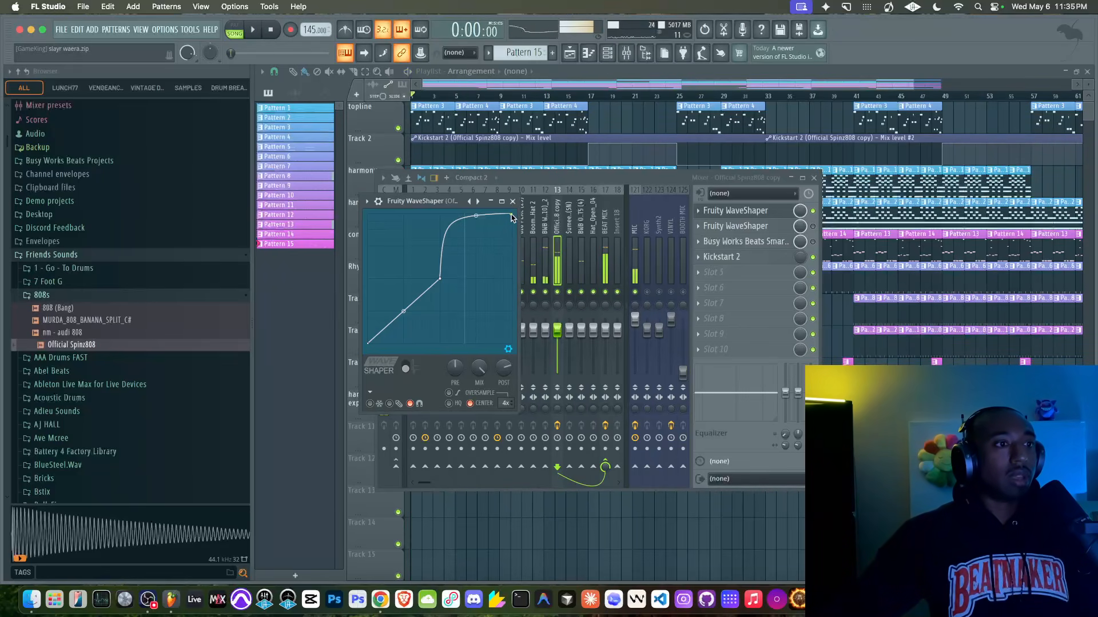
# - Try the Double curve mode on the upper end point and audition it against the beat
pyautogui.rightClick(511, 215)
pyautogui.click(530, 306)
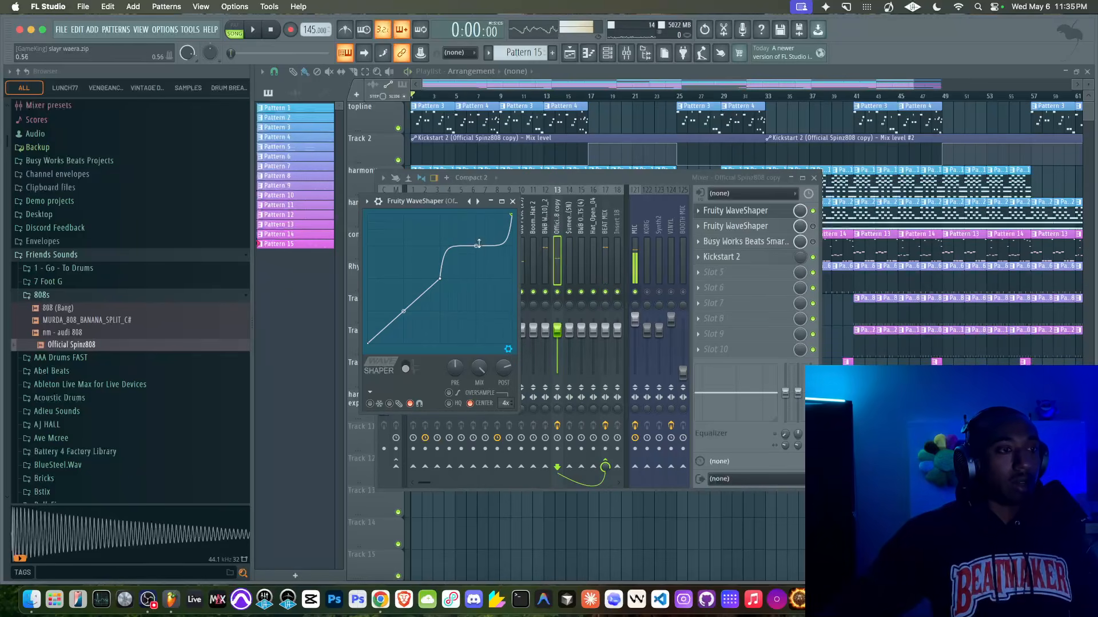
pyautogui.press('space')
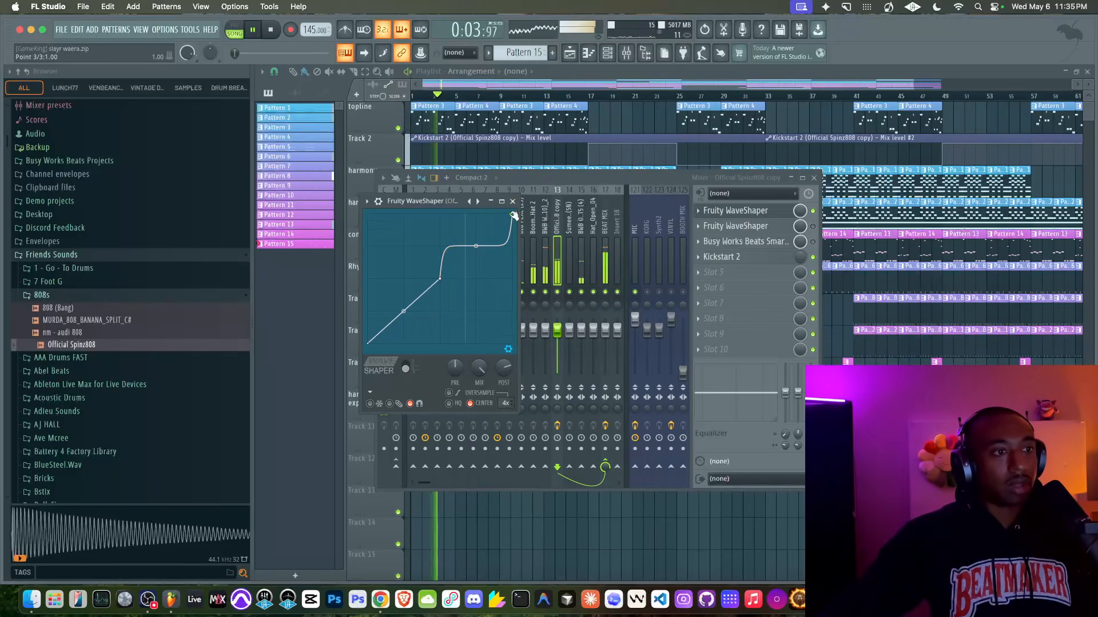
pyautogui.moveTo(476, 246); pyautogui.dragTo(476, 274)
pyautogui.press('space')
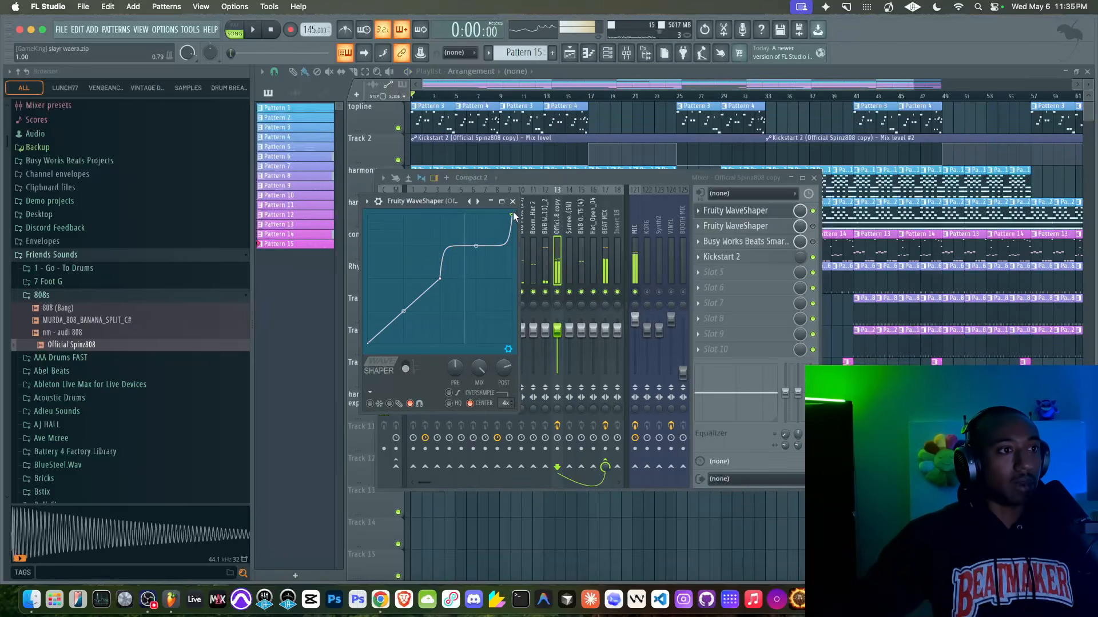
# - Try the Double curve 2 mode on the upper end point, followed by Double curve 3
pyautogui.rightClick(513, 217)
pyautogui.click(537, 316)
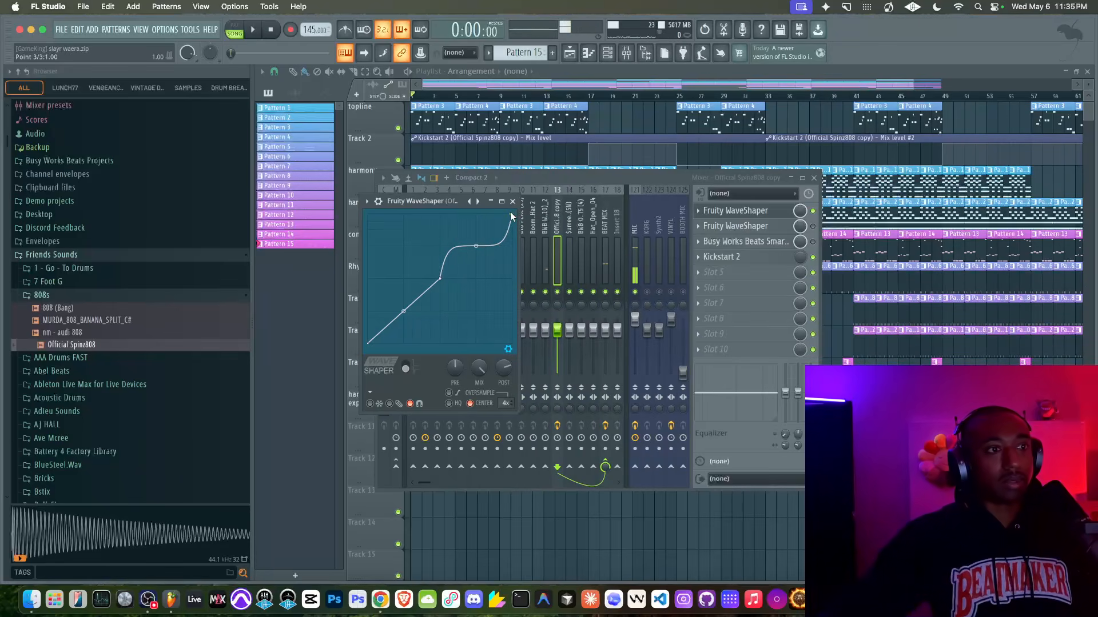
pyautogui.rightClick(512, 216)
pyautogui.click(537, 327)
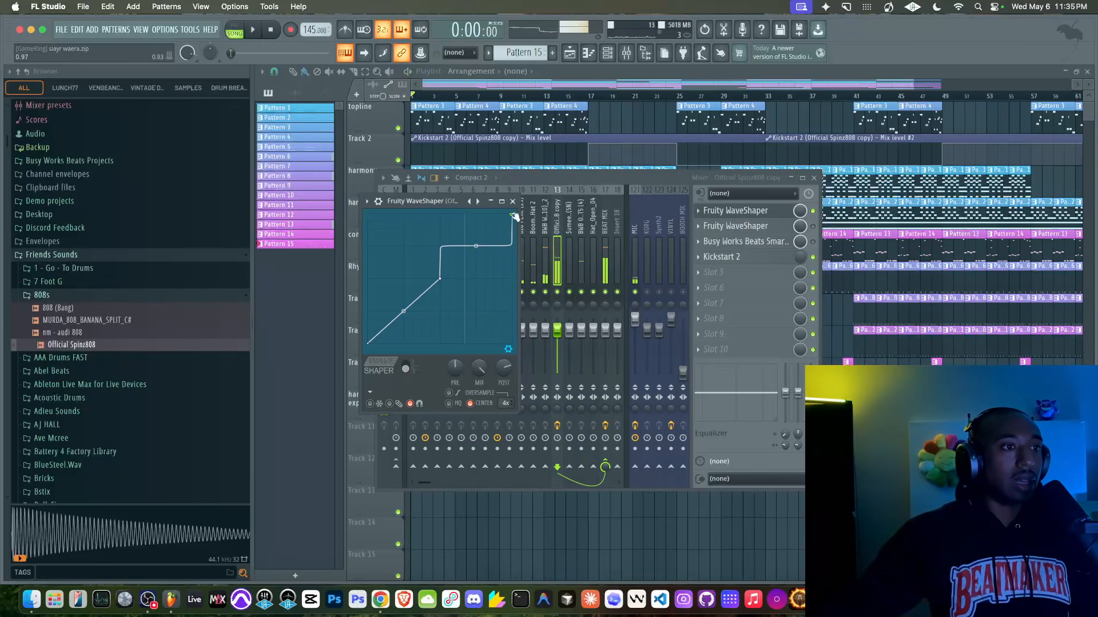
# - Vary the upper segment's tension in Double curve 3 mode and audition the different amounts
pyautogui.moveTo(476, 246)
pyautogui.mouseDown()
pyautogui.moveTo(476, 211)
pyautogui.moveTo(475, 242)
pyautogui.moveTo(475, 231)
pyautogui.mouseUp()
pyautogui.press('space')
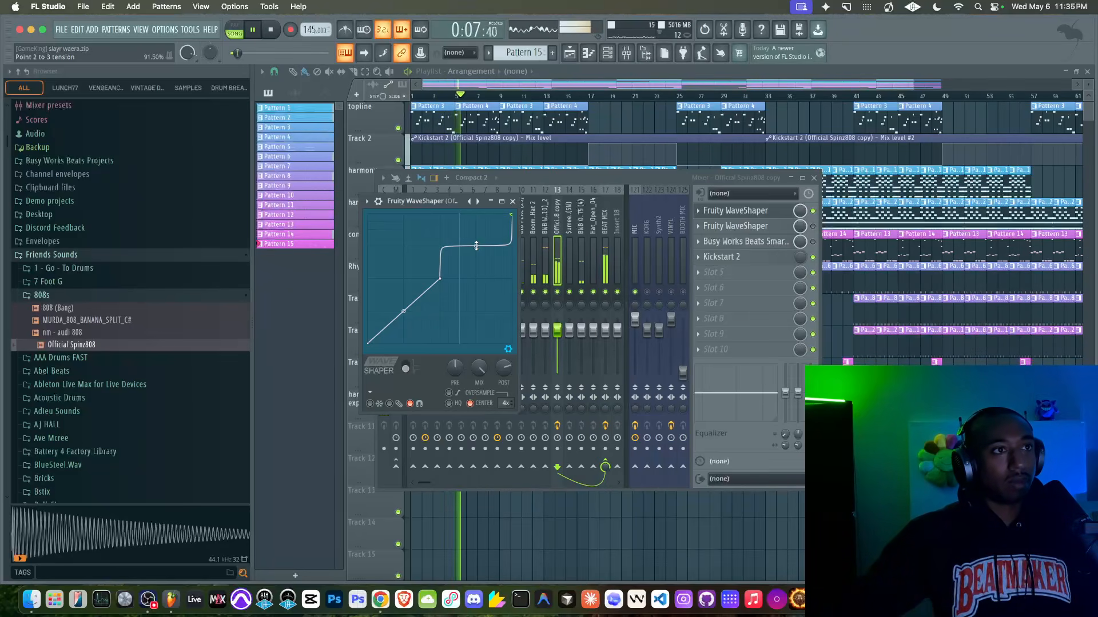
pyautogui.press('space')
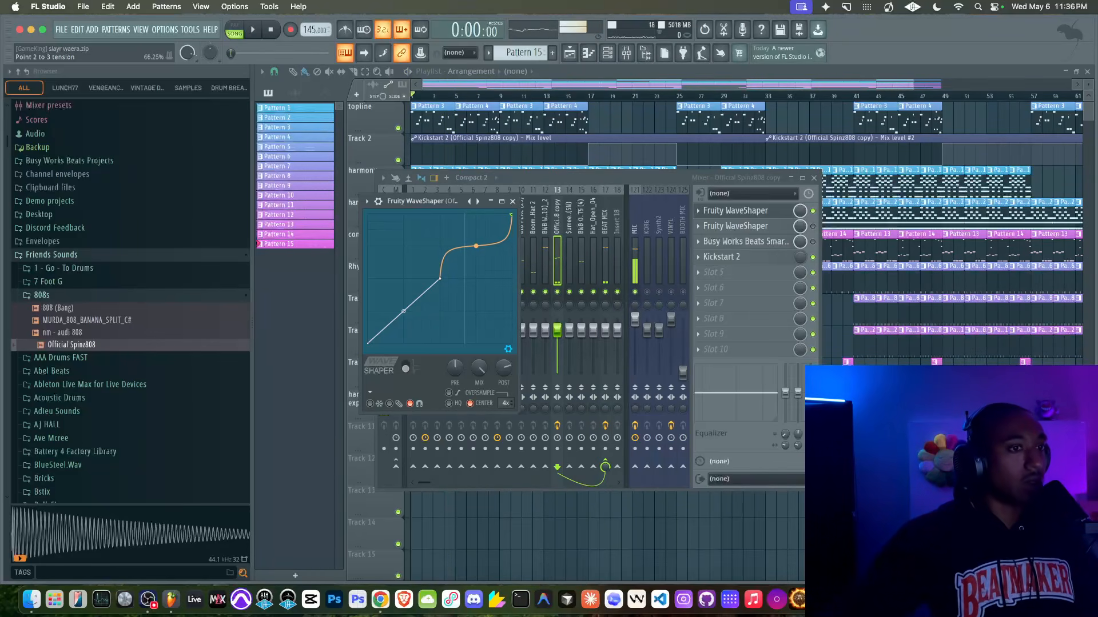
pyautogui.moveTo(476, 246); pyautogui.dragTo(502, 221)
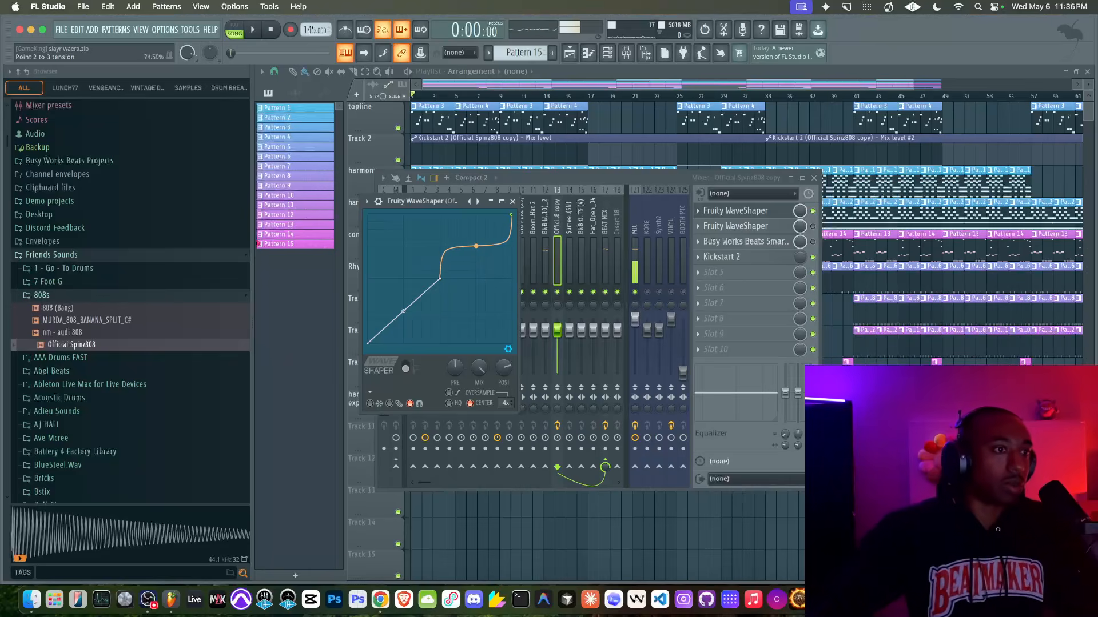
pyautogui.press('space')
pyautogui.press('space')
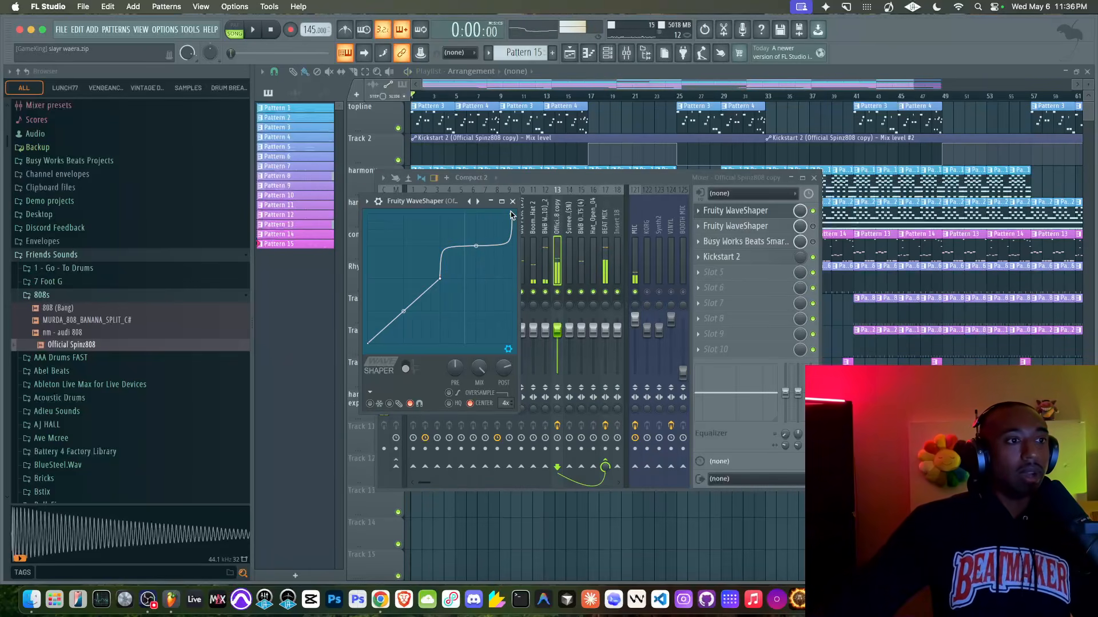
# - Set the upper end point to Half sine mode with 100% tension and audition the result
pyautogui.rightClick(511, 216)
pyautogui.click(533, 338)
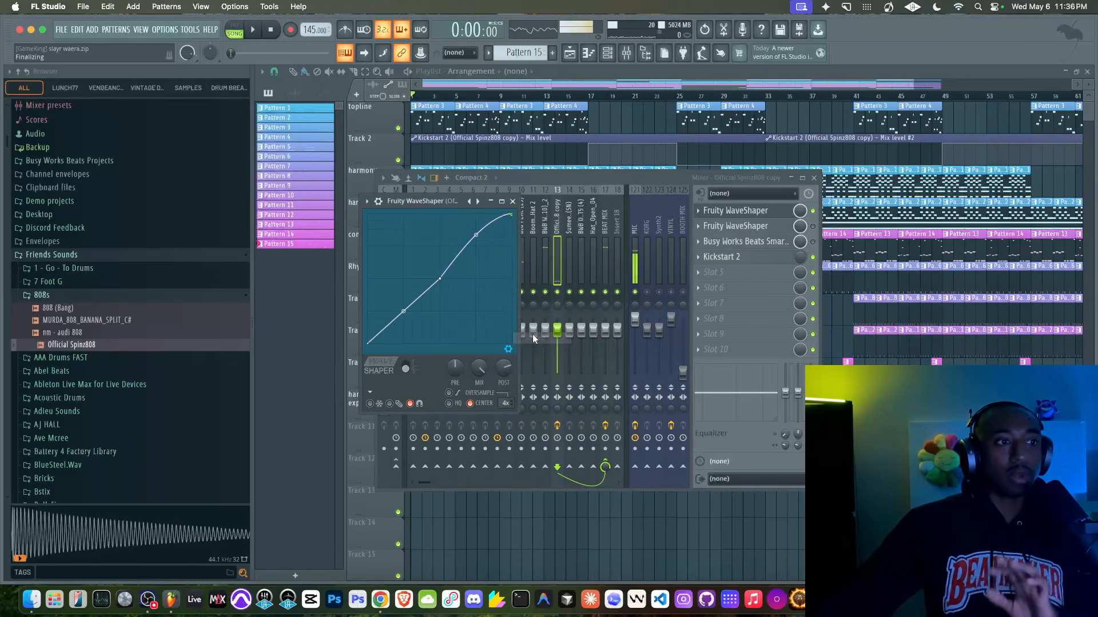
pyautogui.press('space')
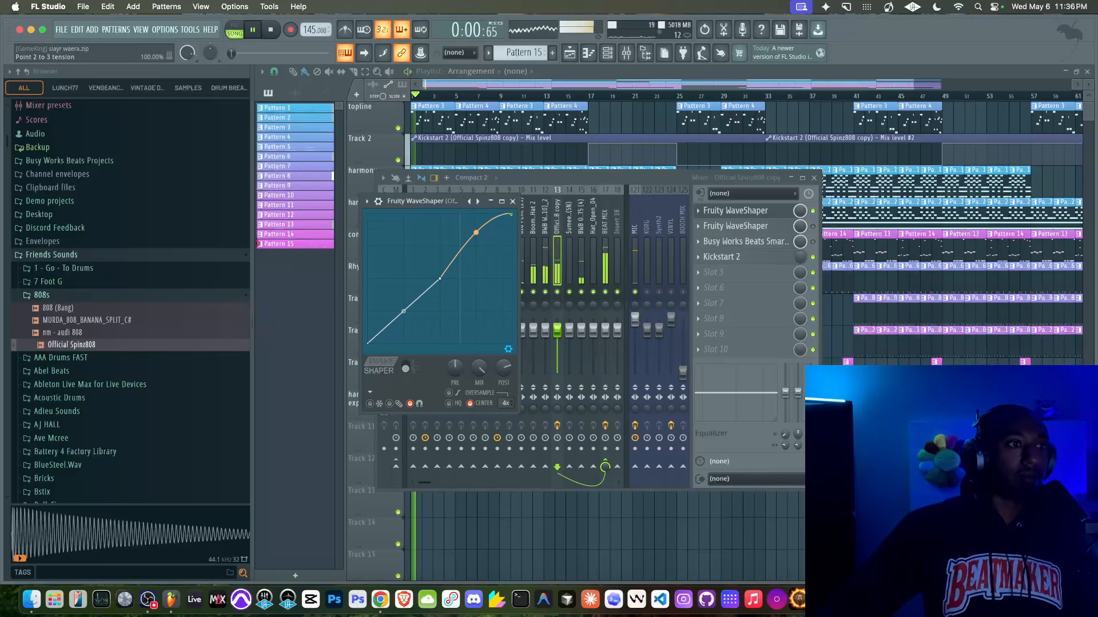
pyautogui.press('space')
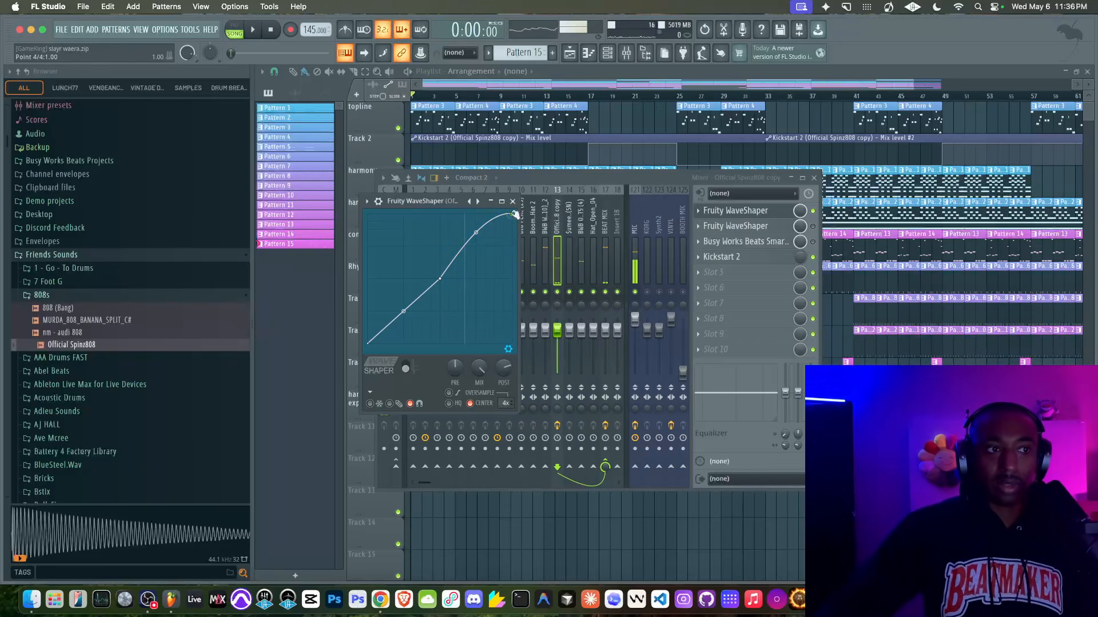
pyautogui.rightClick(514, 215)
pyautogui.click(432, 367)
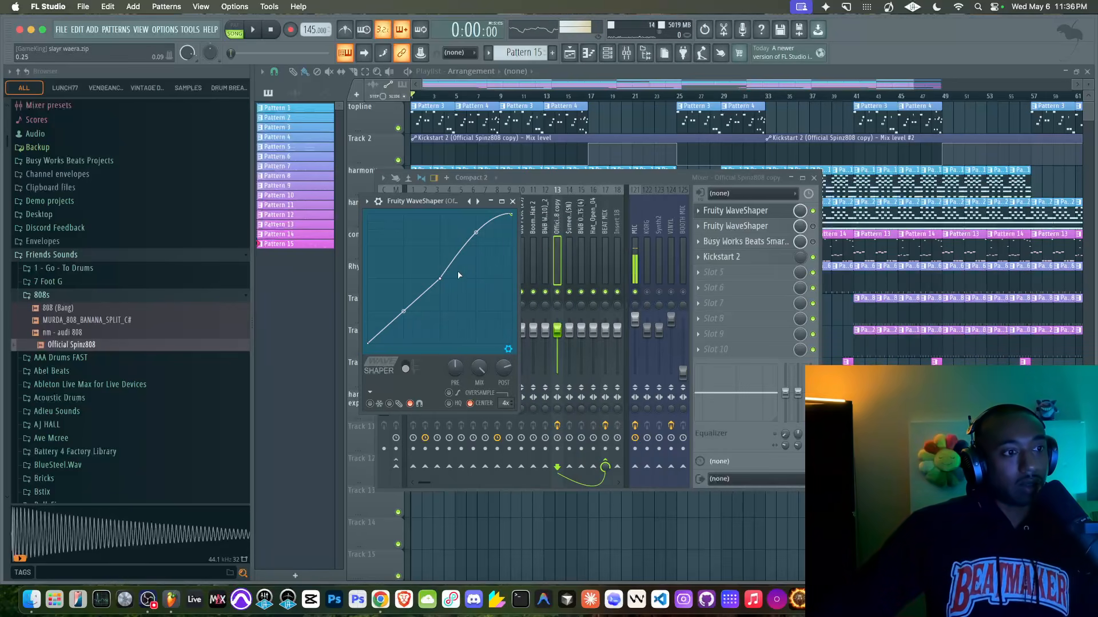
pyautogui.press('space')
pyautogui.press('space')
# - Lower the WaveShaper's post gain, raise its pre gain, and audition the 808 with the beat
pyautogui.moveTo(504, 367); pyautogui.dragTo(453, 369)
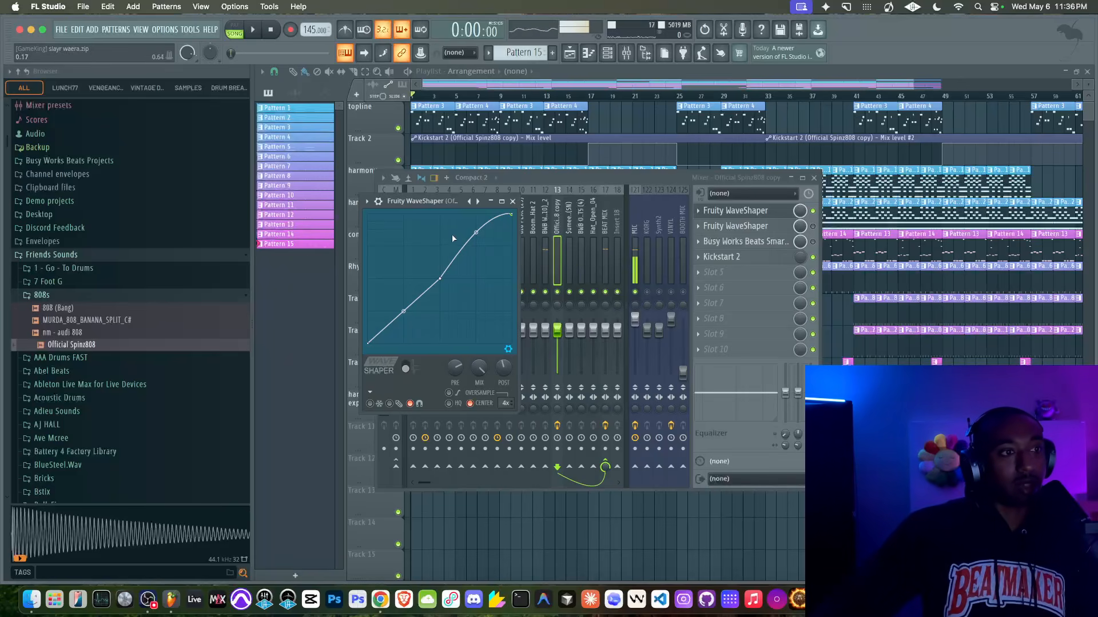
pyautogui.press('space')
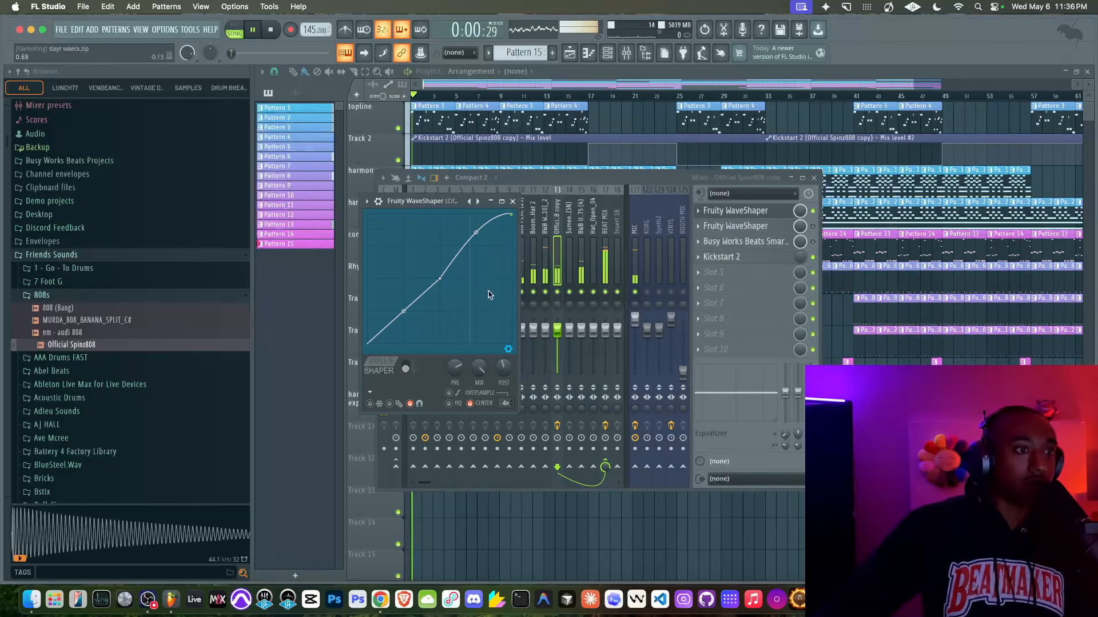
pyautogui.press('space')
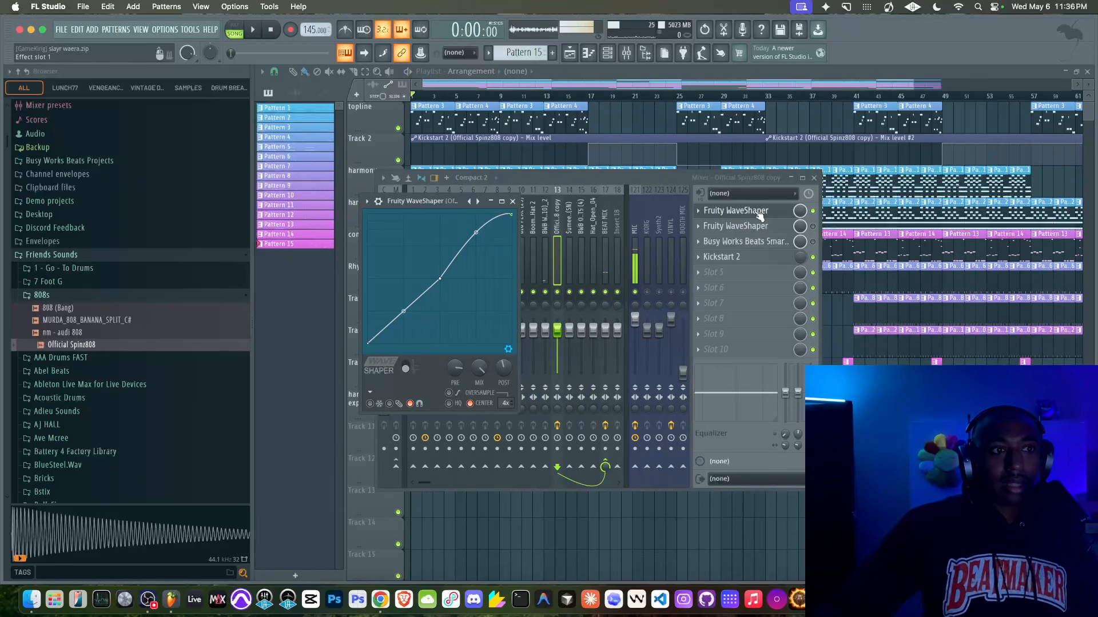
# - Add Fruity Parametric EQ 2 to the 808's mixer track and move it into the first effect slot
pyautogui.click(607, 52)
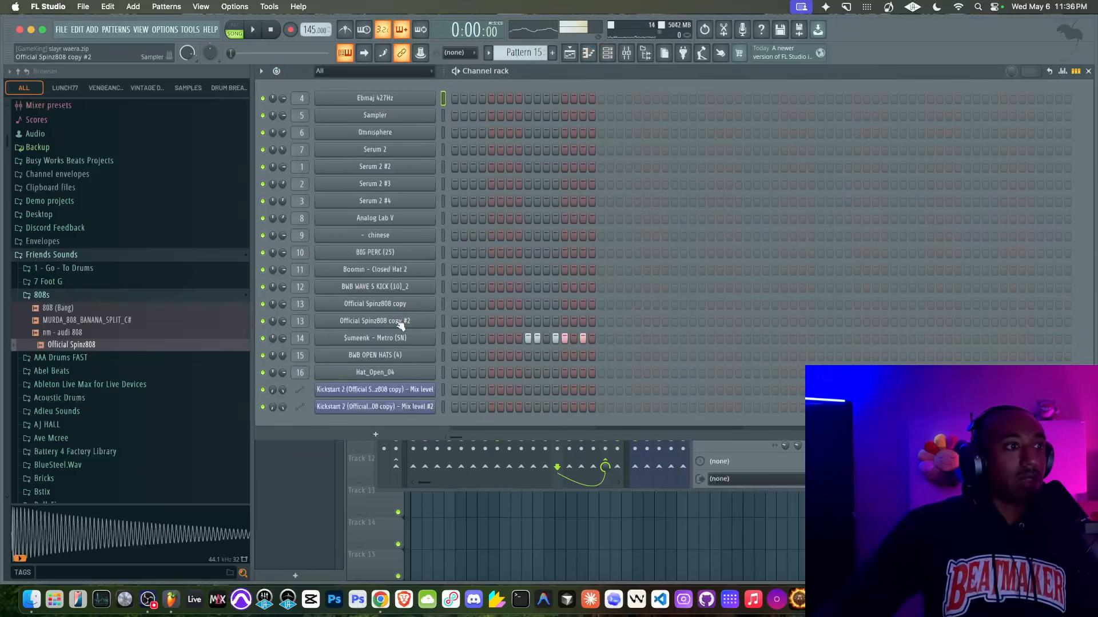
pyautogui.press('space')
pyautogui.press('space')
pyautogui.click(721, 445)
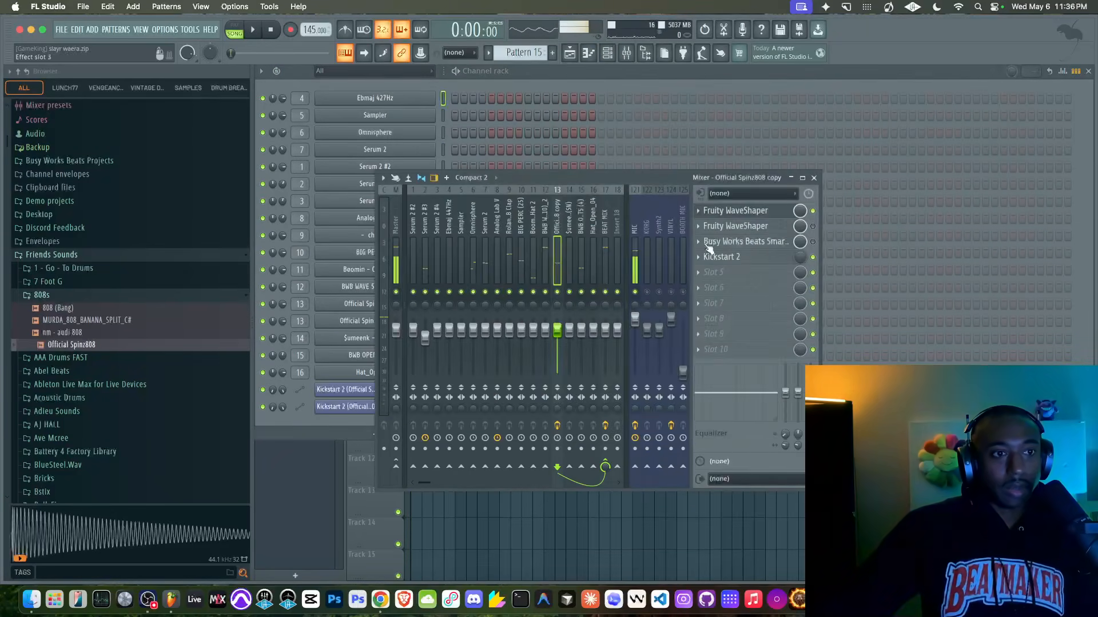
pyautogui.click(709, 277)
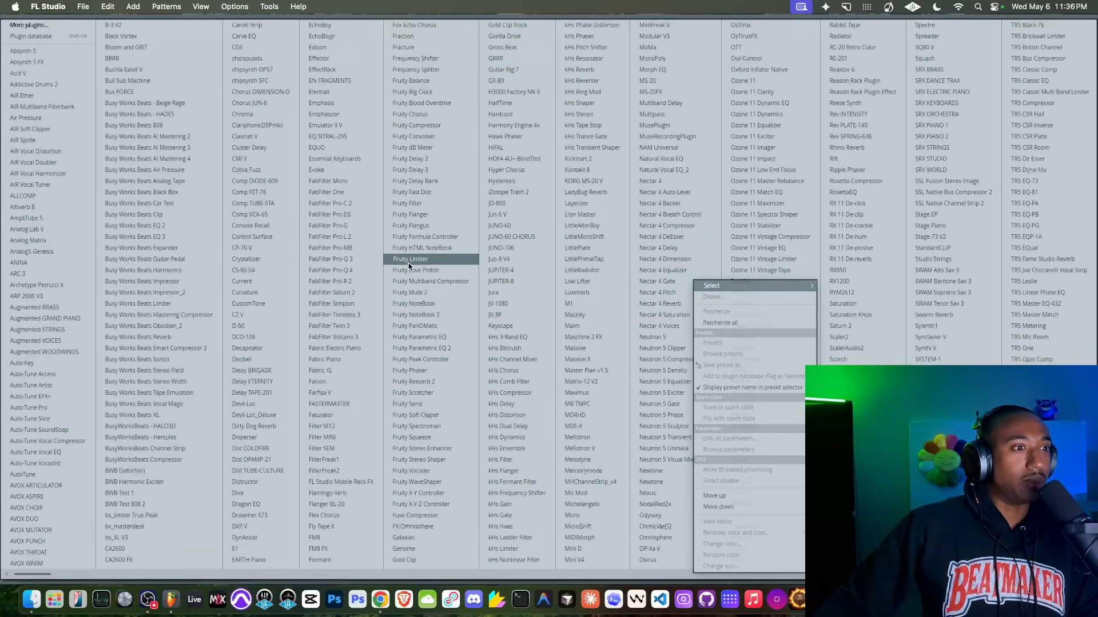
pyautogui.click(437, 349)
pyautogui.moveTo(725, 273); pyautogui.dragTo(725, 212)
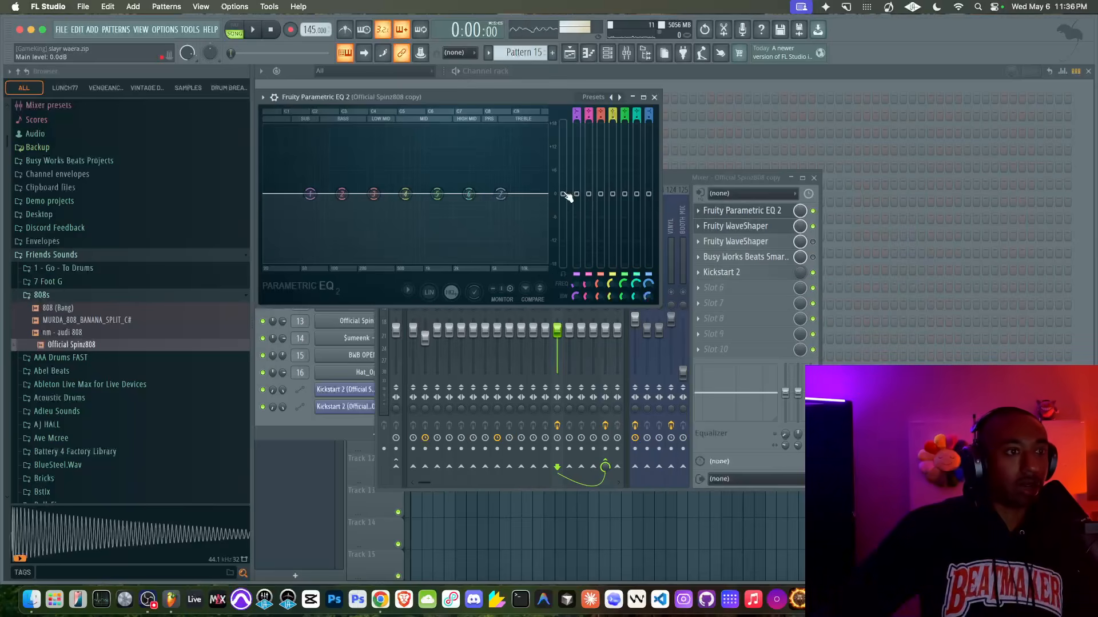
# - Raise the Parametric EQ 2's main level to 14.1 dB while auditioning, and close the equalizer
pyautogui.press('space')
pyautogui.moveTo(563, 195); pyautogui.dragTo(564, 140)
pyautogui.press('space')
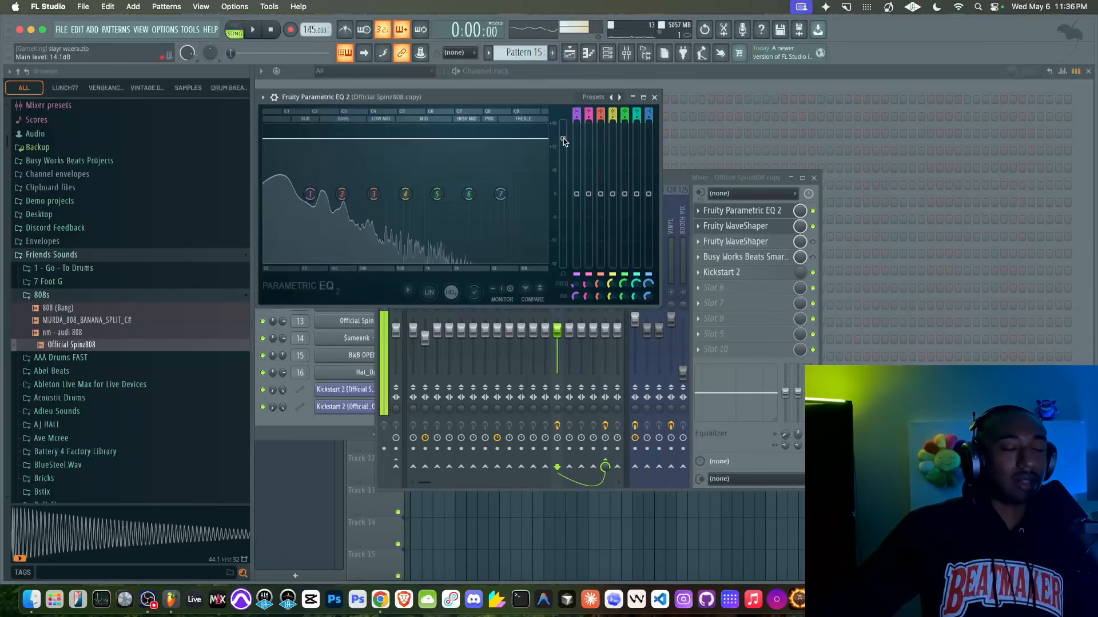
pyautogui.click(654, 97)
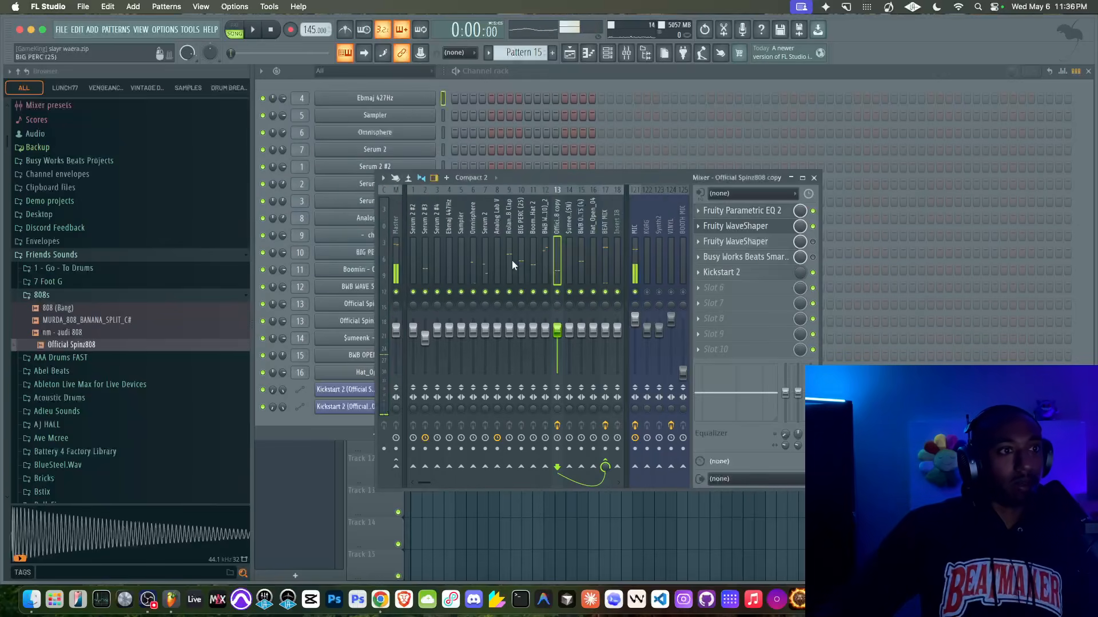
# - Audition the boosted 808 through the WaveShaper, and raise the Parametric EQ 2's main level to its maximum
pyautogui.press('space')
pyautogui.click(735, 226)
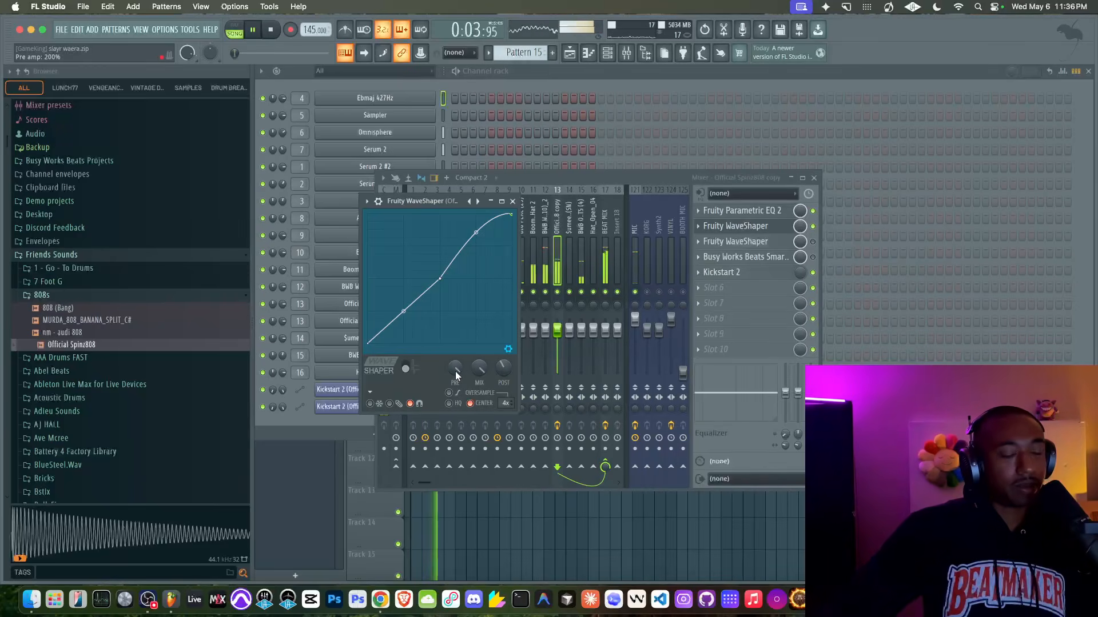
pyautogui.click(741, 210)
pyautogui.press('space')
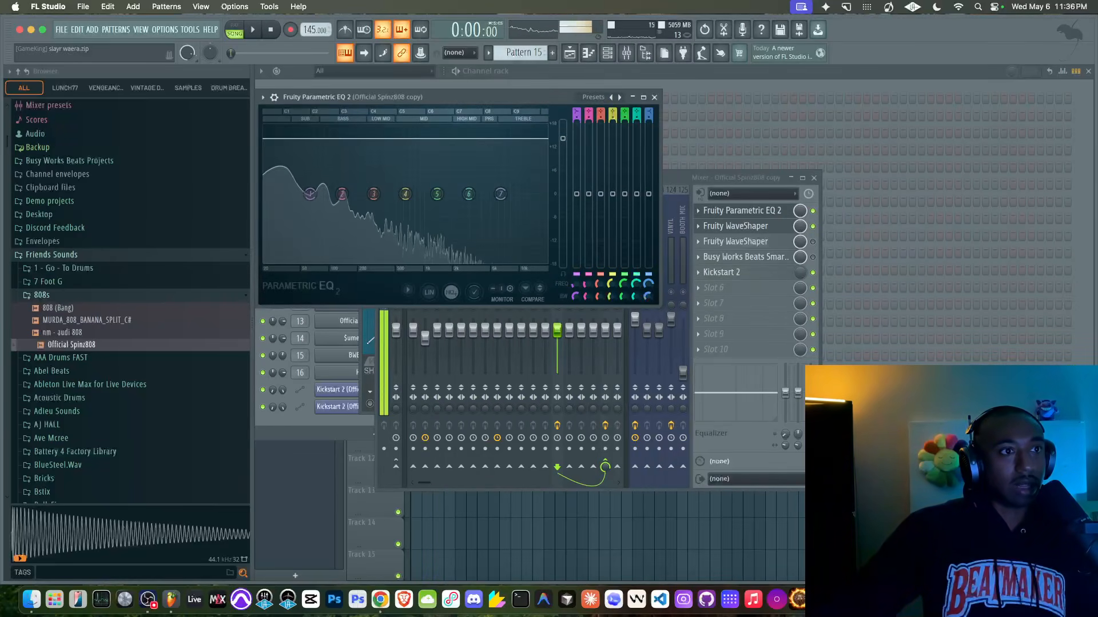
pyautogui.press('space')
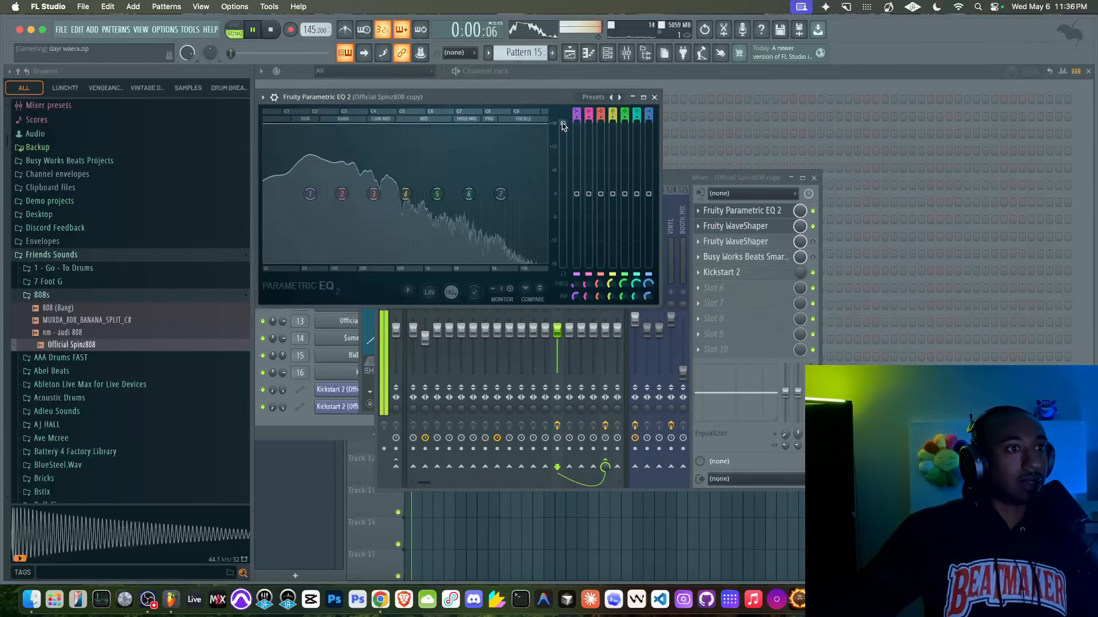
# - Vary the tension of the WaveShaper's upper Half sine segment and audition it with the EQ-boosted input
pyautogui.click(655, 97)
pyautogui.click(749, 226)
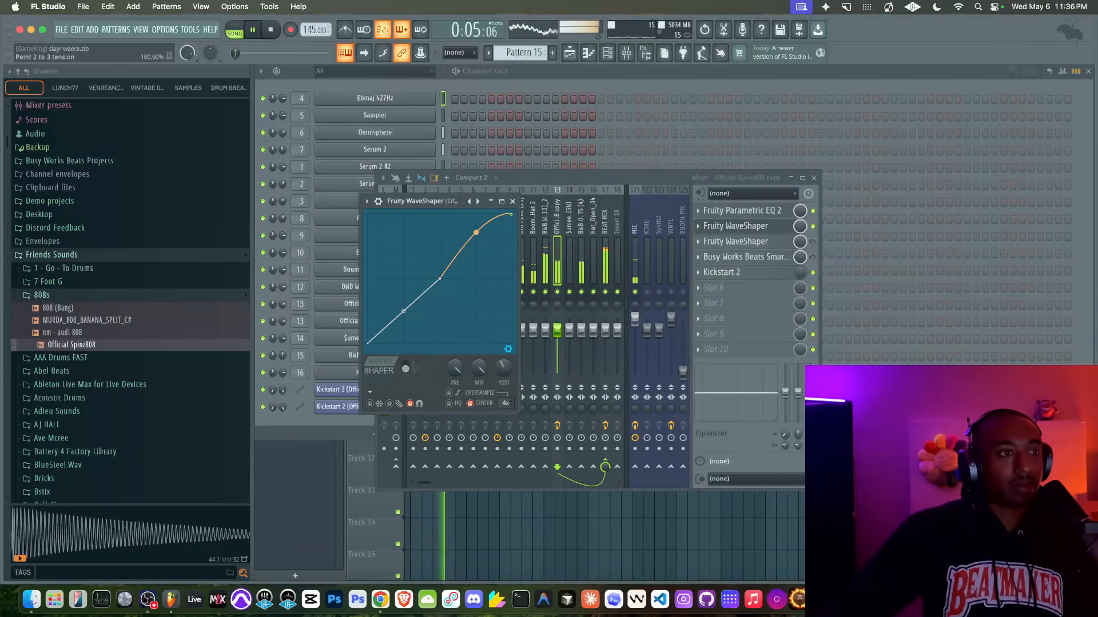
pyautogui.moveTo(476, 232); pyautogui.dragTo(476, 257)
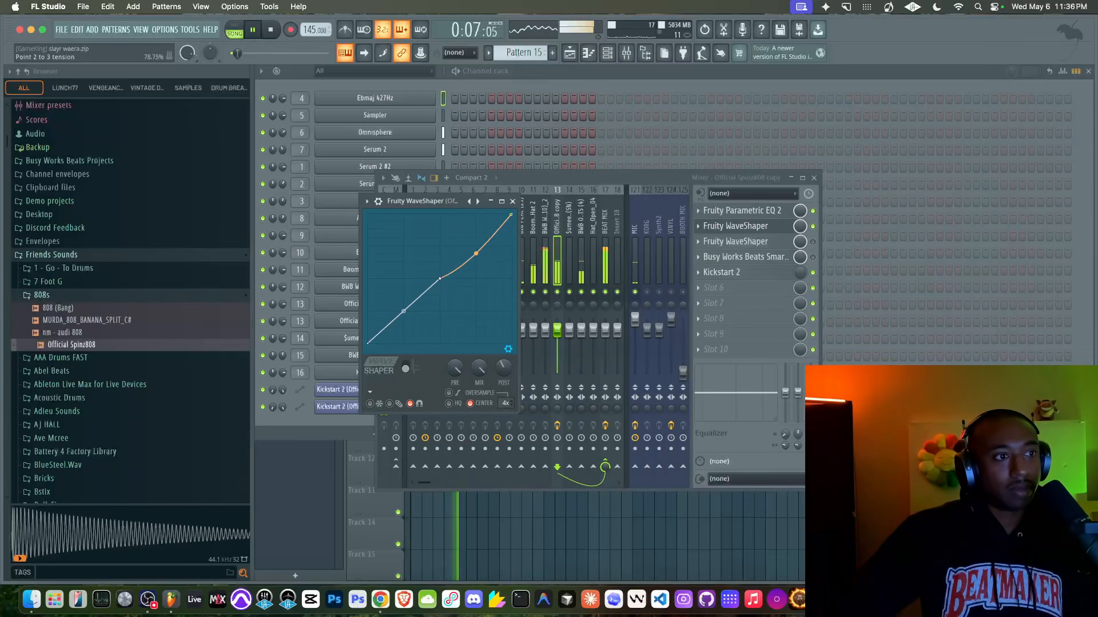
pyautogui.press('space')
# - Reset the Parametric EQ 2's main level to its default
pyautogui.click(721, 210)
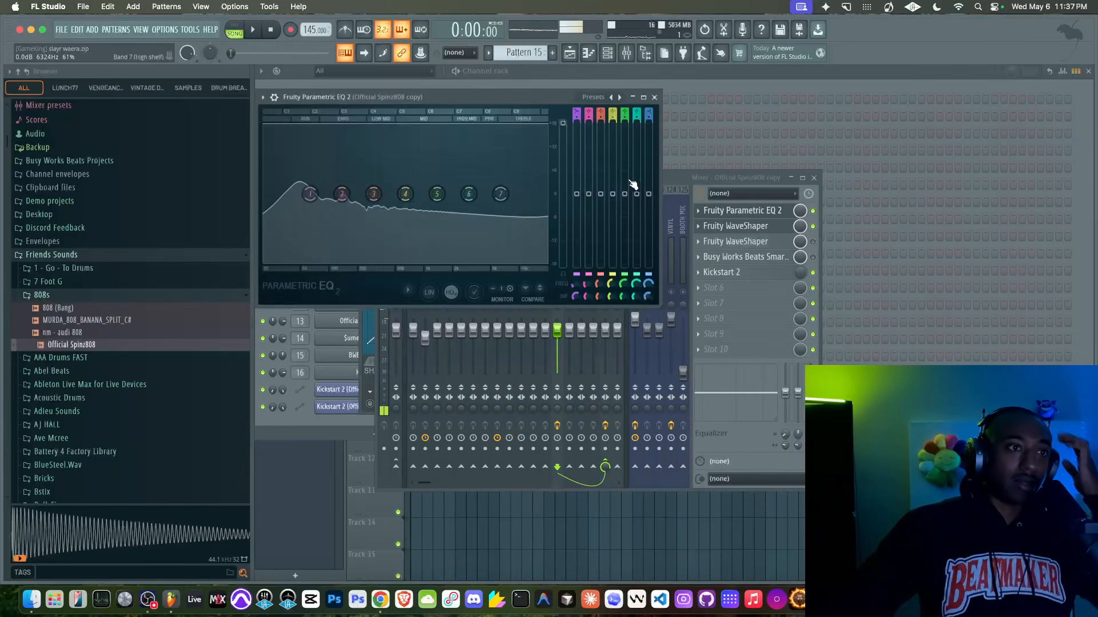
pyautogui.rightClick(564, 124)
pyautogui.click(576, 132)
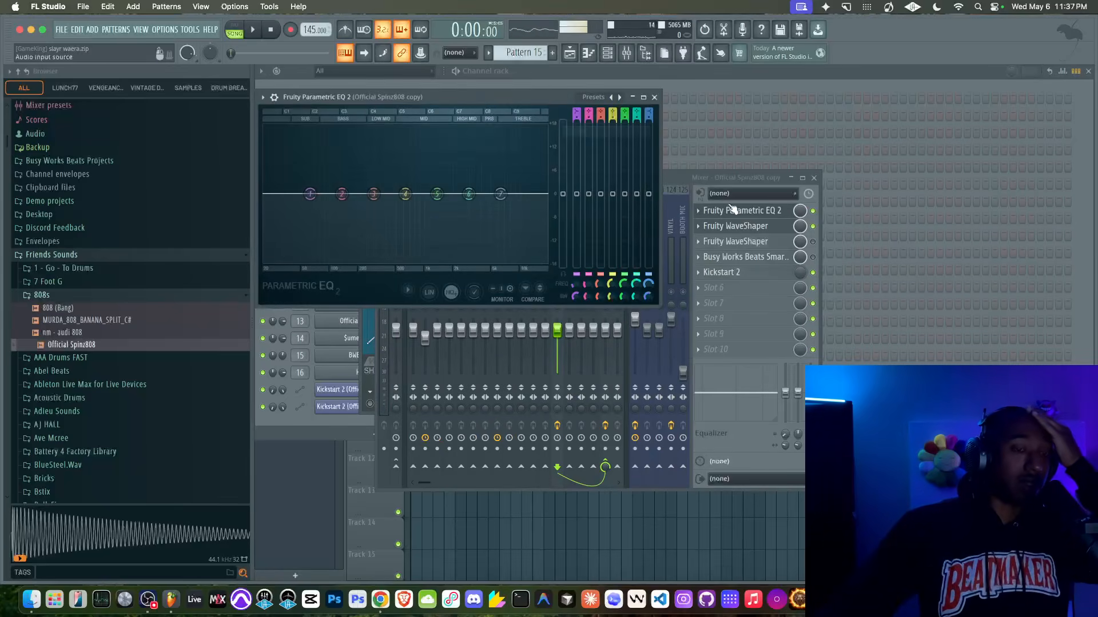
# - Set the WaveShaper's upper end point to Stairs mode and audition the beat
pyautogui.click(739, 226)
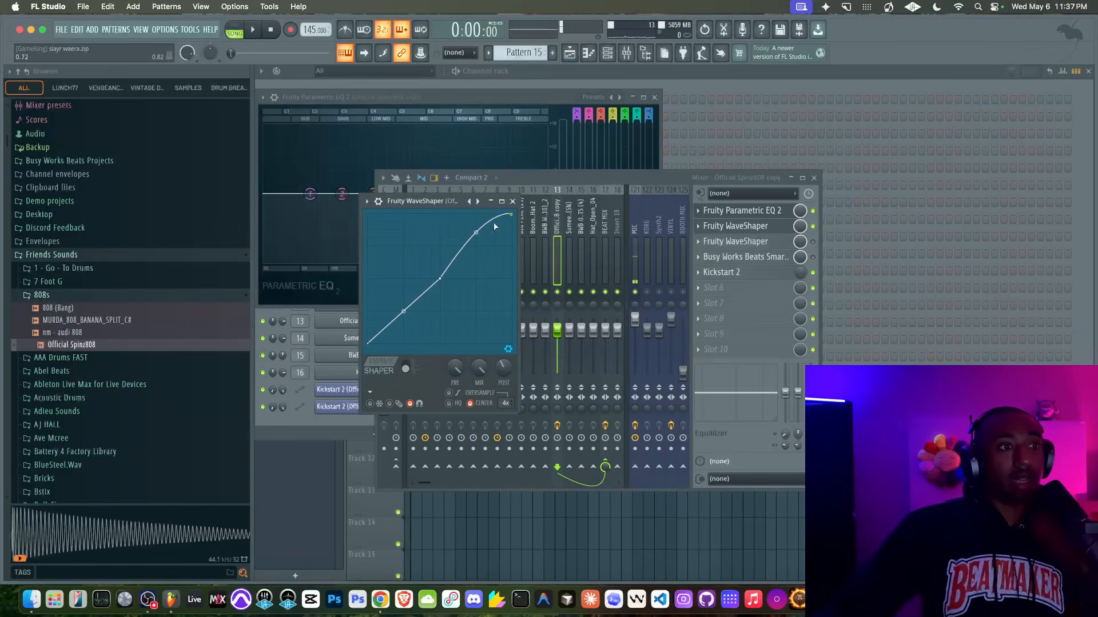
pyautogui.rightClick(513, 215)
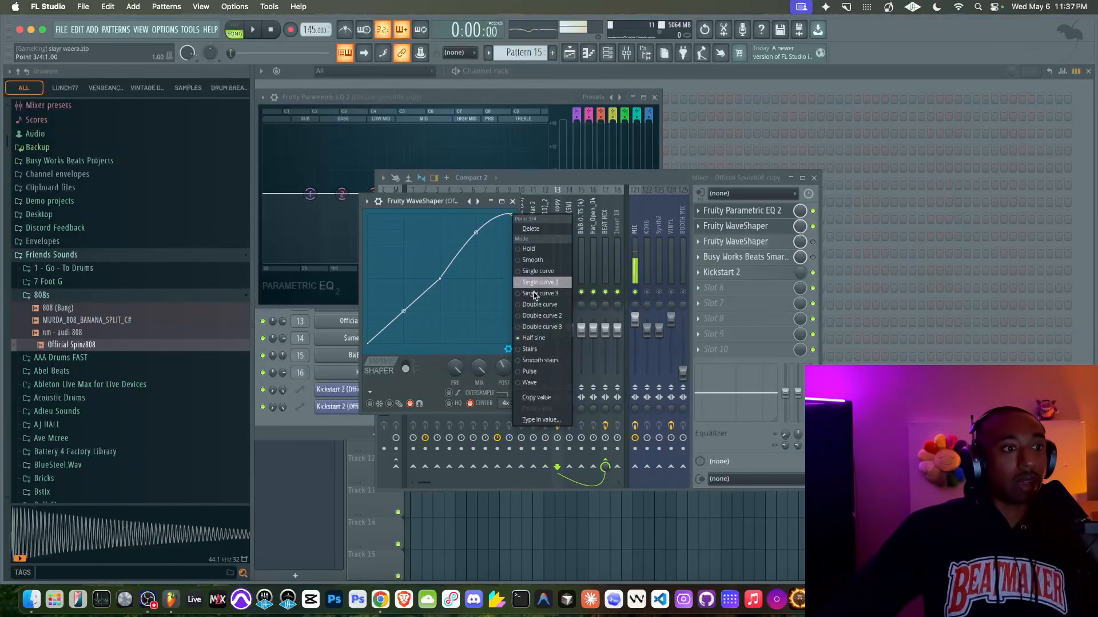
pyautogui.click(543, 352)
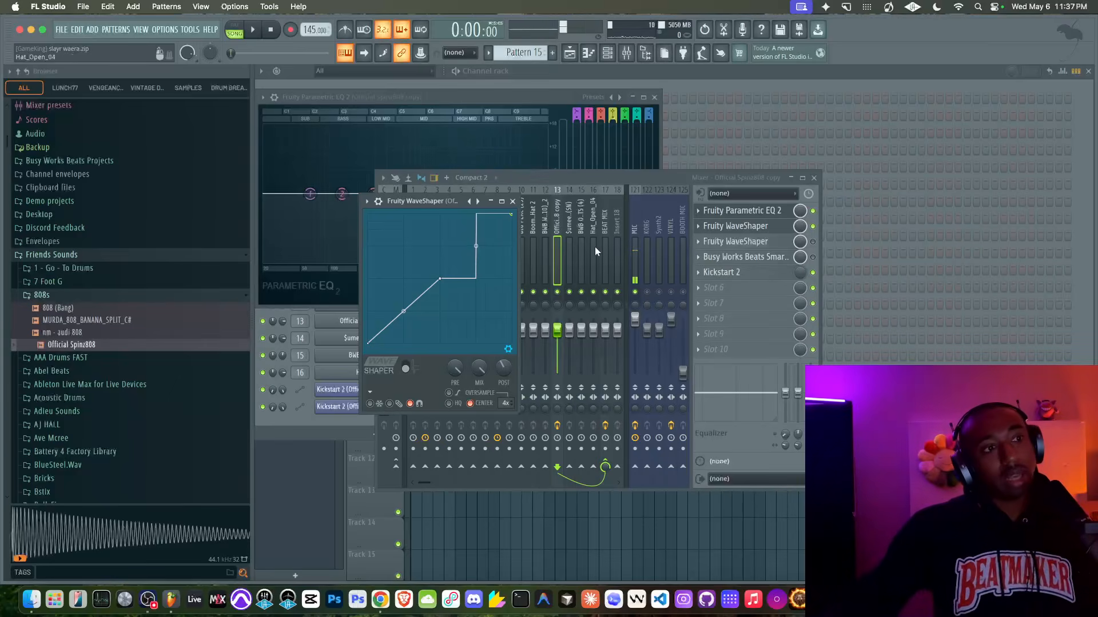
pyautogui.click(544, 177)
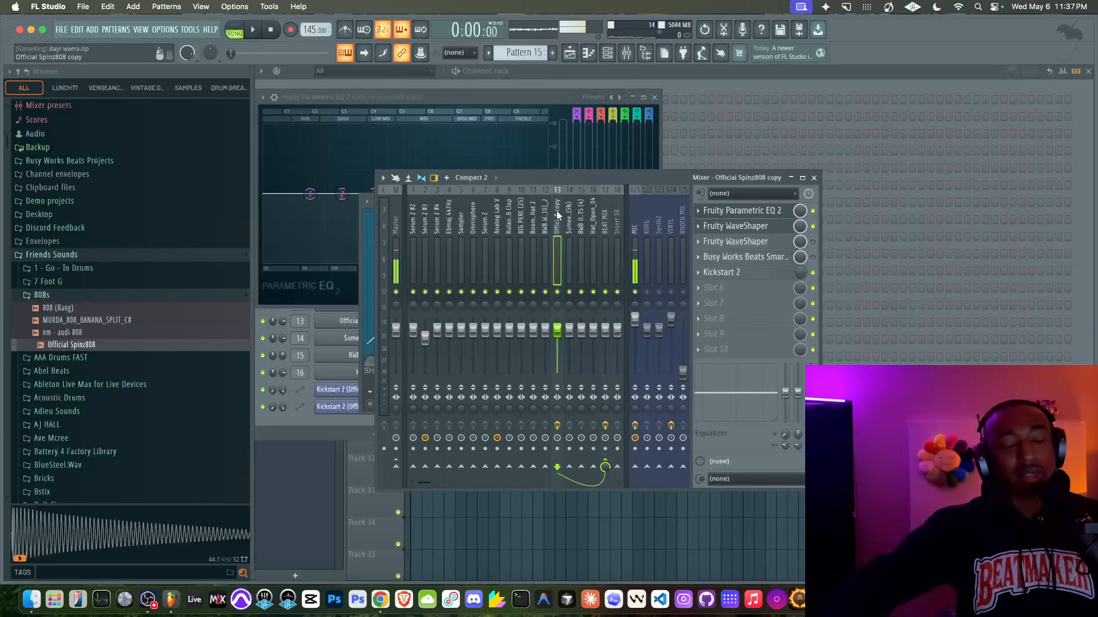
pyautogui.press('space')
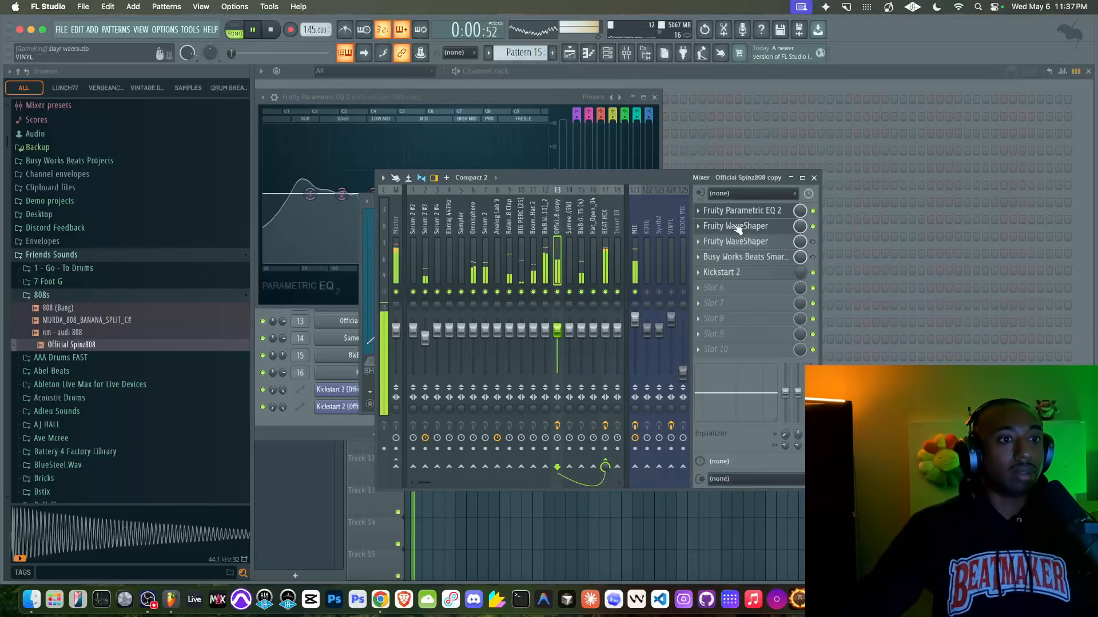
pyautogui.press('space')
# - Bypass Fruity Parametric EQ 2 on the 808's mixer track and audition the beat
pyautogui.click(762, 226)
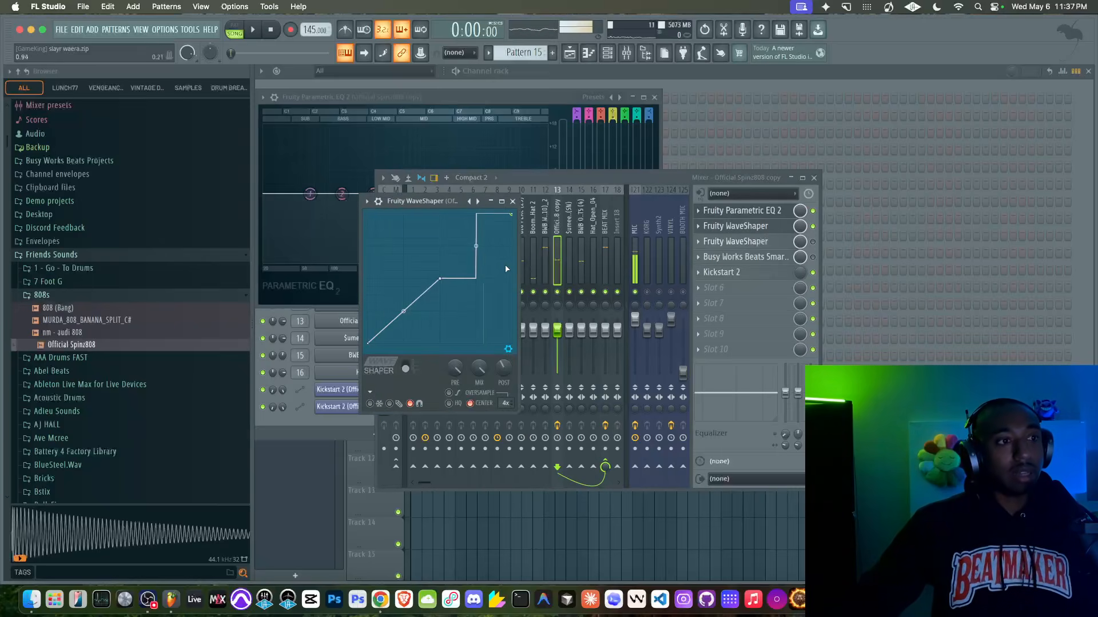
pyautogui.click(752, 210)
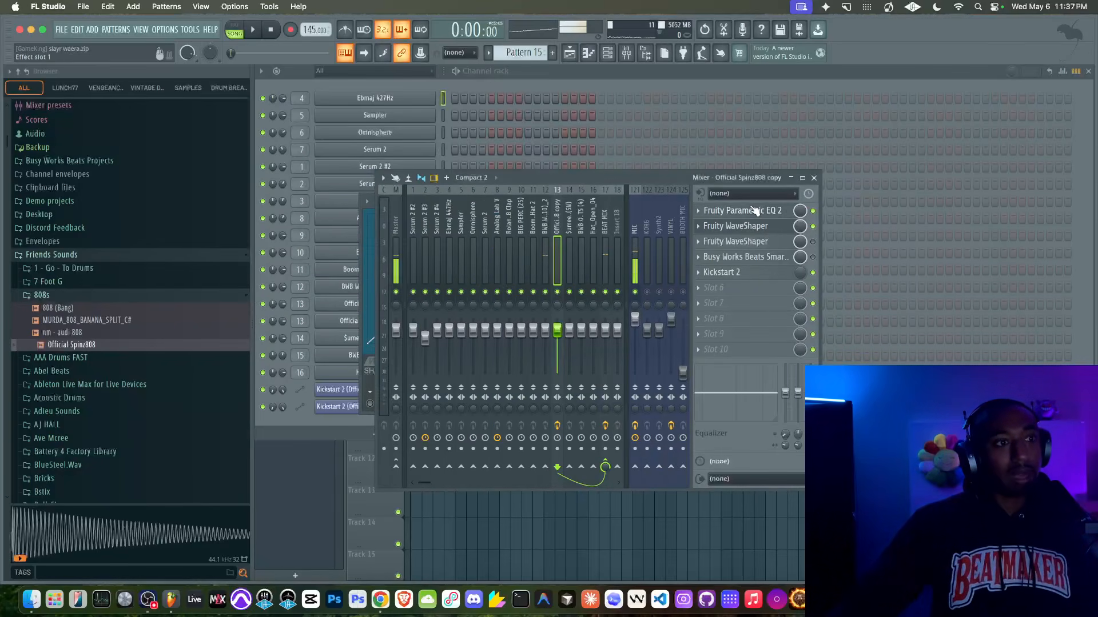
pyautogui.click(753, 211)
pyautogui.click(813, 211)
pyautogui.press('space')
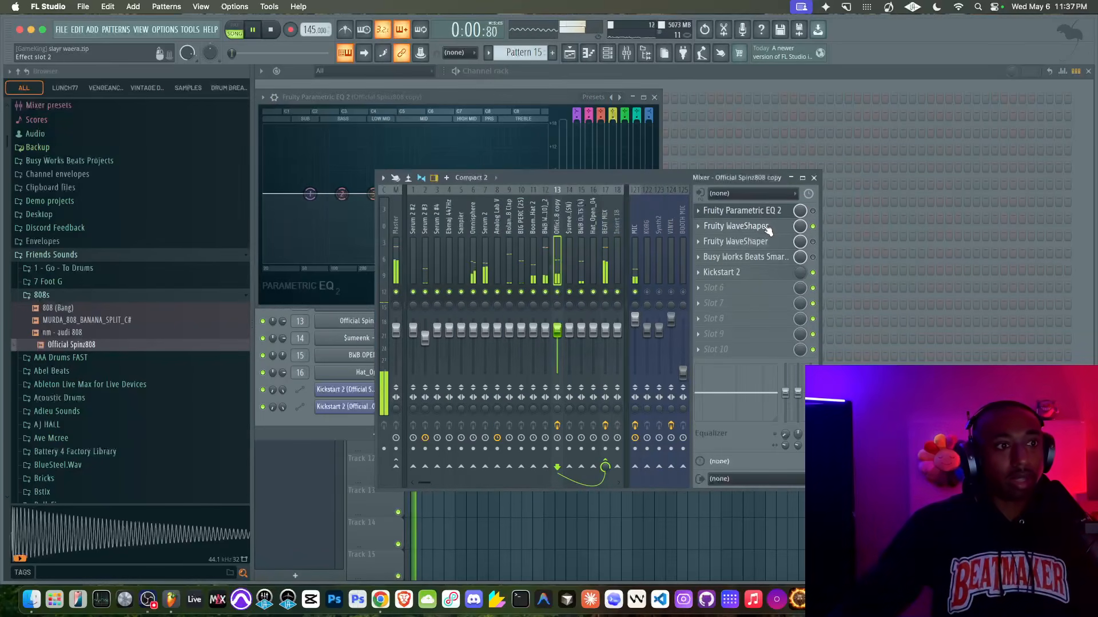
# - Reapply Stairs mode to the WaveShaper's upper end point and set its tension to 3 steps at 79%, auditioning the result
pyautogui.click(767, 227)
pyautogui.press('space')
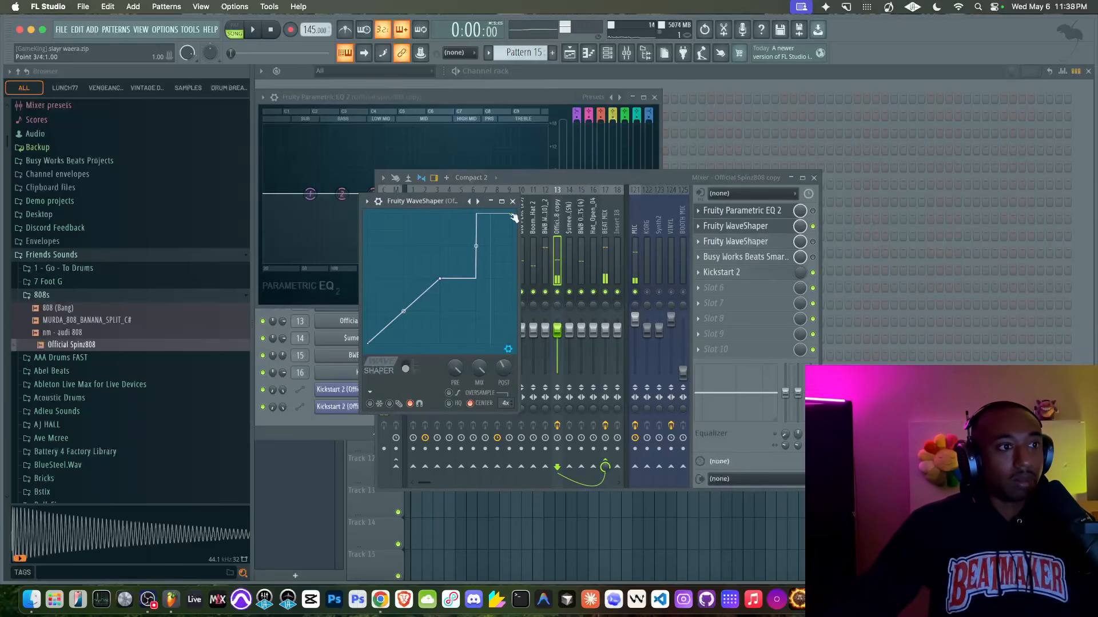
pyautogui.rightClick(512, 214)
pyautogui.click(537, 348)
pyautogui.press('space')
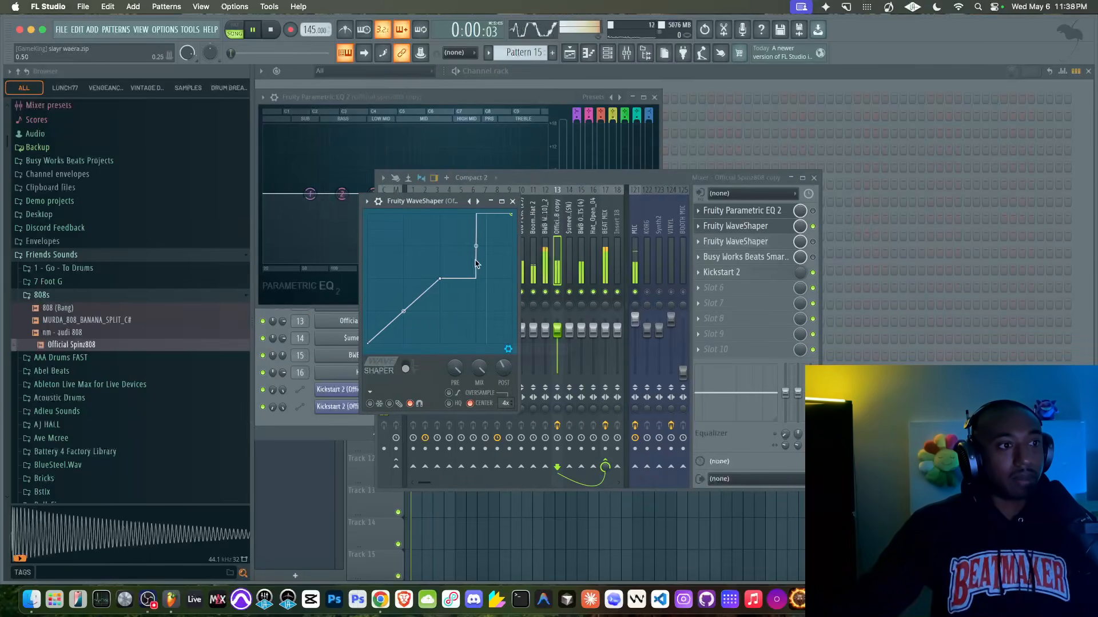
pyautogui.moveTo(476, 246); pyautogui.dragTo(475, 220)
pyautogui.press('space')
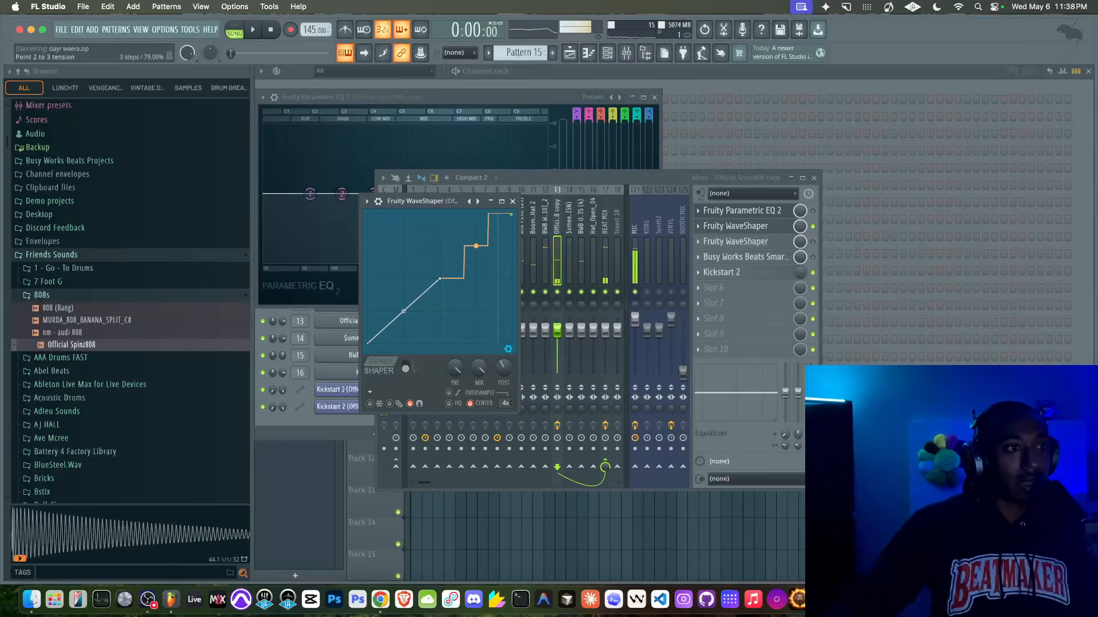
# - Increase the number of steps in the upper segment and raise the WaveShaper's post gain during playback
pyautogui.press('space')
pyautogui.moveTo(476, 246); pyautogui.dragTo(474, 246)
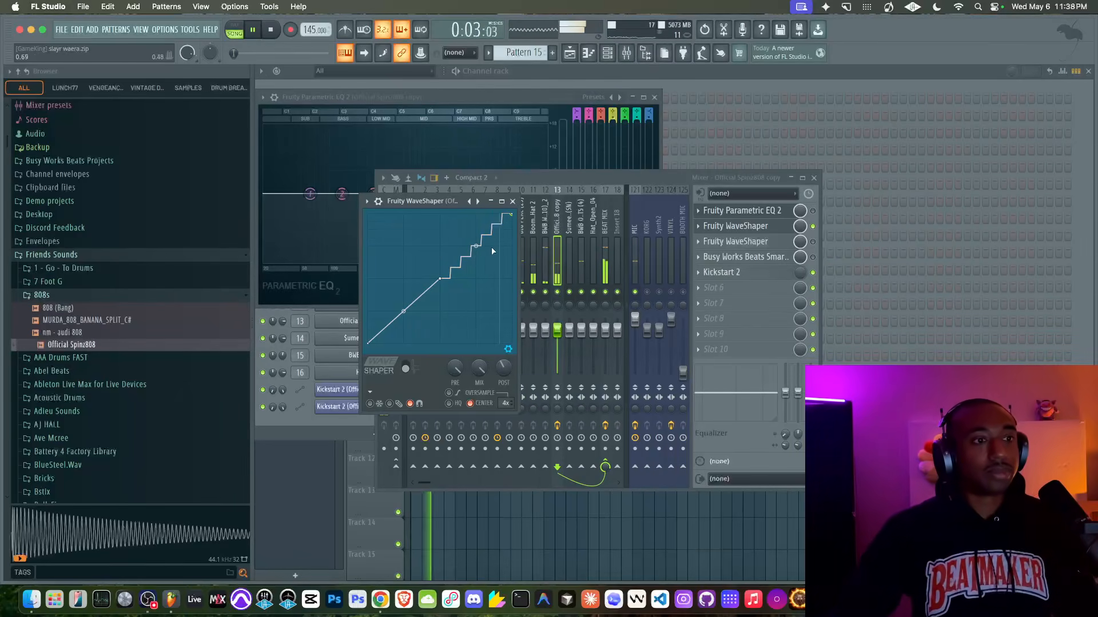
pyautogui.moveTo(503, 368)
pyautogui.mouseDown()
pyautogui.moveTo(503, 338)
pyautogui.moveTo(506, 384)
pyautogui.moveTo(508, 361)
pyautogui.mouseUp()
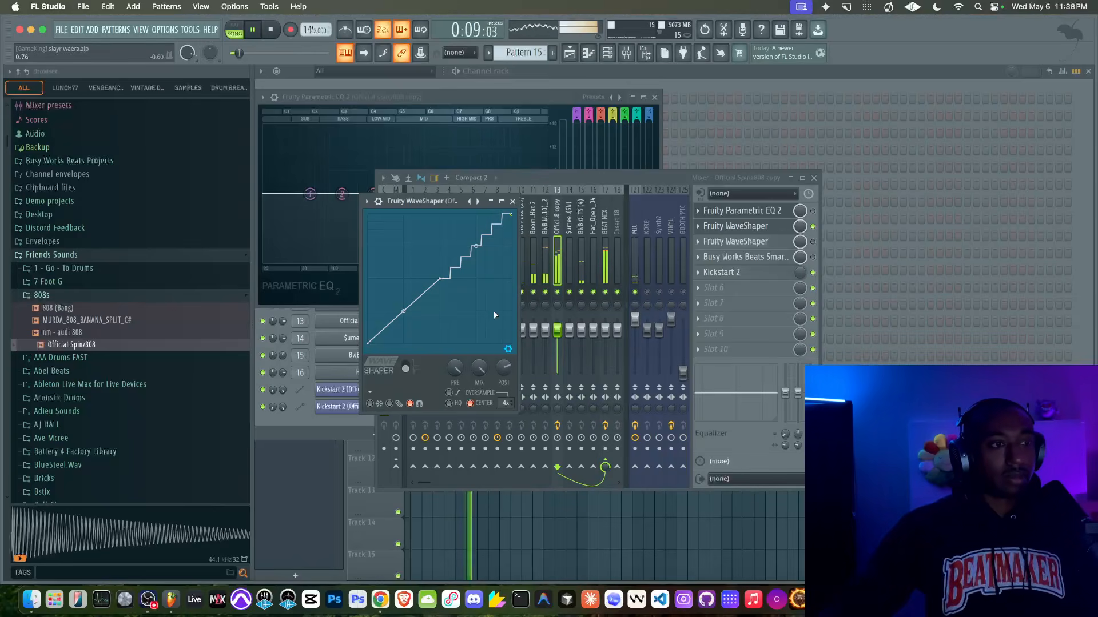
# - Refine the stairs to 20 and then 33 steps at 41.75% tension, and set the post gain to 83%
pyautogui.moveTo(475, 246); pyautogui.dragTo(476, 237)
pyautogui.press('space')
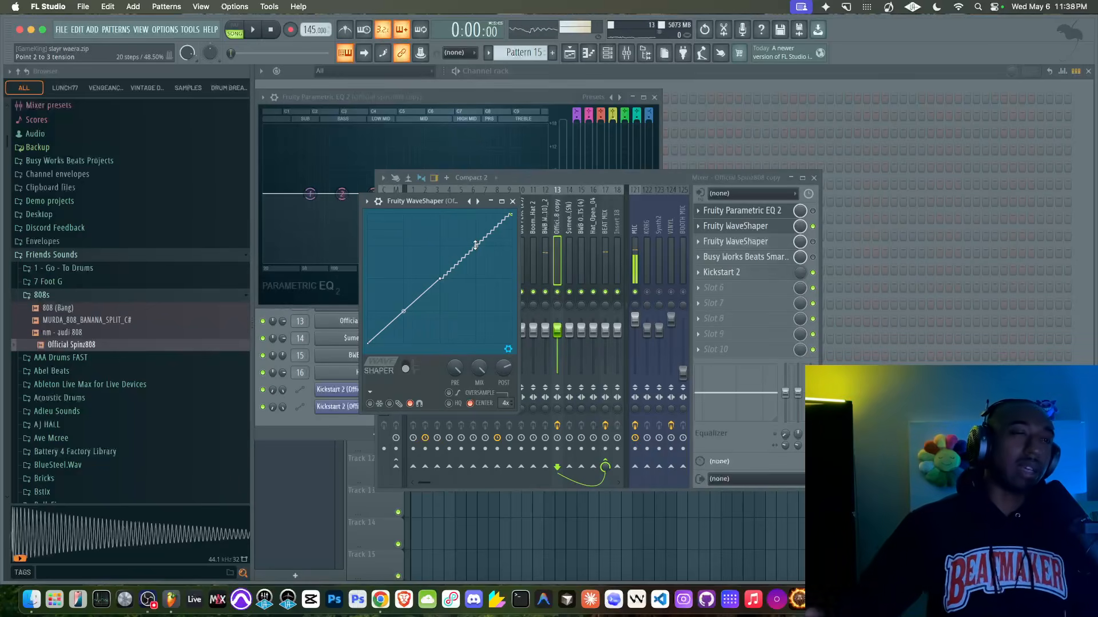
pyautogui.moveTo(475, 246); pyautogui.dragTo(475, 244)
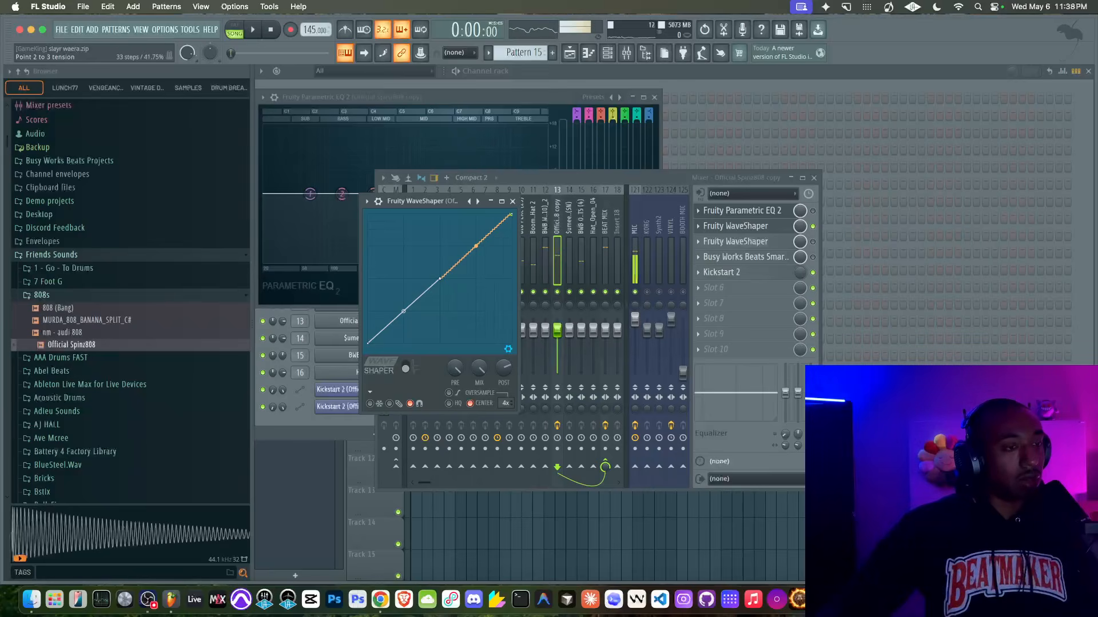
pyautogui.press('space')
pyautogui.moveTo(503, 369); pyautogui.dragTo(503, 354)
pyautogui.press('space')
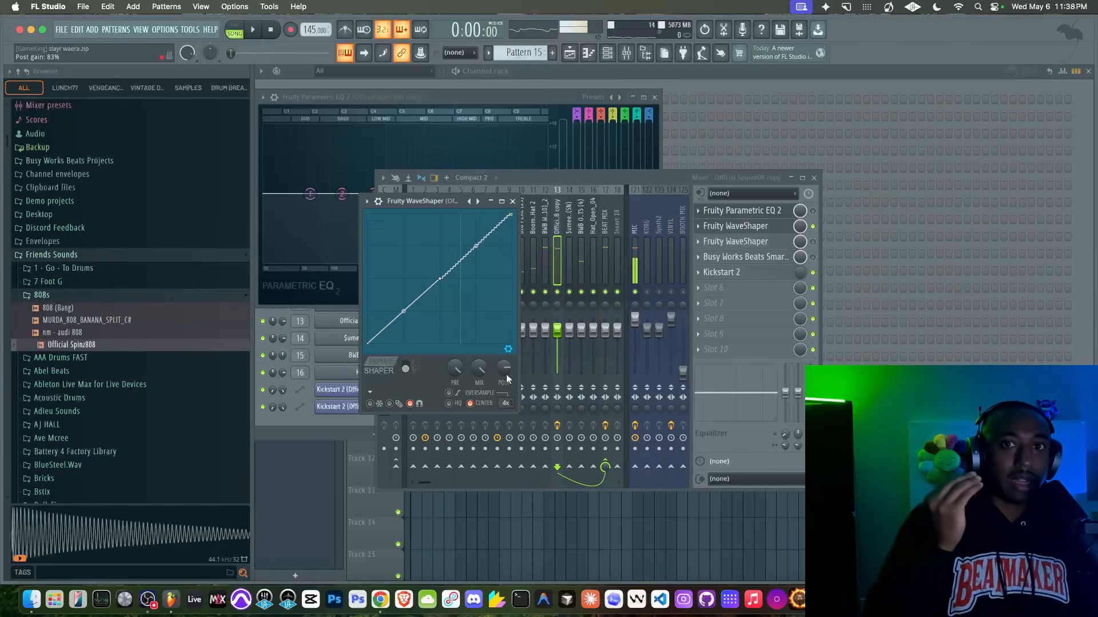
# - Sweep the stairs tension between 98, 3 and 38 steps while auditioning the 808 with the beat
pyautogui.press('space')
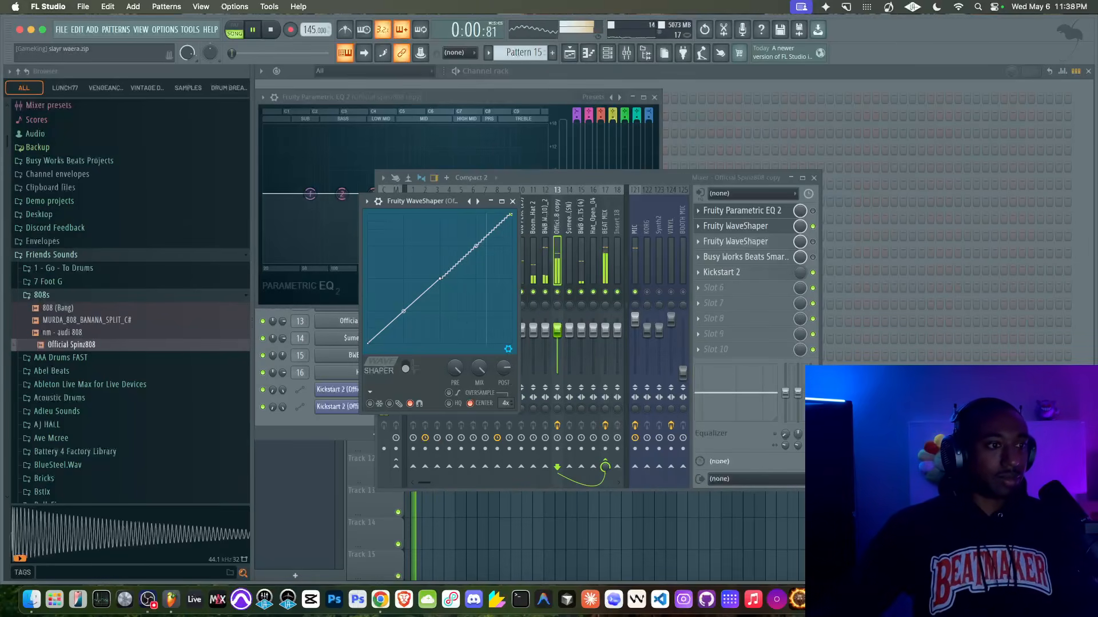
pyautogui.moveTo(476, 245); pyautogui.dragTo(476, 233)
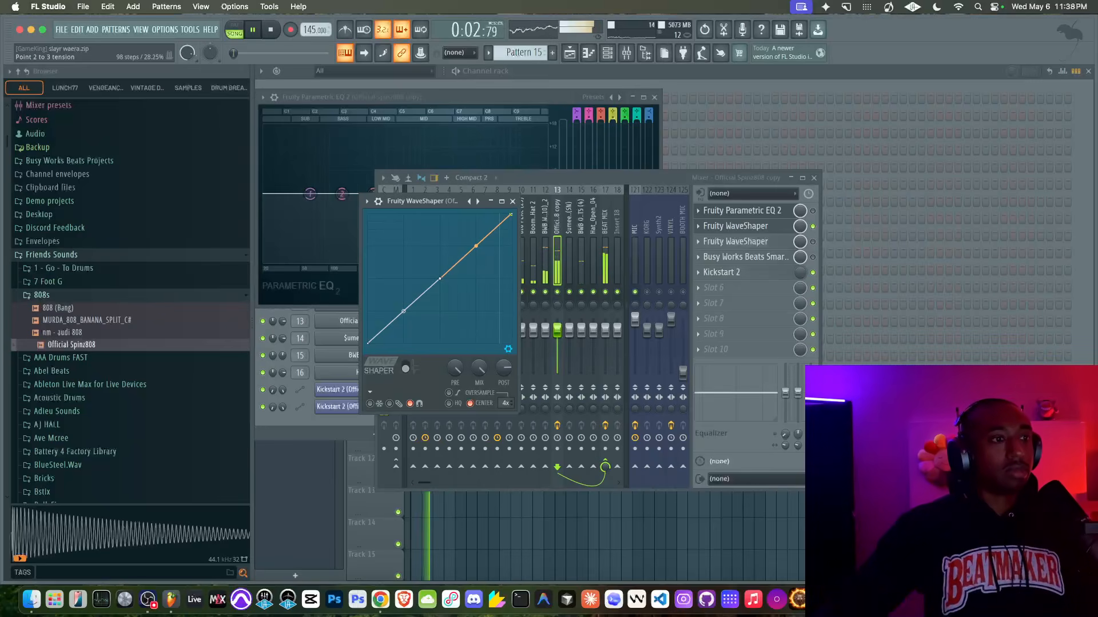
pyautogui.press('space')
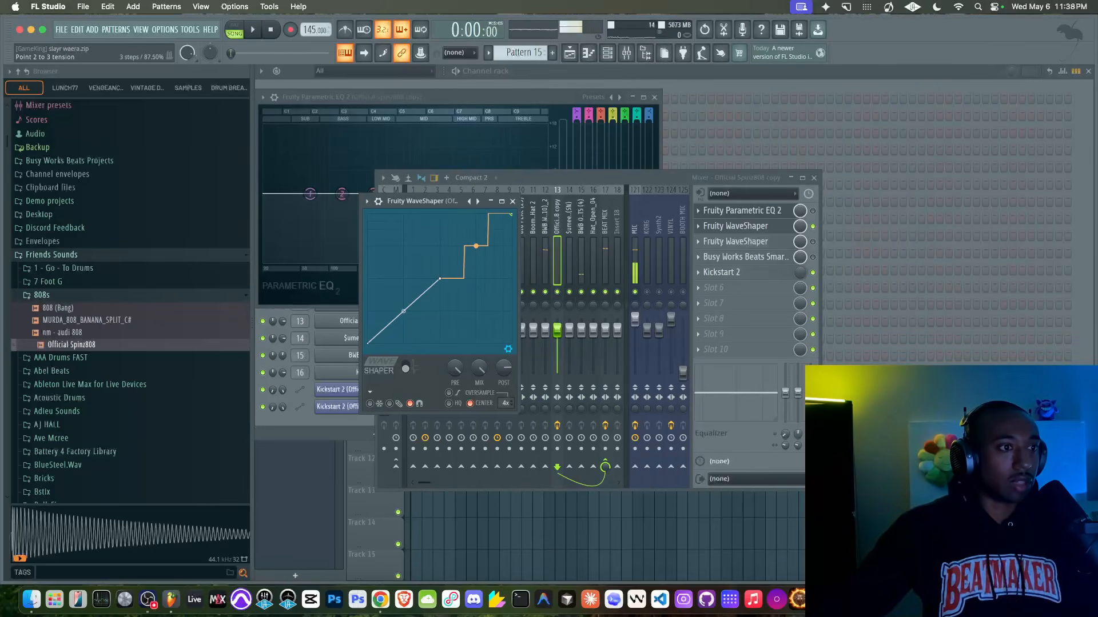
pyautogui.moveTo(475, 246); pyautogui.dragTo(475, 255)
pyautogui.press('space')
pyautogui.press('space')
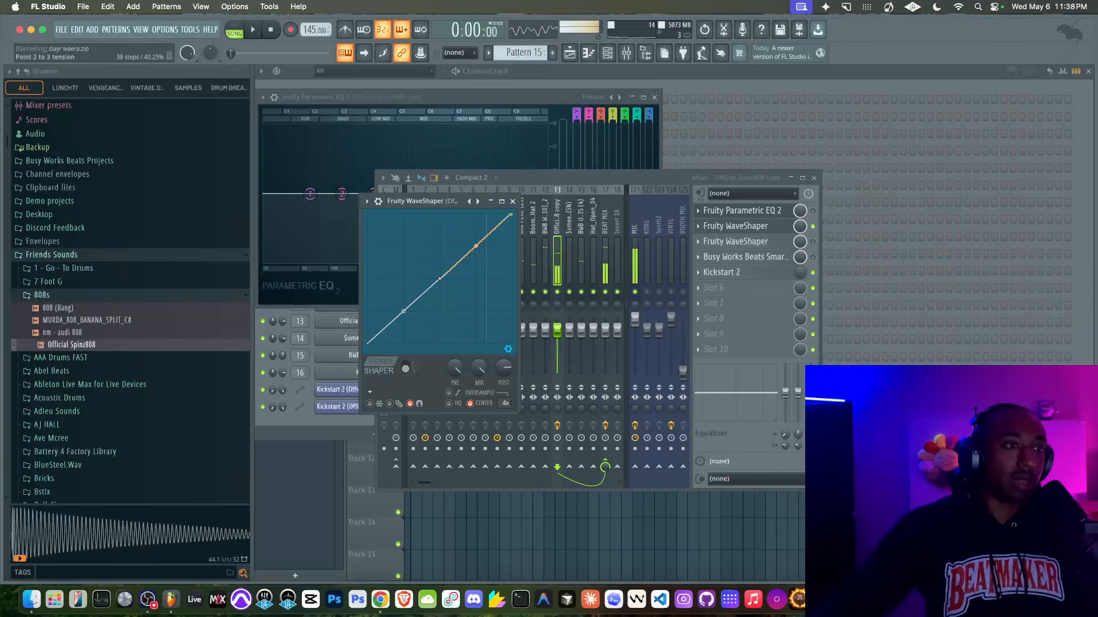
pyautogui.press('space')
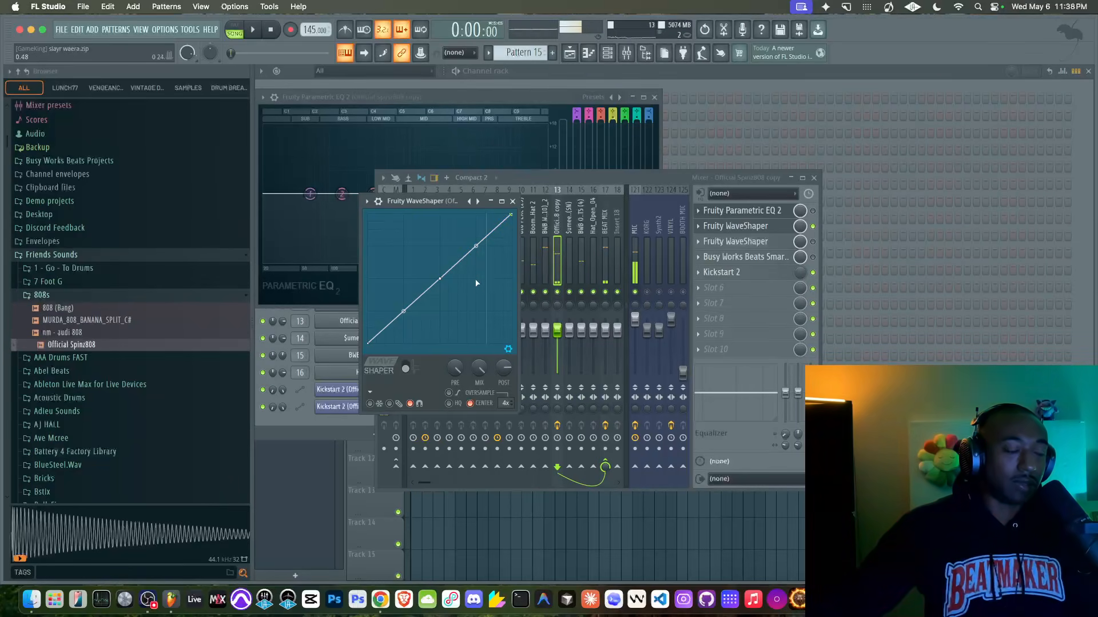
# - Adjust the WaveShaper's post gain, set the stairs tension to 13 steps at 54.50%, and audition the result
pyautogui.press('space')
pyautogui.press('space')
pyautogui.moveTo(503, 368); pyautogui.dragTo(504, 364)
pyautogui.press('space')
pyautogui.moveTo(476, 246); pyautogui.dragTo(476, 255)
pyautogui.press('space')
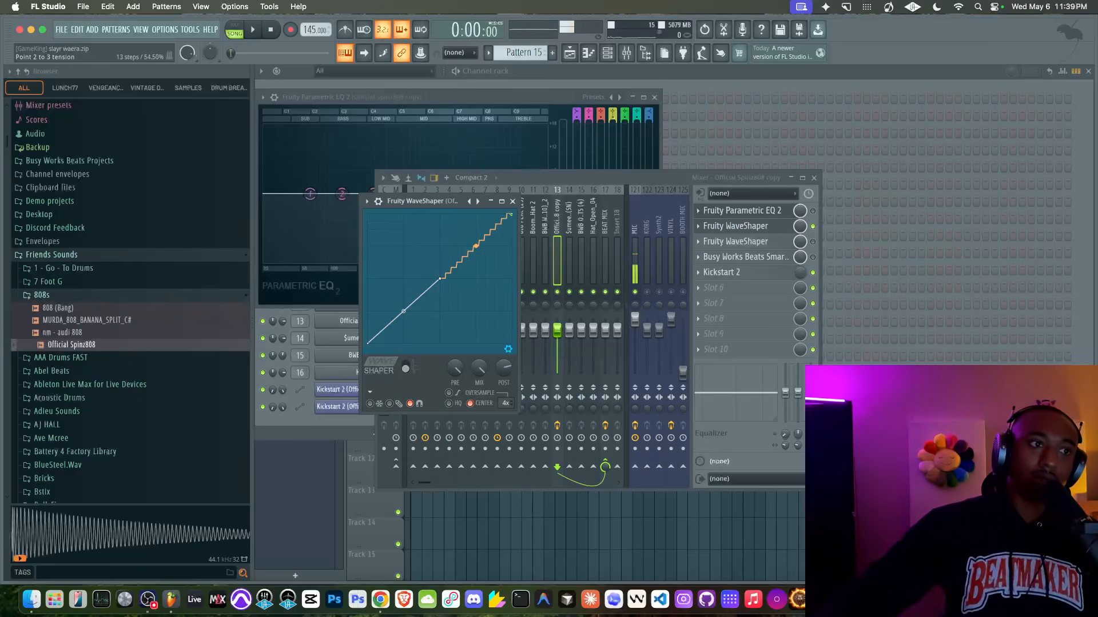
# - Refine the upper segment to 36 steps at 40.75% tension during playback and adjust the WaveShaper's pre amp
pyautogui.press('space')
pyautogui.moveTo(476, 246); pyautogui.dragTo(476, 245)
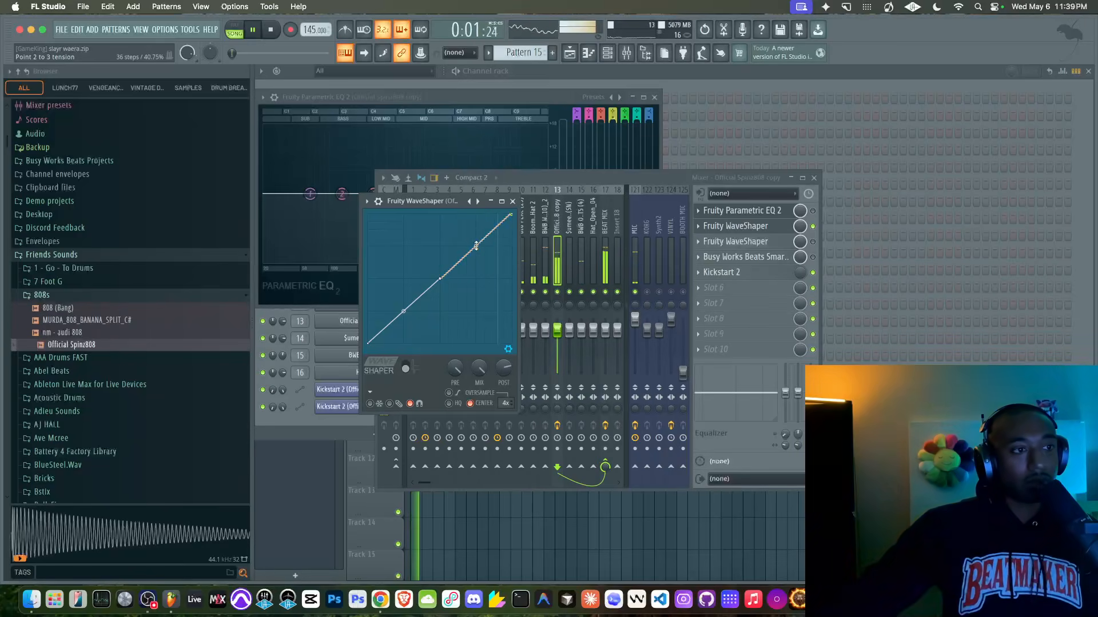
pyautogui.rightClick(456, 368)
pyautogui.click(470, 374)
pyautogui.moveTo(452, 373); pyautogui.dragTo(452, 370)
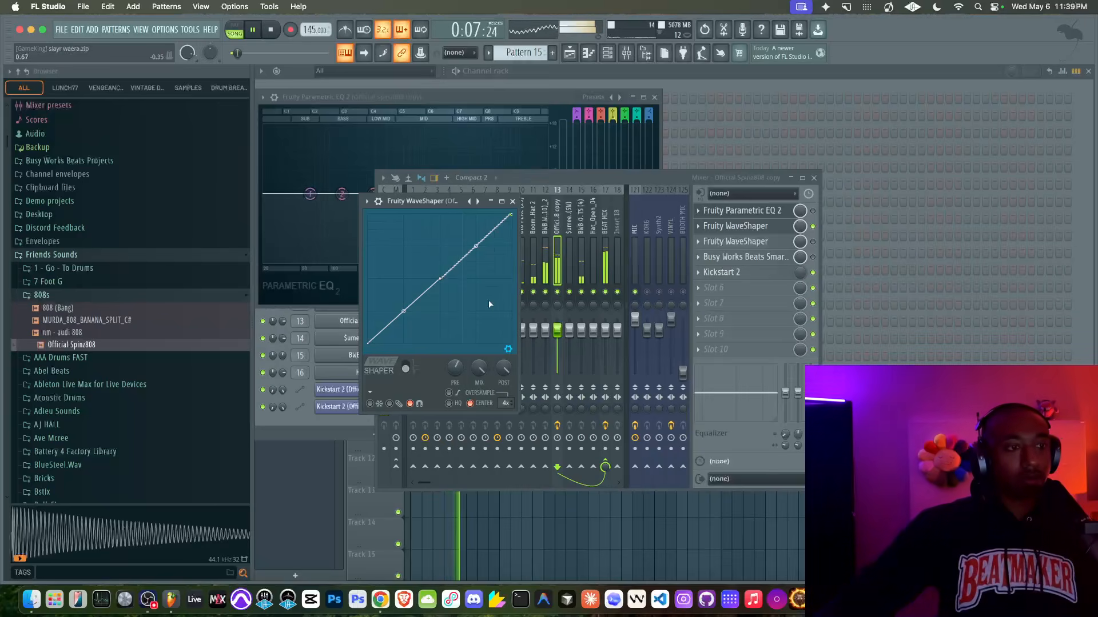
# - Solo the 808's mixer track with the MIC track enabled and bring the first Fruity WaveShaper back up
pyautogui.rightClick(558, 292)
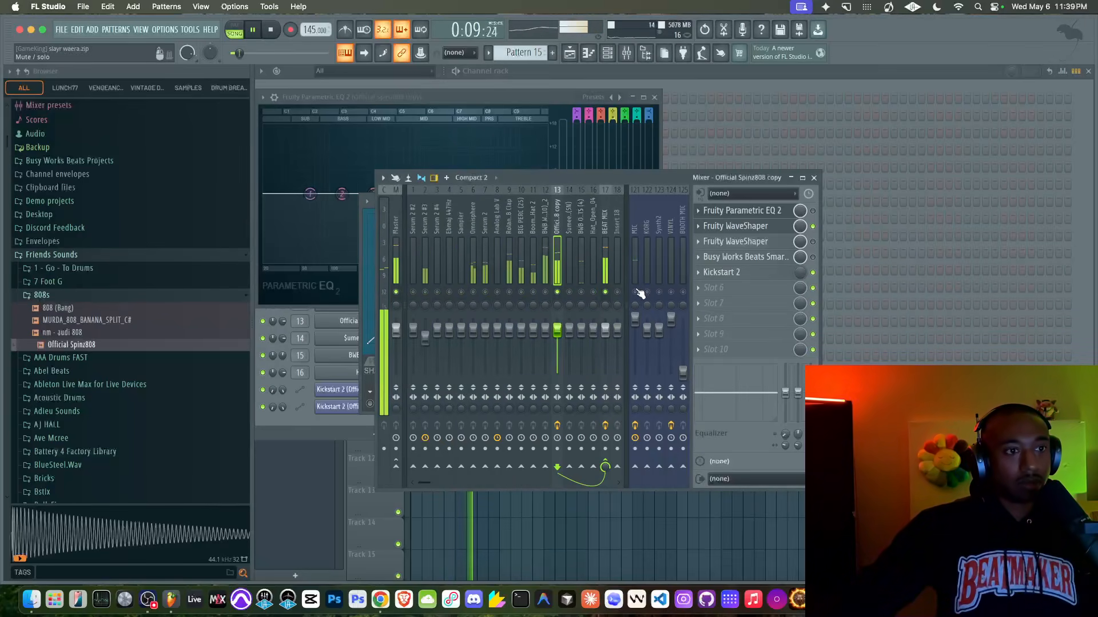
pyautogui.click(635, 292)
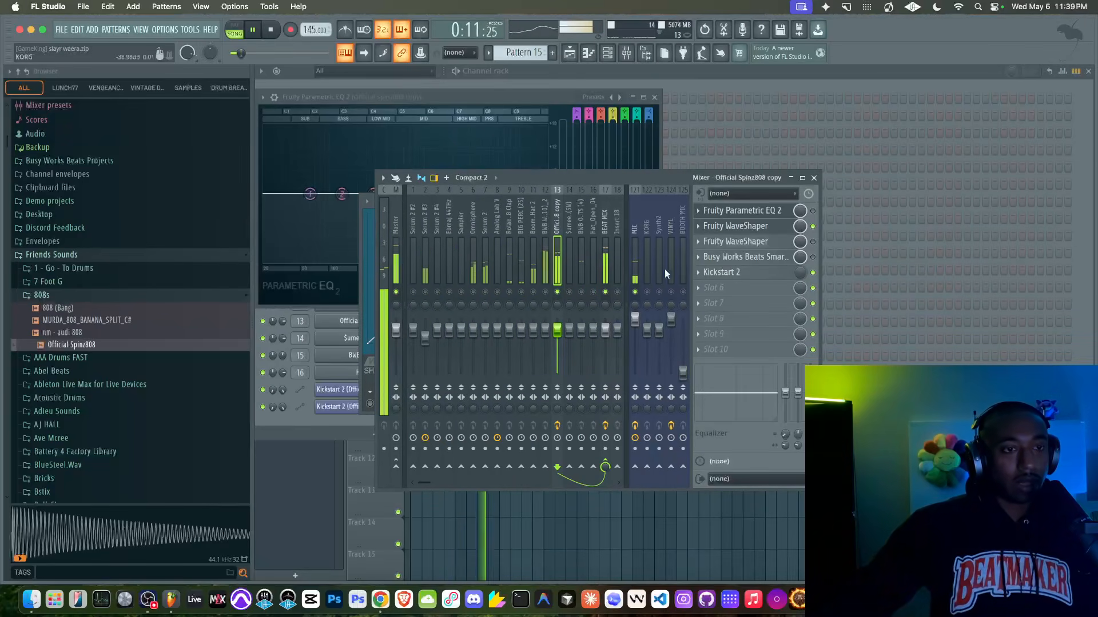
pyautogui.click(753, 227)
pyautogui.press('space')
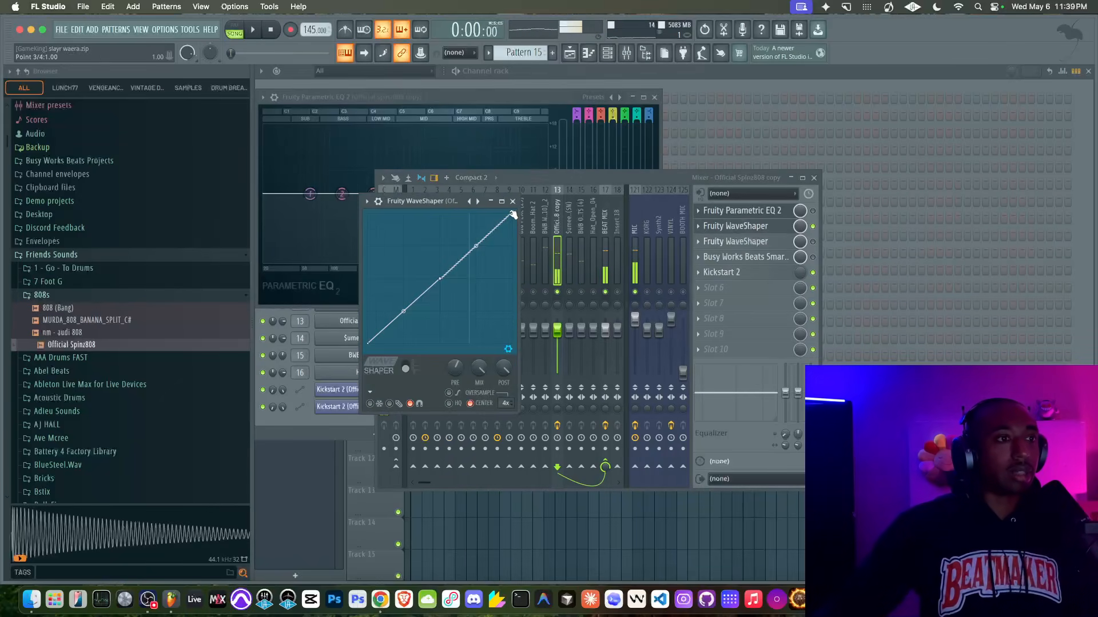
# - Switch the curve's end point to Smooth stairs mode and set its tension to 2 steps at 87.50%
pyautogui.rightClick(513, 214)
pyautogui.click(543, 354)
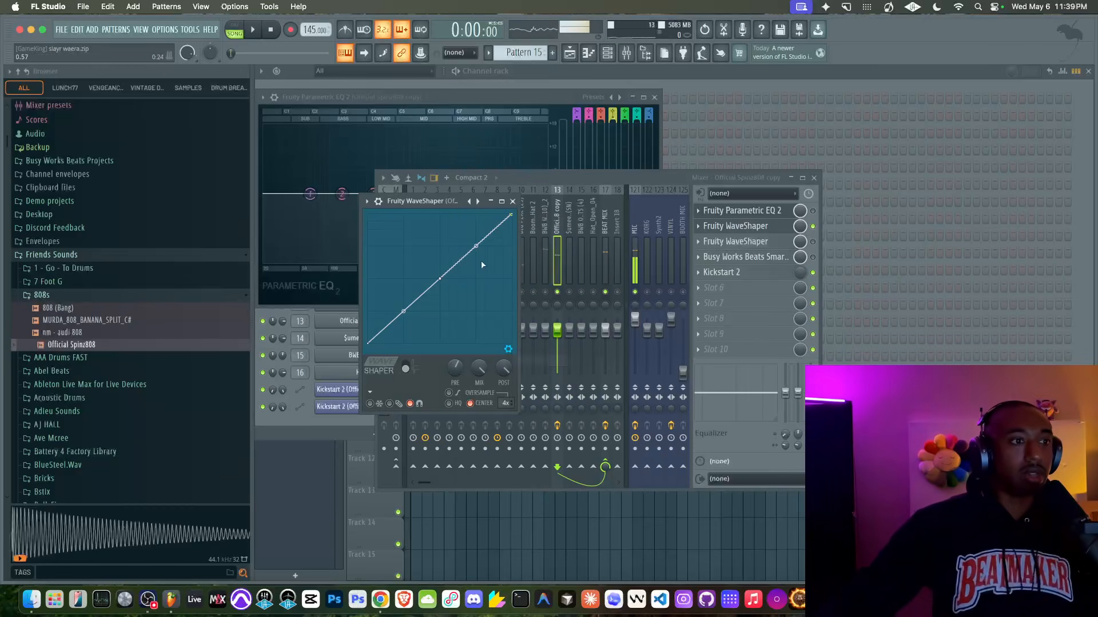
pyautogui.moveTo(476, 246); pyautogui.dragTo(476, 225)
pyautogui.press('space')
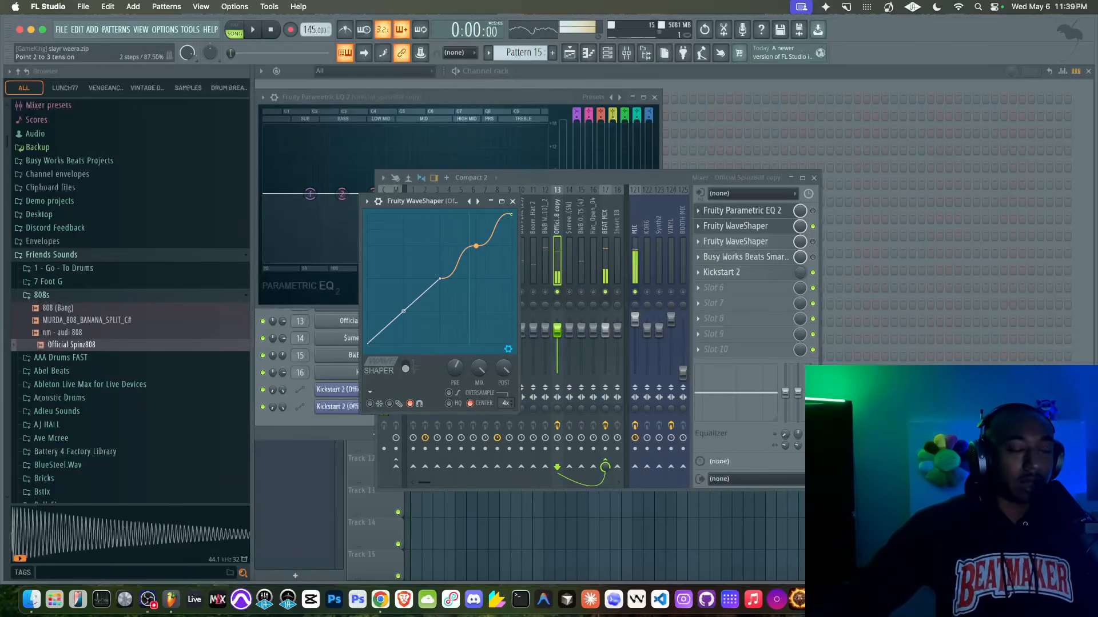
# - Sweep the smooth stairs tension through 18 and 33 steps while auditioning the 808
pyautogui.press('space')
pyautogui.moveTo(476, 225); pyautogui.dragTo(476, 233)
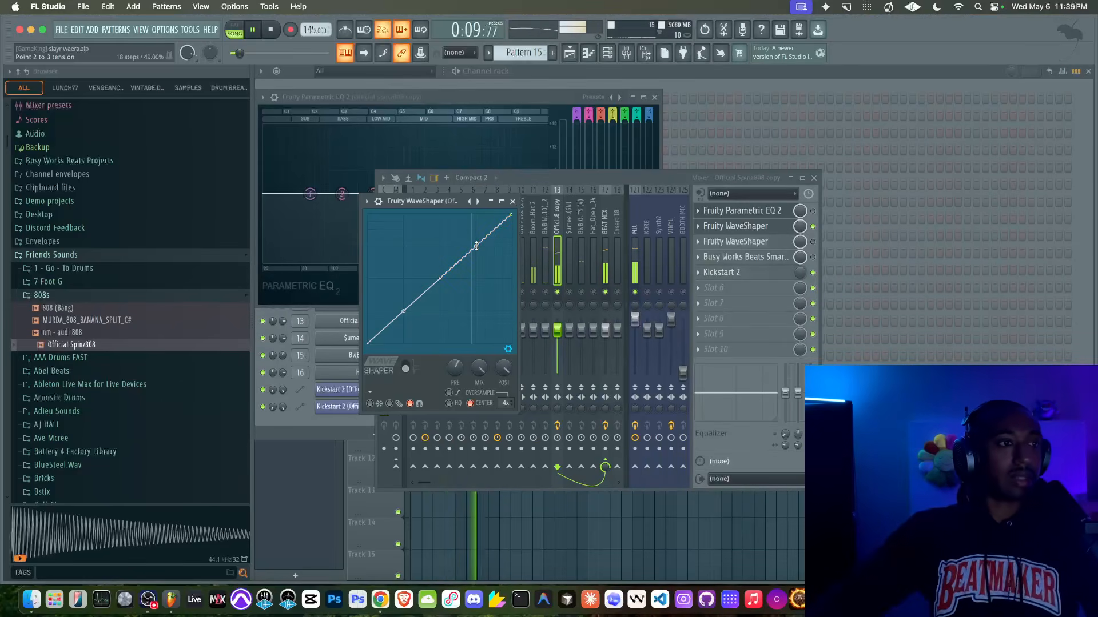
pyautogui.moveTo(476, 246); pyautogui.dragTo(476, 242)
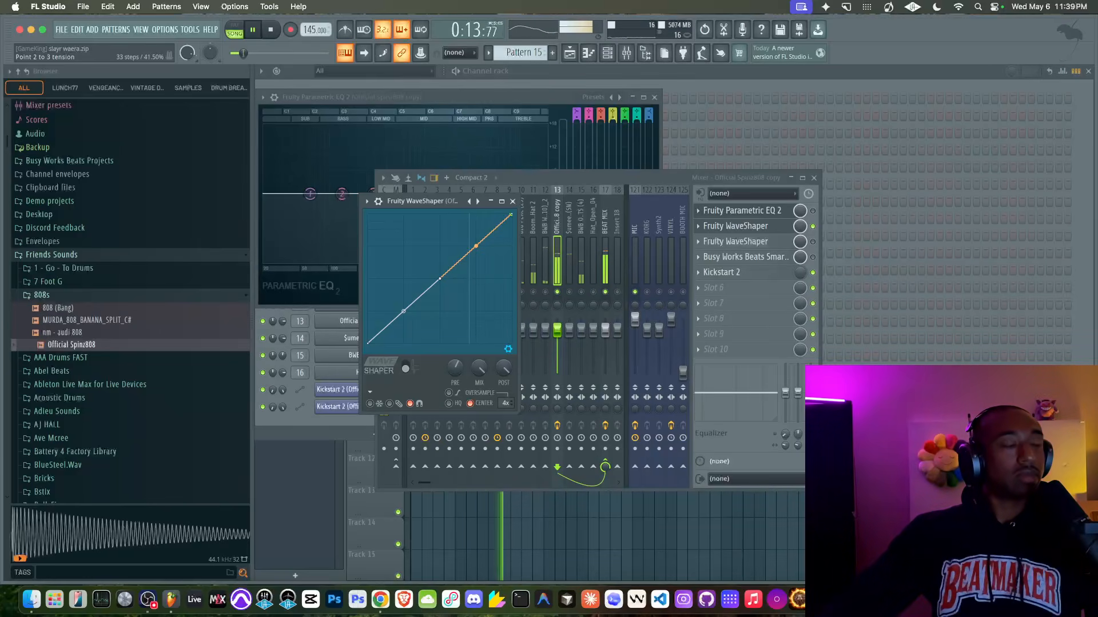
pyautogui.moveTo(476, 246); pyautogui.dragTo(476, 248)
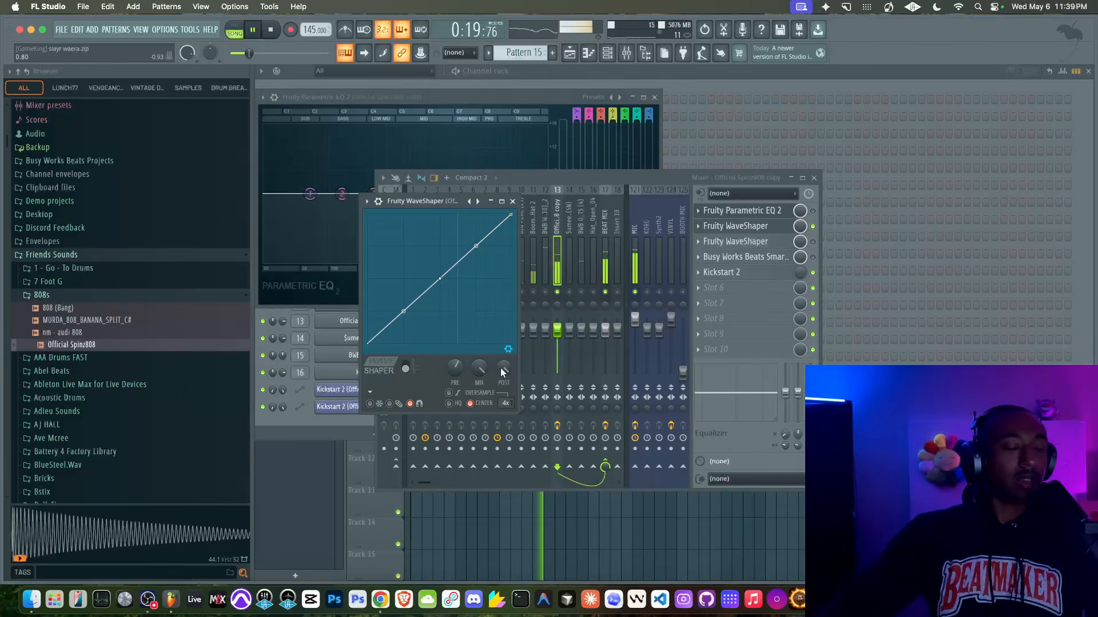
# - Add a point at about 0.75 height in the upper segment and shape the end section with Single curve 3 at 52% tension
pyautogui.rightClick(474, 238)
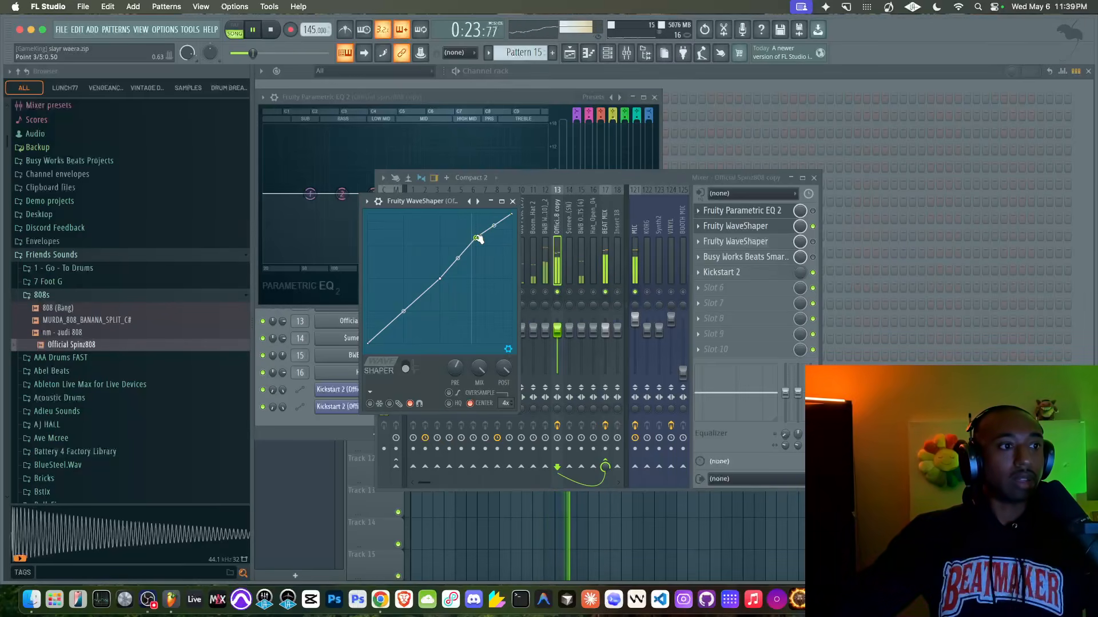
pyautogui.moveTo(478, 239); pyautogui.dragTo(477, 230)
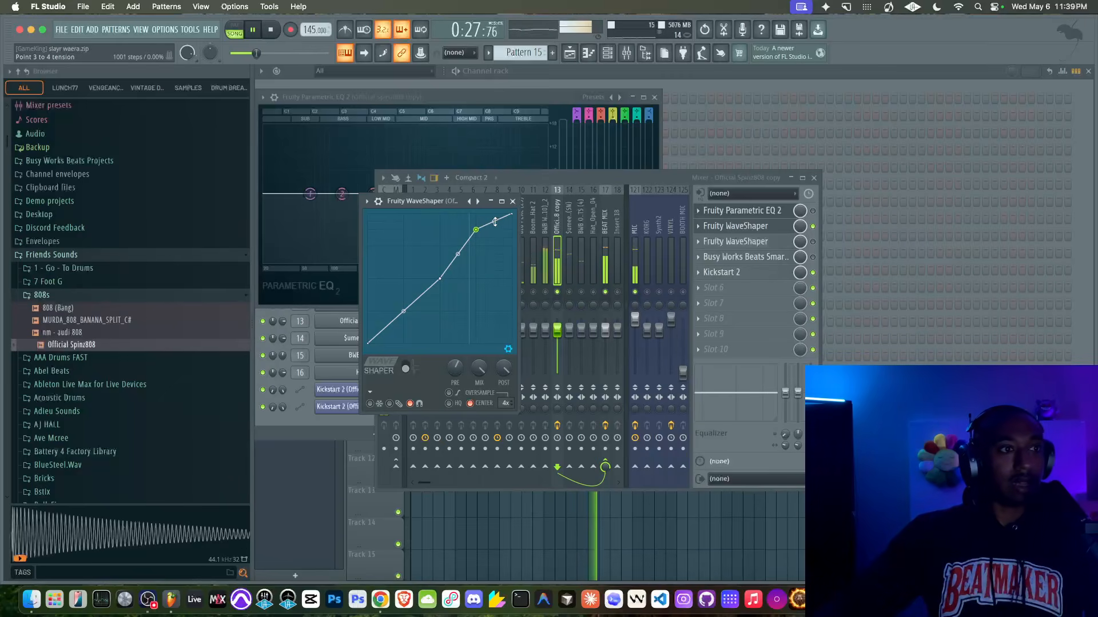
pyautogui.rightClick(513, 215)
pyautogui.click(522, 277)
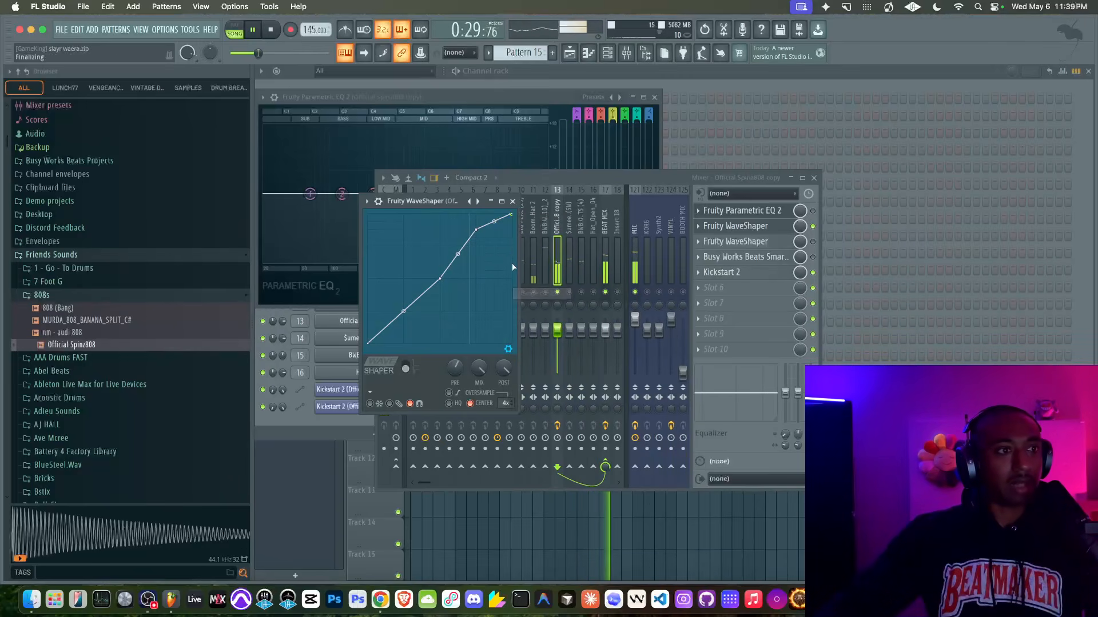
pyautogui.moveTo(494, 221); pyautogui.dragTo(494, 215)
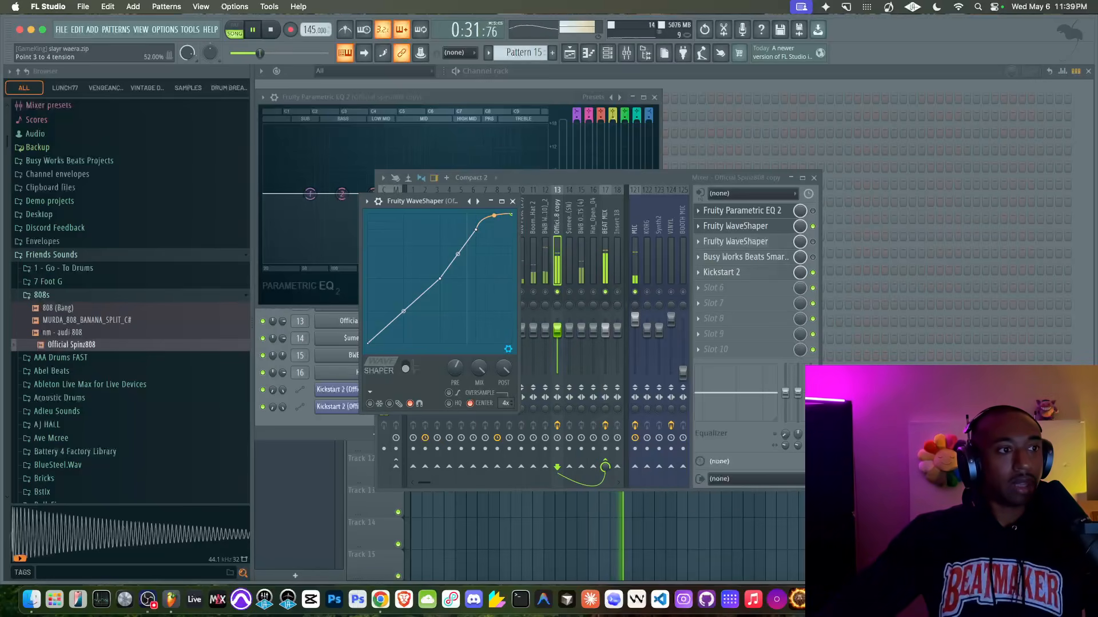
# - Raise the pre amp to 144% and try the Double curve and Stairs modes on the end point
pyautogui.moveTo(457, 368); pyautogui.dragTo(457, 350)
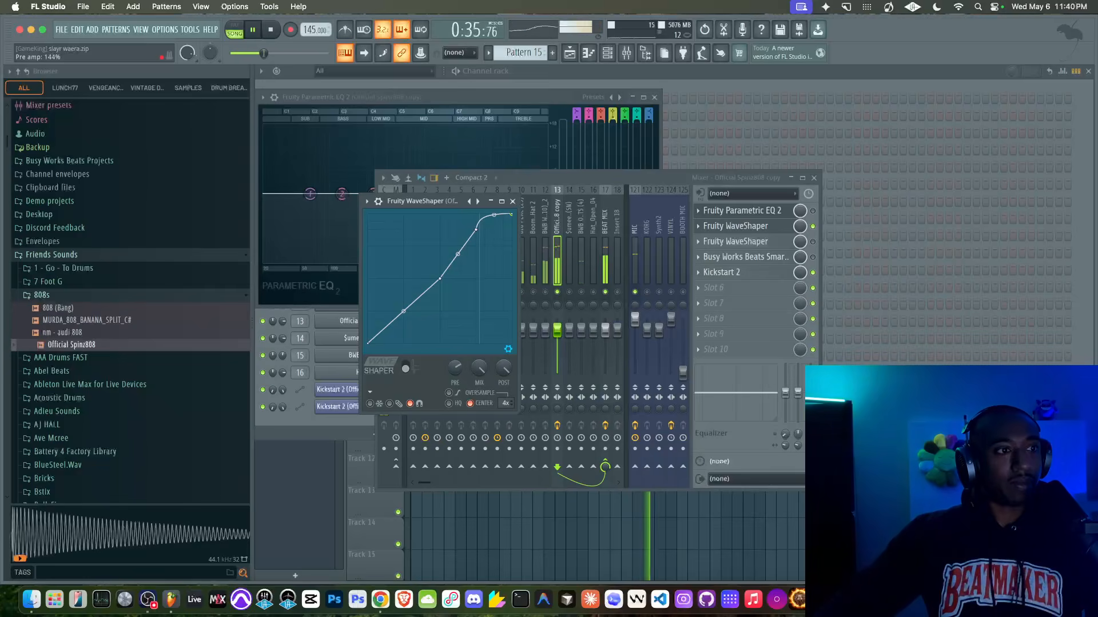
pyautogui.rightClick(513, 215)
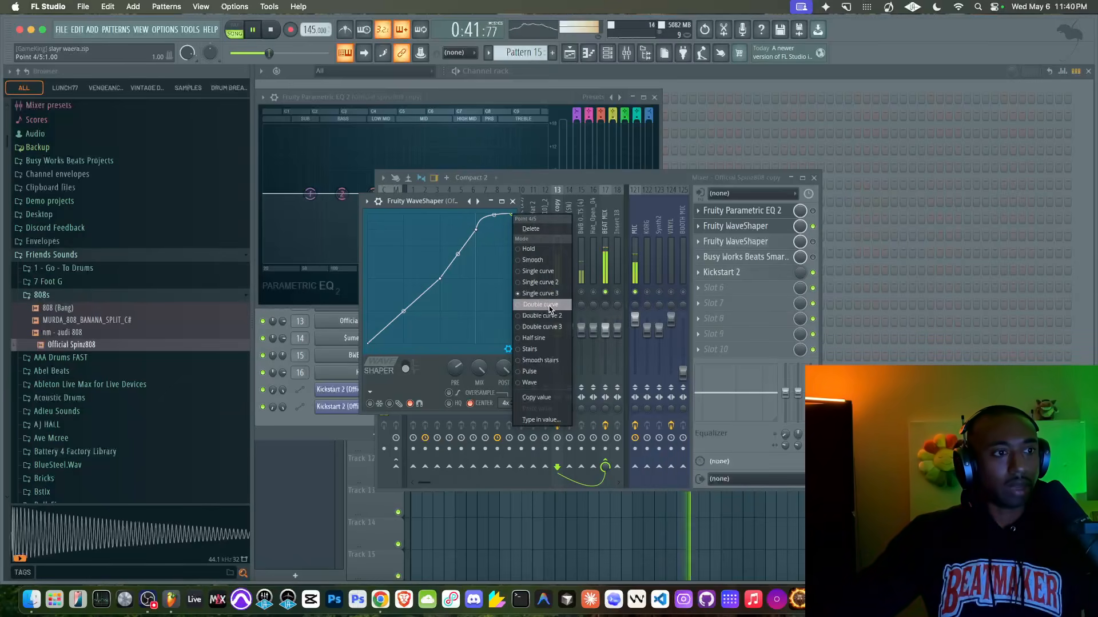
pyautogui.click(548, 306)
pyautogui.rightClick(513, 215)
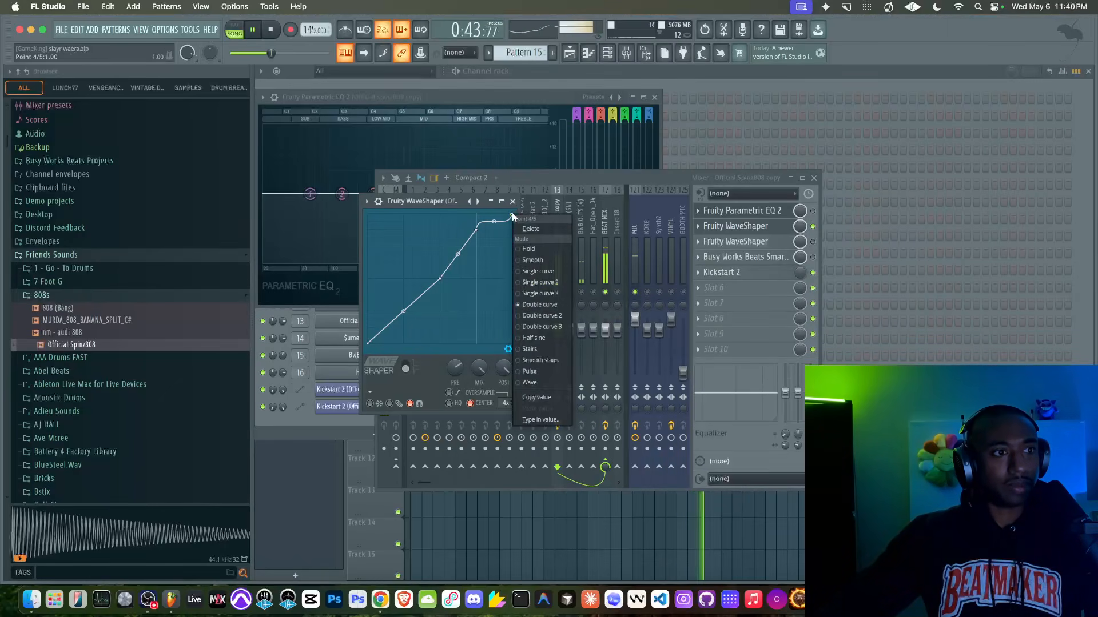
pyautogui.click(539, 347)
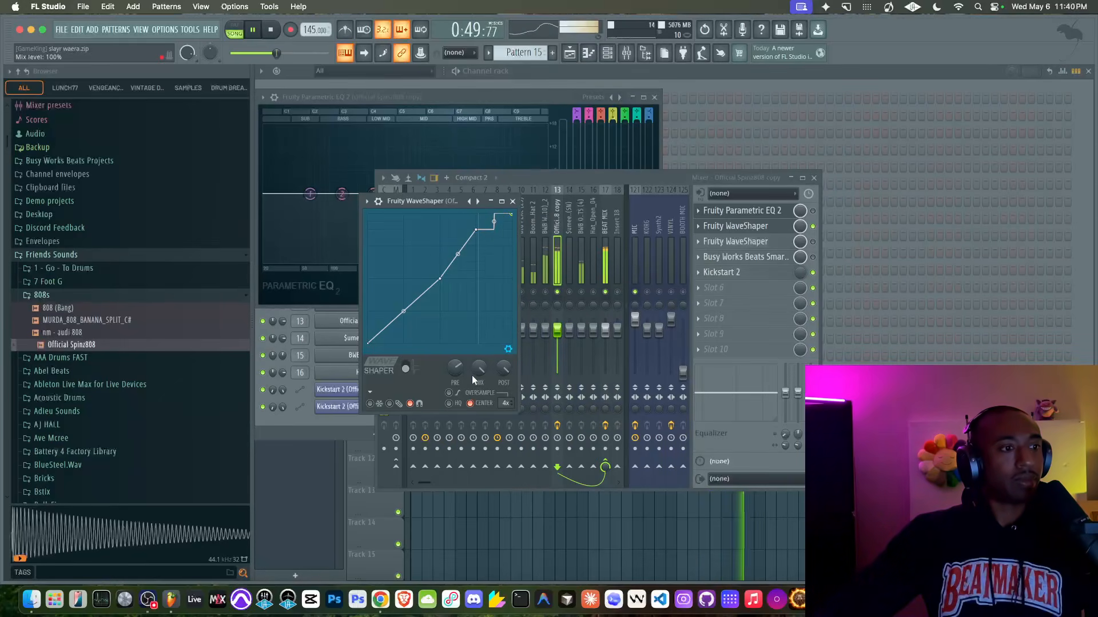
# - Raise the pre amp to 156% and adjust the post gain while auditioning the beat
pyautogui.moveTo(458, 371); pyautogui.dragTo(458, 365)
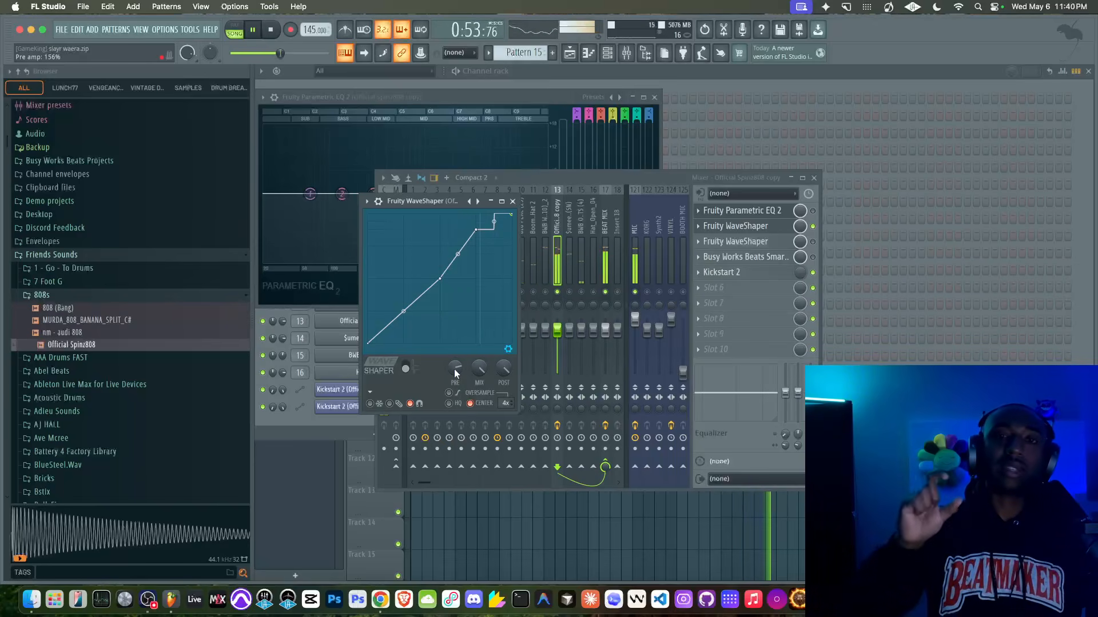
pyautogui.press('space')
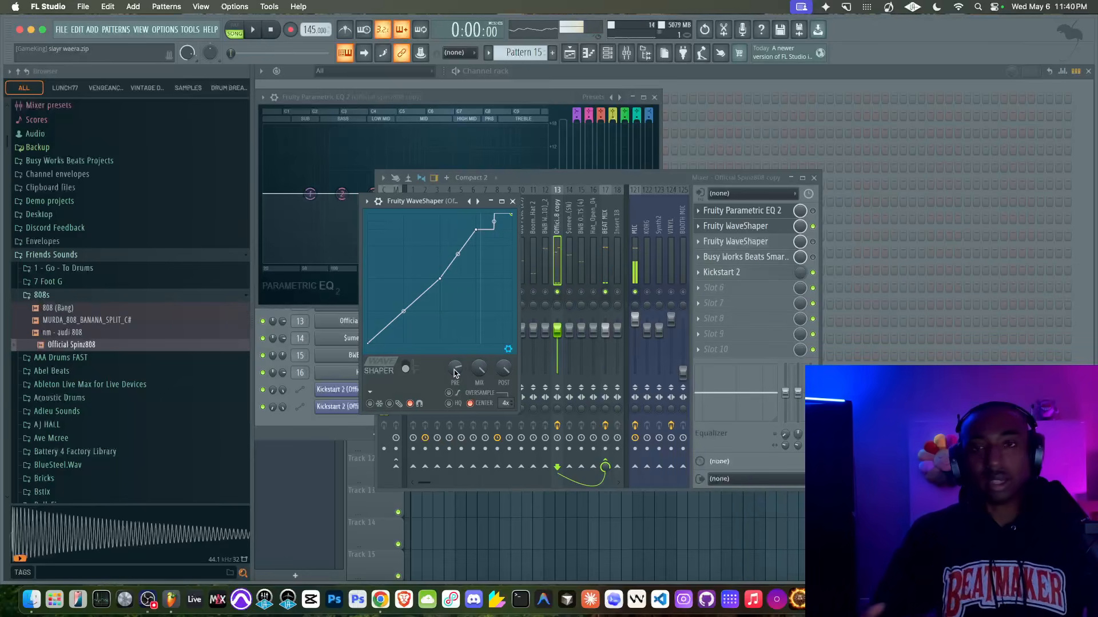
pyautogui.press('space')
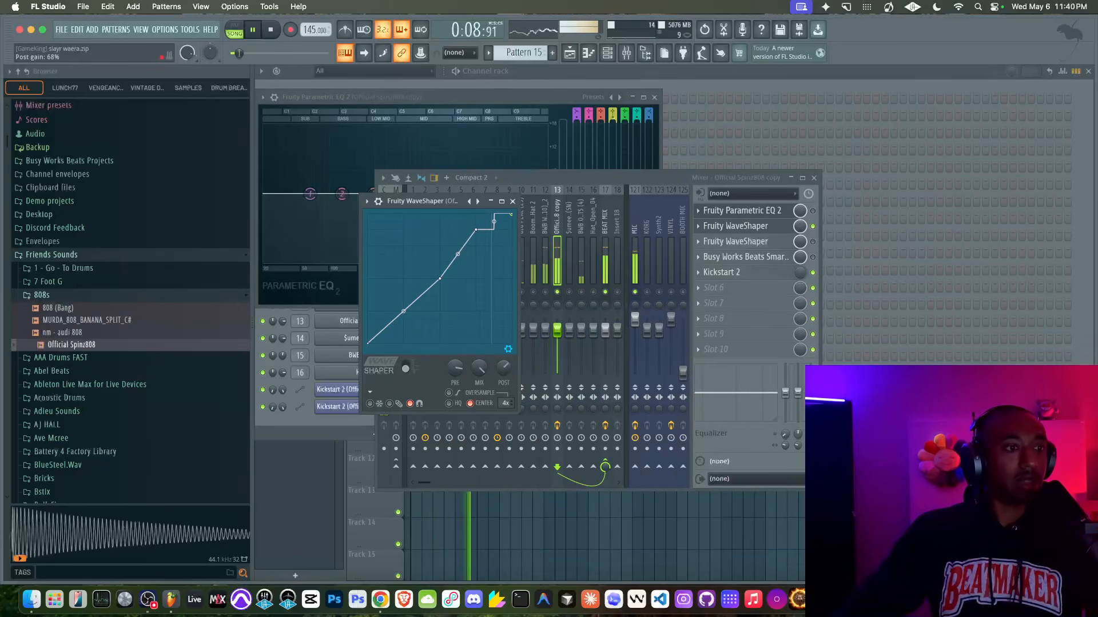
pyautogui.moveTo(503, 369)
pyautogui.mouseDown()
pyautogui.moveTo(456, 383)
pyautogui.moveTo(509, 371)
pyautogui.mouseUp()
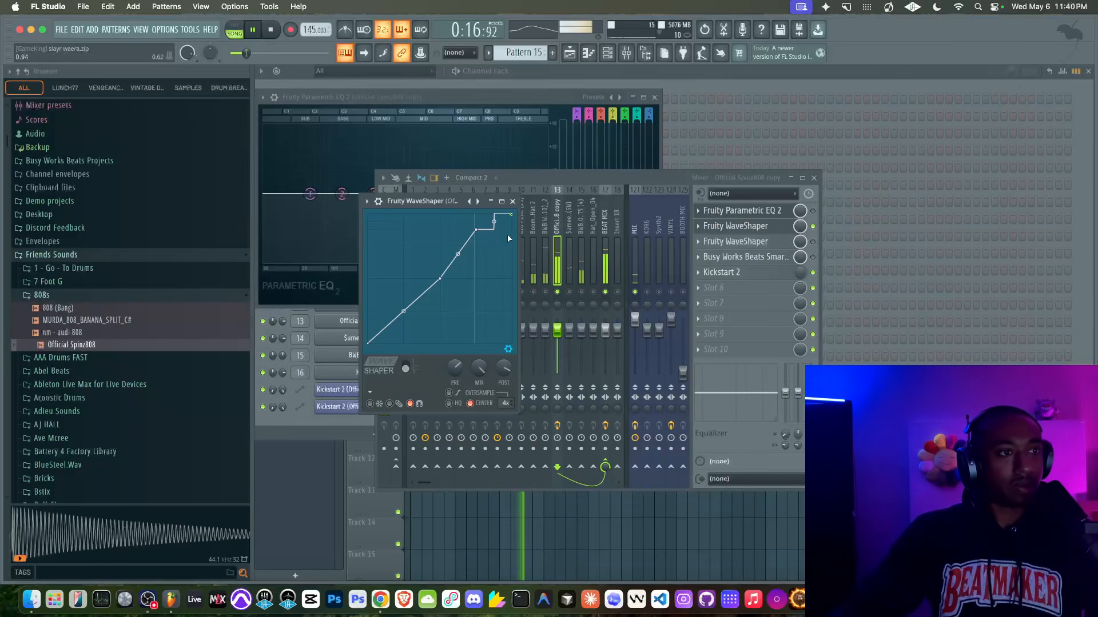
# - Delete the added third point from the WaveShaper curve and stop playback
pyautogui.rightClick(510, 214)
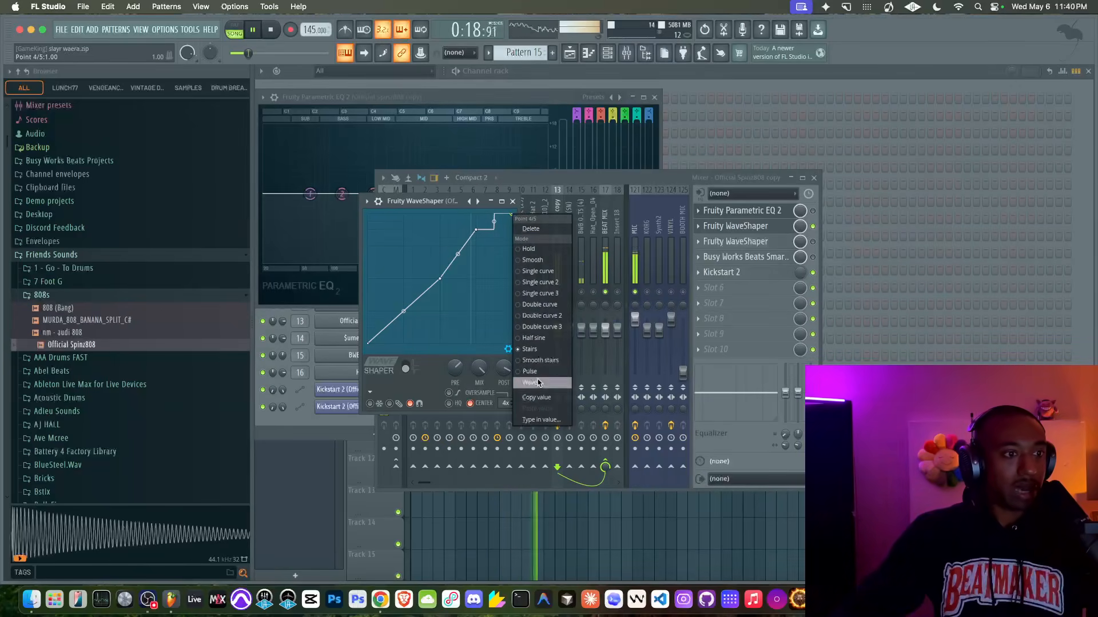
pyautogui.click(481, 240)
pyautogui.rightClick(476, 230)
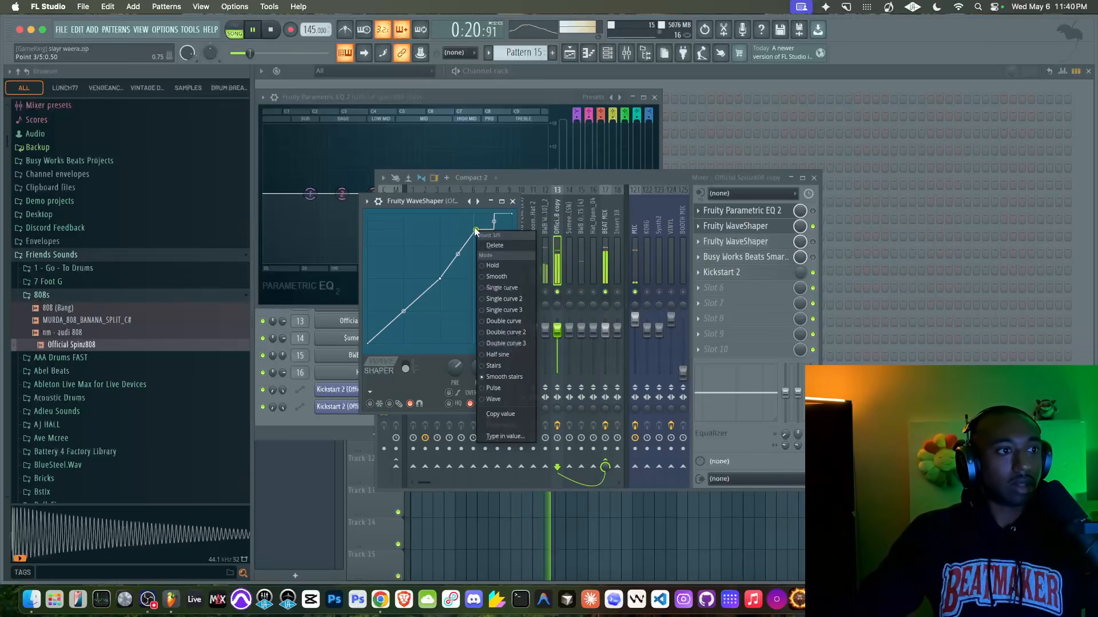
pyautogui.click(489, 246)
pyautogui.press('space')
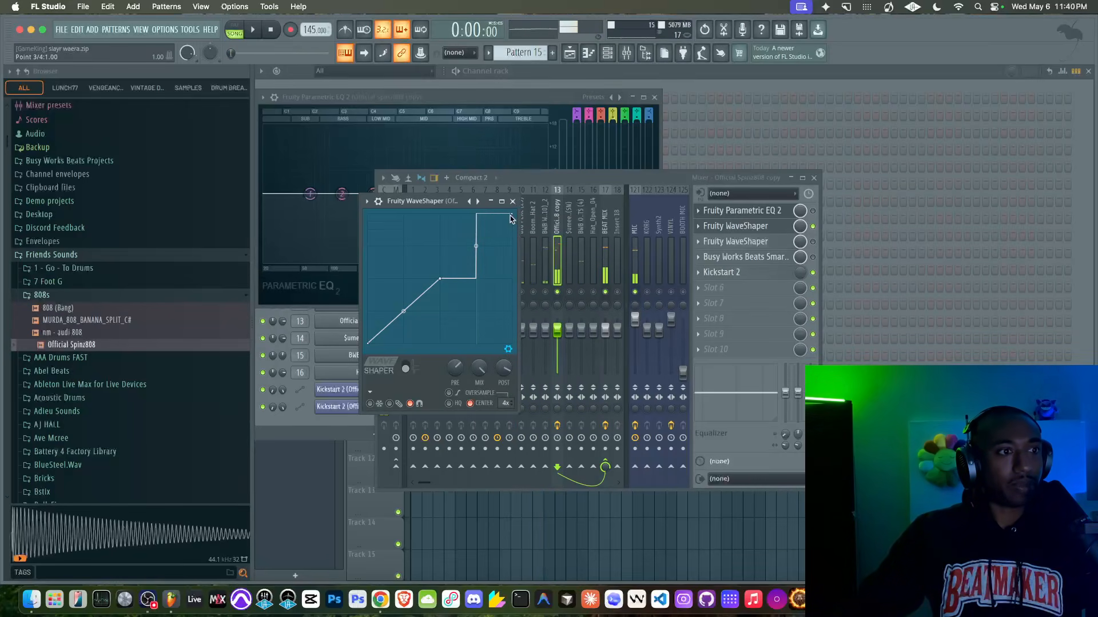
# - Audition the single-step curve with the WaveShaper mix level at 64% and raise the pre amp
pyautogui.press('space')
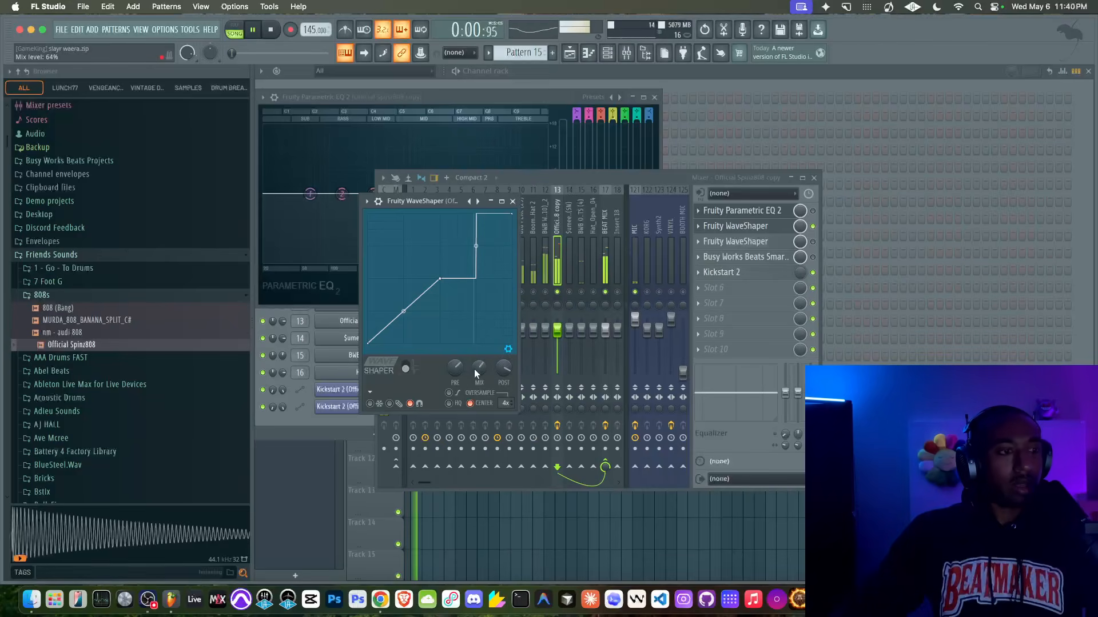
pyautogui.moveTo(455, 369); pyautogui.dragTo(454, 364)
pyautogui.press('space')
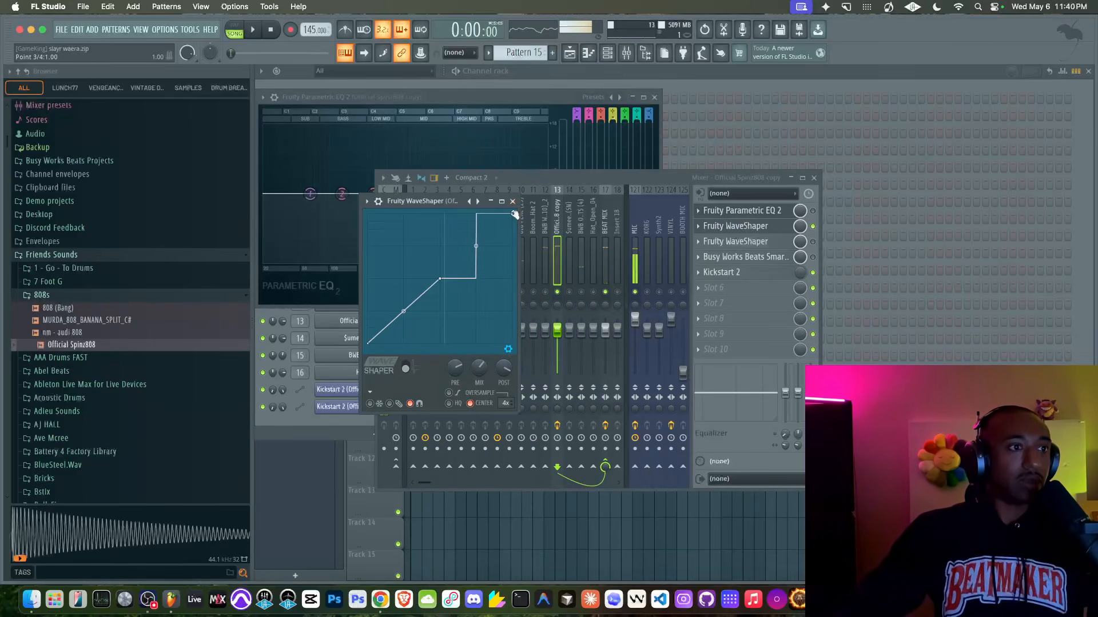
# - Switch the end point to Smooth stairs mode and set the tension to 17 steps at 49.75% during playback
pyautogui.rightClick(512, 210)
pyautogui.click(544, 359)
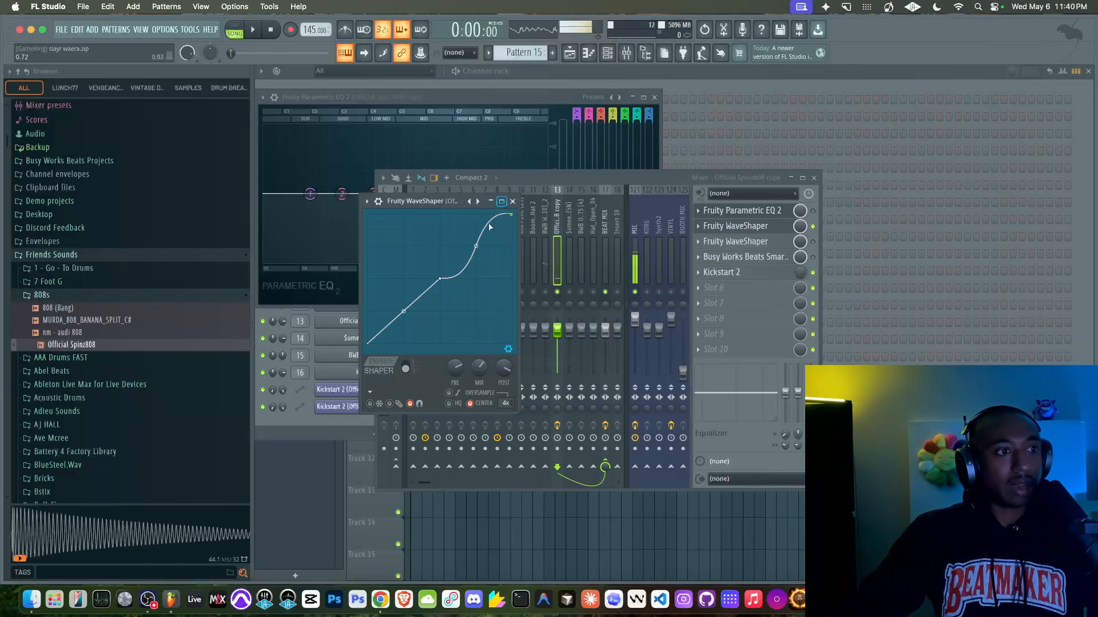
pyautogui.press('space')
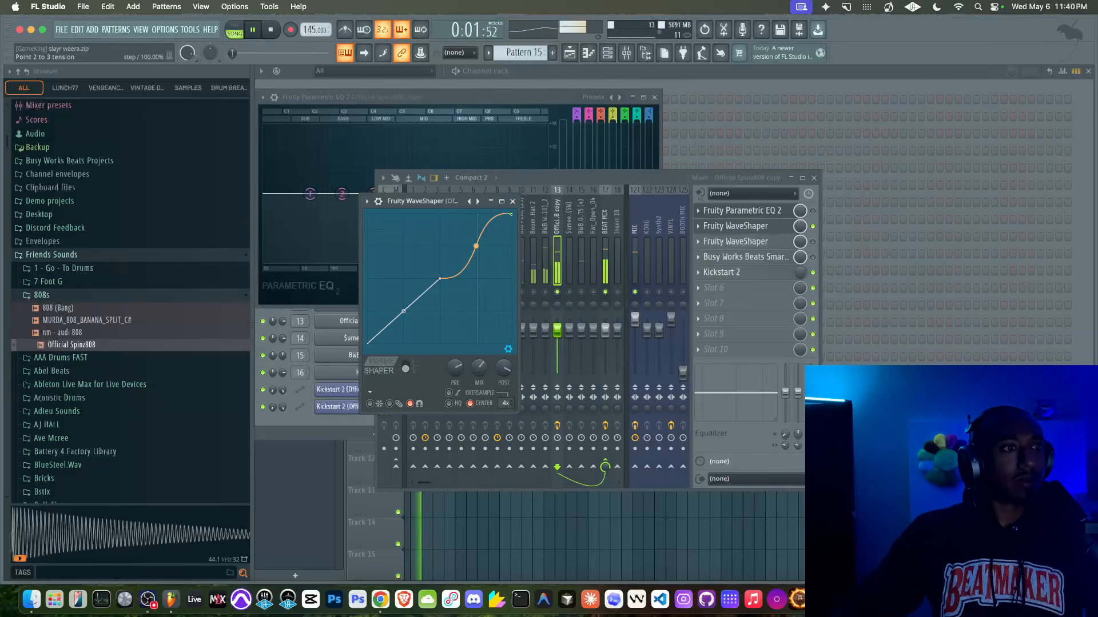
pyautogui.moveTo(476, 246); pyautogui.dragTo(476, 218)
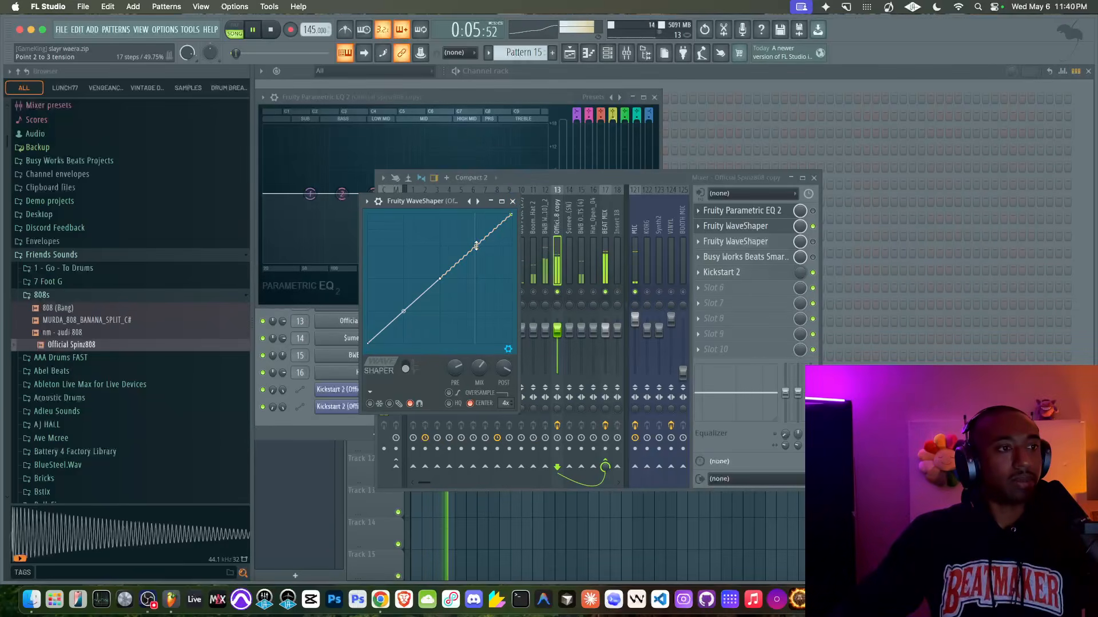
# - Switch the end point to Pulse mode and lower the WaveShaper mix level to 9%
pyautogui.rightClick(511, 216)
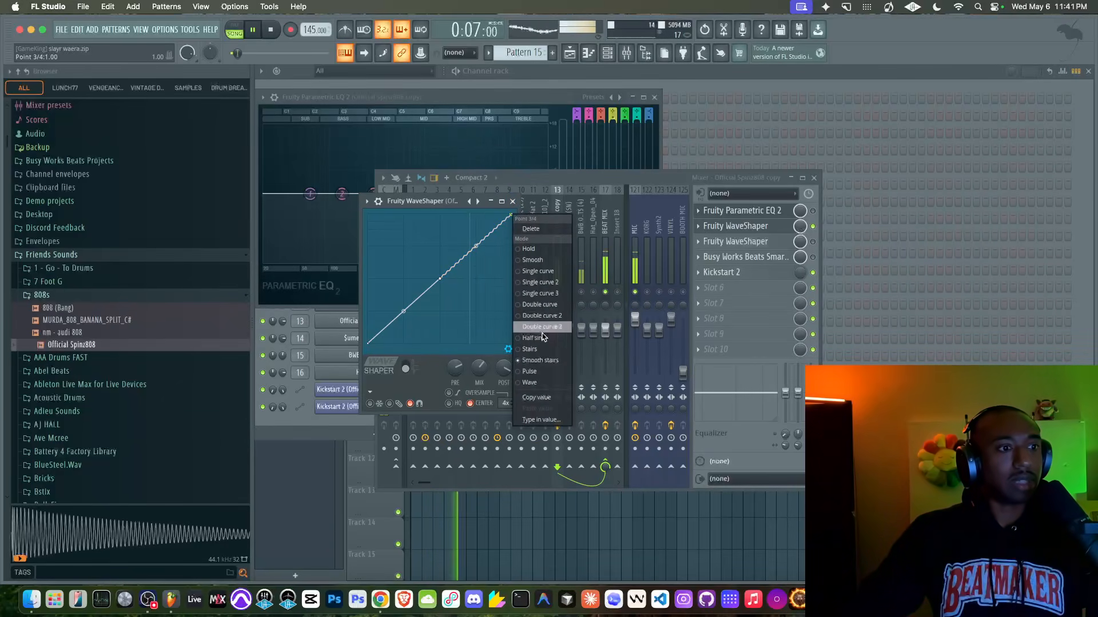
pyautogui.click(529, 371)
pyautogui.press('space')
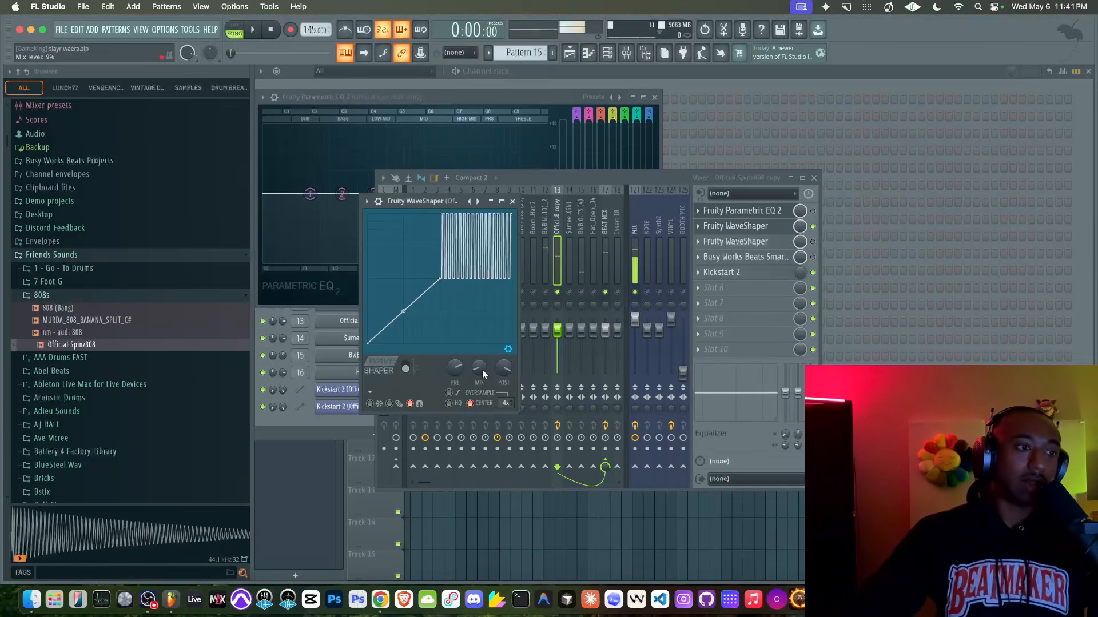
# - Audition the pulse curve with the pre amp at 81% and post gain at 100%, and unsolo the 808's mixer track
pyautogui.press('space')
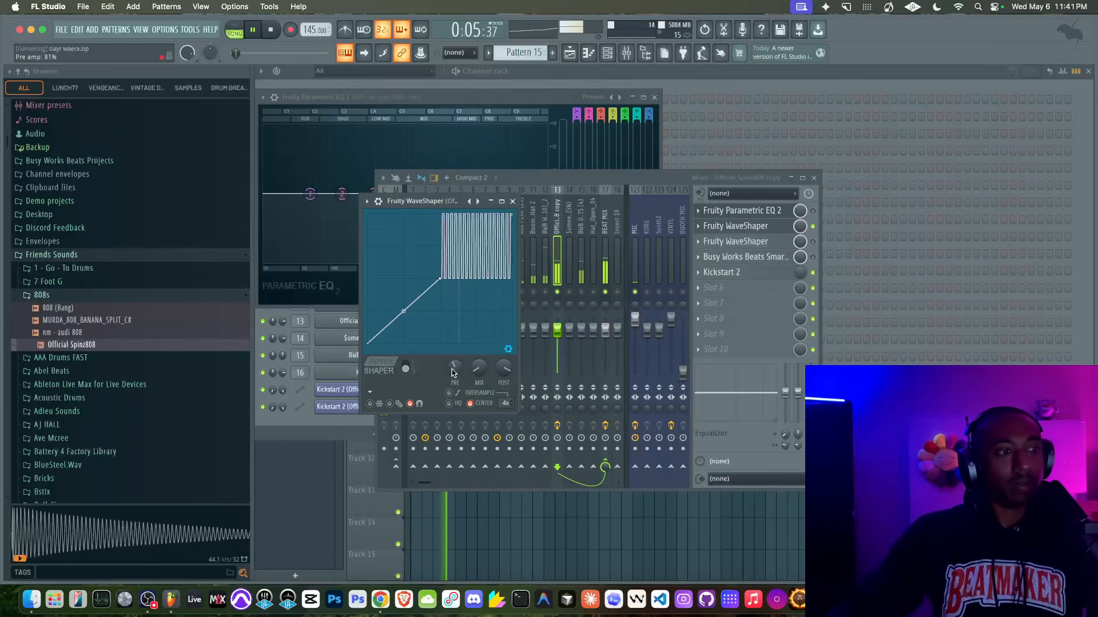
pyautogui.moveTo(503, 369); pyautogui.dragTo(503, 369)
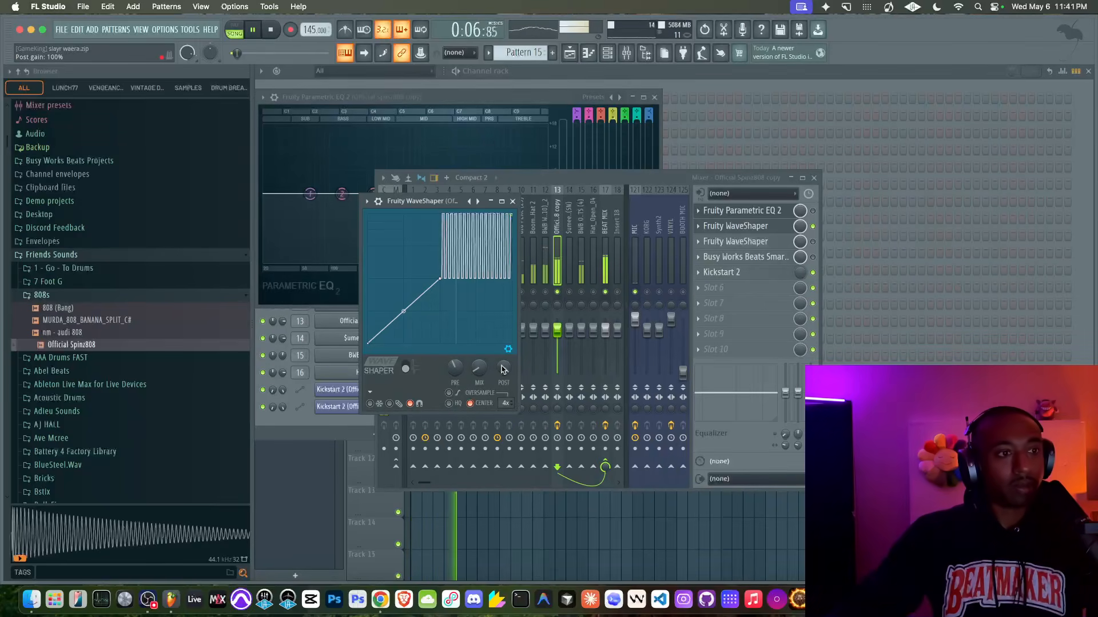
pyautogui.click(563, 301)
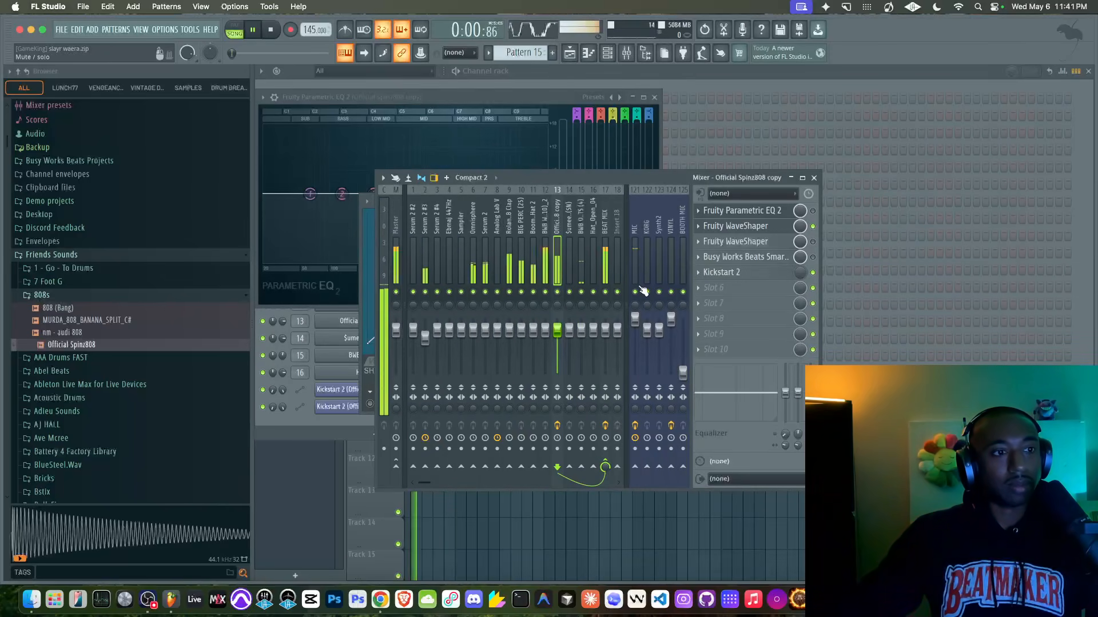
# - Raise the volume of the 808's mixer track and audition the full beat, inspecting the BEAT MIX track's effects between playbacks
pyautogui.moveTo(557, 330); pyautogui.dragTo(558, 318)
pyautogui.press('space')
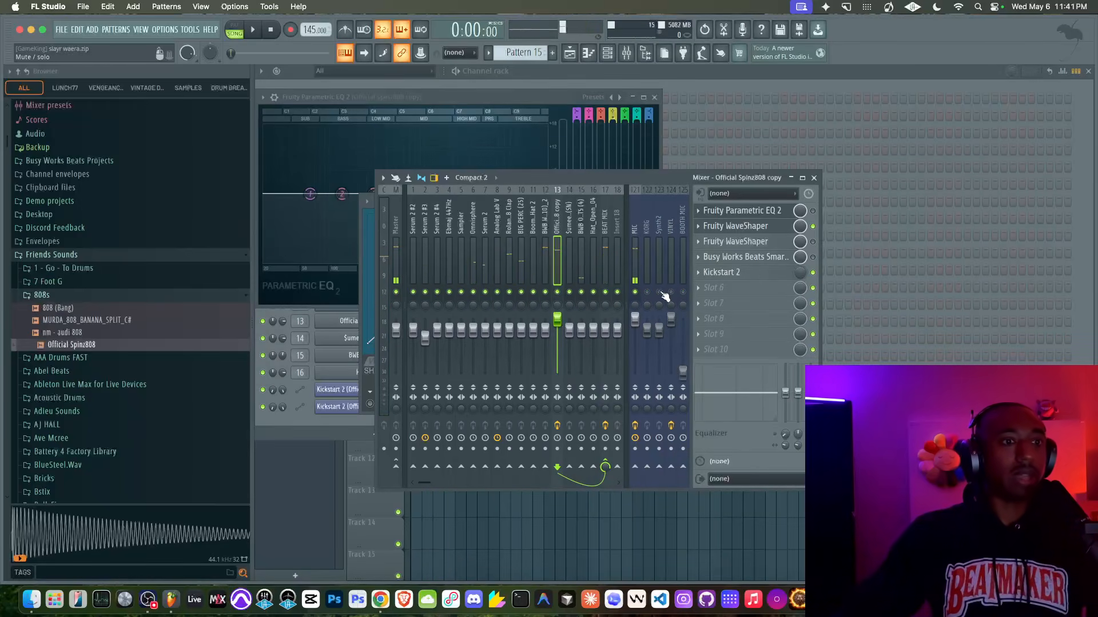
pyautogui.click(602, 272)
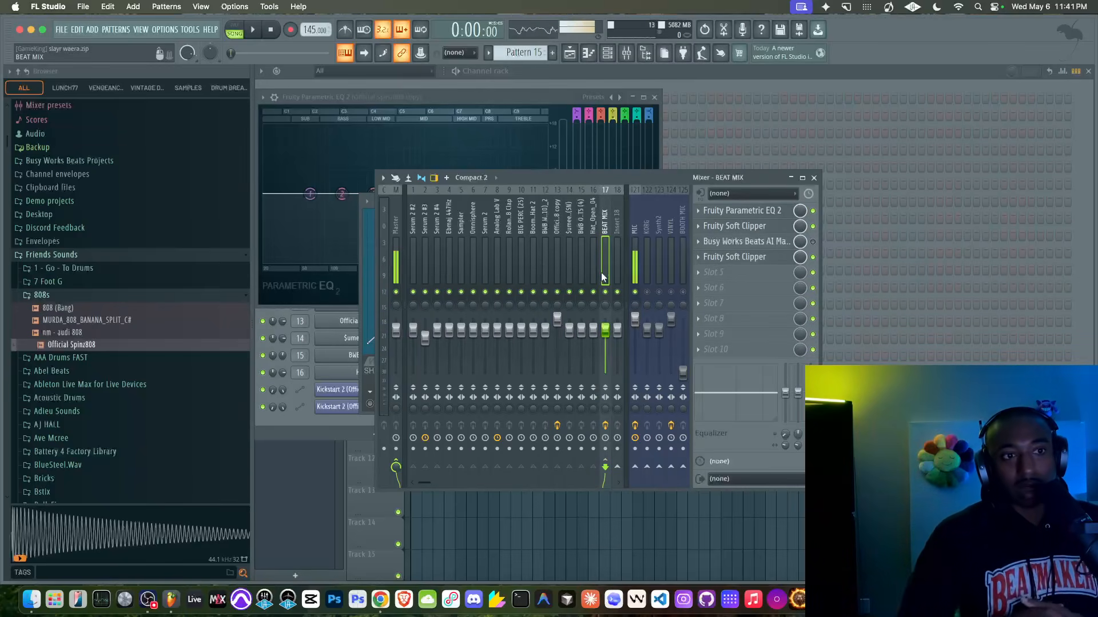
pyautogui.click(557, 271)
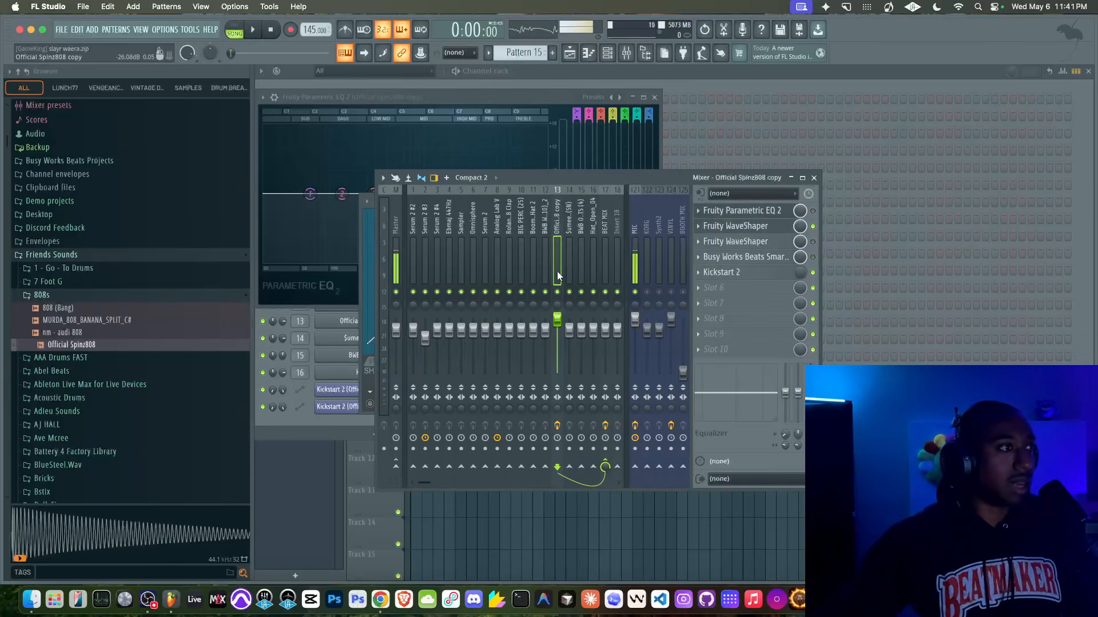
pyautogui.press('space')
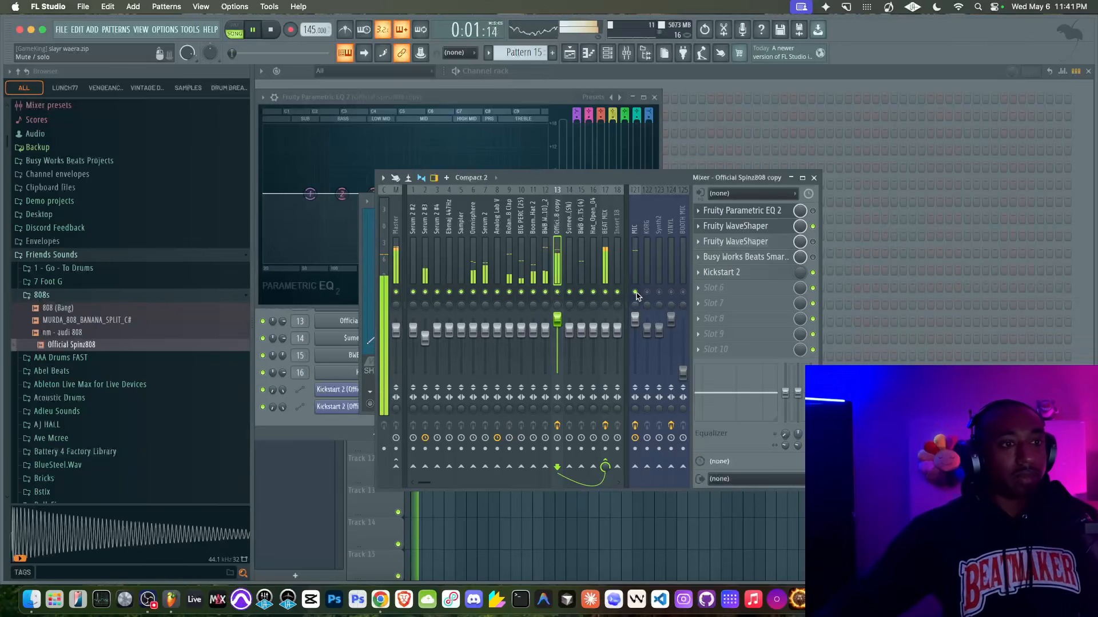
pyautogui.press('space')
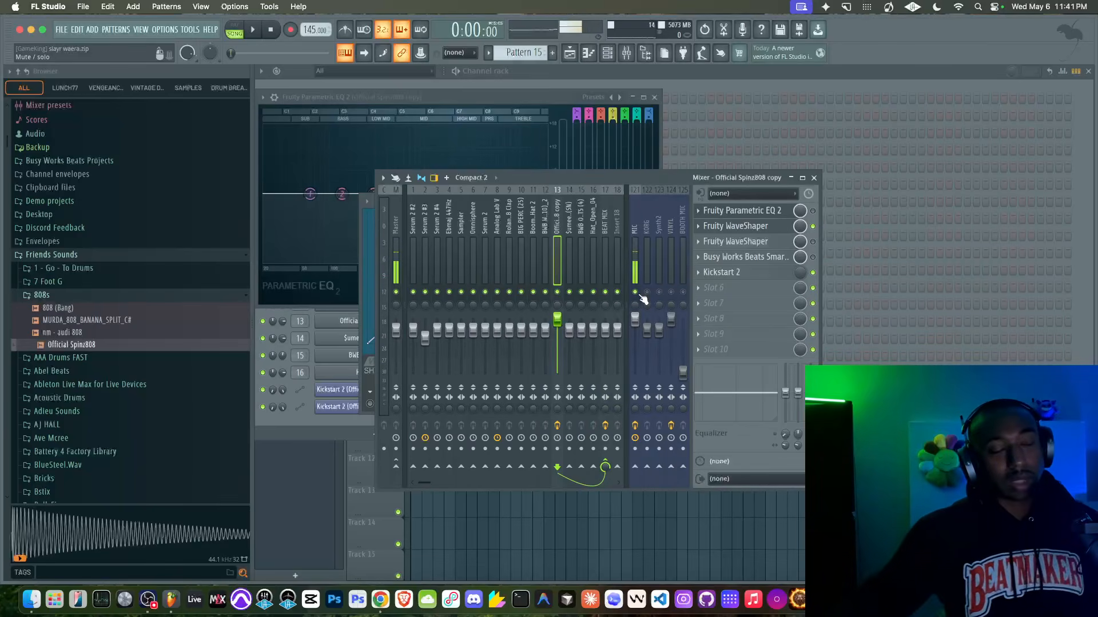
pyautogui.press('space')
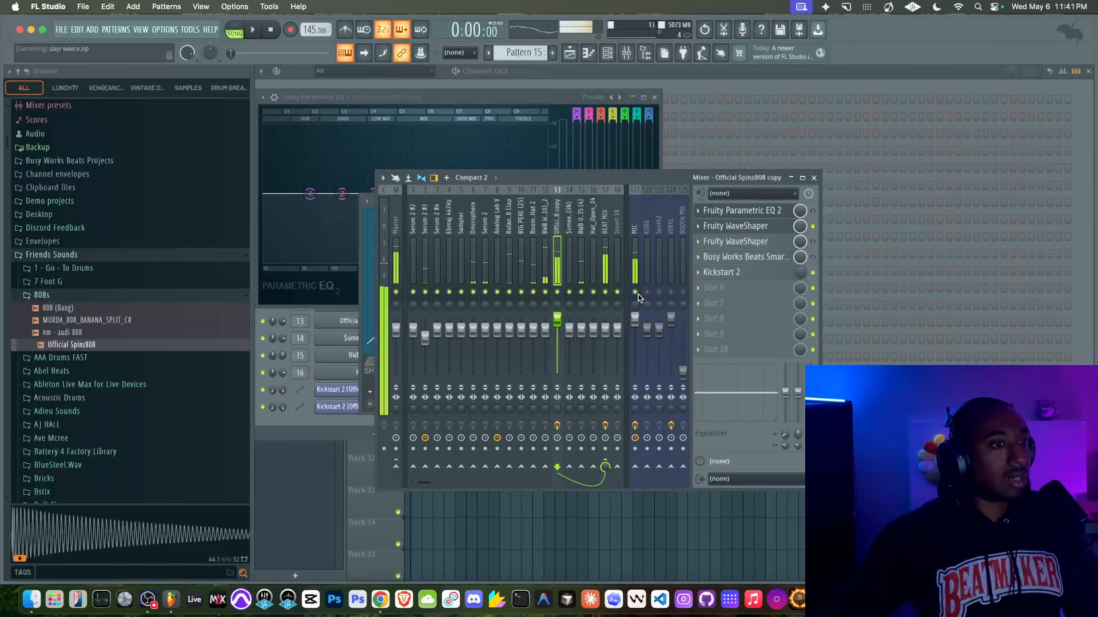
# - Open the 808's active Fruity WaveShaper and vary the pulse curve's tension and the mix level during playback
pyautogui.click(772, 227)
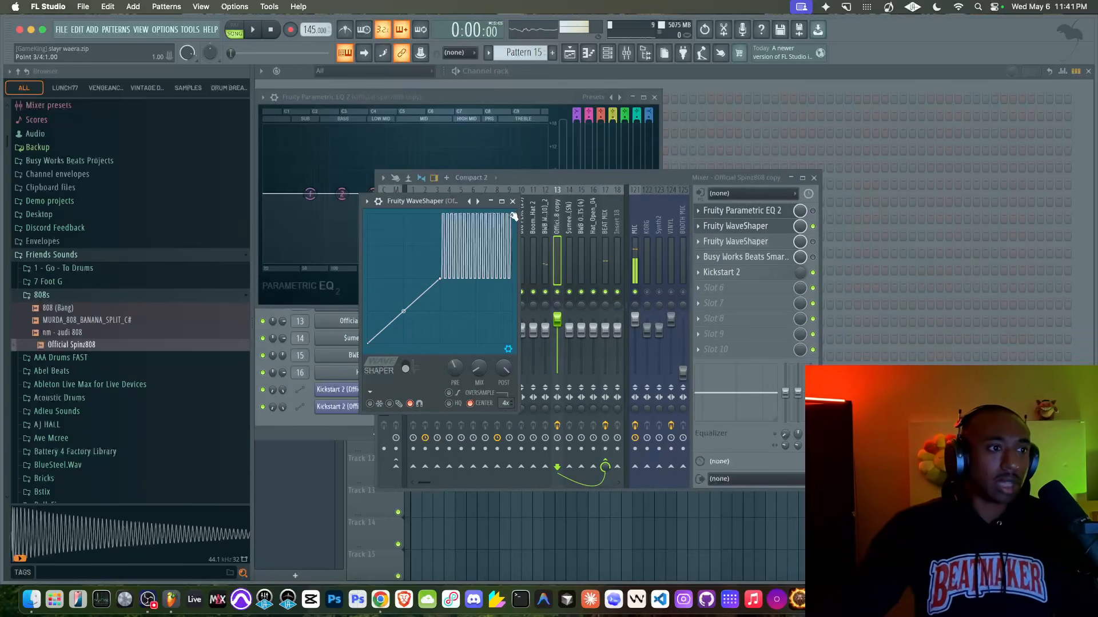
pyautogui.press('space')
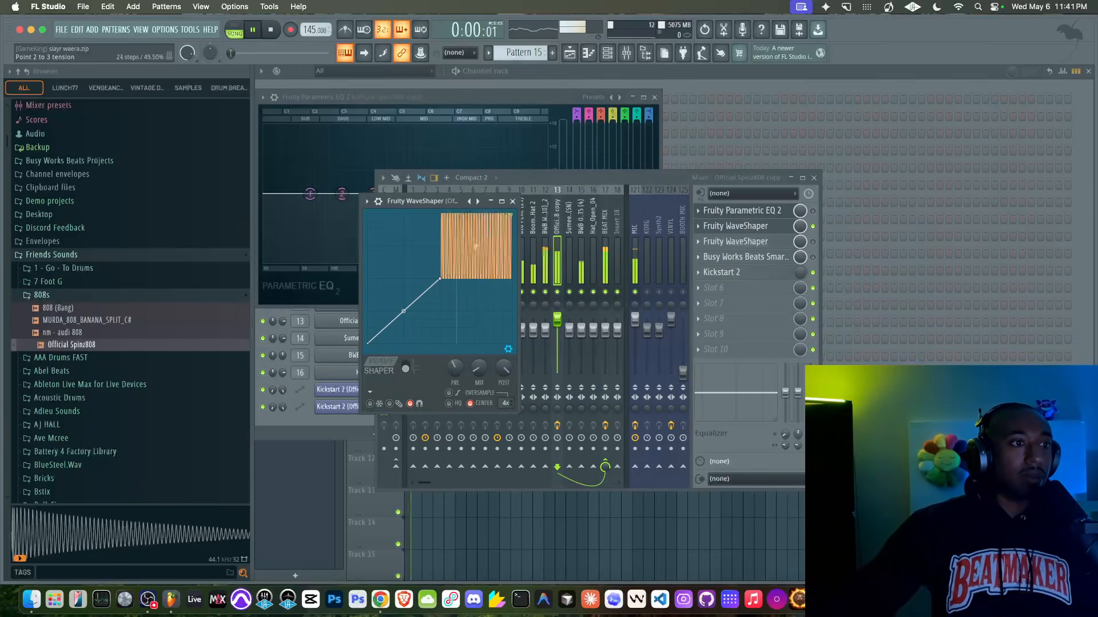
pyautogui.moveTo(475, 246)
pyautogui.mouseDown()
pyautogui.moveTo(475, 225)
pyautogui.moveTo(476, 273)
pyautogui.moveTo(476, 233)
pyautogui.mouseUp()
pyautogui.moveTo(479, 369); pyautogui.dragTo(479, 370)
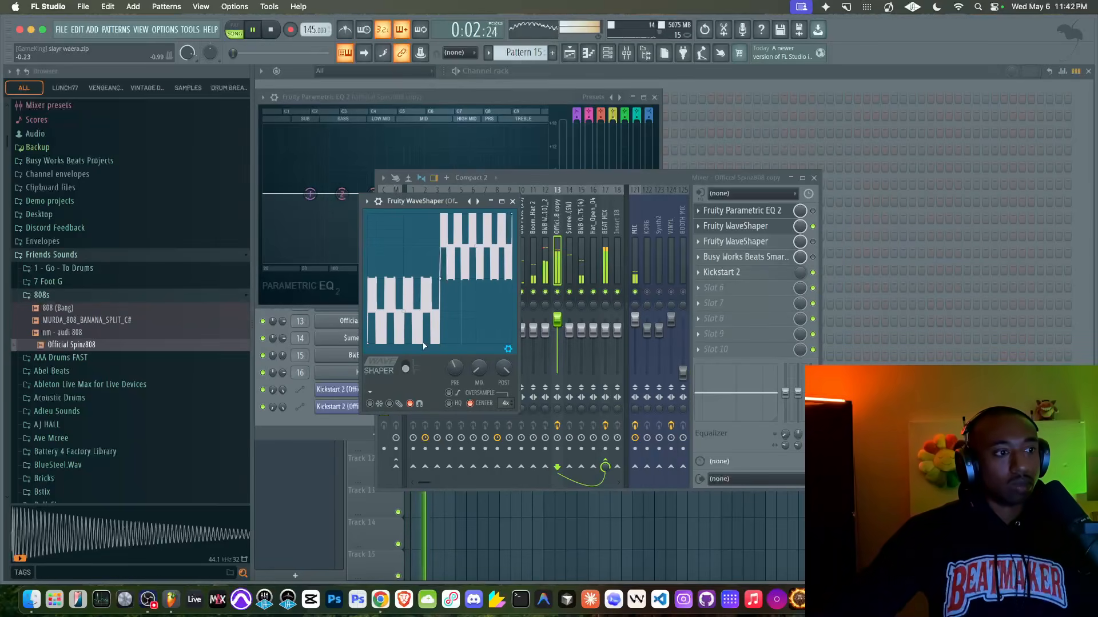
pyautogui.press('space')
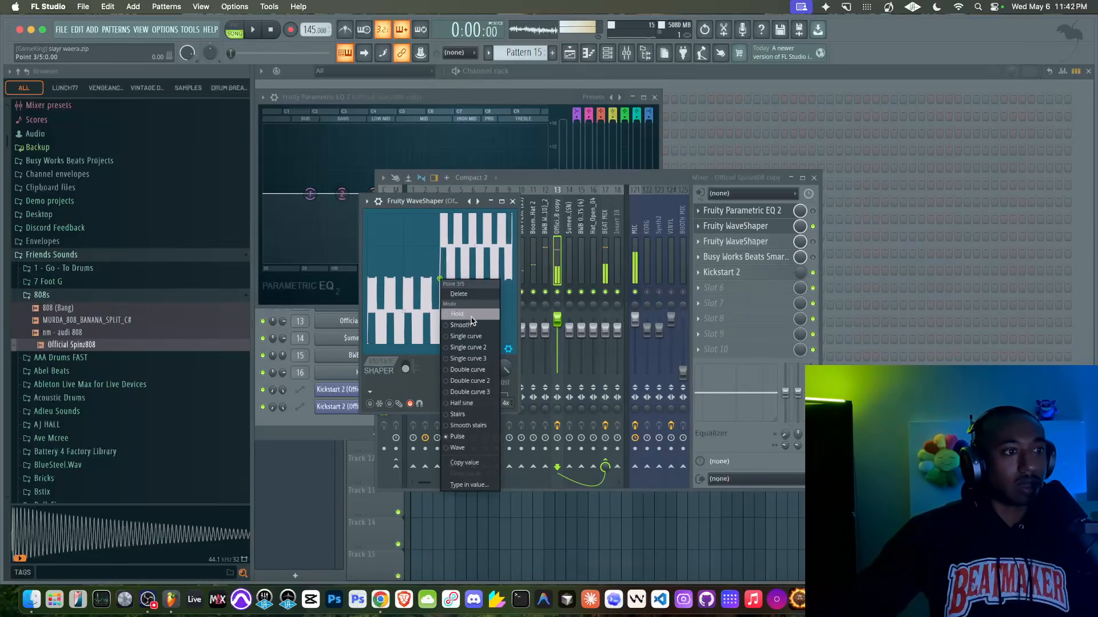
# - Change the WaveShaper's center point from Pulse to a curved mode, and adjust the upper pulse's tension and the mix level during playback
pyautogui.click(471, 321)
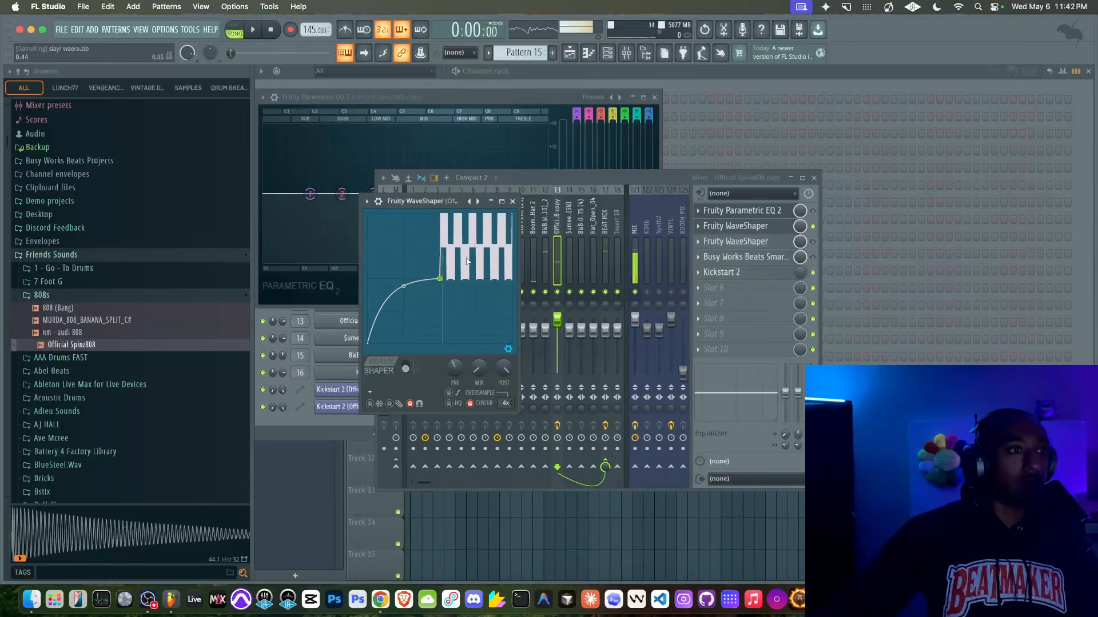
pyautogui.press('space')
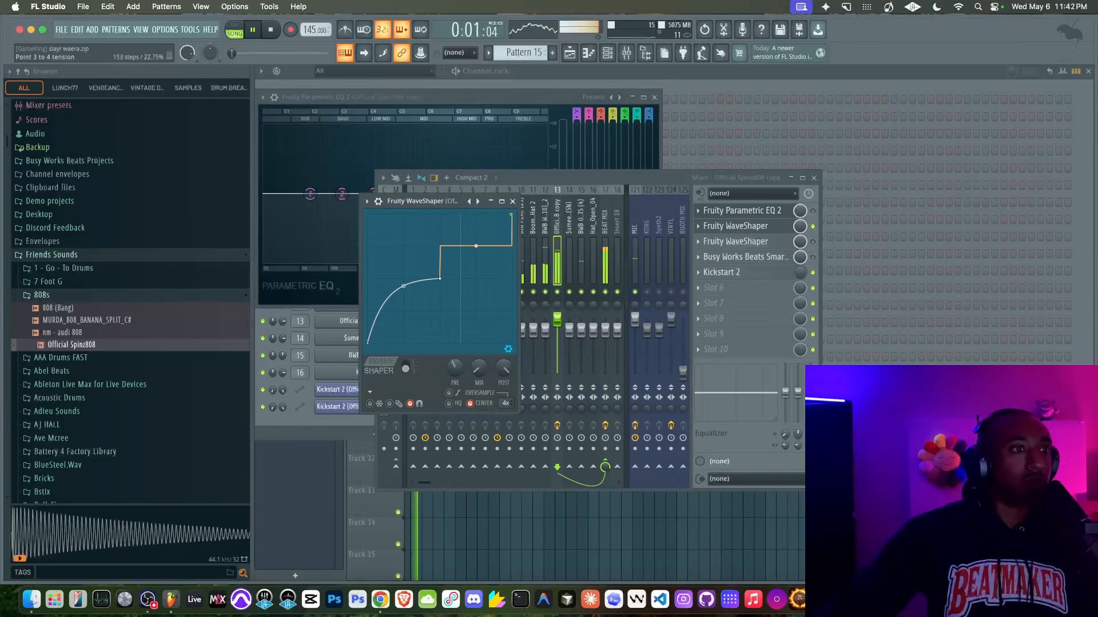
pyautogui.moveTo(476, 246)
pyautogui.mouseDown()
pyautogui.moveTo(475, 206)
pyautogui.moveTo(476, 265)
pyautogui.moveTo(476, 255)
pyautogui.mouseUp()
pyautogui.moveTo(479, 368); pyautogui.dragTo(480, 358)
pyautogui.press('space')
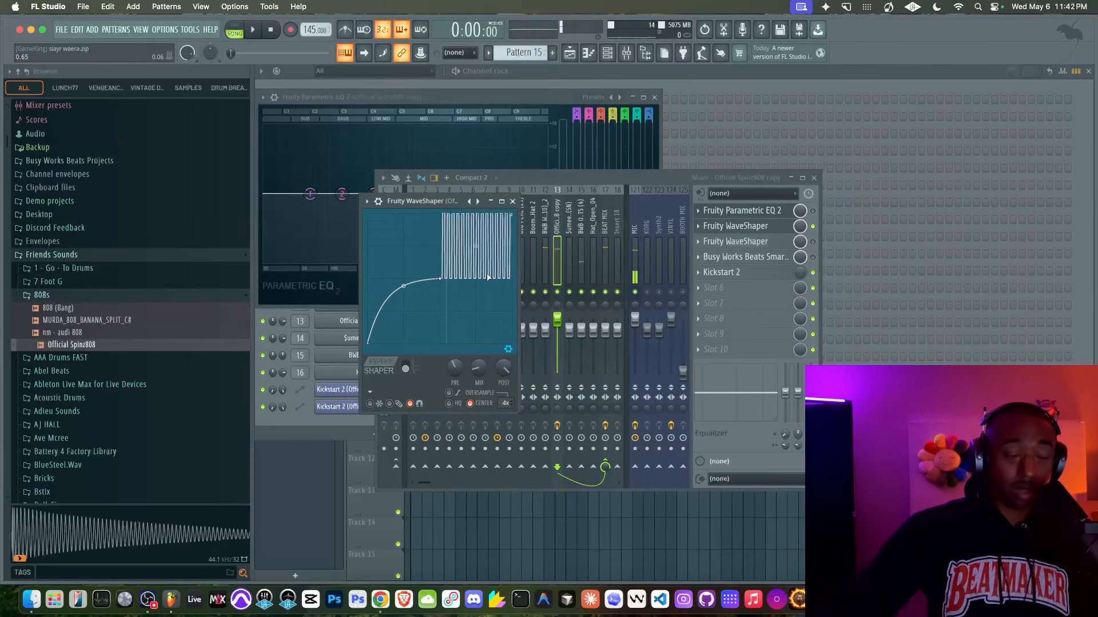
# - Lower the WaveShaper's post gain and set its mix level to 20% while auditioning the pulse curve
pyautogui.press('space')
pyautogui.moveTo(503, 368)
pyautogui.mouseDown()
pyautogui.moveTo(480, 363)
pyautogui.moveTo(504, 372)
pyautogui.mouseUp()
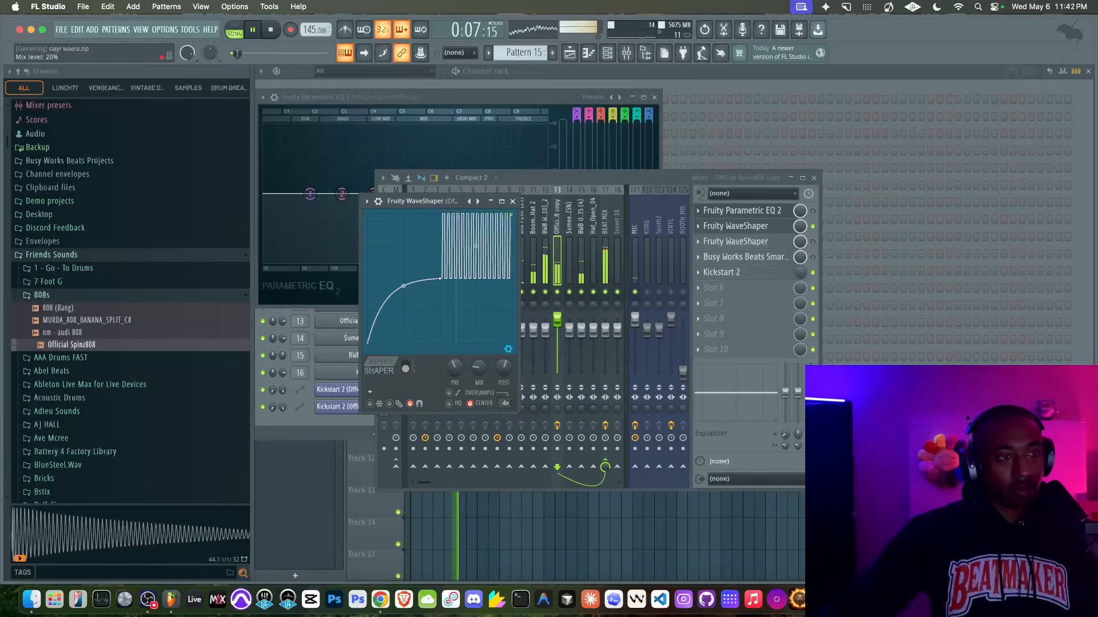
pyautogui.press('space')
# - Switch the WaveShaper's end point to Wave mode and audition the resulting 808 sound
pyautogui.rightClick(512, 216)
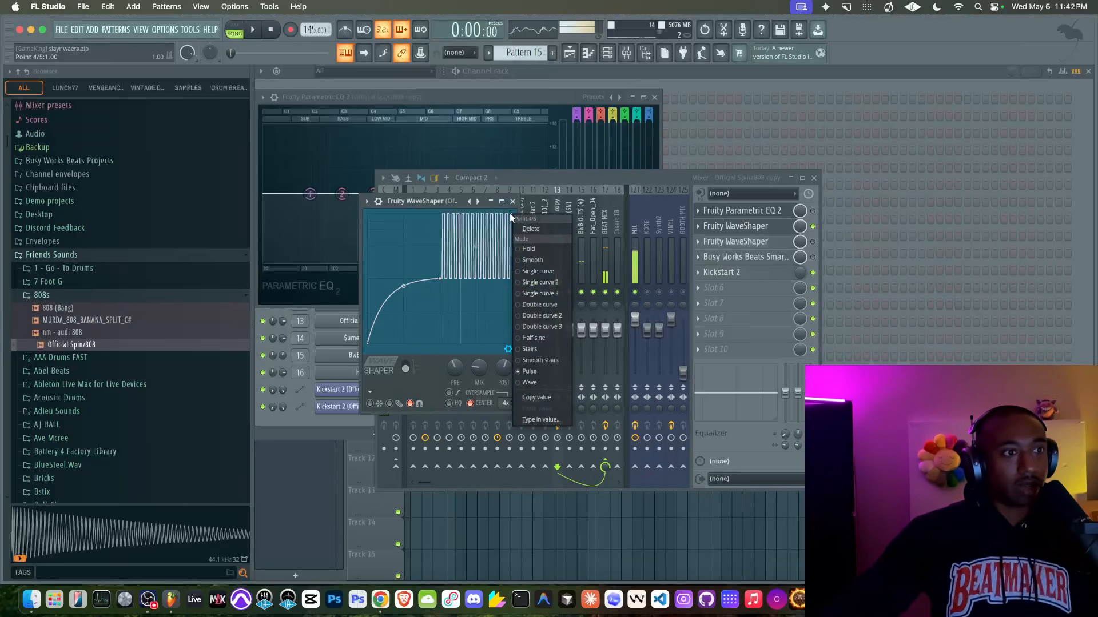
pyautogui.click(530, 383)
pyautogui.press('space')
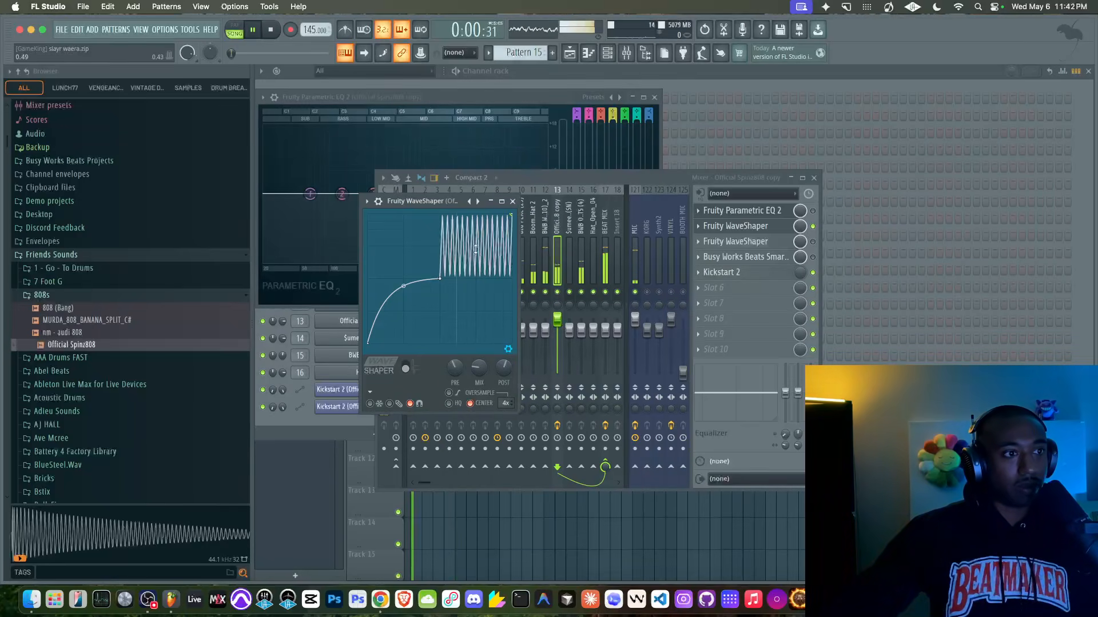
pyautogui.press('space')
# - Vary the wave segment's tension between 903 steps at 1.25% and 4 steps at 70.25%, auditioning the 808 in between
pyautogui.moveTo(475, 246); pyautogui.dragTo(476, 260)
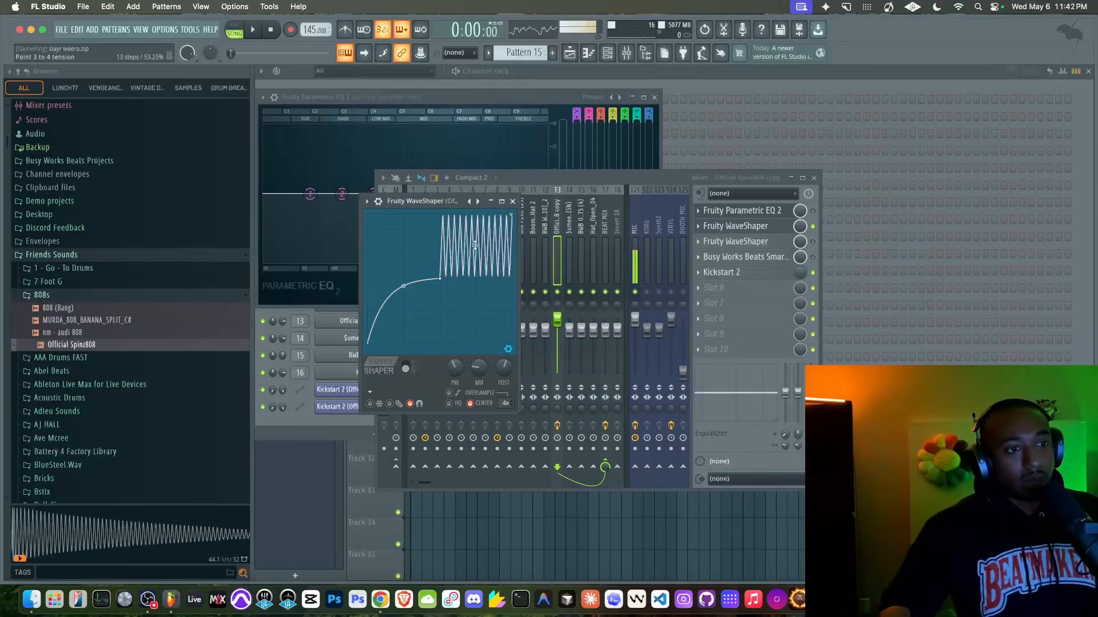
pyautogui.press('space')
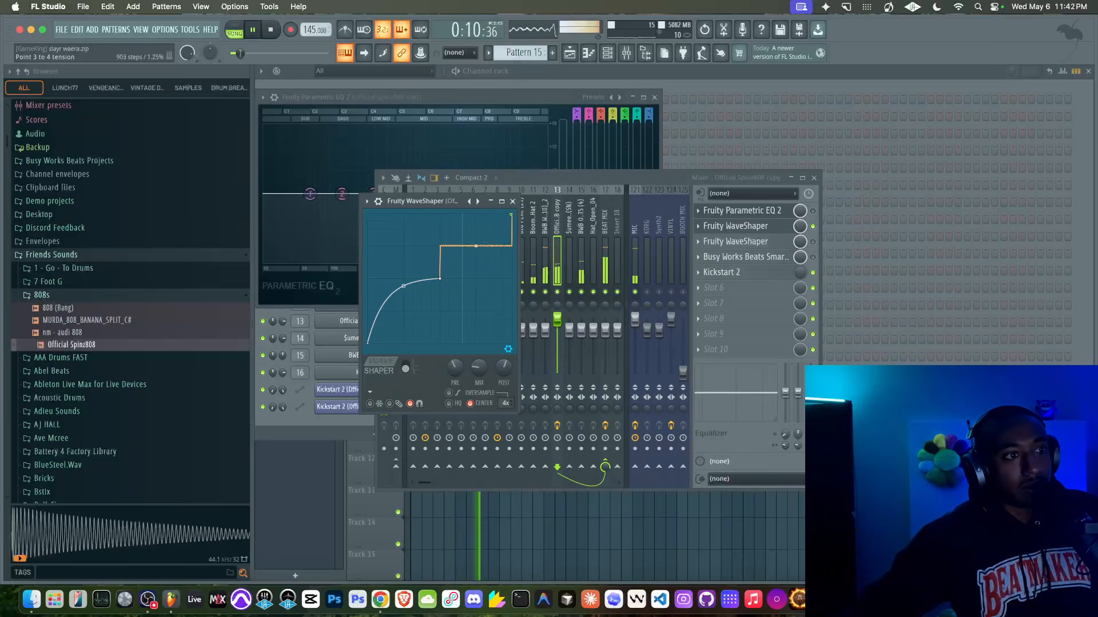
pyautogui.press('space')
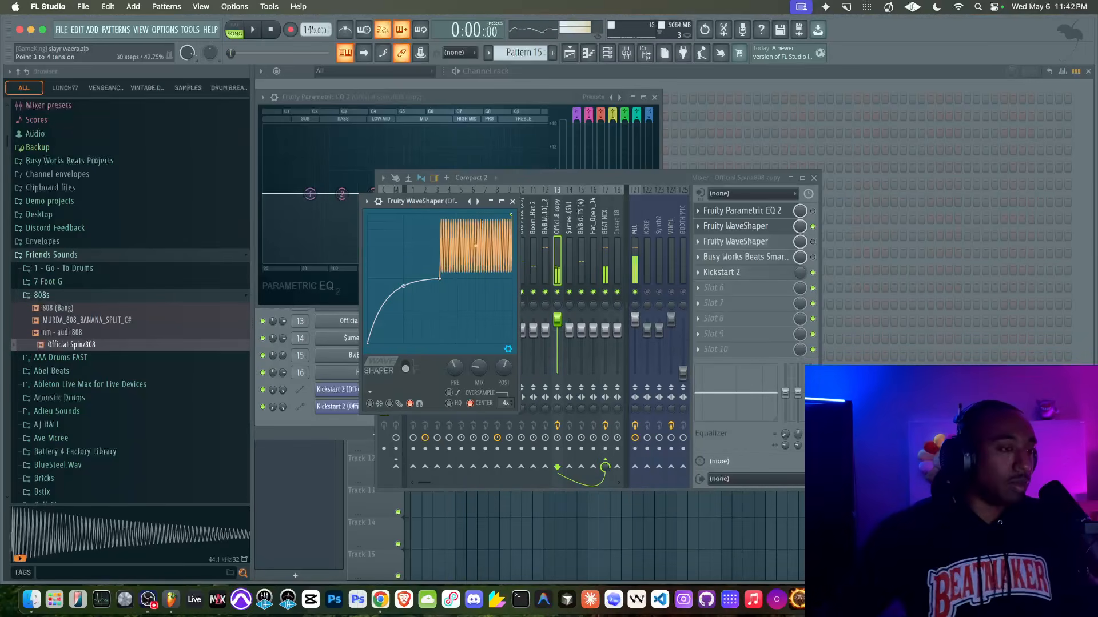
pyautogui.moveTo(475, 246); pyautogui.dragTo(475, 222)
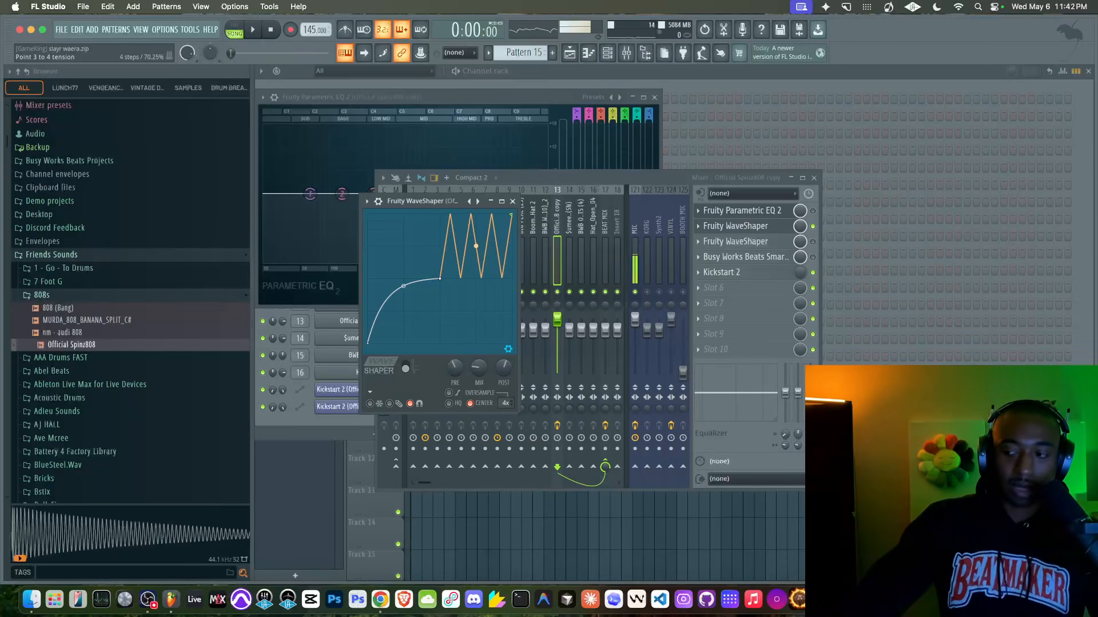
pyautogui.moveTo(476, 222); pyautogui.dragTo(476, 241)
# - Close the Parametric EQ 2, mixer and WaveShaper windows, and add an FM8 instrument to the channel rack
pyautogui.click(655, 96)
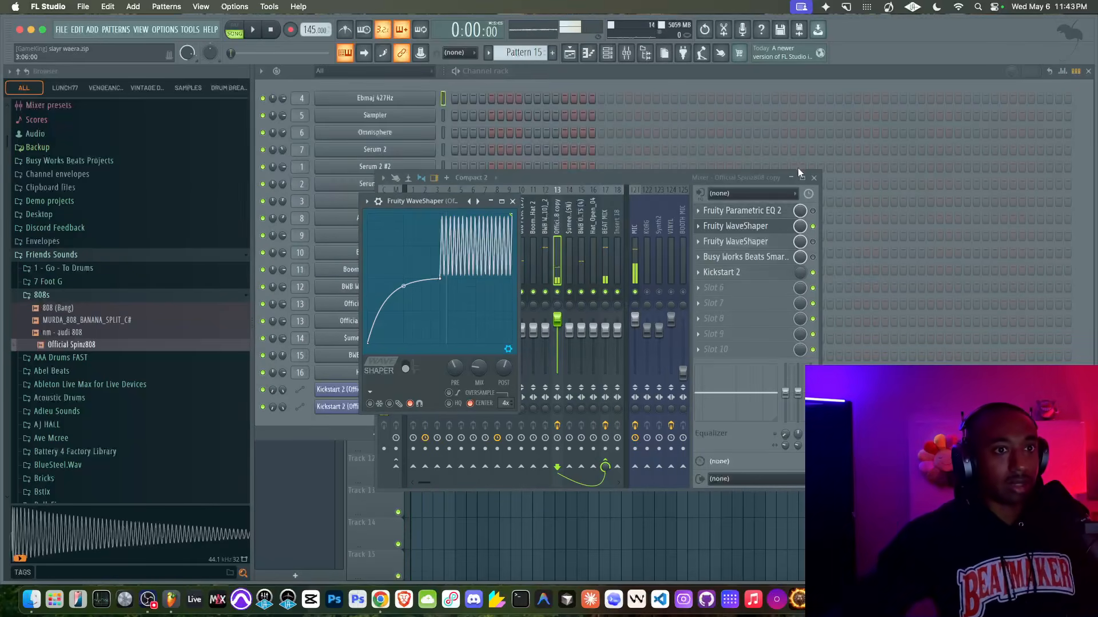
pyautogui.click(814, 178)
pyautogui.click(512, 201)
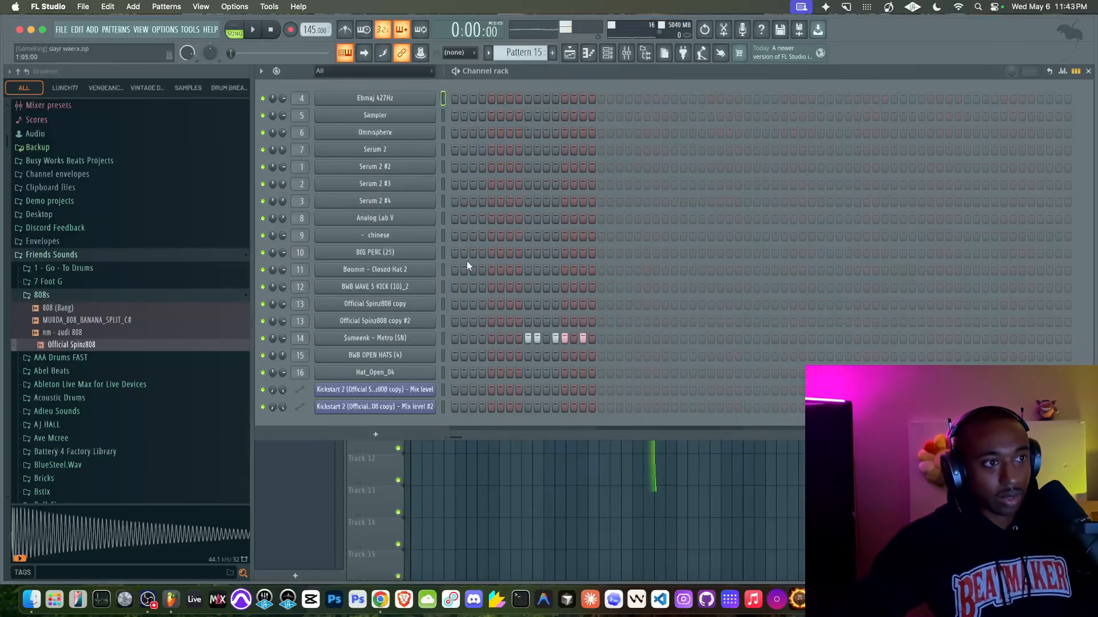
pyautogui.click(376, 436)
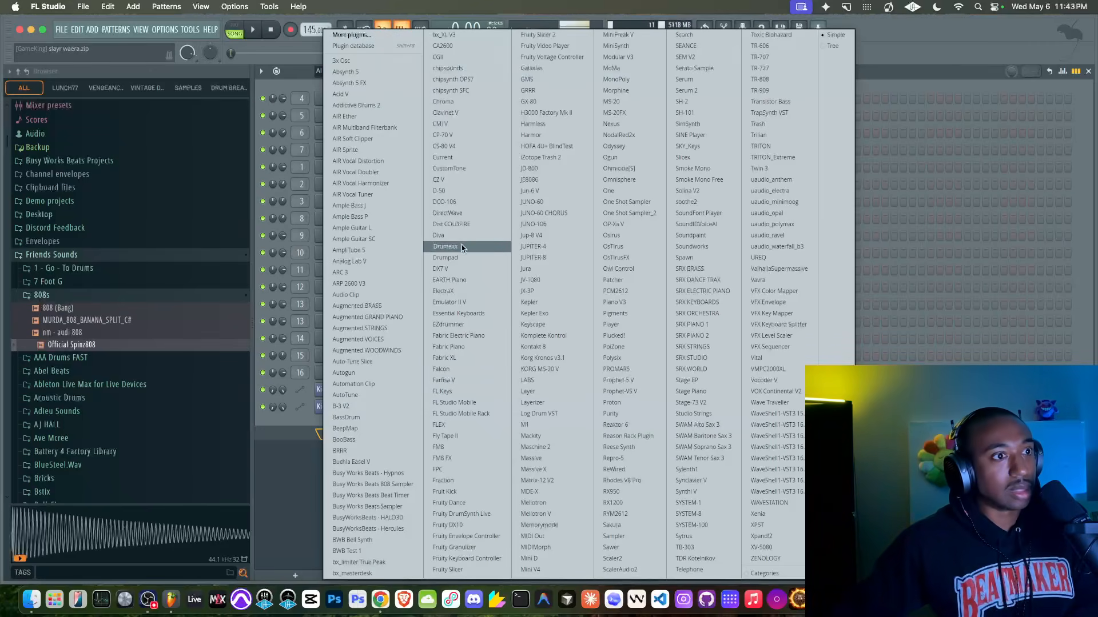
pyautogui.click(457, 447)
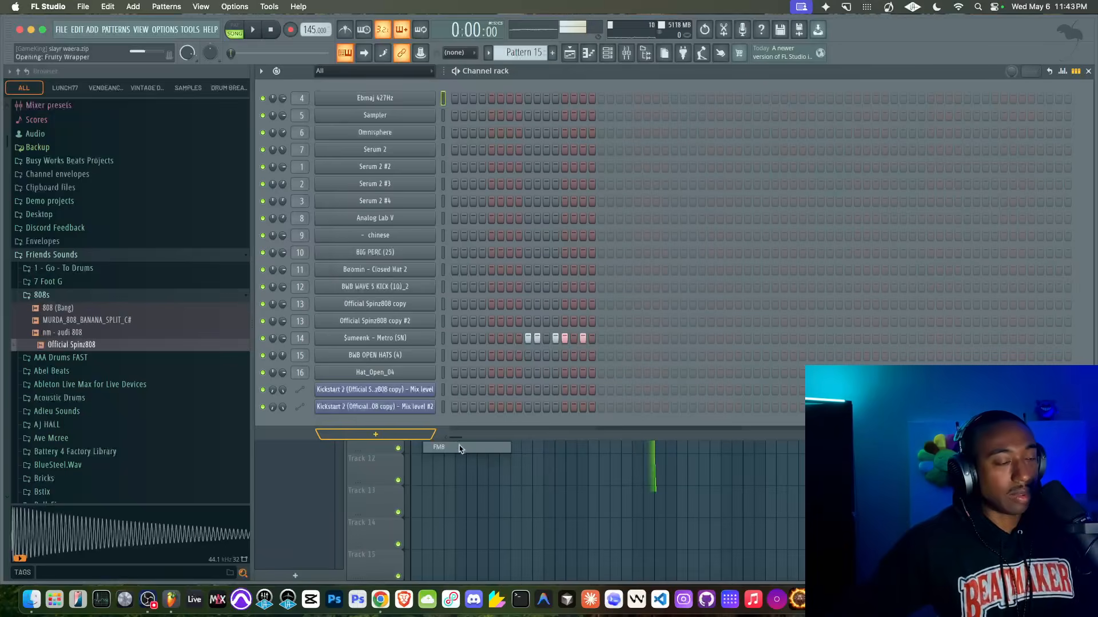
pyautogui.click(660, 335)
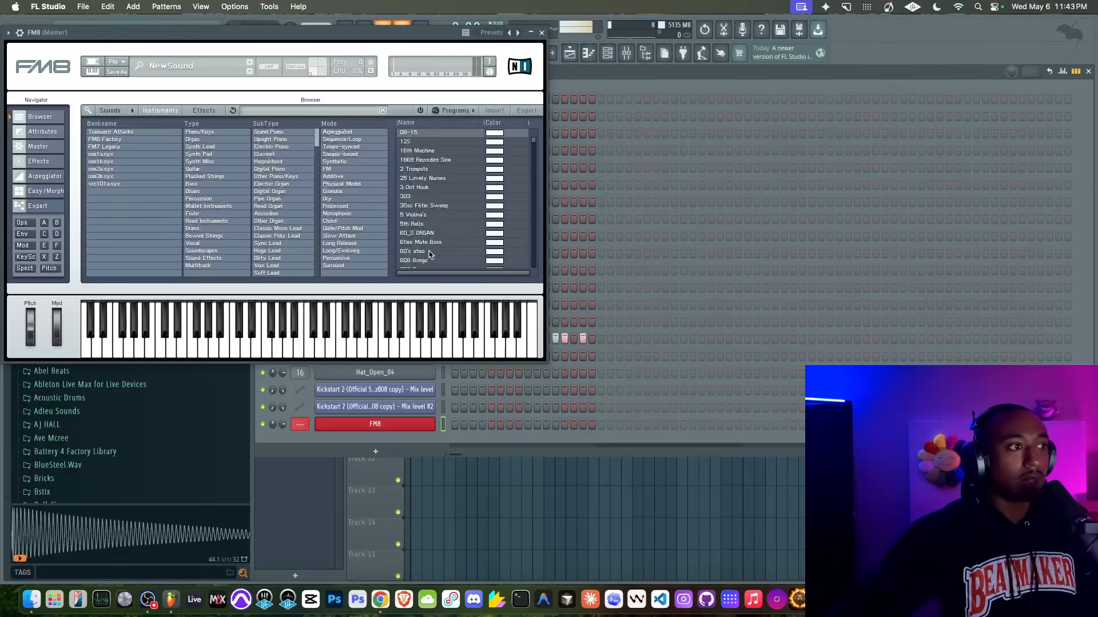
# - Open FM8's spectrum view with the FM matrix and set operator F's output level to 100
pyautogui.click(23, 246)
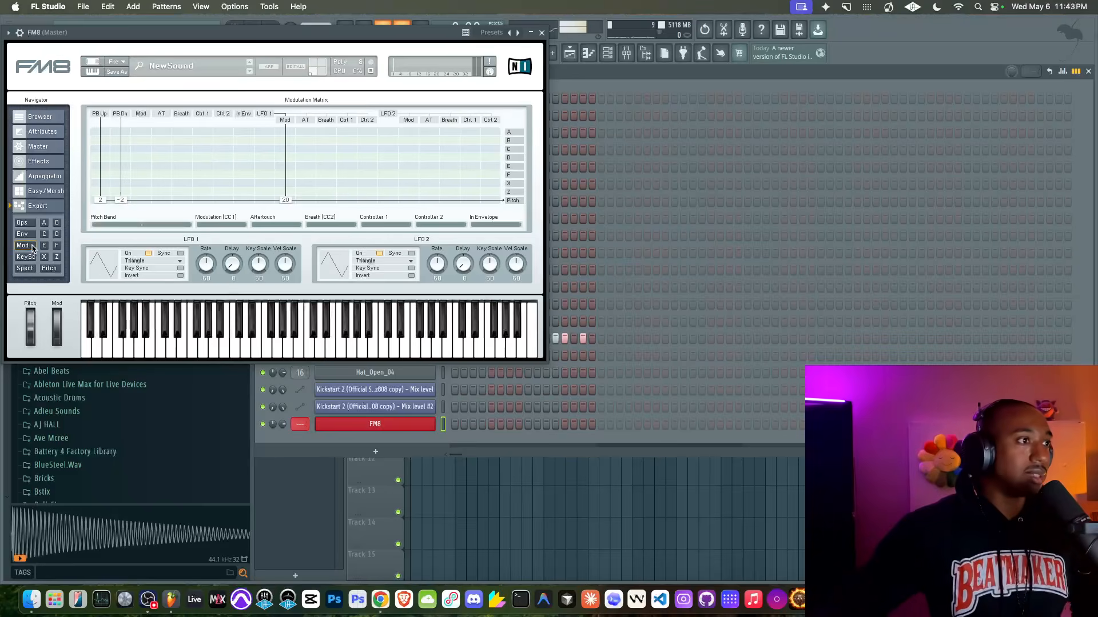
pyautogui.click(30, 258)
pyautogui.click(24, 268)
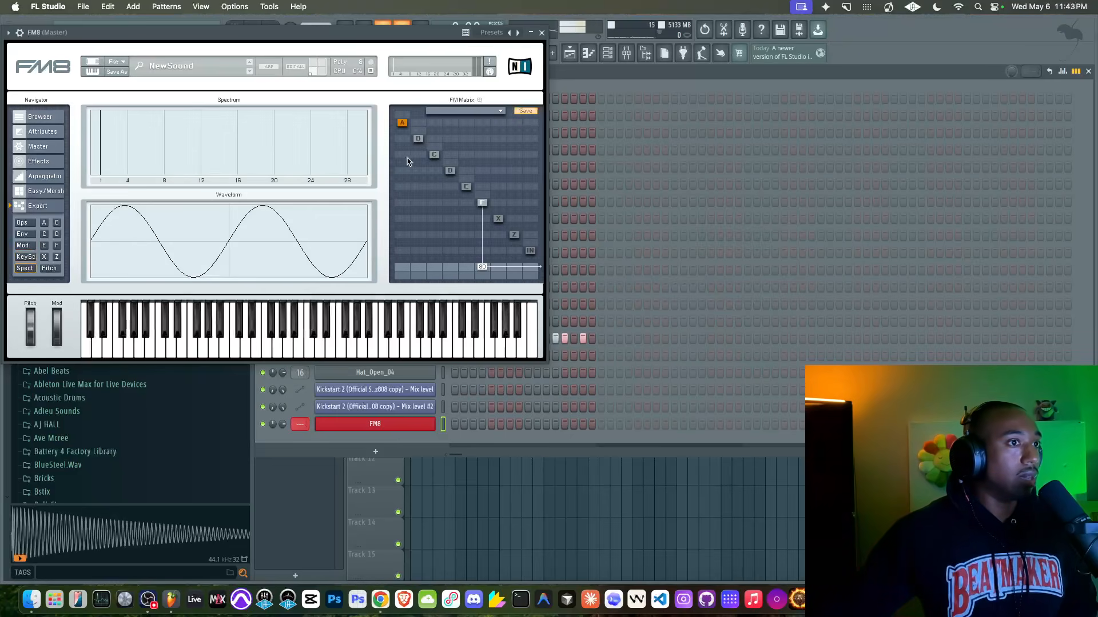
pyautogui.moveTo(482, 267); pyautogui.dragTo(483, 272)
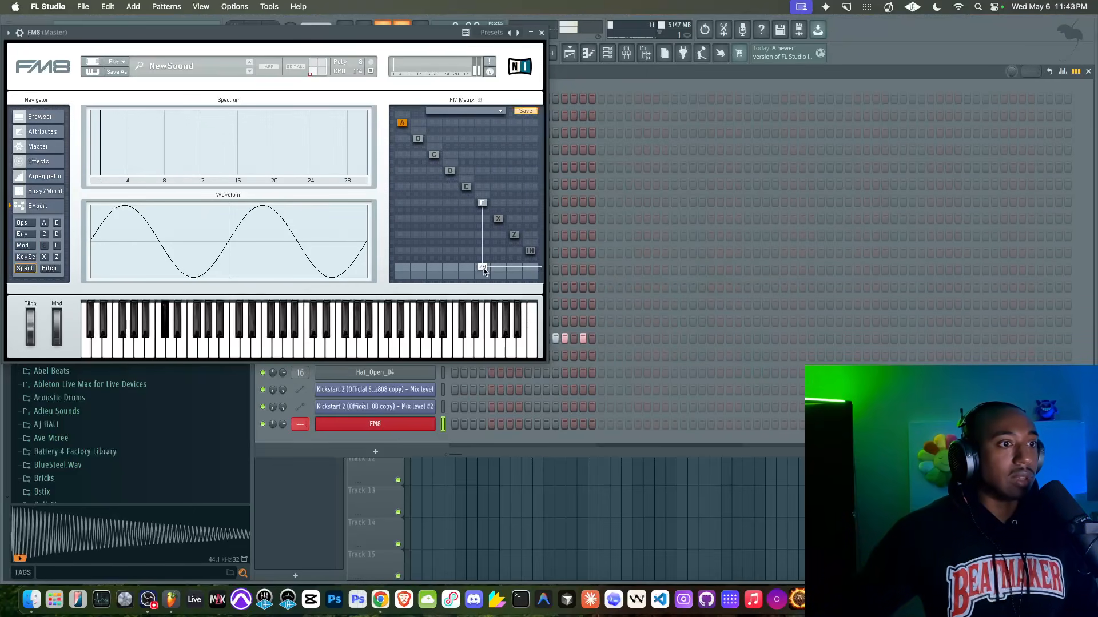
# - Try feedback on operator F, and route operator E into F at level 100 with the feedback removed
pyautogui.click(482, 203)
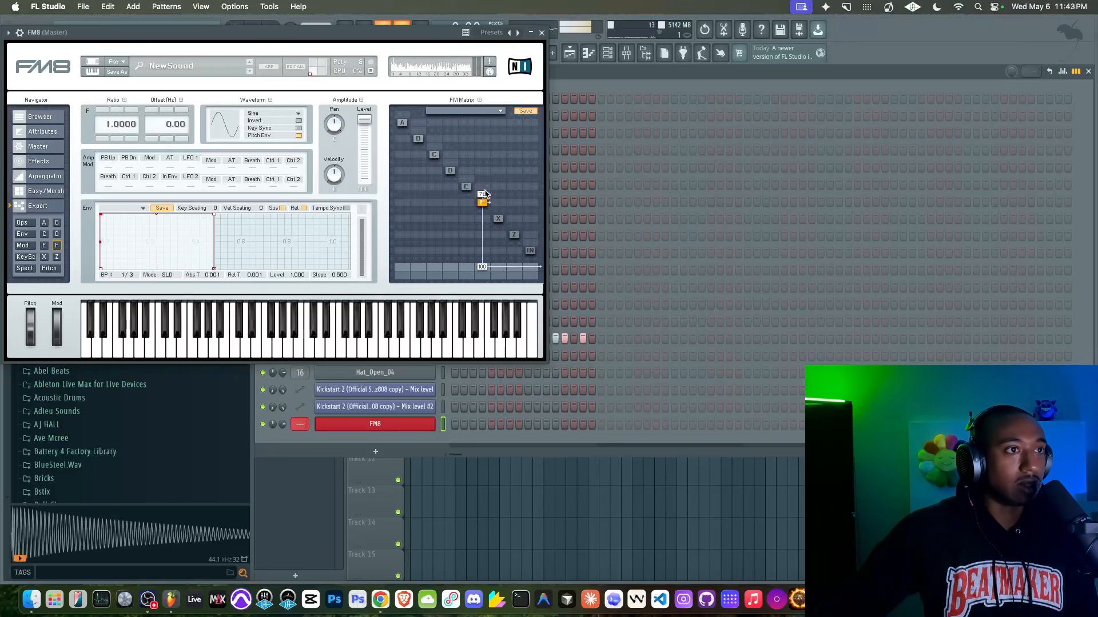
pyautogui.moveTo(485, 191)
pyautogui.mouseDown()
pyautogui.moveTo(484, 220)
pyautogui.moveTo(471, 198)
pyautogui.mouseUp()
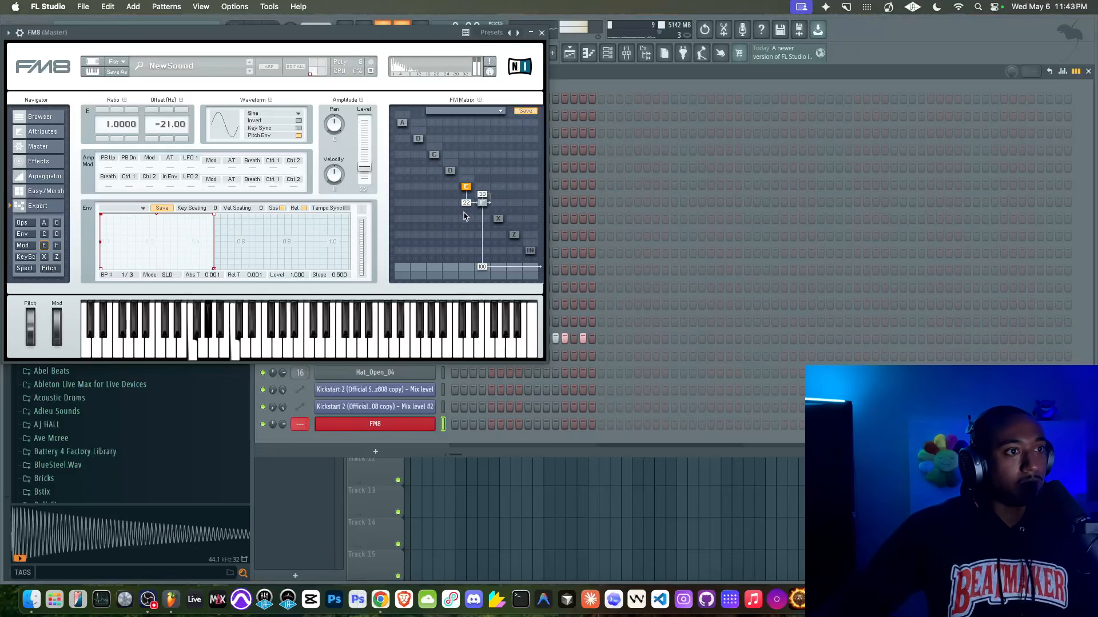
pyautogui.moveTo(482, 195)
pyautogui.mouseDown()
pyautogui.moveTo(483, 220)
pyautogui.moveTo(468, 188)
pyautogui.mouseUp()
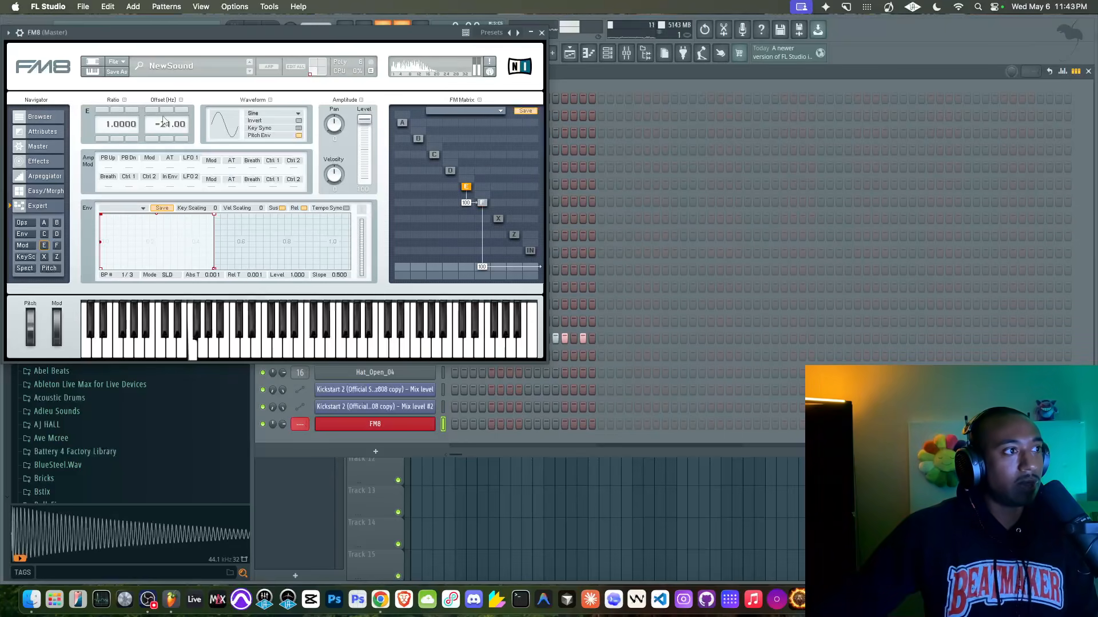
# - Set operator E's offset to -141.00 Hz, ratio to 2.0000 and waveform to Sawtooth, and adjust its modulation of operator F
pyautogui.moveTo(162, 124); pyautogui.dragTo(160, 134)
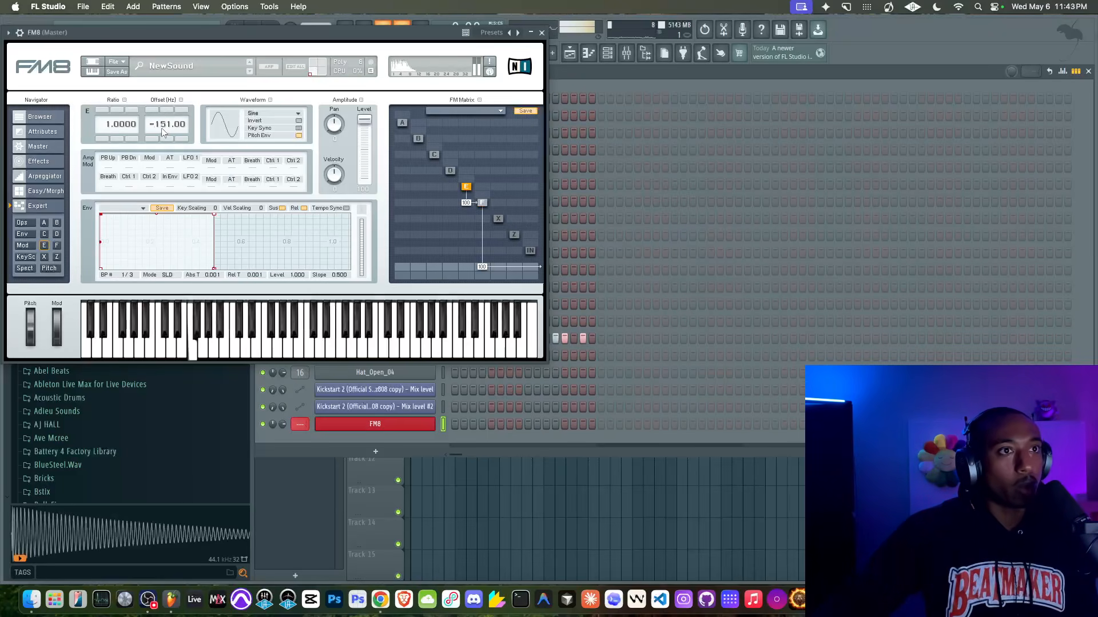
pyautogui.moveTo(164, 127); pyautogui.dragTo(110, 124)
pyautogui.moveTo(230, 123); pyautogui.dragTo(229, 117)
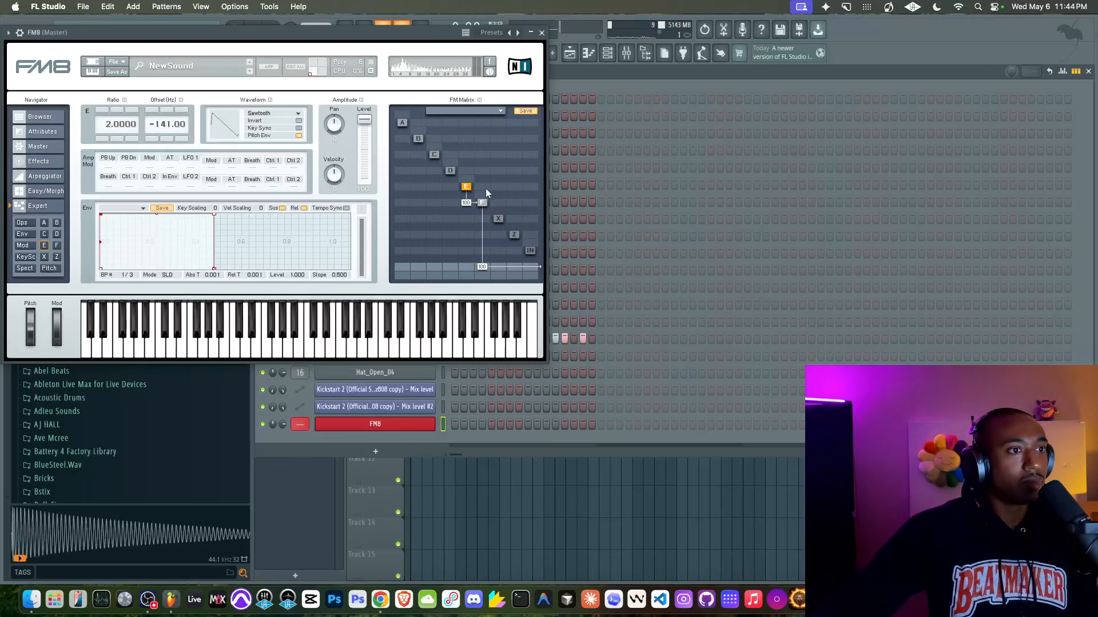
pyautogui.moveTo(464, 208); pyautogui.dragTo(461, 235)
# - Close the FM8 window and open the mixer
pyautogui.click(375, 423)
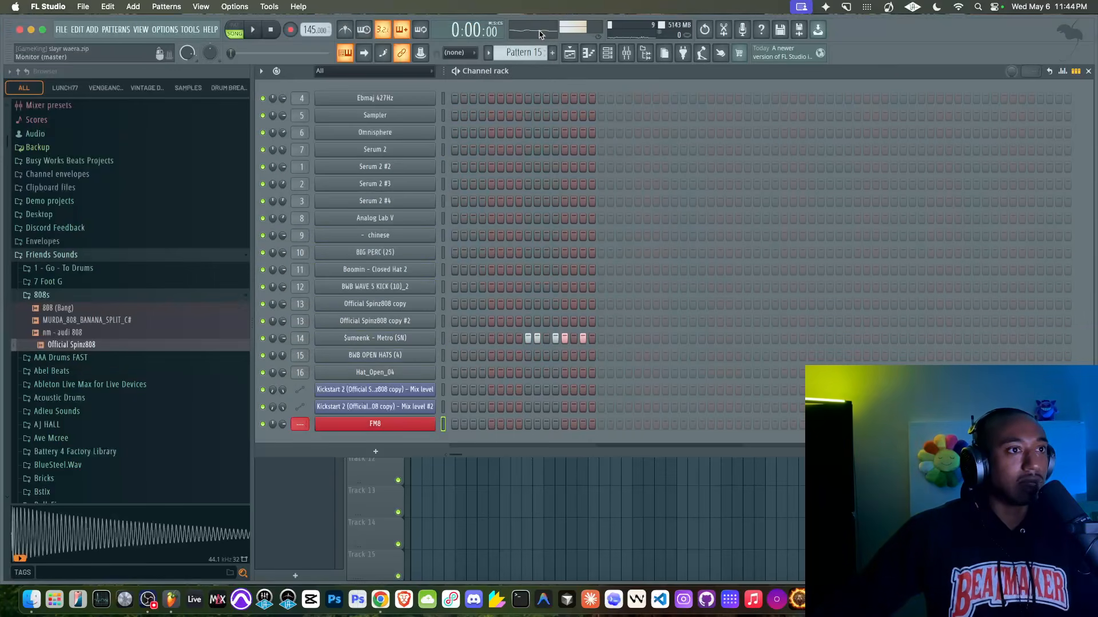
pyautogui.click(627, 52)
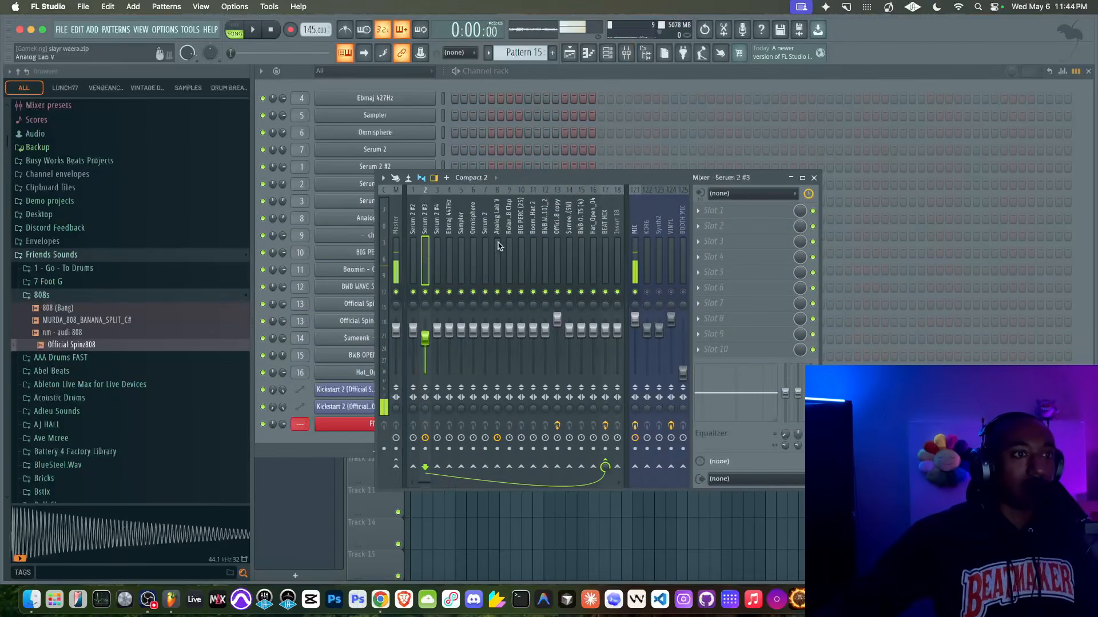
# - Open the first Fruity WaveShaper on the Official Spinz808 copy mixer track and audition its Wave segment at different tensions
pyautogui.click(557, 243)
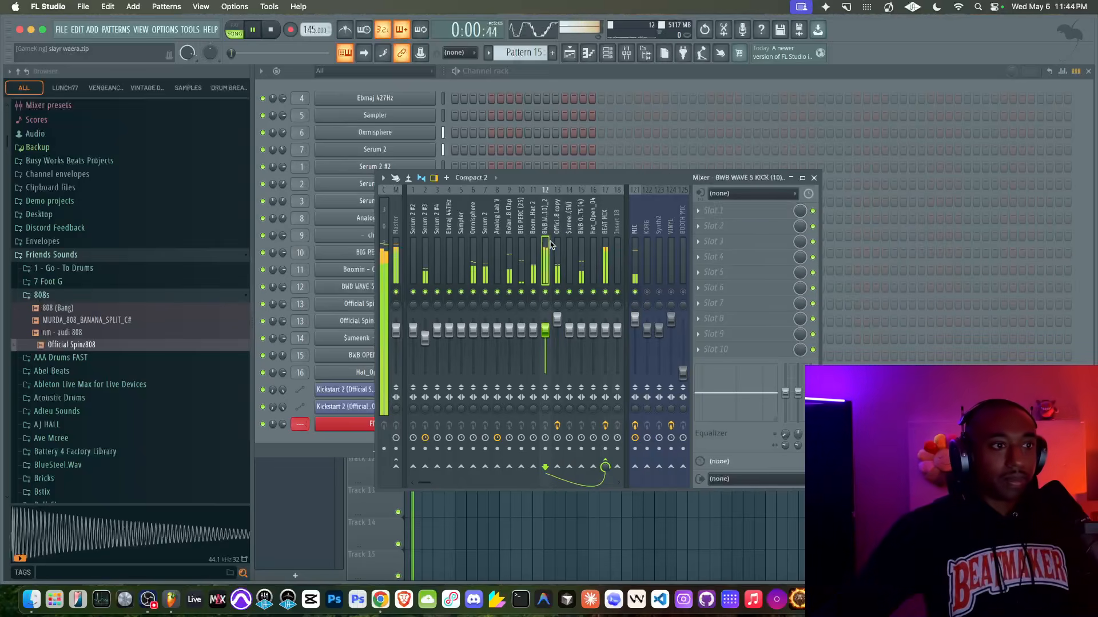
pyautogui.press('space')
pyautogui.click(749, 227)
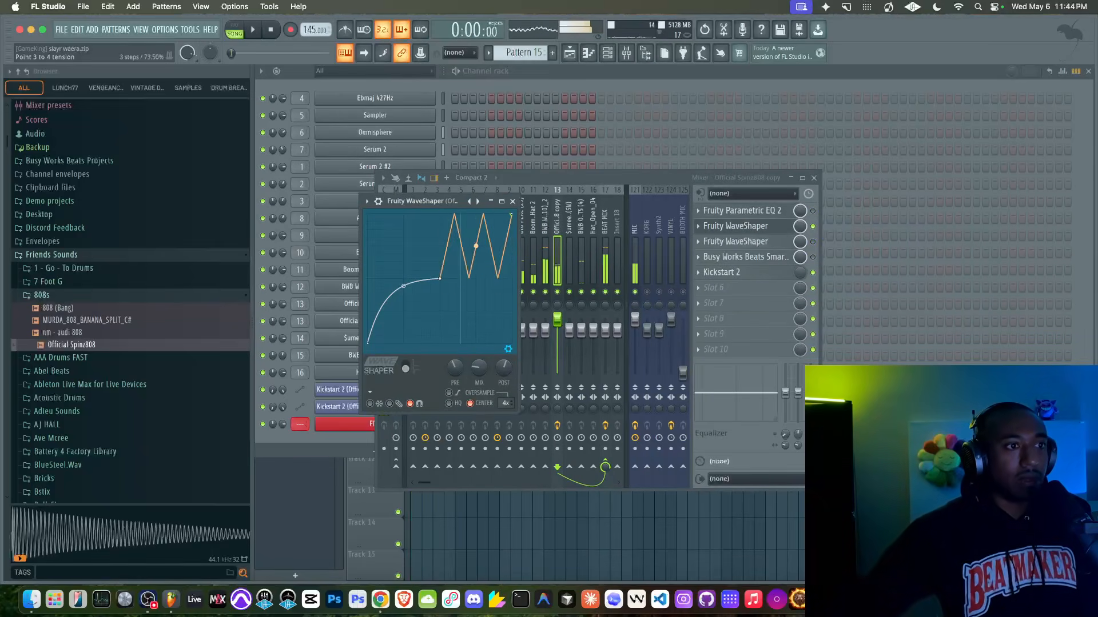
pyautogui.press('space')
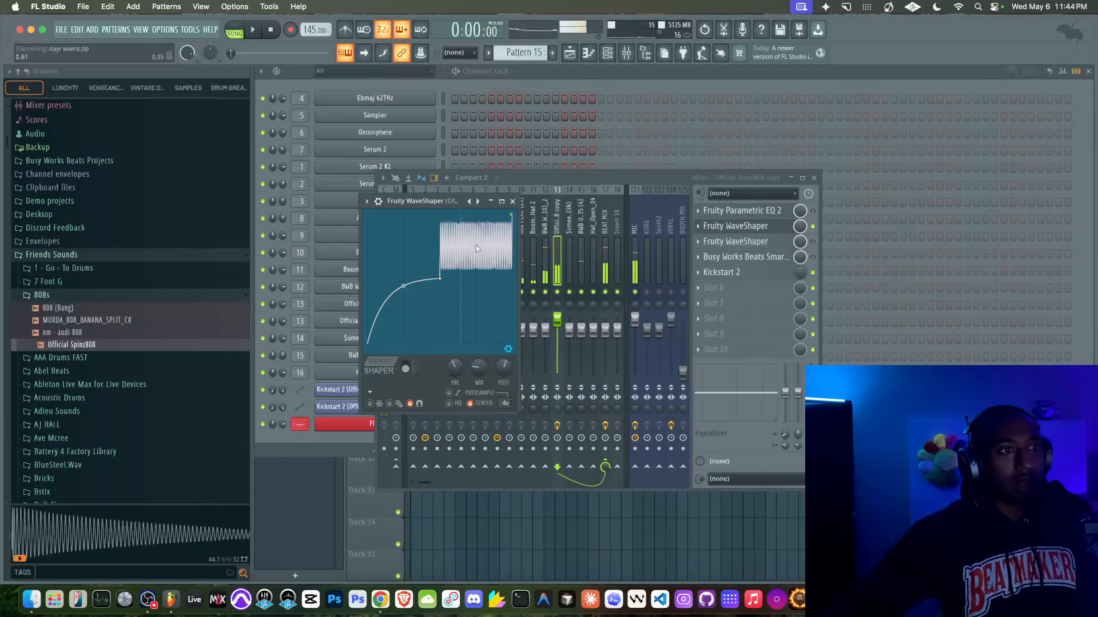
# - Review the end point's curve mode options and load the Official Spinz808 sample into the WaveShaper as its curve
pyautogui.rightClick(514, 216)
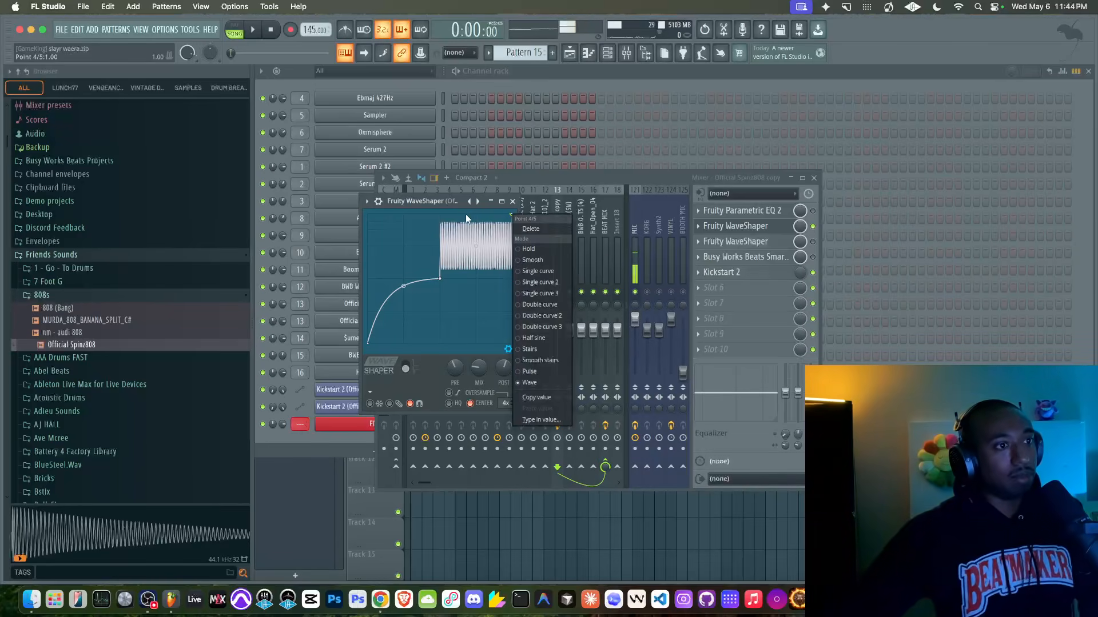
pyautogui.click(812, 230)
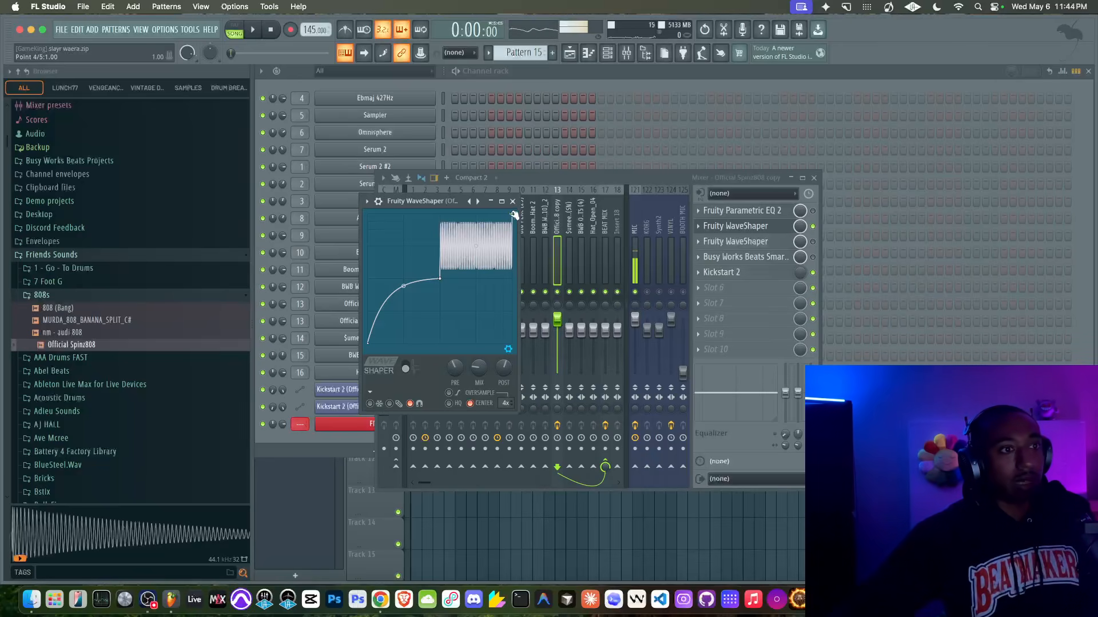
pyautogui.rightClick(509, 215)
pyautogui.click(544, 232)
pyautogui.moveTo(81, 346); pyautogui.dragTo(425, 262)
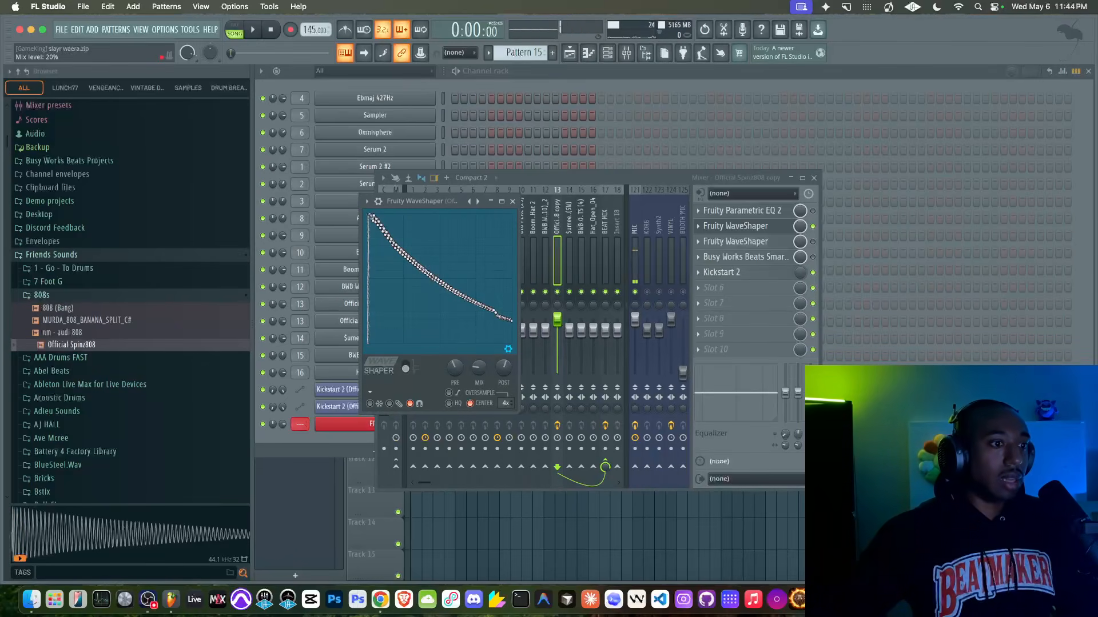
# - Audition the sample-derived curve at different Mix levels and lower the WaveShaper's Post gain
pyautogui.moveTo(479, 368); pyautogui.dragTo(485, 370)
pyautogui.press('space')
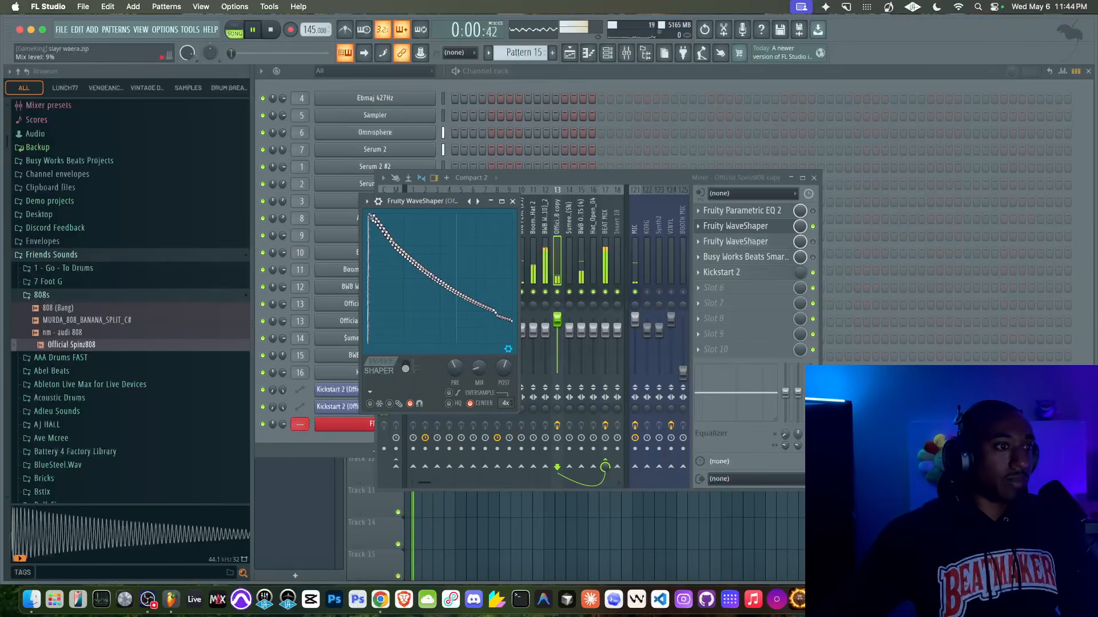
pyautogui.press('space')
pyautogui.press('space')
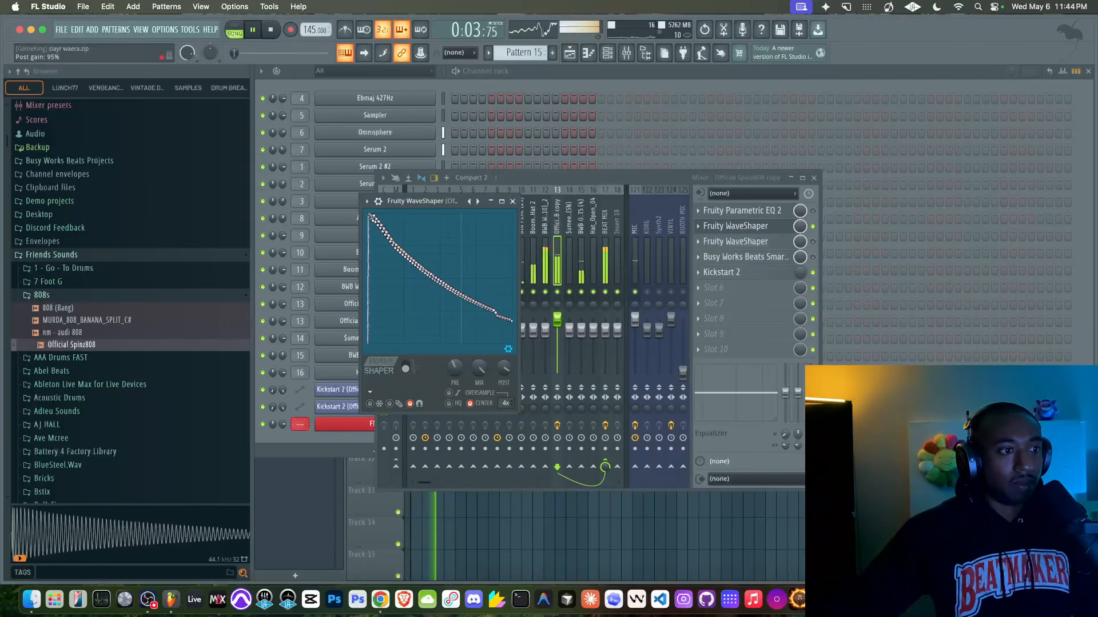
pyautogui.press('space')
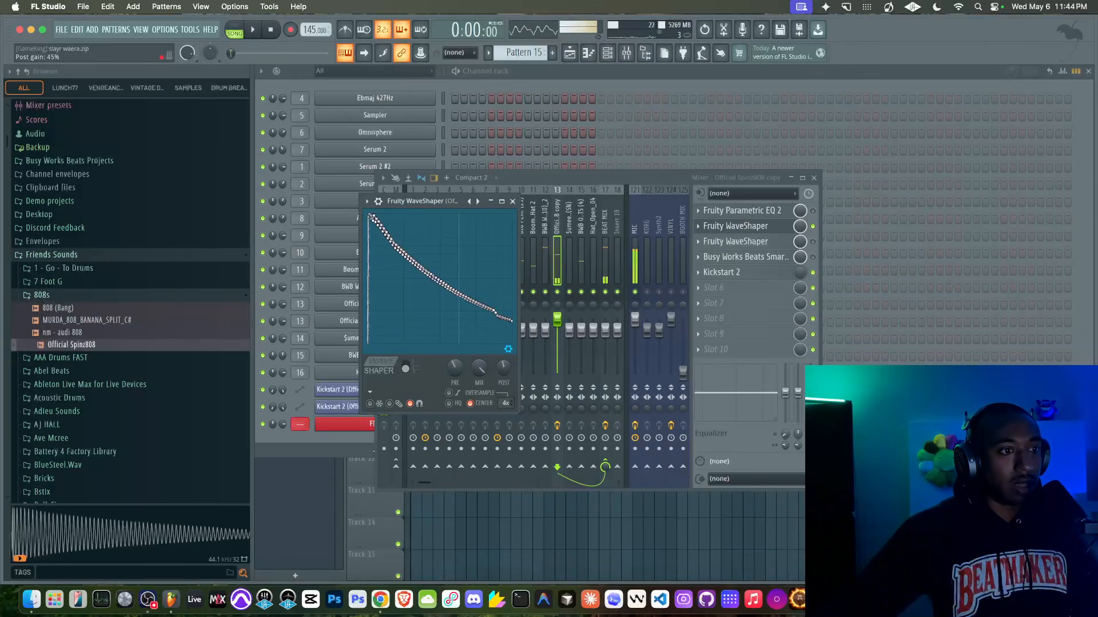
pyautogui.moveTo(503, 367); pyautogui.dragTo(497, 377)
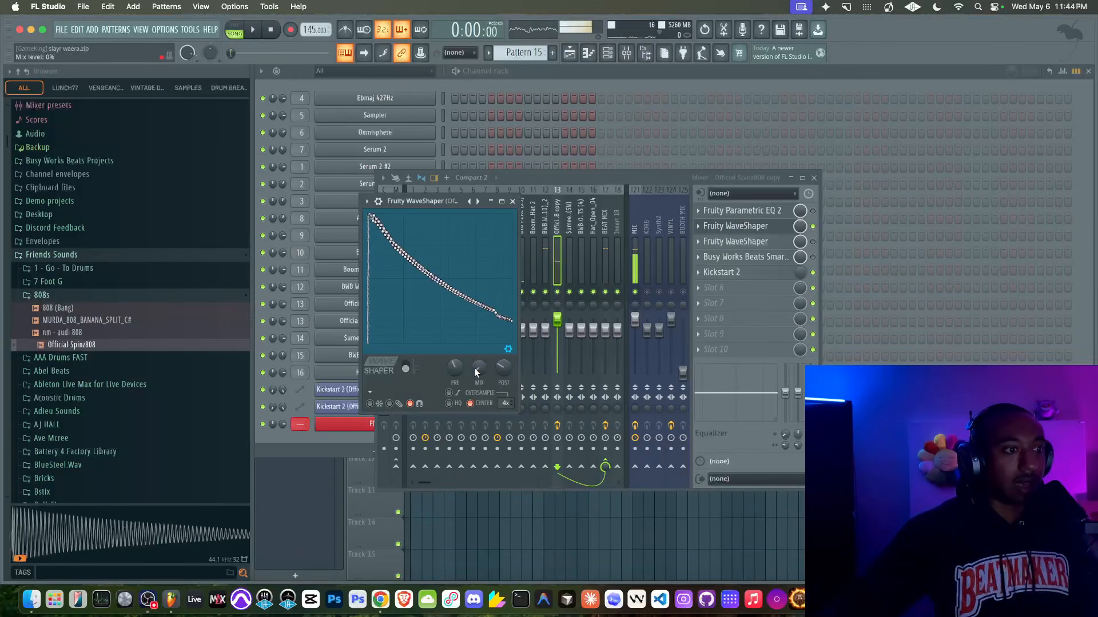
# - Load the nm - audi 808 sample as the WaveShaper curve and audition it with the Mix level raised
pyautogui.click(69, 332)
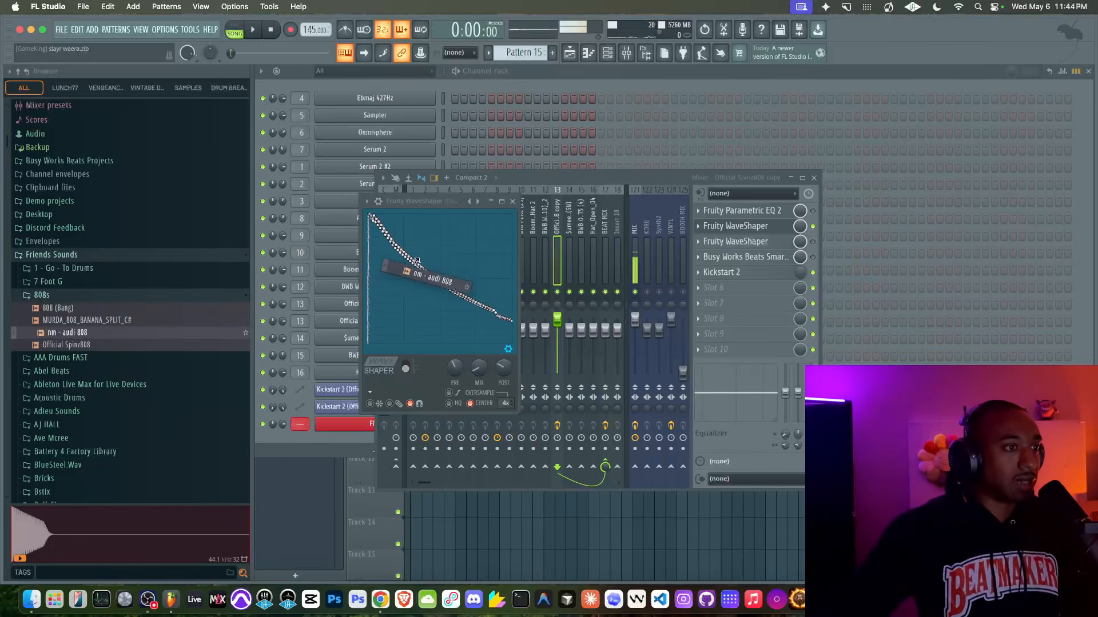
pyautogui.moveTo(419, 265); pyautogui.dragTo(419, 262)
pyautogui.press('space')
pyautogui.moveTo(479, 367); pyautogui.dragTo(479, 356)
pyautogui.press('space')
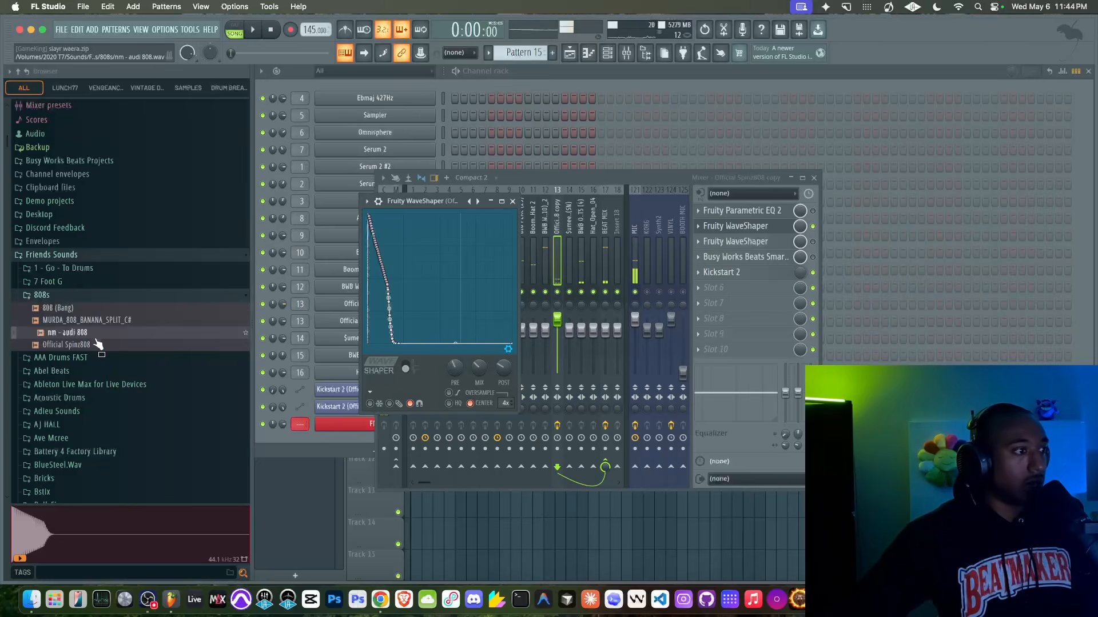
# - Load 19 Boomin [Snare] from 1 - Go - To Drums as the WaveShaper curve and adjust its gain and mix during playback
pyautogui.click(86, 269)
pyautogui.moveTo(98, 357); pyautogui.dragTo(406, 276)
pyautogui.press('space')
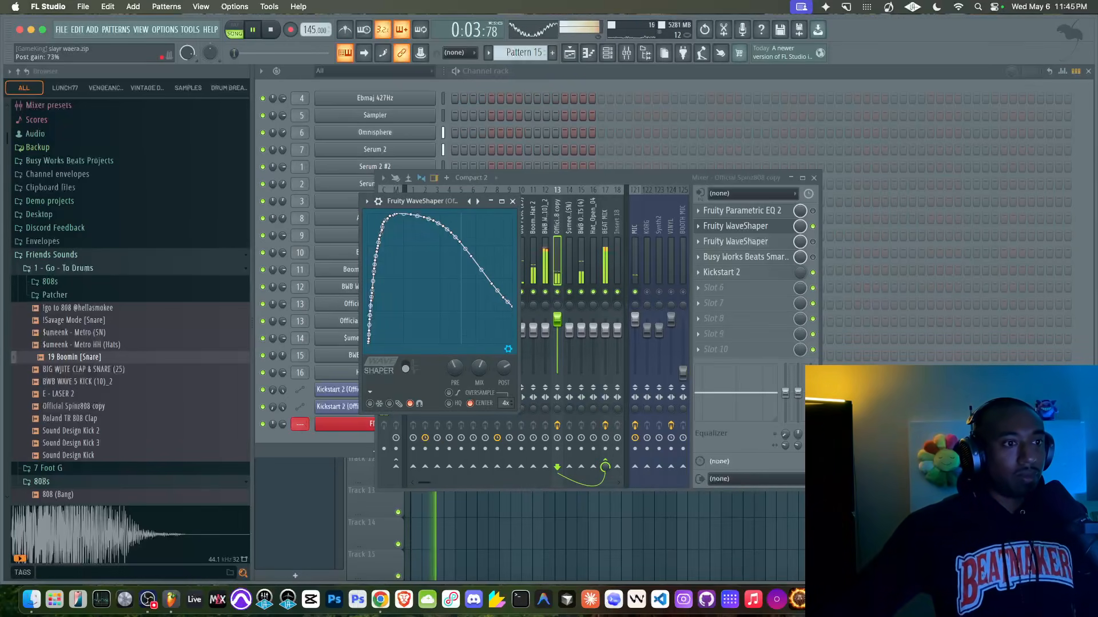
pyautogui.moveTo(456, 369); pyautogui.dragTo(480, 359)
pyautogui.press('space')
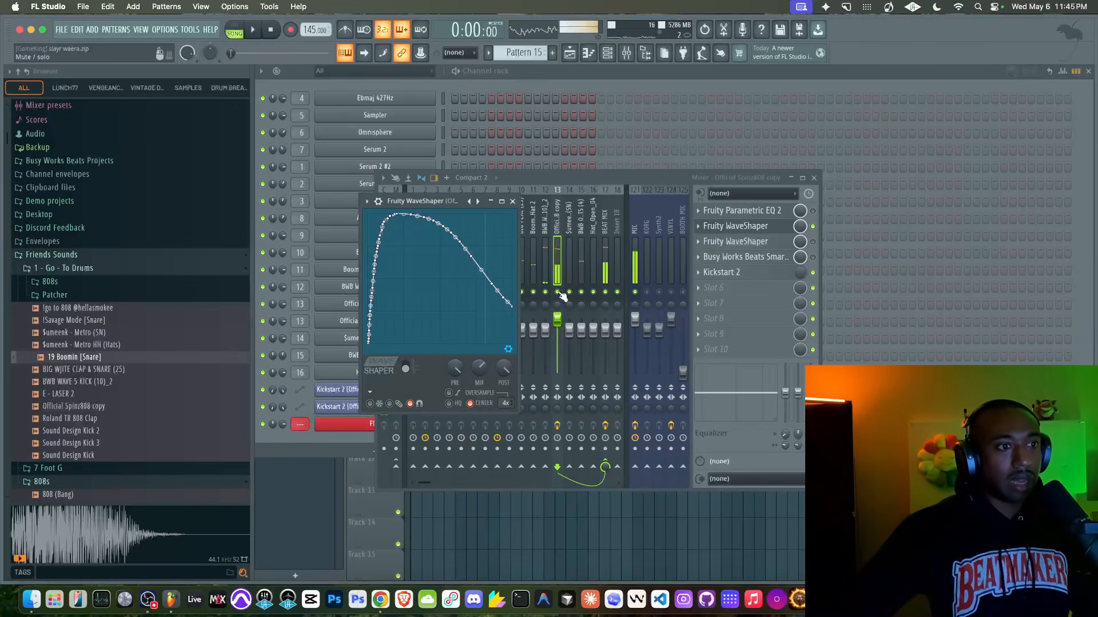
# - Compare the Official Spinz808 copy track soloed and within the full beat, leaving all tracks enabled
pyautogui.click(559, 295)
pyautogui.press('space')
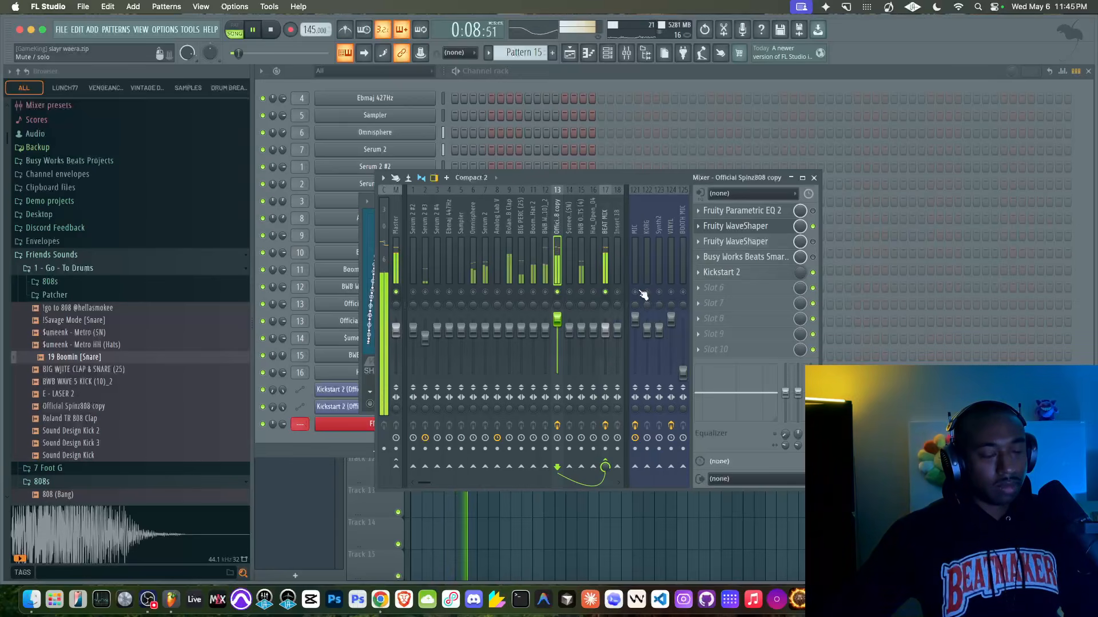
pyautogui.press('space')
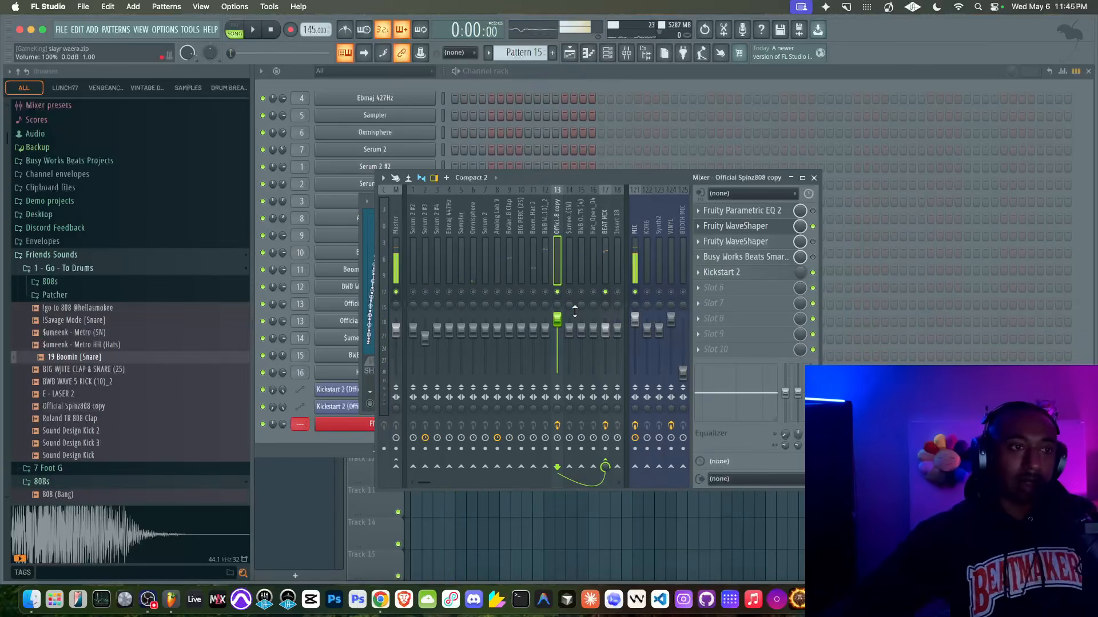
pyautogui.press('space')
pyautogui.rightClick(557, 292)
pyautogui.press('space')
pyautogui.press('space')
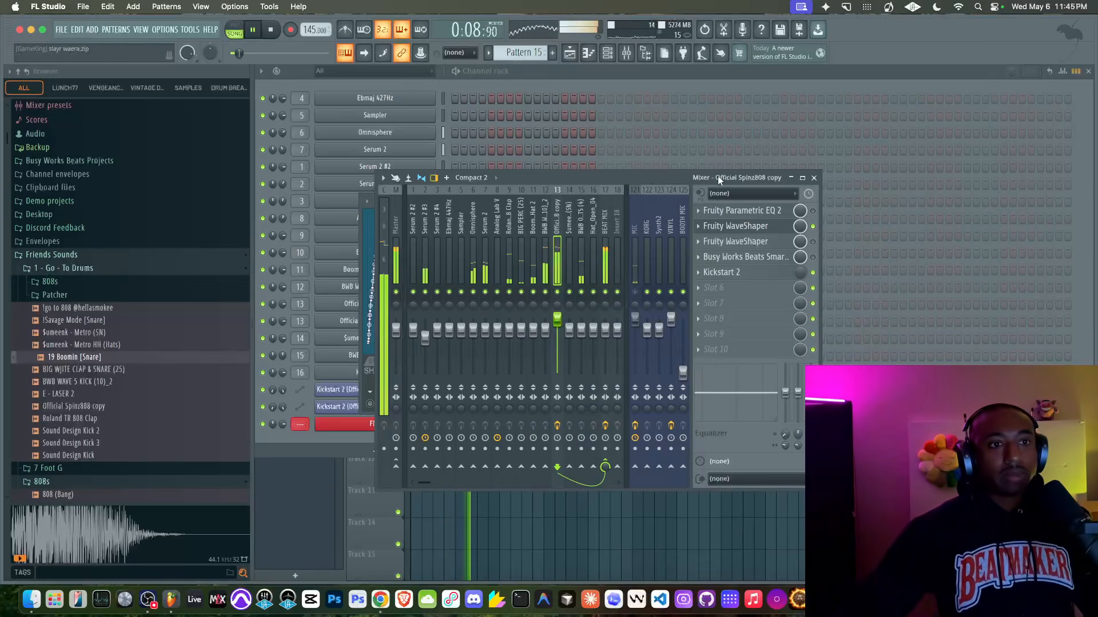
# - Re-enable the MIC mixer track, review the first WaveShaper's curve again and close its window
pyautogui.click(738, 226)
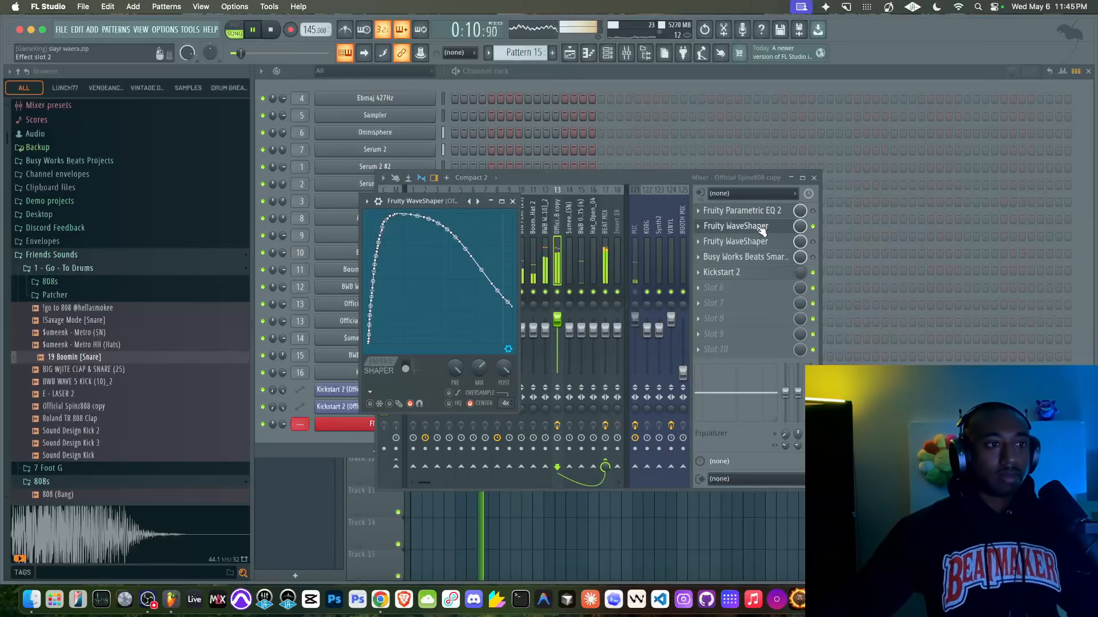
pyautogui.click(635, 294)
pyautogui.press('space')
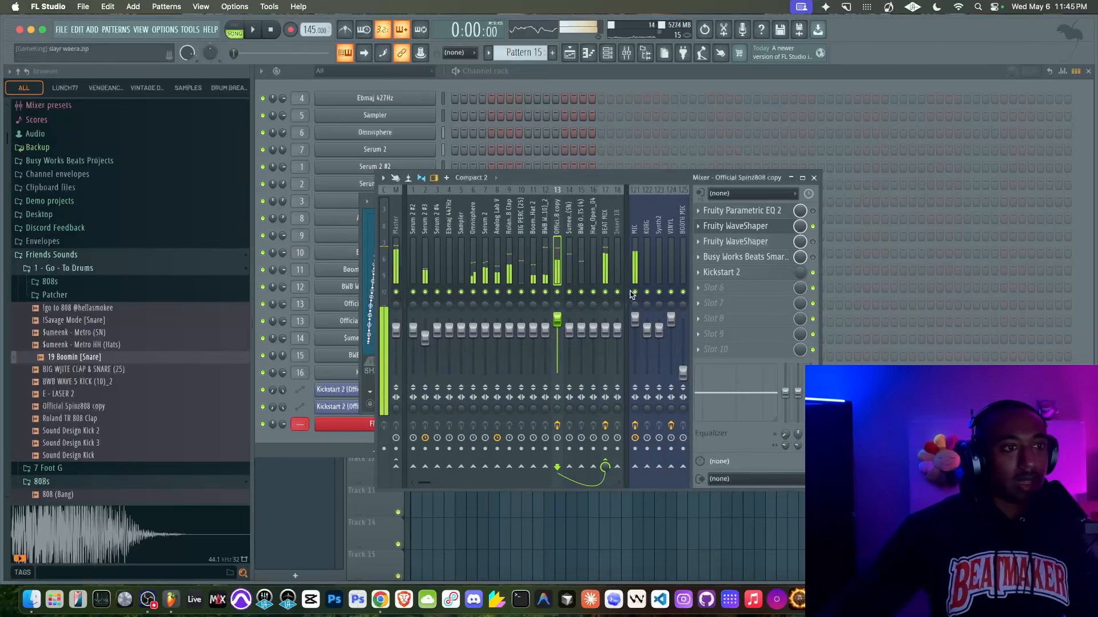
pyautogui.click(712, 231)
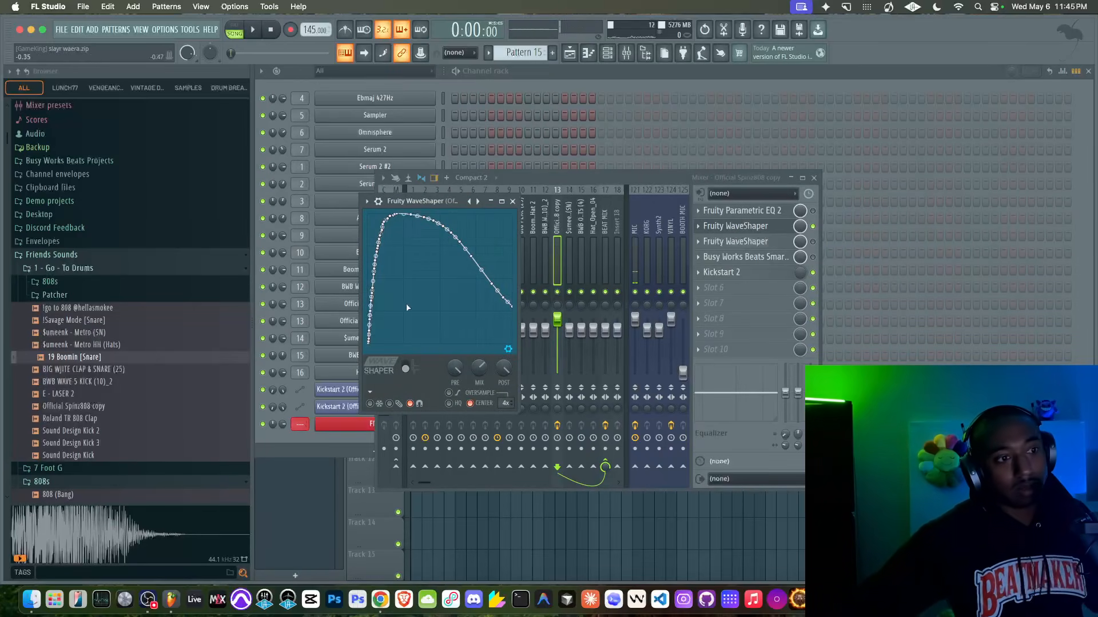
pyautogui.click(514, 201)
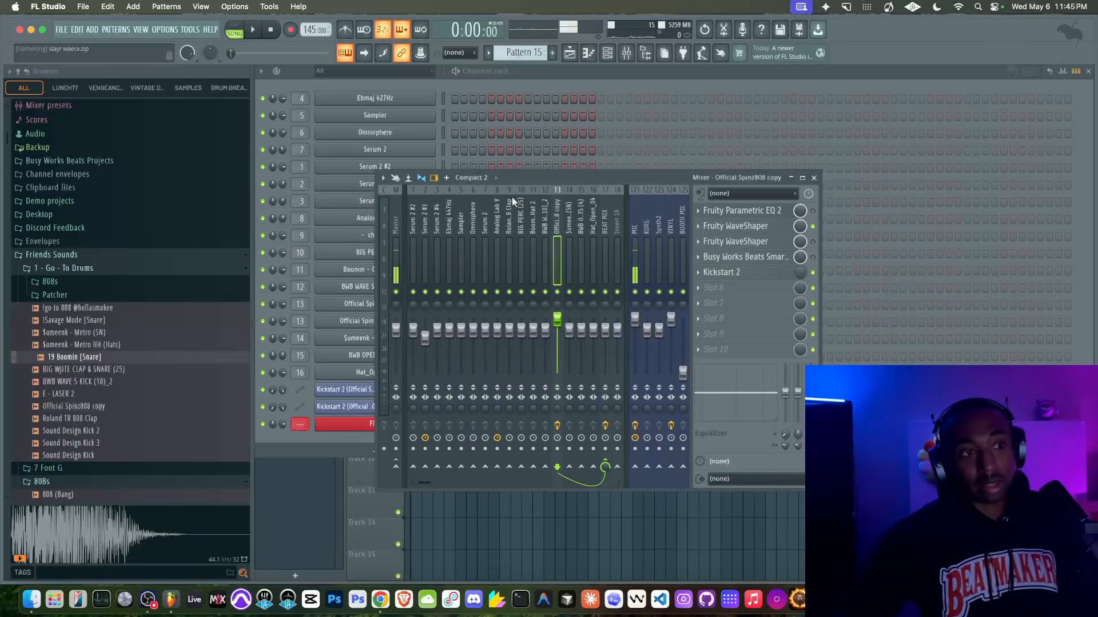
# - Reset the Official Spinz808 copy track's fader to default and insert FabFilter Saturn 2 in effect slot 6
pyautogui.rightClick(560, 329)
pyautogui.click(577, 335)
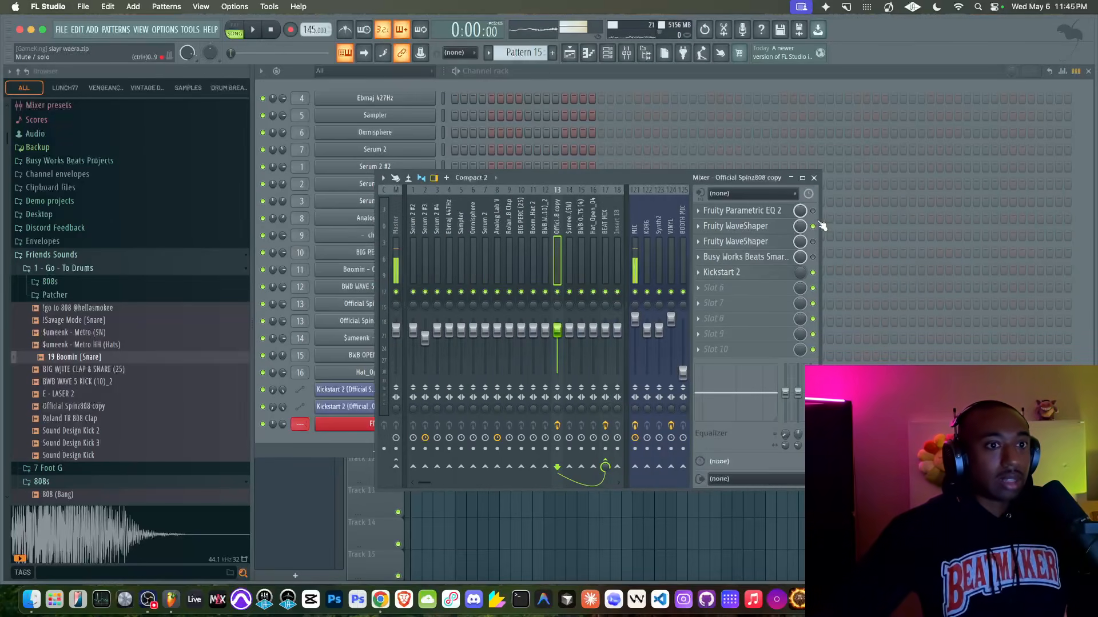
pyautogui.click(739, 294)
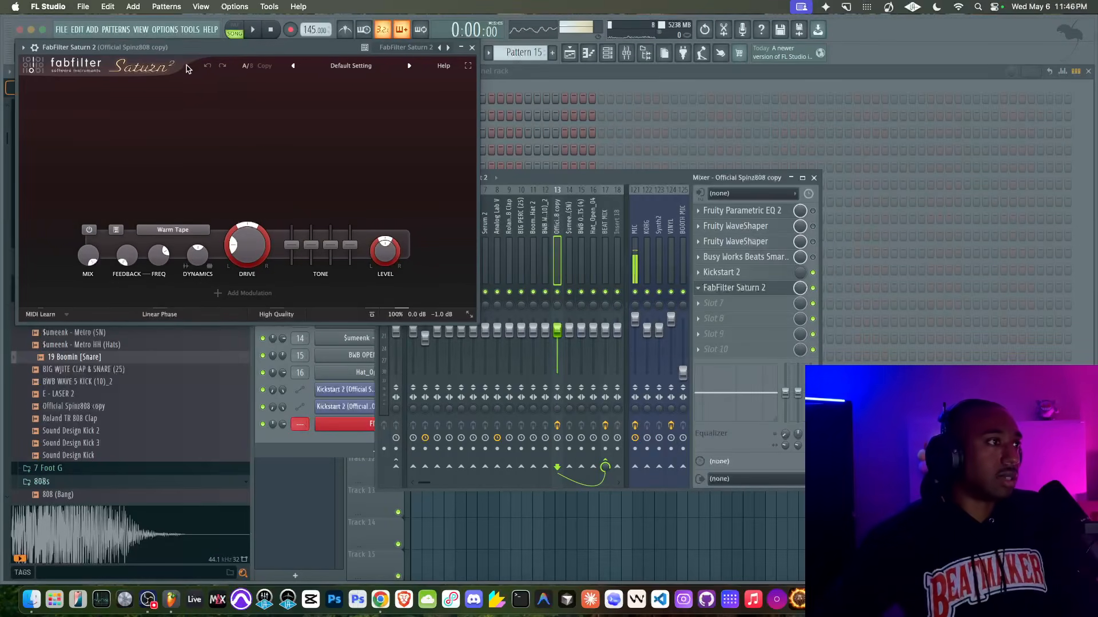
pyautogui.moveTo(174, 52); pyautogui.dragTo(297, 85)
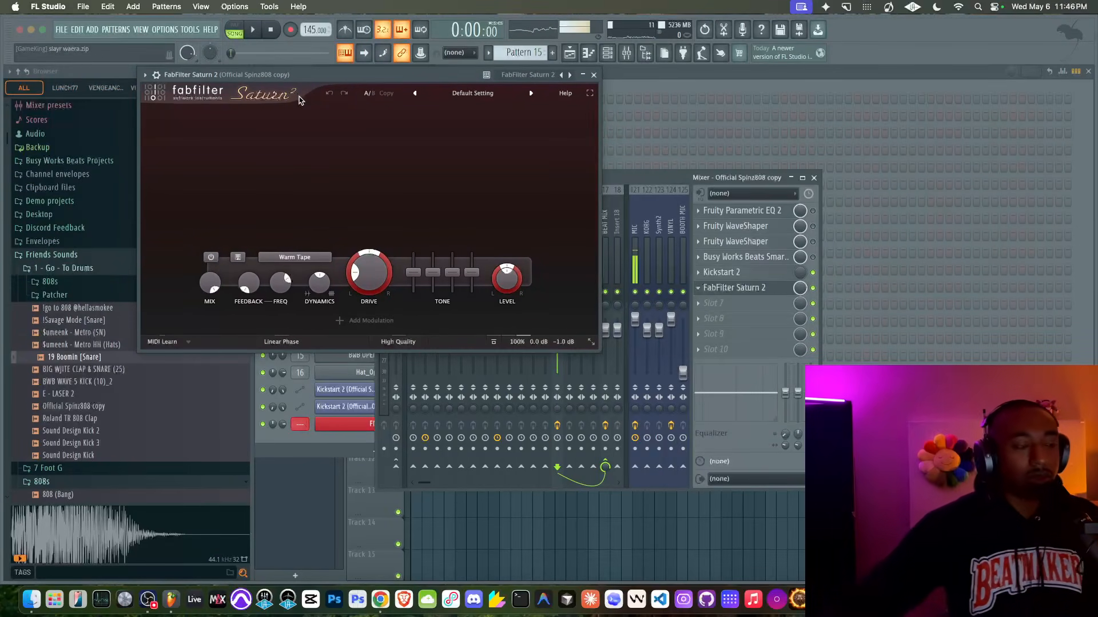
# - Raise Saturn 2's Drive to about 69% and set its distortion style to American Tweed Amp
pyautogui.moveTo(370, 280)
pyautogui.moveTo(369, 279); pyautogui.dragTo(343, 240)
pyautogui.click(319, 262)
pyautogui.moveTo(323, 310)
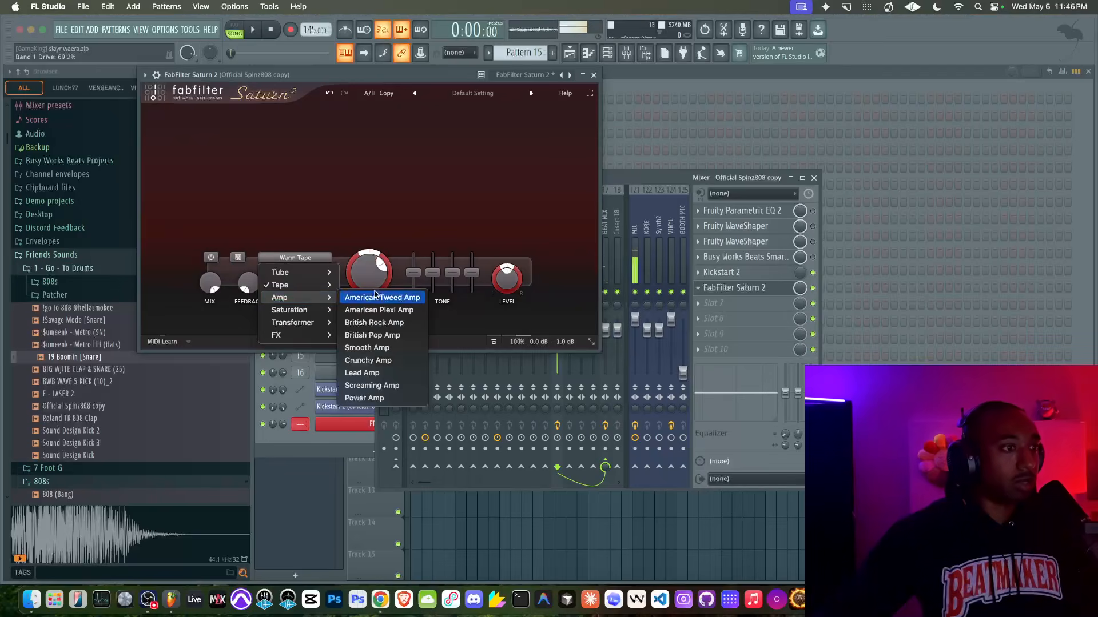
pyautogui.click(375, 297)
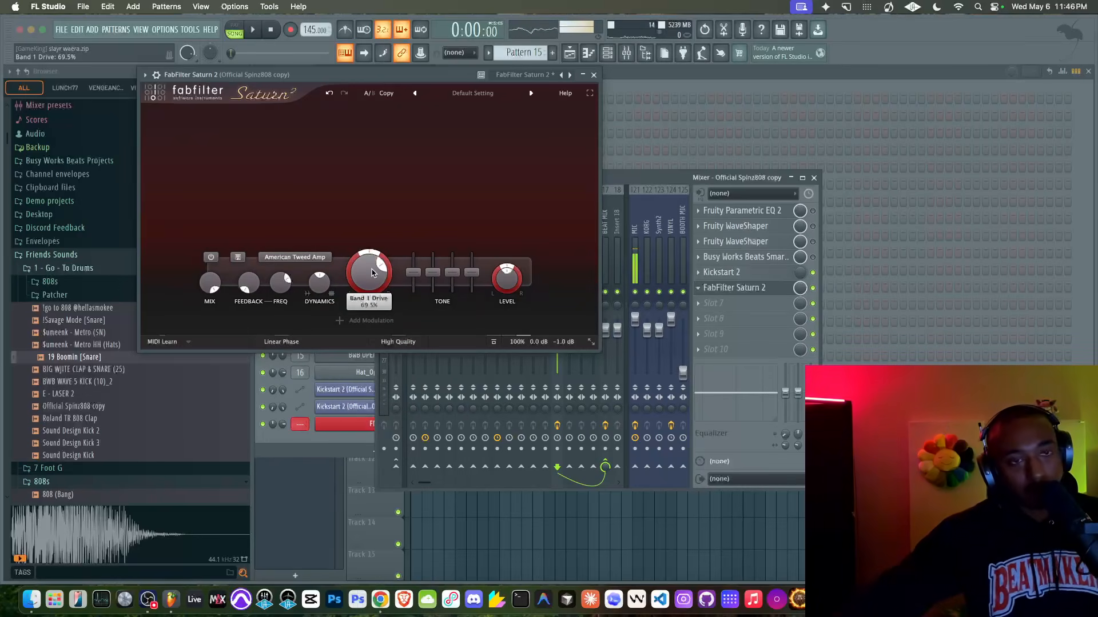
# - Raise Saturn 2's Drive to 73.2% and set High Quality to Superb while auditioning the 808
pyautogui.press('space')
pyautogui.scroll(2, 372, 272)
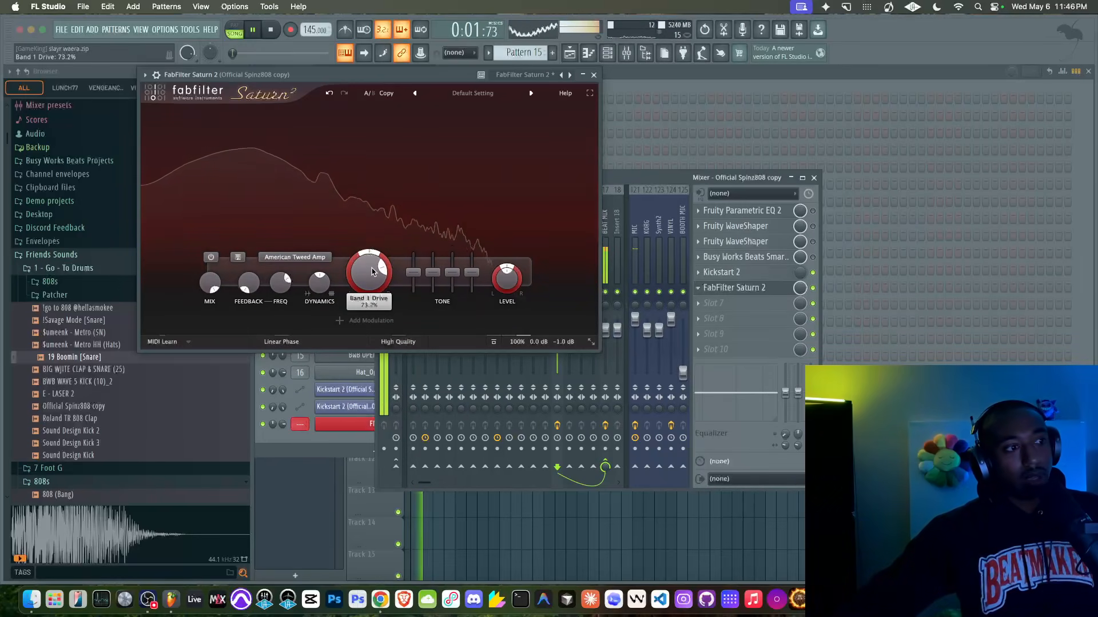
pyautogui.press('space')
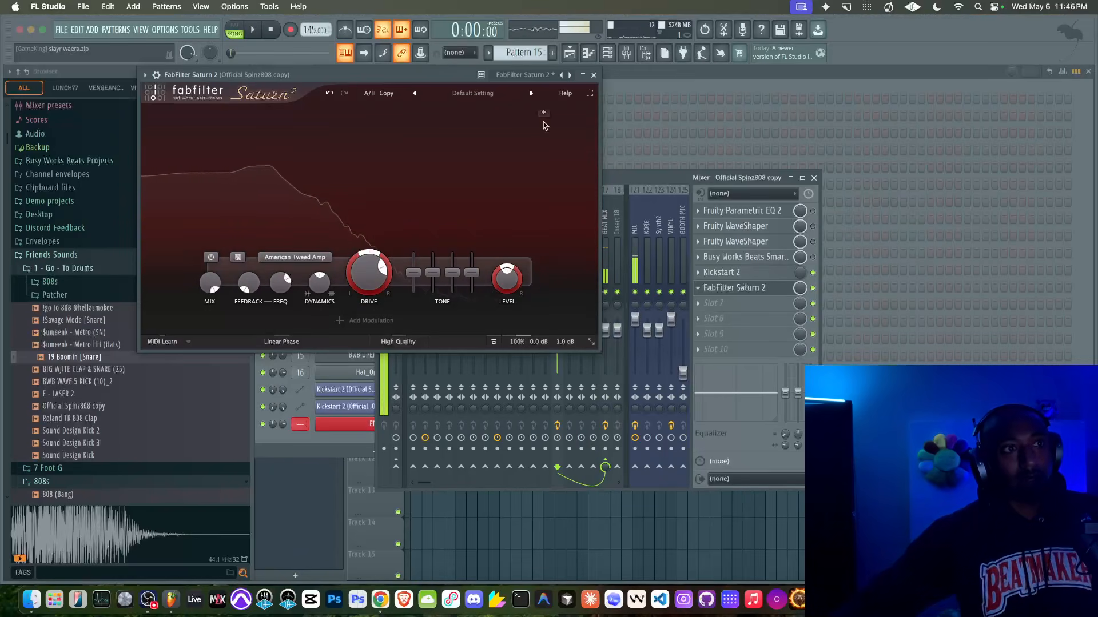
pyautogui.press('space')
pyautogui.click(421, 343)
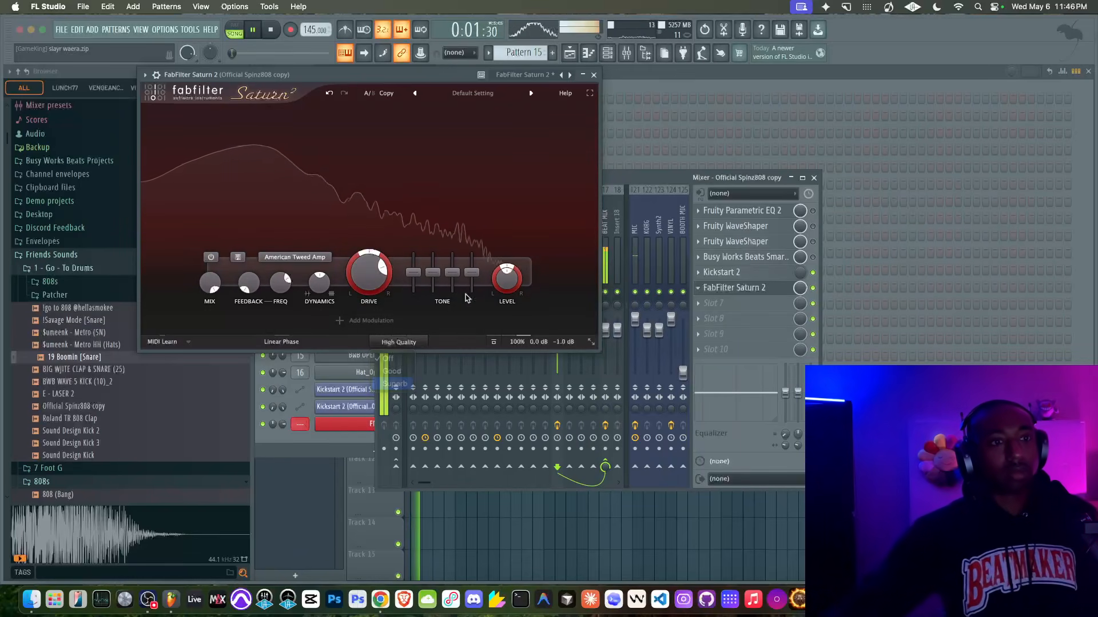
pyautogui.moveTo(501, 77); pyautogui.dragTo(385, 149)
pyautogui.press('space')
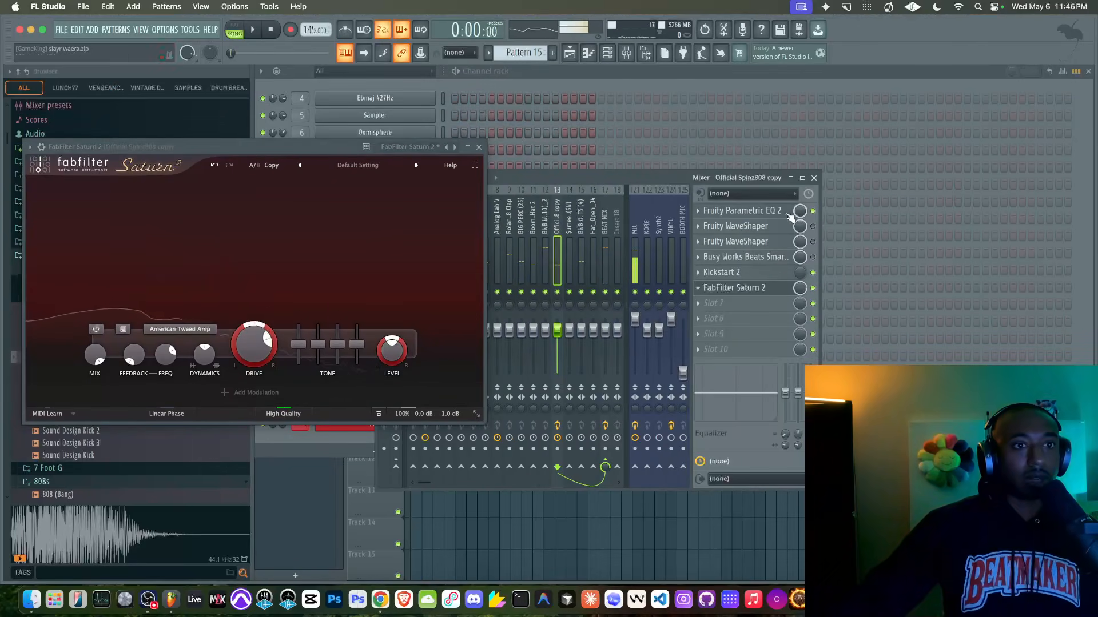
# - Open Fruity Parametric EQ 2 on the 808 track, raise its main level and play the result through Saturn 2
pyautogui.click(709, 210)
pyautogui.moveTo(563, 184); pyautogui.dragTo(562, 161)
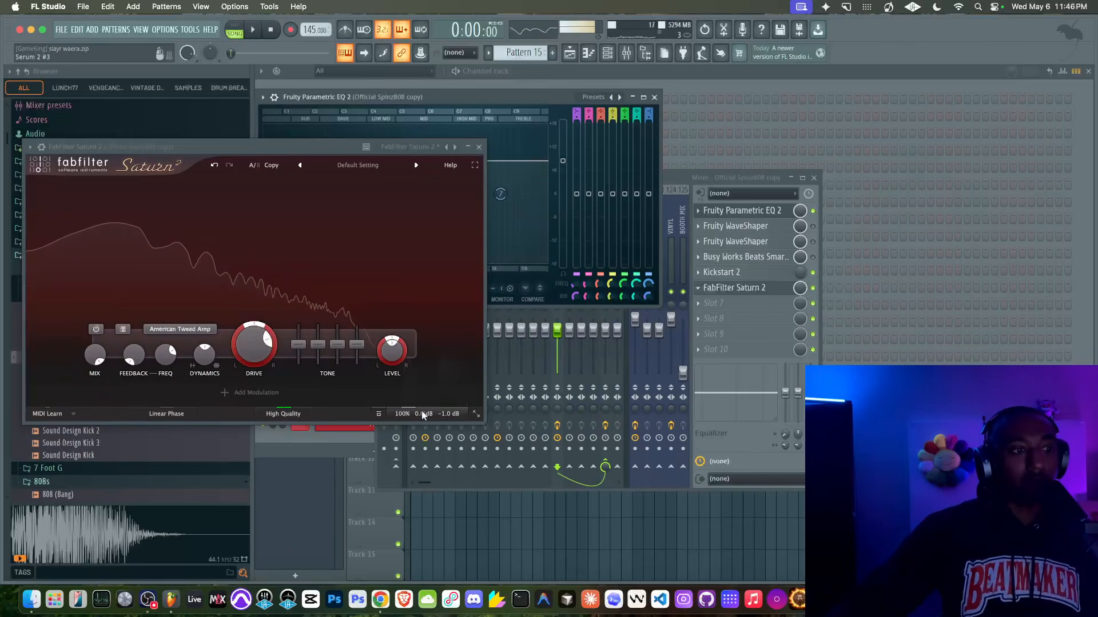
pyautogui.moveTo(422, 414)
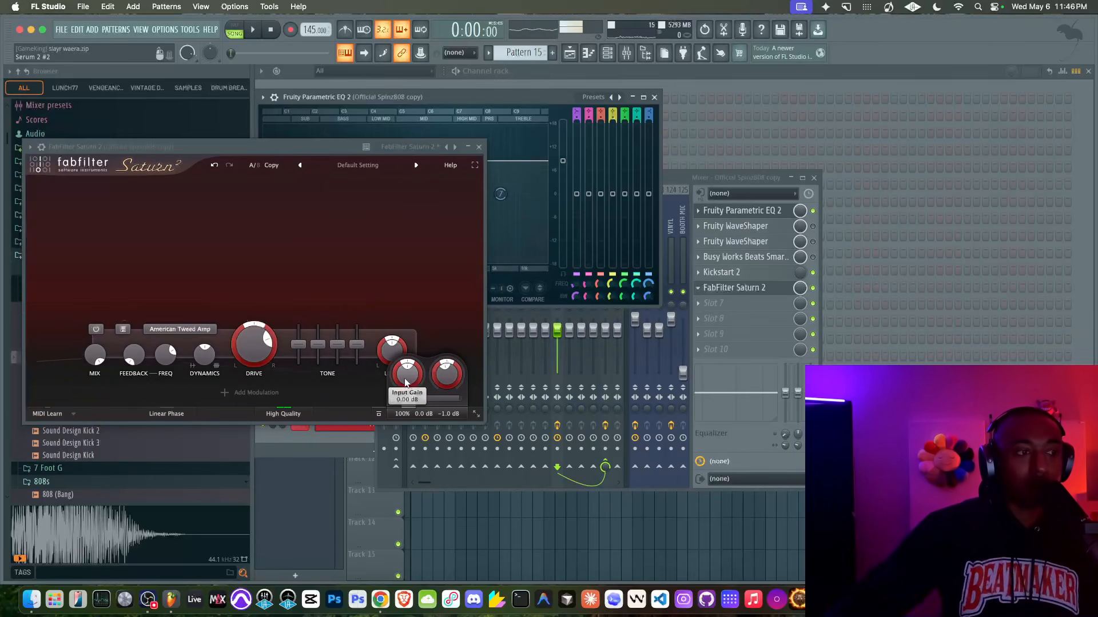
pyautogui.press('space')
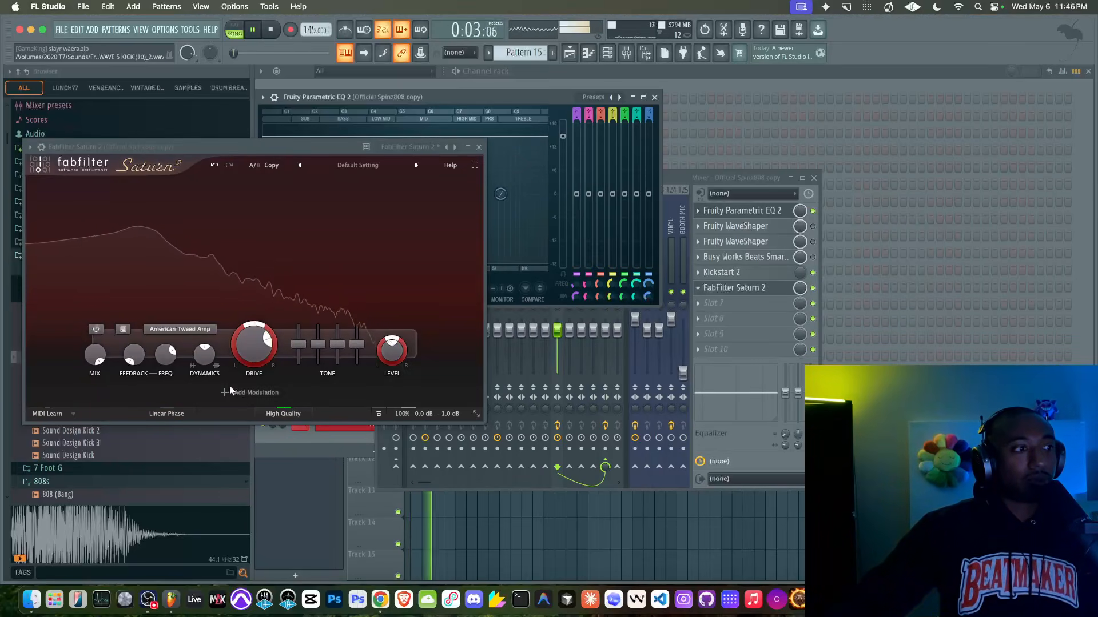
# - Set Saturn 2's distortion style to American Plexi Amp and audition it on the soloed 808 track
pyautogui.click(180, 329)
pyautogui.moveTo(172, 369)
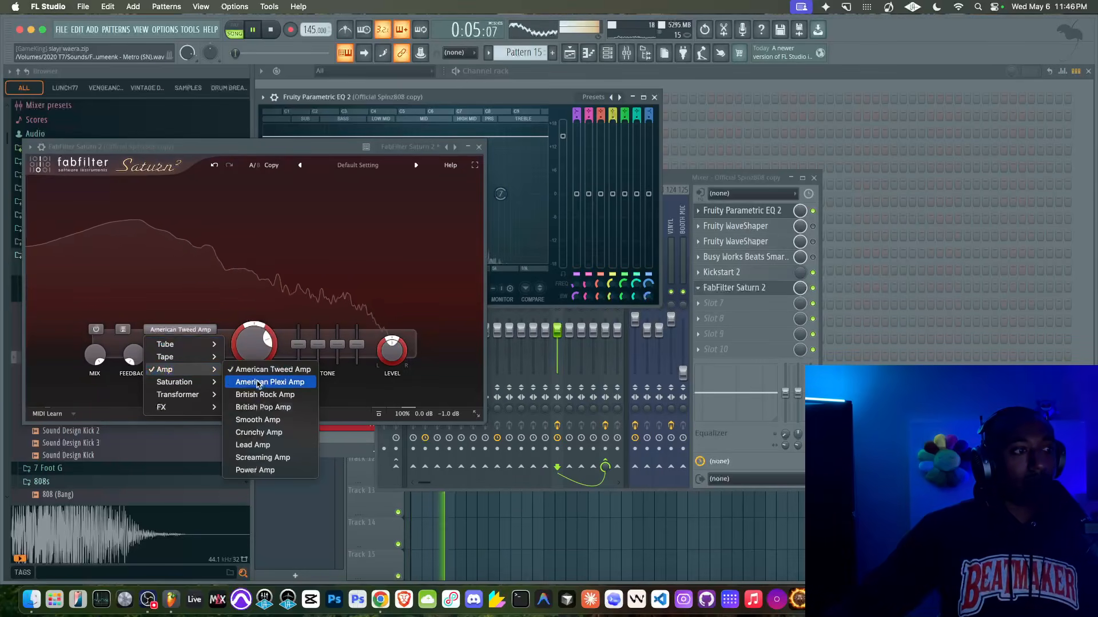
pyautogui.click(258, 382)
pyautogui.moveTo(688, 178); pyautogui.dragTo(770, 178)
pyautogui.press('space')
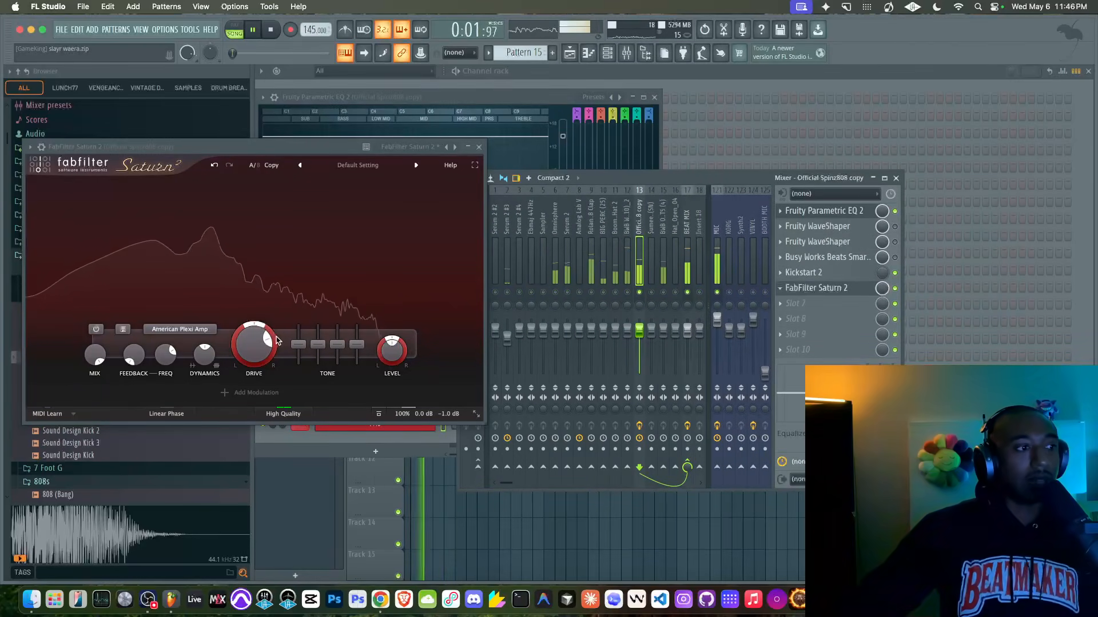
# - Raise Saturn 2's Feedback to about 81% and lower its feedback frequency to about 34 Hz while auditioning the 808
pyautogui.moveTo(133, 358)
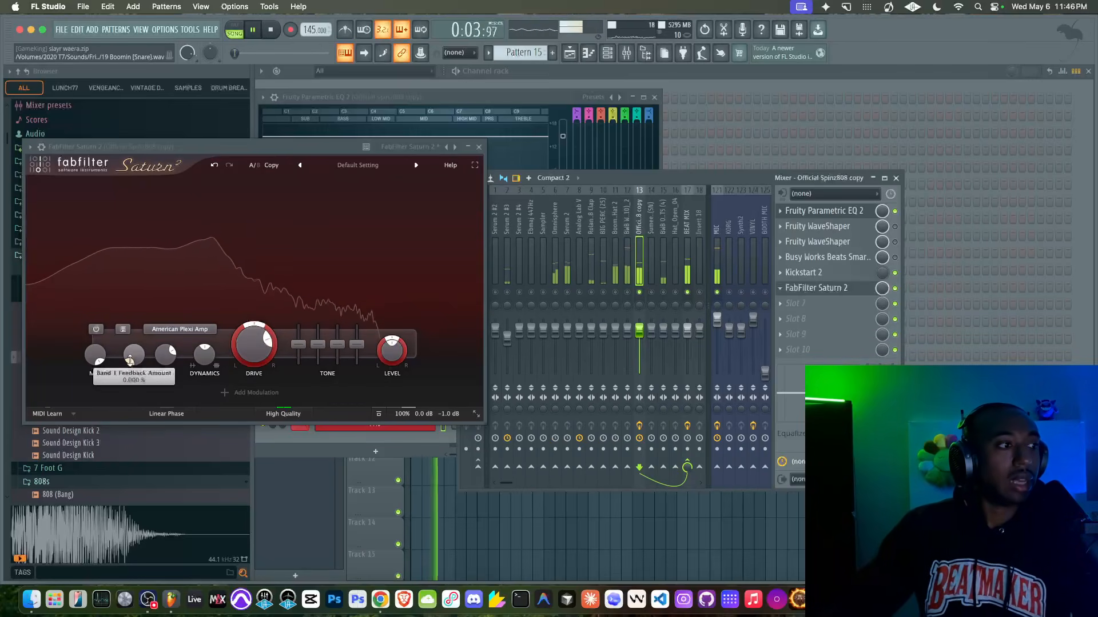
pyautogui.moveTo(134, 358); pyautogui.dragTo(138, 287)
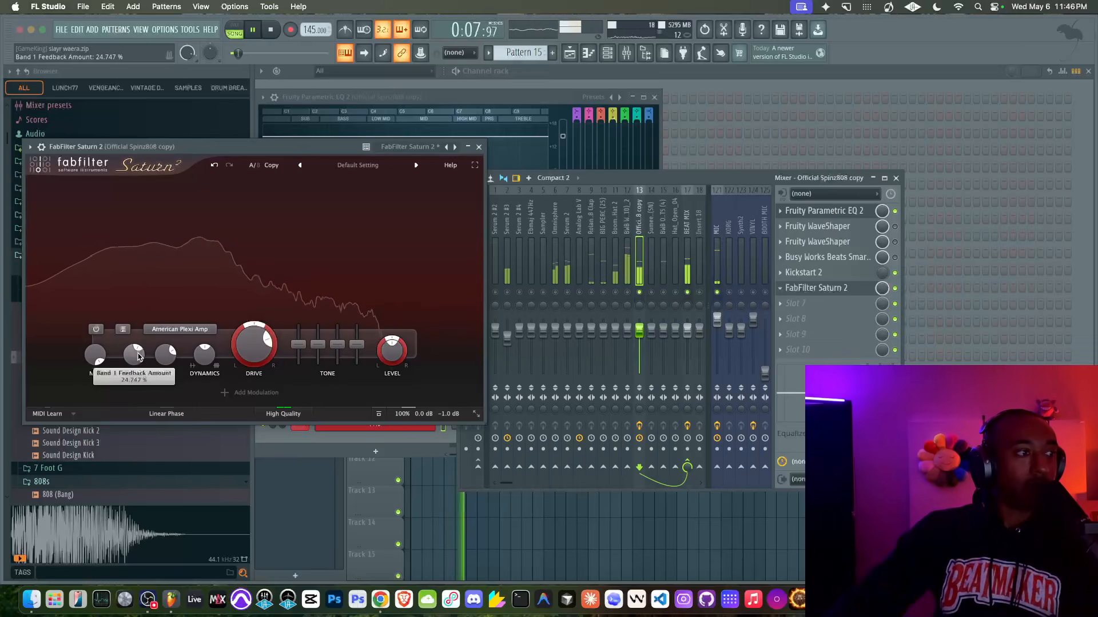
pyautogui.moveTo(137, 356); pyautogui.dragTo(139, 314)
pyautogui.moveTo(164, 357); pyautogui.dragTo(164, 388)
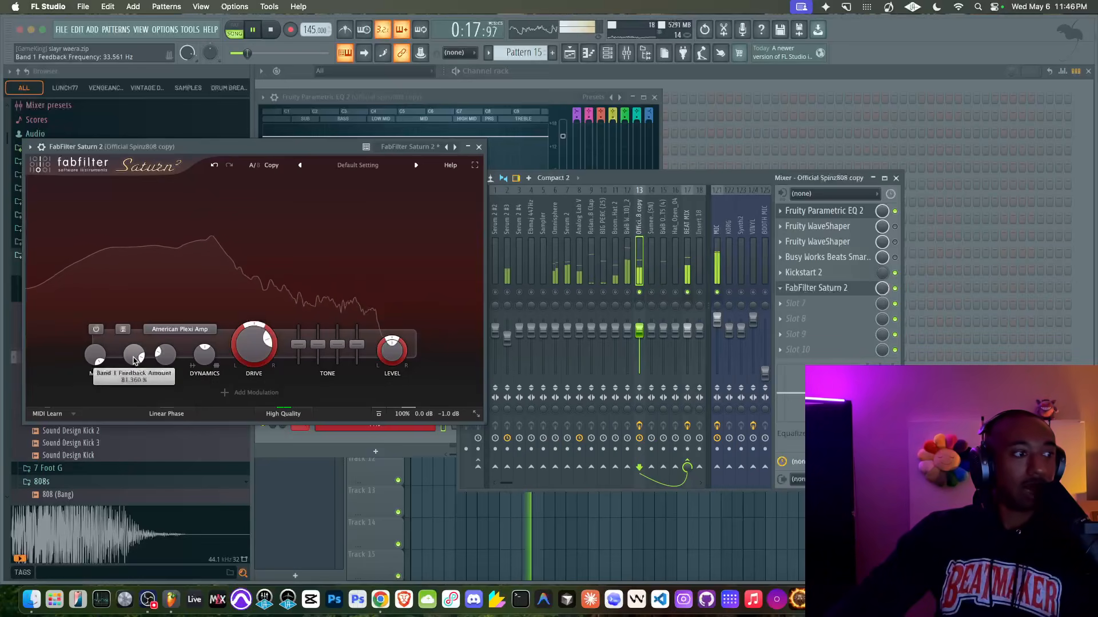
pyautogui.press('space')
pyautogui.press('space')
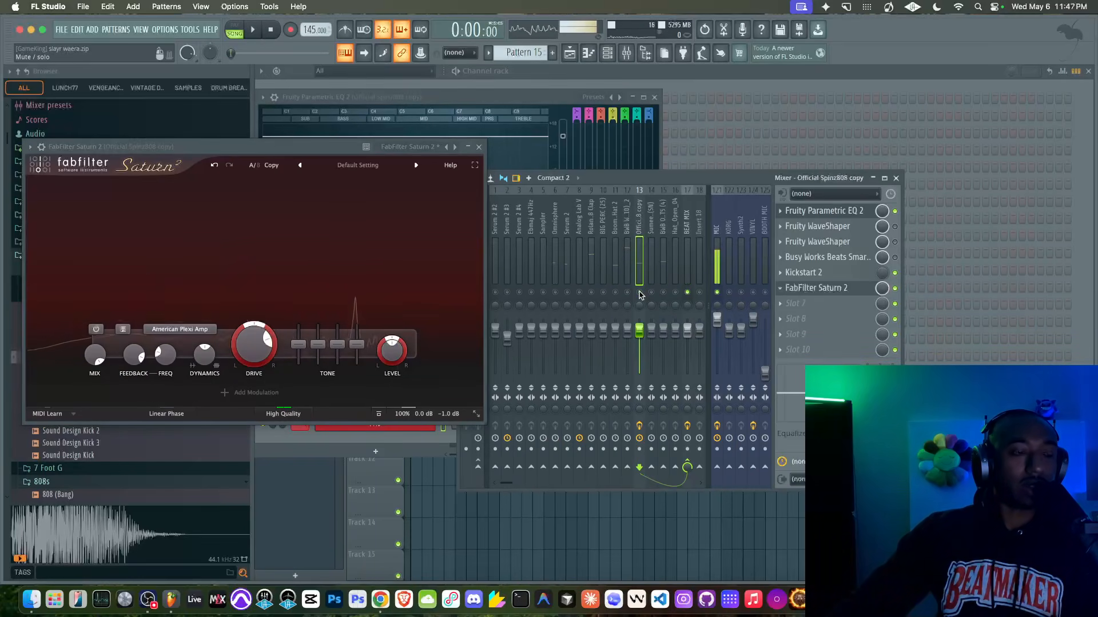
# - Reduce Saturn 2's Feedback amount to about 20.5% and audition the 808 from the start of the song
pyautogui.moveTo(135, 357)
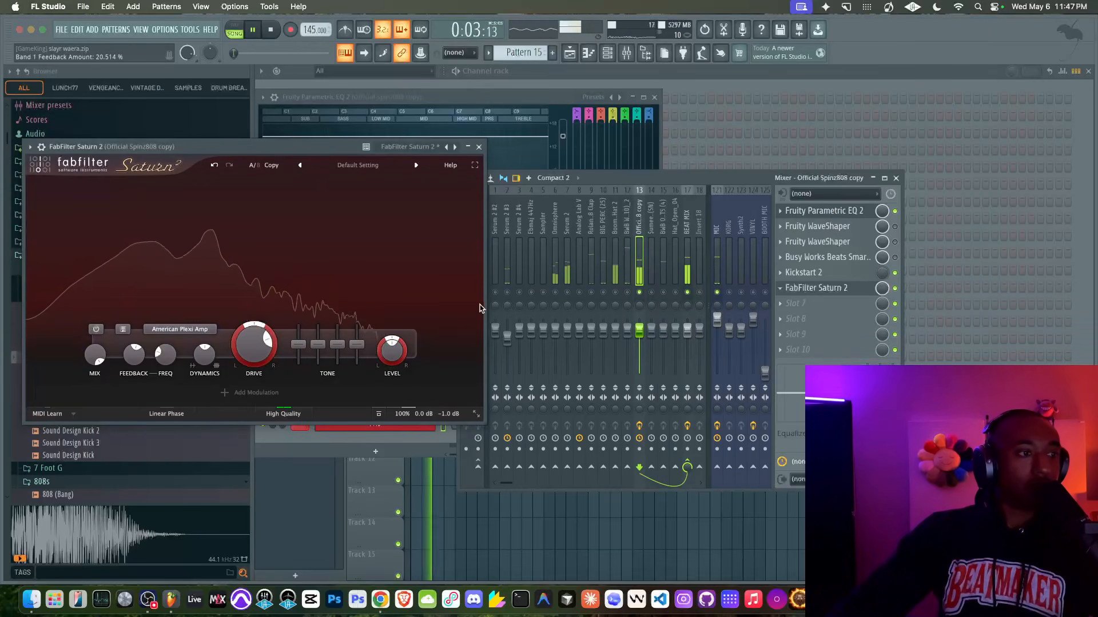
pyautogui.press('space')
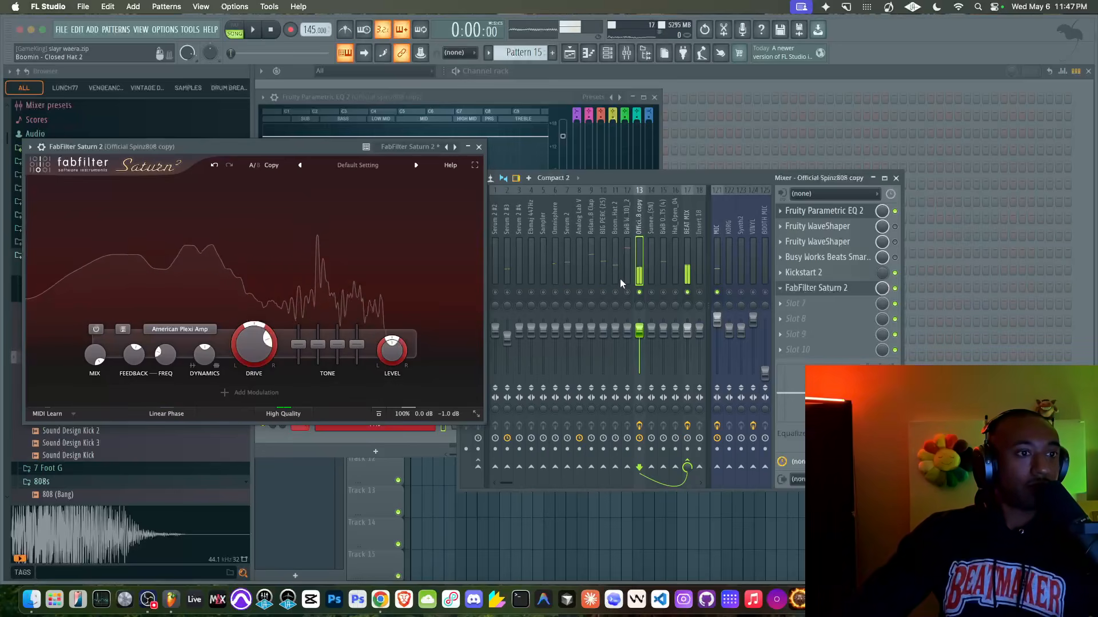
pyautogui.press('space')
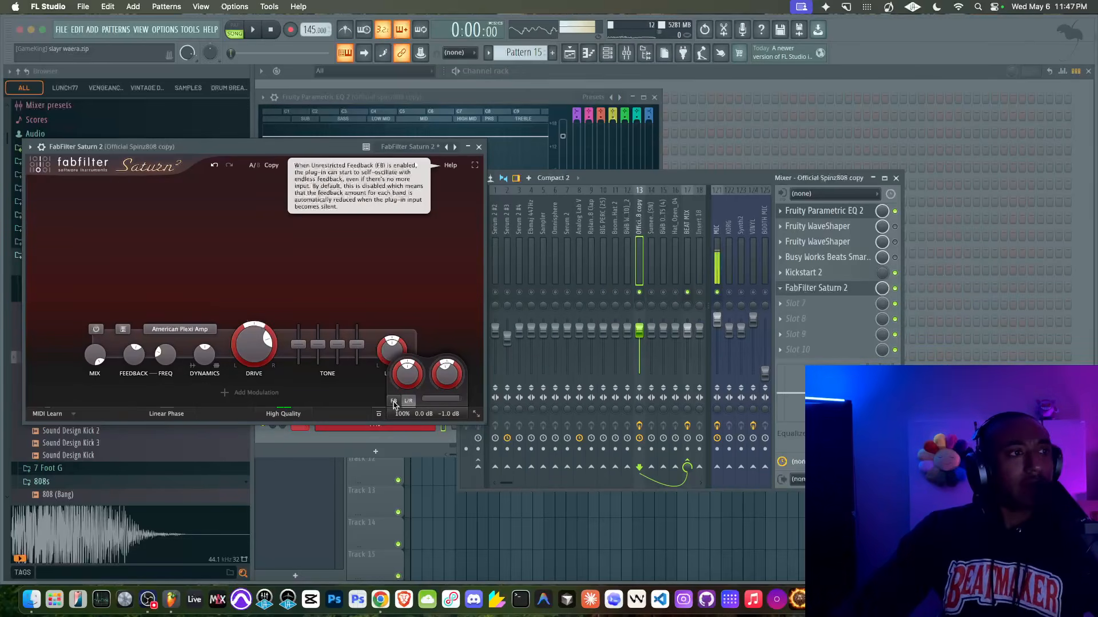
pyautogui.press('space')
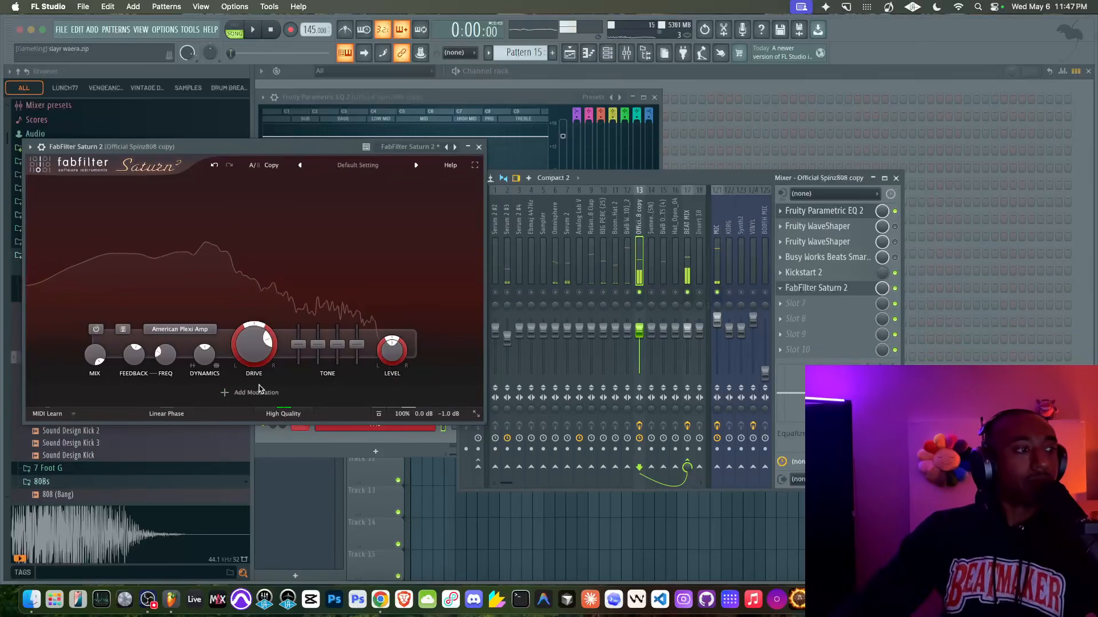
# - Set Saturn 2's Mix to about 51% and lower its Output Gain to about -2.3 dB
pyautogui.click(178, 331)
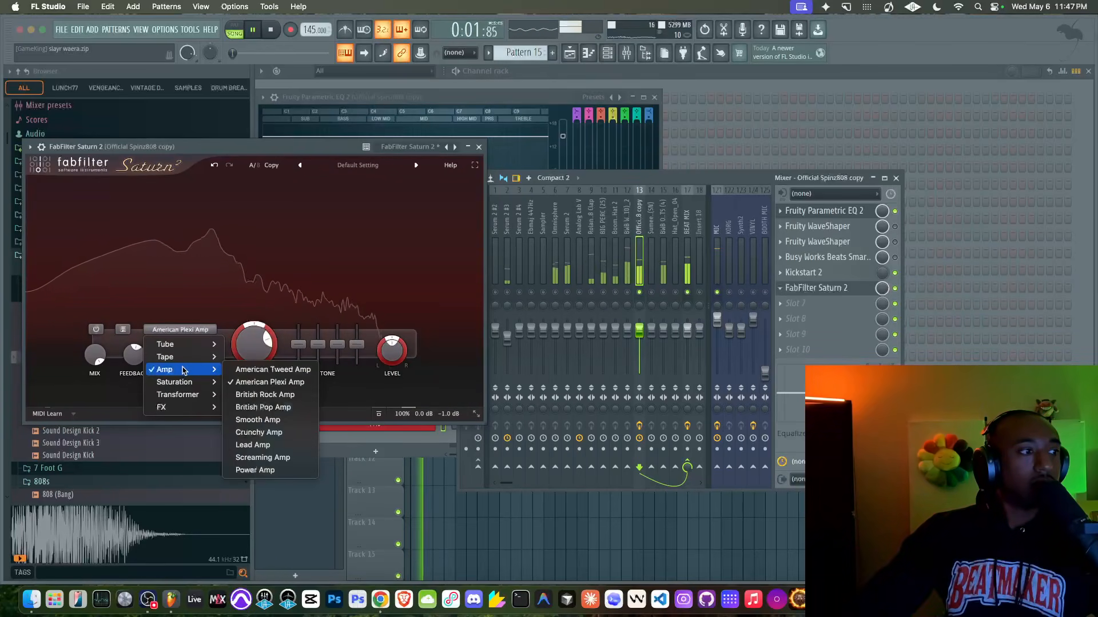
pyautogui.click(67, 374)
pyautogui.moveTo(95, 355); pyautogui.dragTo(99, 427)
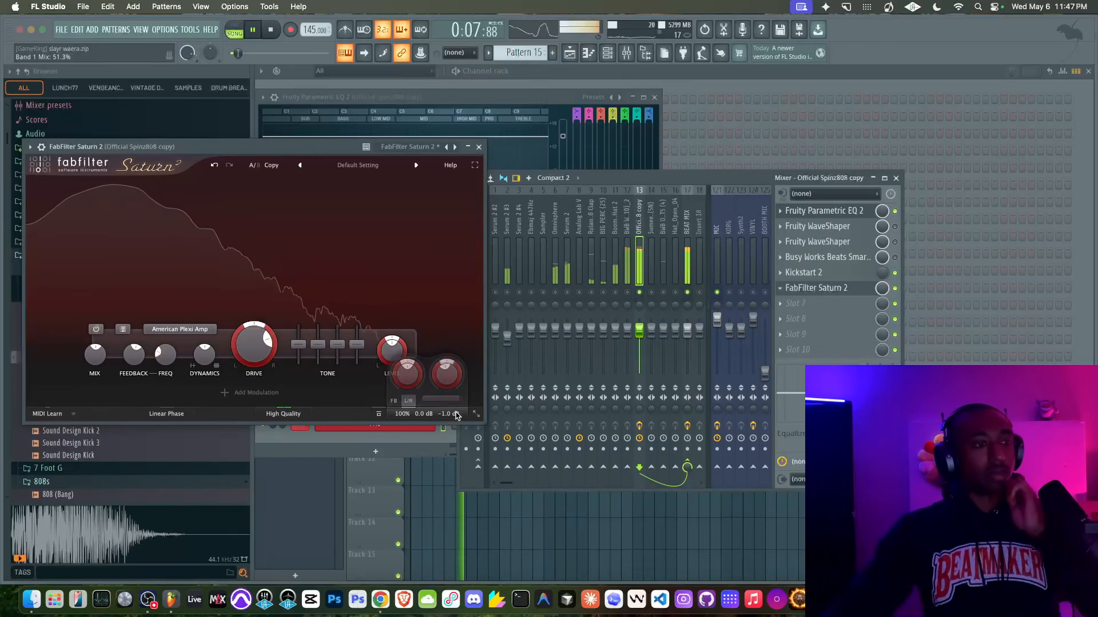
pyautogui.moveTo(443, 389); pyautogui.dragTo(444, 402)
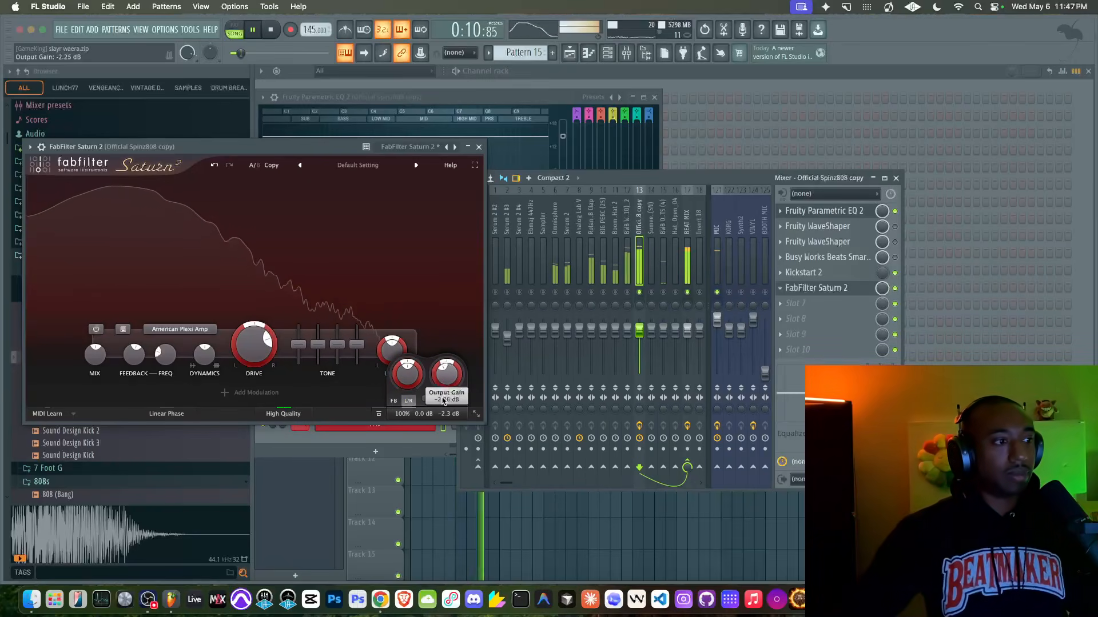
# - Set Saturn 2's distortion style to British Rock Amp and raise its Drive to 88.1%
pyautogui.click(181, 332)
pyautogui.moveTo(172, 369)
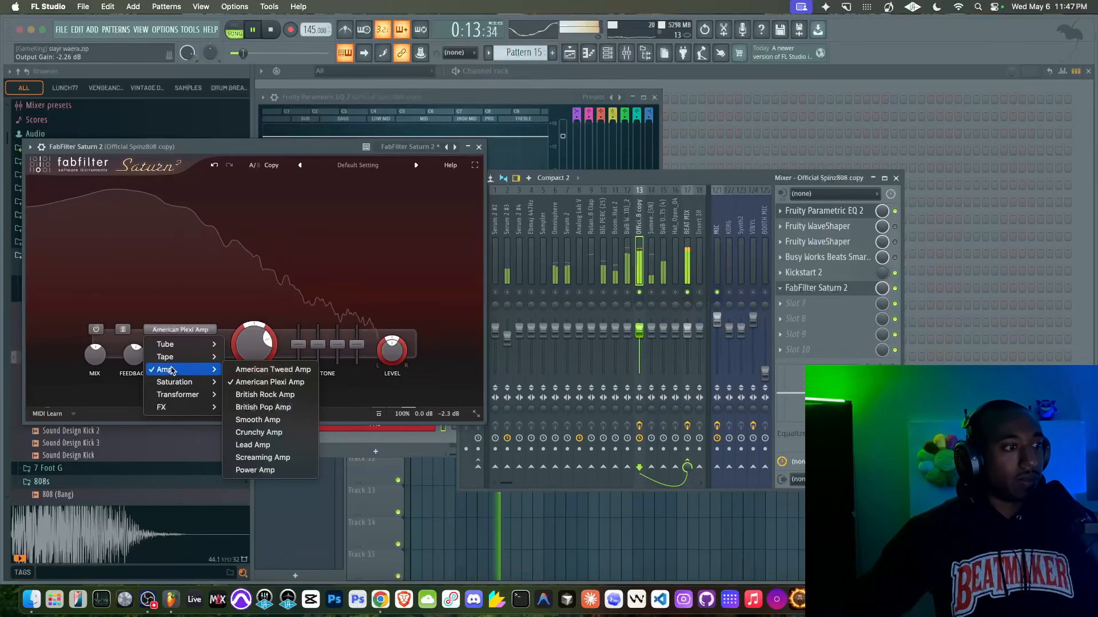
pyautogui.click(256, 395)
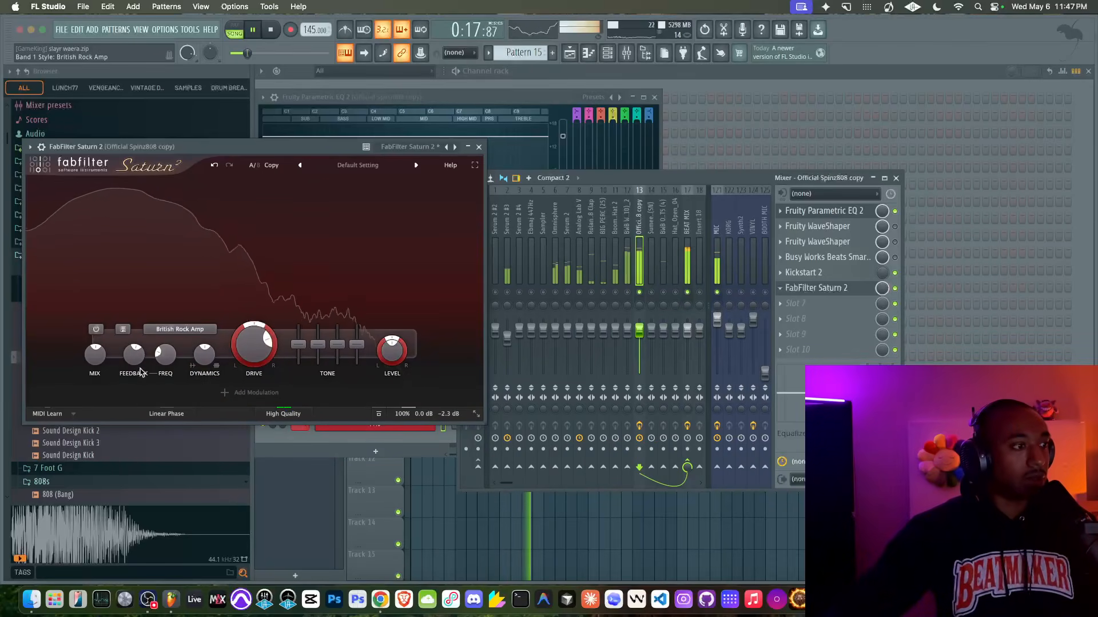
pyautogui.moveTo(255, 353); pyautogui.dragTo(254, 332)
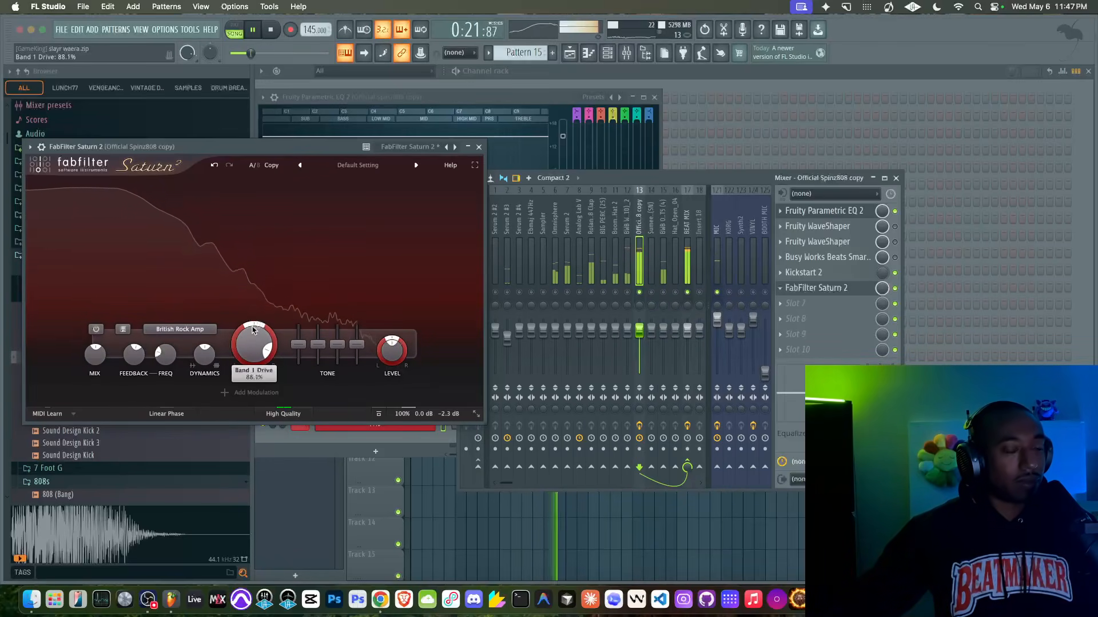
# - Try boosting Saturn 2's Treble and Mid tone bands and reset both to 0 dB
pyautogui.moveTo(338, 344); pyautogui.dragTo(342, 336)
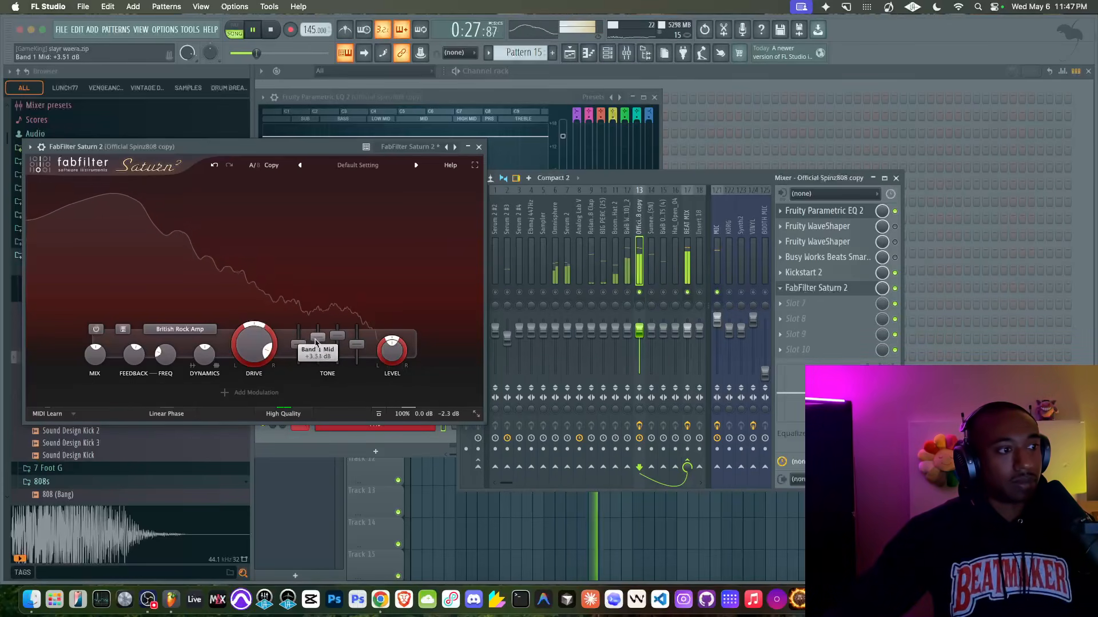
pyautogui.doubleClick(317, 342)
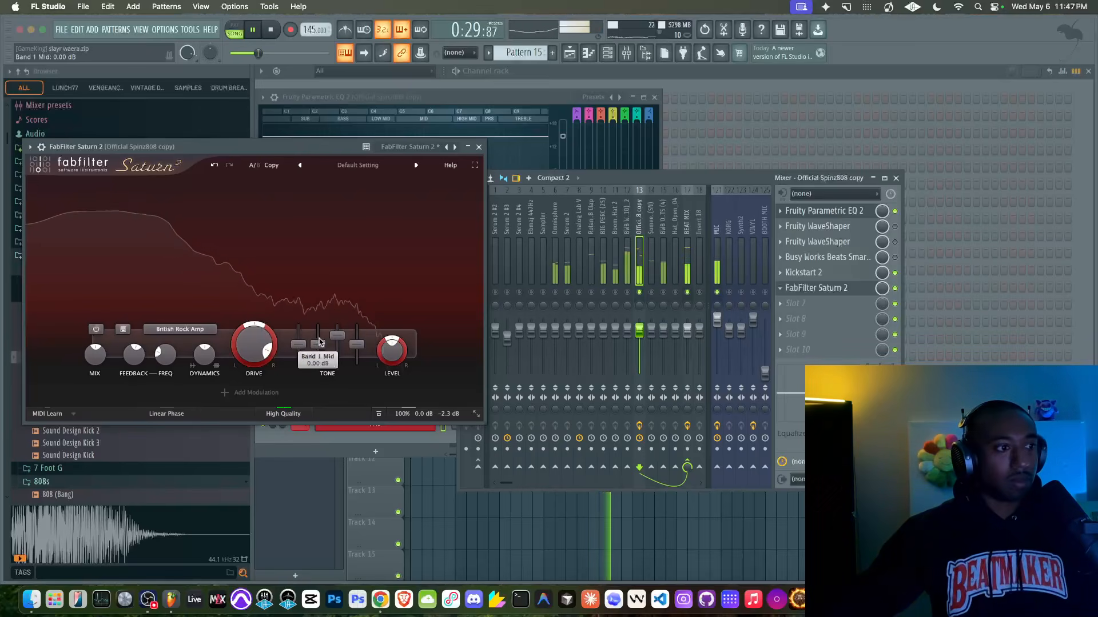
pyautogui.doubleClick(336, 339)
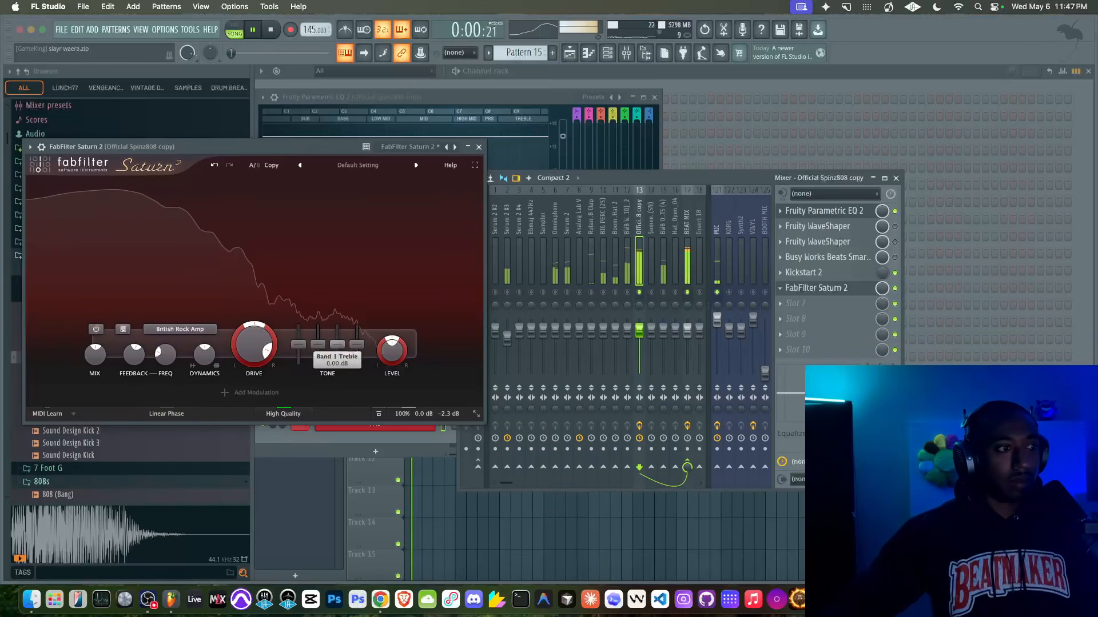
# - Set Saturn 2's distortion style to British Pop Amp and adjust its Drive to about 88%
pyautogui.click(181, 330)
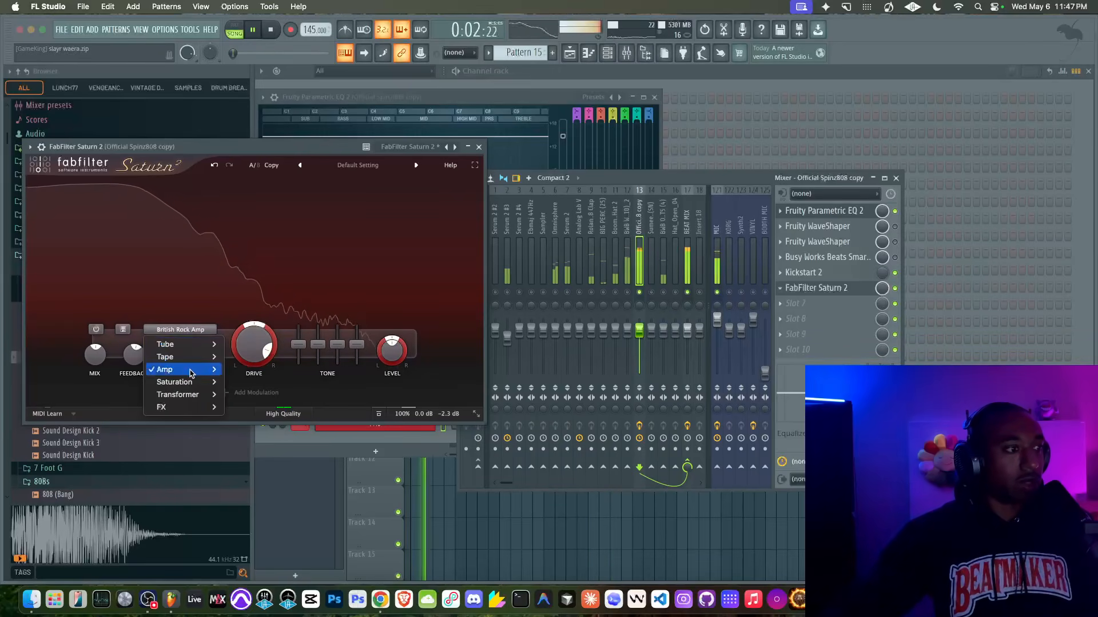
pyautogui.moveTo(189, 370)
pyautogui.click(263, 407)
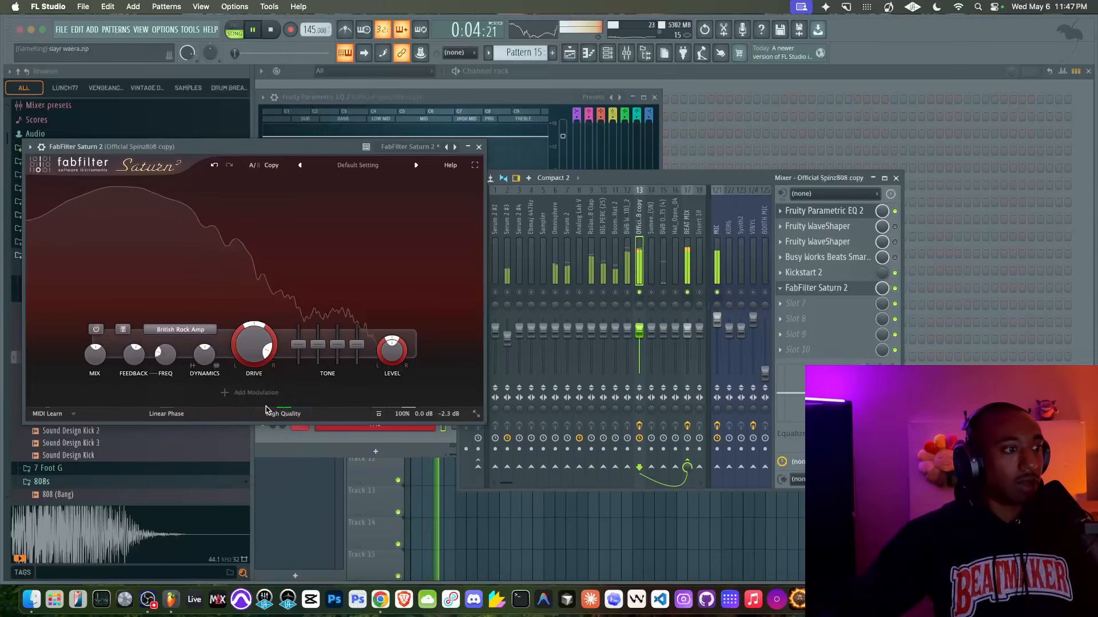
pyautogui.moveTo(247, 344); pyautogui.dragTo(246, 345)
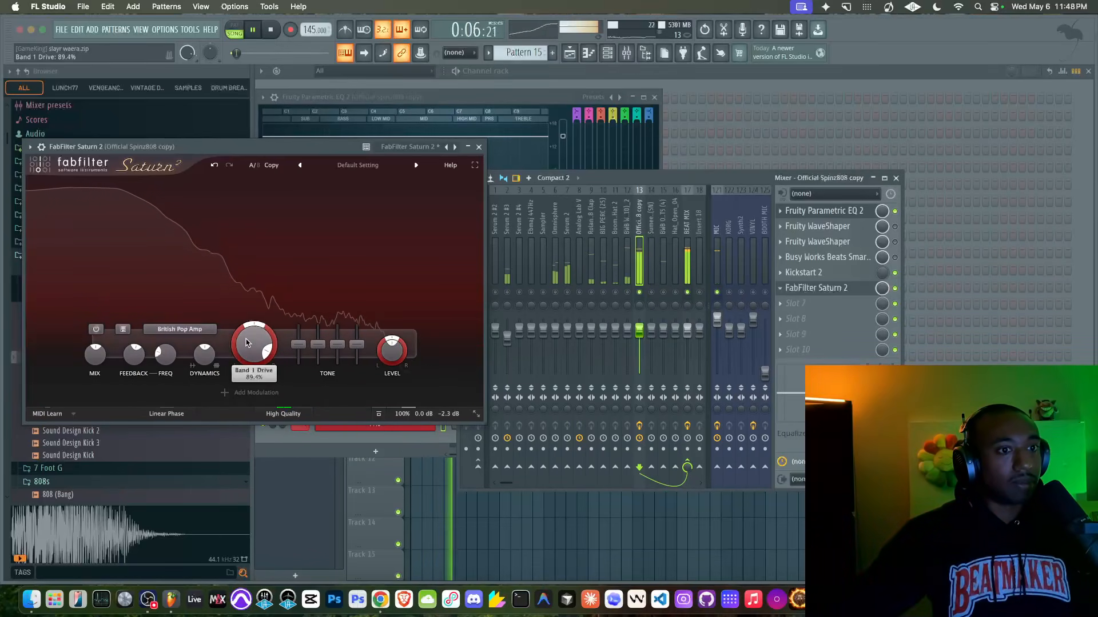
# - Set Saturn 2's distortion style to Smooth Amp, reduce its Drive below 58% and stop playback
pyautogui.click(181, 330)
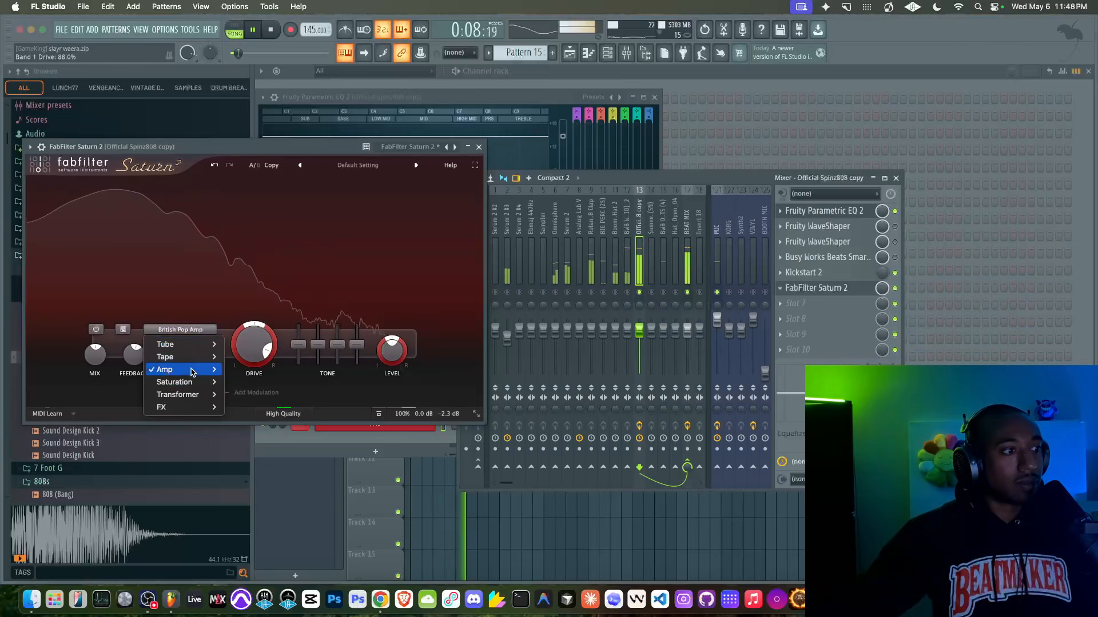
pyautogui.moveTo(172, 370)
pyautogui.click(263, 419)
pyautogui.moveTo(250, 341)
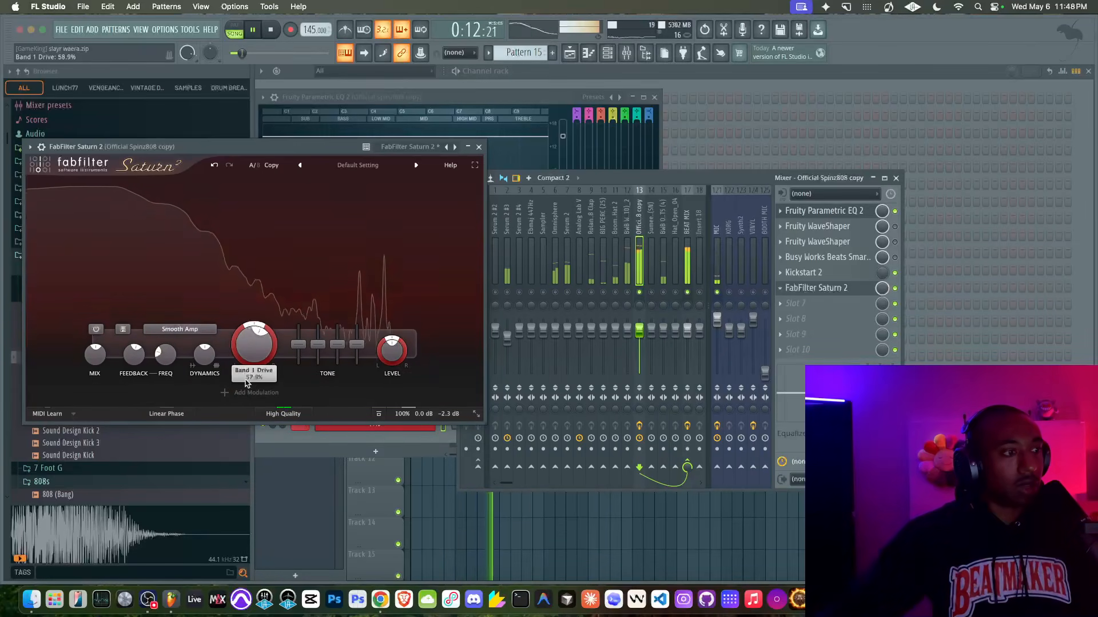
pyautogui.press('space')
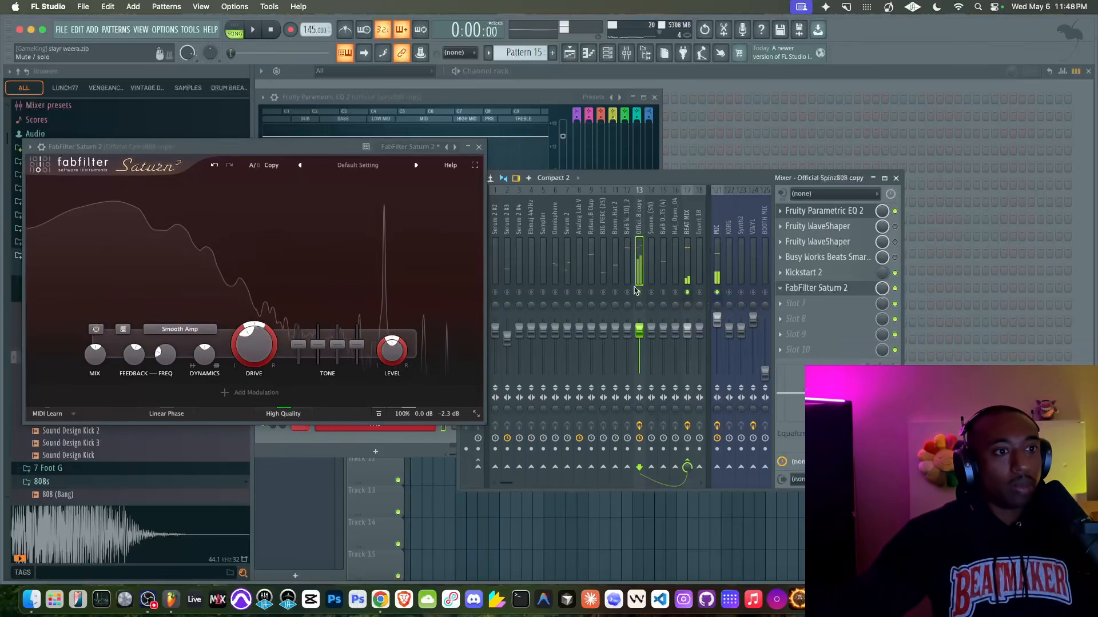
# - Turn Saturn 2's Feedback down to its minimum and set Drive to 69.7% while auditioning the 808
pyautogui.moveTo(134, 356); pyautogui.dragTo(145, 538)
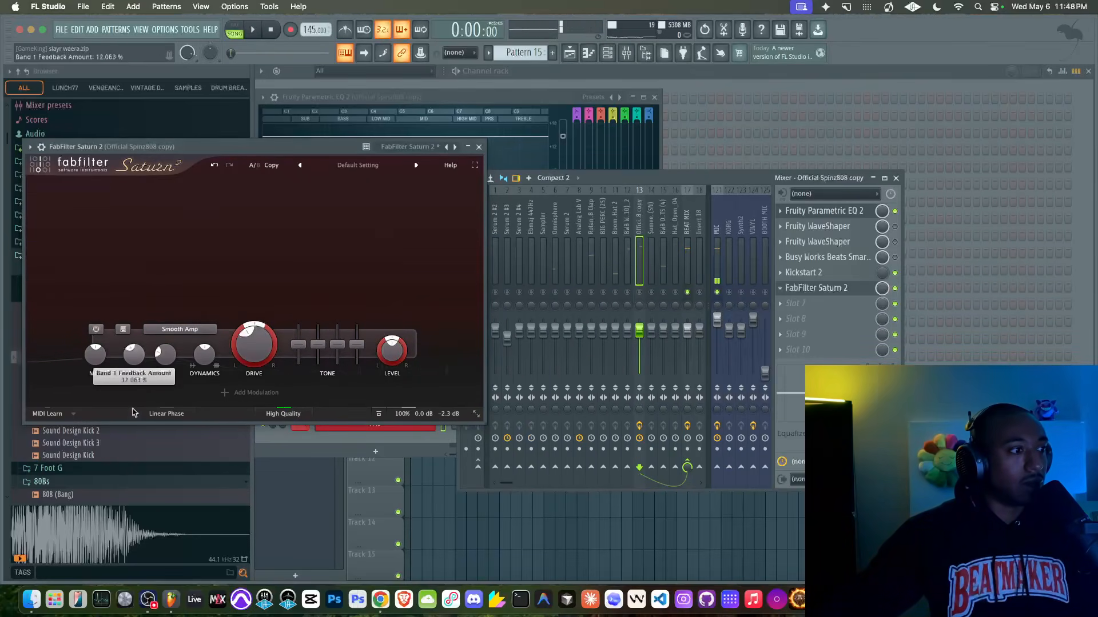
pyautogui.press('space')
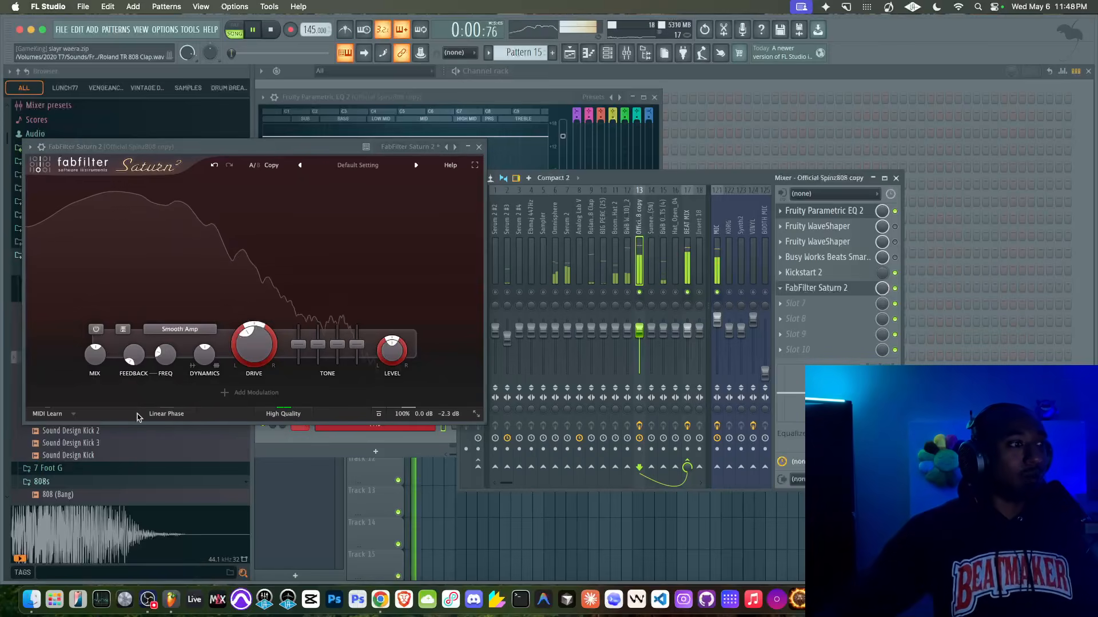
pyautogui.moveTo(262, 350)
pyautogui.mouseDown()
pyautogui.moveTo(256, 317)
pyautogui.moveTo(255, 342)
pyautogui.moveTo(255, 331)
pyautogui.mouseUp()
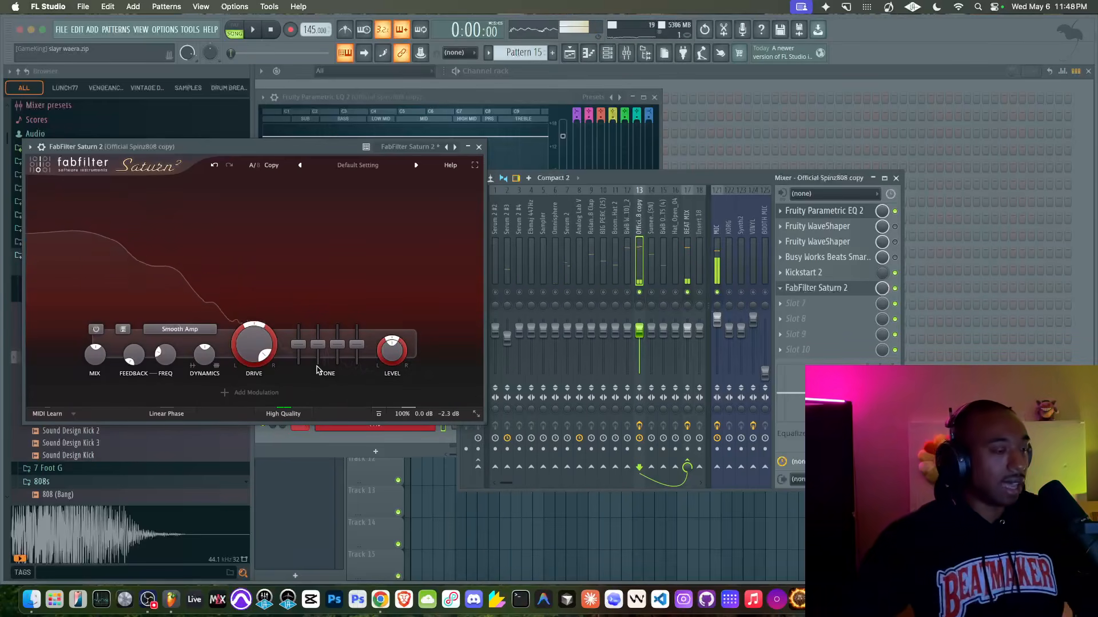
pyautogui.moveTo(252, 365); pyautogui.dragTo(251, 379)
pyautogui.press('space')
# - Set Saturn 2's distortion style to Crunchy Amp and adjust its Drive to 76.4%
pyautogui.click(186, 331)
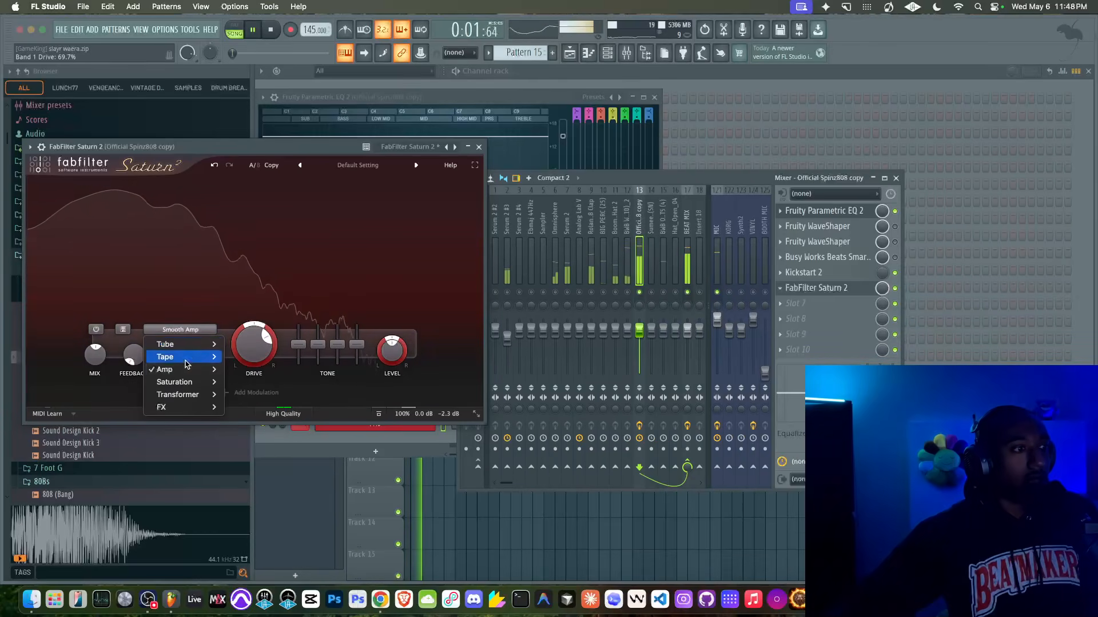
pyautogui.moveTo(171, 369)
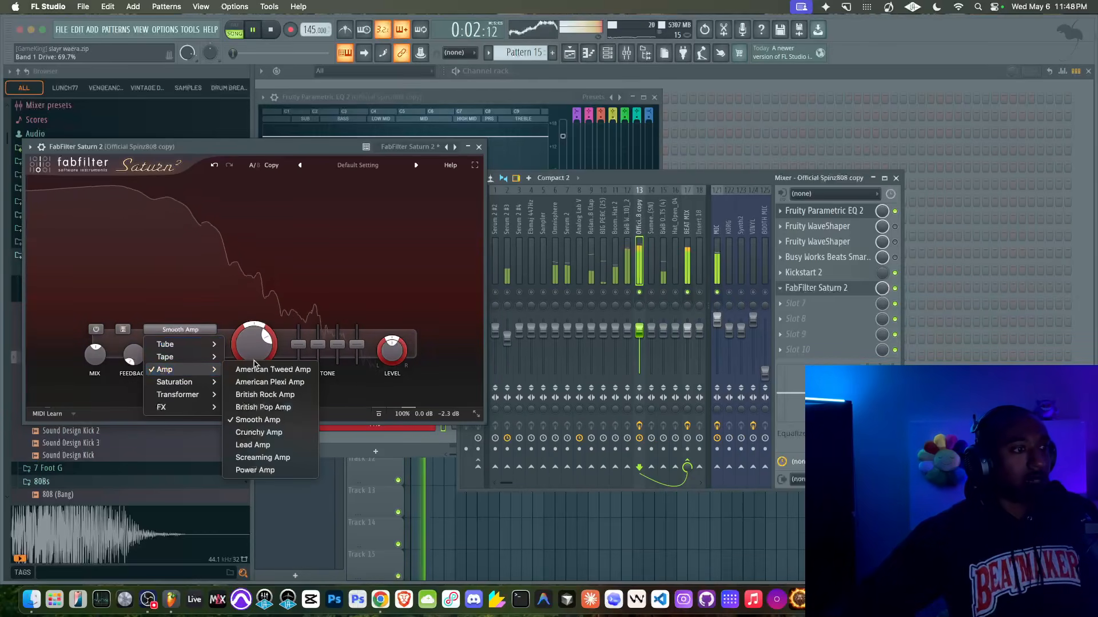
pyautogui.click(259, 433)
pyautogui.moveTo(252, 360); pyautogui.dragTo(247, 375)
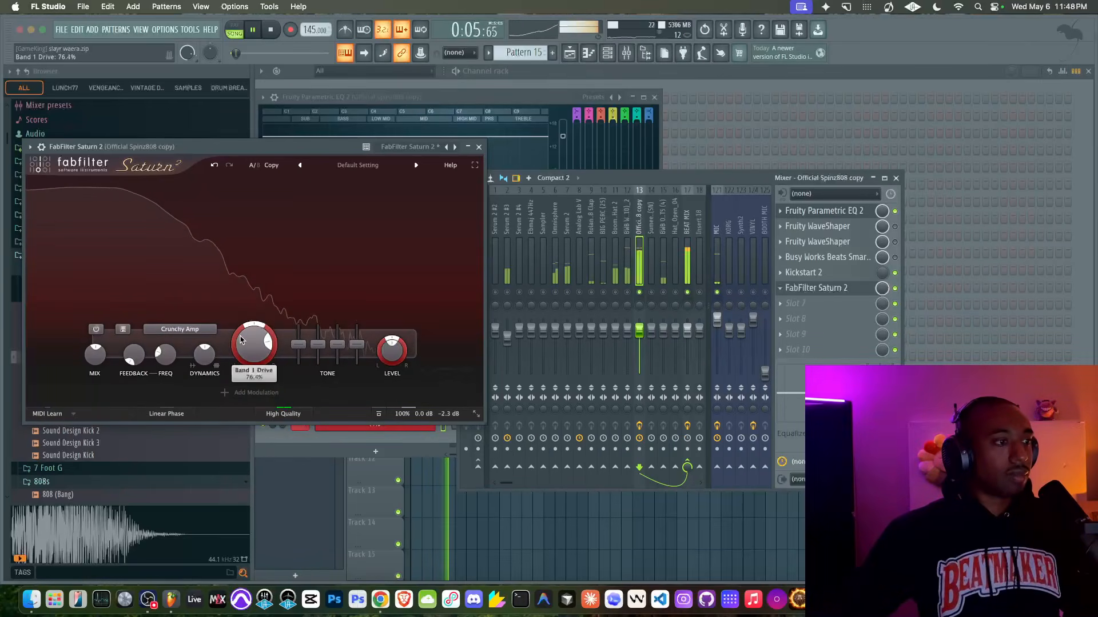
# - Set Saturn 2's distortion style to Lead Amp and adjust its Output Gain to about -1.8 dB
pyautogui.click(180, 329)
pyautogui.moveTo(212, 370)
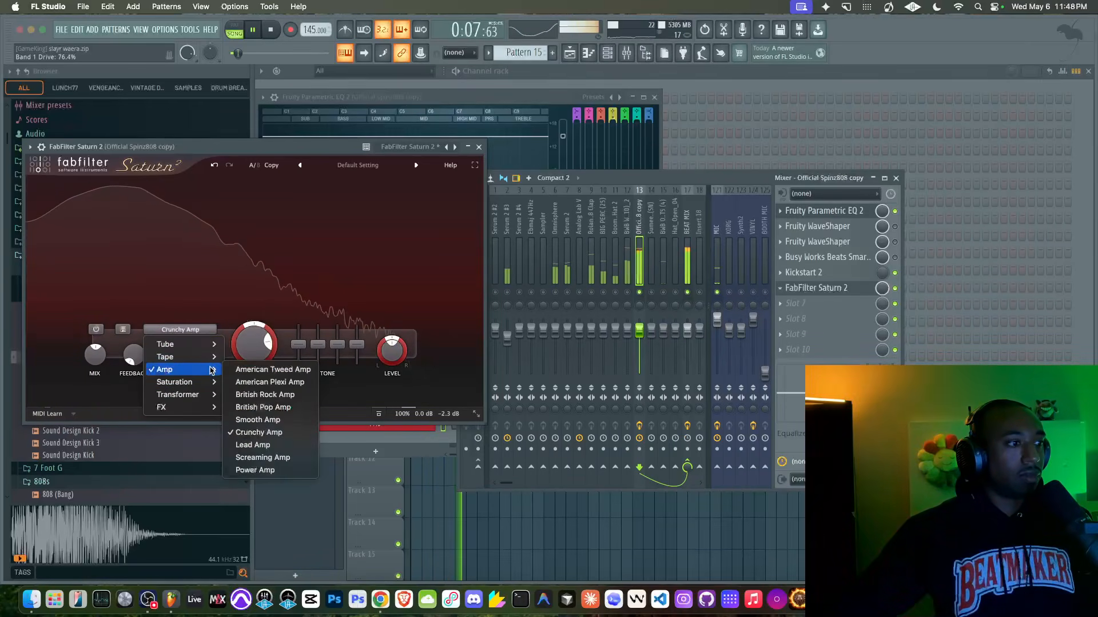
pyautogui.click(260, 444)
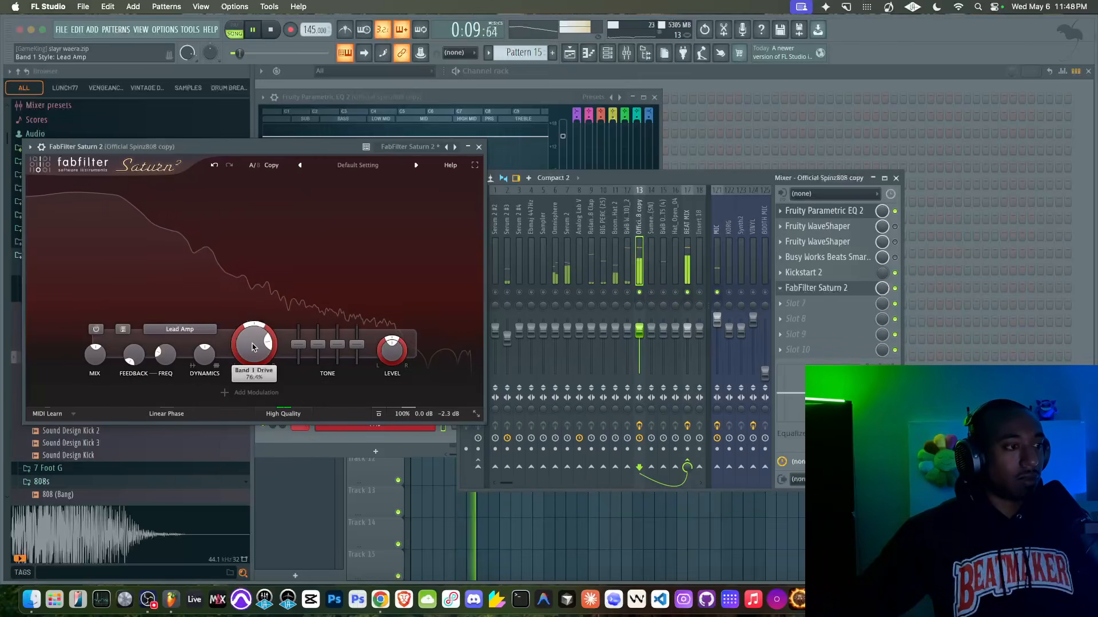
pyautogui.click(450, 415)
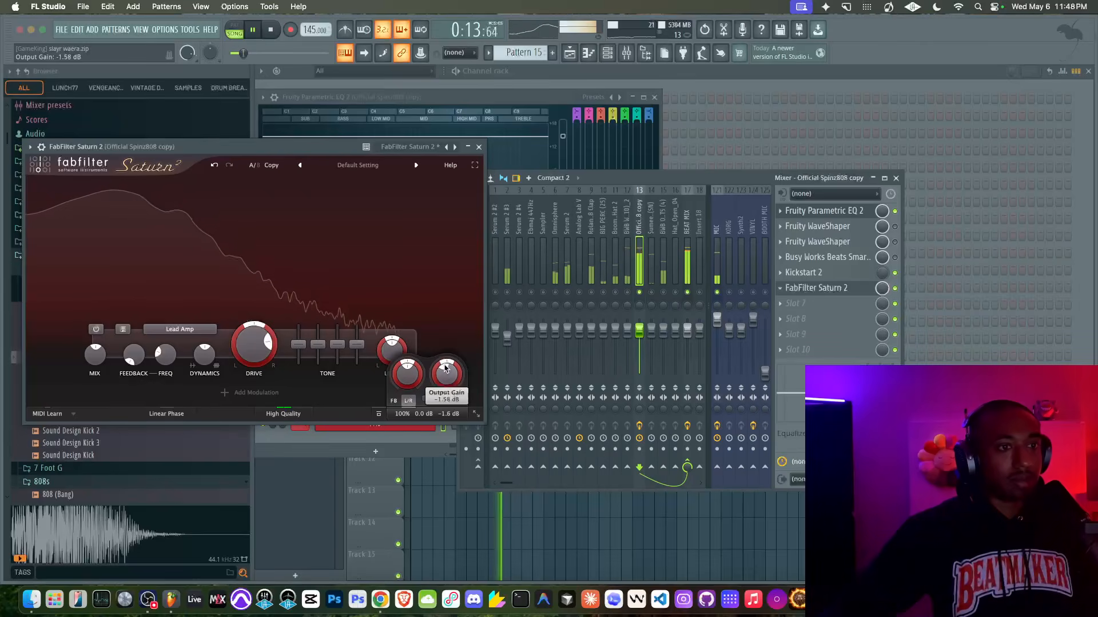
pyautogui.moveTo(445, 365); pyautogui.dragTo(446, 367)
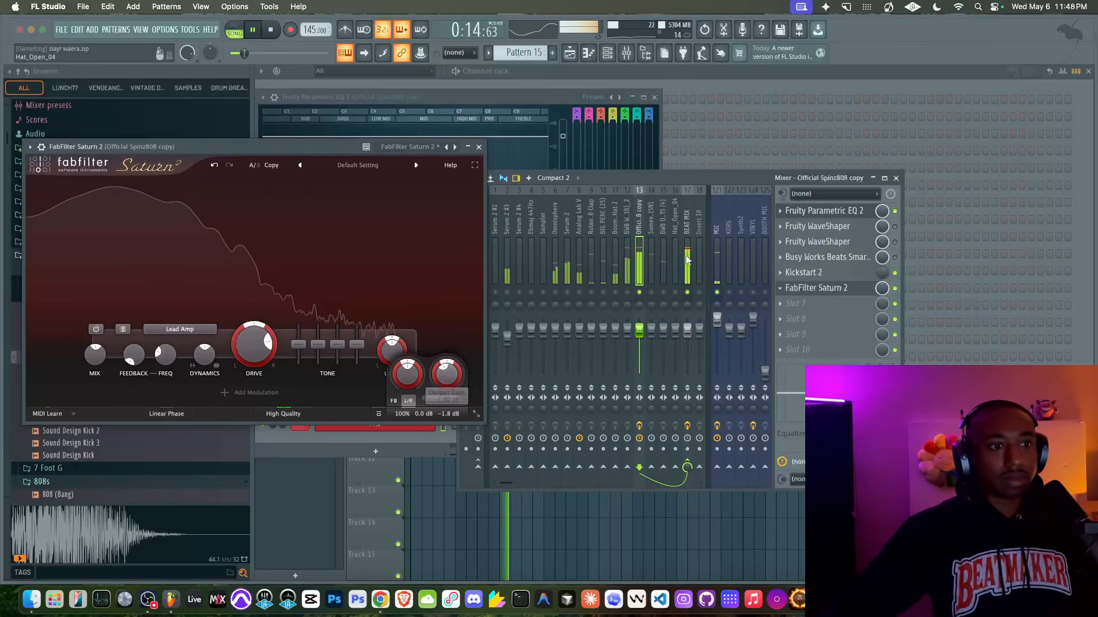
# - Restart the beat and lower Saturn 2's Output Gain to about -4.5 dB, resetting the Output Pan to 0
pyautogui.rightClick(639, 293)
pyautogui.press('space')
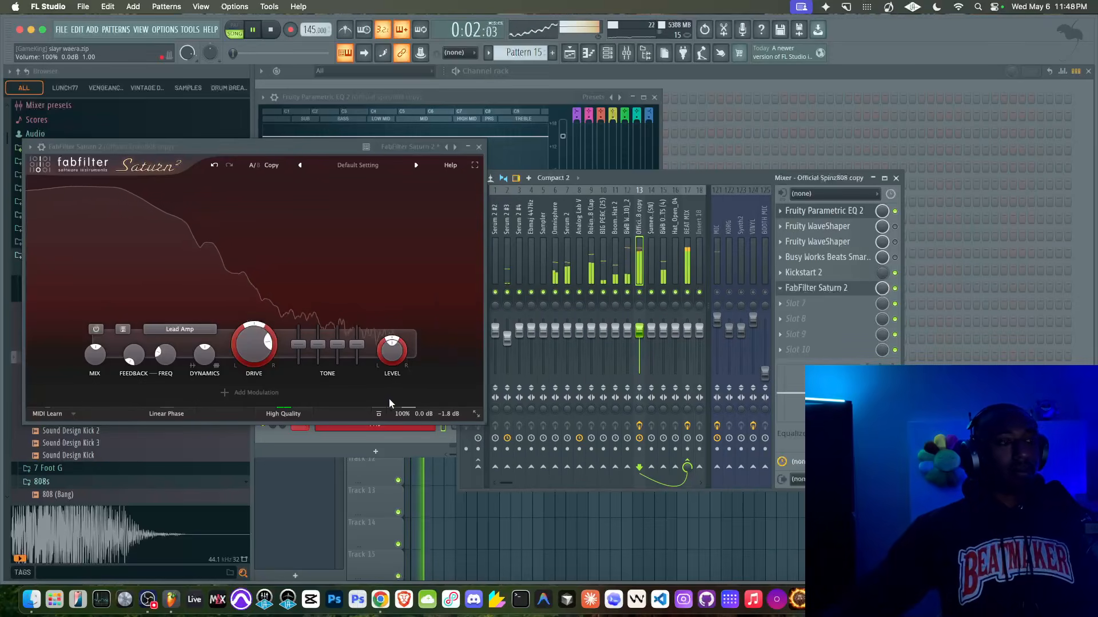
pyautogui.moveTo(451, 413)
pyautogui.moveTo(439, 388); pyautogui.dragTo(437, 384)
pyautogui.doubleClick(438, 384)
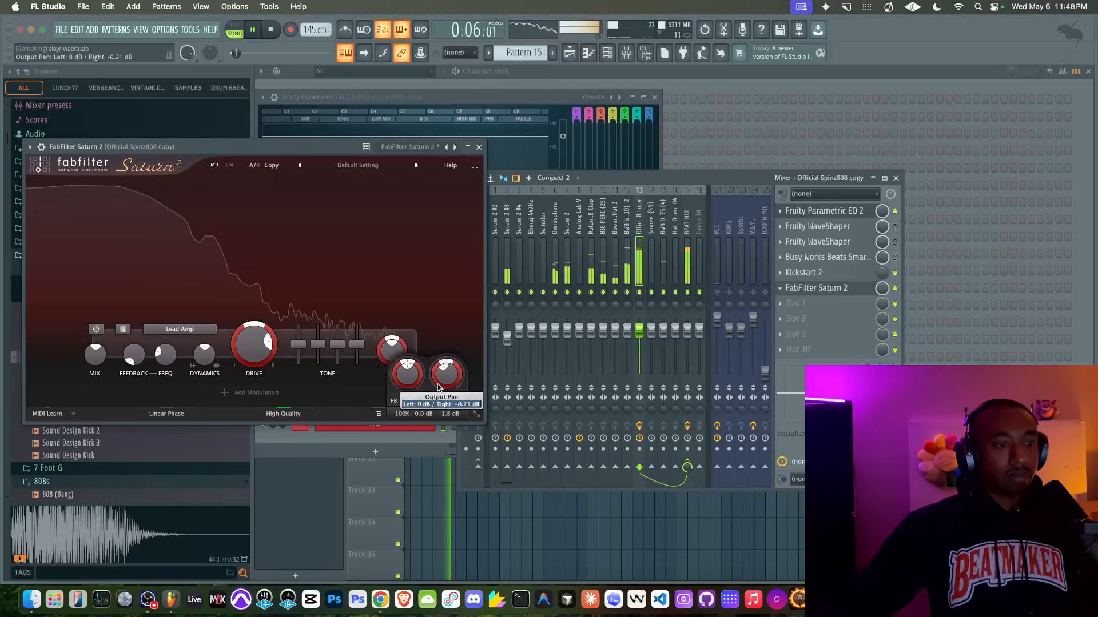
pyautogui.write('0')
pyautogui.press('Return')
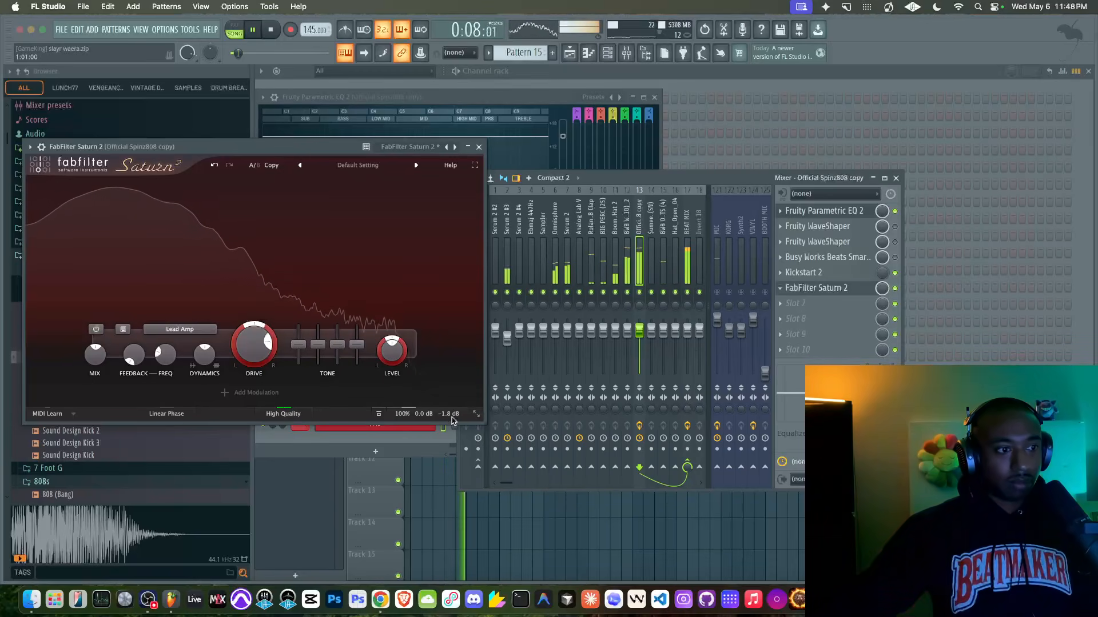
pyautogui.moveTo(447, 399); pyautogui.dragTo(442, 380)
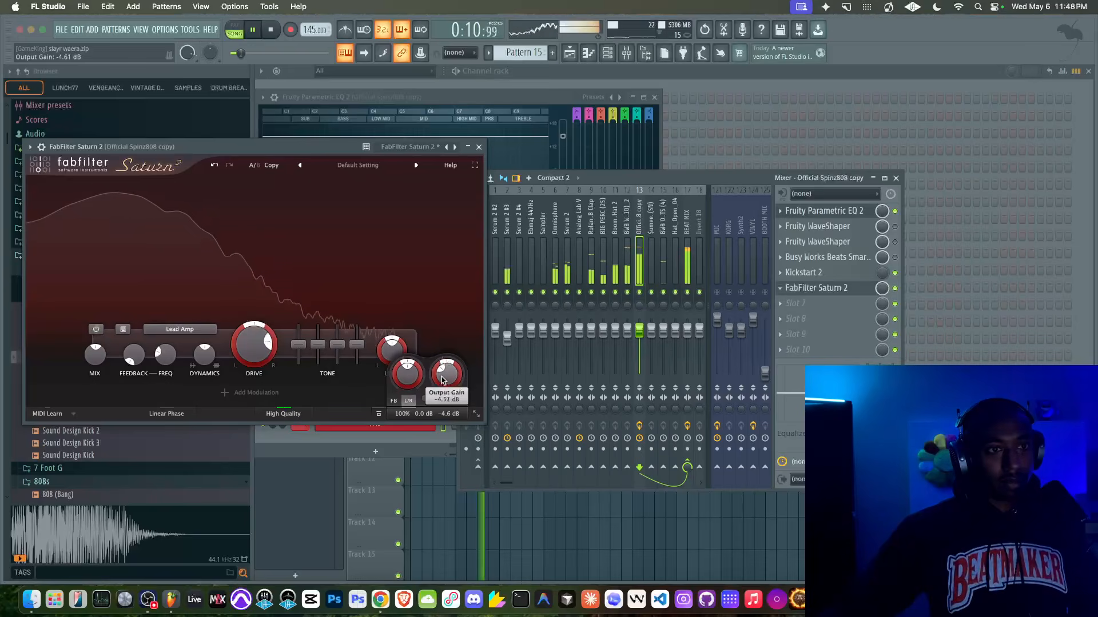
# - Check the BEAT MIX track's effects, return to the 808 copy track to lower its fader slightly, and stop playback
pyautogui.click(686, 224)
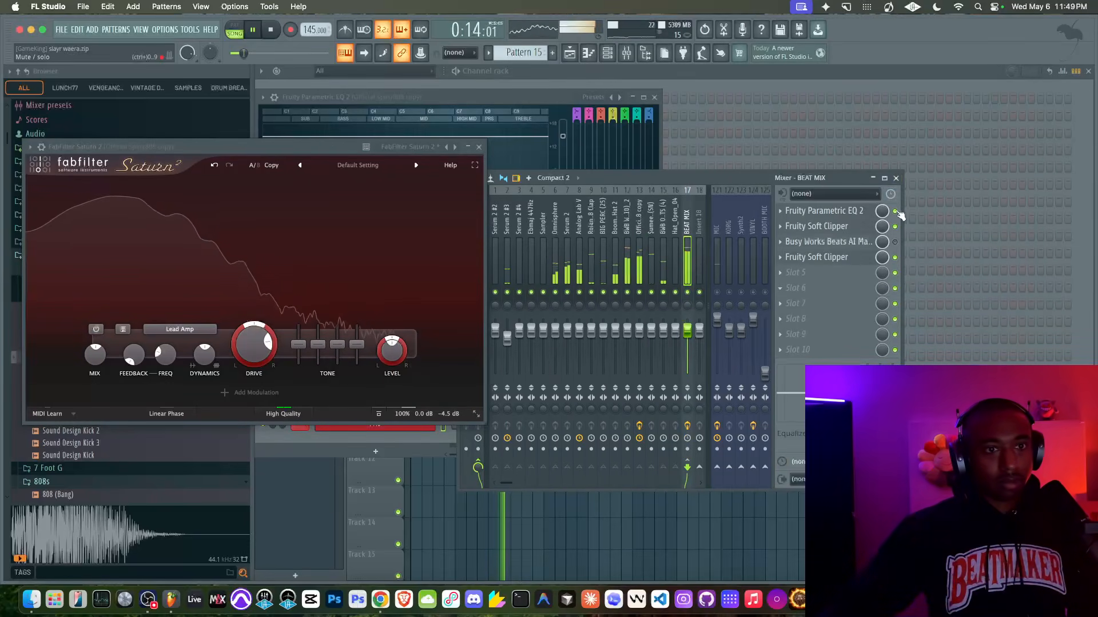
pyautogui.click(641, 314)
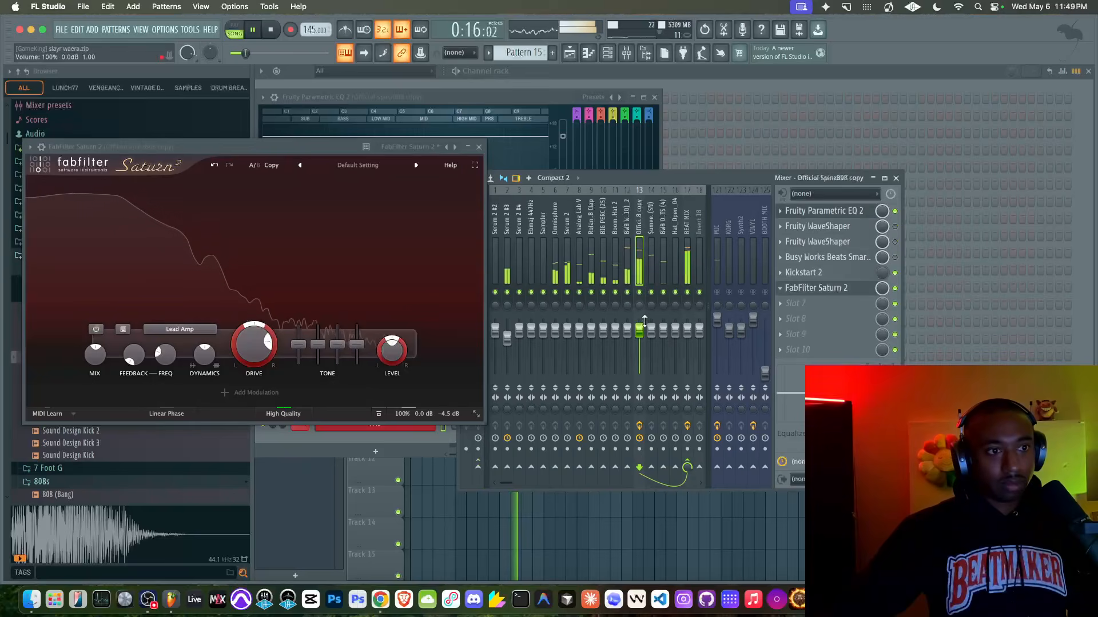
pyautogui.press('space')
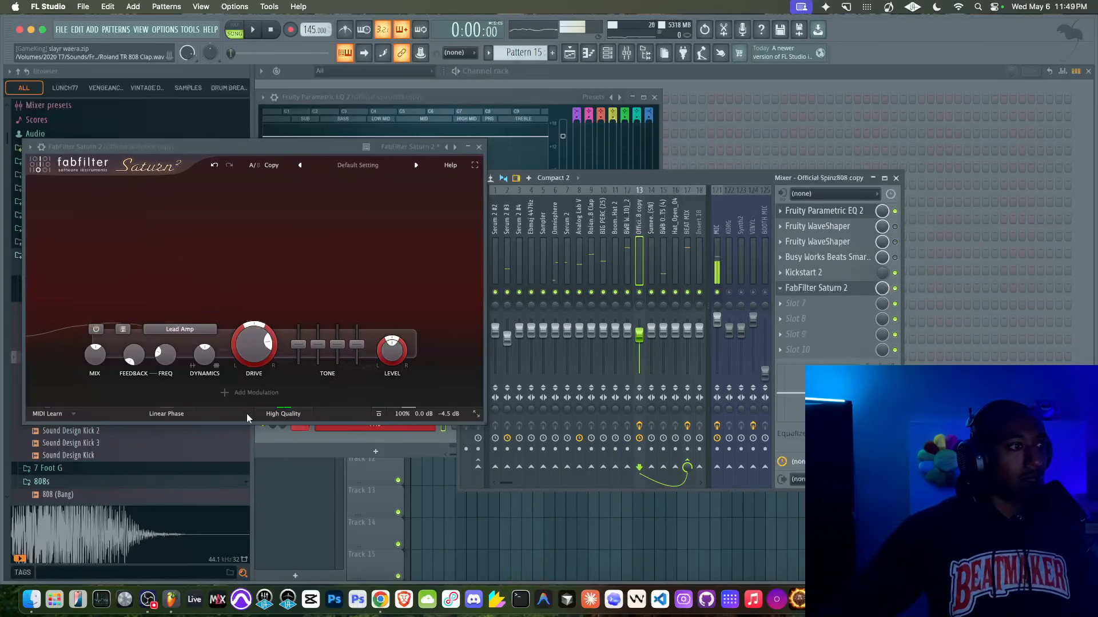
# - Set Saturn 2's distortion style to Screaming Amp and raise Drive to 100% and Mix to maximum while auditioning
pyautogui.click(183, 330)
pyautogui.moveTo(194, 369)
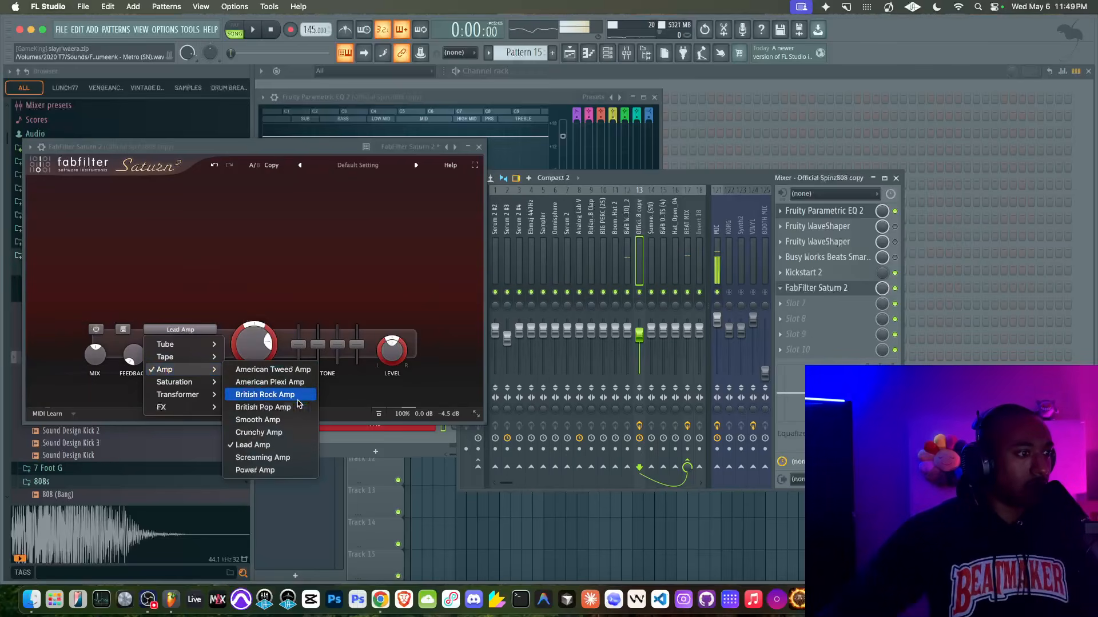
pyautogui.click(269, 458)
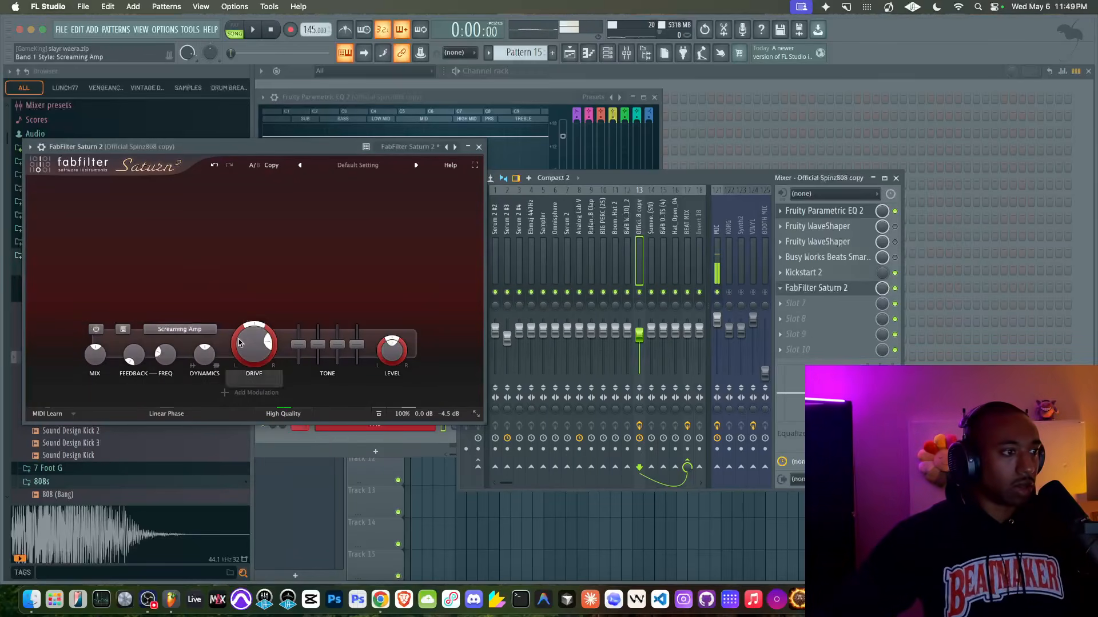
pyautogui.press('space')
pyautogui.moveTo(230, 428); pyautogui.dragTo(219, 297)
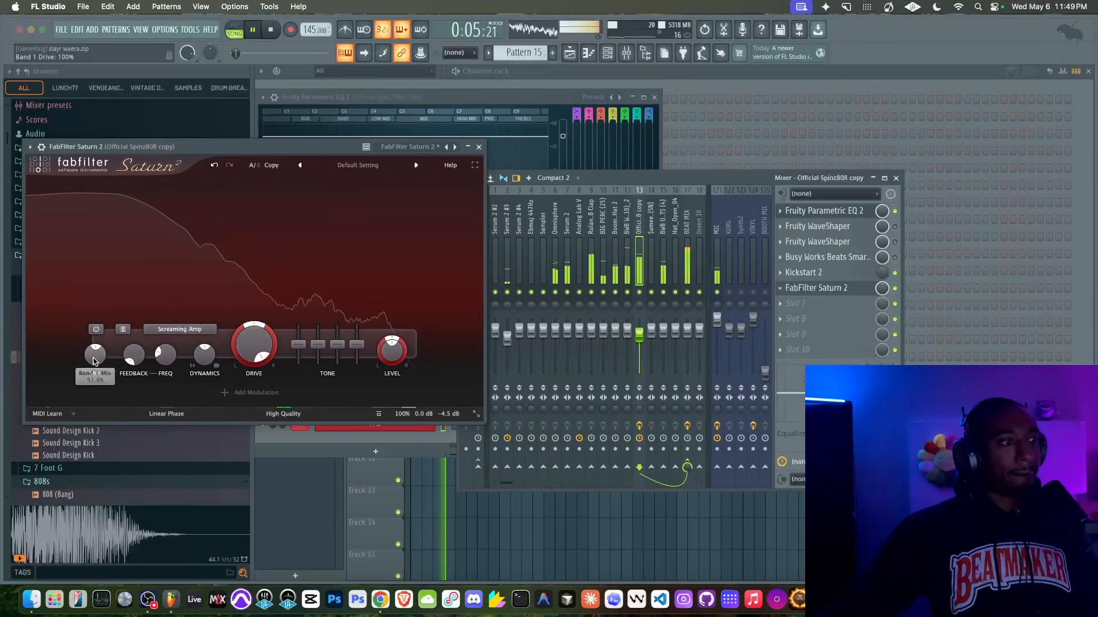
pyautogui.press('space')
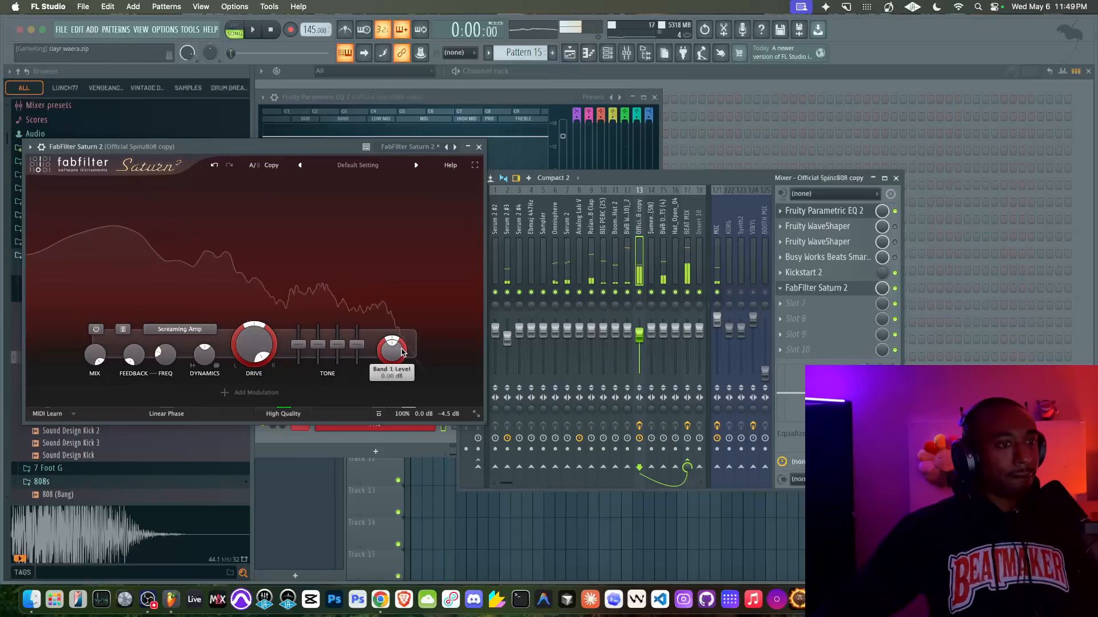
# - Raise Saturn 2's Output Gain to 0 dB while auditioning the Screaming Amp 808, and stop playback
pyautogui.press('space')
pyautogui.moveTo(445, 379)
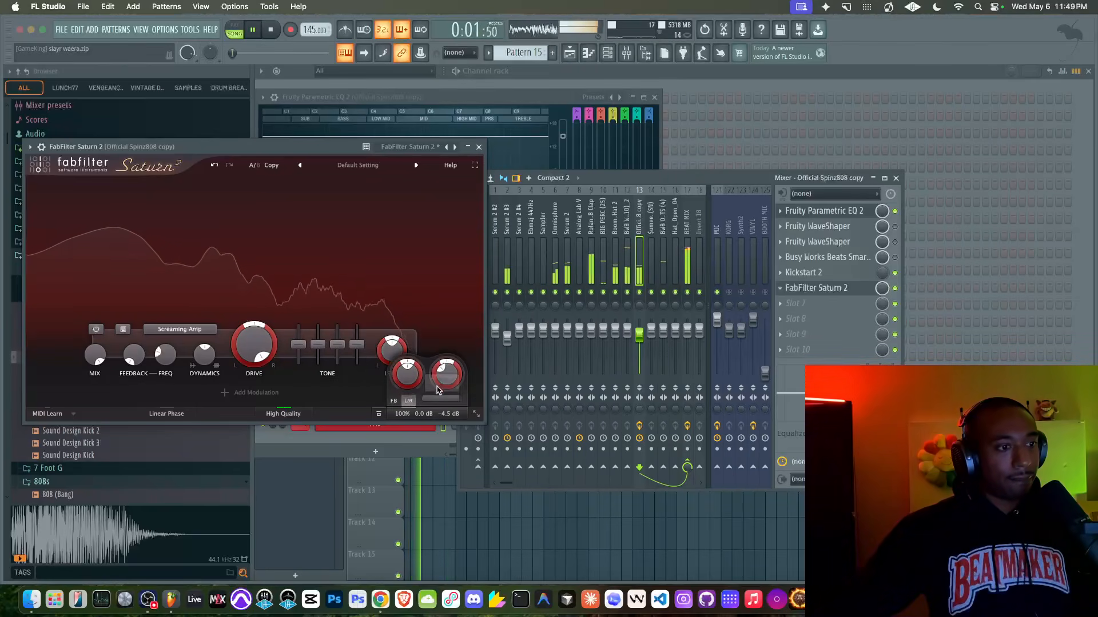
pyautogui.scroll(6, 445, 378)
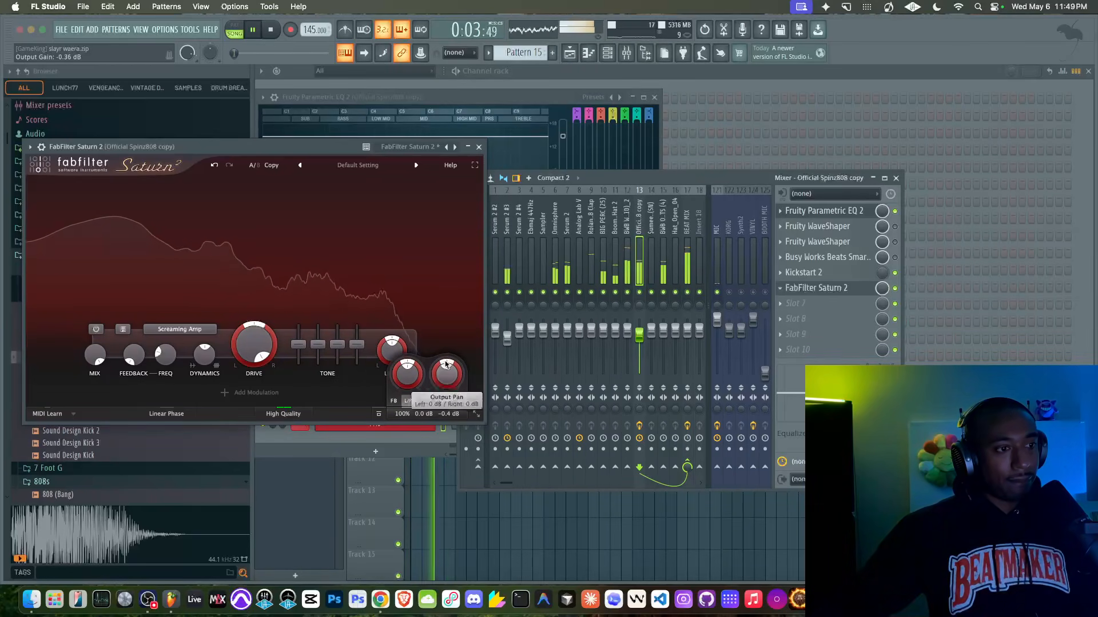
pyautogui.scroll(1, 447, 378)
pyautogui.doubleClick(447, 378)
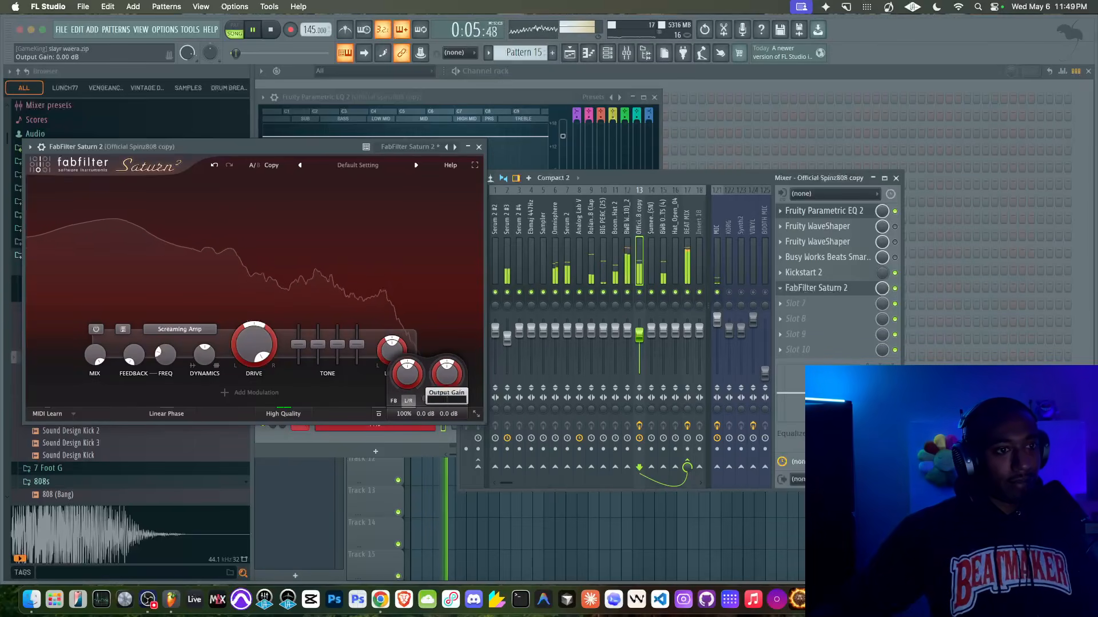
pyautogui.press('space')
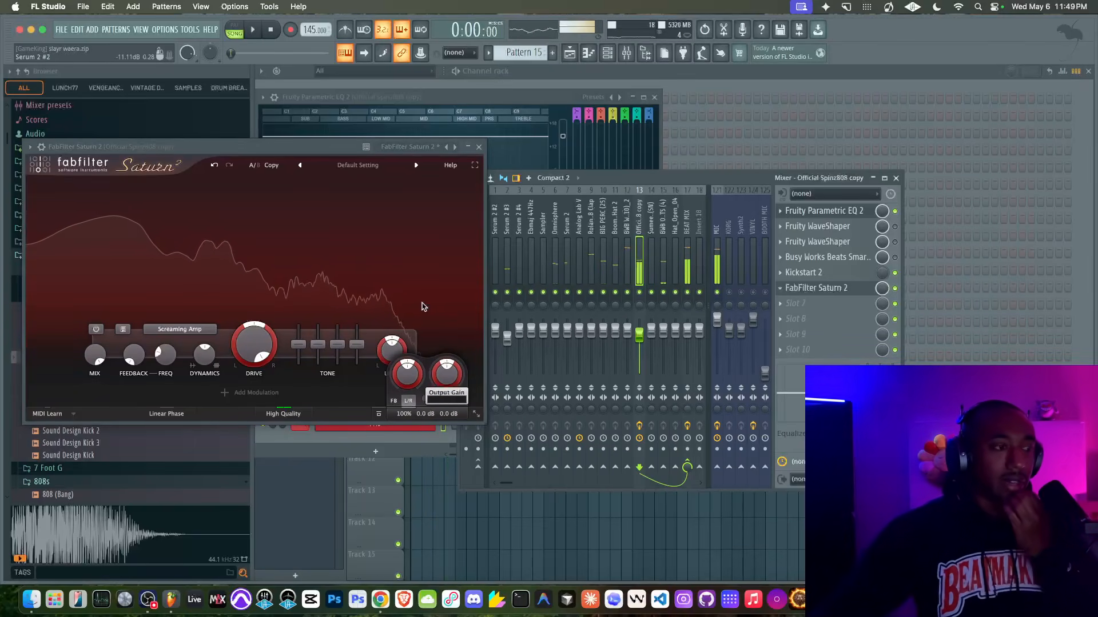
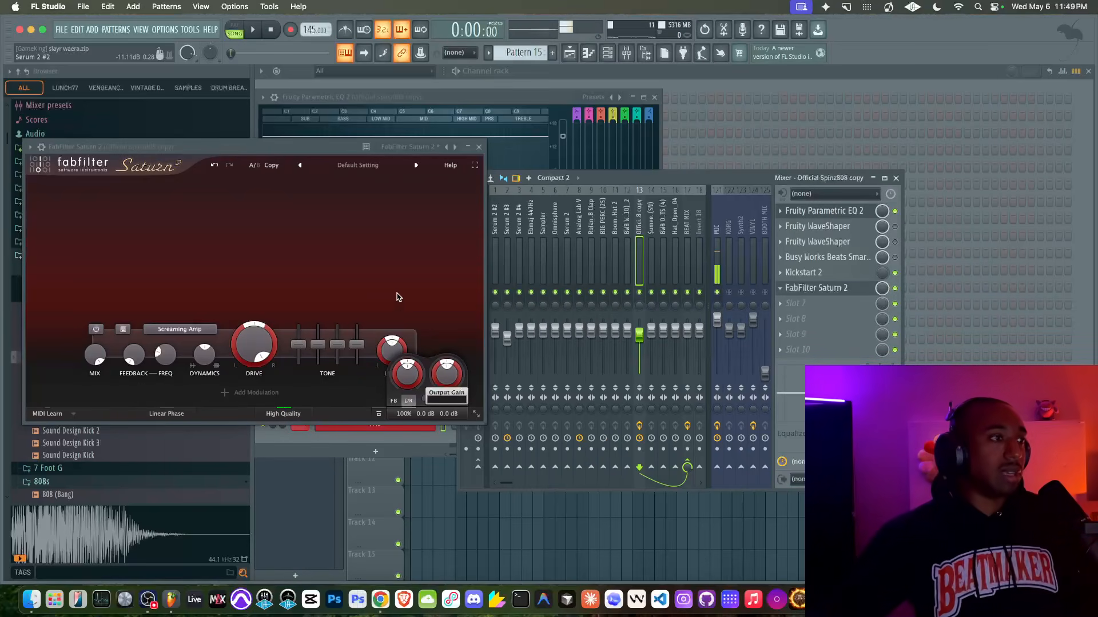
# - Play the start of the beat again to listen to the Screaming Amp 808 at full Drive
pyautogui.click(336, 309)
pyautogui.press('space')
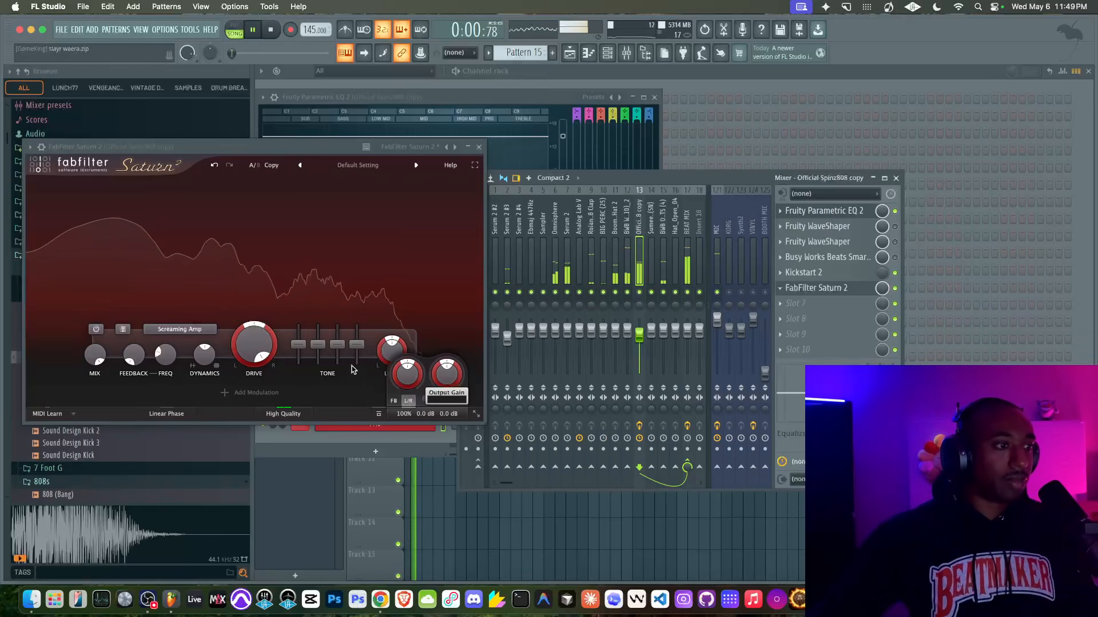
pyautogui.press('space')
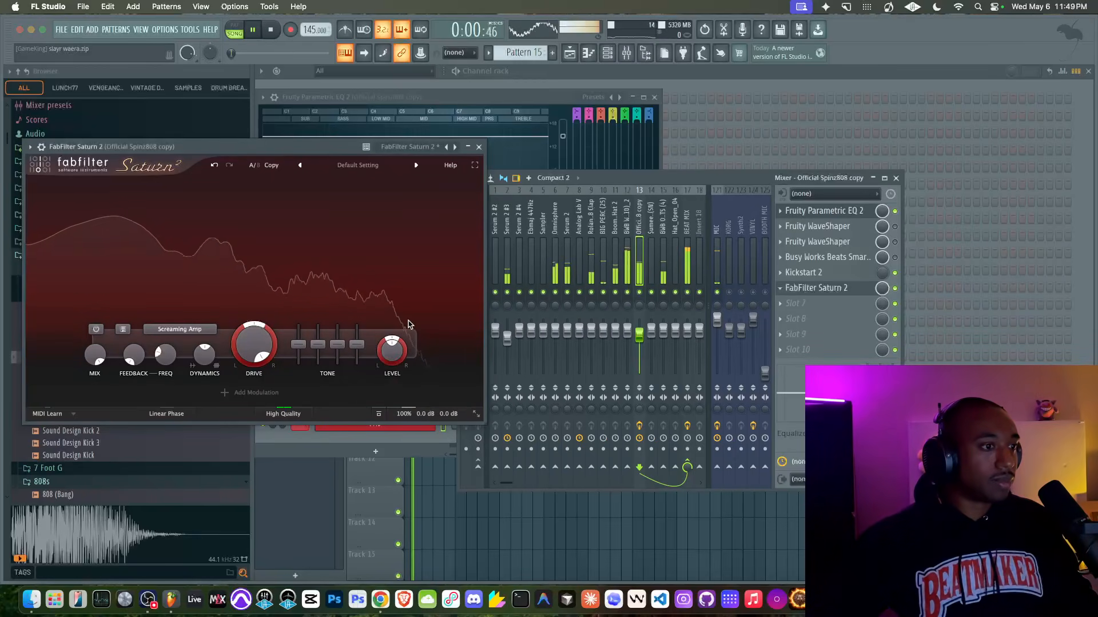
pyautogui.press('space')
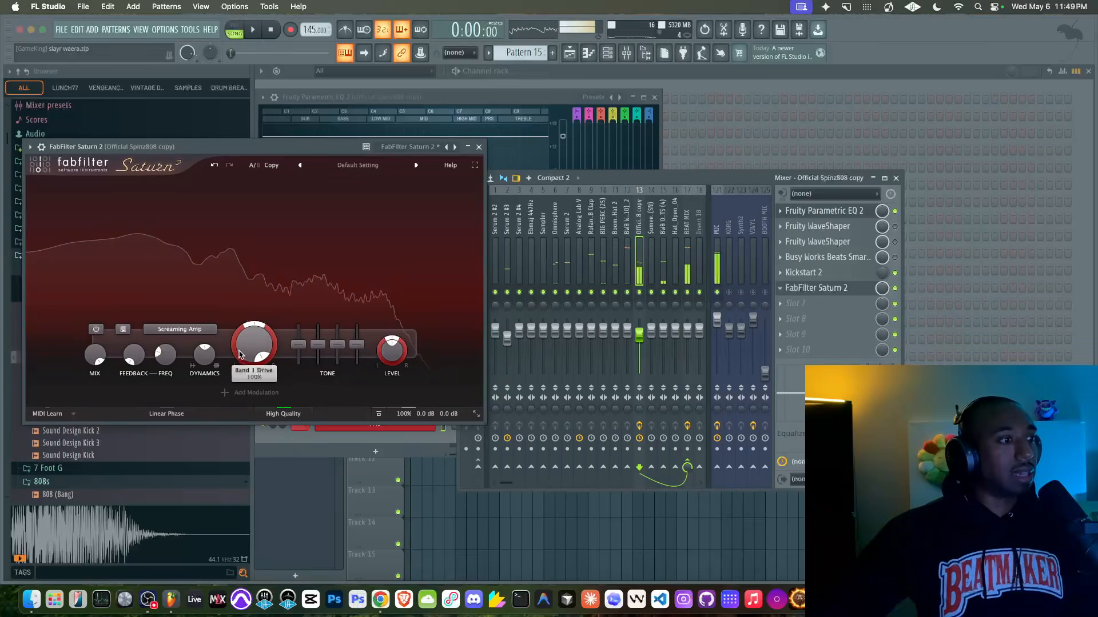
# - Set Saturn 2's distortion style to Power Amp and reduce Drive to about its midpoint while auditioning the 808
pyautogui.click(180, 330)
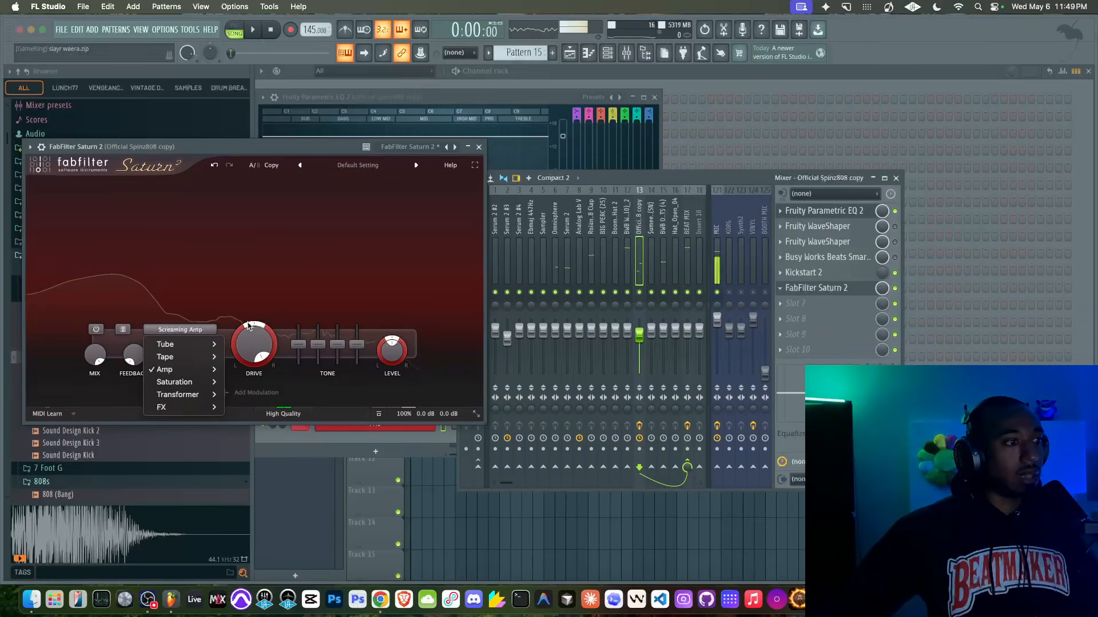
pyautogui.click(256, 342)
pyautogui.click(180, 330)
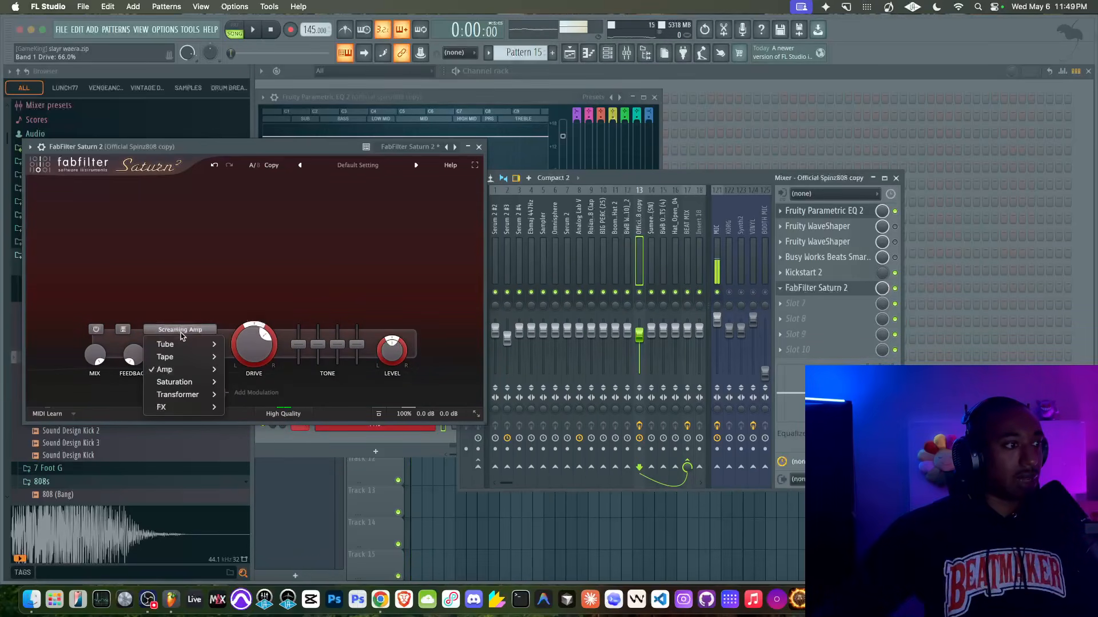
pyautogui.moveTo(183, 370)
pyautogui.click(255, 470)
pyautogui.press('space')
pyautogui.moveTo(257, 343)
pyautogui.mouseDown()
pyautogui.moveTo(248, 299)
pyautogui.moveTo(263, 413)
pyautogui.moveTo(252, 348)
pyautogui.mouseUp()
pyautogui.press('space')
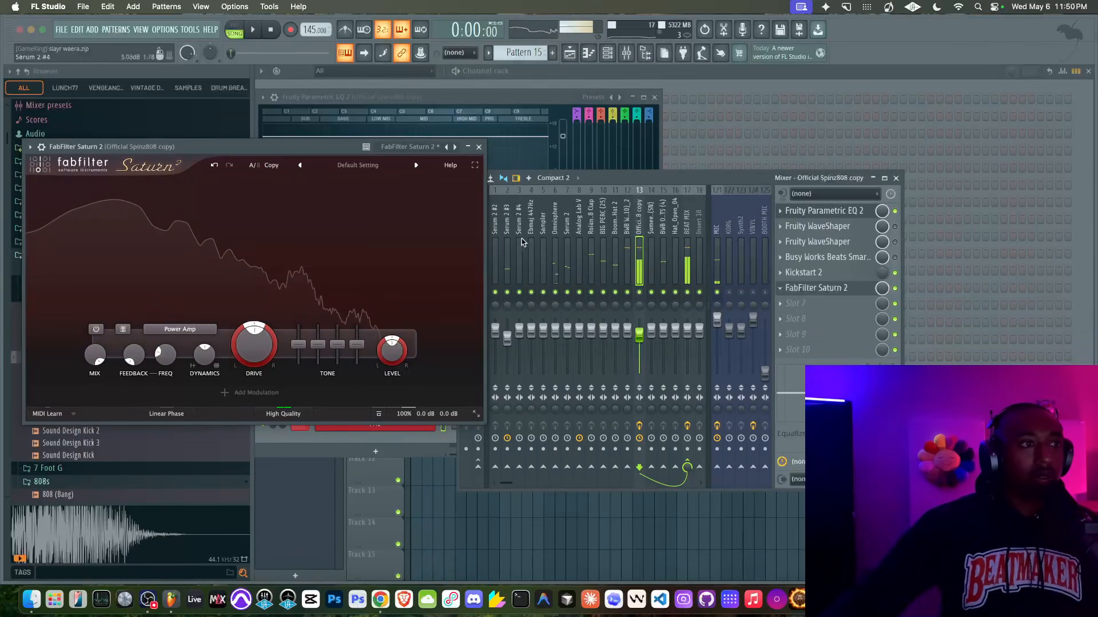
# - Browse Saturn 2's other distortion categories, choose the Clean Tube style, and reopen the plugin from its mixer slot
pyautogui.click(179, 330)
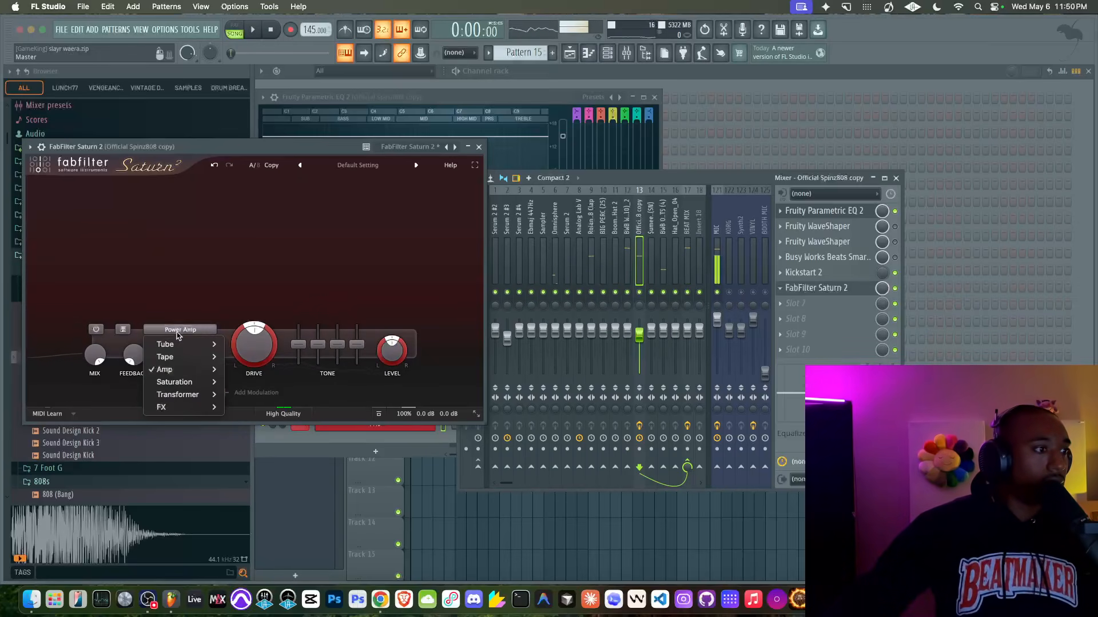
pyautogui.moveTo(183, 385)
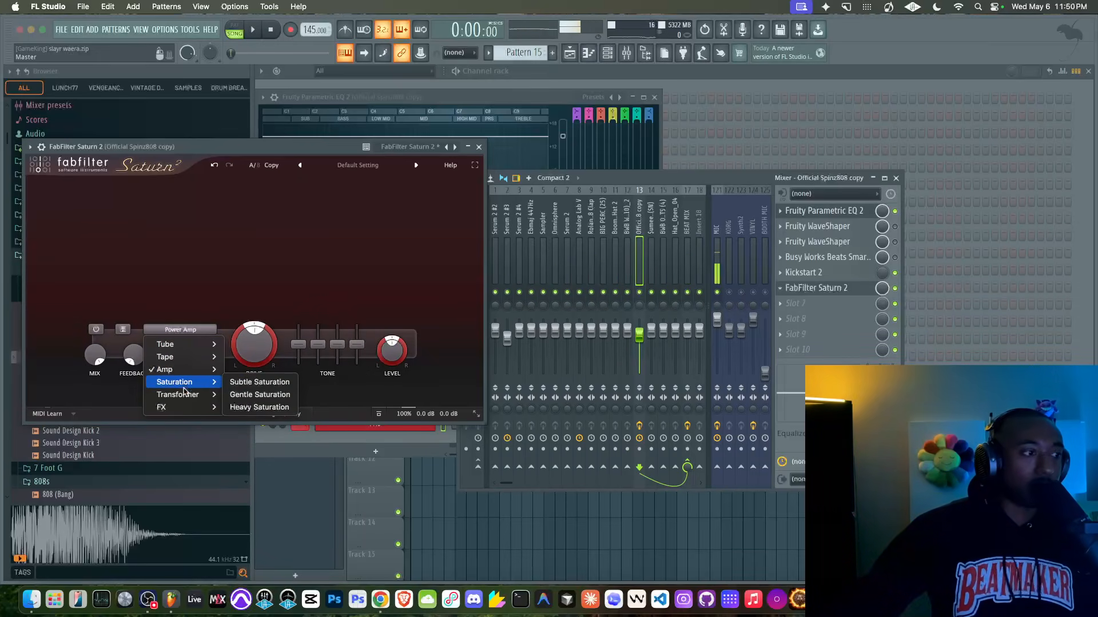
pyautogui.moveTo(180, 345)
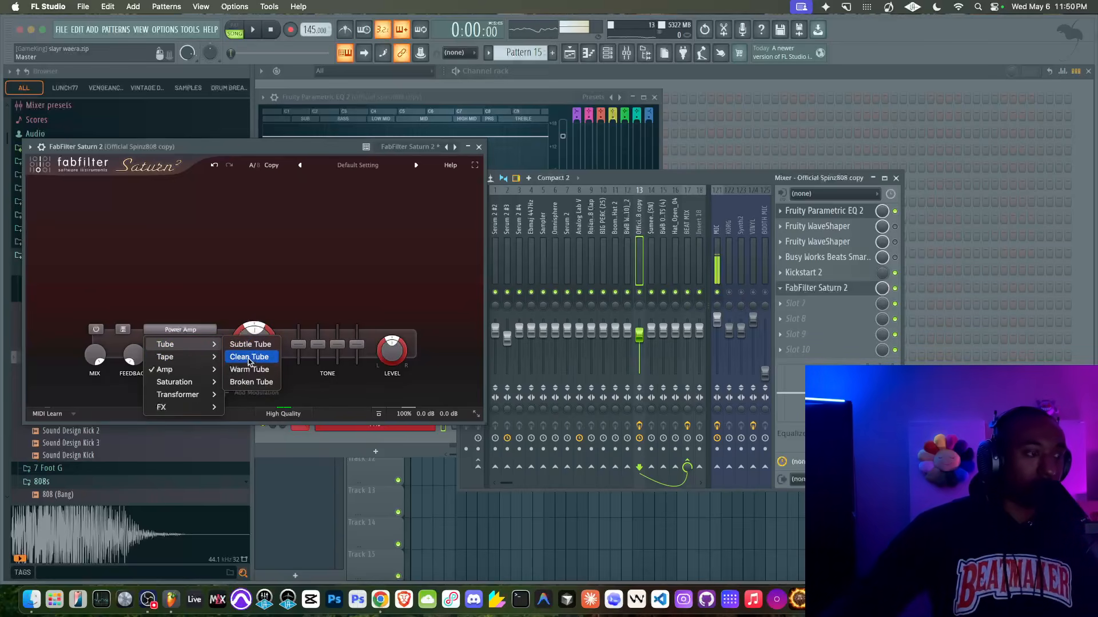
pyautogui.click(249, 358)
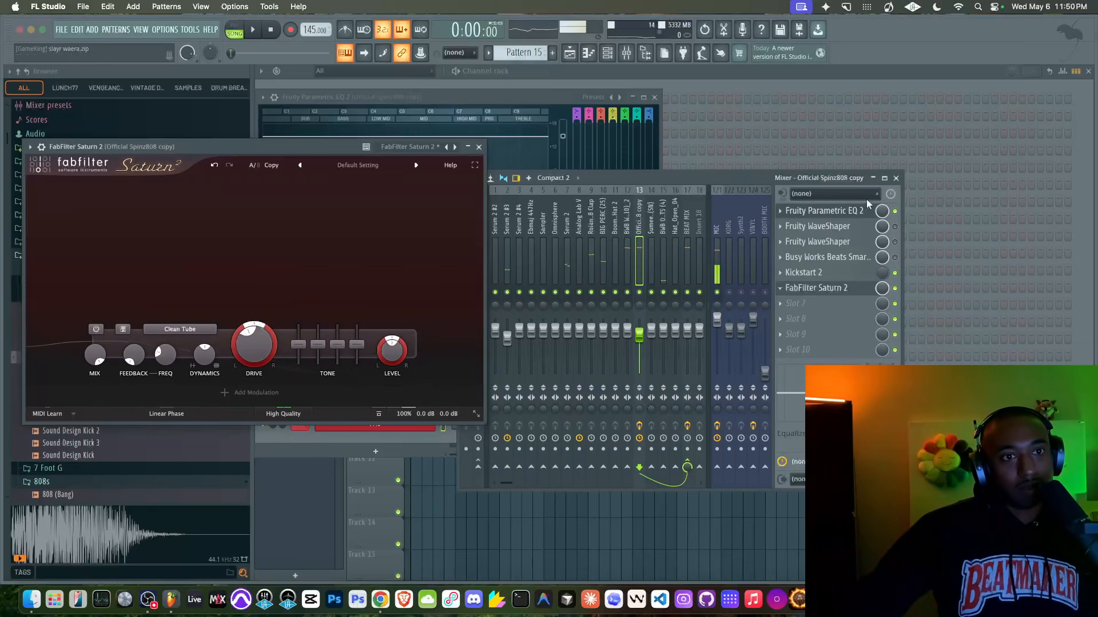
pyautogui.click(846, 289)
pyautogui.click(836, 289)
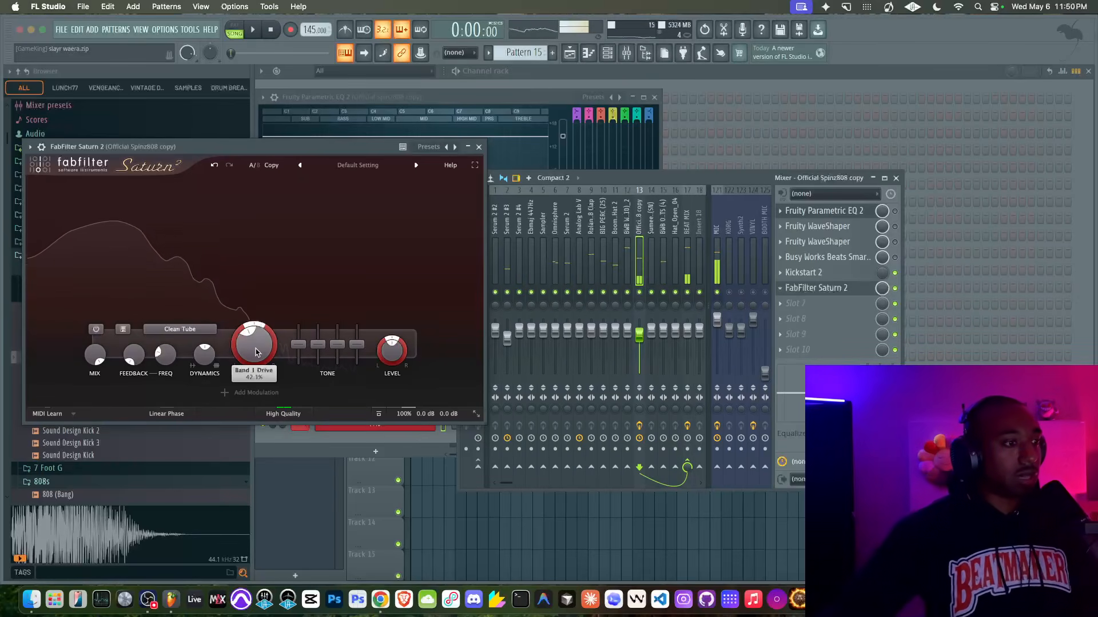
# - Set Saturn 2's distortion style to Warm Tube with Drive at 100% and audition the 808 briefly
pyautogui.click(183, 330)
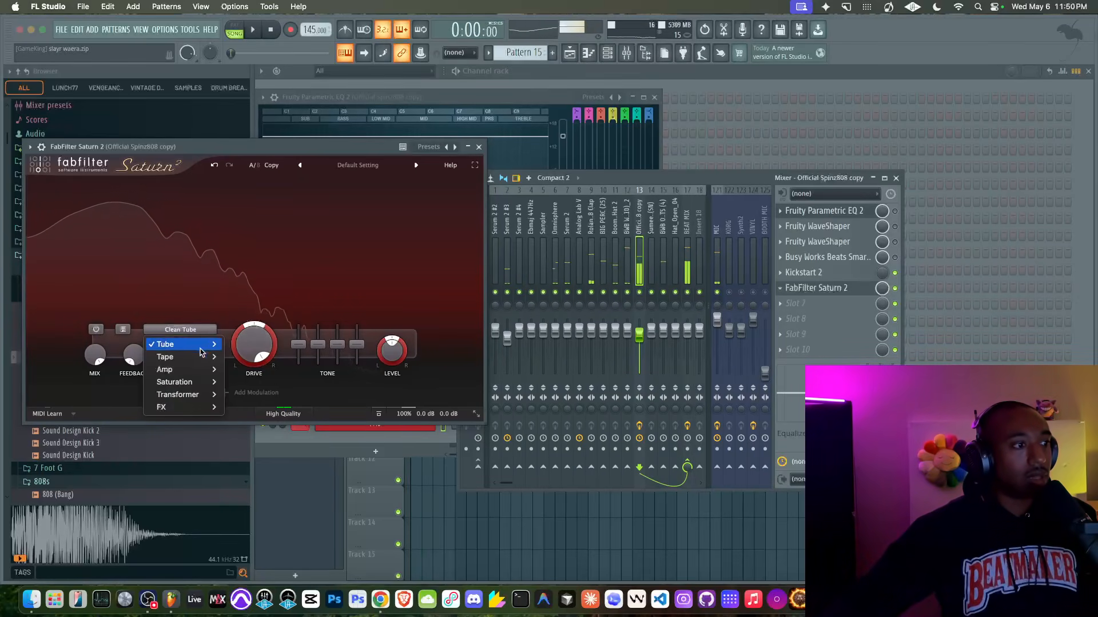
pyautogui.moveTo(200, 349)
pyautogui.click(257, 358)
pyautogui.press('space')
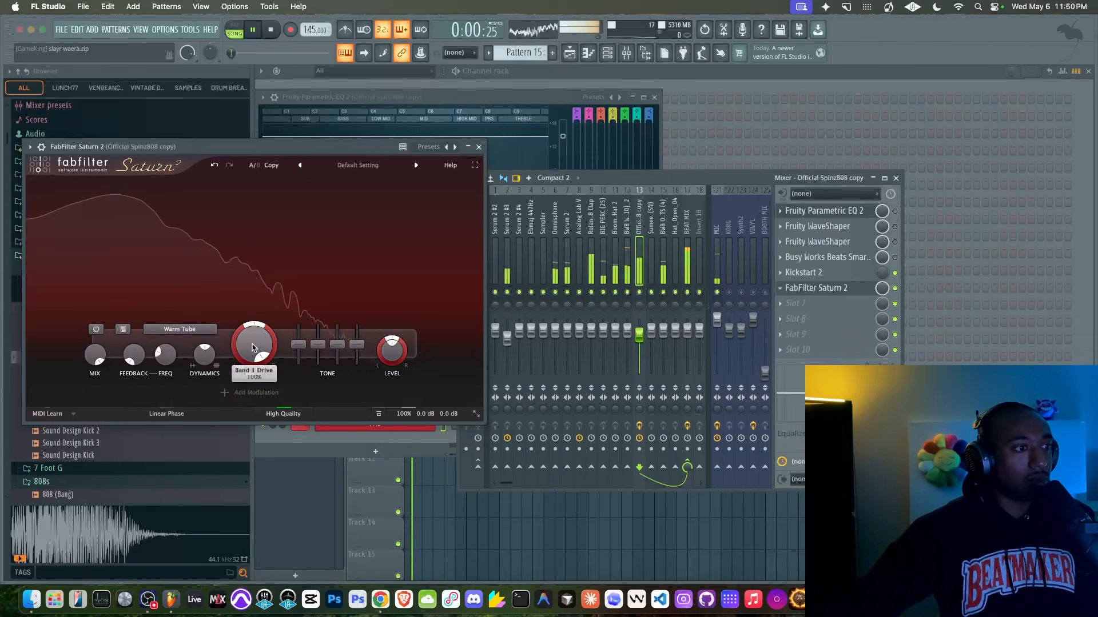
pyautogui.press('space')
pyautogui.click(179, 330)
pyautogui.click(440, 294)
# - Raise Saturn 2's Input Gain to +23 dB and lower Output Gain to about -4.7 dB while auditioning the Warm Tube 808
pyautogui.moveTo(456, 416)
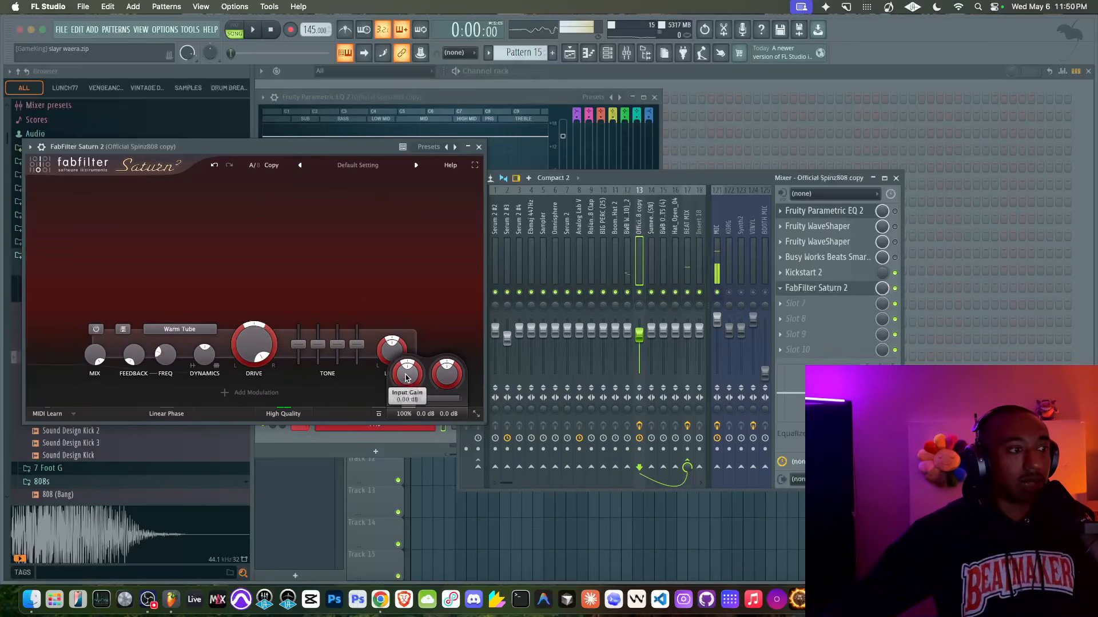
pyautogui.moveTo(405, 360); pyautogui.dragTo(449, 353)
pyautogui.press('space')
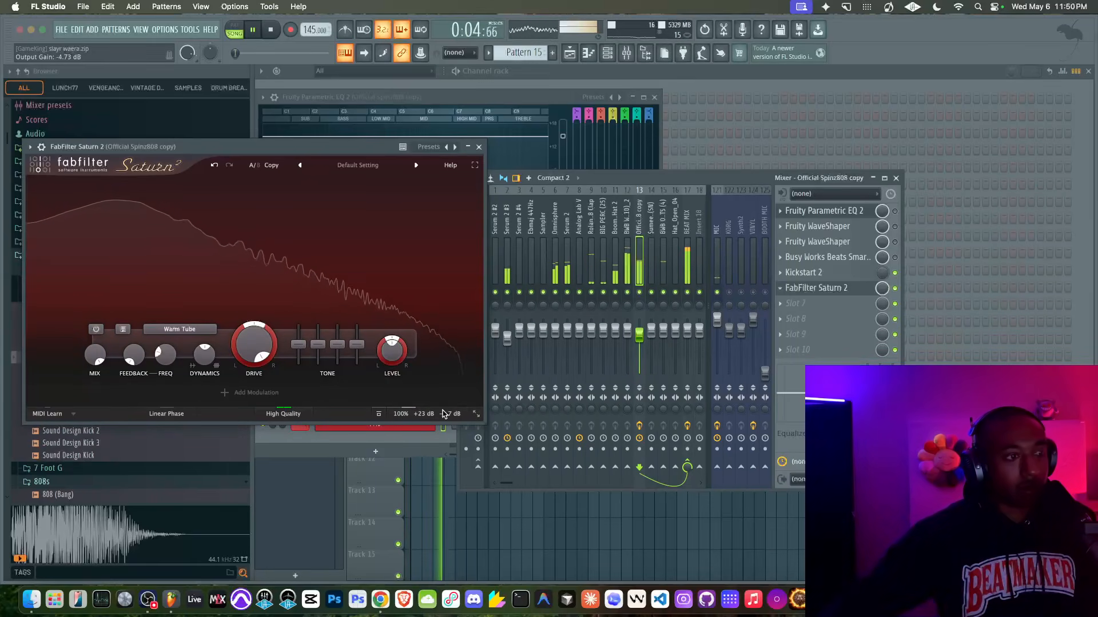
pyautogui.click(180, 329)
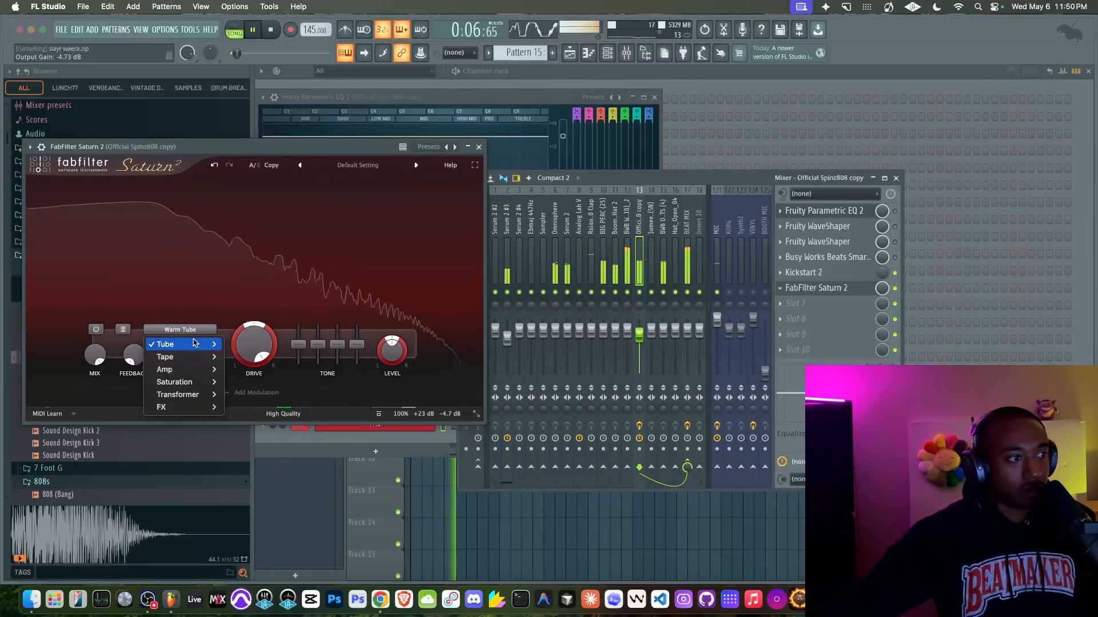
pyautogui.click(196, 289)
pyautogui.press('space')
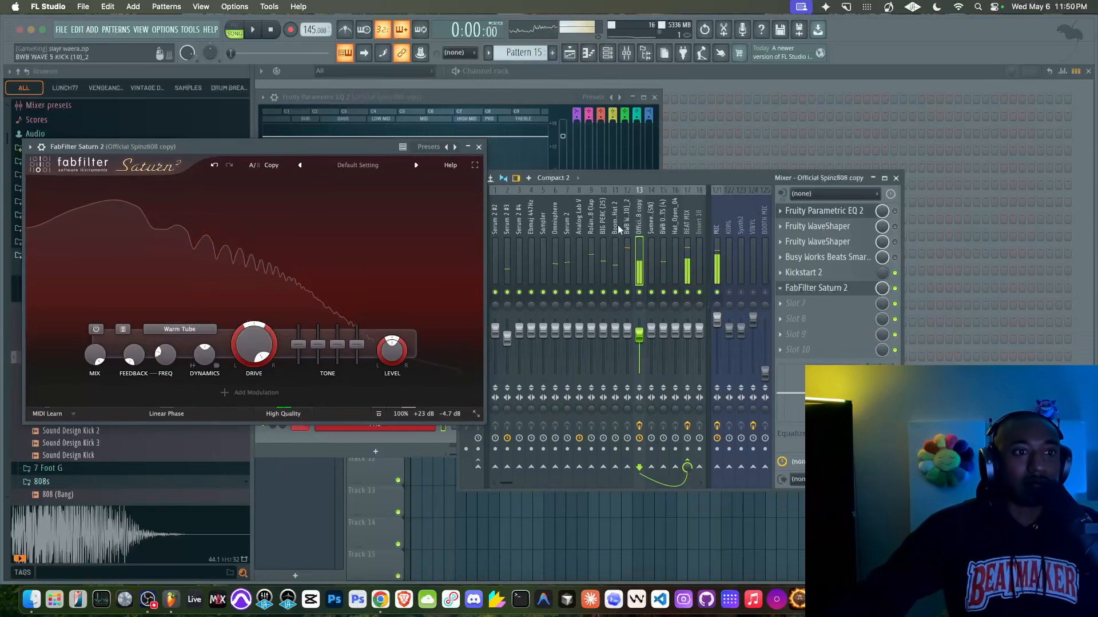
# - Set Saturn 2's distortion style to Broken Tube and audition the 808, adjusting Output Gain to +0.7 dB
pyautogui.click(179, 329)
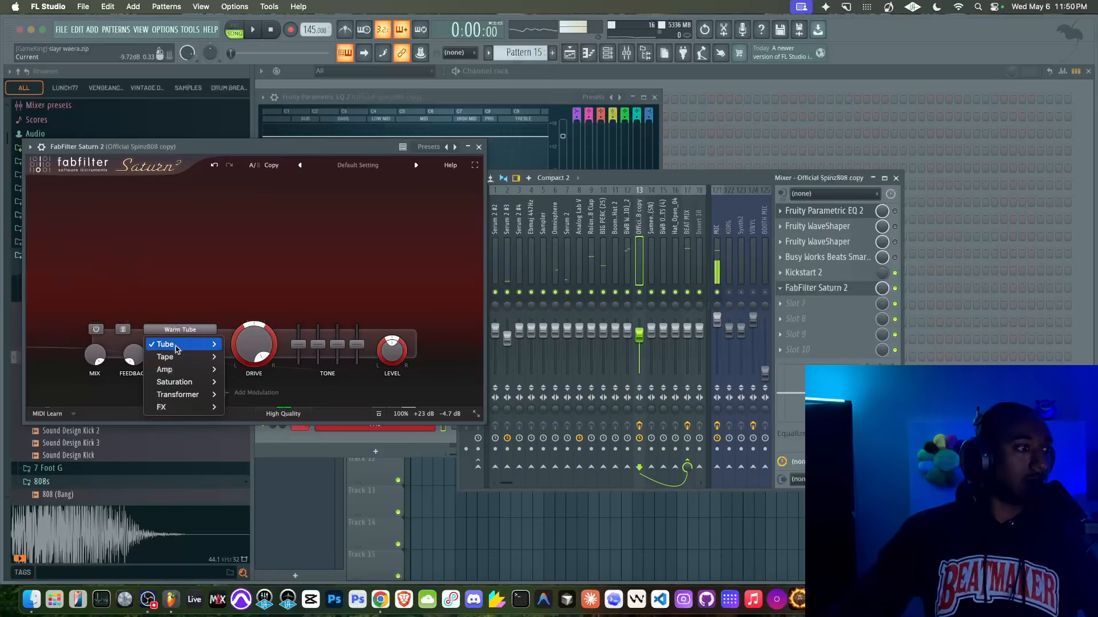
pyautogui.moveTo(203, 346)
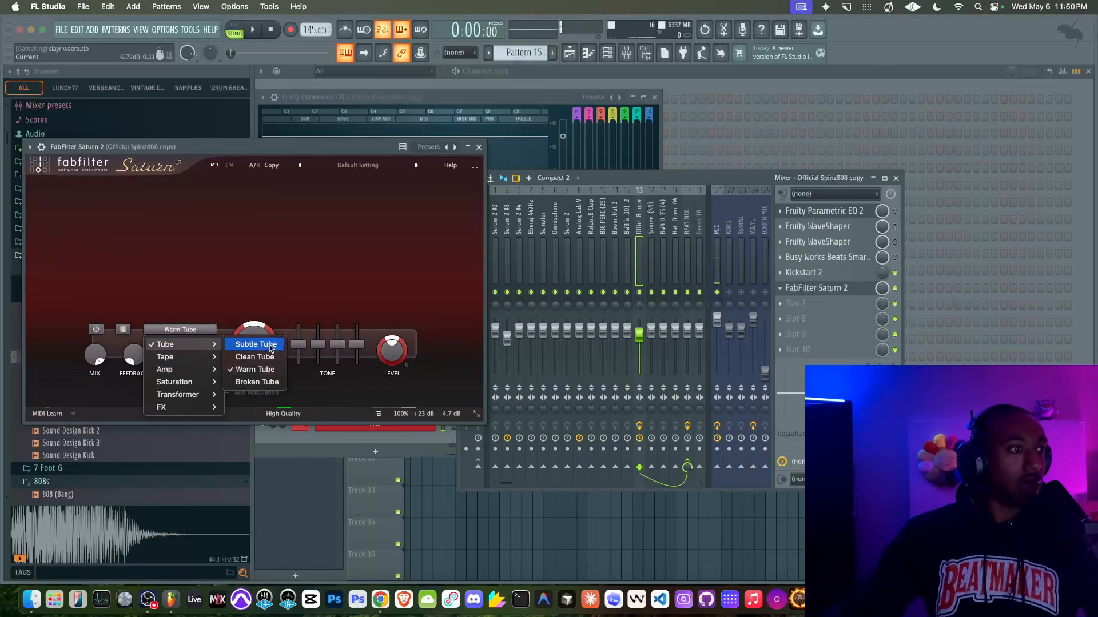
pyautogui.click(420, 369)
pyautogui.moveTo(449, 400)
pyautogui.moveTo(445, 379); pyautogui.dragTo(443, 343)
pyautogui.press('space')
pyautogui.press('space')
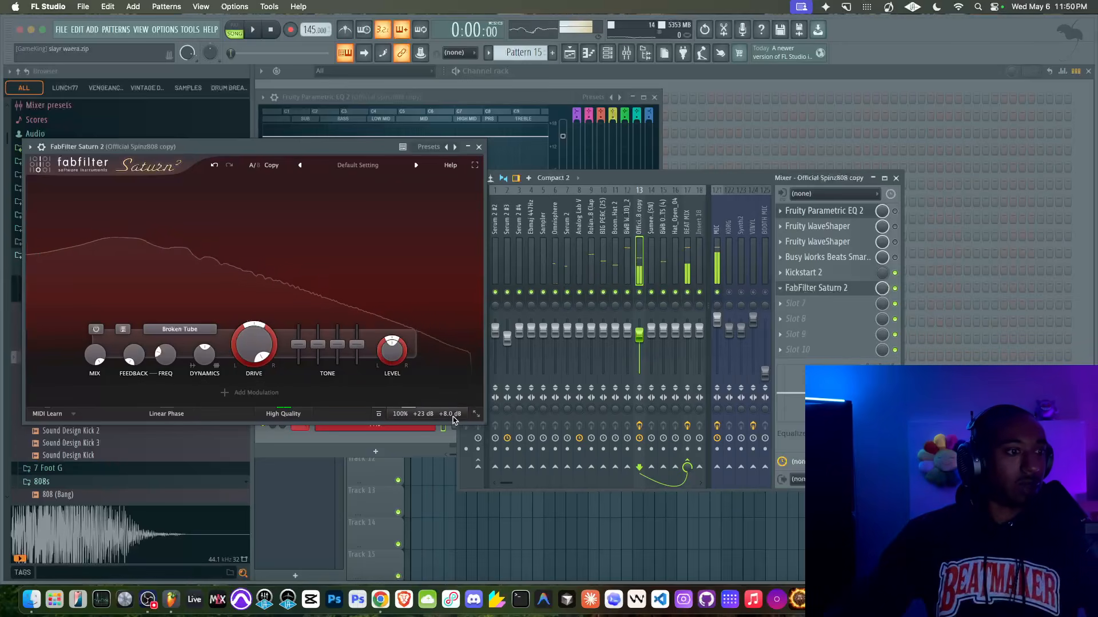
pyautogui.moveTo(444, 379)
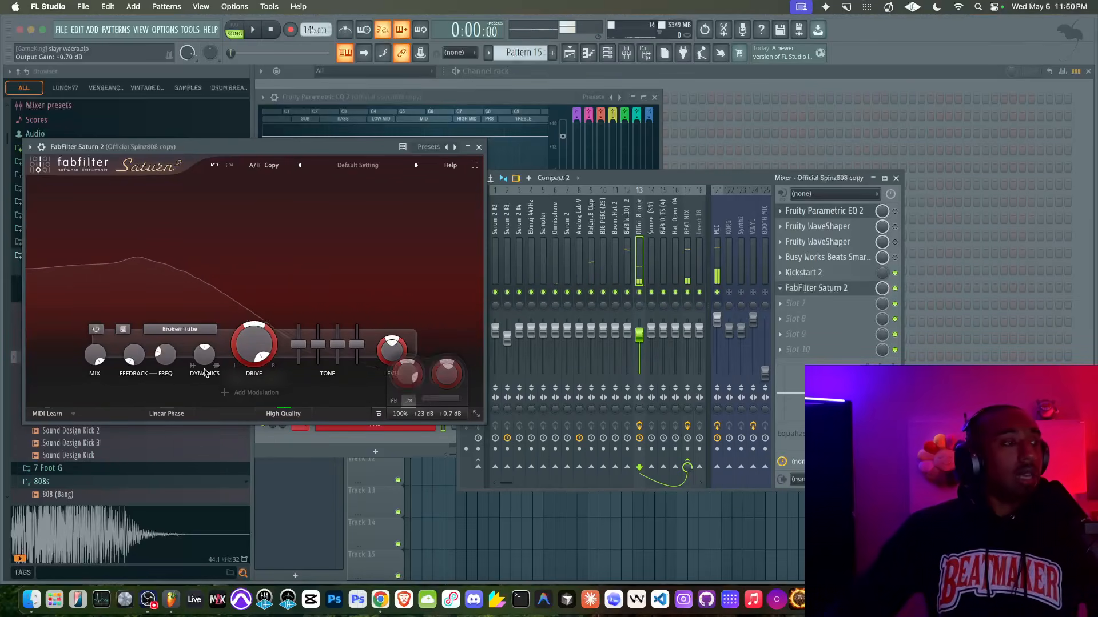
# - Set Saturn 2's style to the Rectify FX with Input Gain at -1.3 dB and Output Gain at +5.1 dB while auditioning the 808
pyautogui.click(193, 330)
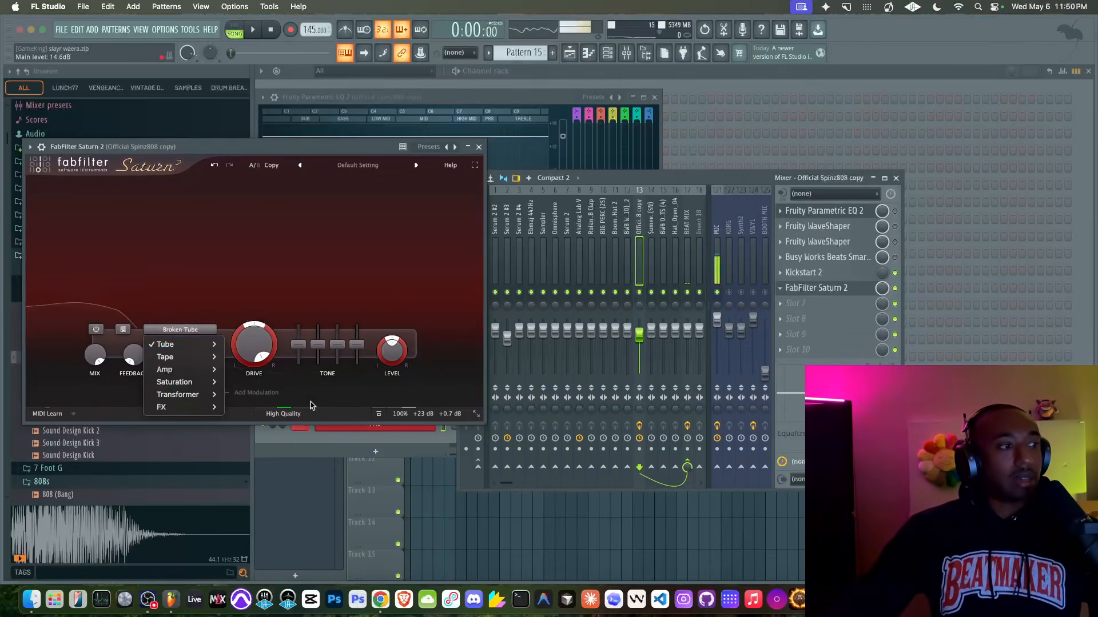
pyautogui.moveTo(183, 407)
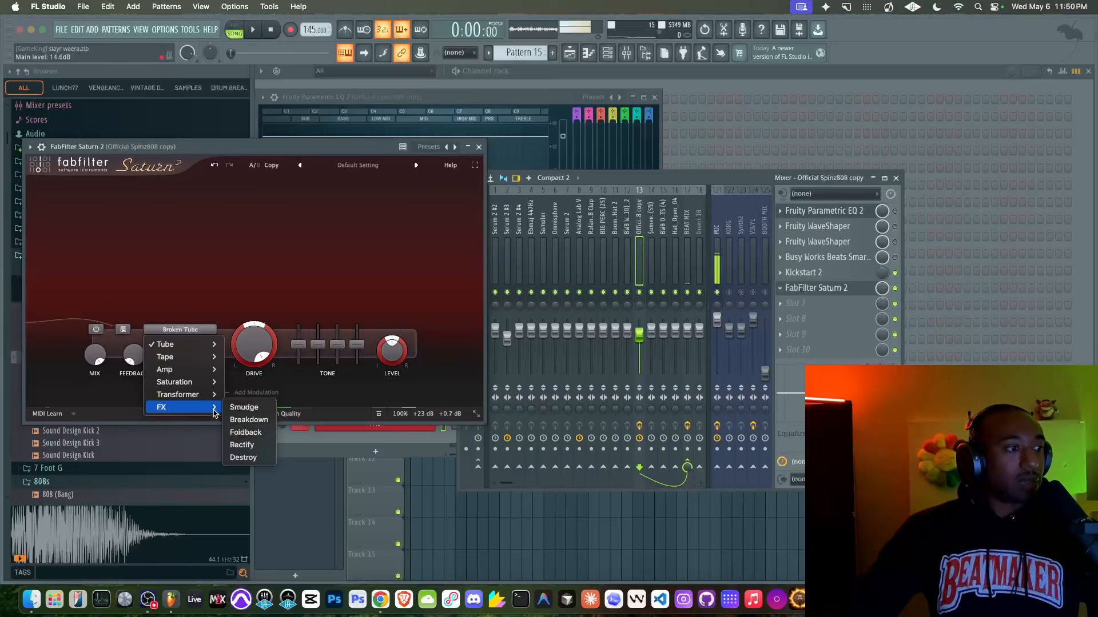
pyautogui.click(246, 446)
pyautogui.moveTo(447, 416)
pyautogui.press('space')
pyautogui.moveTo(442, 382); pyautogui.dragTo(395, 433)
pyautogui.press('space')
pyautogui.press('space')
pyautogui.press('space')
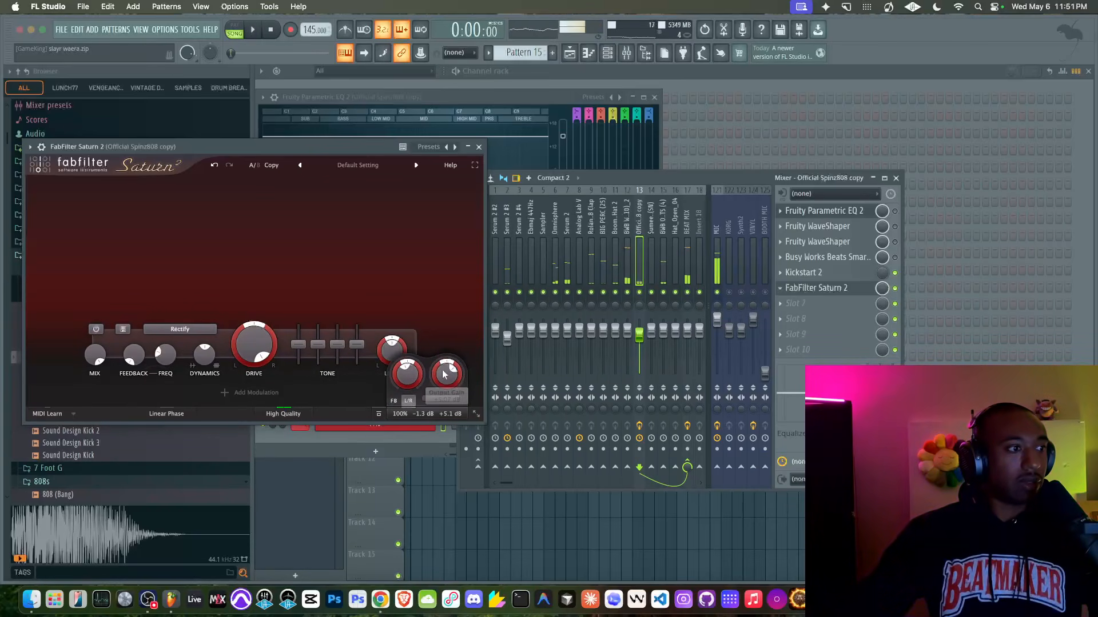
# - Replace Saturn 2 in the 808's effect slot with AIR Soft Clipper, show its advanced controls, and start playback
pyautogui.click(782, 291)
pyautogui.moveTo(787, 294)
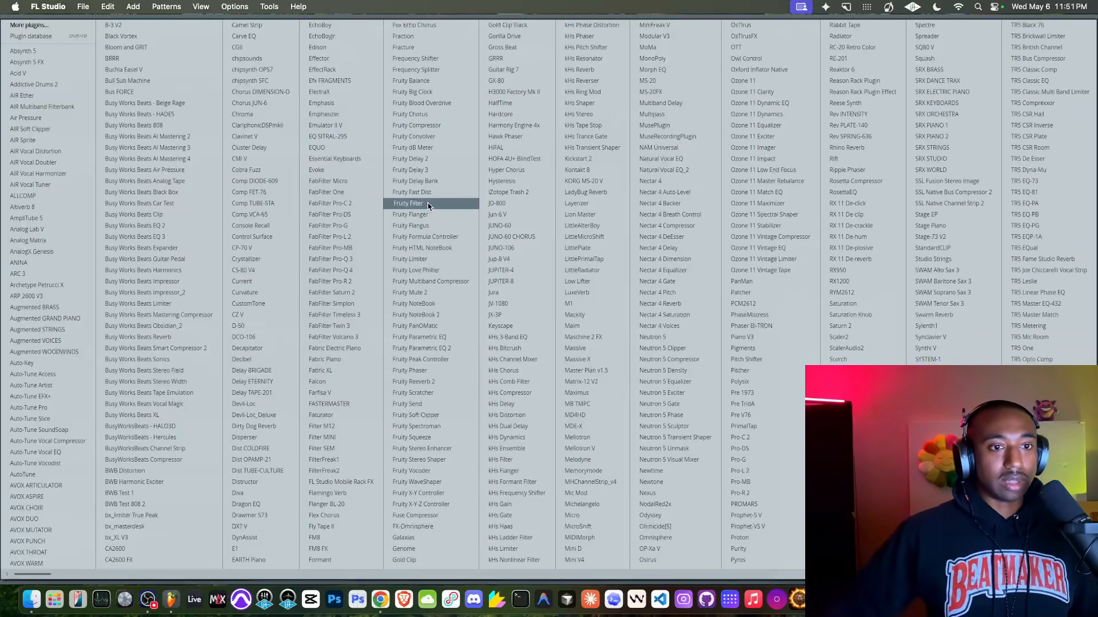
pyautogui.click(27, 129)
pyautogui.moveTo(104, 145); pyautogui.dragTo(227, 125)
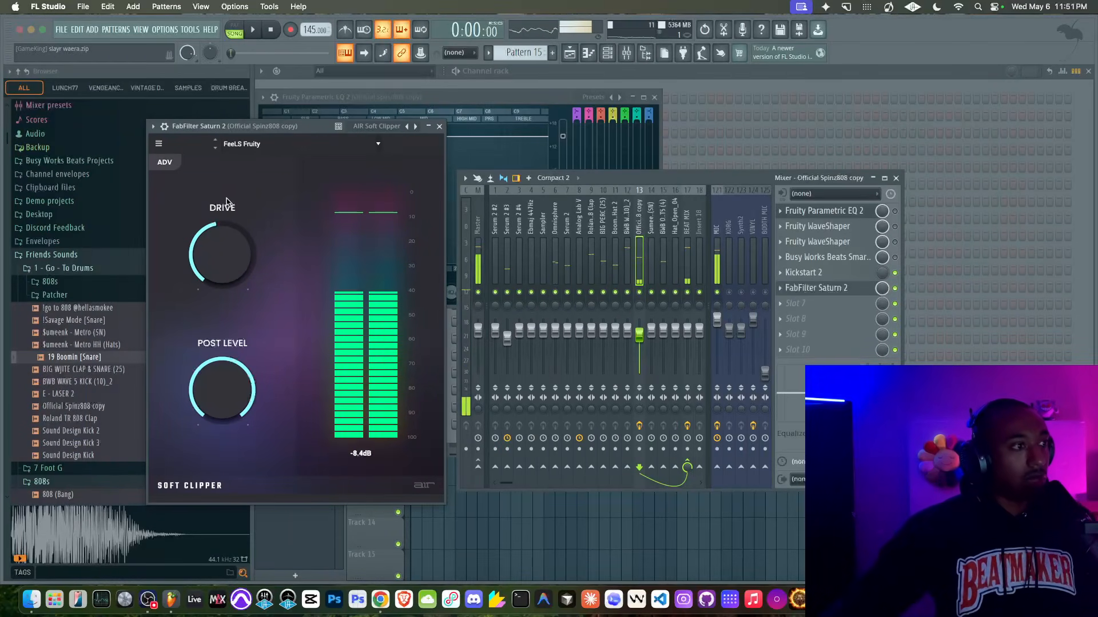
pyautogui.click(166, 164)
pyautogui.press('space')
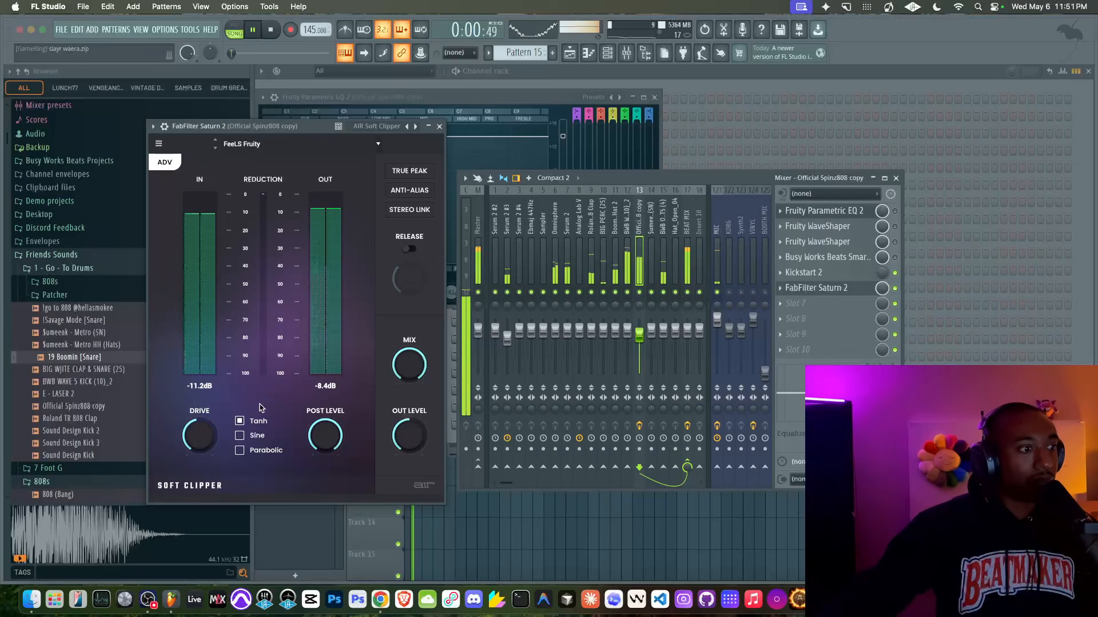
# - Raise Soft Clipper's Drive and lower Post Level to -15.0 dB while auditioning the 808 with the Tanh shape
pyautogui.press('space')
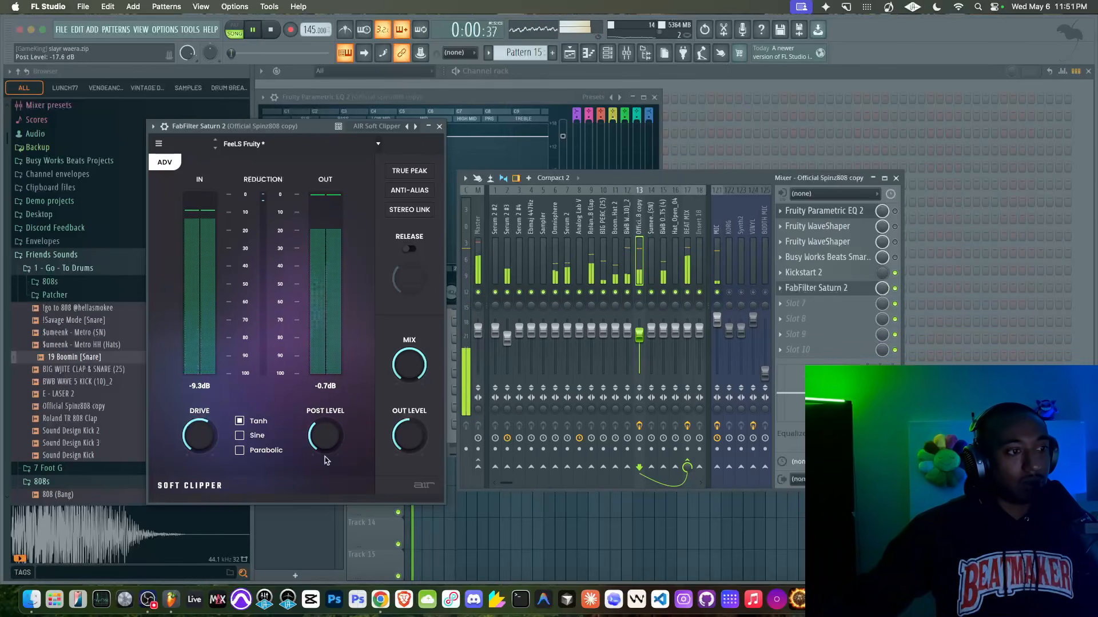
pyautogui.moveTo(201, 462); pyautogui.dragTo(200, 440)
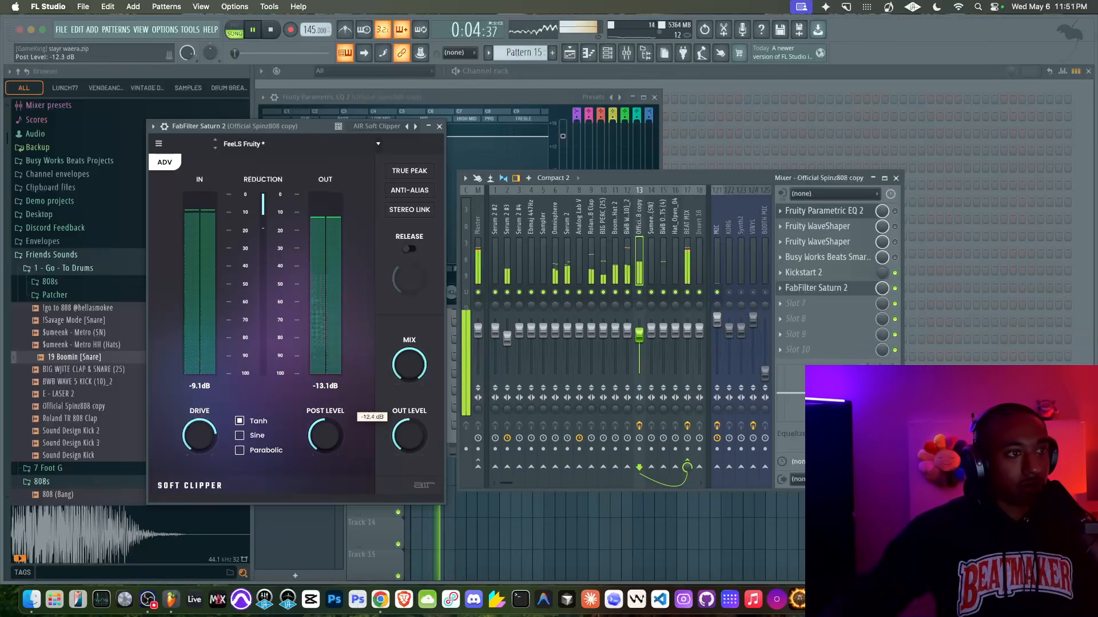
pyautogui.moveTo(325, 436); pyautogui.dragTo(324, 439)
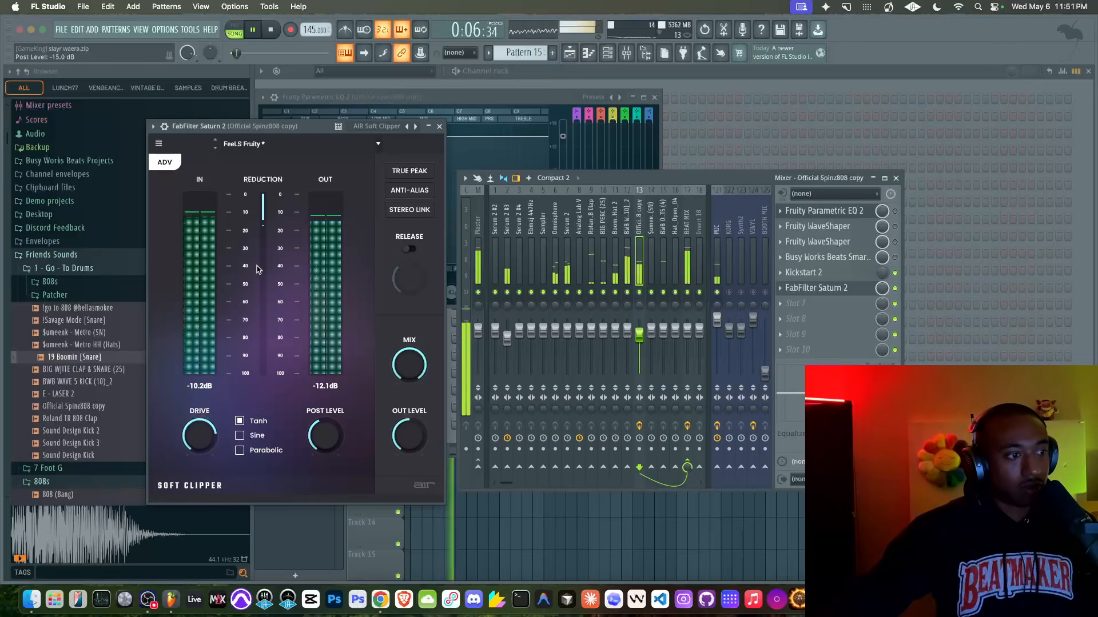
# - Audition Soft Clipper's Sine and Parabolic shapes, setting Drive to about 597% and Post Level to -11.5 dB
pyautogui.click(239, 435)
pyautogui.press('space')
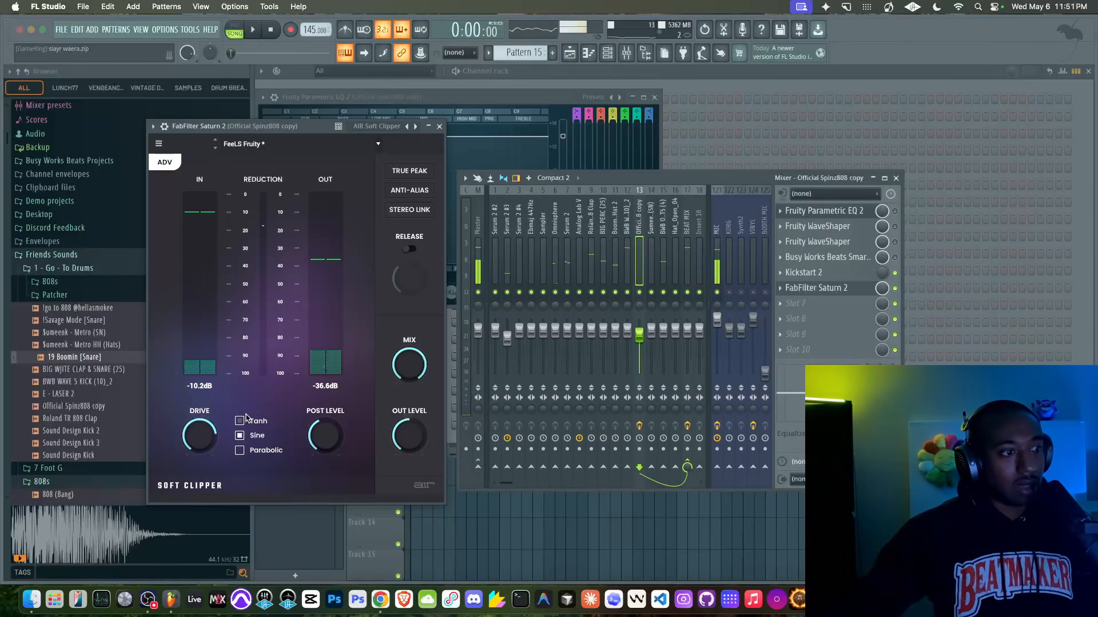
pyautogui.press('space')
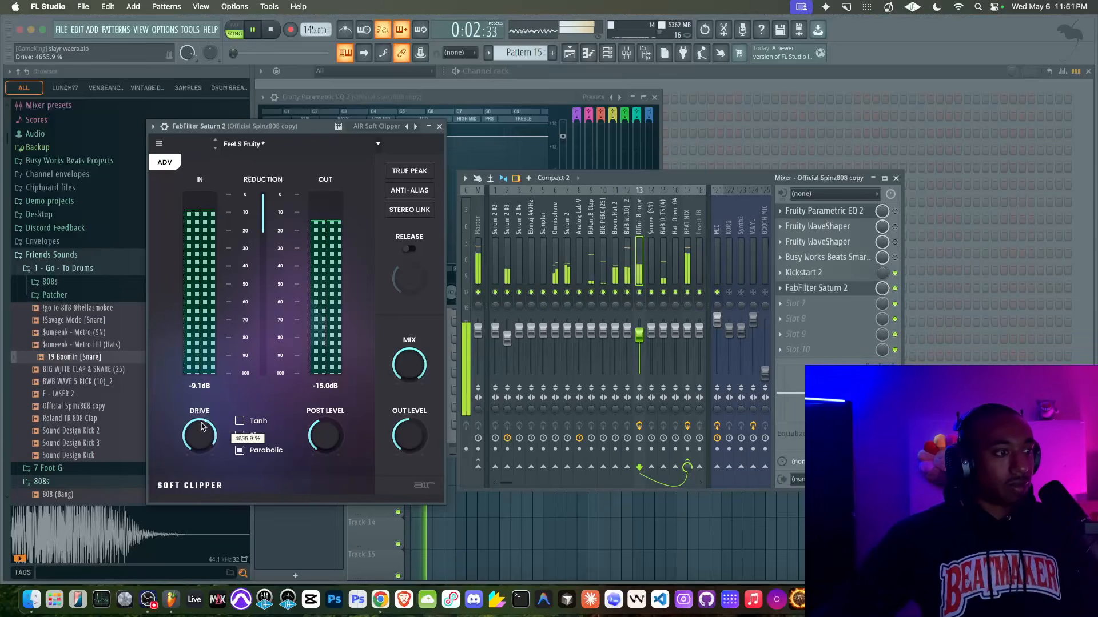
pyautogui.moveTo(324, 434)
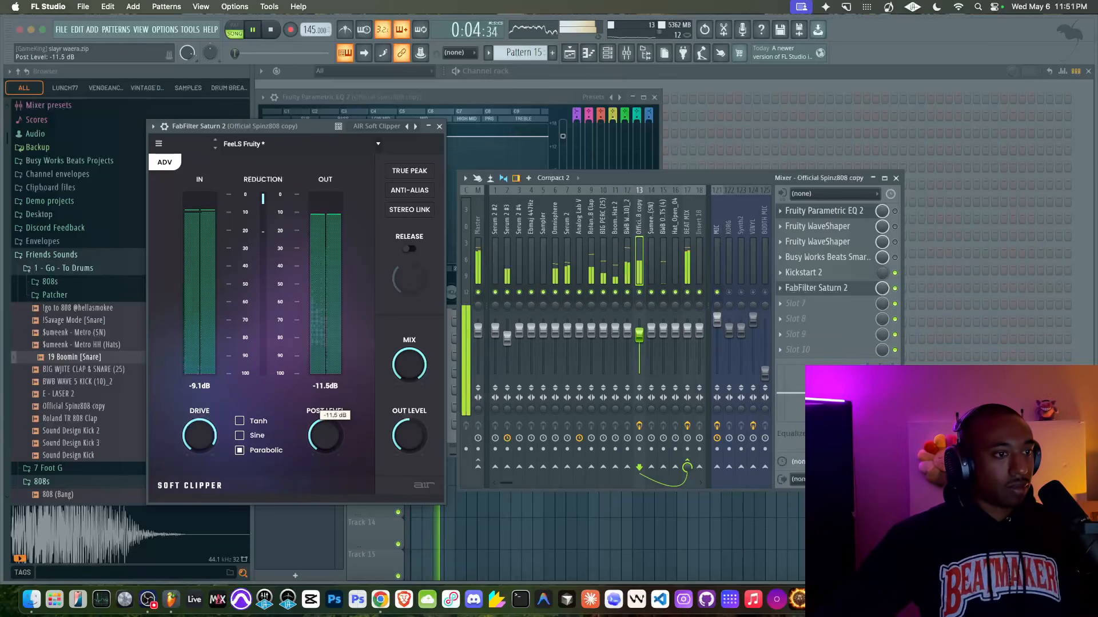
pyautogui.click(242, 423)
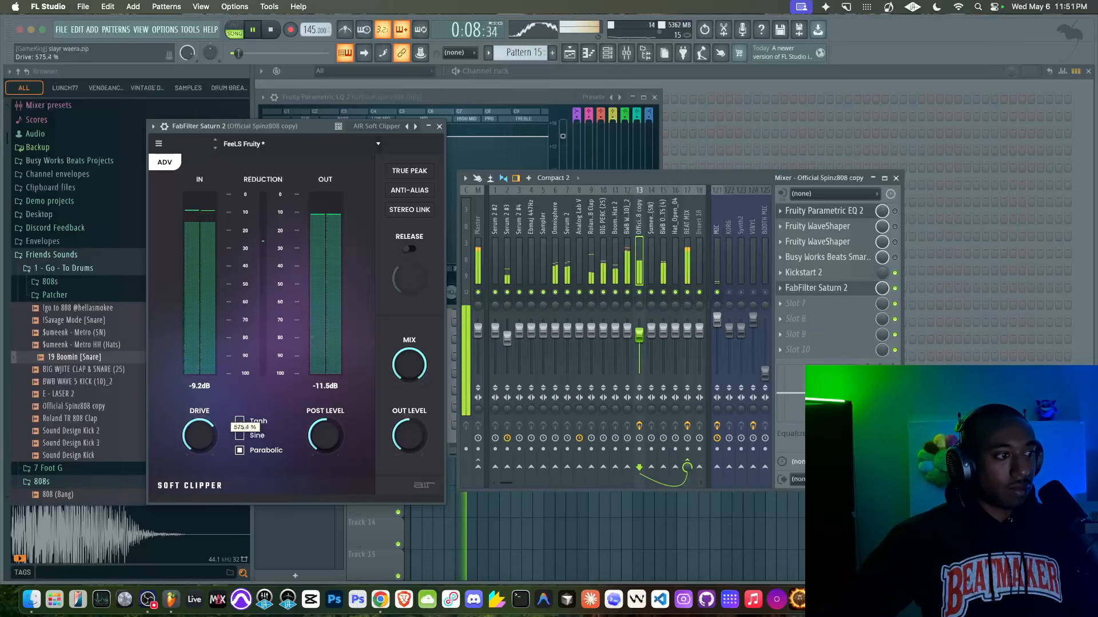
# - Compare Soft Clipper's Tanh and Parabolic shapes on the 808, keep Parabolic, and turn on Release mode
pyautogui.click(171, 163)
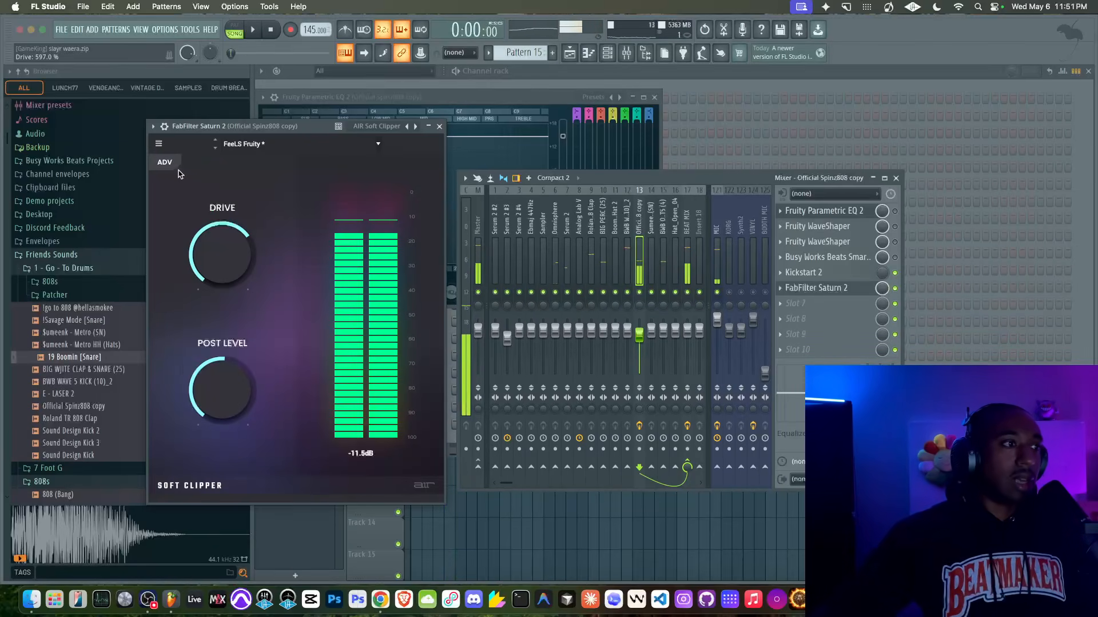
pyautogui.click(165, 163)
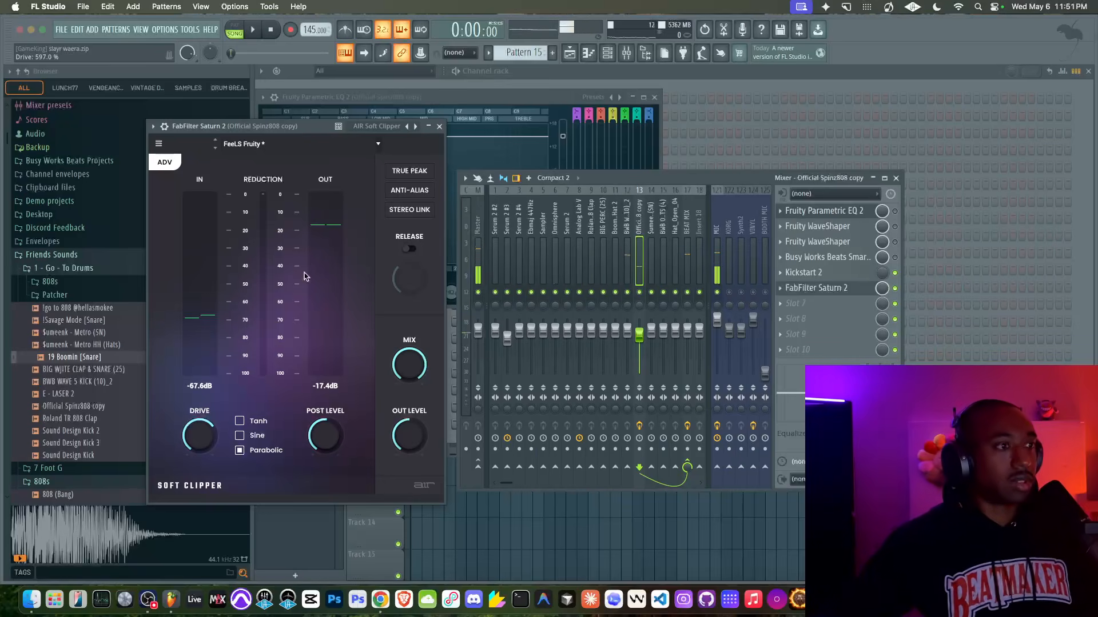
pyautogui.click(240, 421)
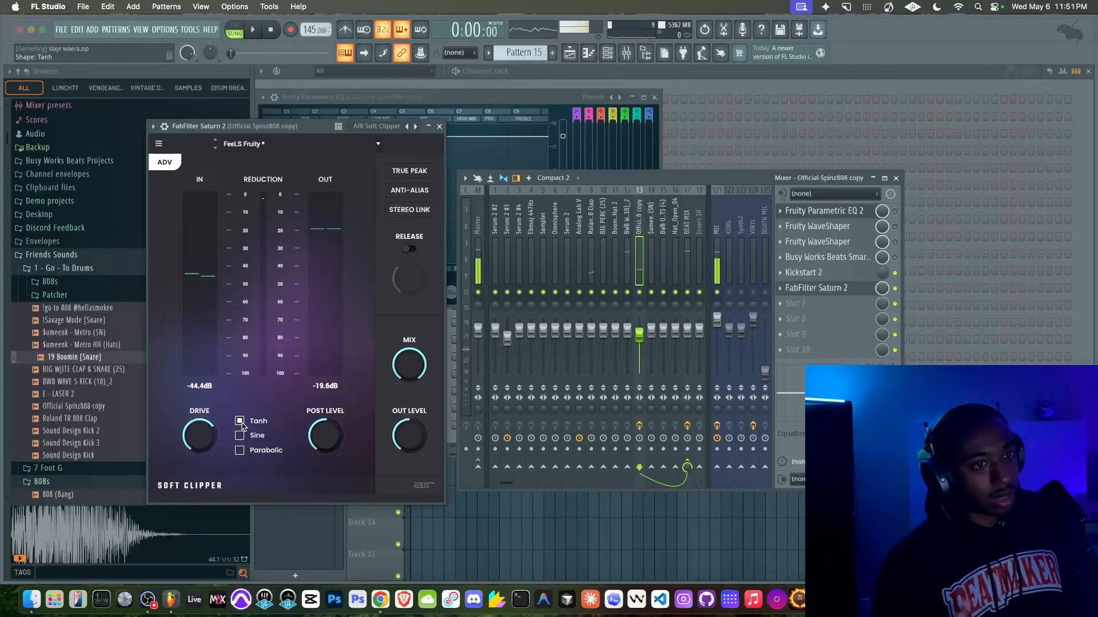
pyautogui.press('space')
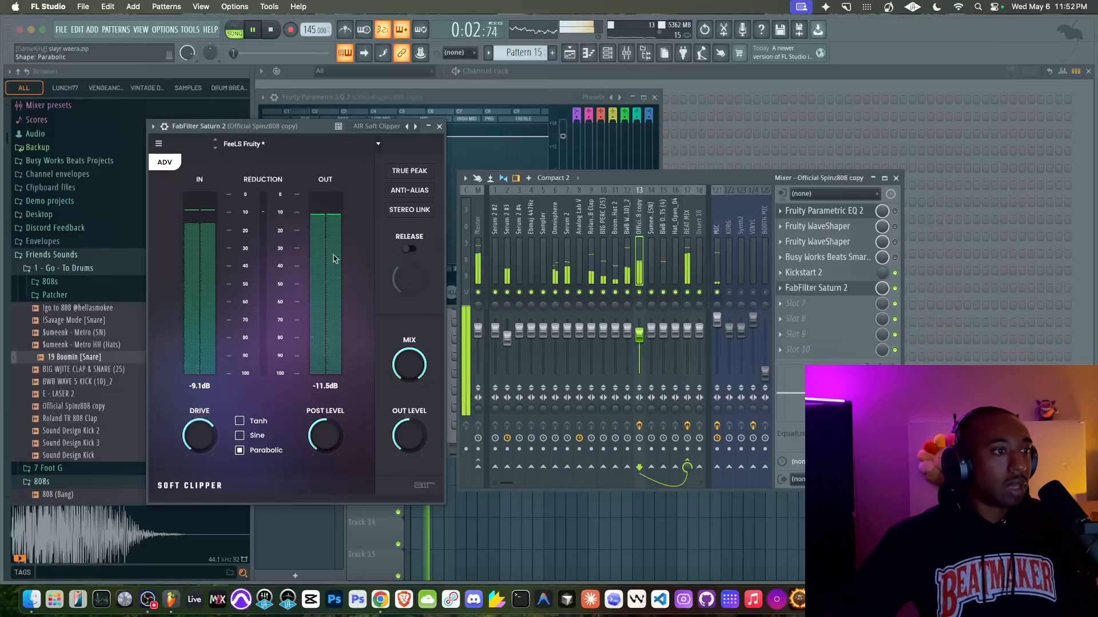
pyautogui.click(409, 250)
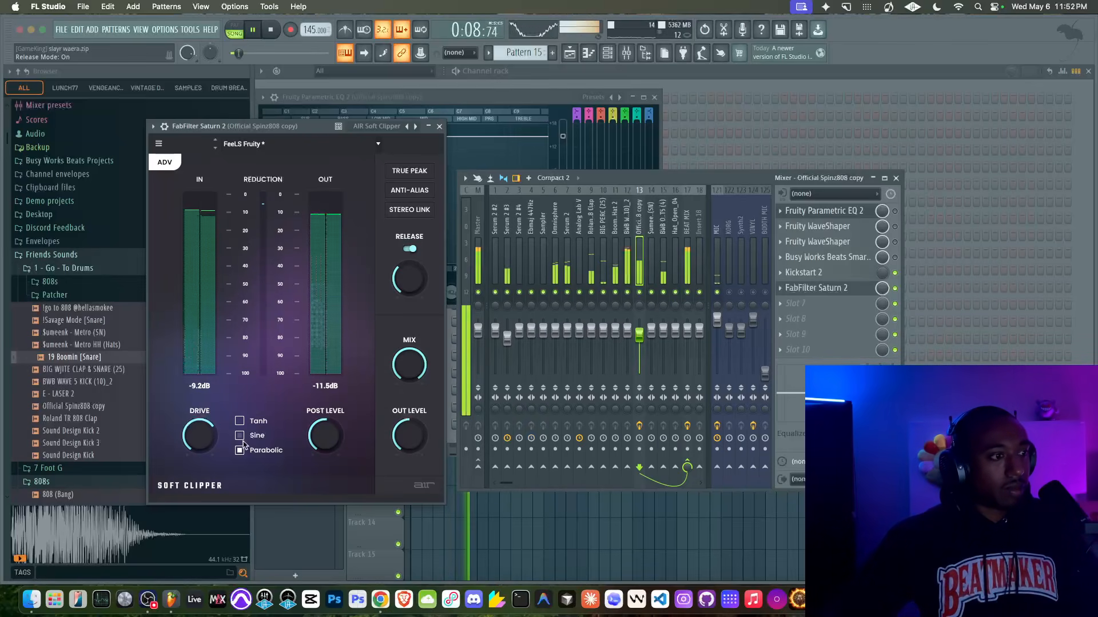
pyautogui.press('space')
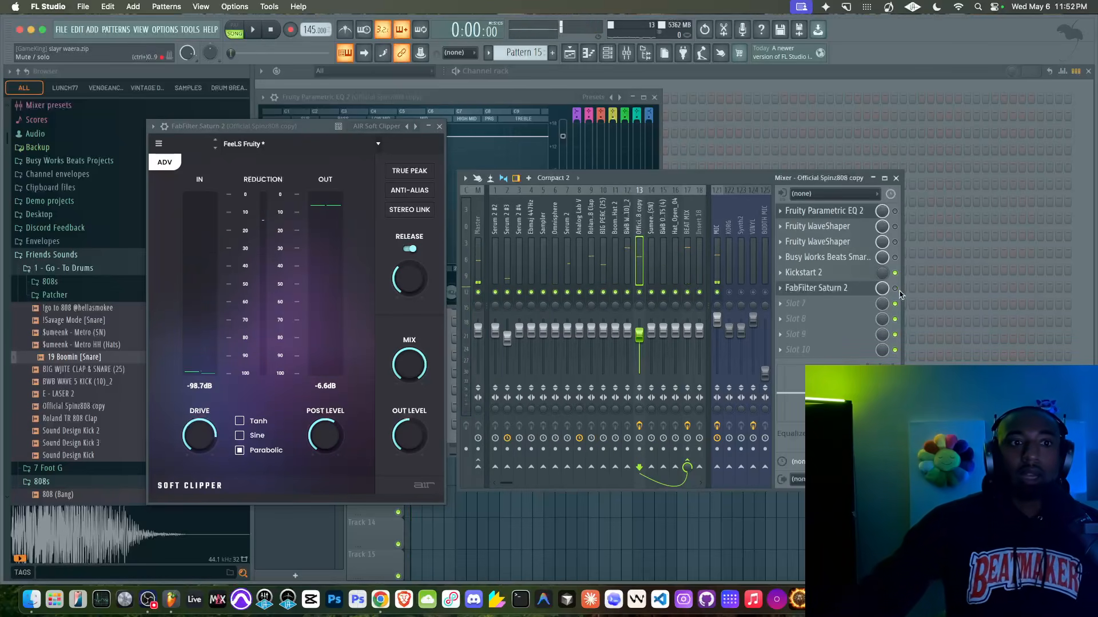
# - Load AmpliTube 5 into slot 7 of the 808's mixer track and audition its Brit 8000 amp
pyautogui.click(801, 306)
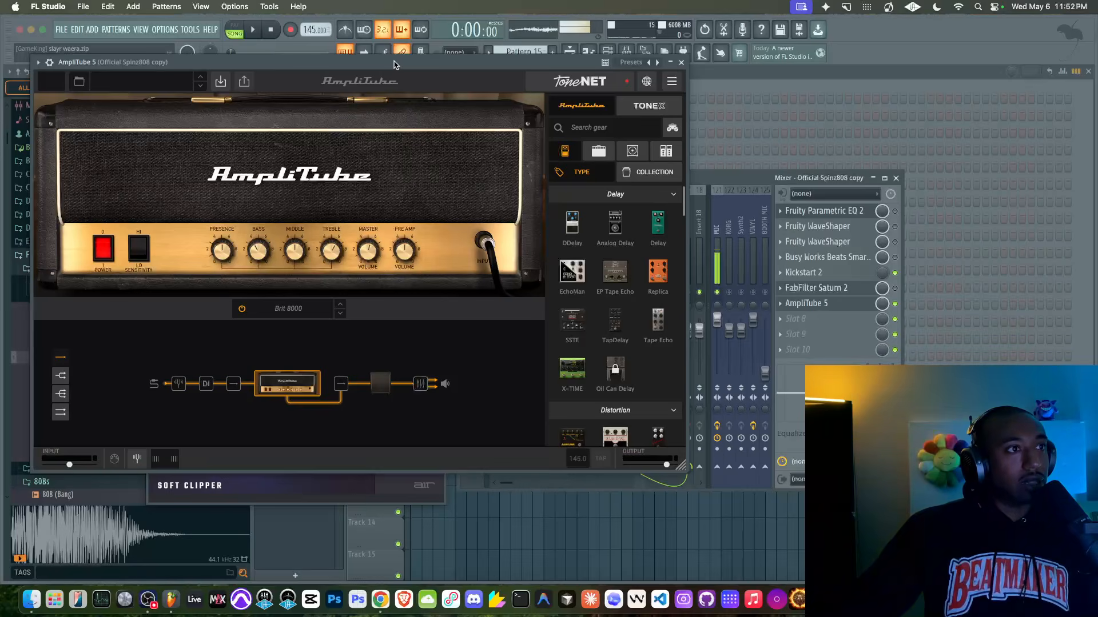
pyautogui.moveTo(393, 64); pyautogui.dragTo(375, 92)
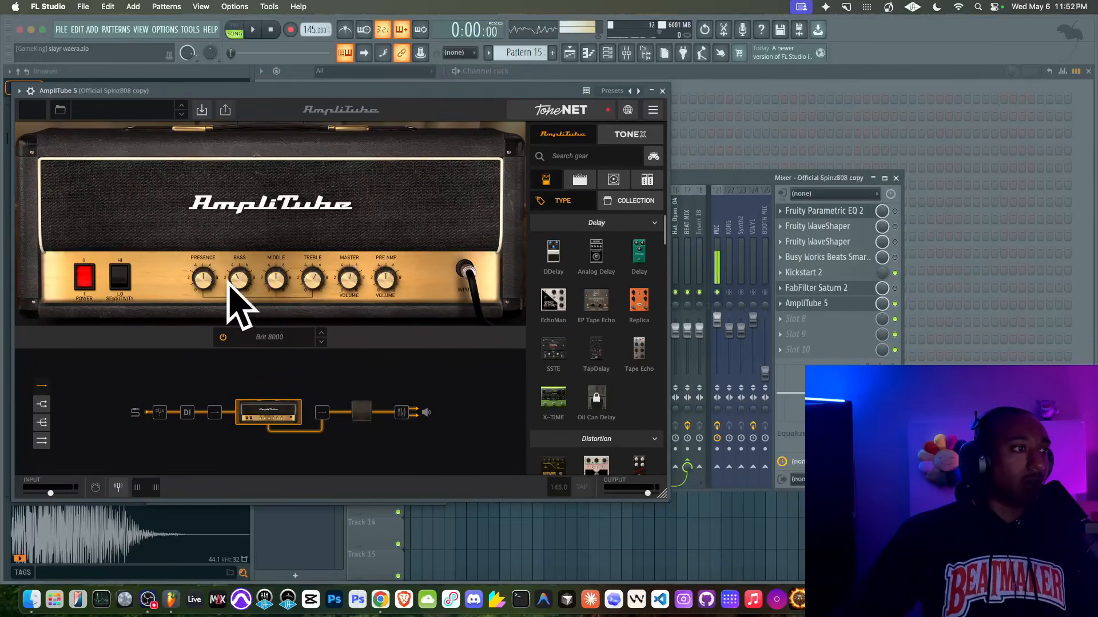
pyautogui.press('space')
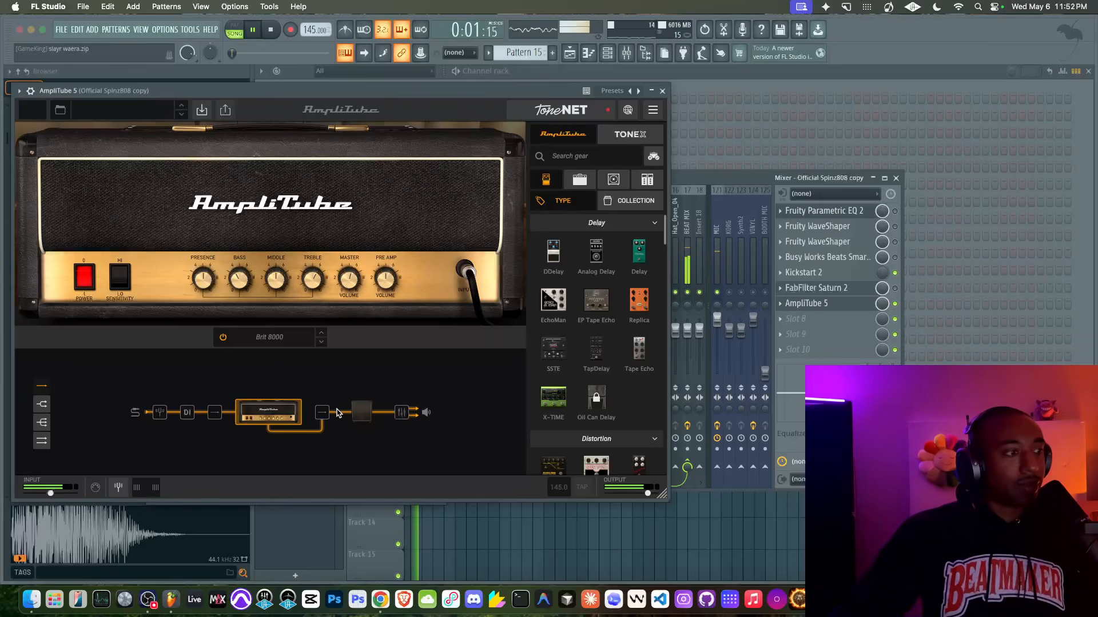
pyautogui.press('space')
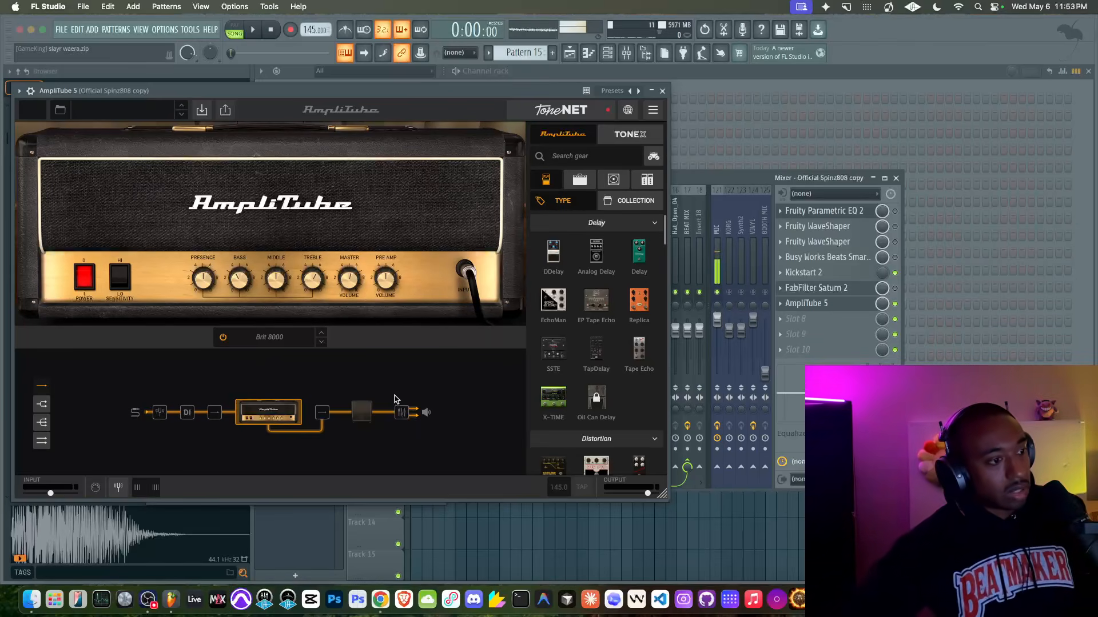
# - Keep AmpliTube's single-line signal chain and set the Brit 8000's Master Volume to 7.5 while auditioning the 808
pyautogui.click(42, 440)
pyautogui.click(41, 391)
pyautogui.press('space')
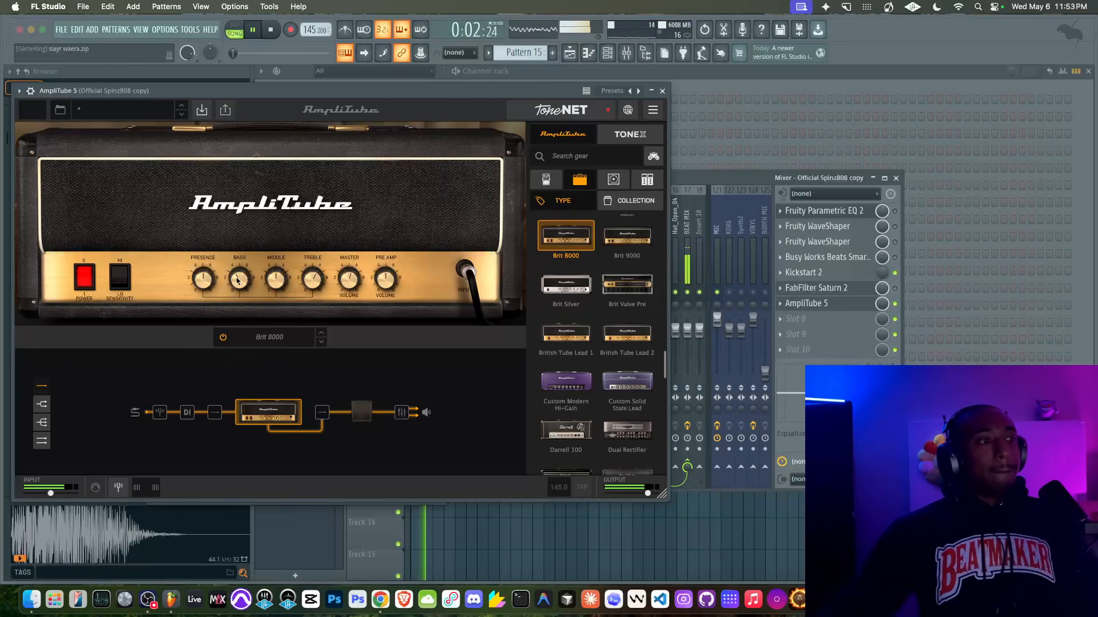
pyautogui.moveTo(348, 283); pyautogui.dragTo(384, 212)
pyautogui.moveTo(359, 286); pyautogui.dragTo(360, 260)
pyautogui.press('space')
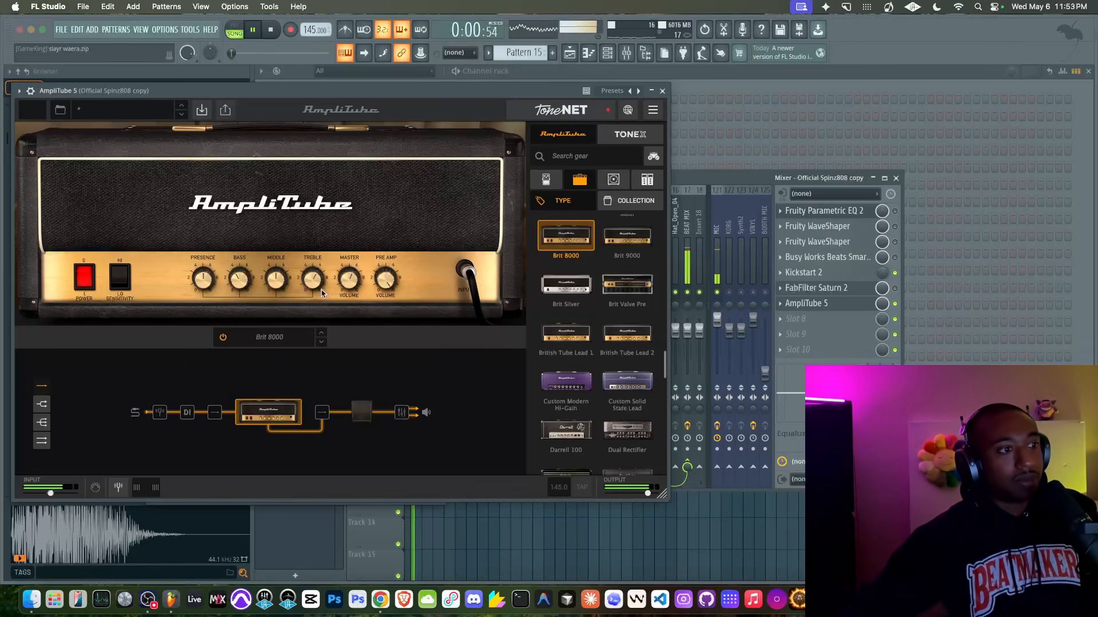
pyautogui.moveTo(345, 278)
pyautogui.mouseDown()
pyautogui.moveTo(345, 263)
pyautogui.moveTo(351, 270)
pyautogui.mouseUp()
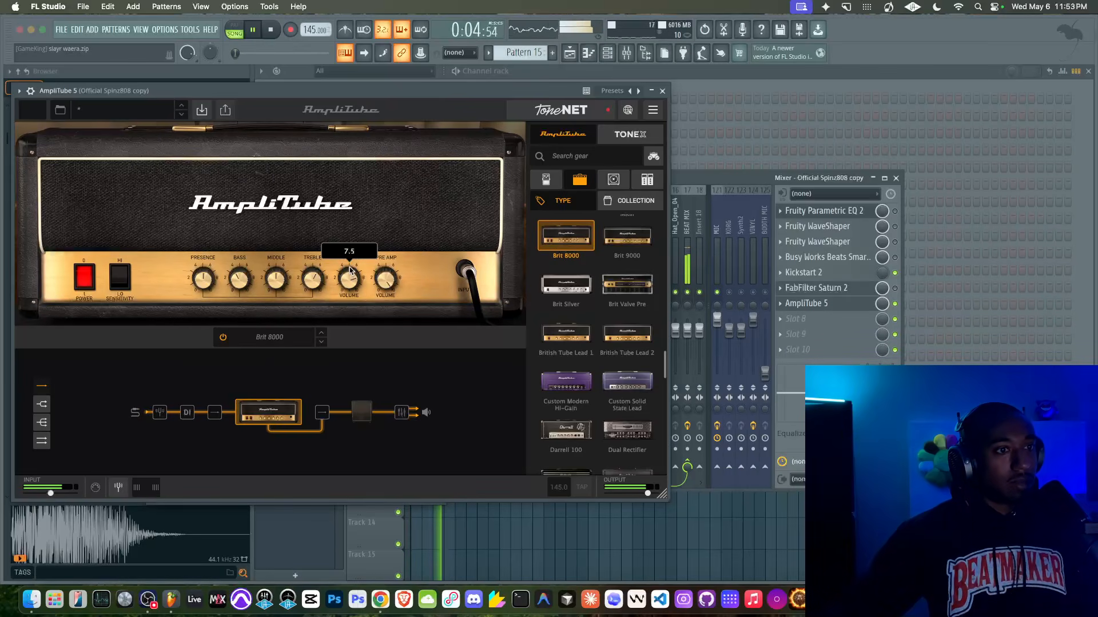
pyautogui.press('space')
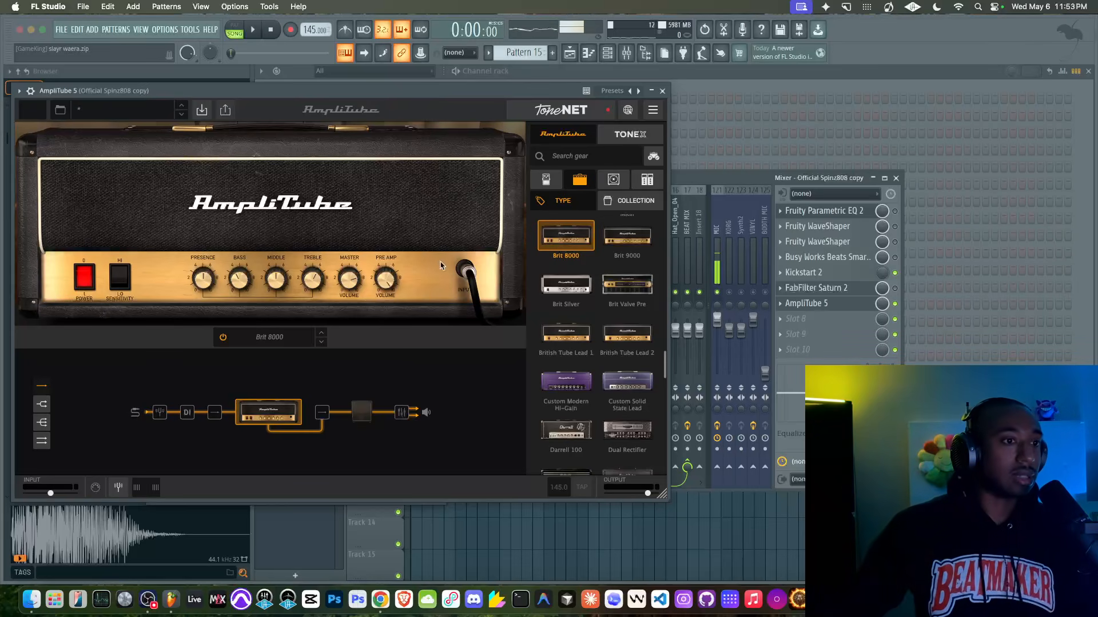
# - Switch AmpliTube's amp to the Brit 9000 and raise its Pre Amp Volume to 10.0 while auditioning
pyautogui.click(611, 238)
pyautogui.press('space')
pyautogui.press('space')
pyautogui.moveTo(423, 285)
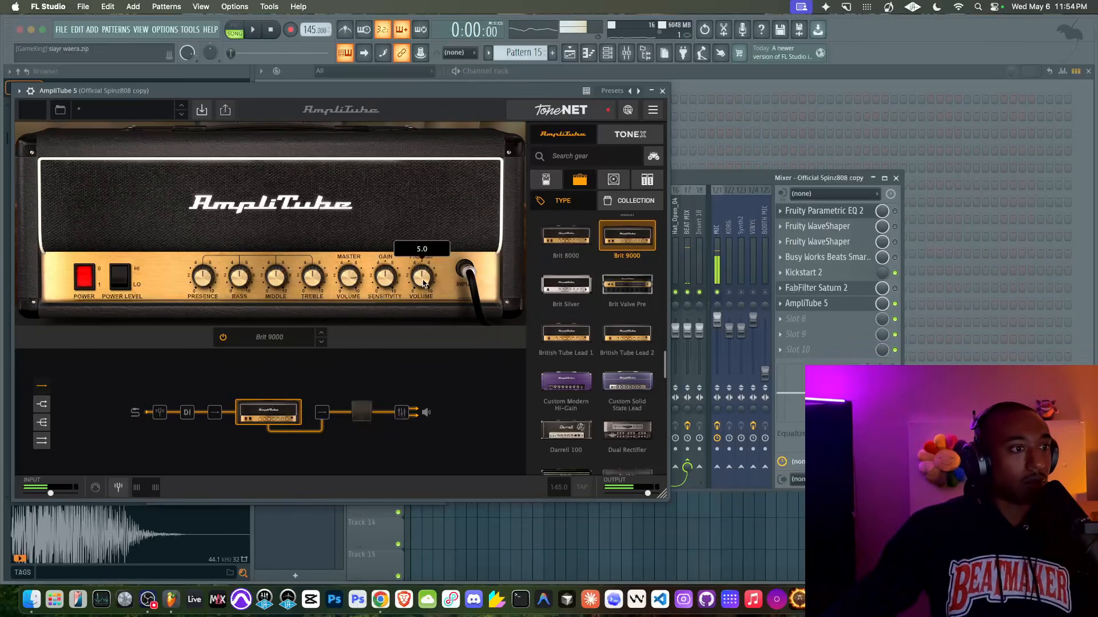
pyautogui.moveTo(422, 258)
pyautogui.mouseDown()
pyautogui.moveTo(419, 243)
pyautogui.moveTo(421, 252)
pyautogui.mouseUp()
pyautogui.press('space')
# - Raise the Brit 9000's Master Volume to 10.0 while the 808 plays
pyautogui.moveTo(351, 271)
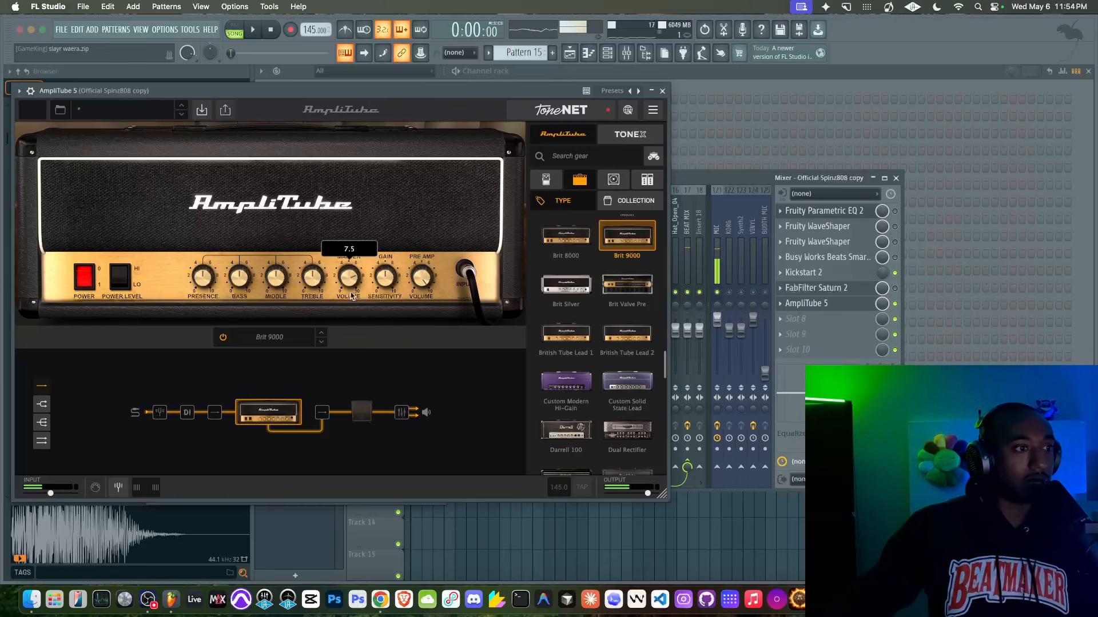
pyautogui.press('space')
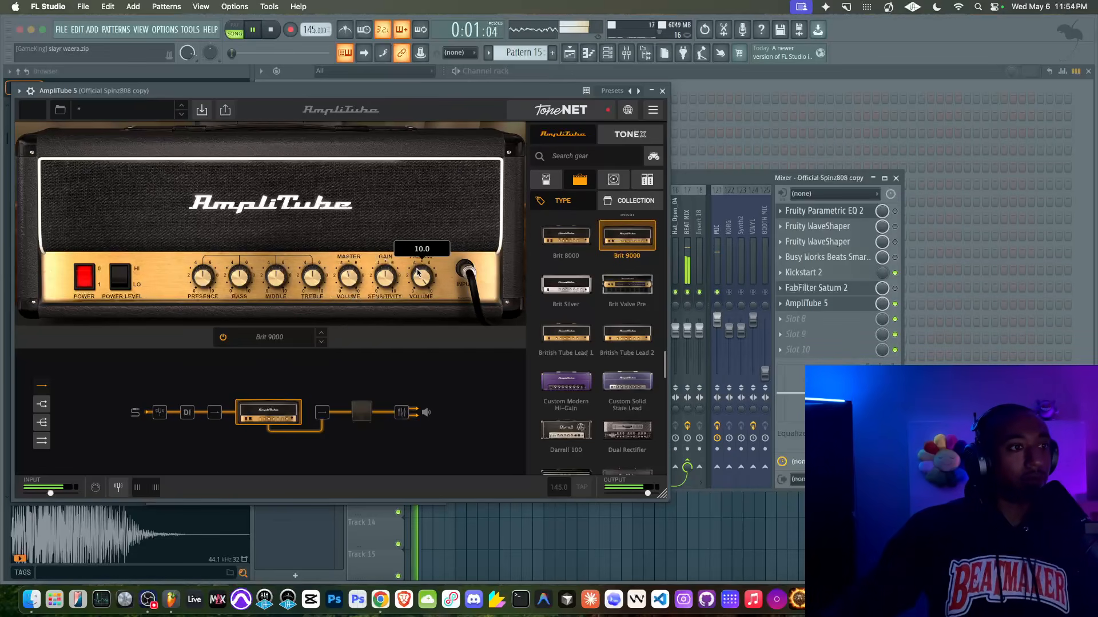
pyautogui.moveTo(348, 277); pyautogui.dragTo(344, 218)
pyautogui.moveTo(349, 277); pyautogui.dragTo(350, 238)
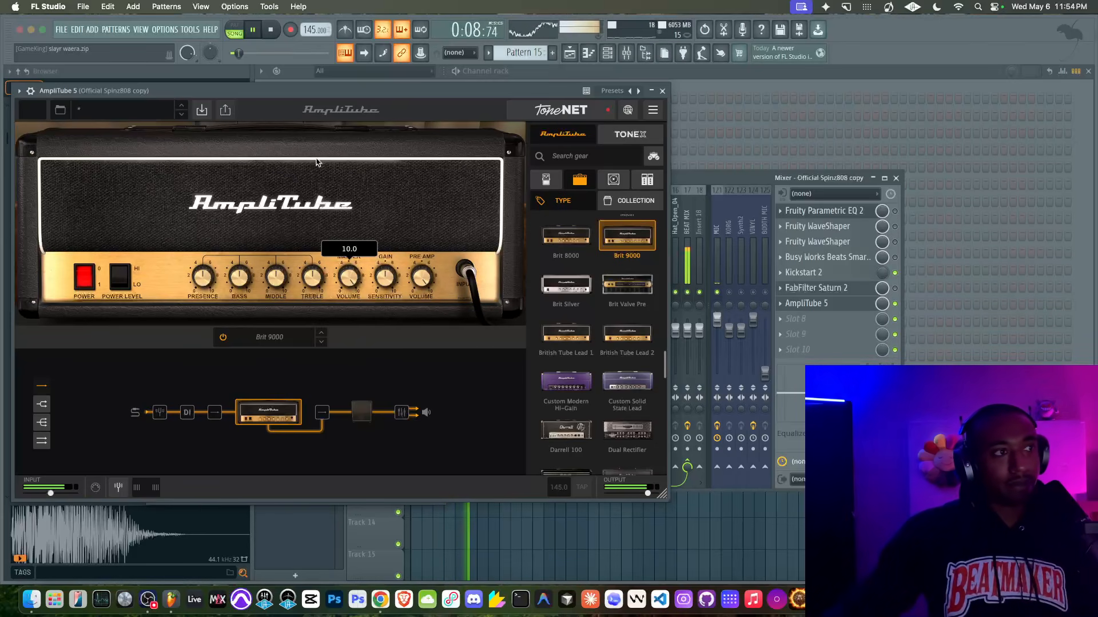
# - Compare the 808 with AmpliTube bypassed and enabled during playback, keeping the plugin's wrapper options and the mixer track in view
pyautogui.press('space')
pyautogui.click(30, 91)
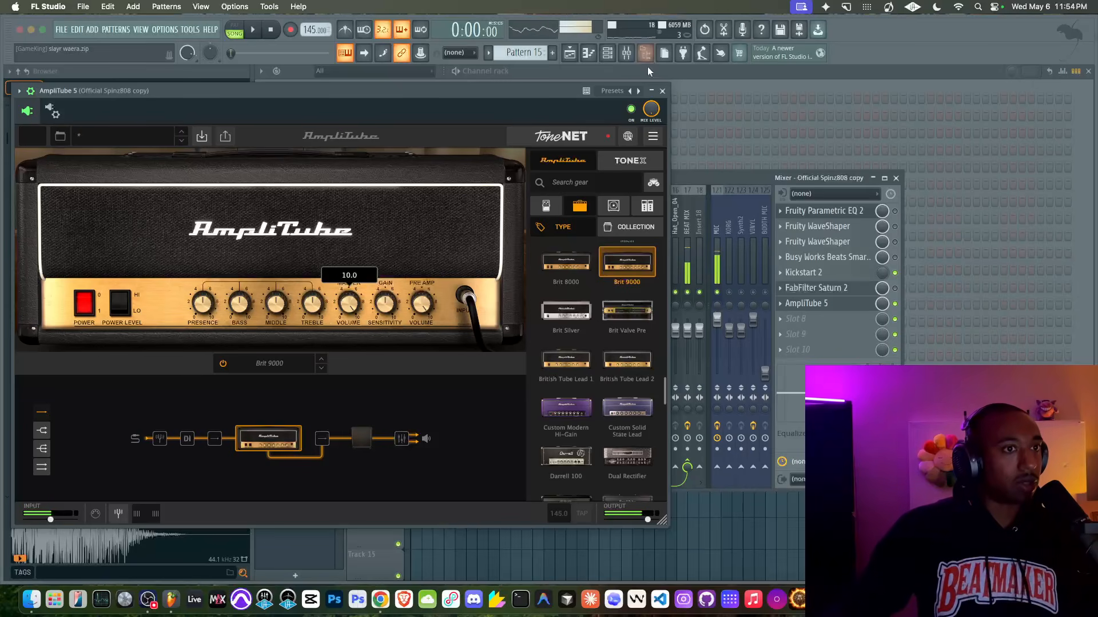
pyautogui.press('space')
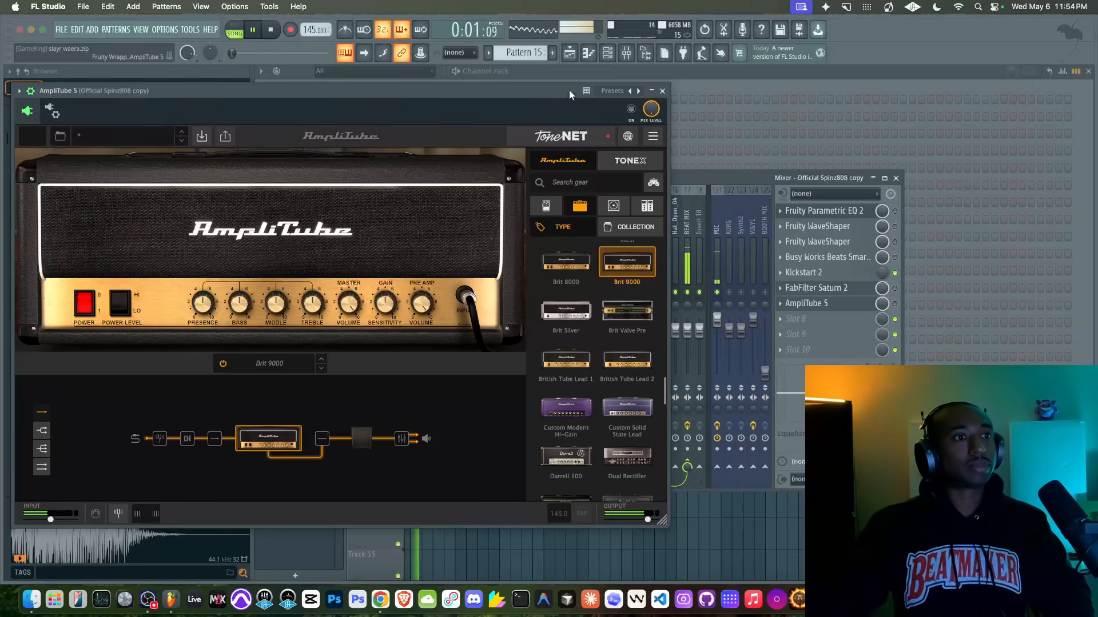
pyautogui.moveTo(569, 90); pyautogui.dragTo(501, 109)
pyautogui.moveTo(685, 179); pyautogui.dragTo(791, 106)
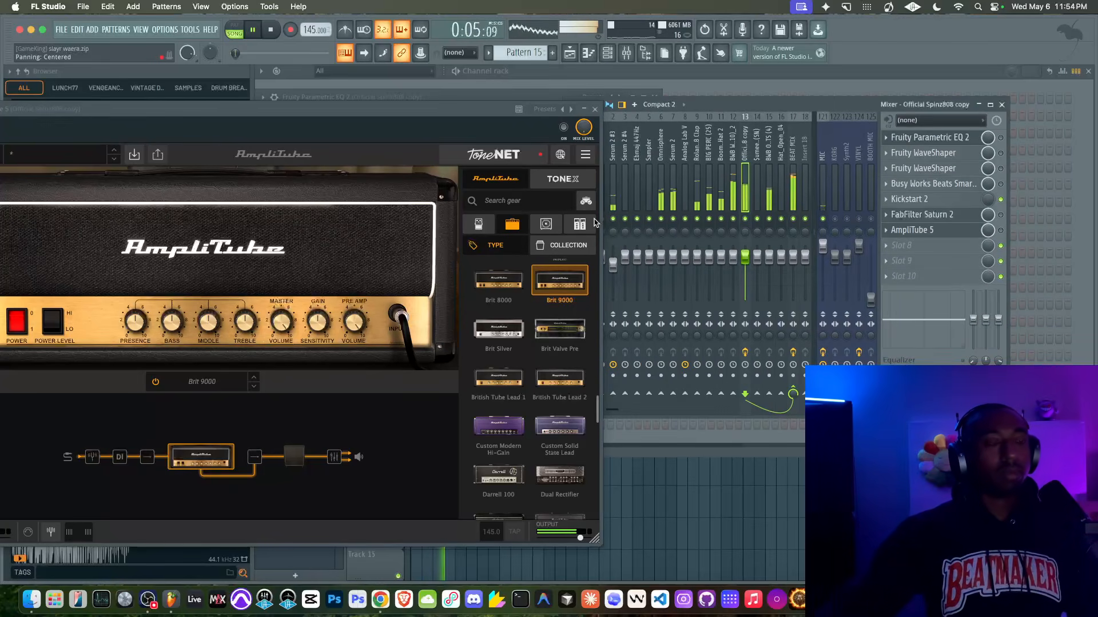
pyautogui.click(564, 127)
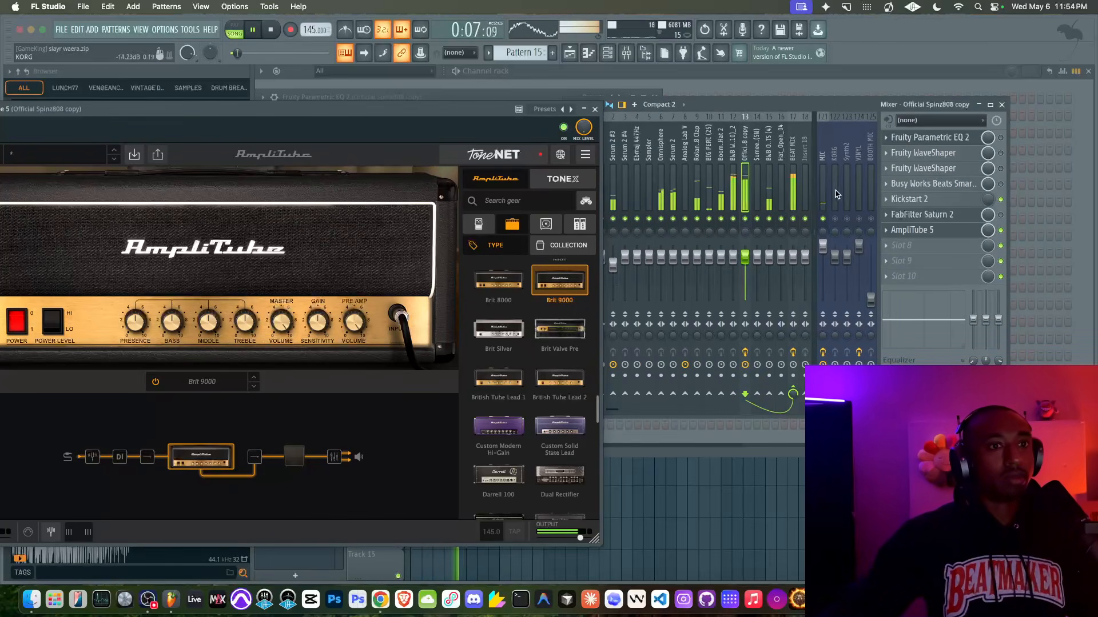
pyautogui.click(823, 220)
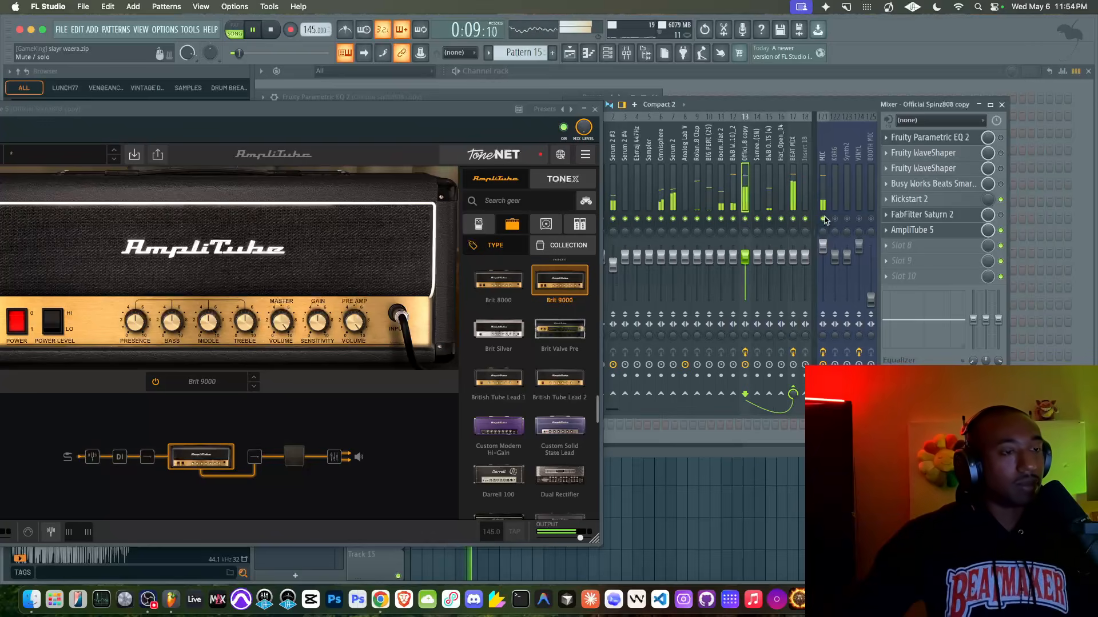
# - Lower the 808 mixer track's volume fader slightly during playback, and bring AmpliTube's amp panel fully back into view
pyautogui.moveTo(745, 257); pyautogui.dragTo(747, 264)
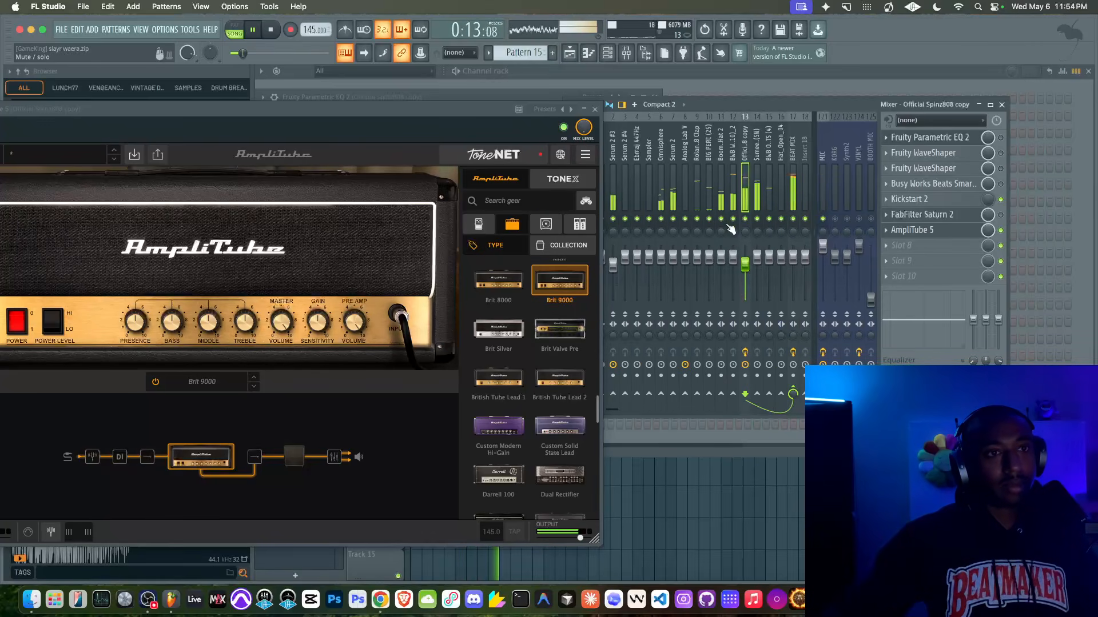
pyautogui.click(452, 116)
pyautogui.moveTo(451, 117); pyautogui.dragTo(601, 112)
pyautogui.press('space')
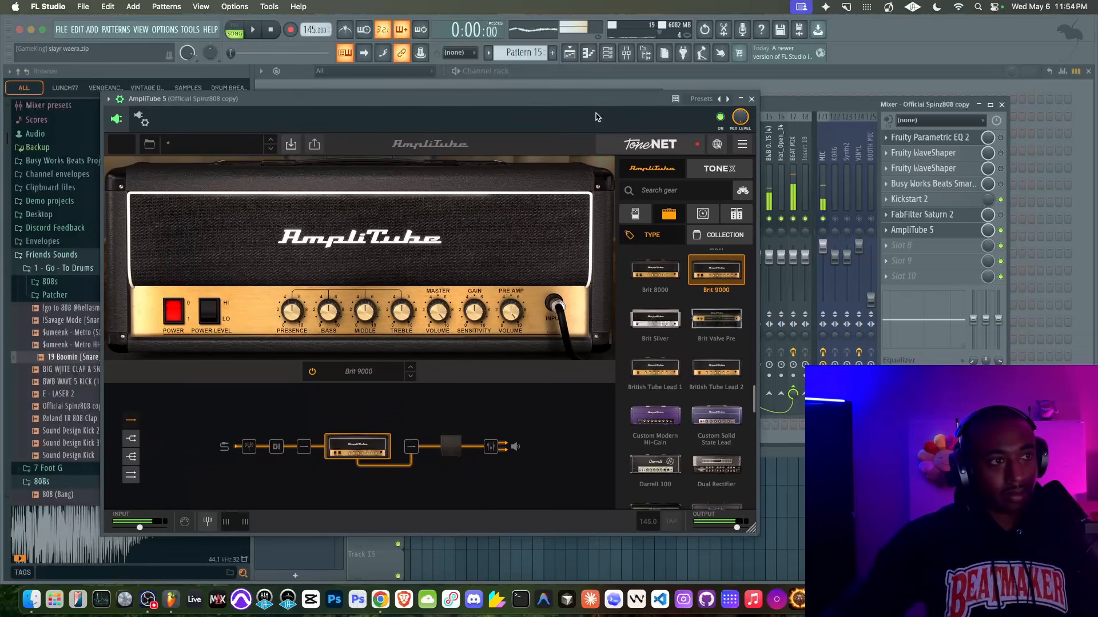
# - Switch AmpliTube's amp to the Brit Silver and set its Output Master to 5.2 while auditioning the 808
pyautogui.click(656, 319)
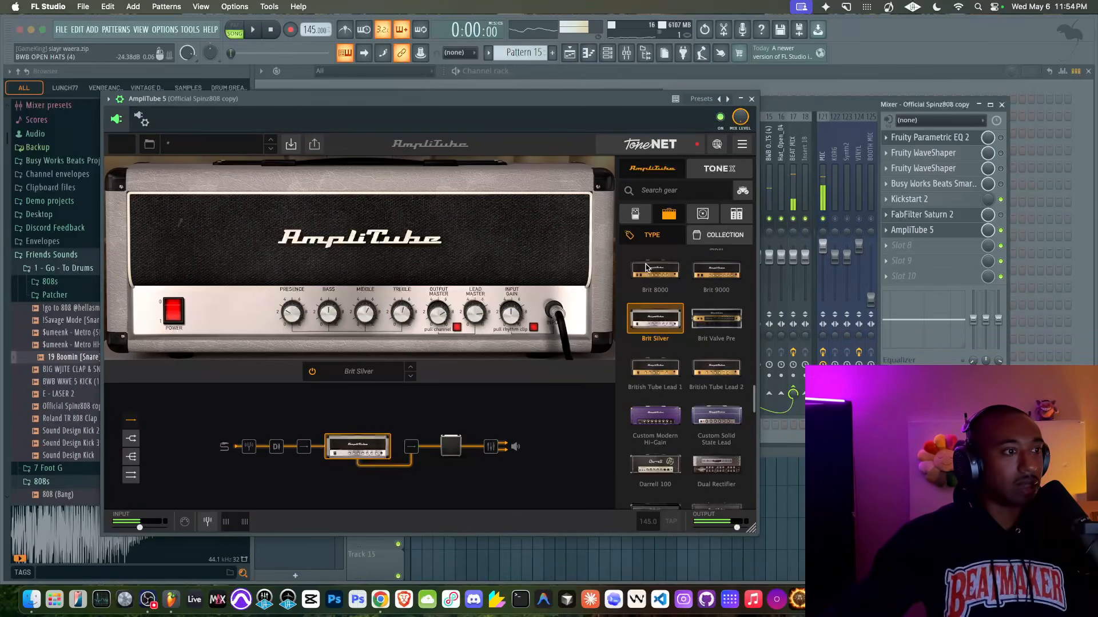
pyautogui.moveTo(508, 304)
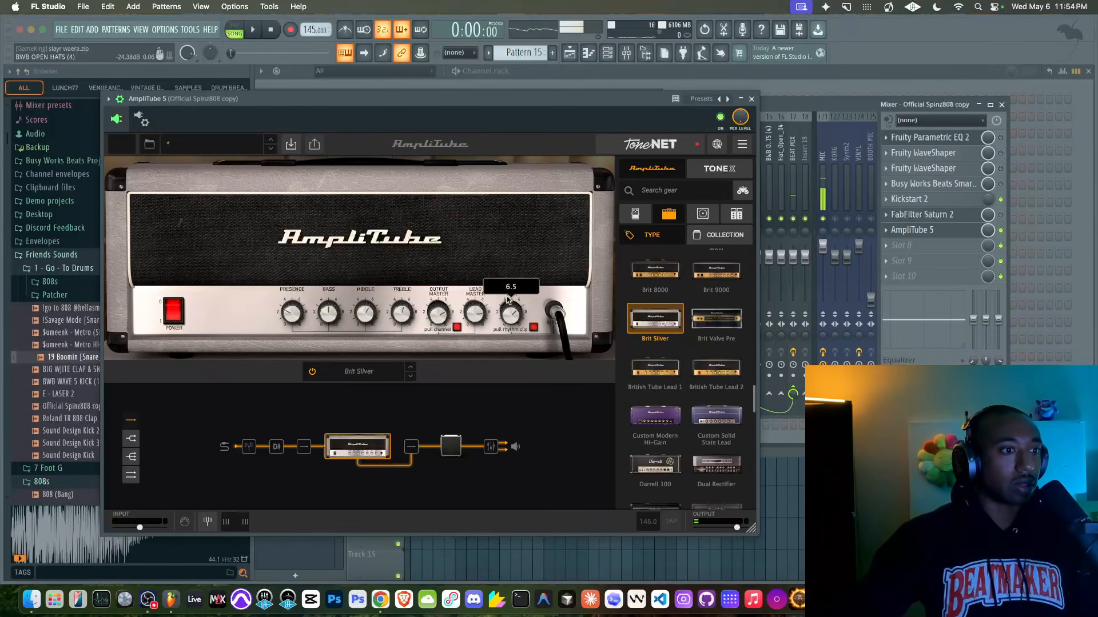
pyautogui.press('space')
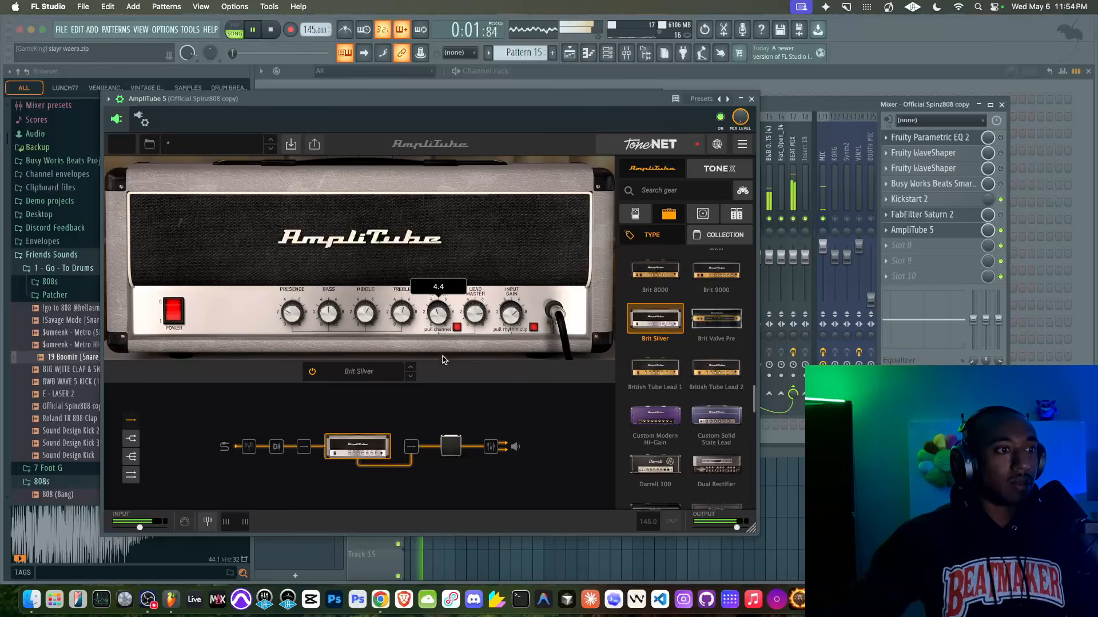
pyautogui.press('space')
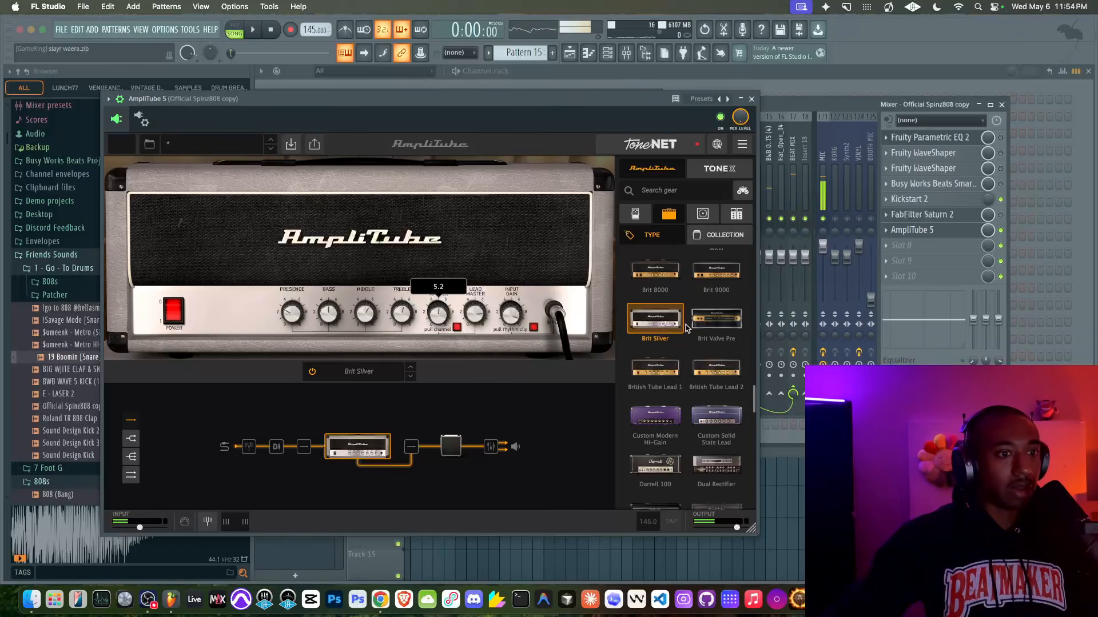
# - Switch the amp to the British Tube Lead 1, adjust its Volume and audition the 808 through it
pyautogui.scroll(-1, 658, 343)
pyautogui.click(654, 334)
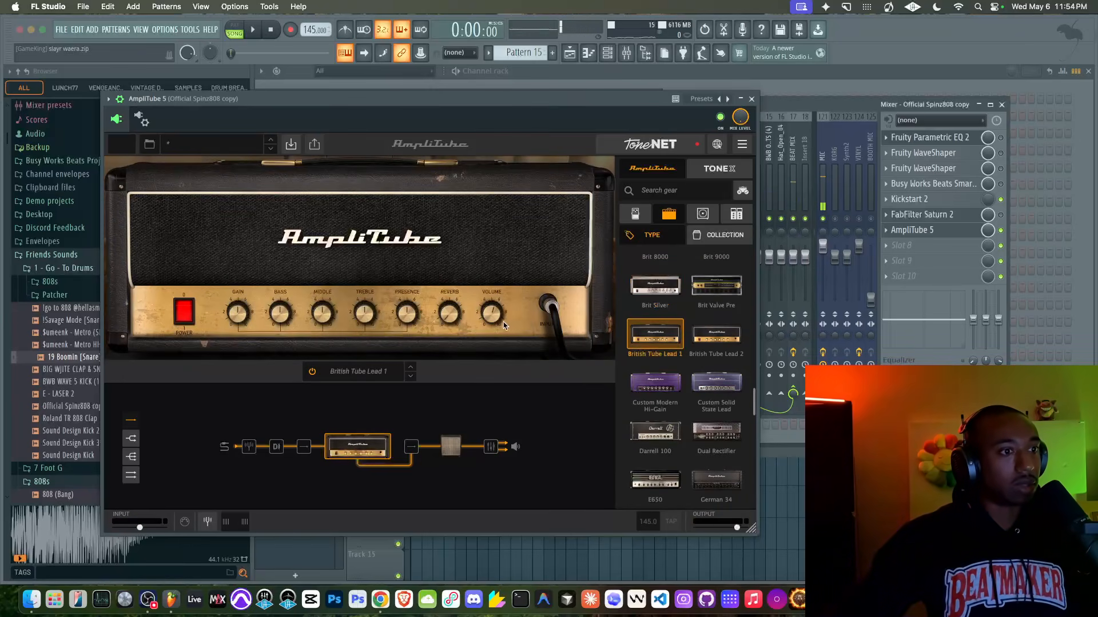
pyautogui.press('space')
pyautogui.moveTo(485, 278)
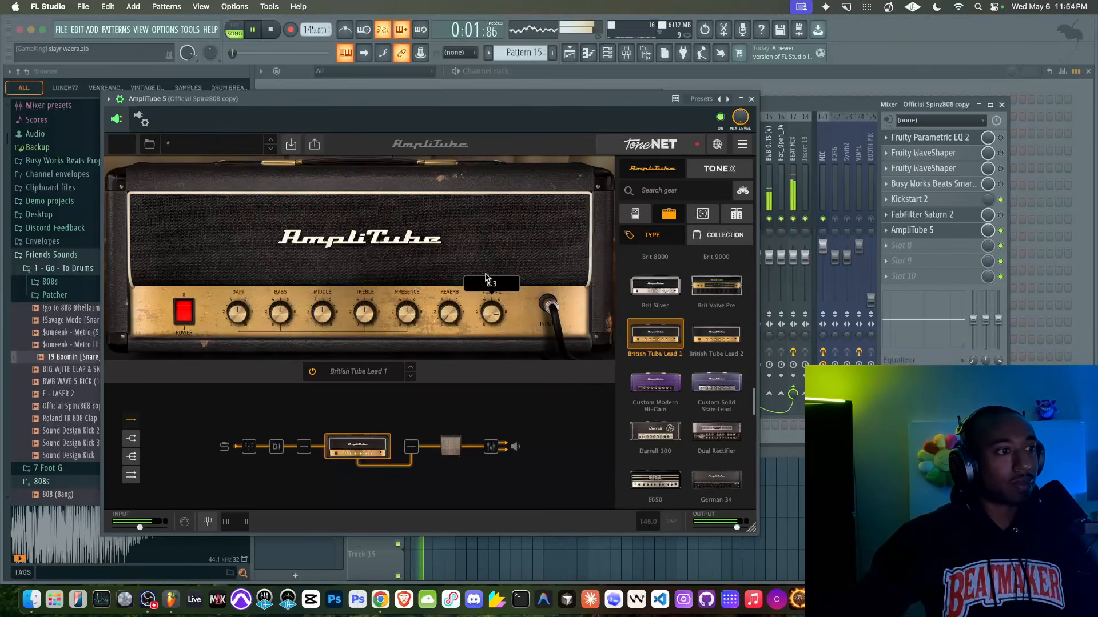
pyautogui.press('space')
# - Switch the amp to the MiniPlex 20 and audition the 808 through it
pyautogui.scroll(-10, 681, 355)
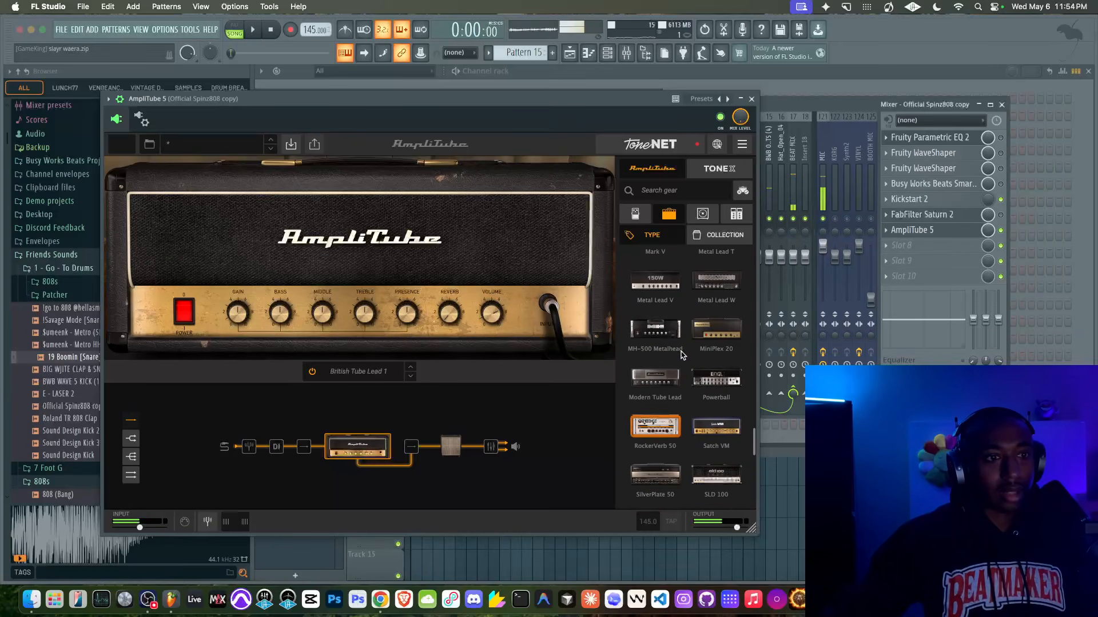
pyautogui.click(695, 324)
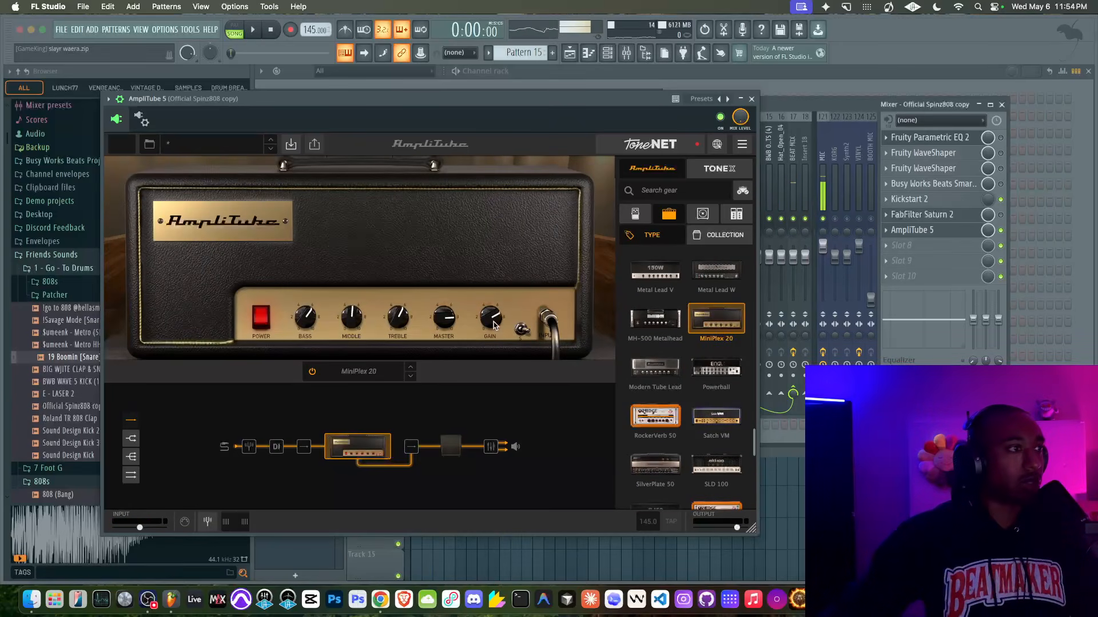
pyautogui.moveTo(486, 348)
pyautogui.press('space')
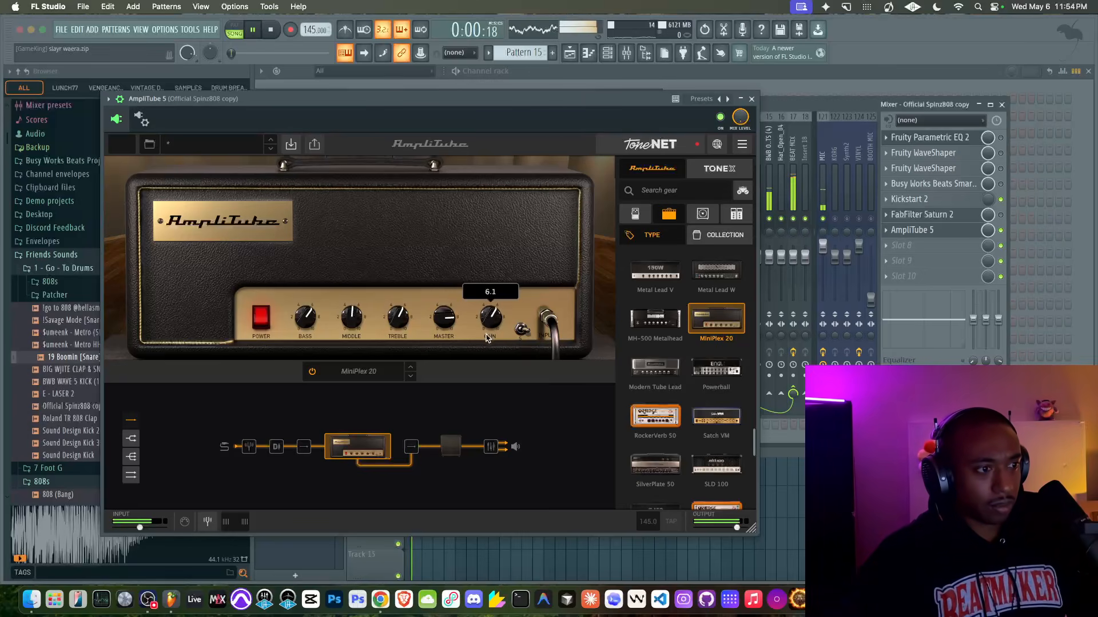
pyautogui.press('space')
# - Switch the amp to the SLD 100 and turn its Normal Master to 0.5 while auditioning the 808
pyautogui.scroll(-5, 676, 255)
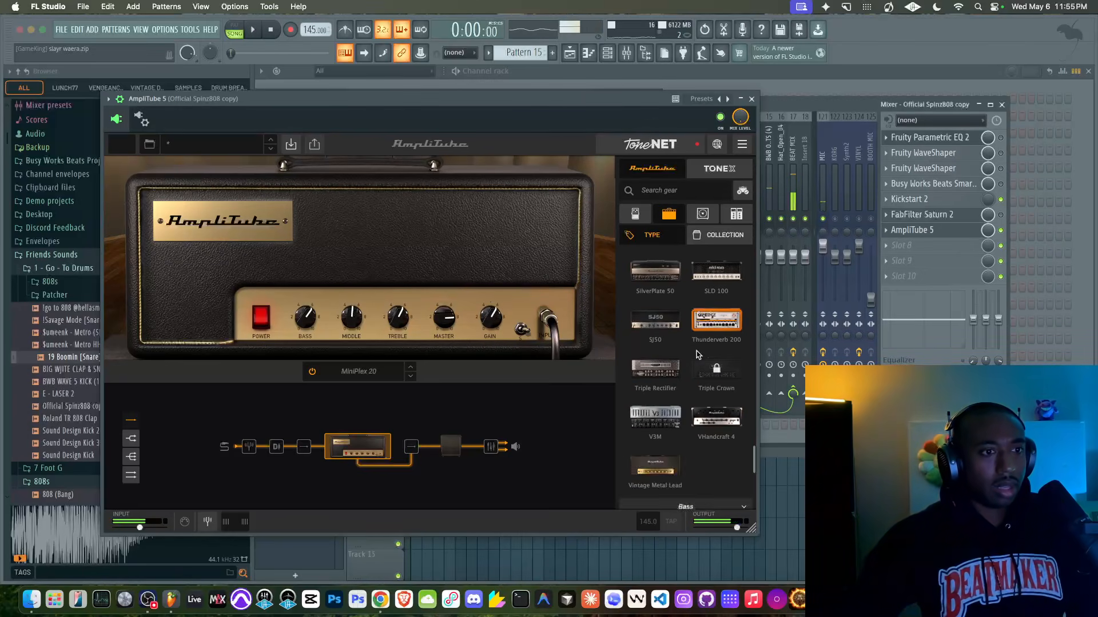
pyautogui.scroll(-1, 668, 274)
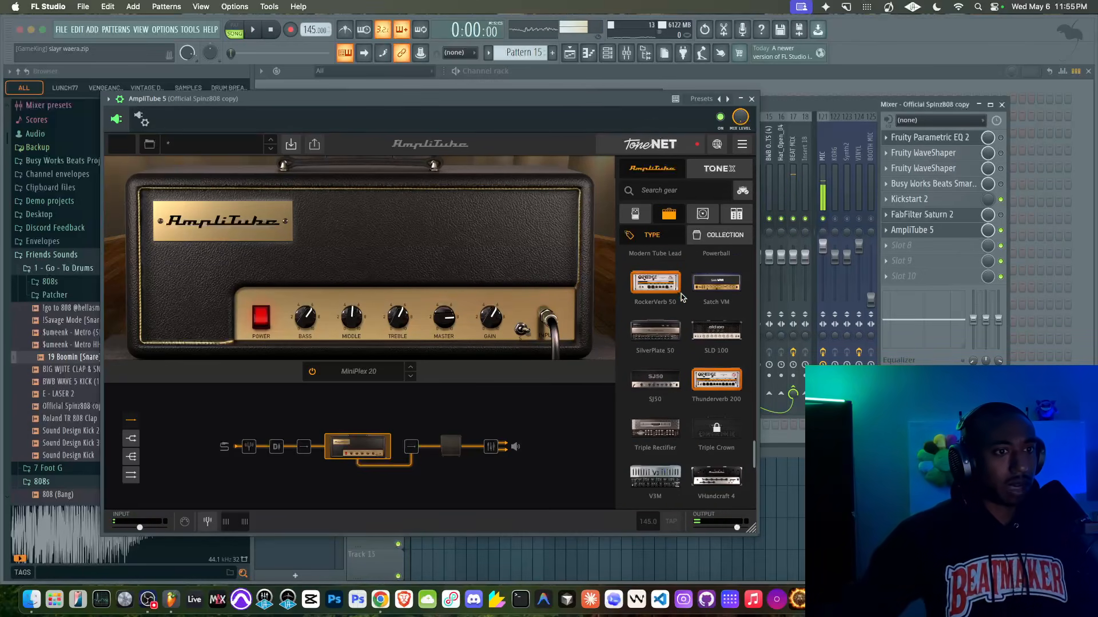
pyautogui.click(721, 299)
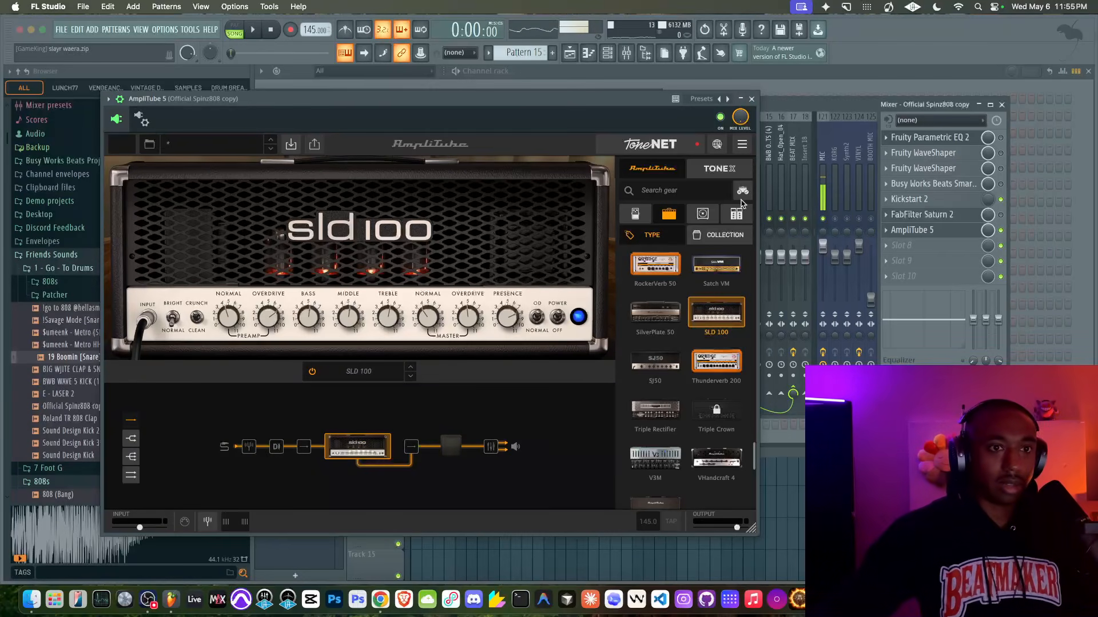
pyautogui.moveTo(488, 106); pyautogui.dragTo(445, 99)
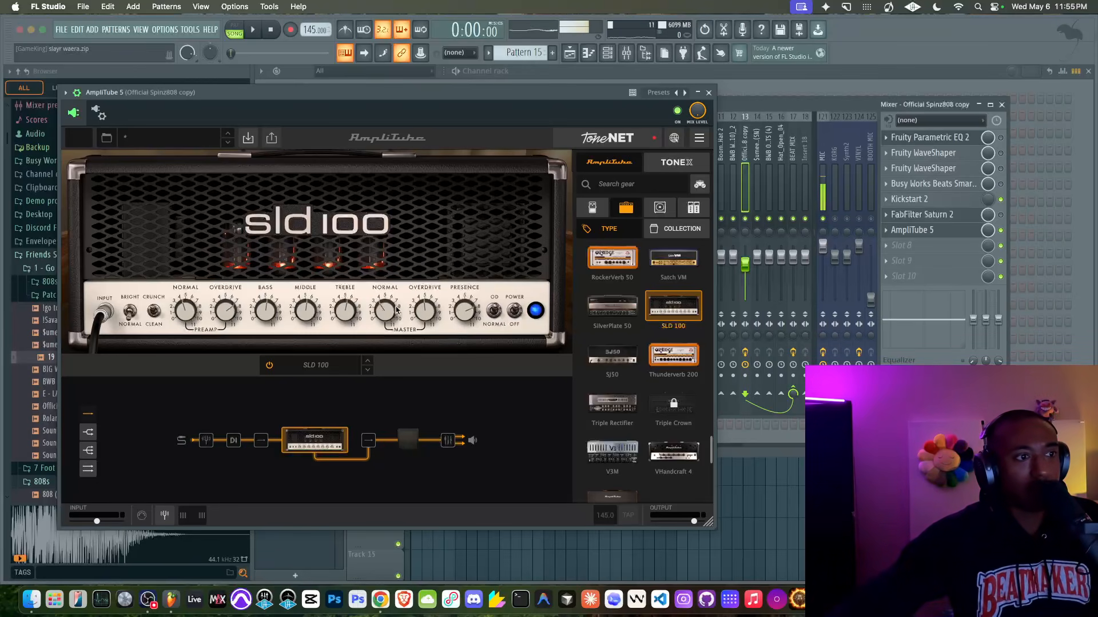
pyautogui.press('space')
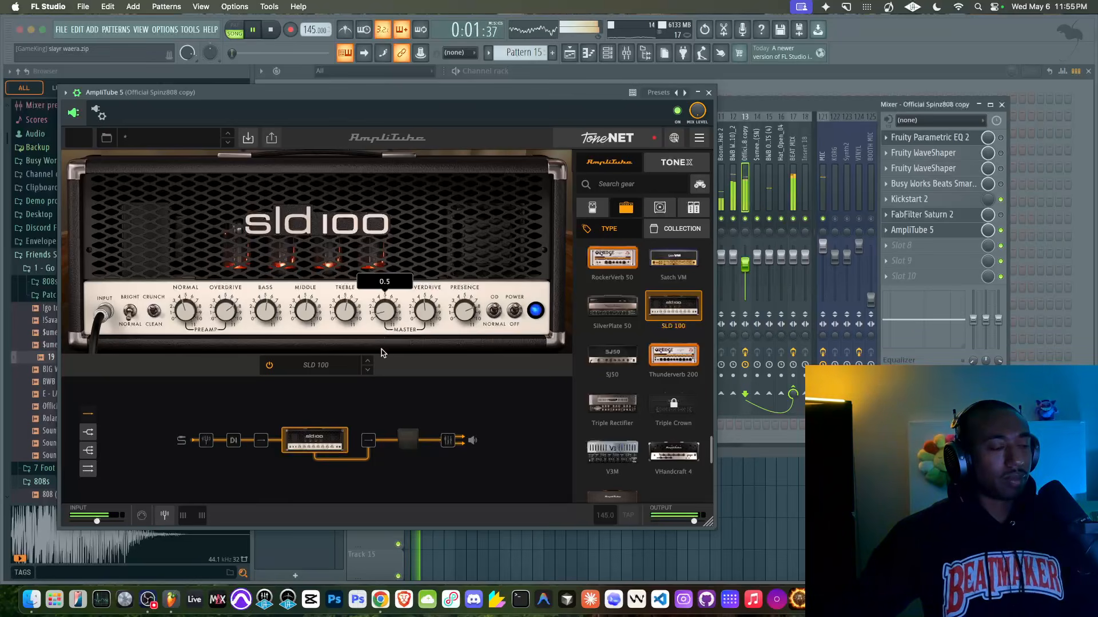
pyautogui.press('space')
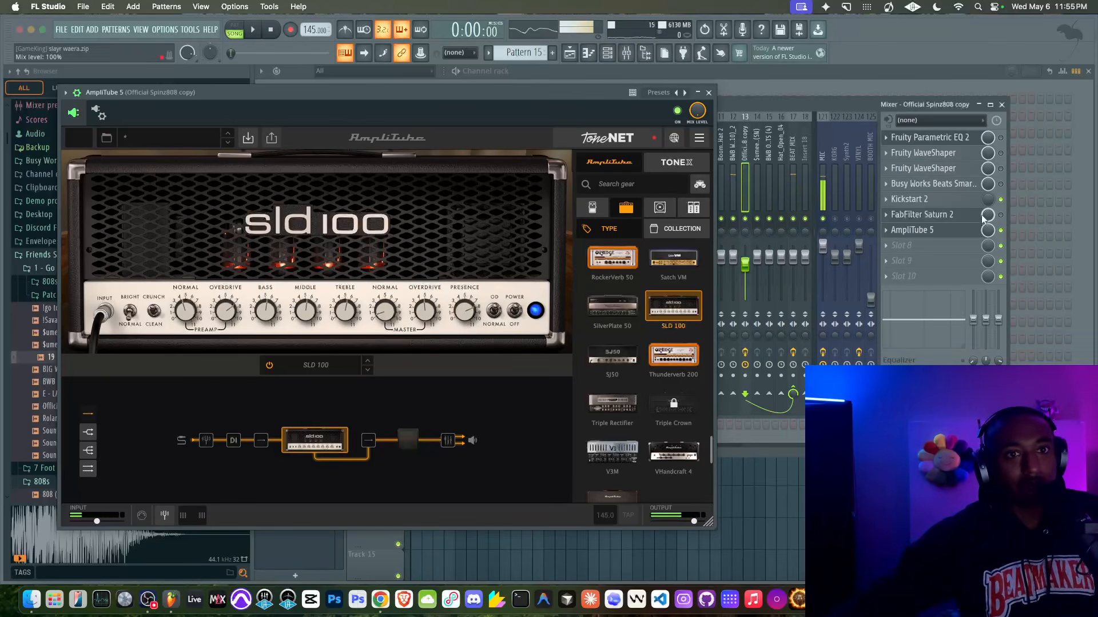
# - Try a lower mix level for AmpliTube on the 808's mixer track and audition it
pyautogui.moveTo(987, 233)
pyautogui.mouseDown()
pyautogui.moveTo(988, 262)
pyautogui.moveTo(988, 252)
pyautogui.mouseUp()
pyautogui.press('space')
pyautogui.press('space')
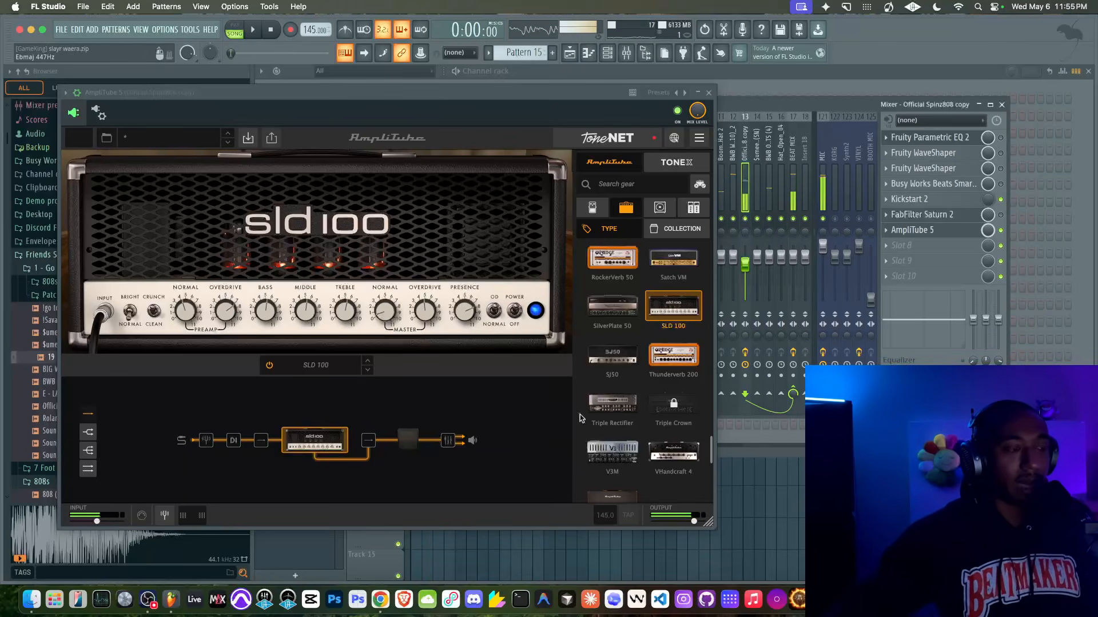
# - Switch AmpliTube to the layout with two parallel amp lines, bypass the Brit 8000 and audition the SLD 100
pyautogui.click(91, 468)
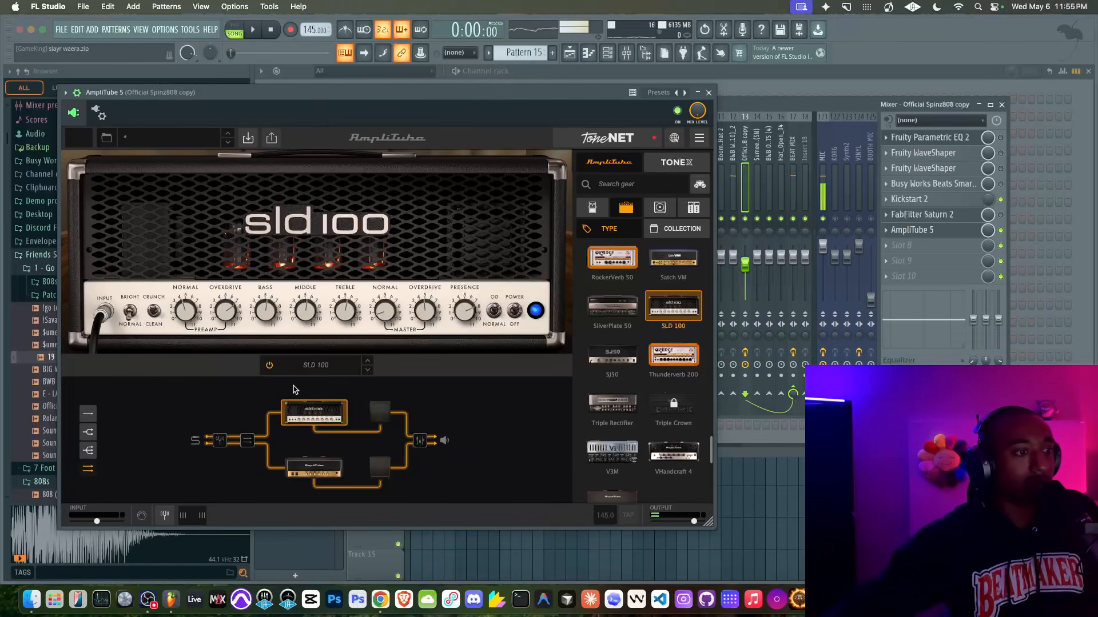
pyautogui.rightClick(329, 470)
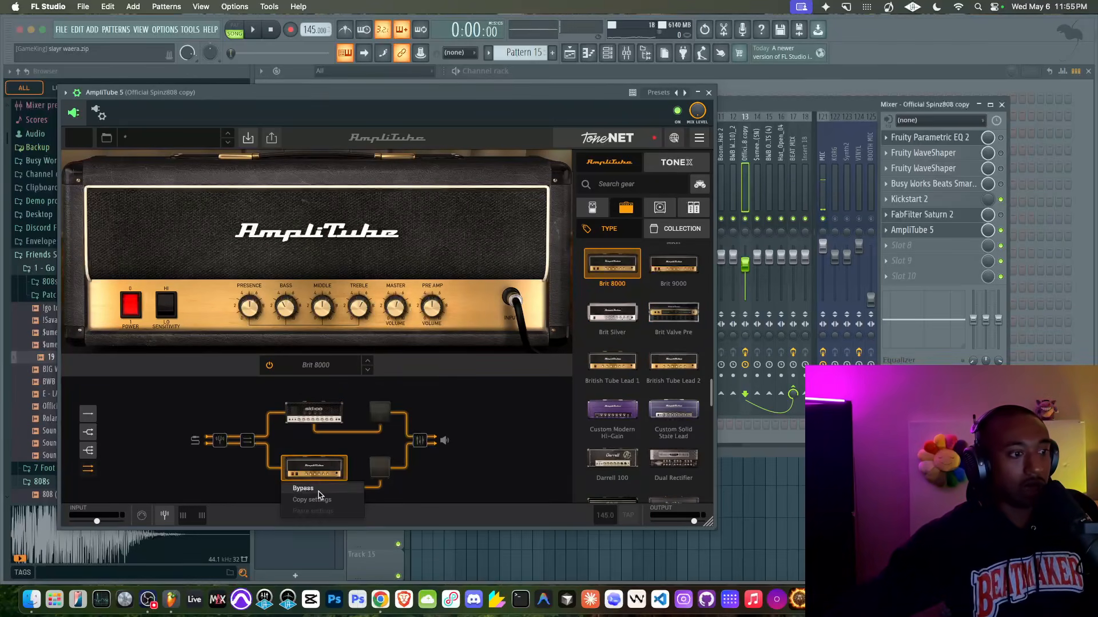
pyautogui.click(307, 421)
pyautogui.press('space')
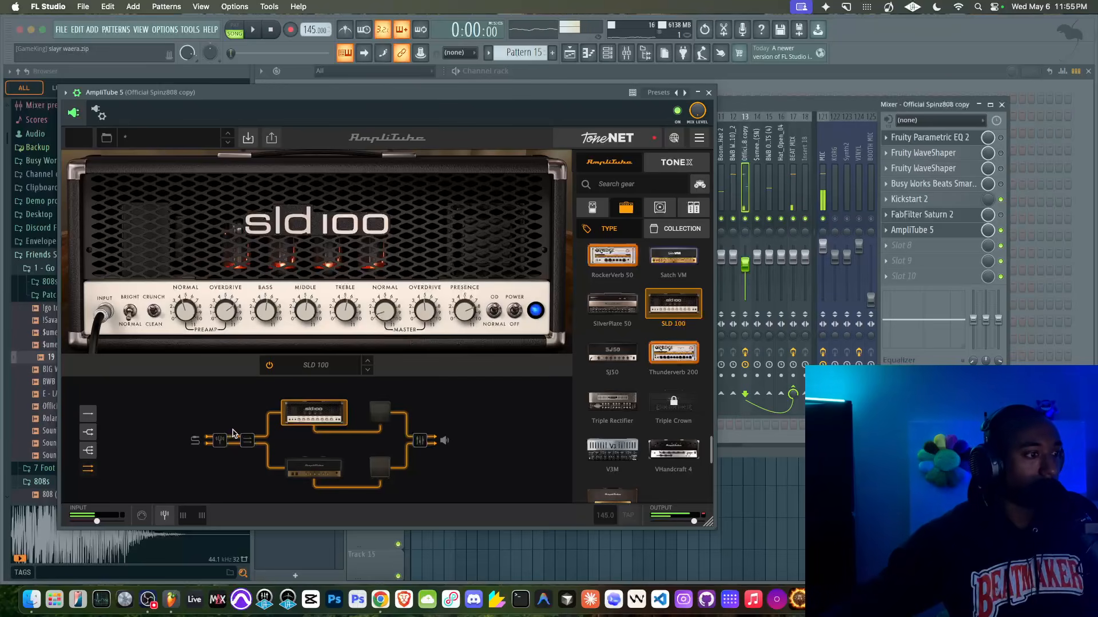
# - Switch AmpliTube to the split-chain layout and audition it while inspecting the Brit 8000 and SLD 100 amps
pyautogui.click(88, 432)
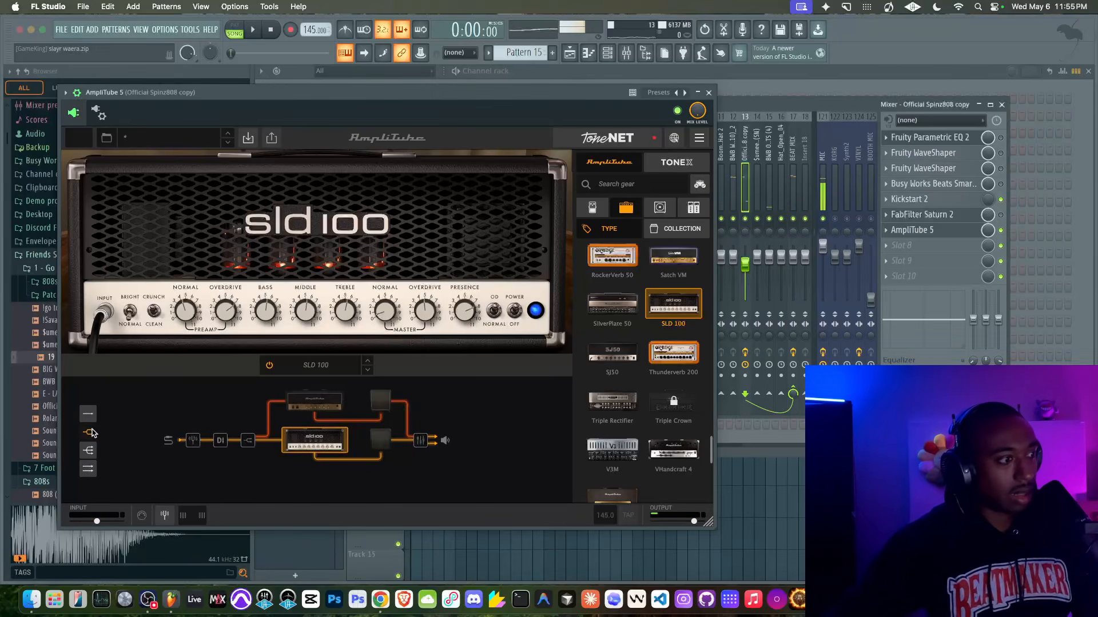
pyautogui.click(315, 406)
pyautogui.press('space')
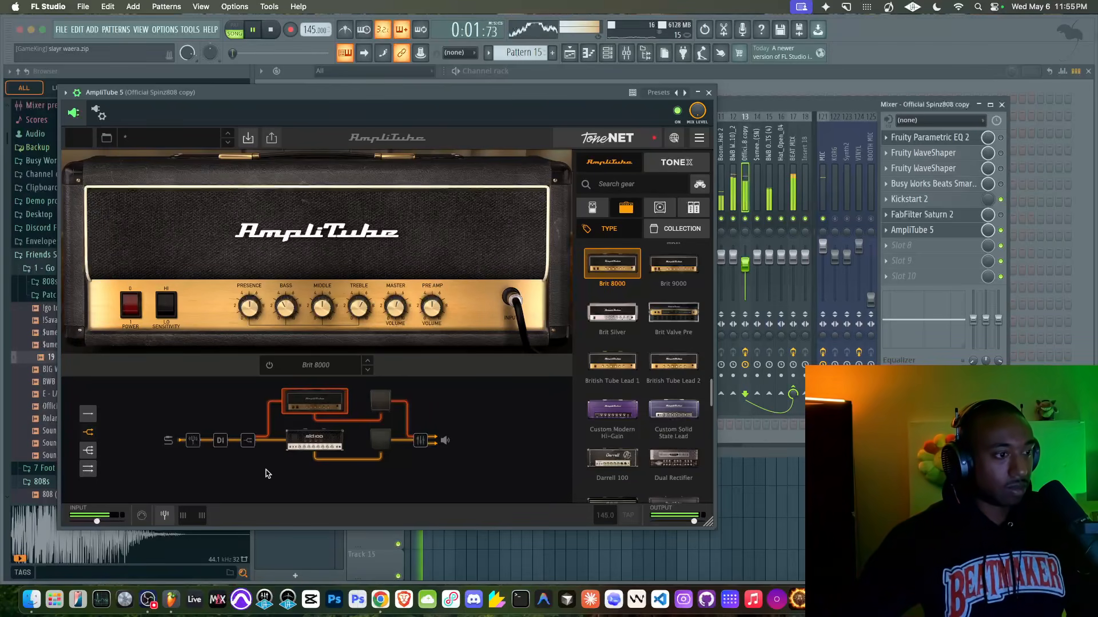
pyautogui.click(305, 437)
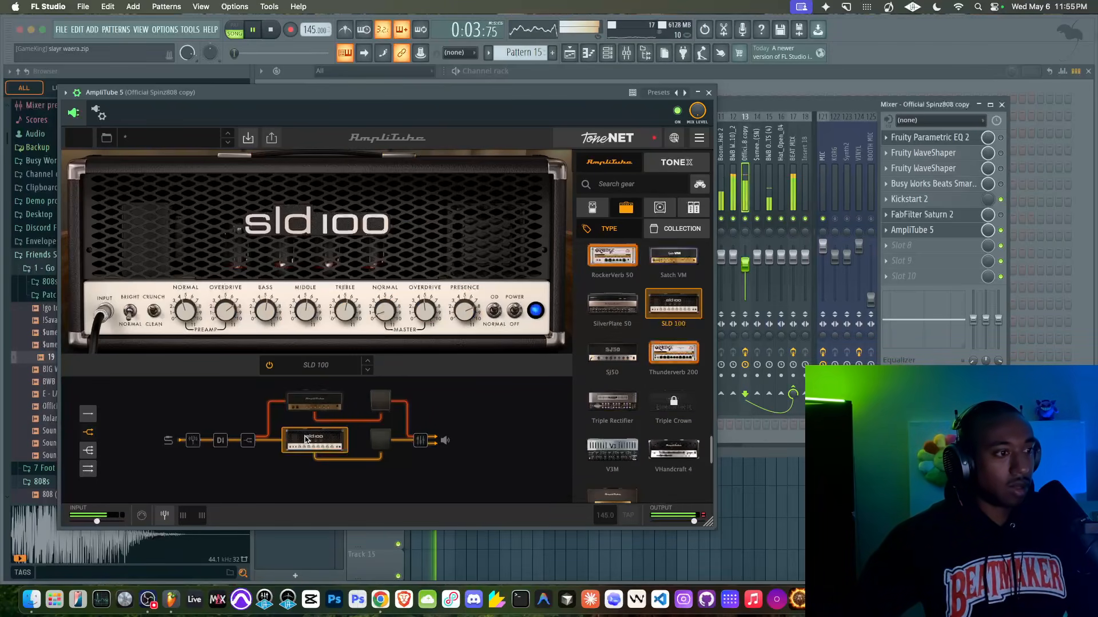
pyautogui.press('space')
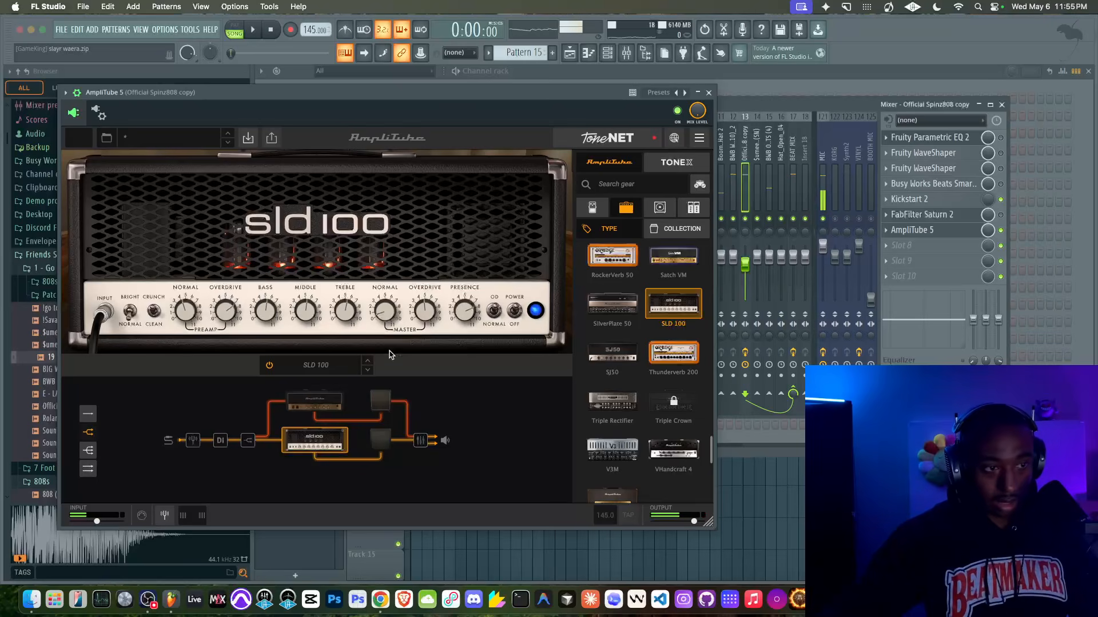
# - Reduce AmpliTube's mix level, raise the SLD 100's Normal Preamp and set its Overdrive Master to 7.2 while the 808 plays
pyautogui.moveTo(995, 241); pyautogui.dragTo(995, 245)
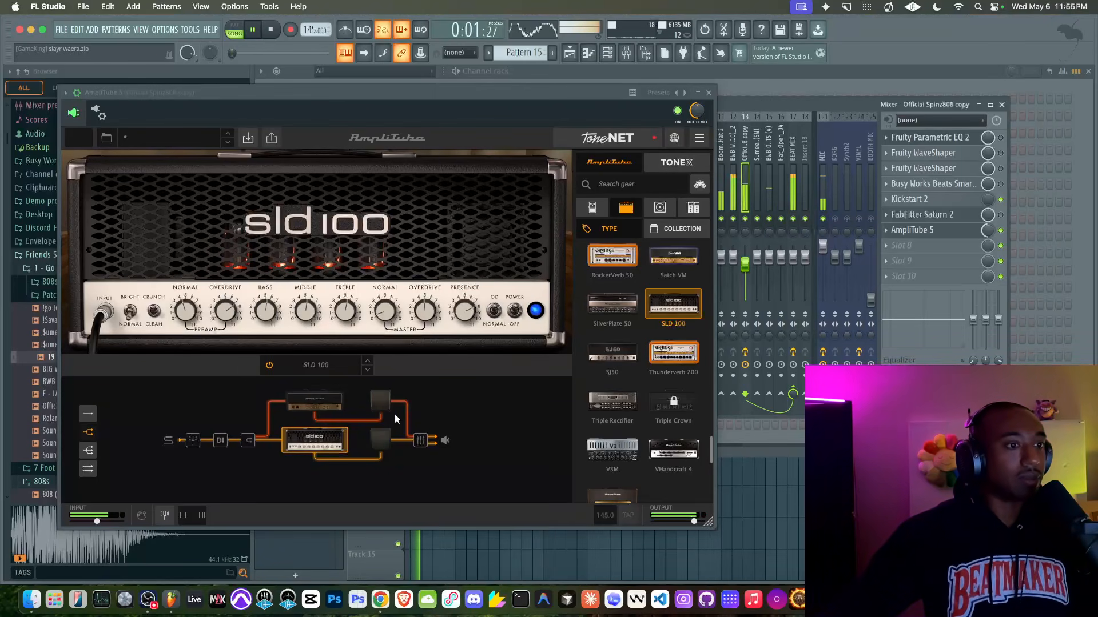
pyautogui.click(323, 441)
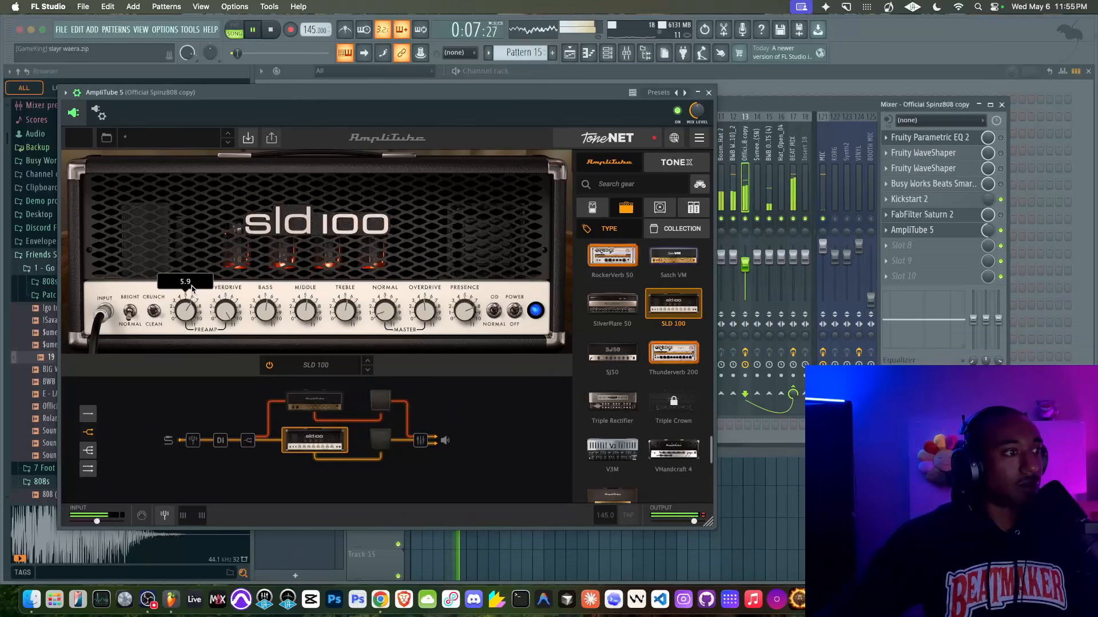
pyautogui.moveTo(192, 276); pyautogui.dragTo(191, 265)
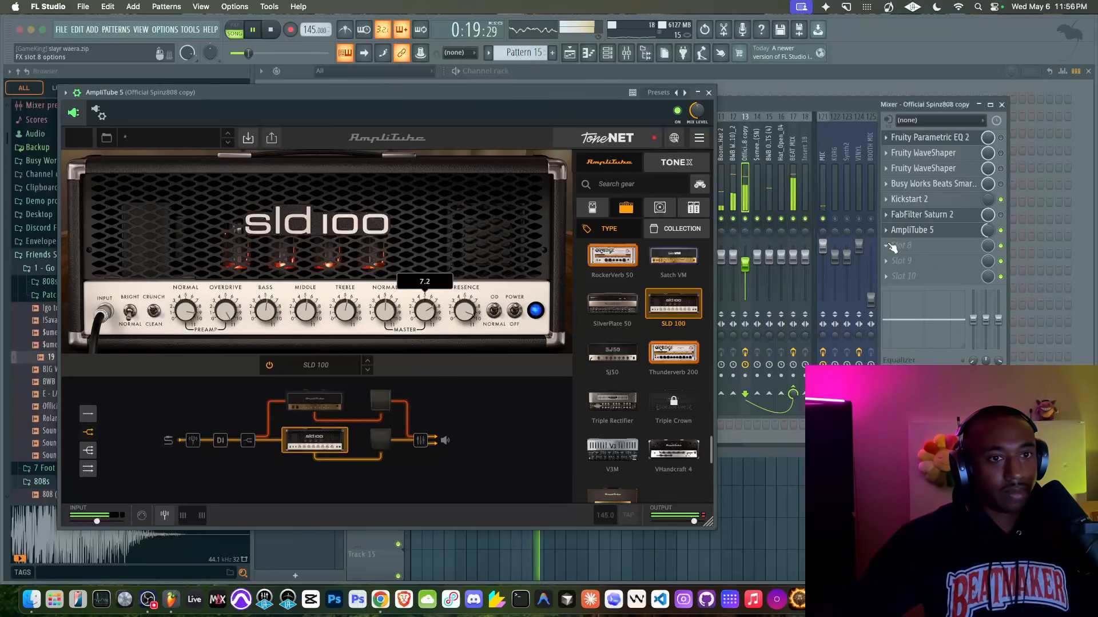
pyautogui.press('space')
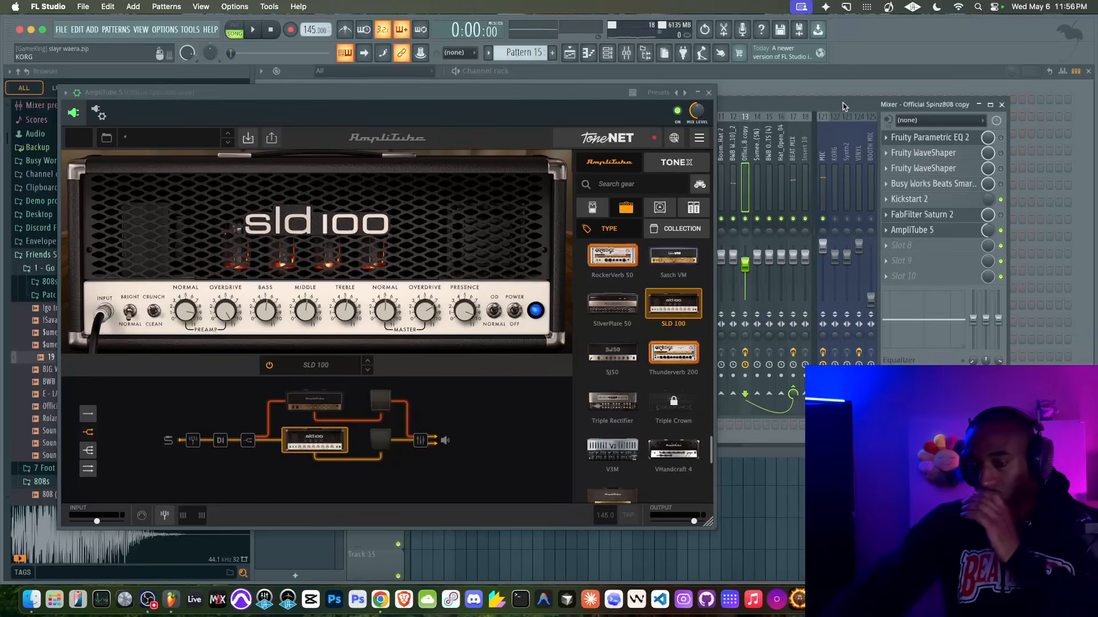
# - Add MicroShift to slot 8 of the 808's mixer track, set its mix to about 27% and start playback
pyautogui.click(915, 245)
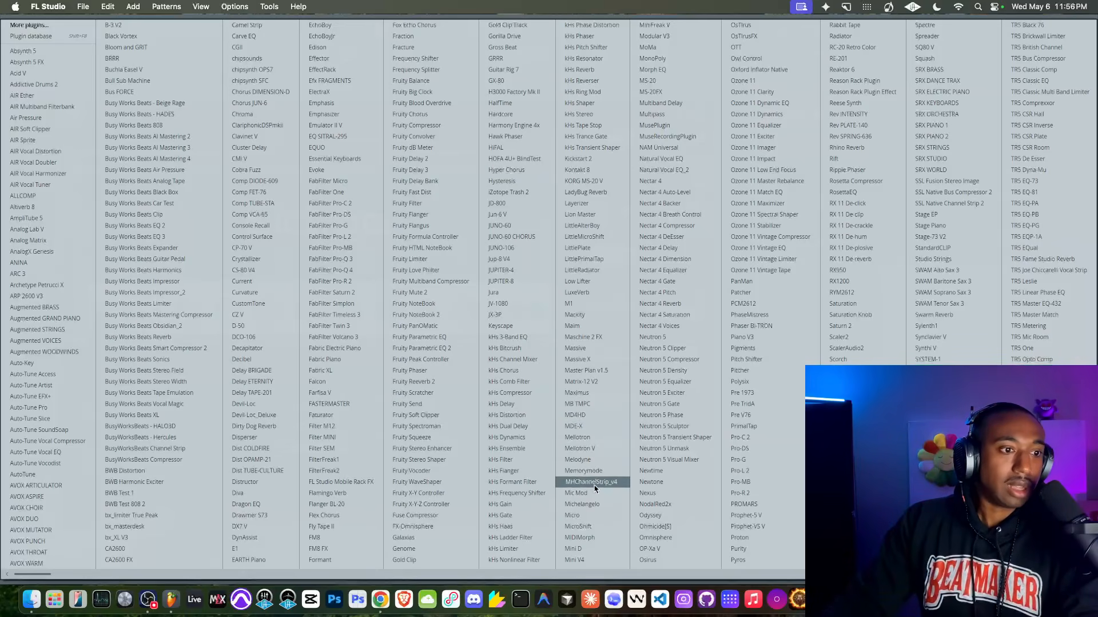
pyautogui.click(582, 527)
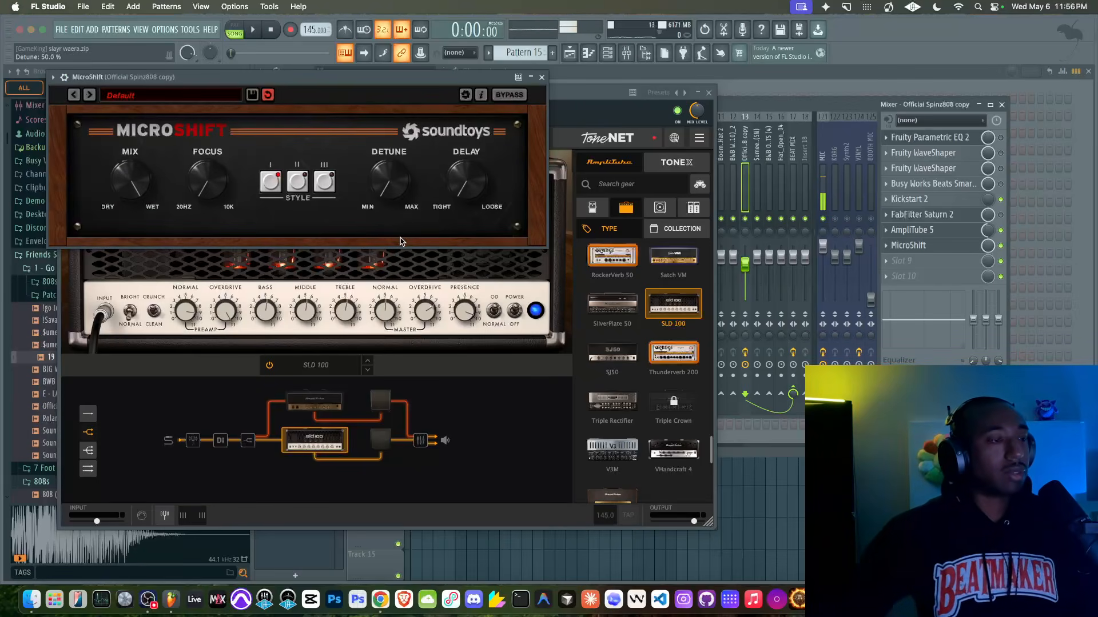
pyautogui.moveTo(139, 205); pyautogui.dragTo(126, 162)
pyautogui.press('space')
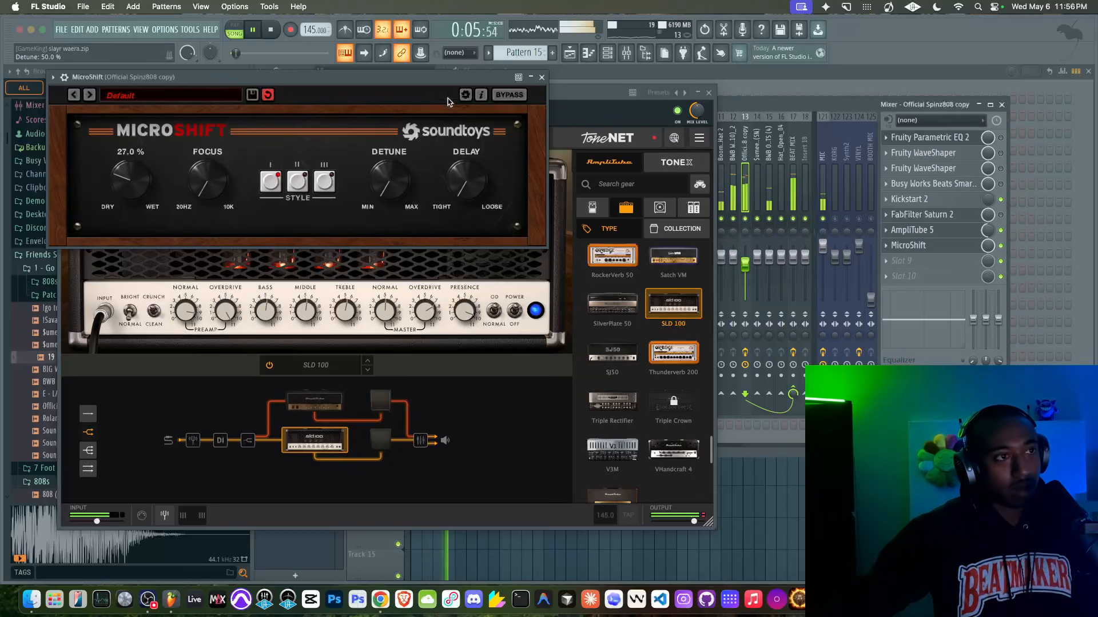
# - Close the MicroShift and AmpliTube windows and lower AmpliTube's mix level on the 808's mixer track while the beat plays
pyautogui.click(542, 77)
pyautogui.click(708, 92)
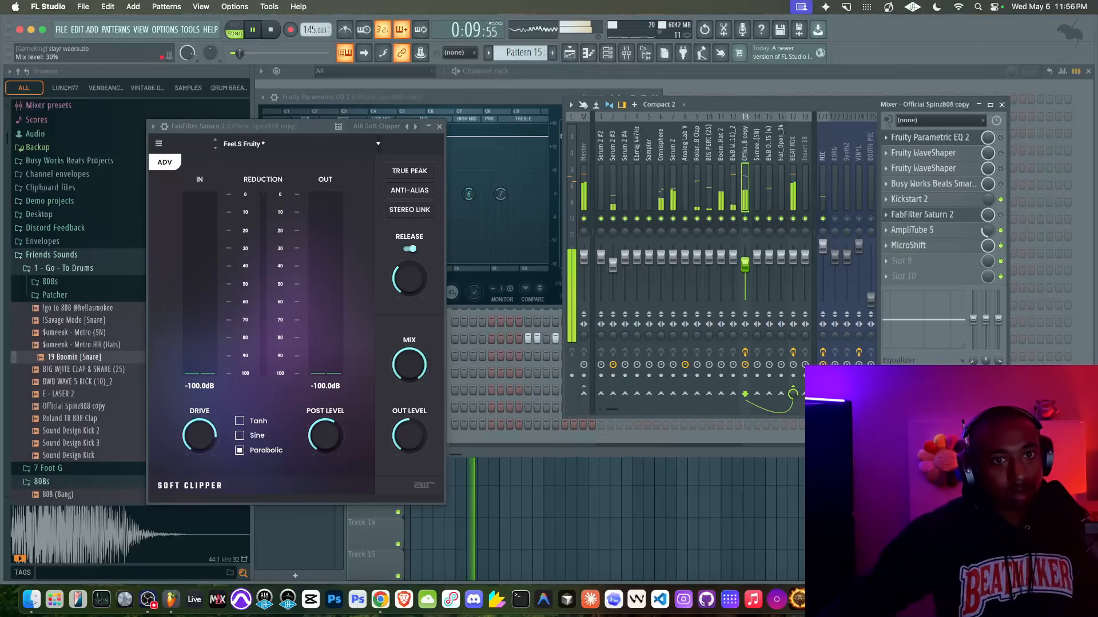
pyautogui.moveTo(988, 231); pyautogui.dragTo(990, 234)
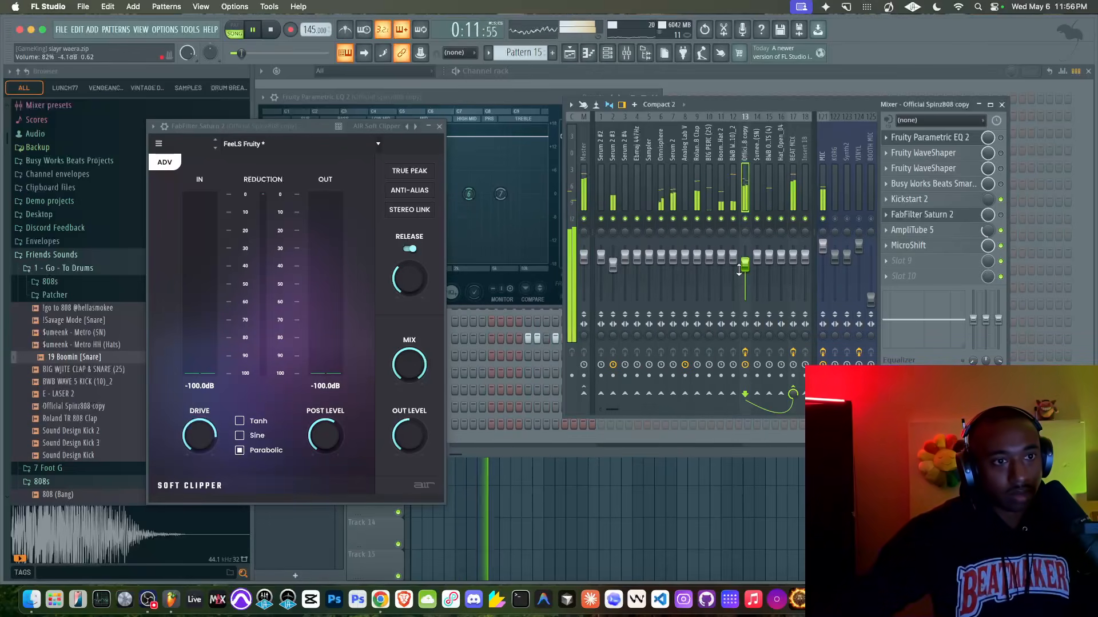
pyautogui.moveTo(988, 231); pyautogui.dragTo(988, 238)
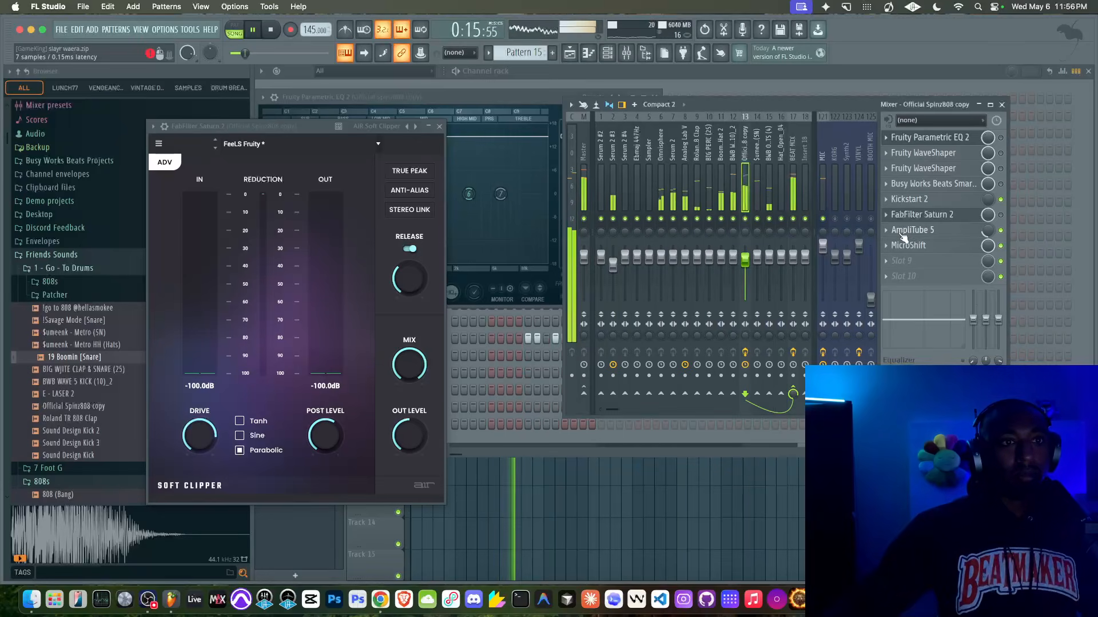
# - Close the AIR Soft Clipper window, restart the arrangement and mute the topline track in the playlist
pyautogui.click(629, 525)
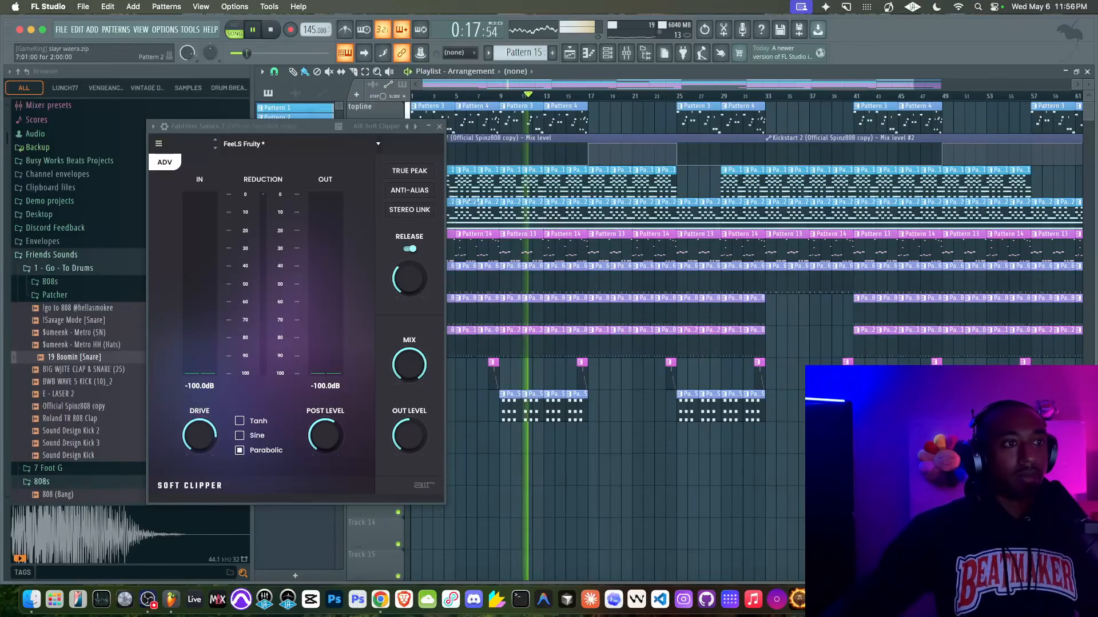
pyautogui.press('space')
pyautogui.click(439, 126)
pyautogui.press('space')
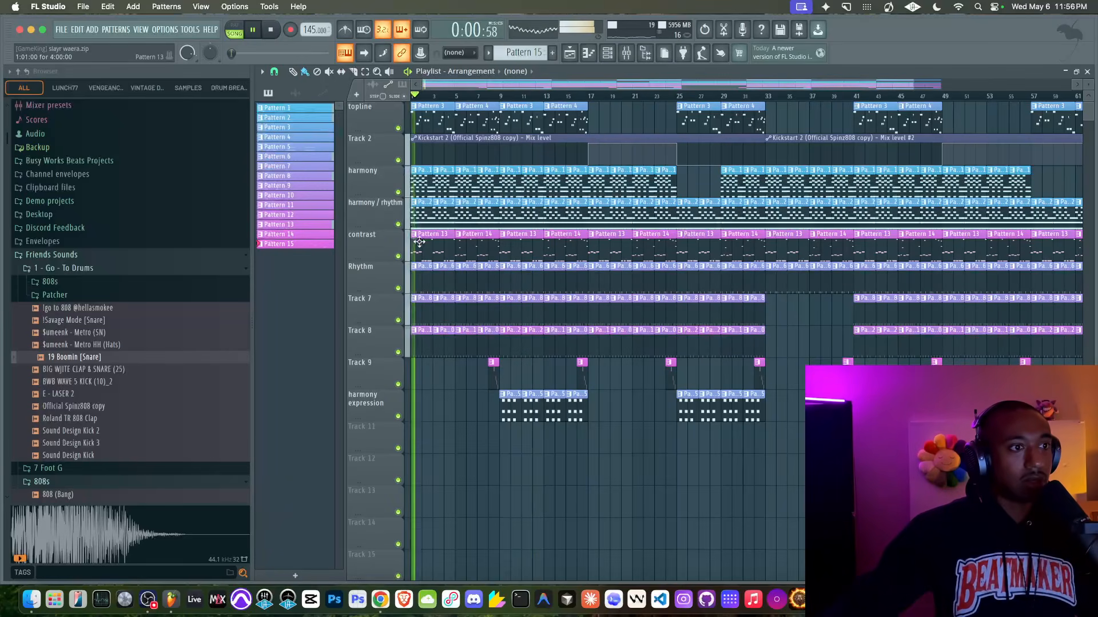
pyautogui.rightClick(398, 257)
pyautogui.rightClick(399, 256)
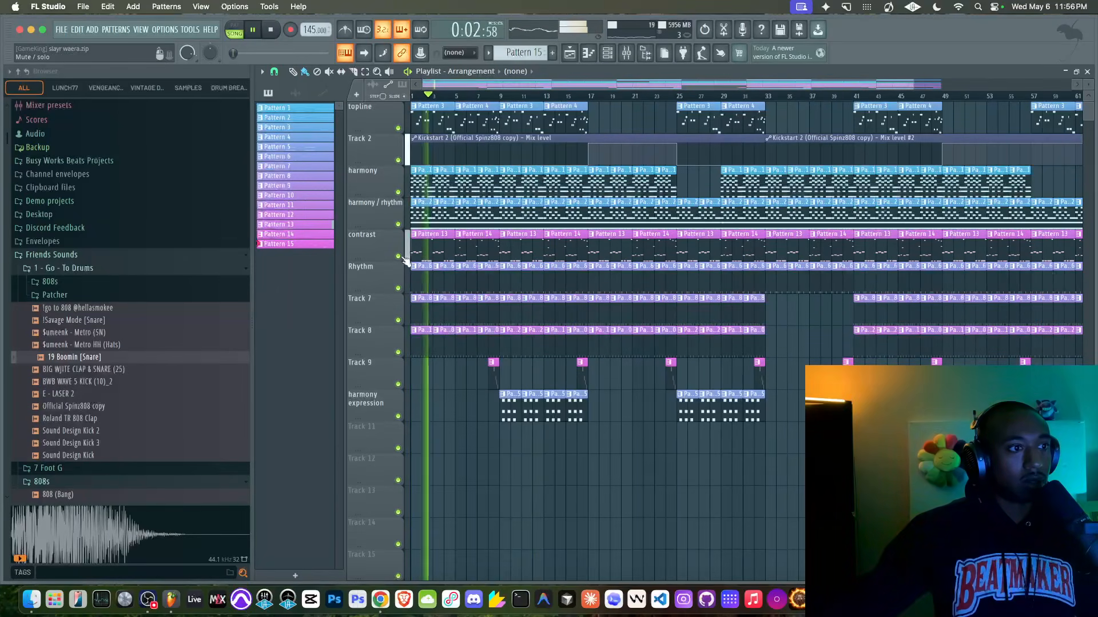
pyautogui.click(399, 128)
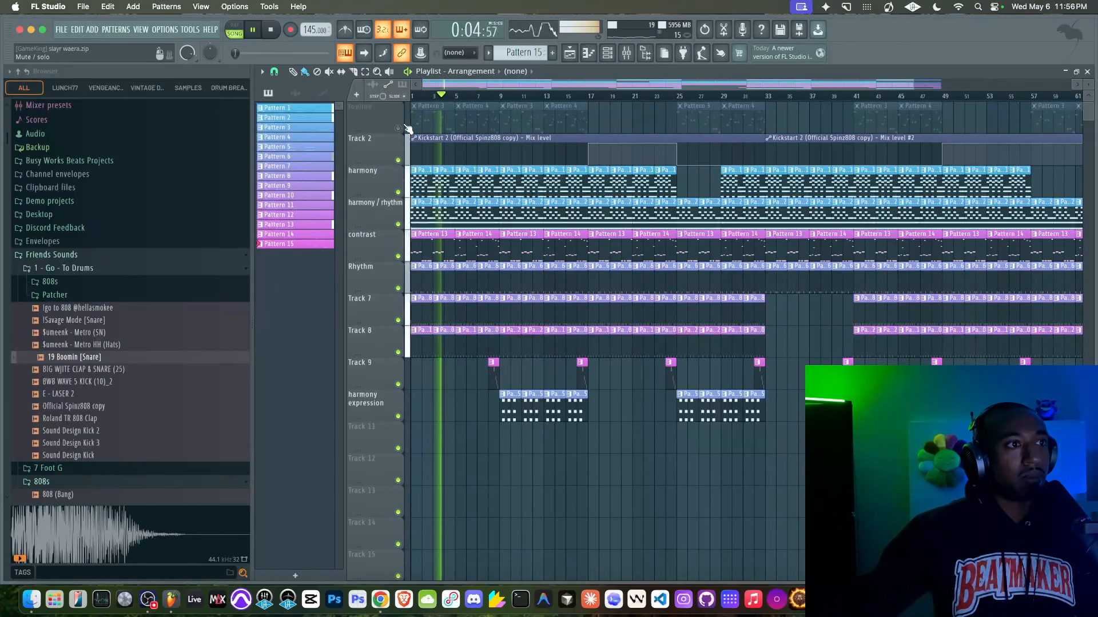
# - Shift the BEAT MIX track's clippers and AI master plugin to lower effect slots and insert Fruity WaveShaper in slot 2
pyautogui.click(632, 58)
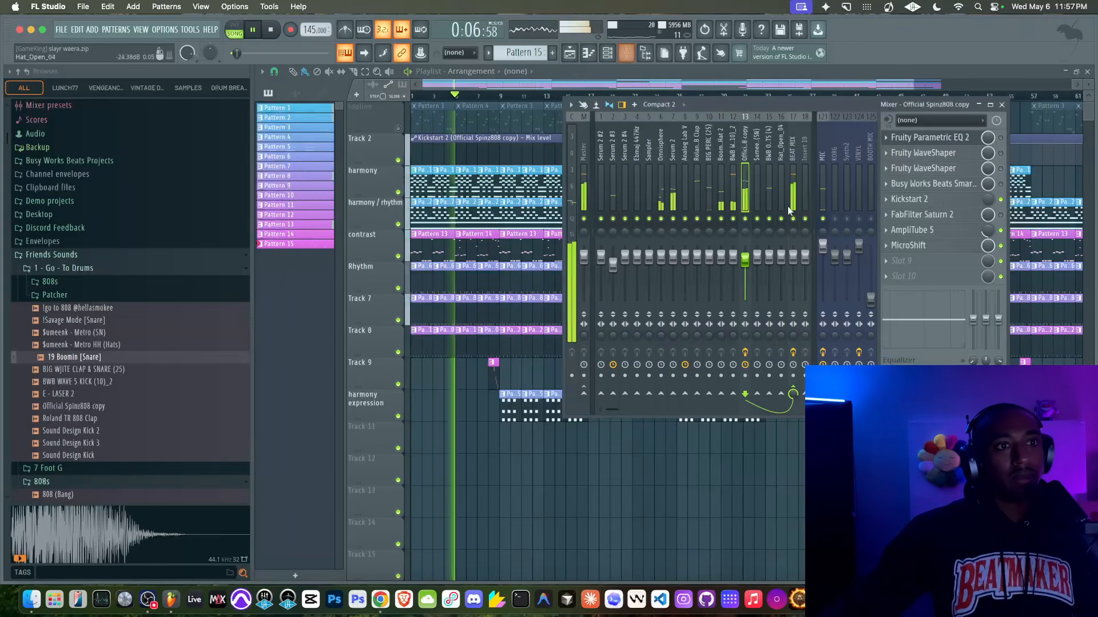
pyautogui.click(794, 186)
pyautogui.press('space')
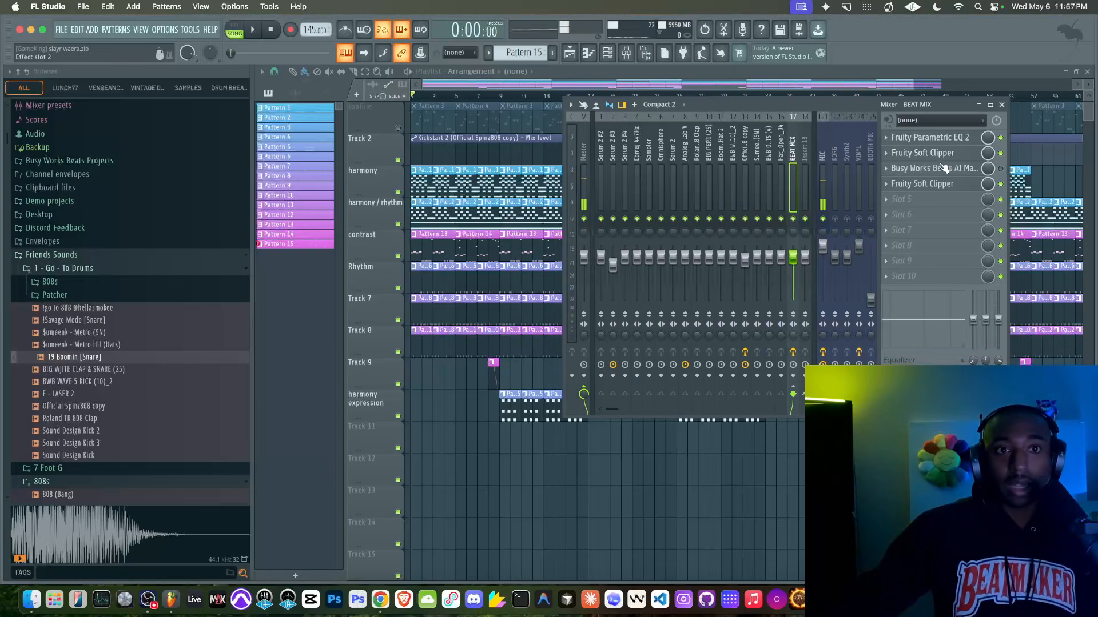
pyautogui.moveTo(924, 190); pyautogui.dragTo(923, 215)
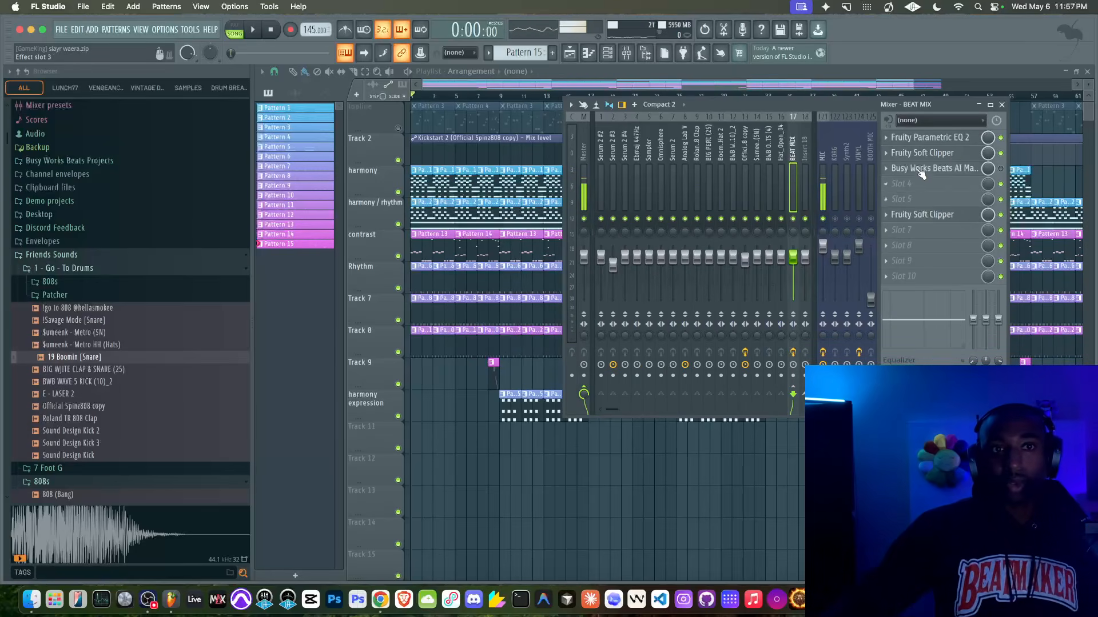
pyautogui.moveTo(913, 166); pyautogui.dragTo(913, 188)
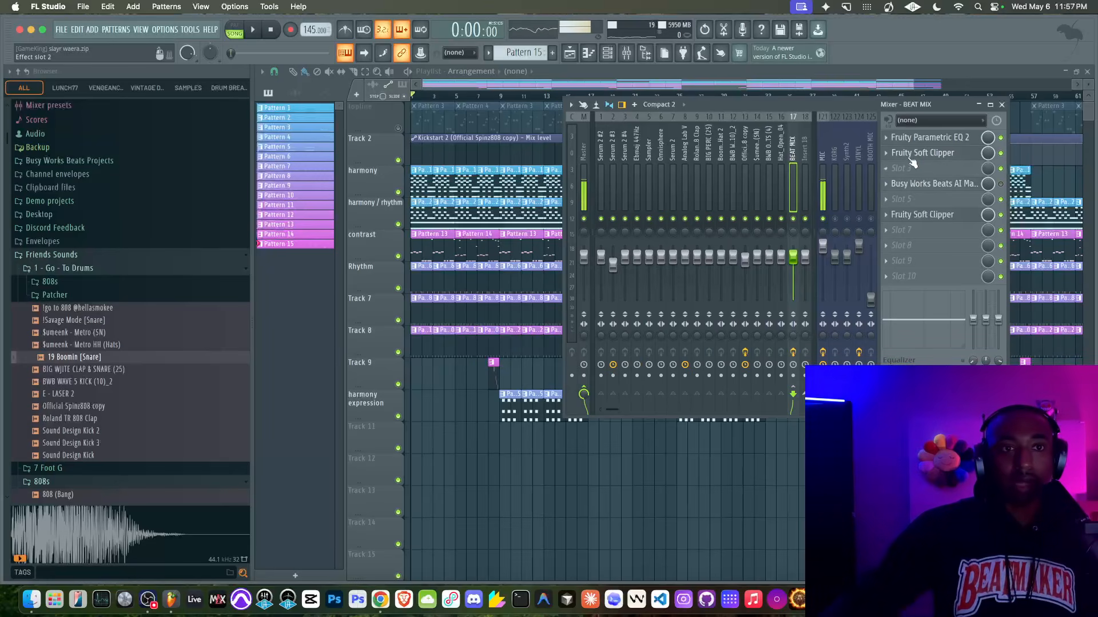
pyautogui.click(909, 168)
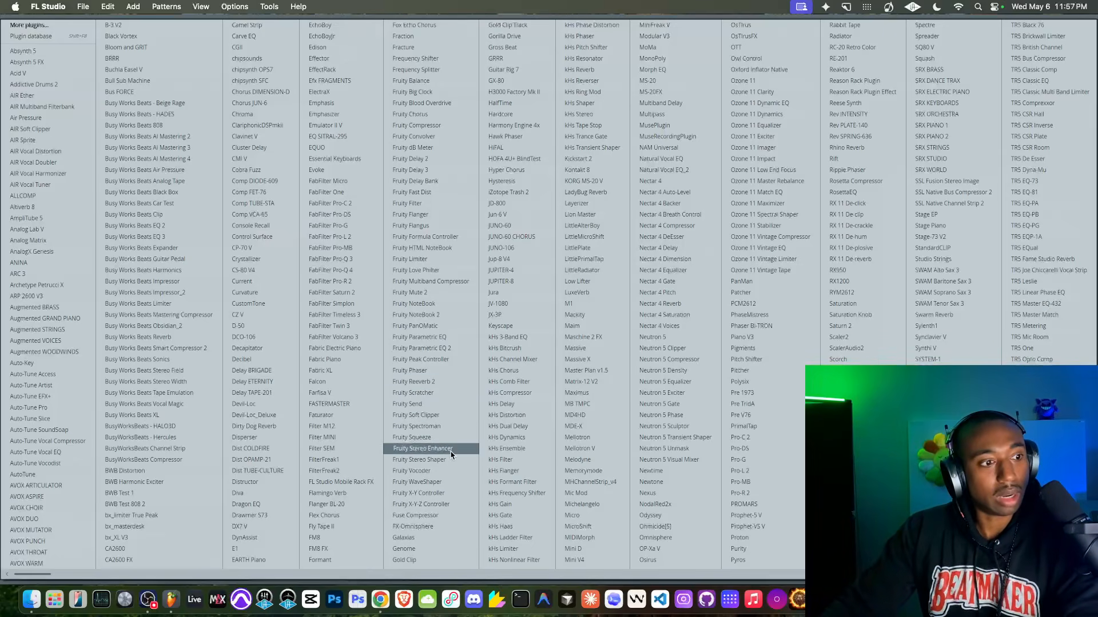
pyautogui.click(434, 482)
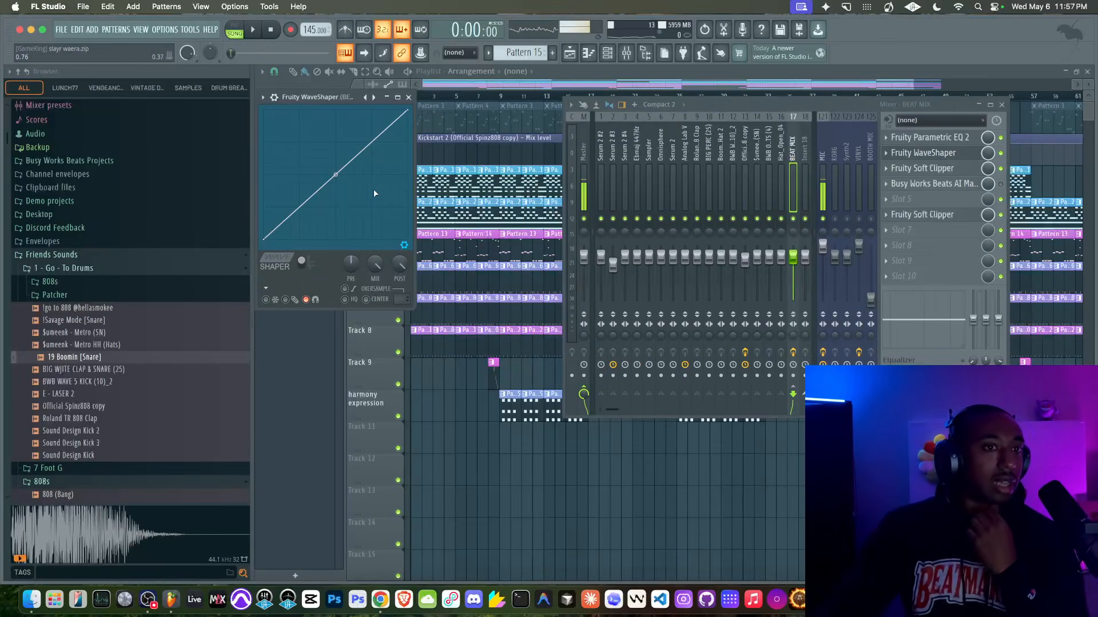
# - Try a louder BEAT MIX fader level while the beat plays, and reset the fader to 100%
pyautogui.press('space')
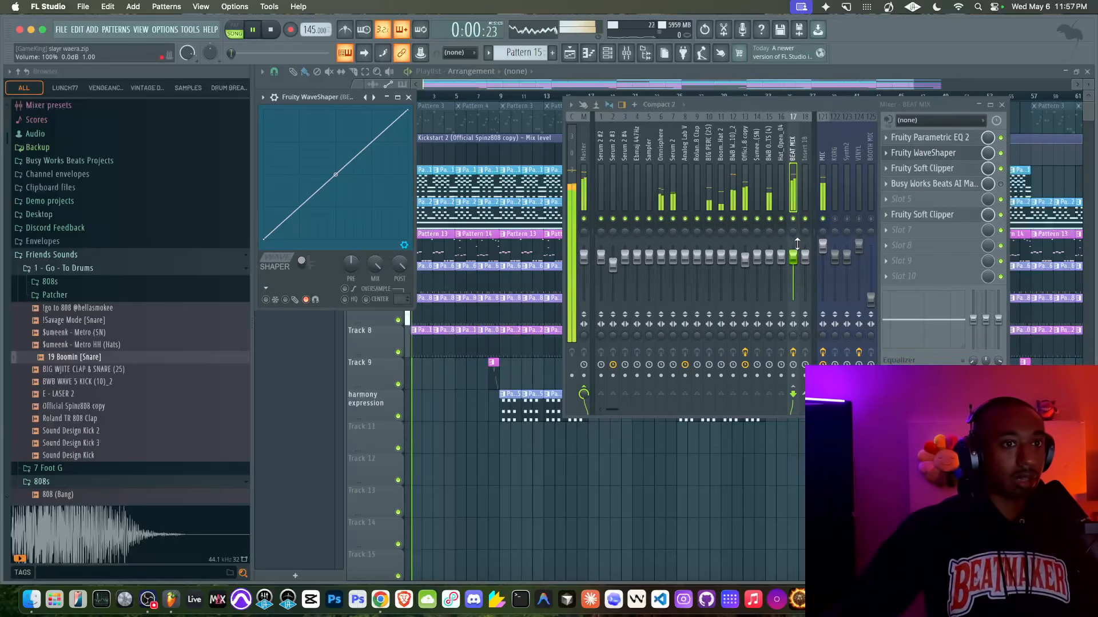
pyautogui.click(793, 257)
pyautogui.moveTo(793, 257); pyautogui.dragTo(793, 246)
pyautogui.press('space')
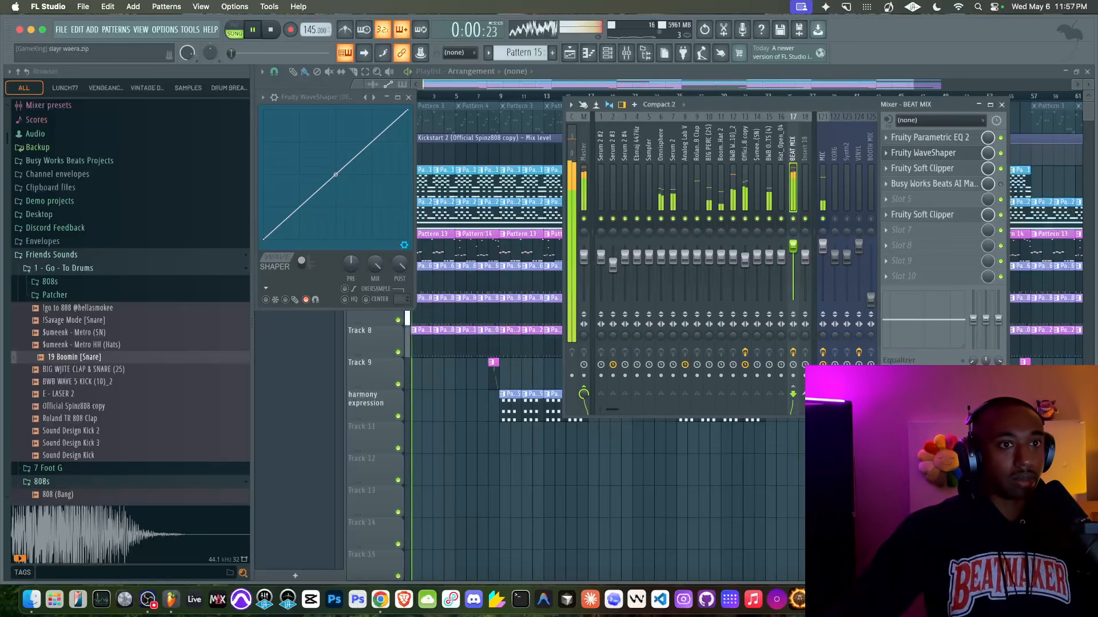
pyautogui.click(822, 245)
pyautogui.press('space')
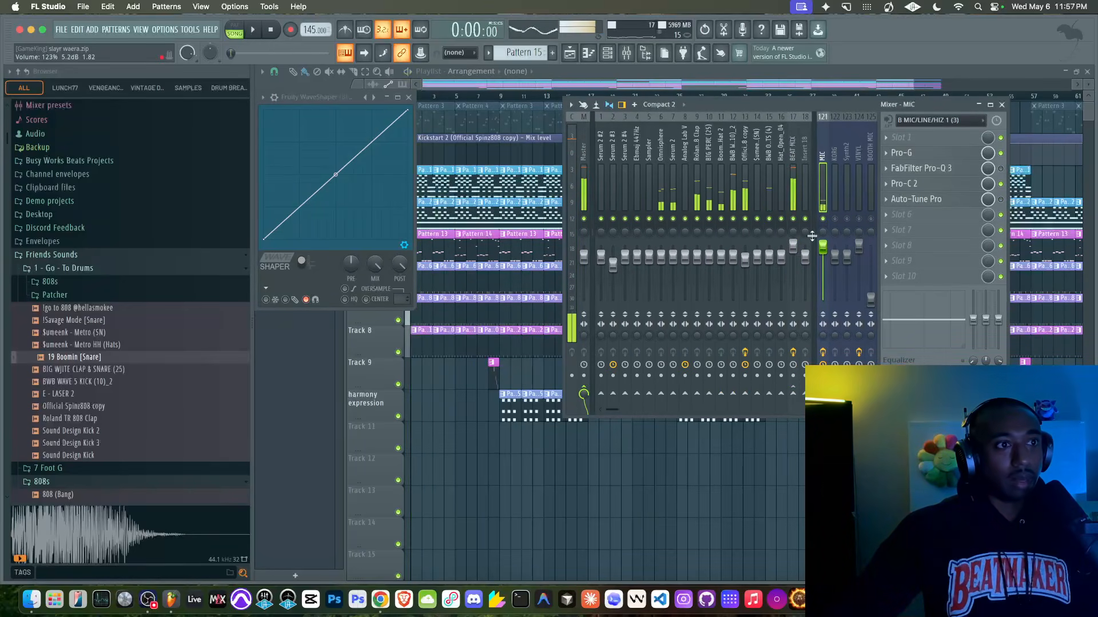
pyautogui.click(793, 198)
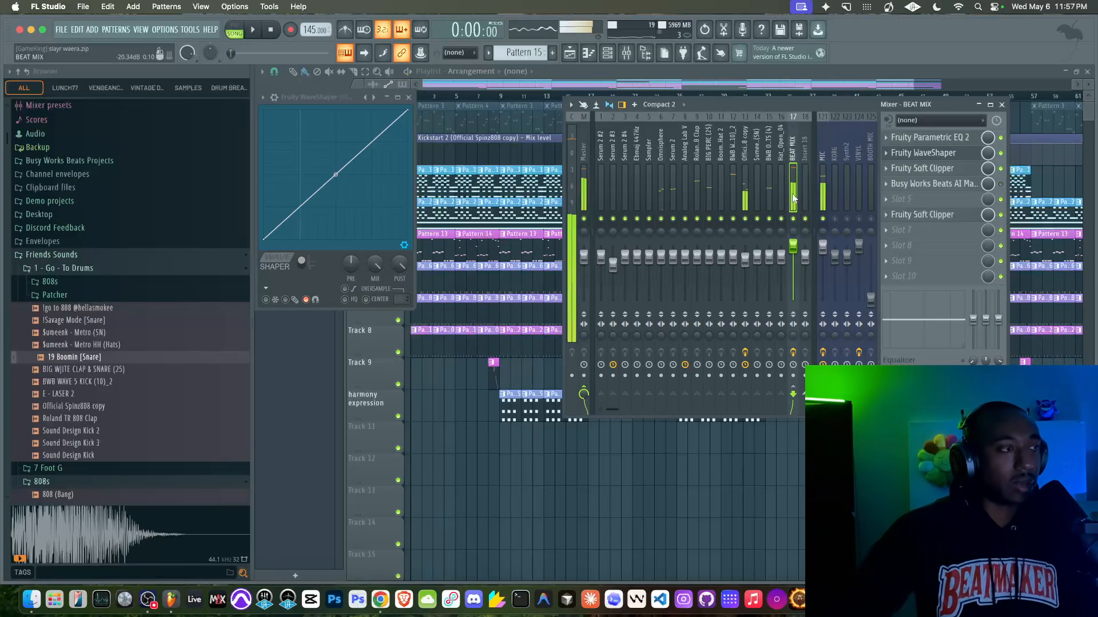
pyautogui.rightClick(790, 245)
pyautogui.click(801, 252)
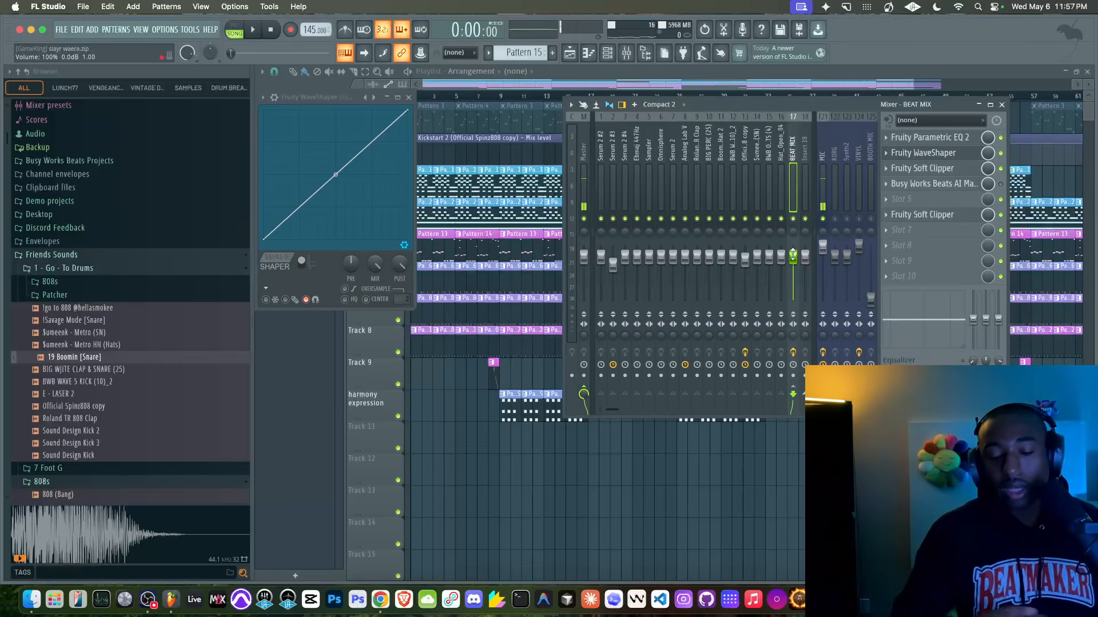
# - Push the BEAT MIX fader to 125%, audition the beat and return the fader to 100%
pyautogui.moveTo(793, 257); pyautogui.dragTo(793, 246)
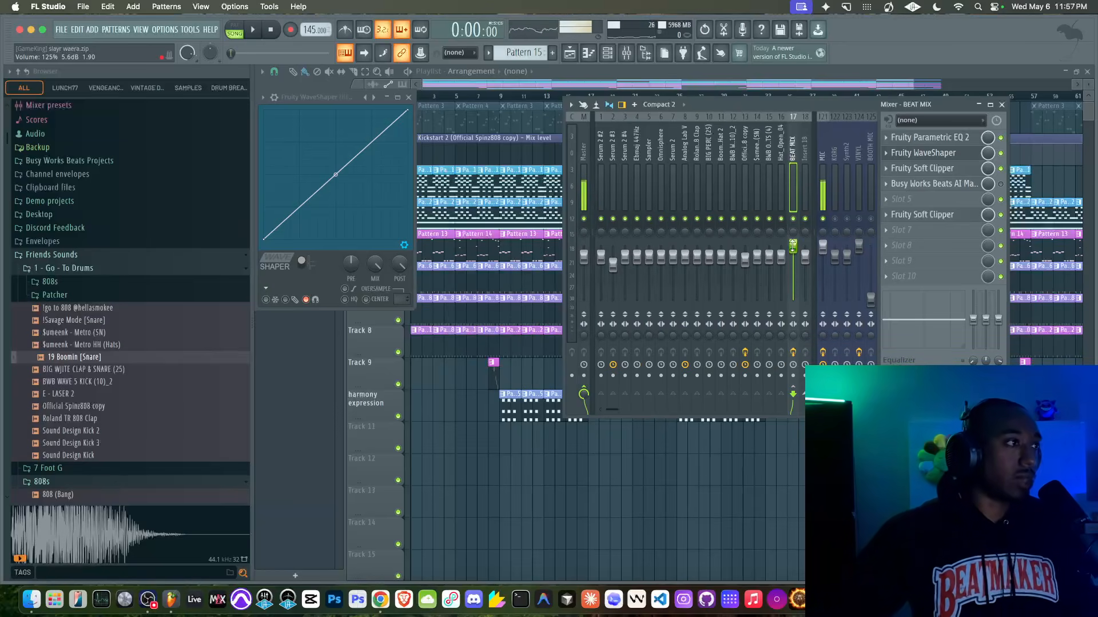
pyautogui.press('space')
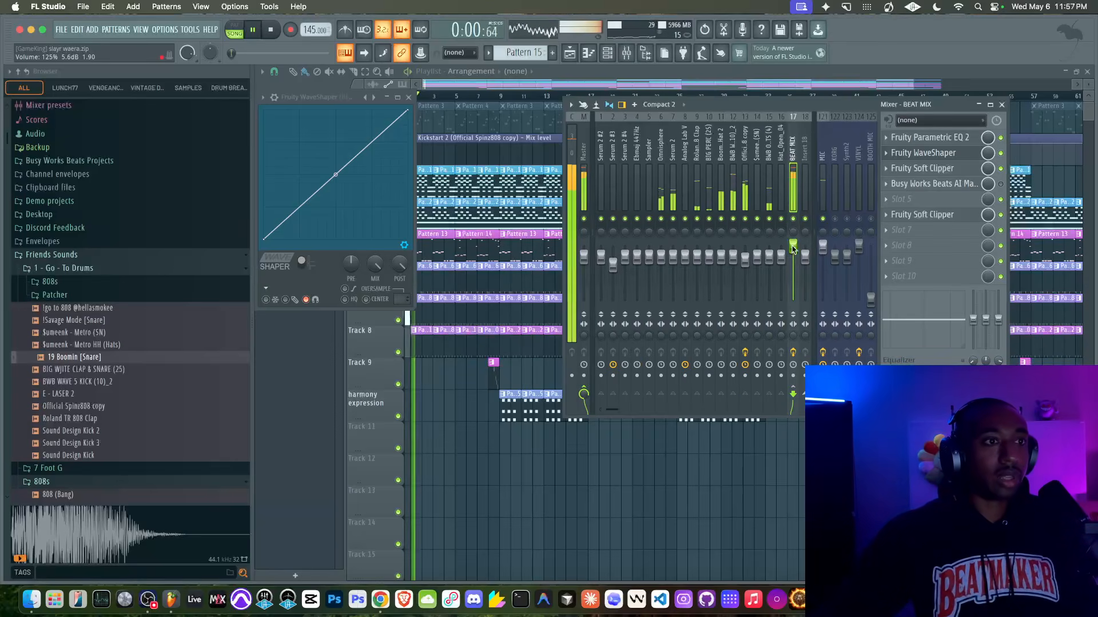
pyautogui.press('space')
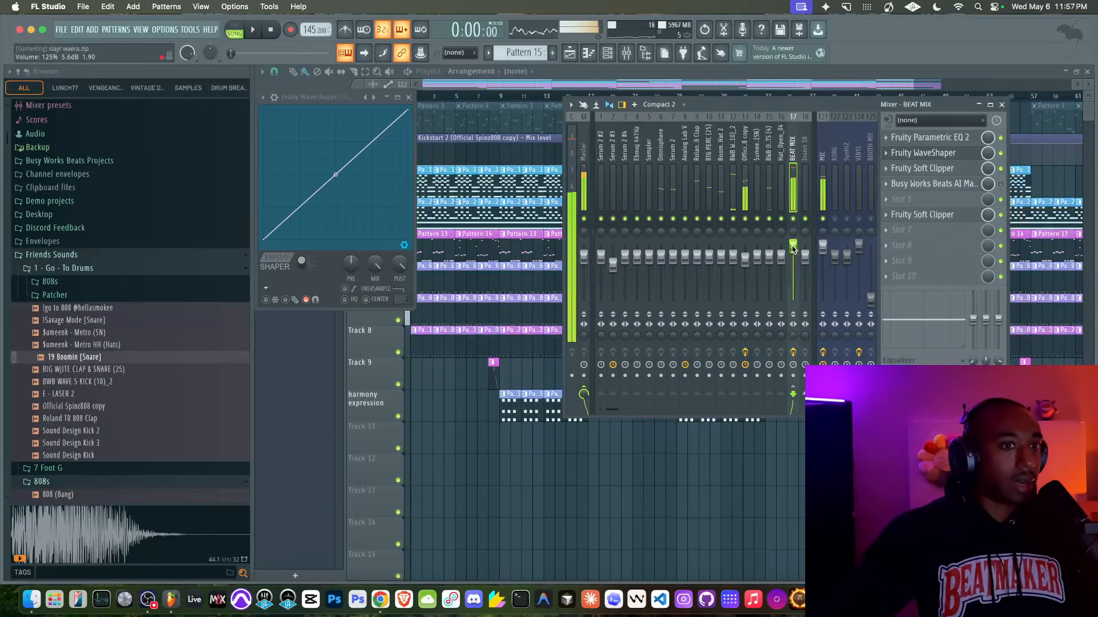
pyautogui.moveTo(793, 249); pyautogui.dragTo(793, 258)
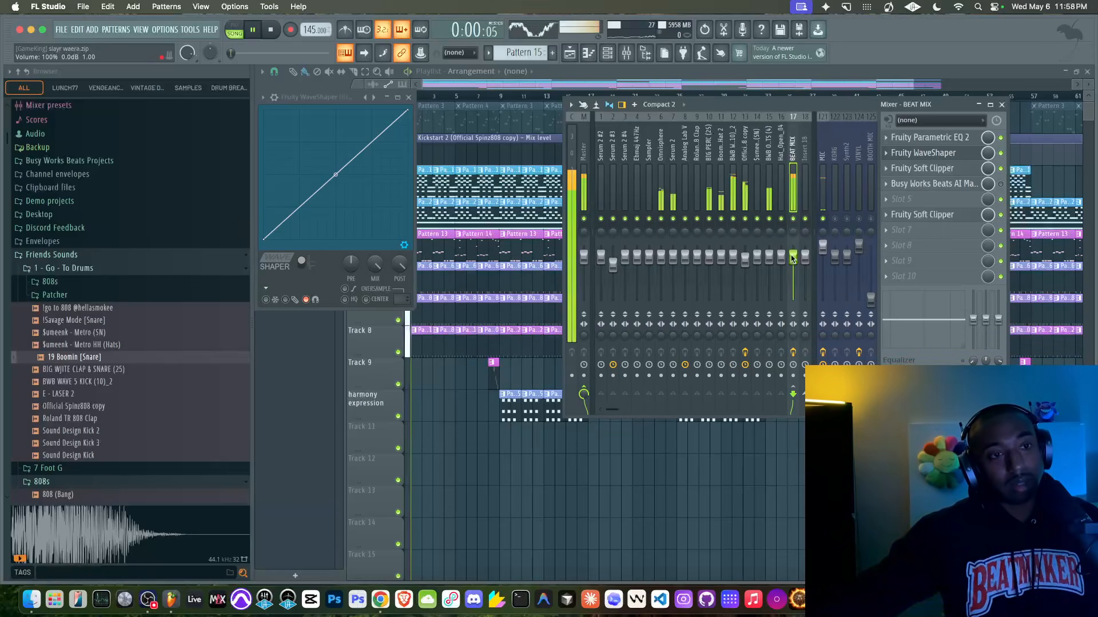
# - Bring up the BEAT MIX track's Fruity WaveShaper and play the beat through it
pyautogui.click(930, 154)
pyautogui.press('space')
pyautogui.click(972, 154)
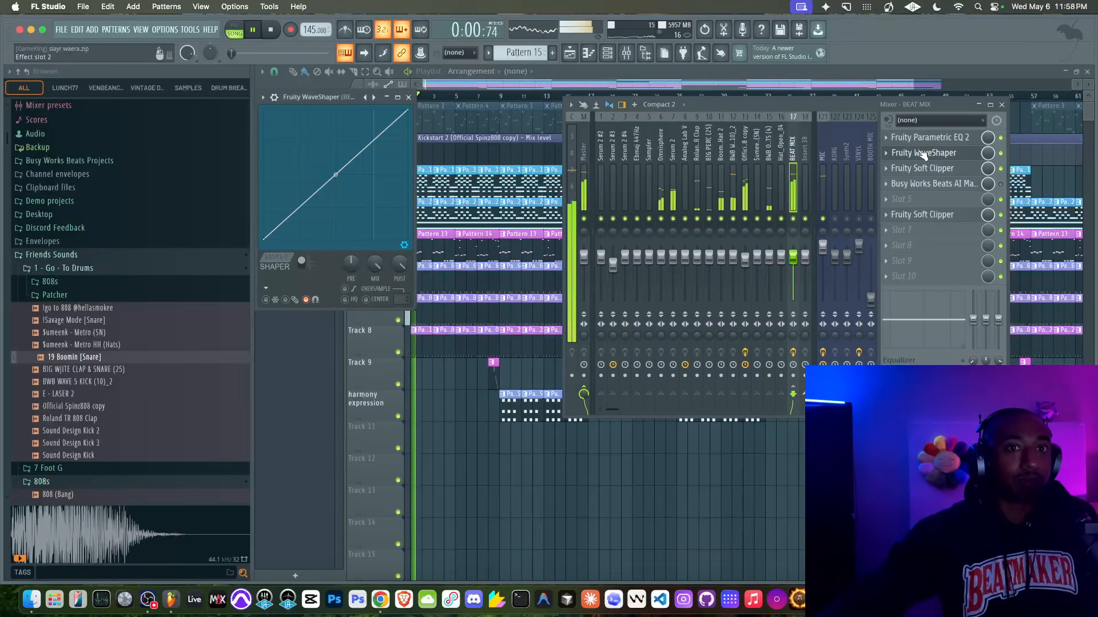
# - Open the BEAT MIX channel's Fruity WaveShaper, set its curve's end point to Stairs mode and toggle the shaper's polarity mode
pyautogui.click(974, 154)
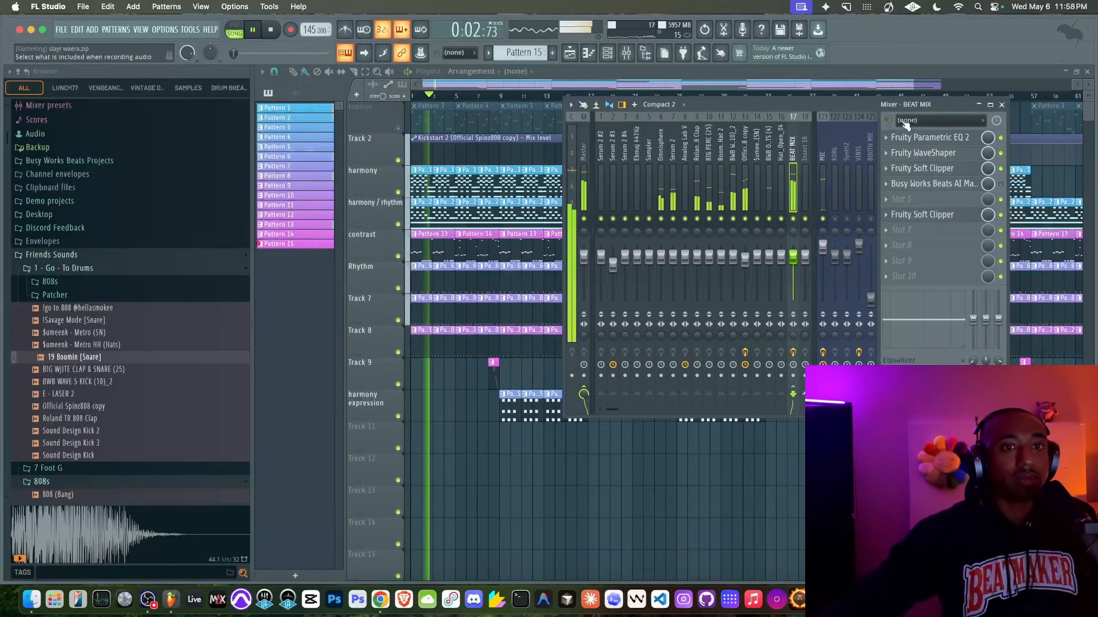
pyautogui.click(974, 154)
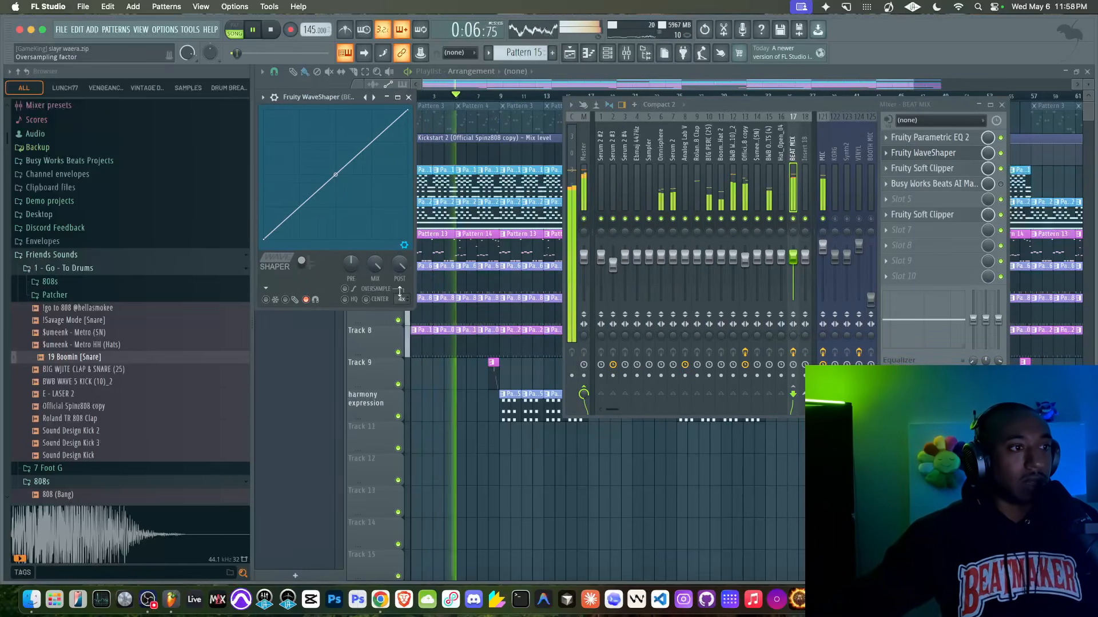
pyautogui.rightClick(409, 113)
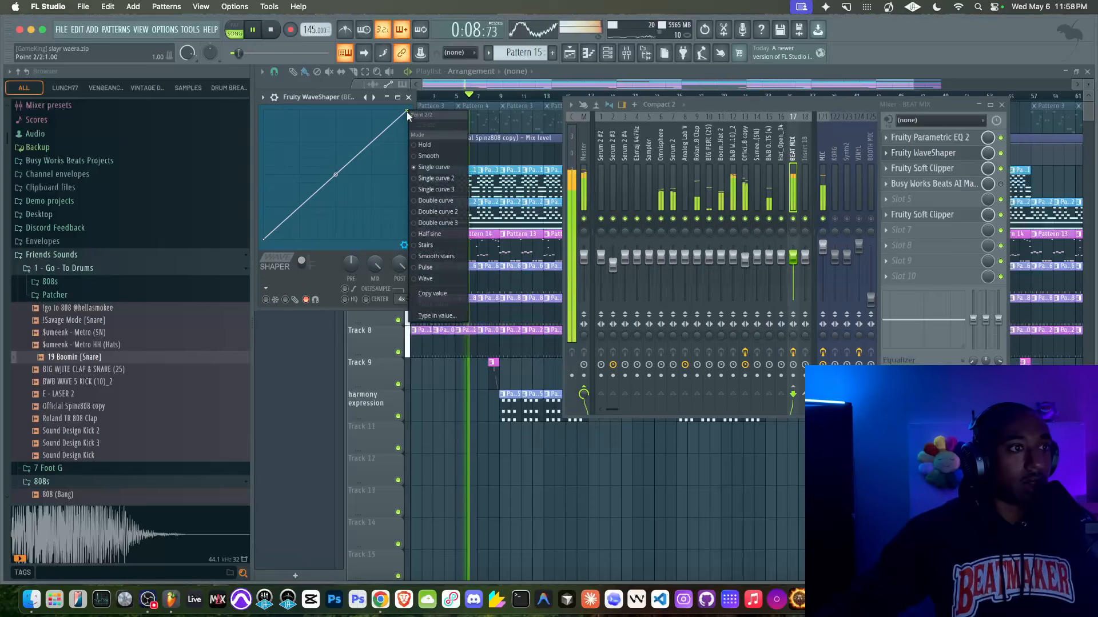
pyautogui.click(437, 245)
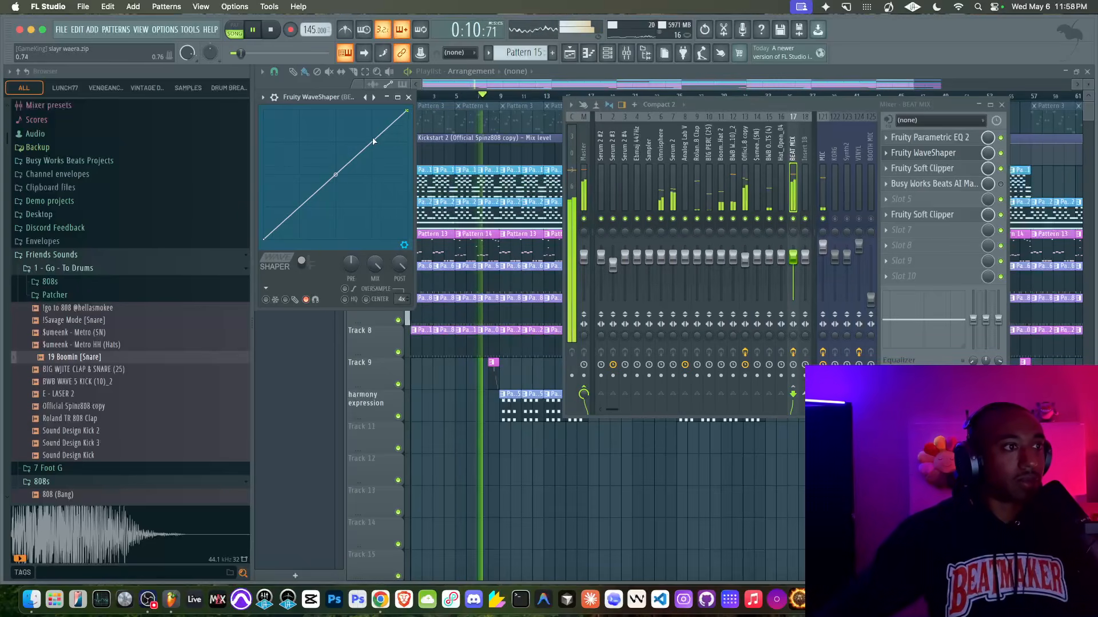
pyautogui.click(302, 264)
# - Shape the upper half of the WaveShaper curve into about 14 fine stair steps and audition the beat
pyautogui.press('space')
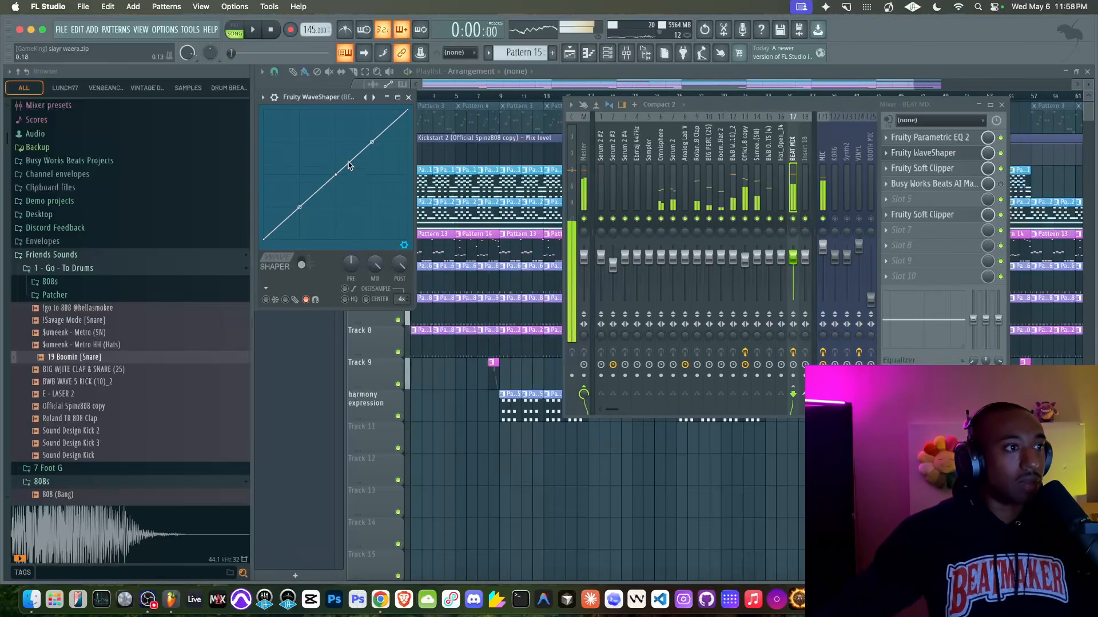
pyautogui.press('space')
pyautogui.press('space')
pyautogui.moveTo(372, 142); pyautogui.dragTo(371, 145)
pyautogui.press('space')
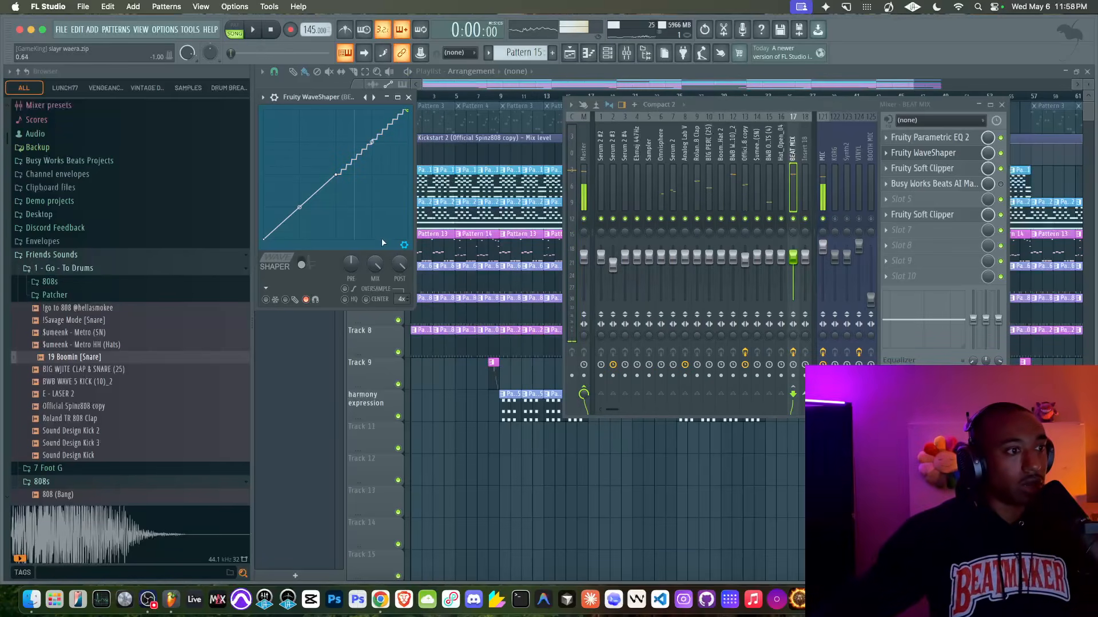
pyautogui.press('space')
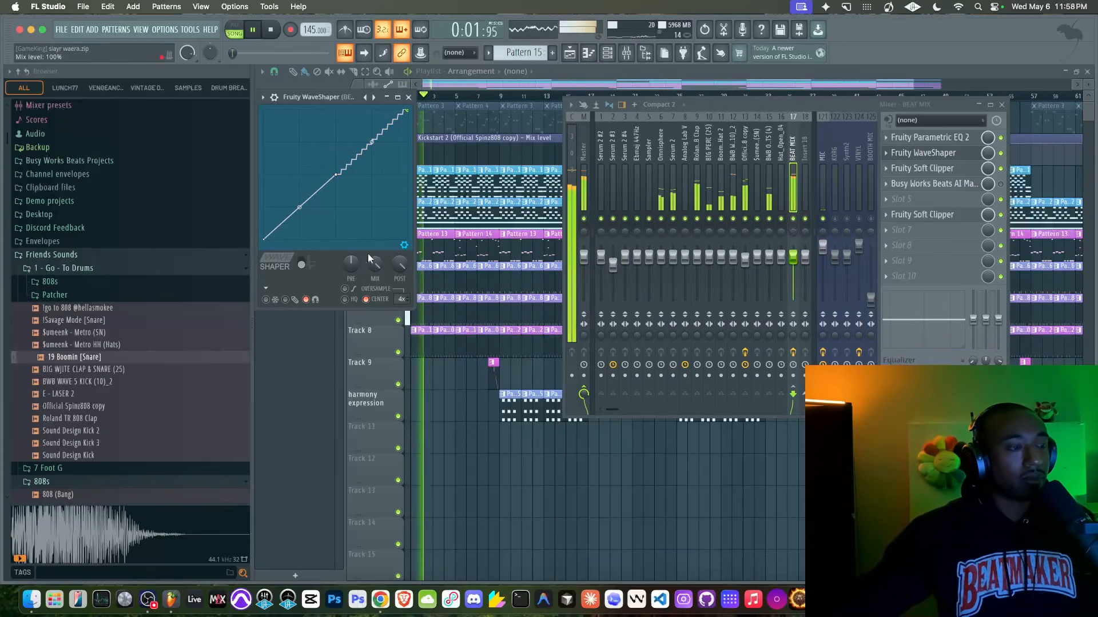
pyautogui.press('space')
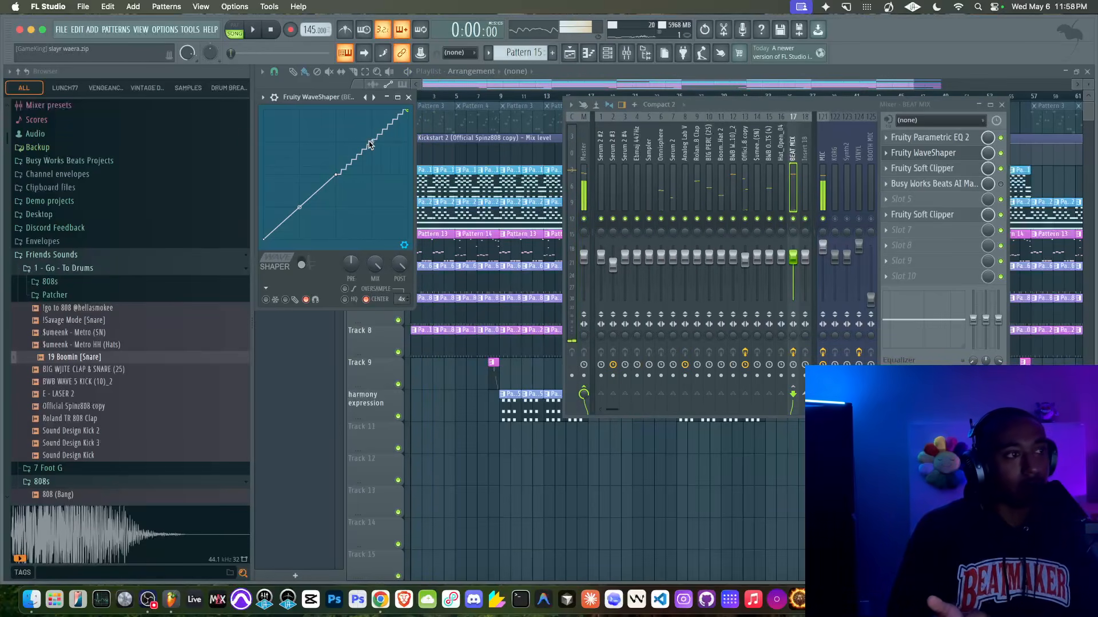
pyautogui.press('space')
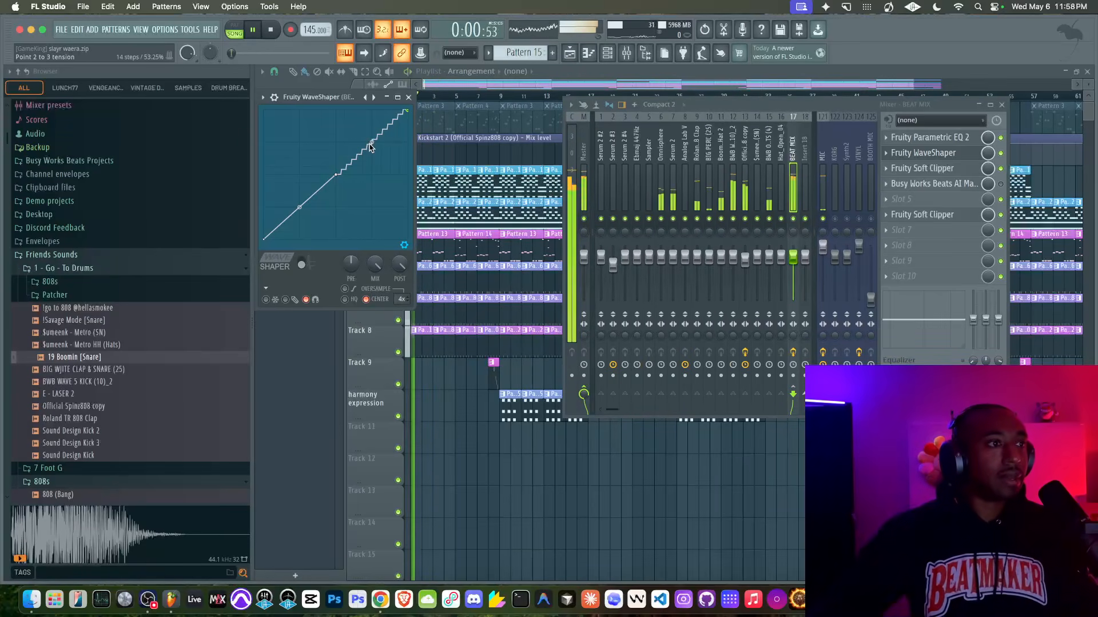
# - Audition coarser stairs of 3 and 4 steps in the upper WaveShaper curve, and restore the fine stair steps
pyautogui.moveTo(372, 141); pyautogui.dragTo(371, 145)
pyautogui.press('space')
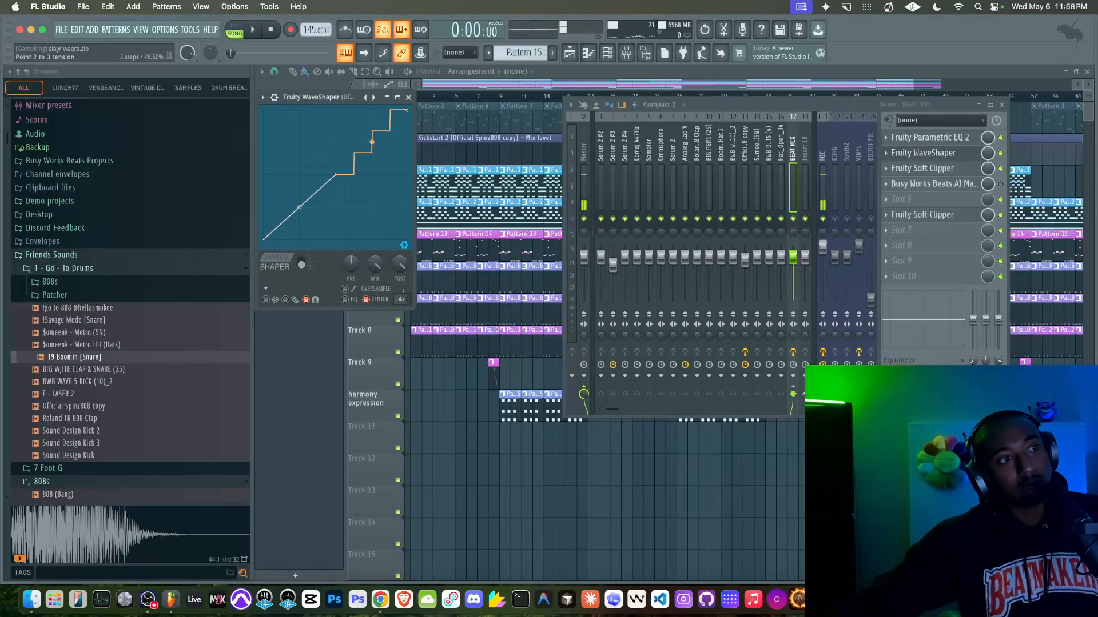
pyautogui.moveTo(372, 142); pyautogui.dragTo(372, 100)
pyautogui.press('space')
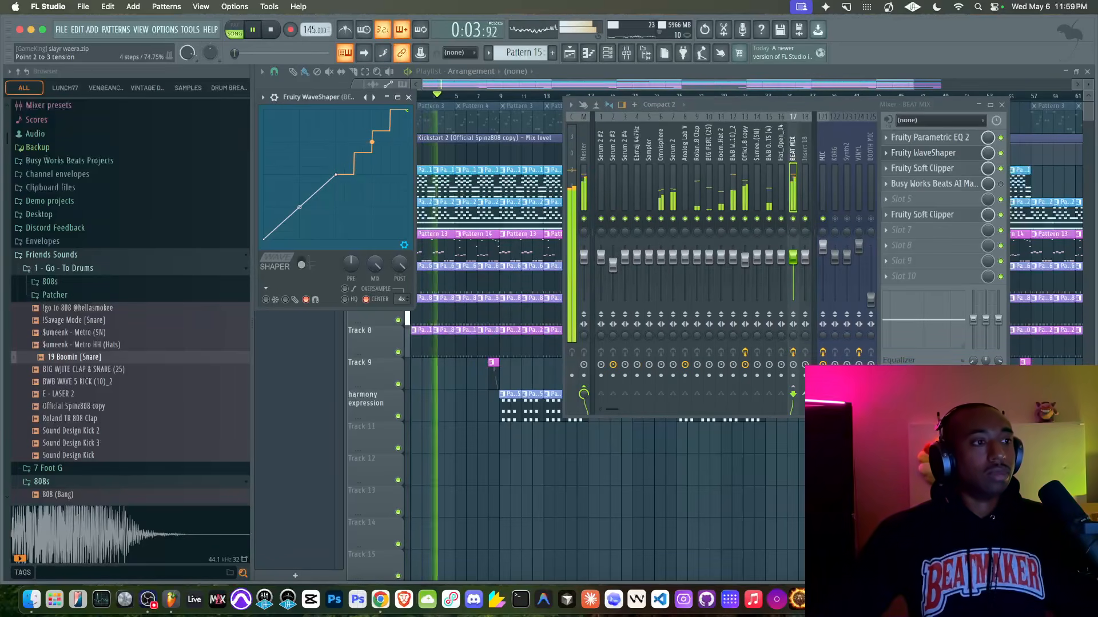
pyautogui.press('space')
pyautogui.press('space')
pyautogui.moveTo(372, 141); pyautogui.dragTo(375, 263)
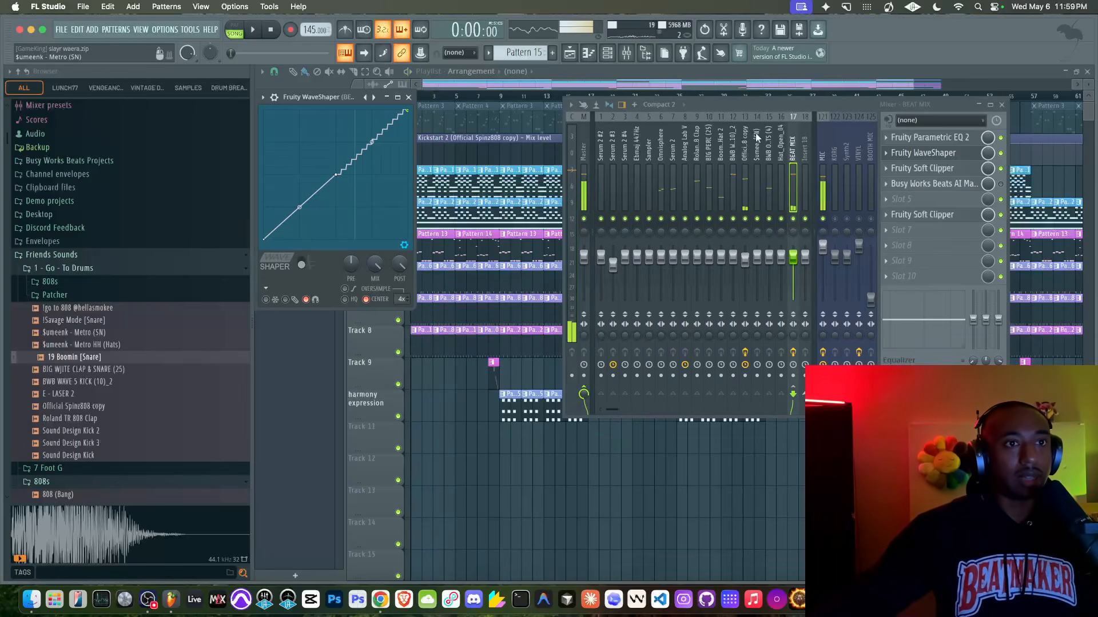
# - Move the mixer aside, set the BEAT MIX channel's stereo separation to 44% separated and play the beat
pyautogui.moveTo(761, 104); pyautogui.dragTo(660, 116)
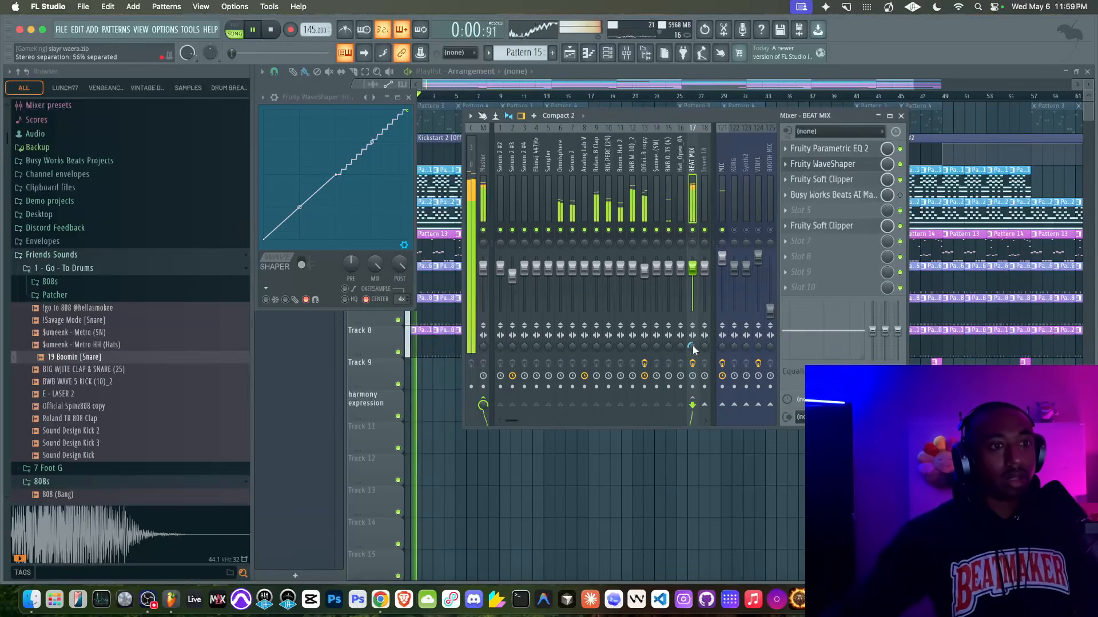
pyautogui.scroll(-3, 692, 350)
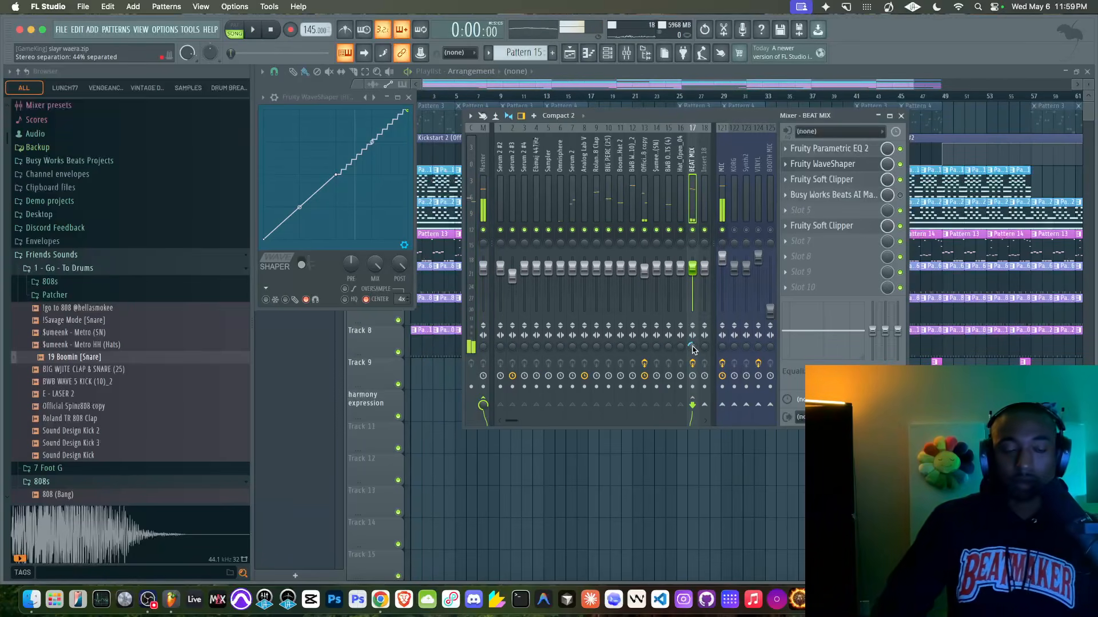
pyautogui.press('space')
pyautogui.press('space')
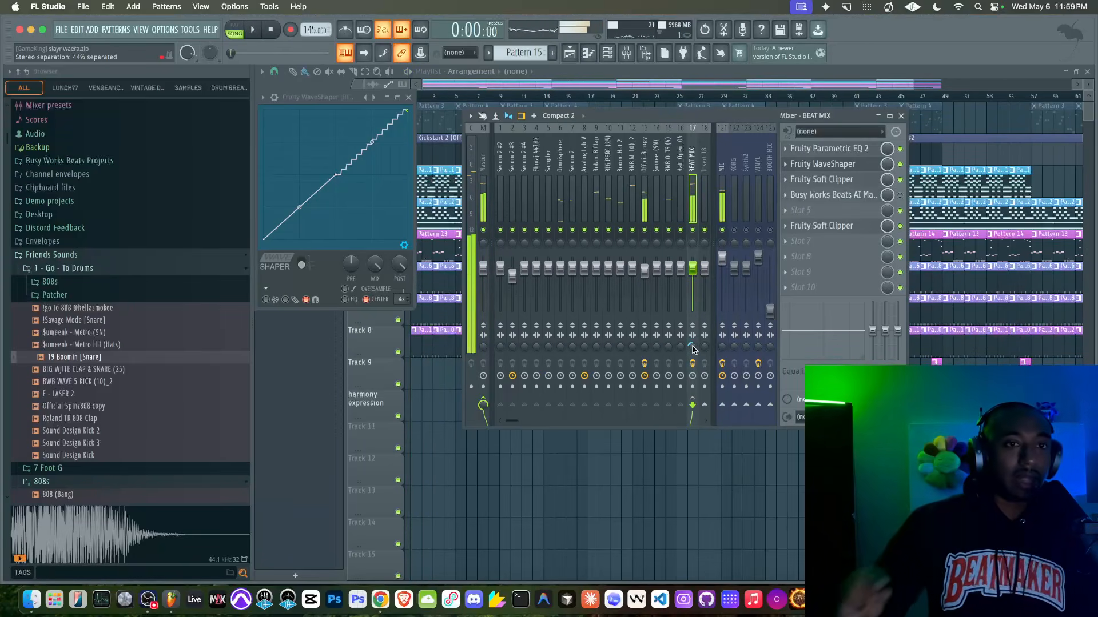
pyautogui.press('space')
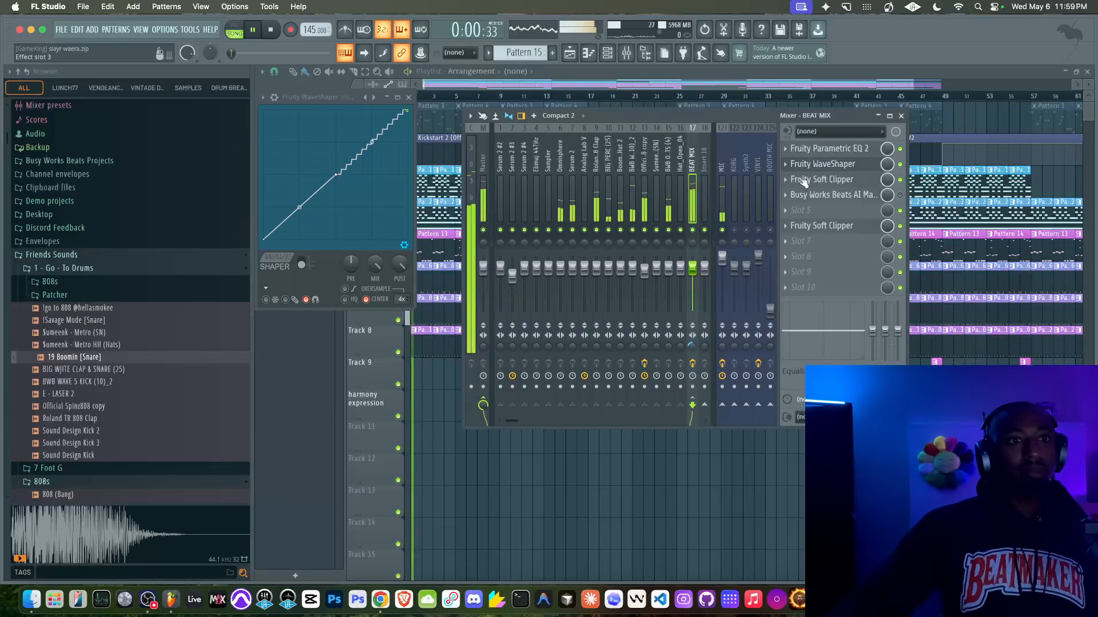
# - Open the BEAT MIX channel's Fruity Parametric EQ 2, boost band 2 by 2.1 dB at 67 Hz and audition it
pyautogui.click(821, 148)
pyautogui.moveTo(666, 283)
pyautogui.mouseDown()
pyautogui.moveTo(666, 299)
pyautogui.moveTo(678, 275)
pyautogui.mouseUp()
pyautogui.press('space')
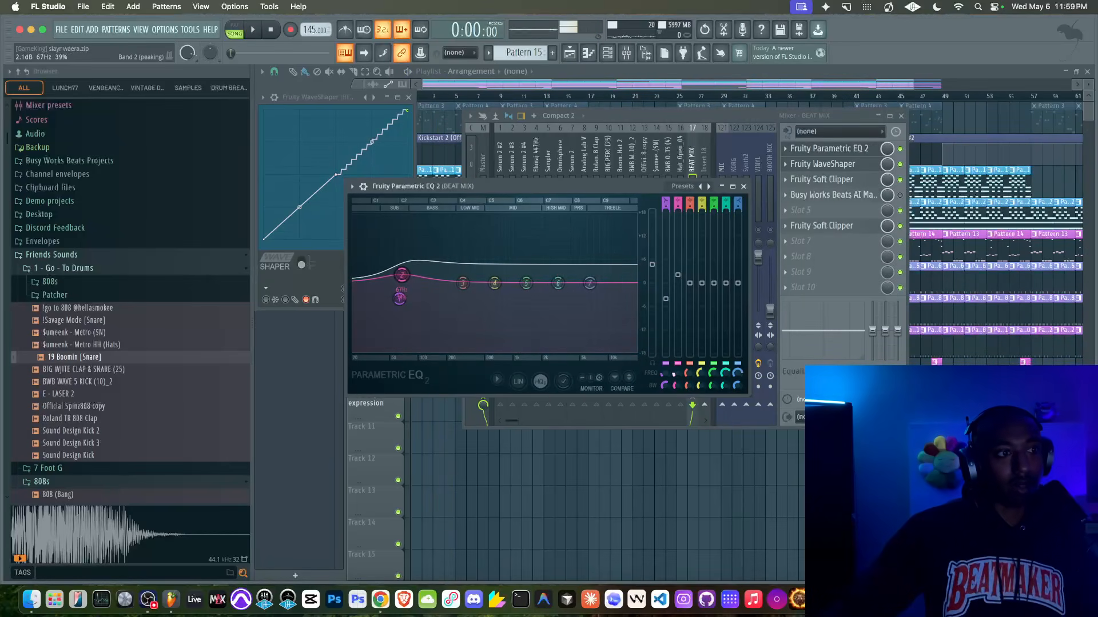
pyautogui.press('space')
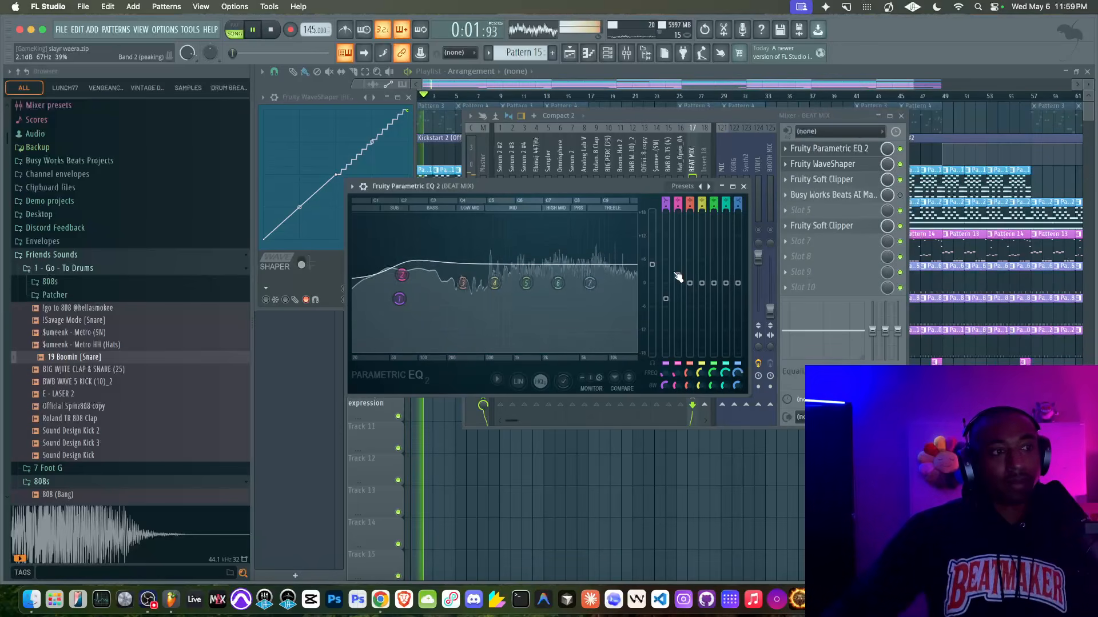
pyautogui.press('space')
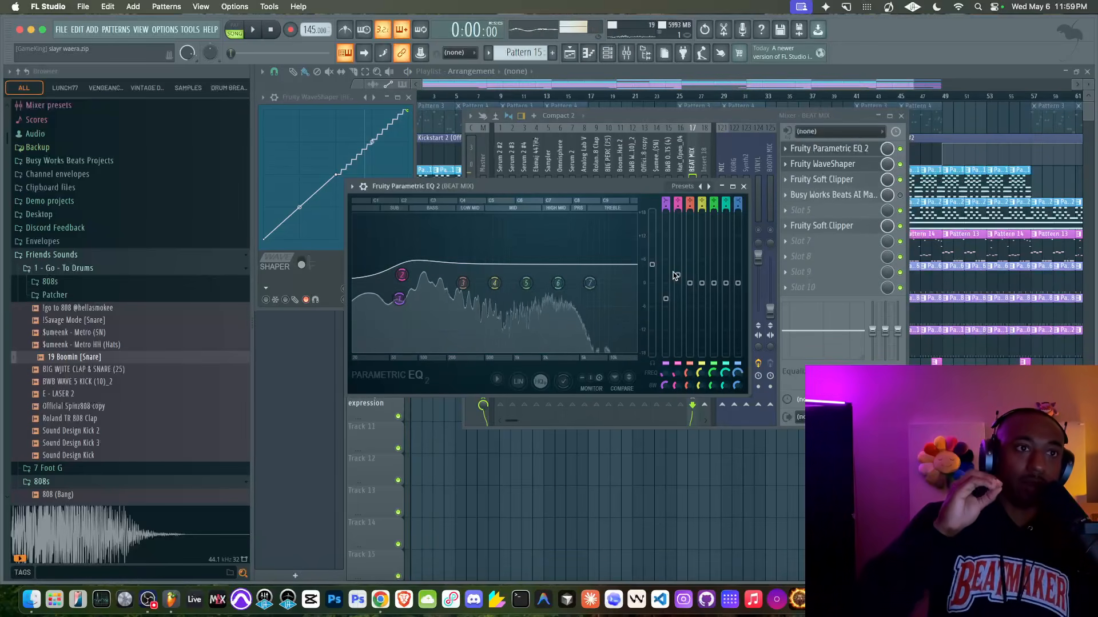
pyautogui.press('space')
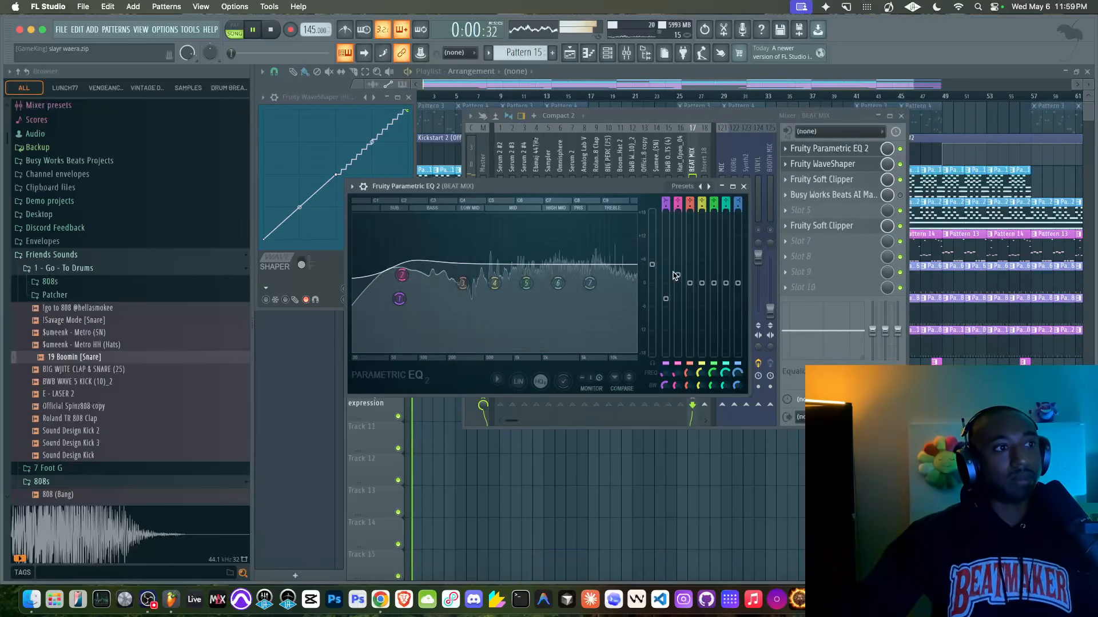
pyautogui.press('space')
# - Try a 7.6 dB low-shelf boost at 63 Hz on EQ band 1, auditioning it with the EQ window beside the mixer
pyautogui.moveTo(399, 299); pyautogui.dragTo(399, 253)
pyautogui.press('space')
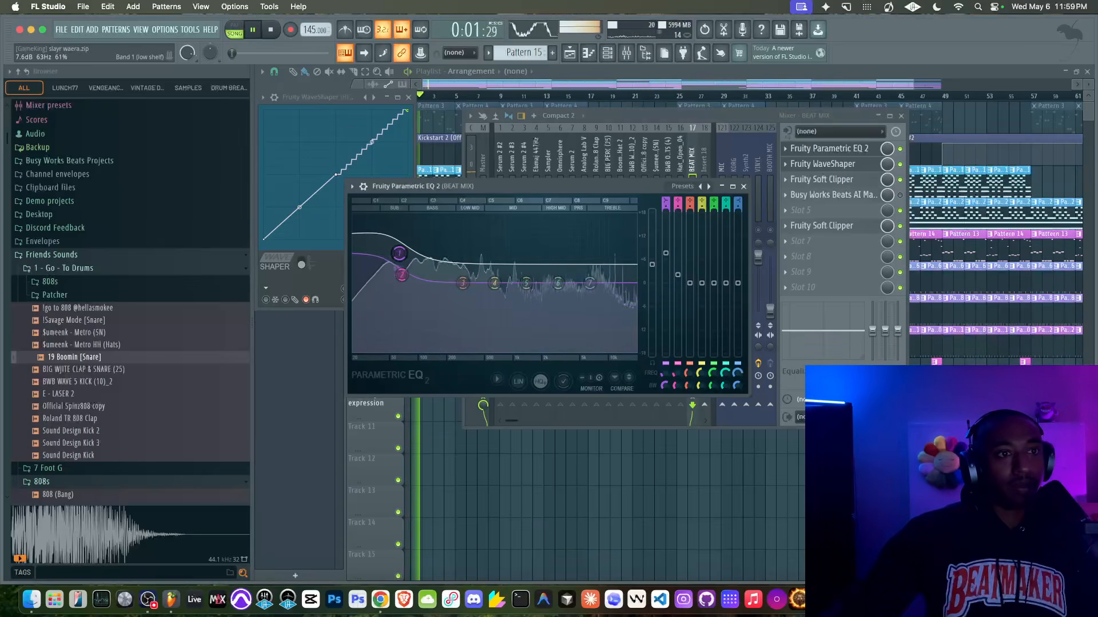
pyautogui.moveTo(647, 190); pyautogui.dragTo(514, 213)
pyautogui.press('space')
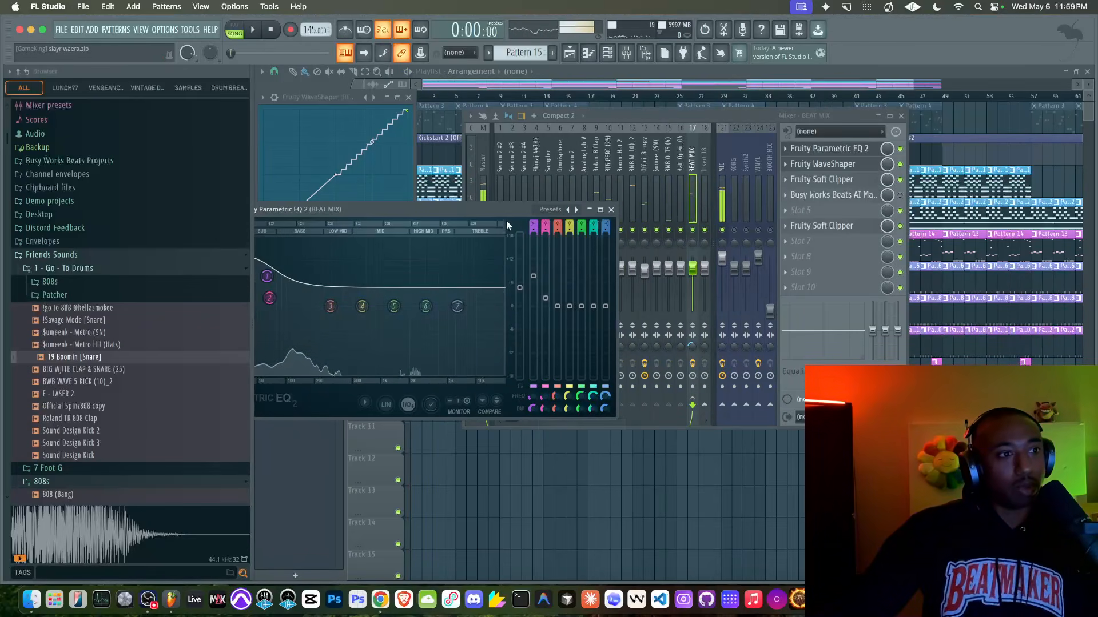
pyautogui.moveTo(502, 205); pyautogui.dragTo(499, 181)
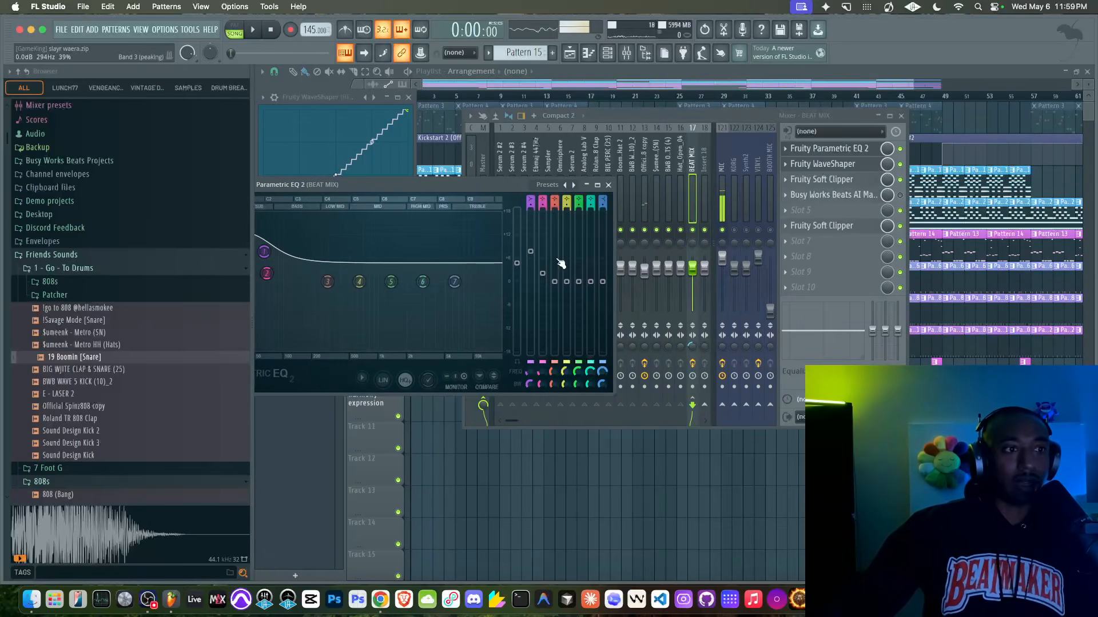
pyautogui.press('space')
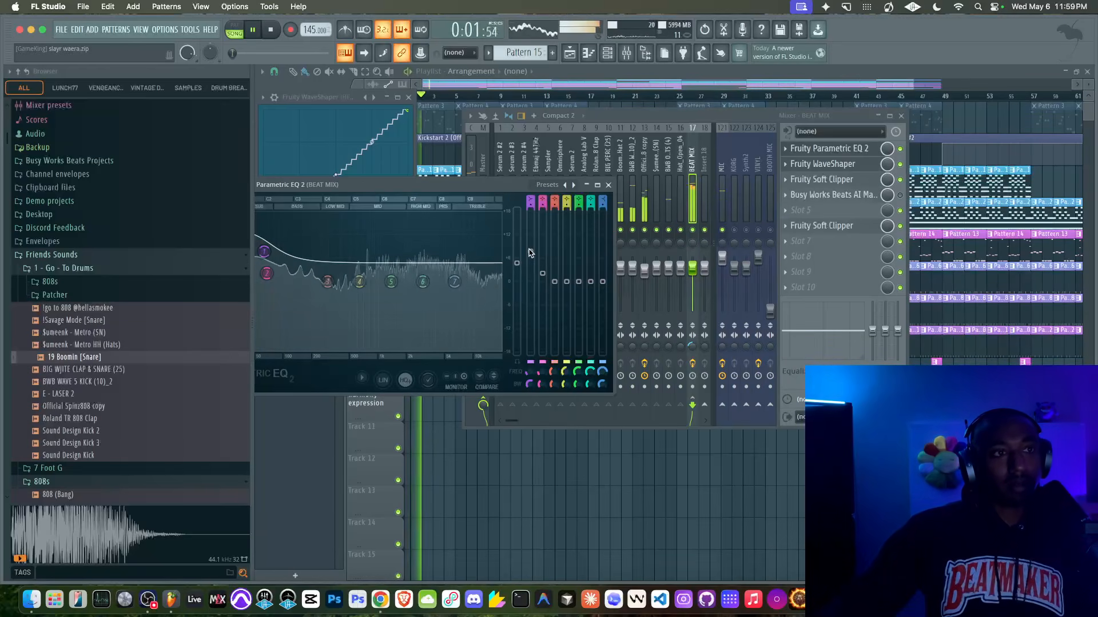
# - Hide the browser and move the mixer window clear of the EQ window
pyautogui.hotkey('alt', 'F8')
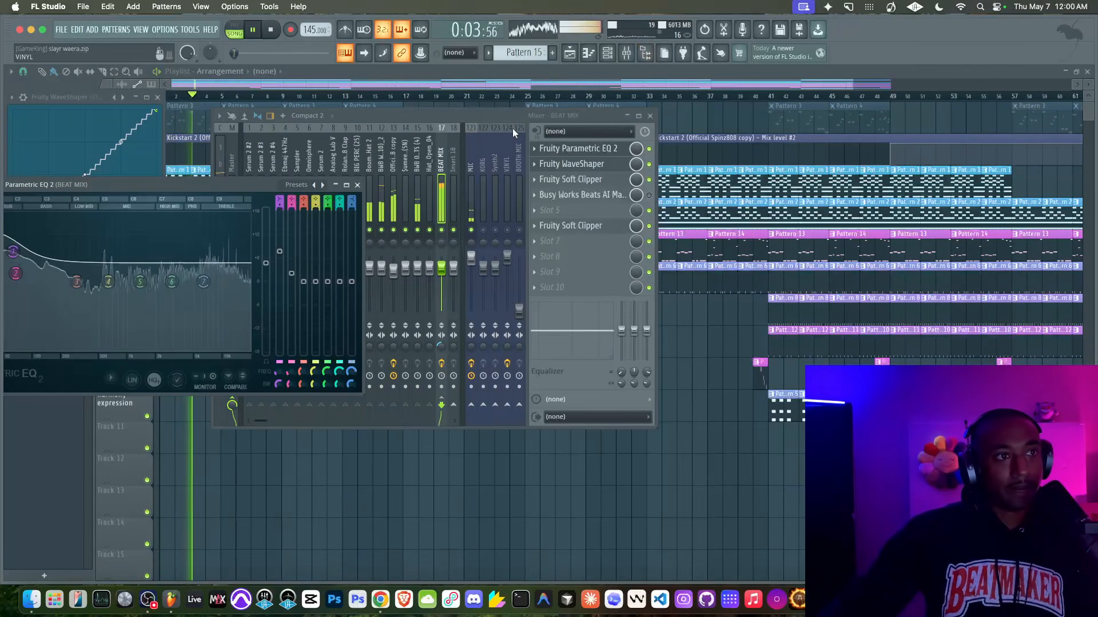
pyautogui.moveTo(515, 115); pyautogui.dragTo(610, 117)
pyautogui.click(241, 198)
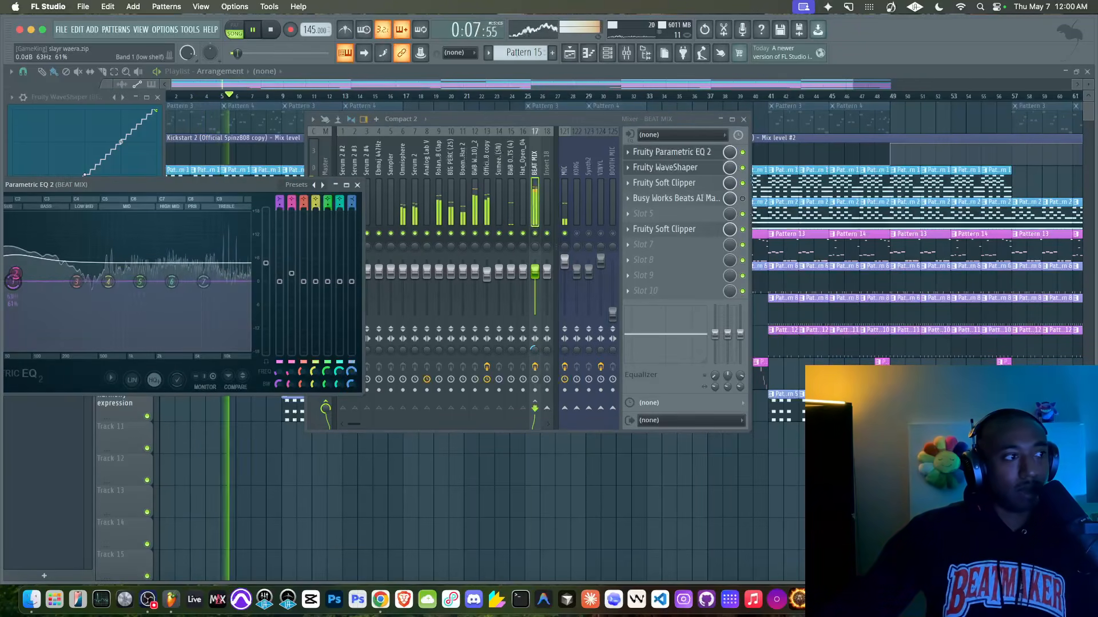
# - Try EQ band 1 at -1.1 dB with band 2 boosted to 6.5 dB at 67 Hz, and play the beat
pyautogui.press('space')
pyautogui.moveTo(280, 255); pyautogui.dragTo(283, 289)
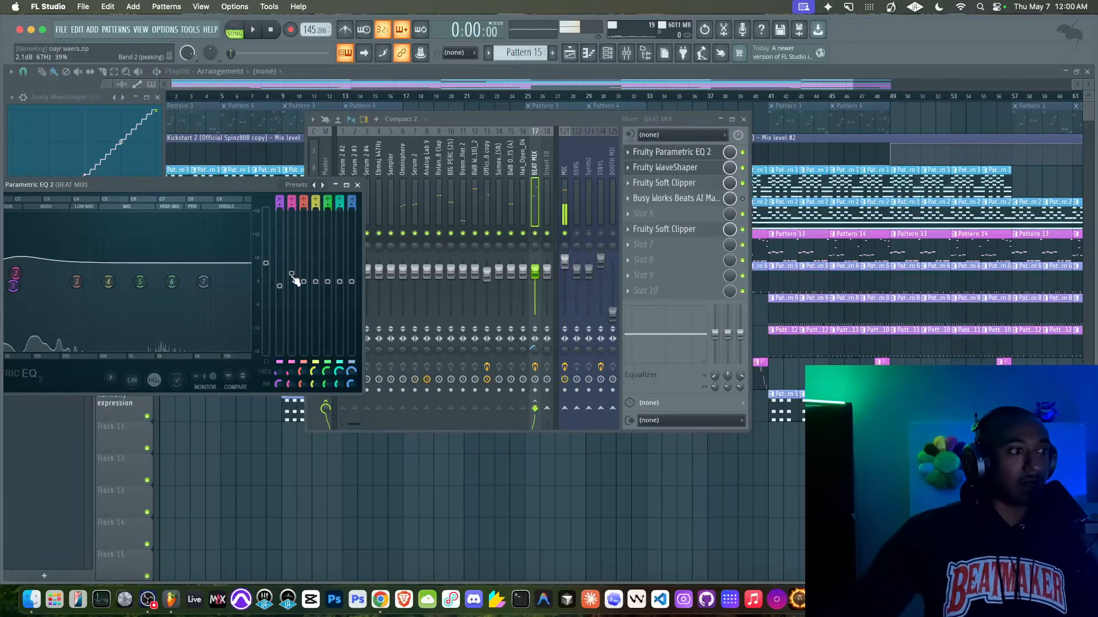
pyautogui.rightClick(292, 275)
pyautogui.click(292, 275)
pyautogui.press('space')
pyautogui.moveTo(292, 275); pyautogui.dragTo(292, 257)
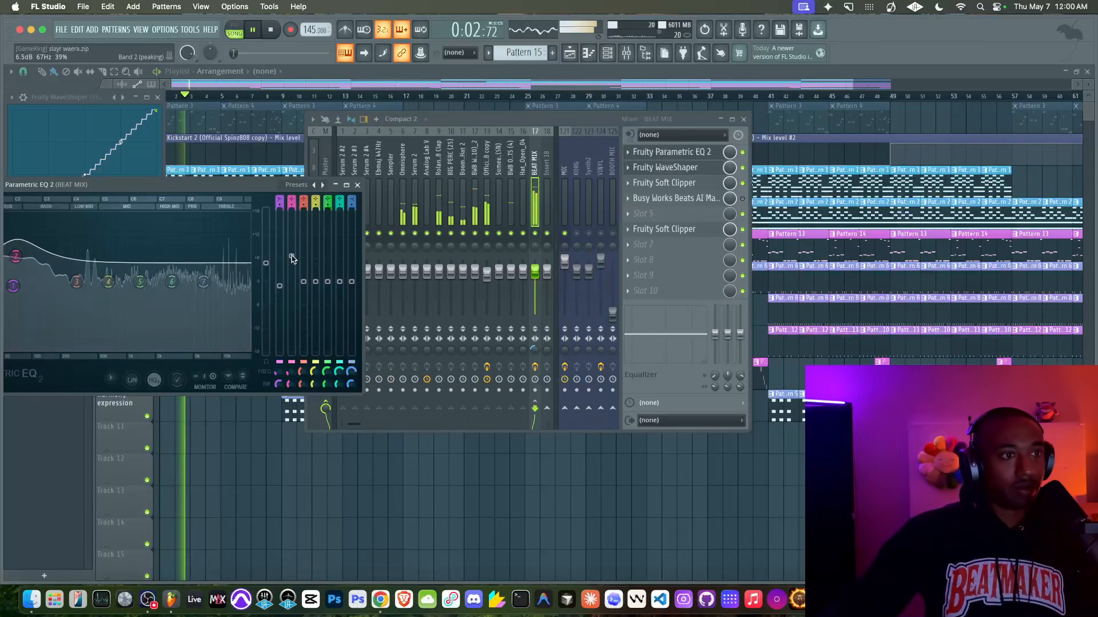
pyautogui.press('space')
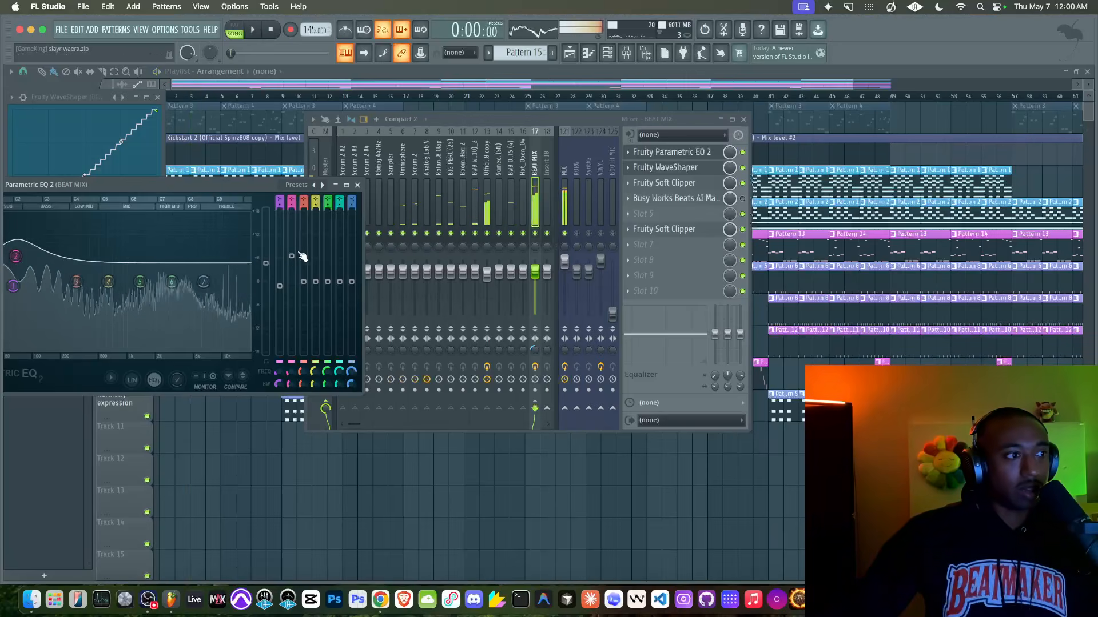
# - Bring the EQ fully into view and audition a band 1 low-shelf boost raised to 9.4 dB at 63 Hz
pyautogui.moveTo(223, 186); pyautogui.dragTo(370, 179)
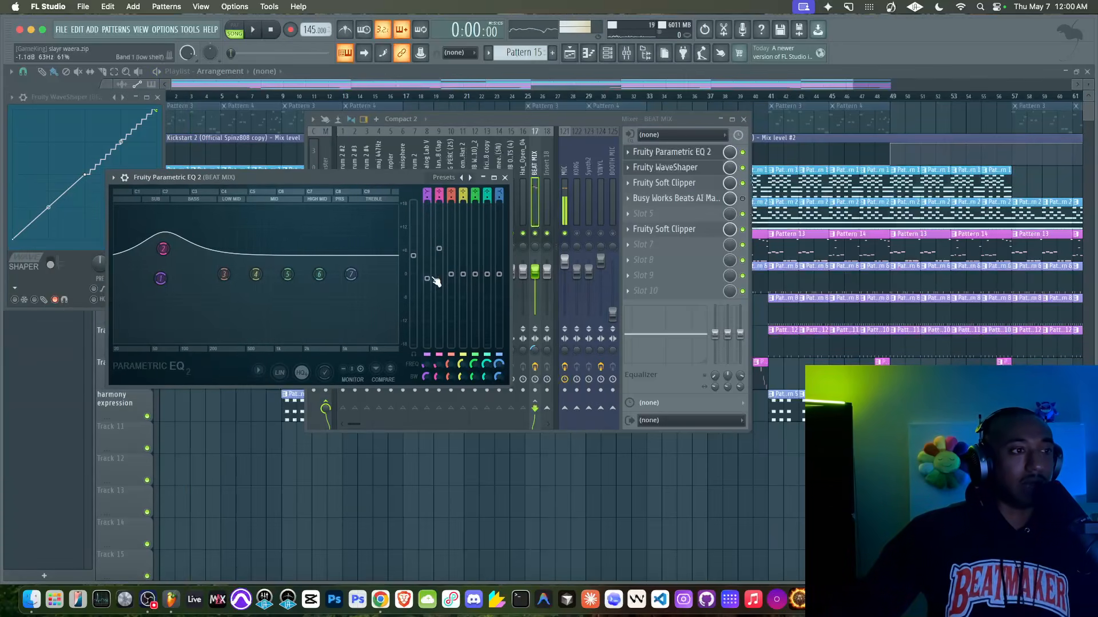
pyautogui.moveTo(160, 278); pyautogui.dragTo(161, 267)
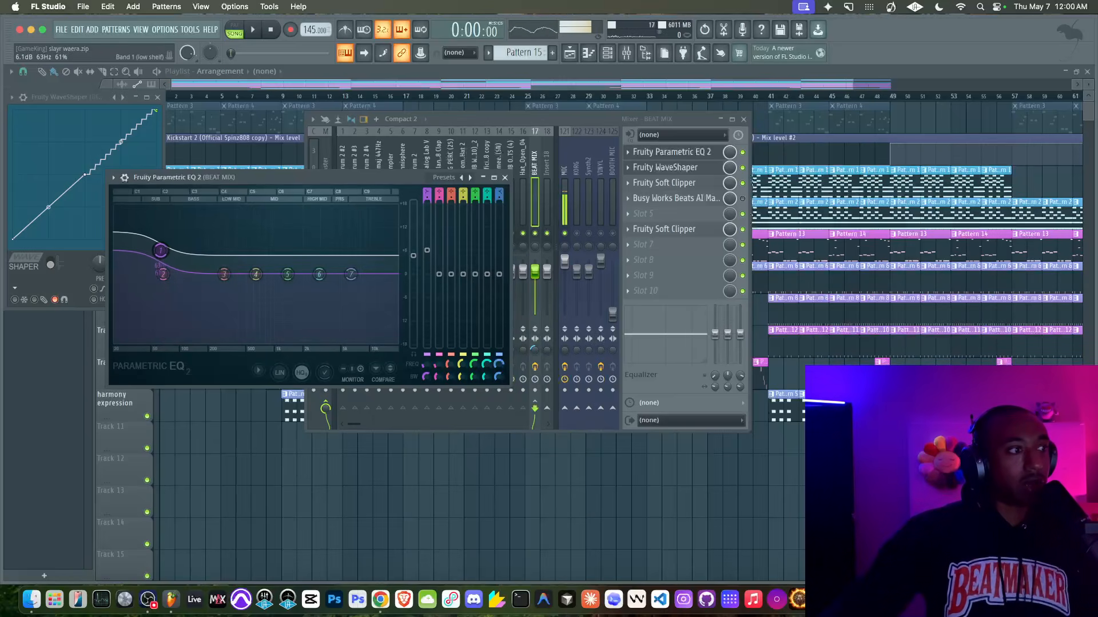
pyautogui.press('space')
pyautogui.moveTo(160, 243); pyautogui.dragTo(160, 237)
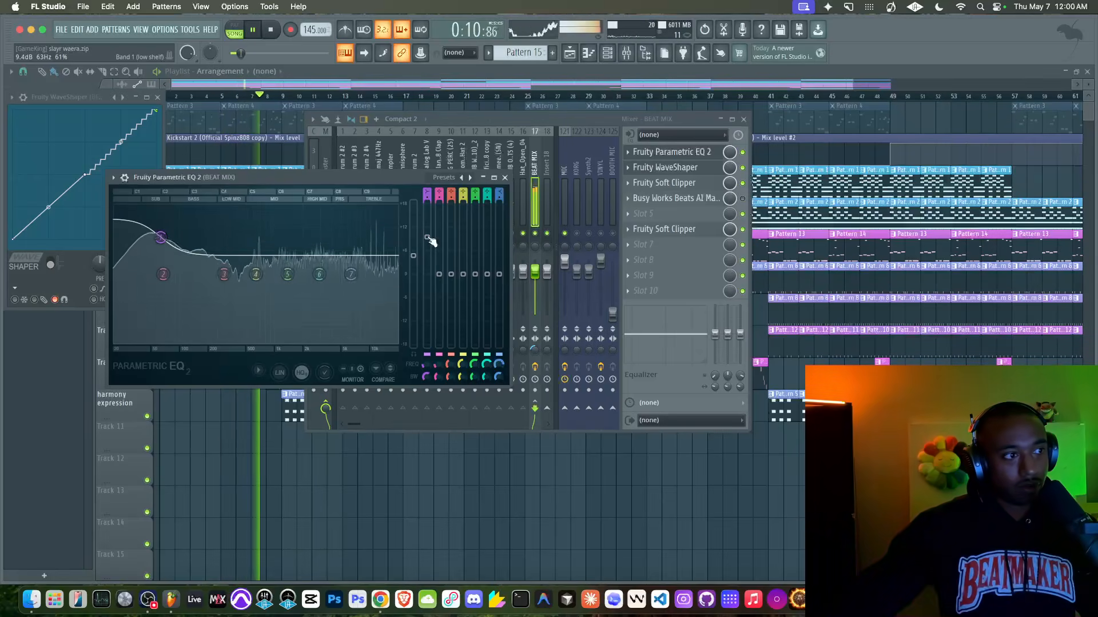
# - Boost EQ band 2 to 10.0 dB at 67 Hz and play the beat
pyautogui.rightClick(440, 275)
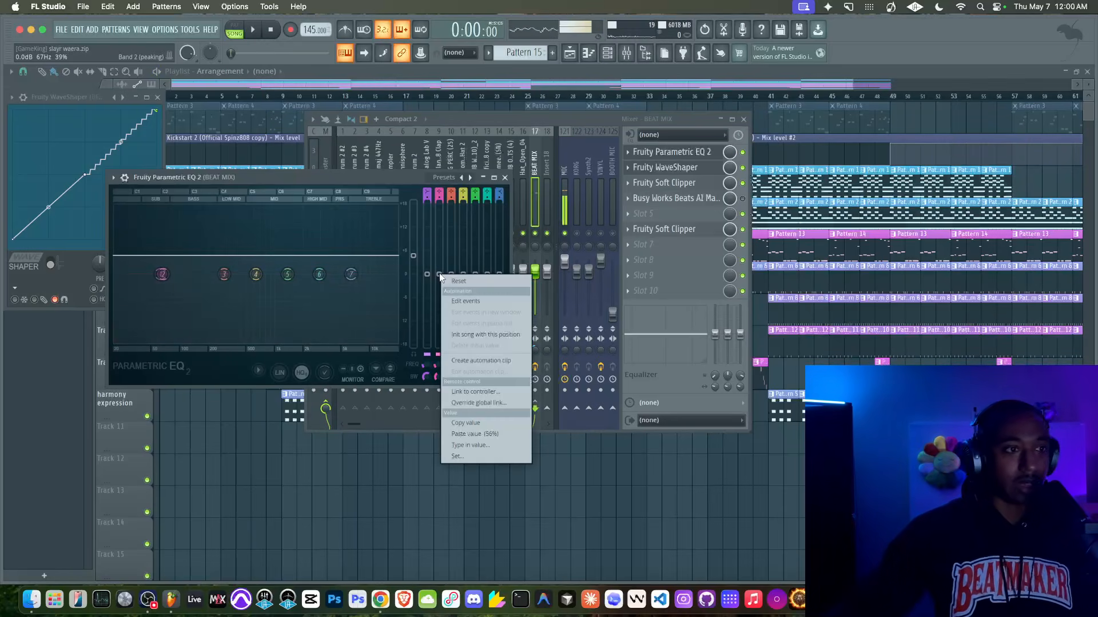
pyautogui.press('p')
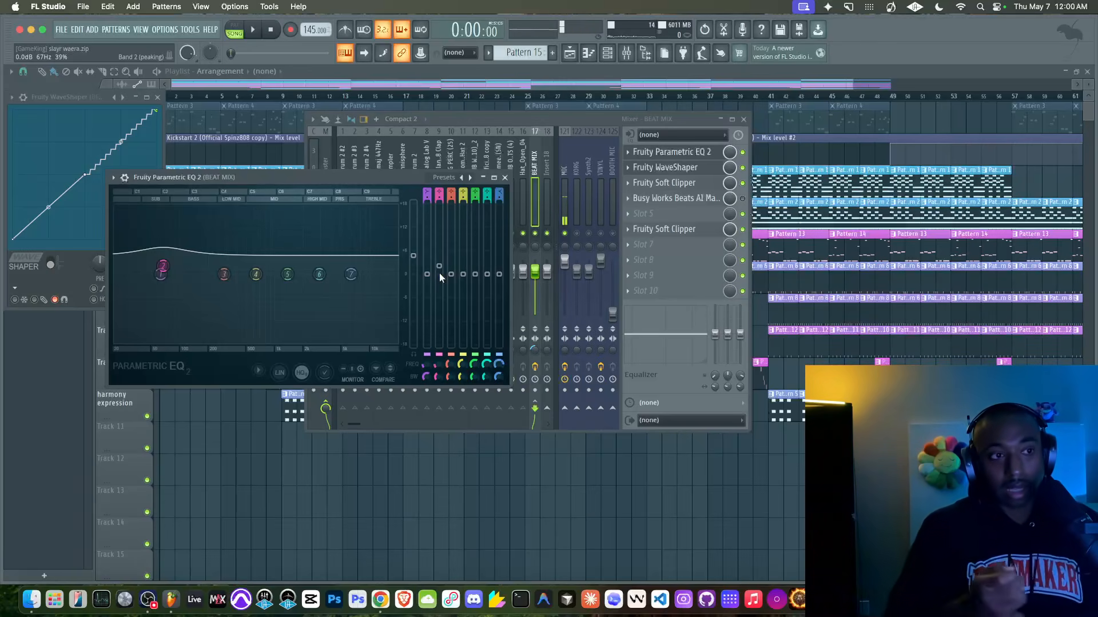
pyautogui.moveTo(439, 273); pyautogui.dragTo(437, 235)
pyautogui.press('space')
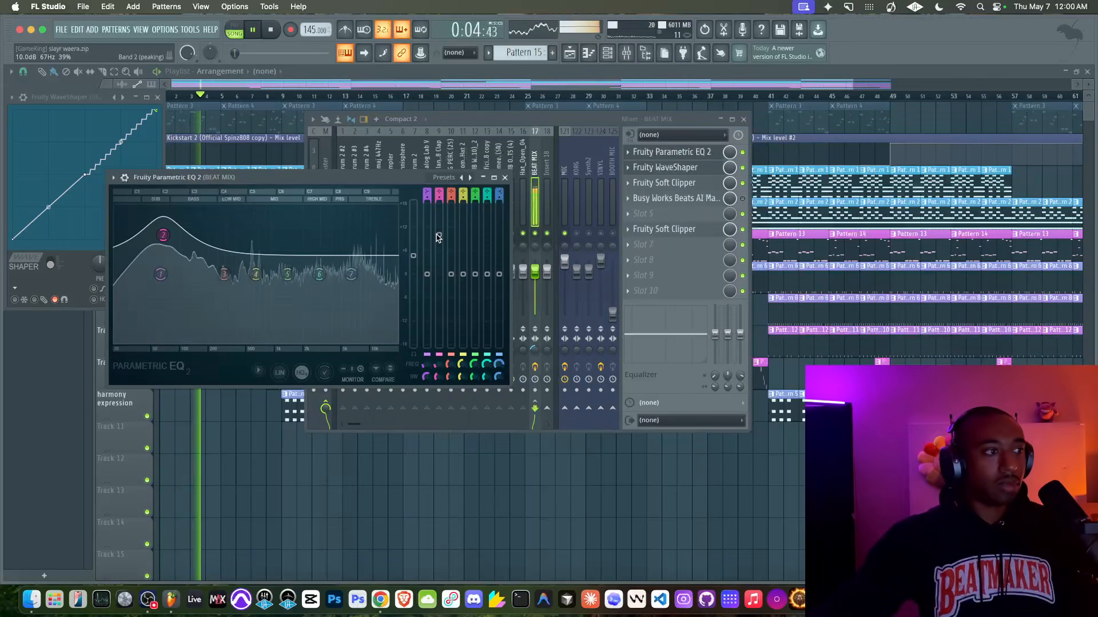
# - Replay the beat from the start with the current EQ boost and bring the mixer to the front
pyautogui.press('space')
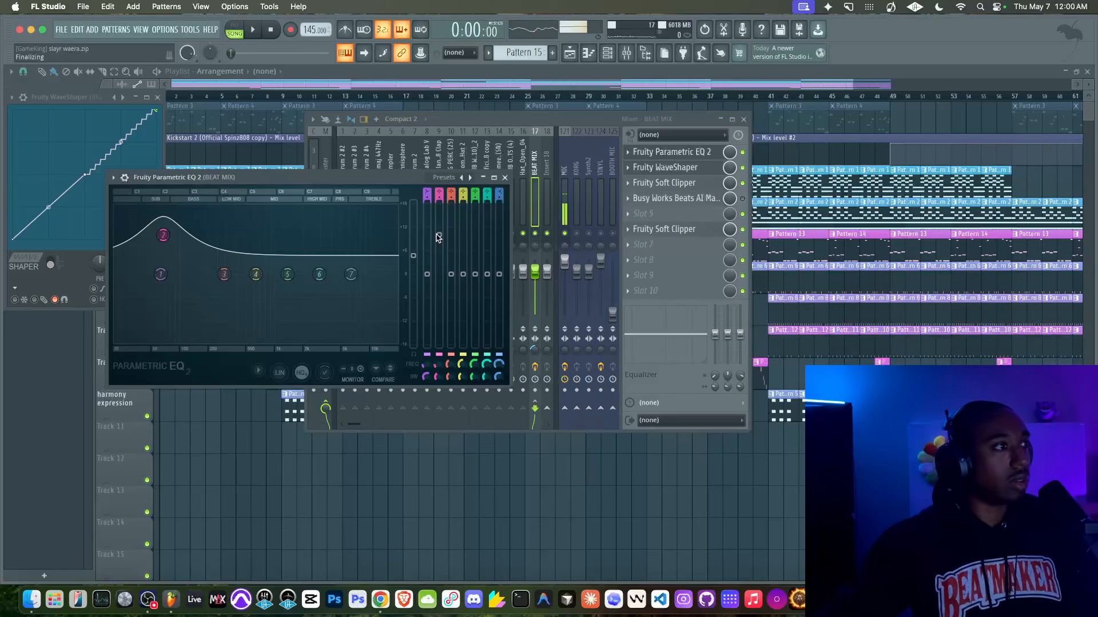
pyautogui.press('space')
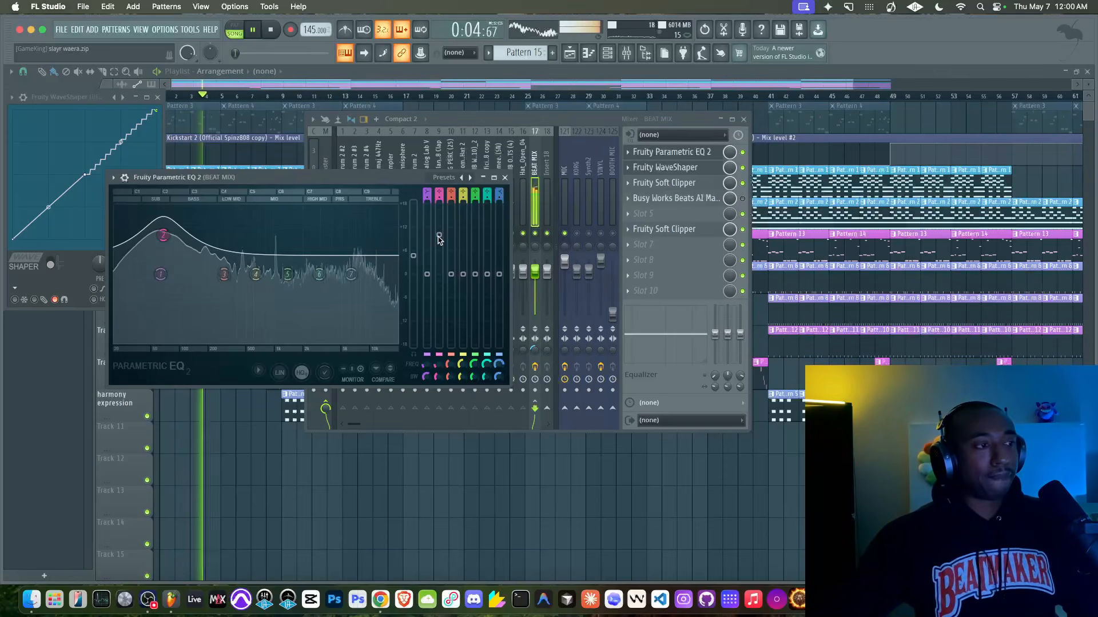
pyautogui.click(568, 237)
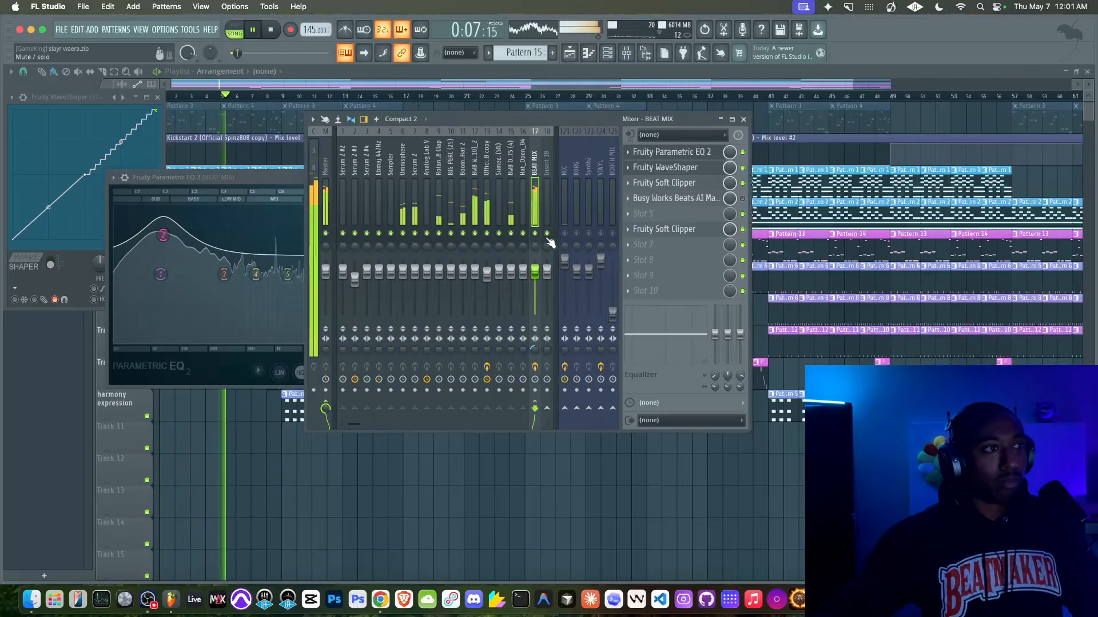
# - Close the WaveShaper window, mute the topline track in the playlist, and bring the mixer back up
pyautogui.click(157, 97)
pyautogui.click(147, 128)
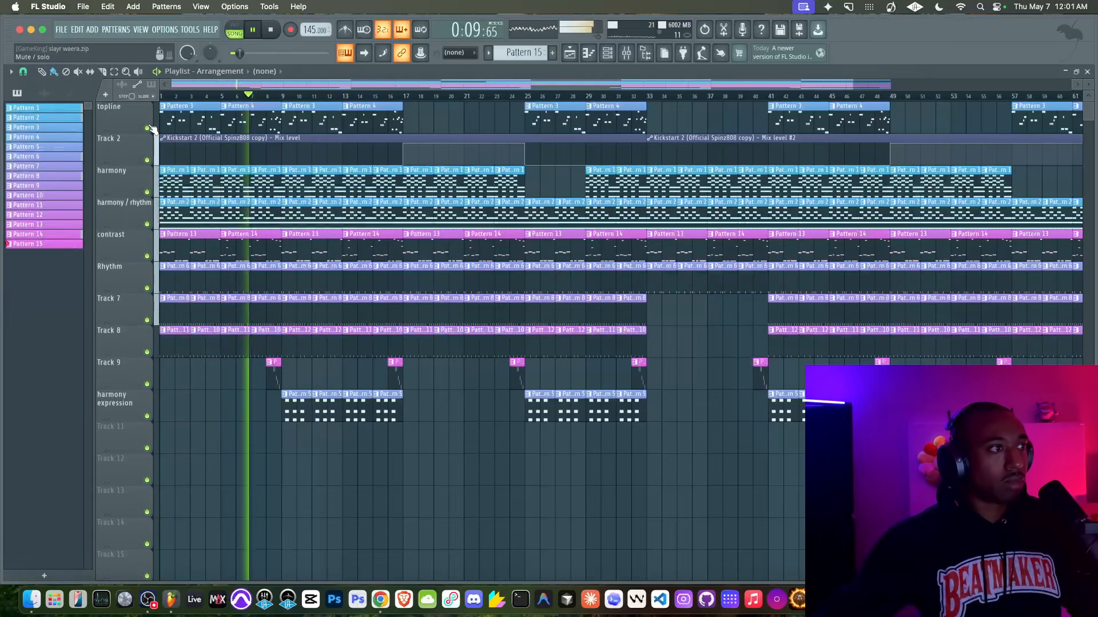
pyautogui.click(626, 53)
pyautogui.click(147, 128)
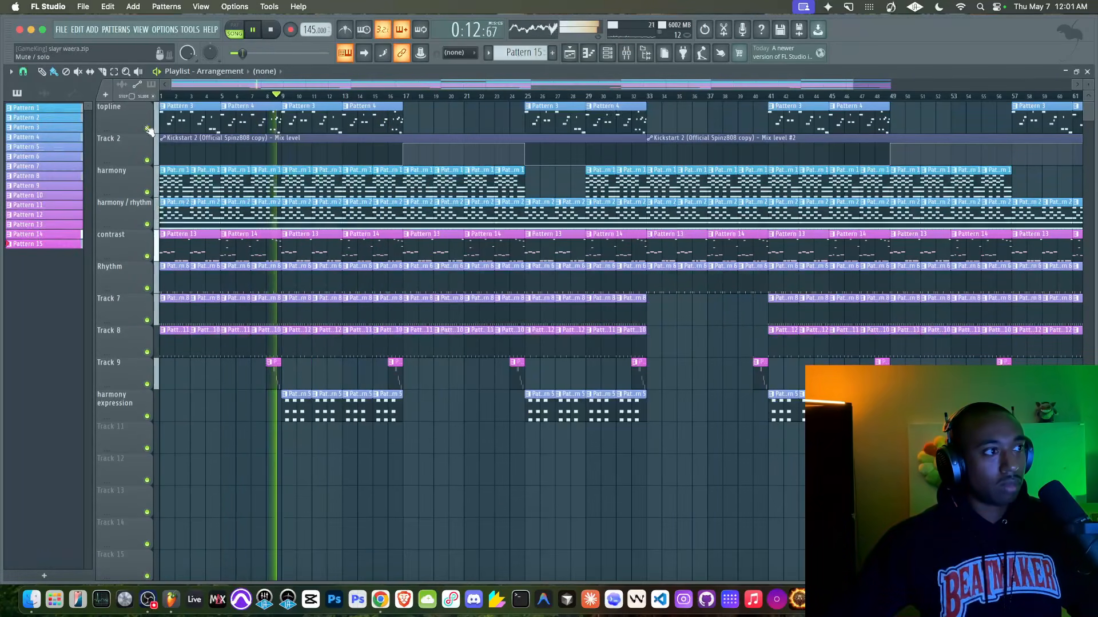
pyautogui.click(148, 128)
pyautogui.click(625, 55)
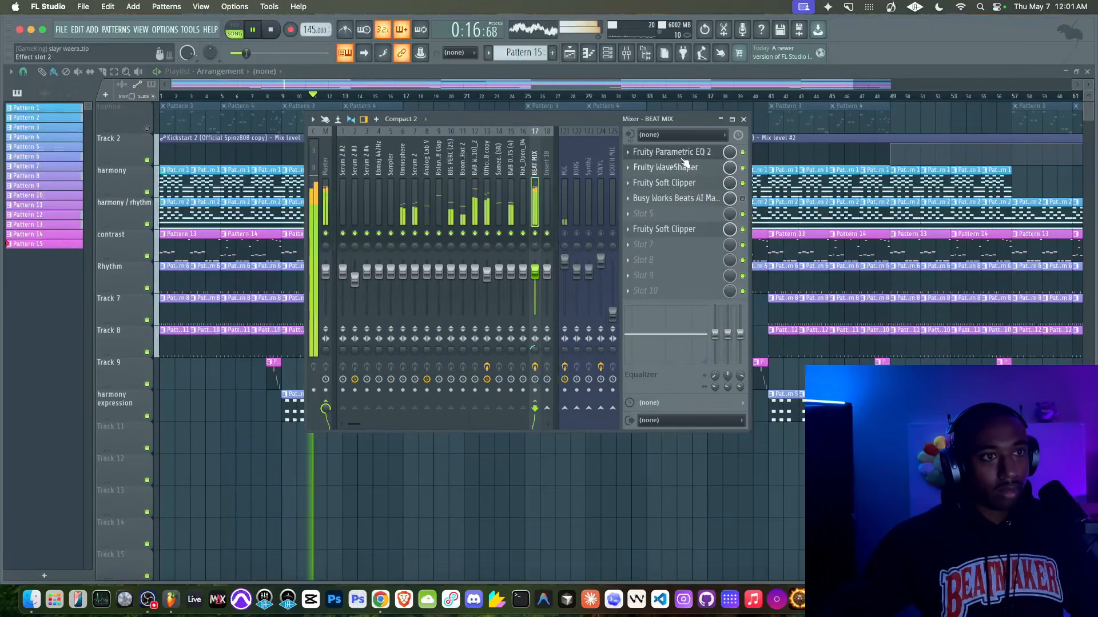
# - Open the BEAT MIX channel's Fruity Parametric EQ 2, stop playback, and reset the band 2 gain to 0.0 dB
pyautogui.click(672, 152)
pyautogui.press('space')
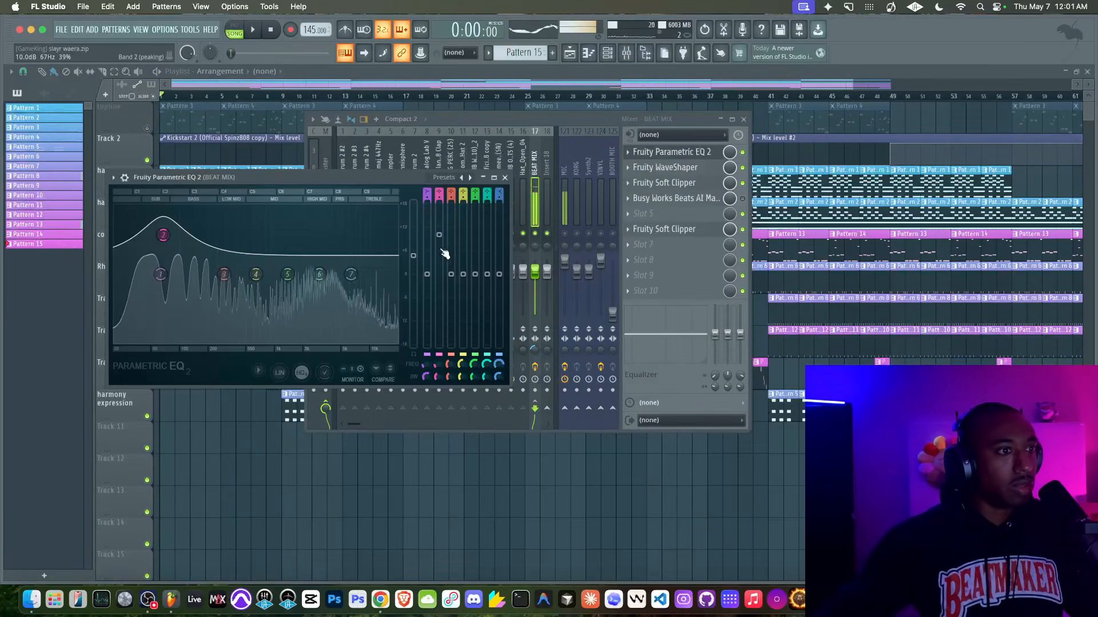
pyautogui.click(578, 203)
pyautogui.click(297, 184)
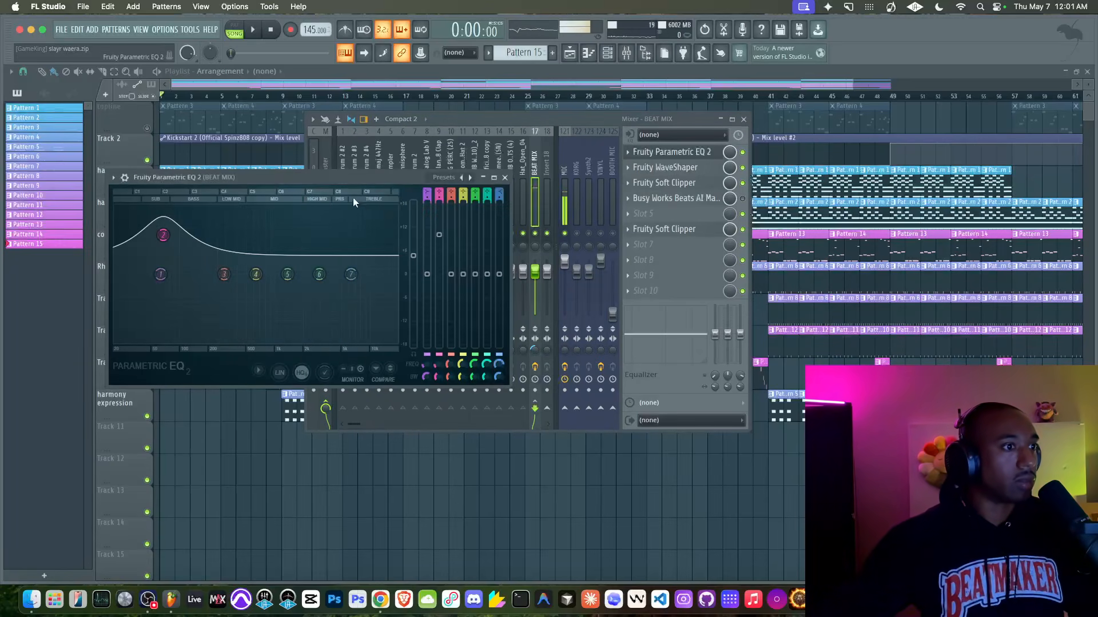
pyautogui.rightClick(440, 235)
pyautogui.click(453, 240)
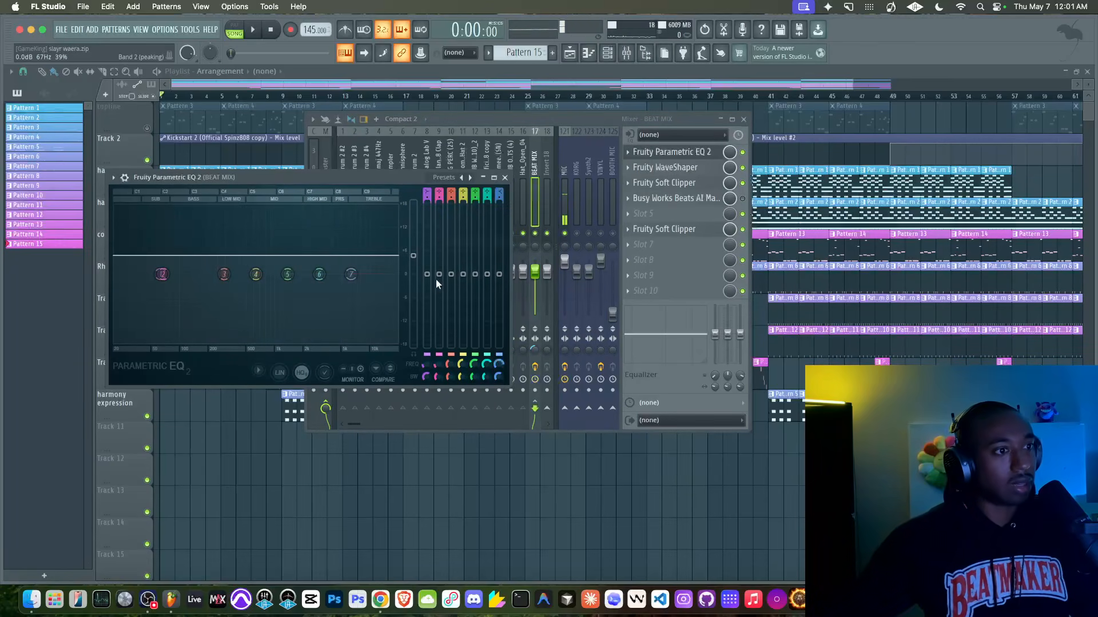
# - Cut EQ band 1 below zero and boost band 2 to 3.7 dB at 67 Hz, auditioning the beat
pyautogui.press('space')
pyautogui.moveTo(427, 274)
pyautogui.mouseDown()
pyautogui.moveTo(428, 258)
pyautogui.moveTo(439, 276)
pyautogui.moveTo(427, 223)
pyautogui.moveTo(428, 291)
pyautogui.moveTo(439, 260)
pyautogui.mouseUp()
pyautogui.press('space')
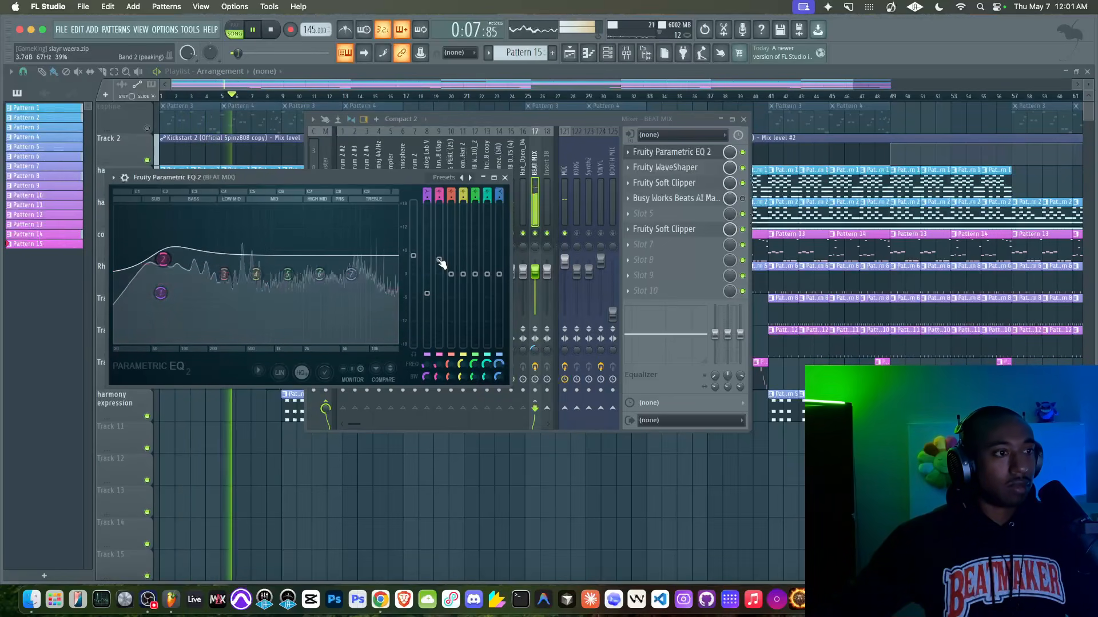
pyautogui.press('space')
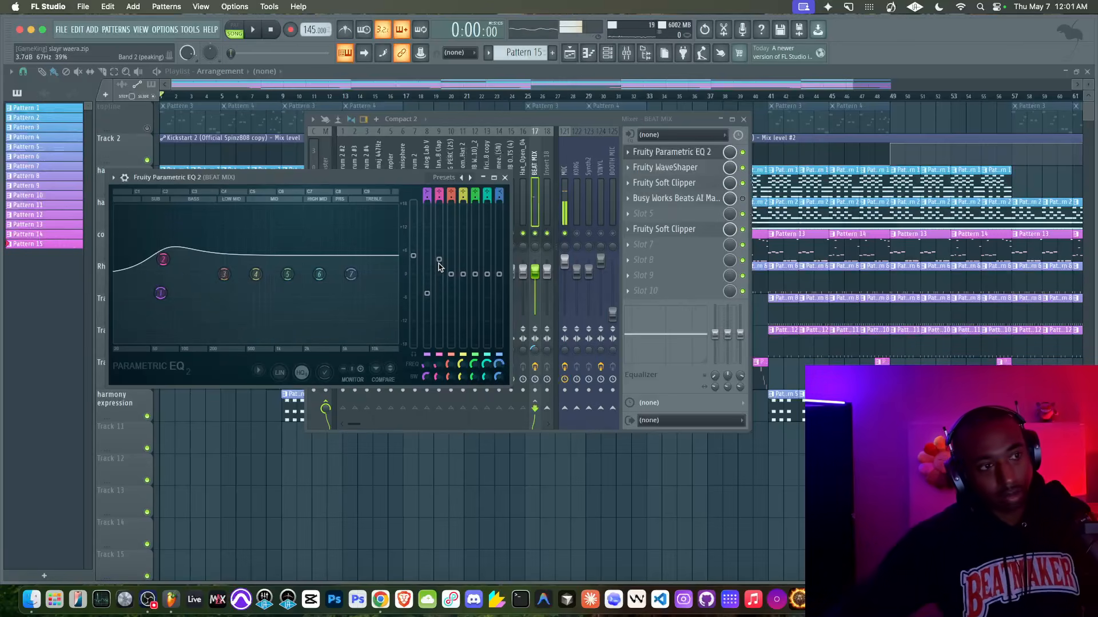
# - Try raising the EQ's main level to 9.3 dB while playing the beat, and restore its previous level
pyautogui.press('space')
pyautogui.press('space')
pyautogui.rightClick(413, 257)
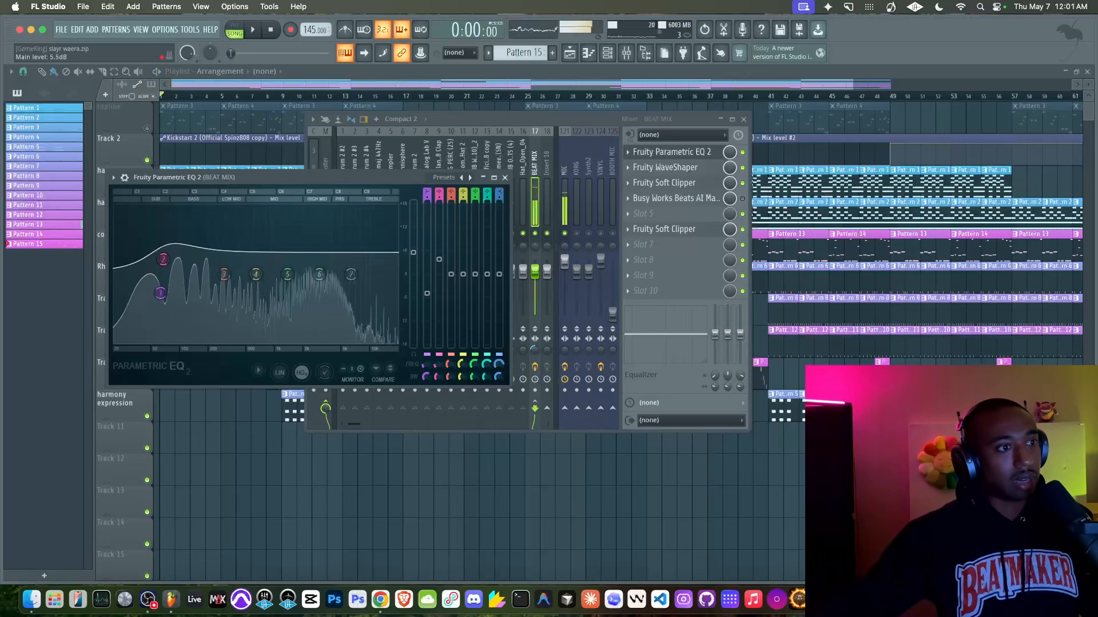
pyautogui.press('space')
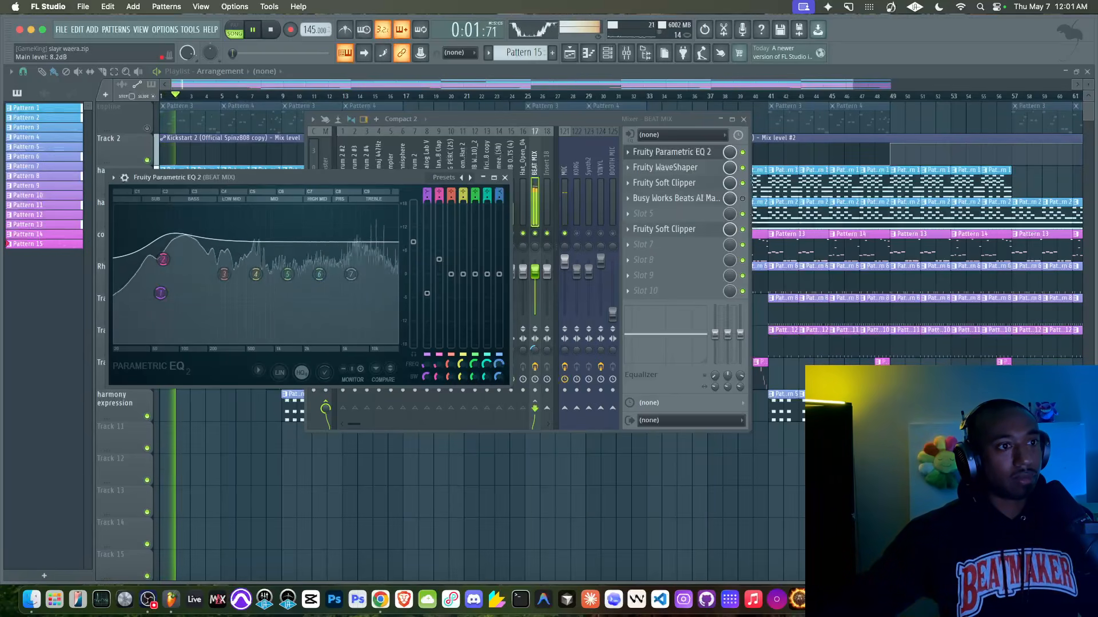
pyautogui.press('space')
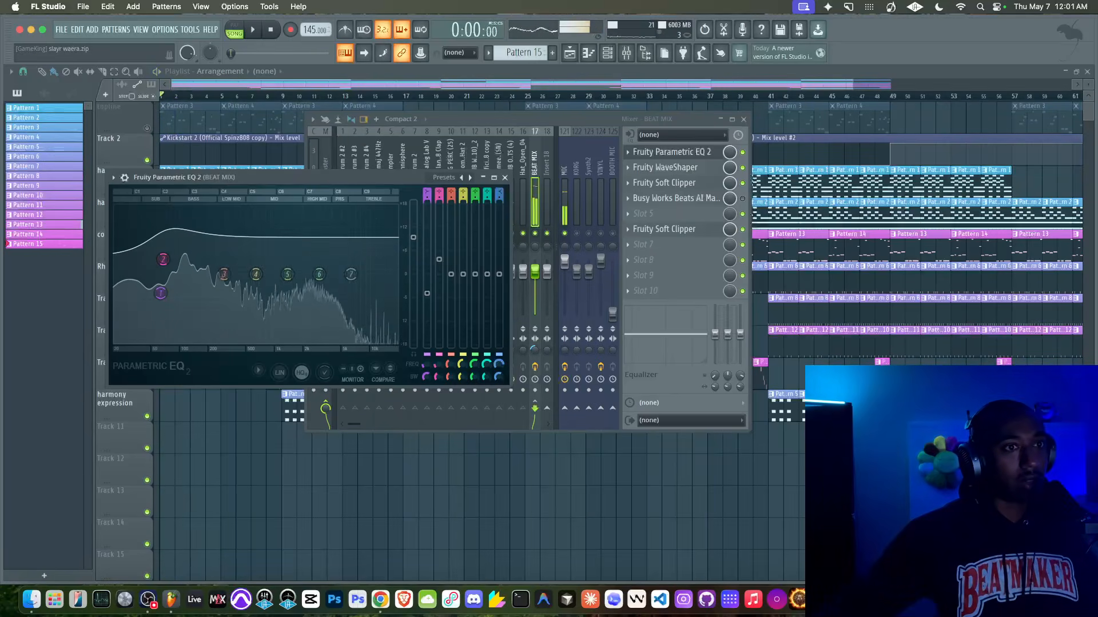
pyautogui.moveTo(413, 236); pyautogui.dragTo(413, 255)
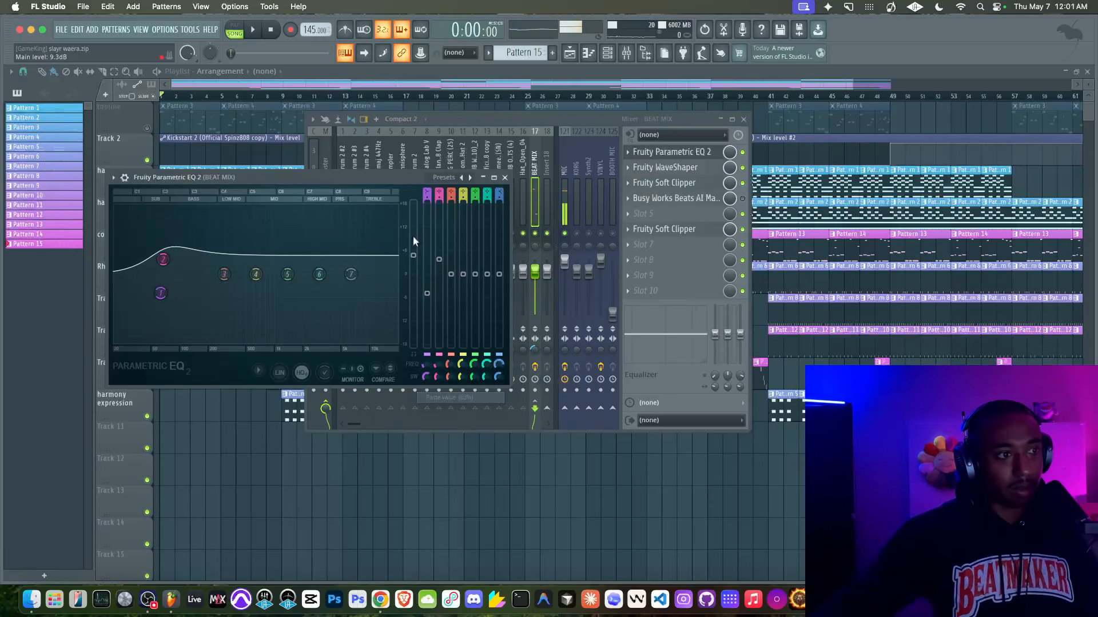
# - Reopen Fruity WaveShaper, move its window over the EQ beside the mixer, and play the beat
pyautogui.click(673, 167)
pyautogui.click(672, 167)
pyautogui.click(672, 167)
pyautogui.moveTo(80, 96); pyautogui.dragTo(257, 128)
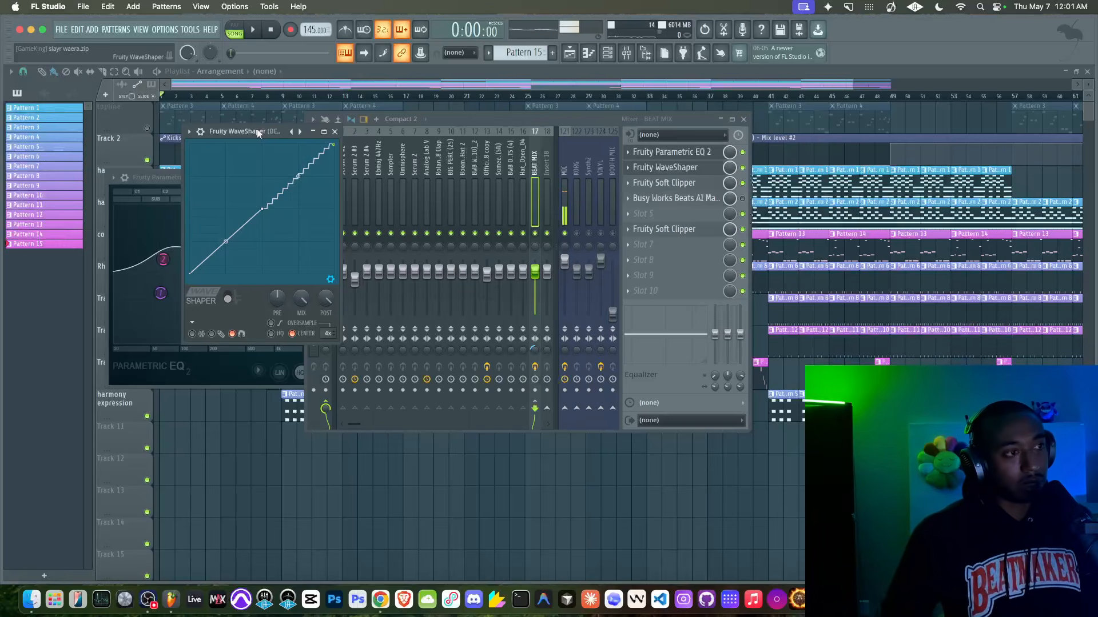
pyautogui.press('space')
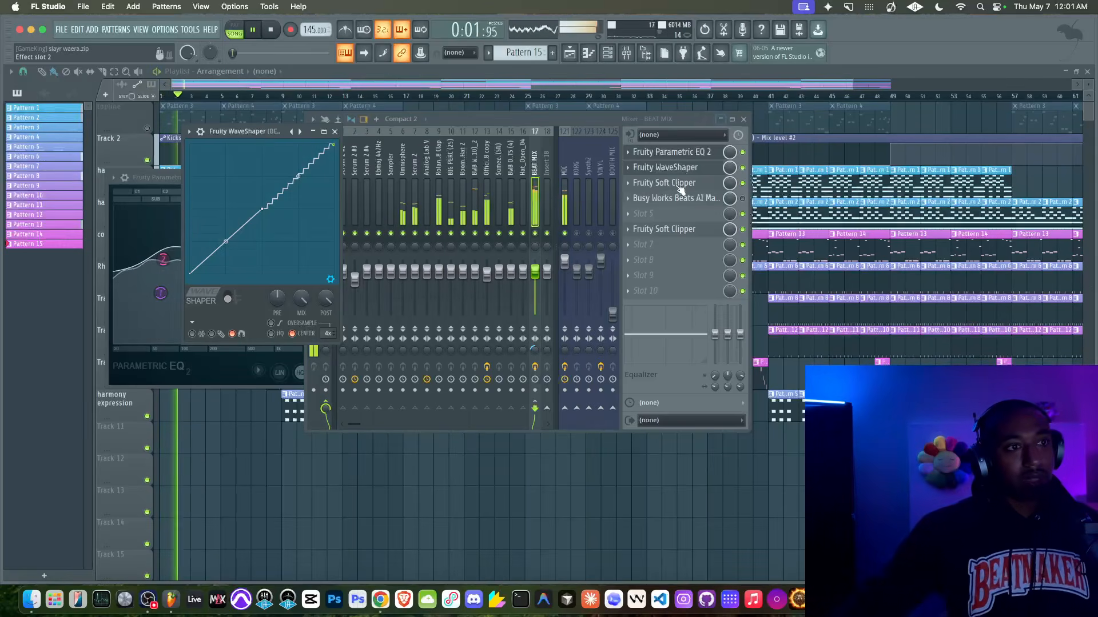
# - Open both Soft Clippers on BEAT MIX, close the slot 6 one, and move the slot 3 one over the WaveShaper
pyautogui.click(664, 228)
pyautogui.press('space')
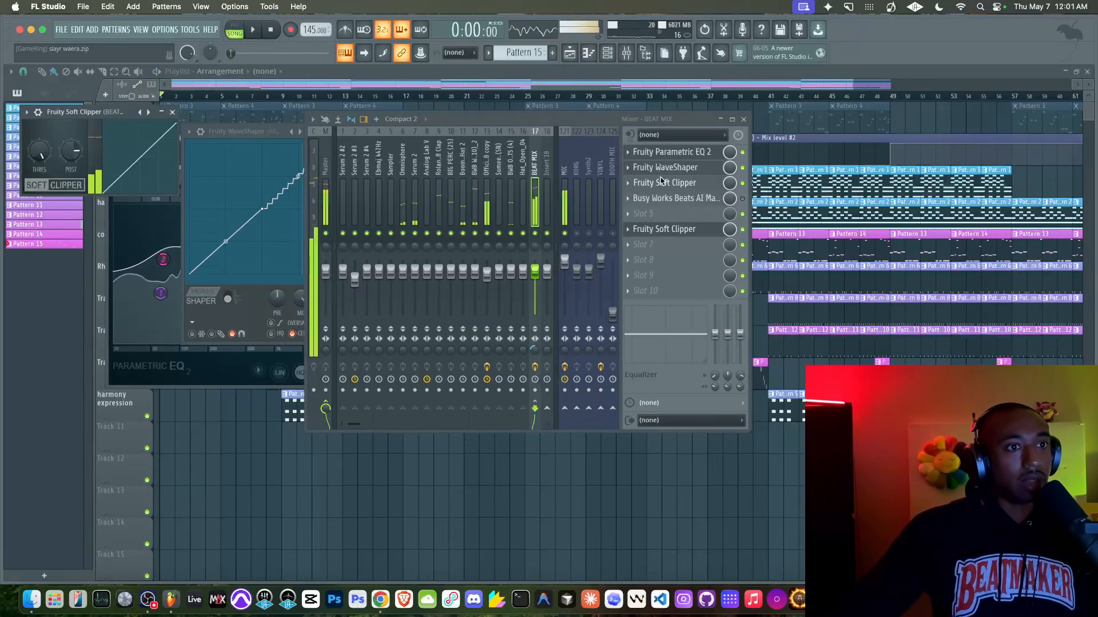
pyautogui.click(665, 183)
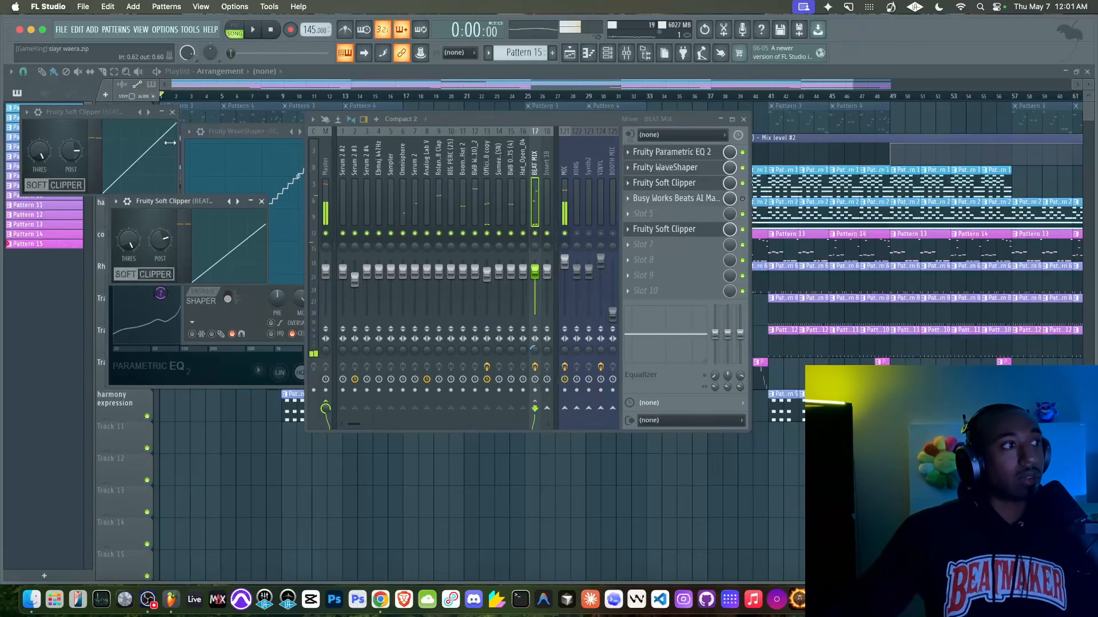
pyautogui.click(172, 112)
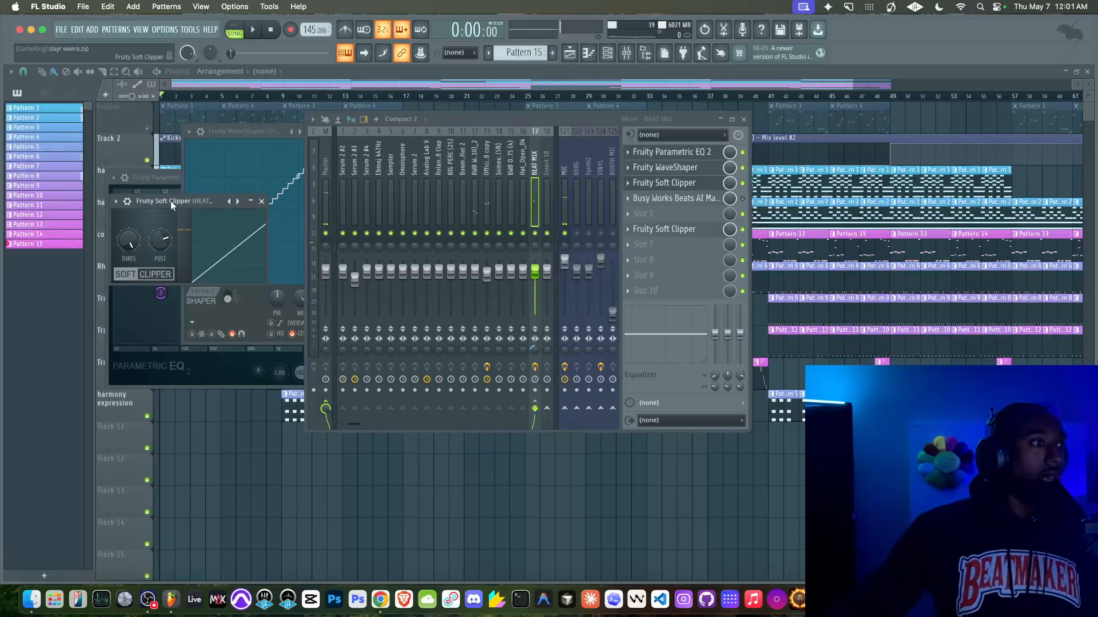
pyautogui.moveTo(171, 200); pyautogui.dragTo(275, 141)
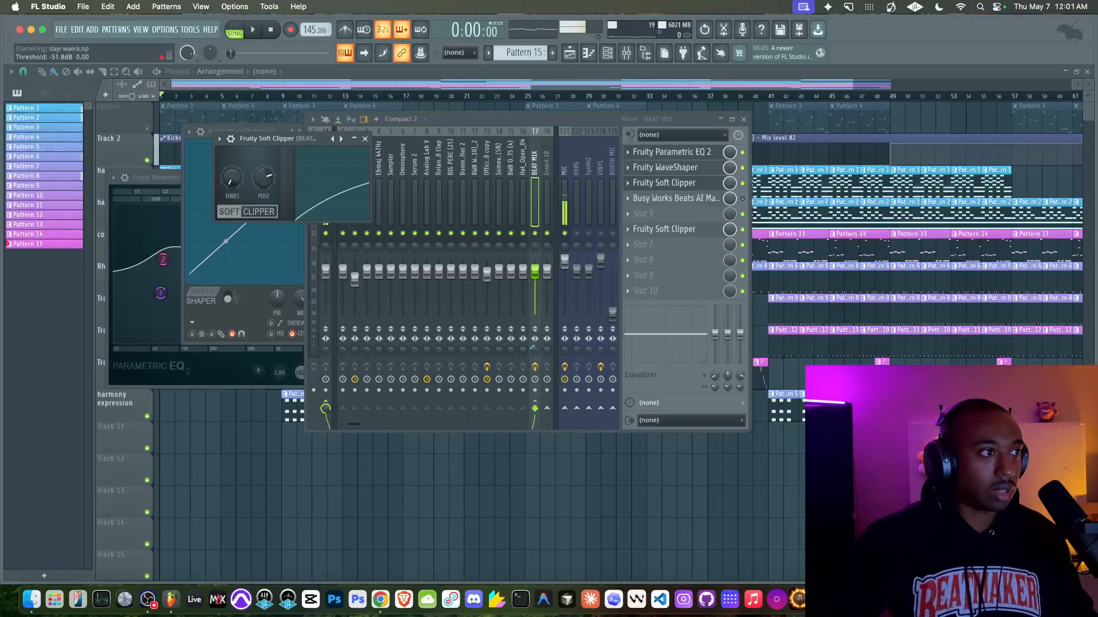
# - Lower the slot 3 Soft Clipper's threshold after comparing it with 0.0 dB in playback, and set its post gain to 81%
pyautogui.press('space')
pyautogui.moveTo(238, 177); pyautogui.dragTo(237, 240)
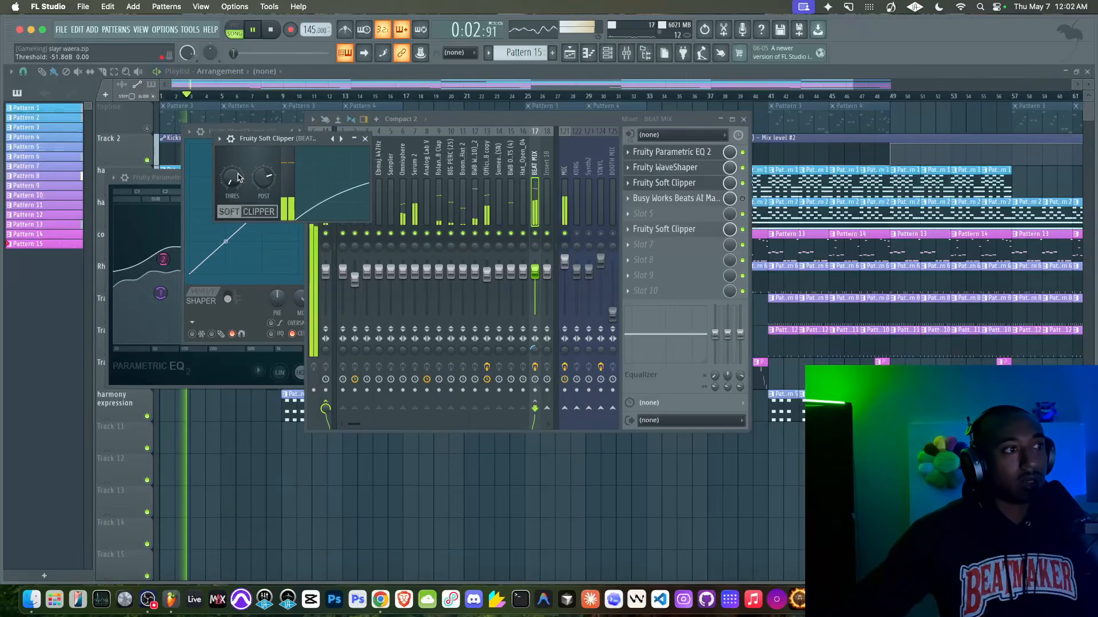
pyautogui.press('space')
pyautogui.moveTo(238, 177); pyautogui.dragTo(237, 154)
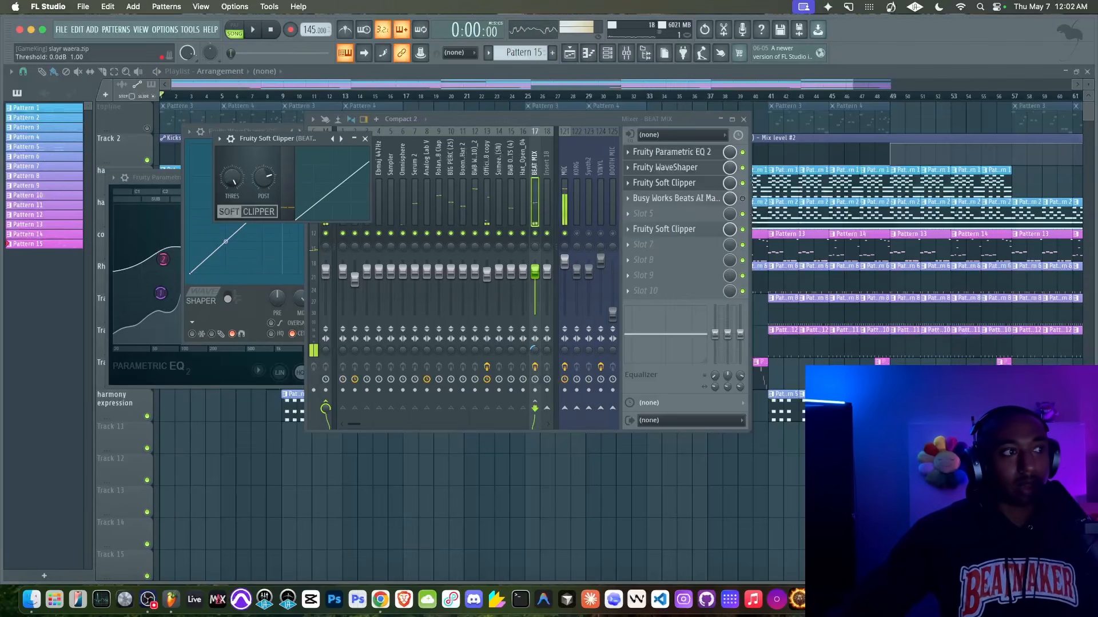
pyautogui.press('space')
pyautogui.press('space')
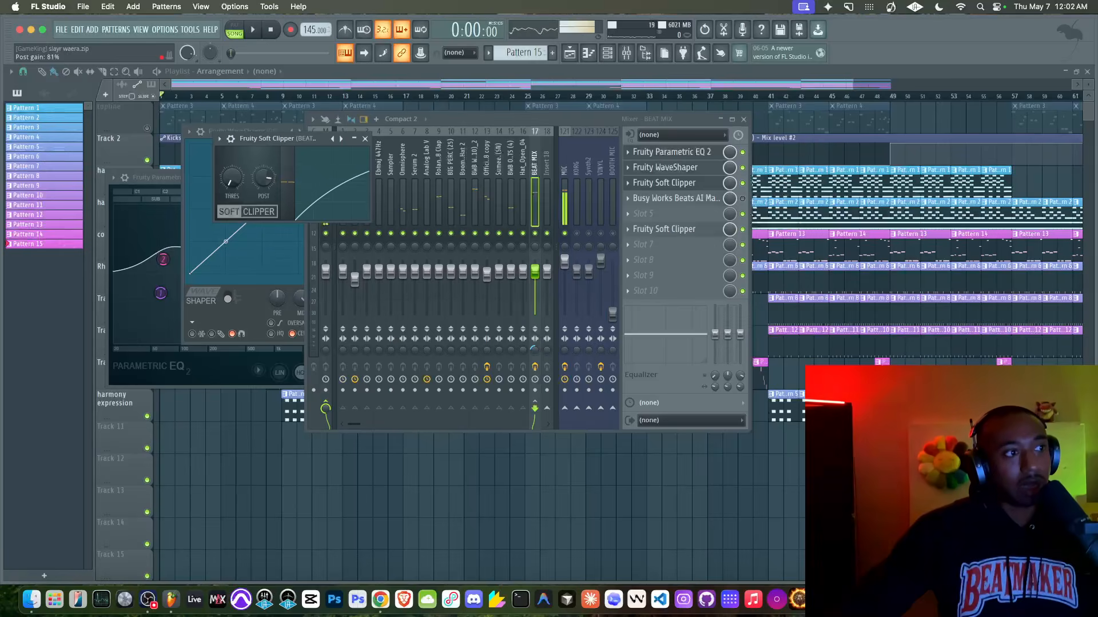
# - Raise the slot 3 Soft Clipper's post gain past 86%, checking the slot 6 clipper and replaying the beat
pyautogui.moveTo(267, 183); pyautogui.dragTo(267, 179)
pyautogui.click(680, 231)
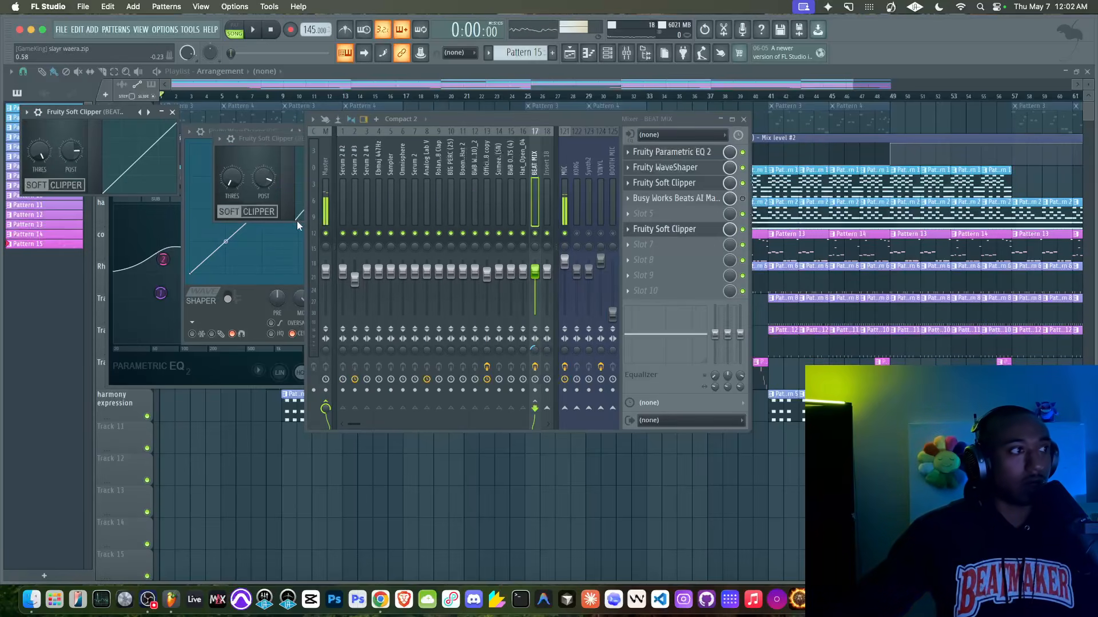
pyautogui.click(173, 113)
pyautogui.press('space')
pyautogui.click(679, 184)
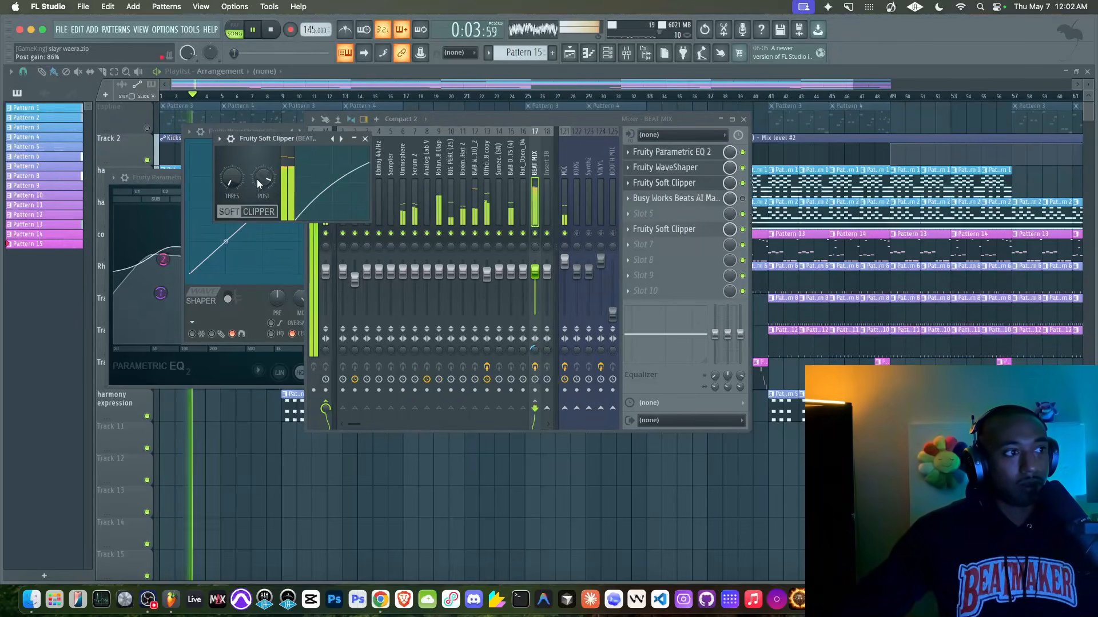
pyautogui.press('space')
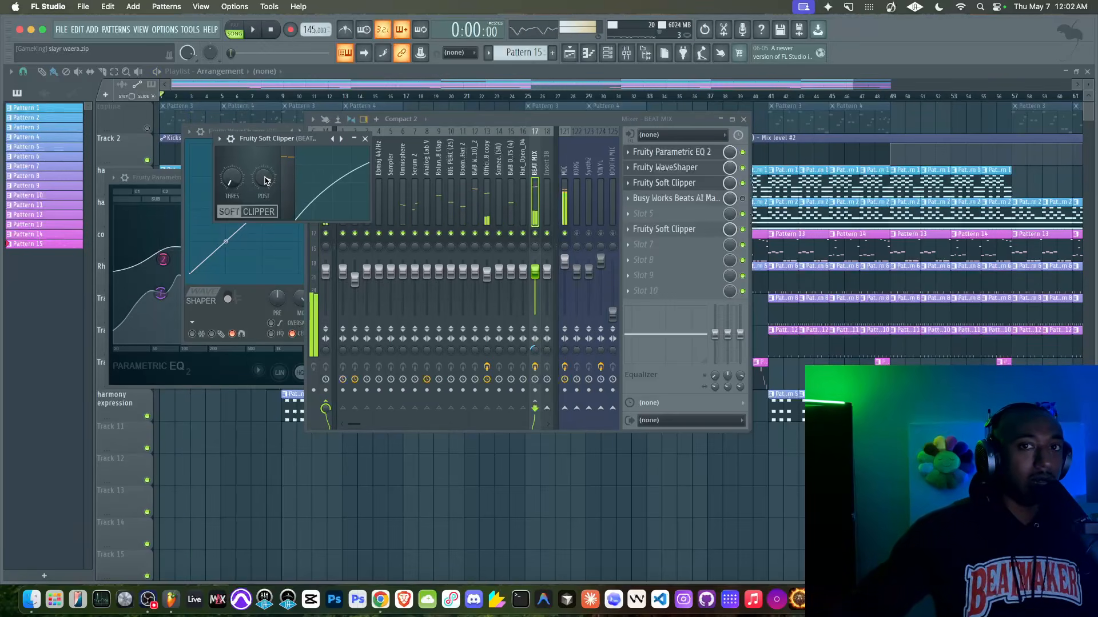
pyautogui.press('space')
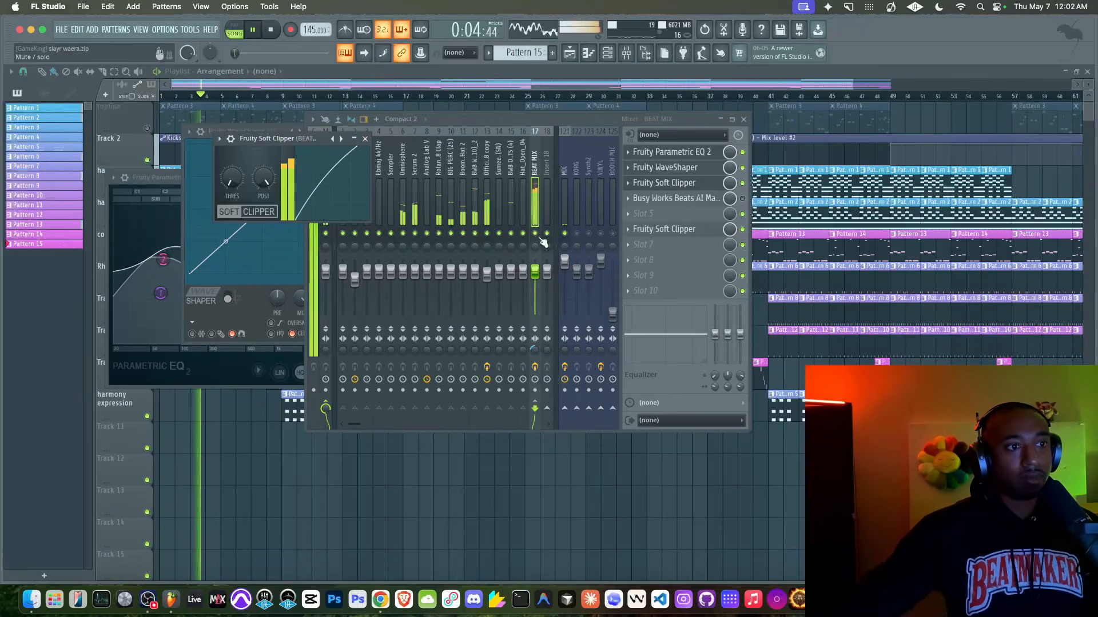
# - Open BEAT MIX's slot 6 Soft Clipper for reference and add a Fruity Soft Clipper to slot 1 of the Master channel
pyautogui.click(469, 116)
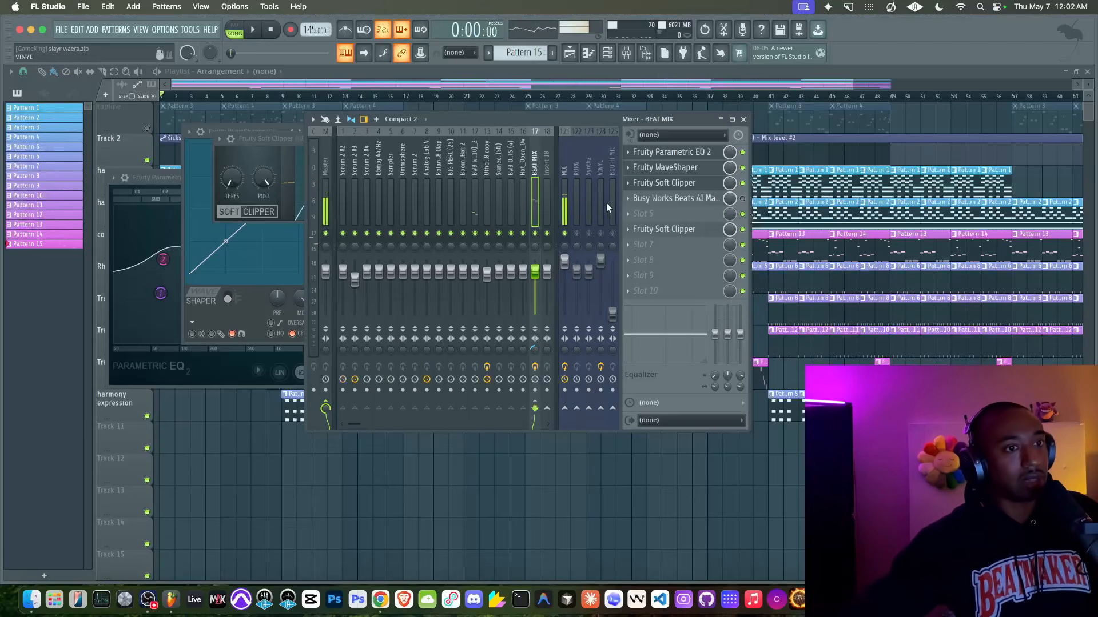
pyautogui.click(685, 231)
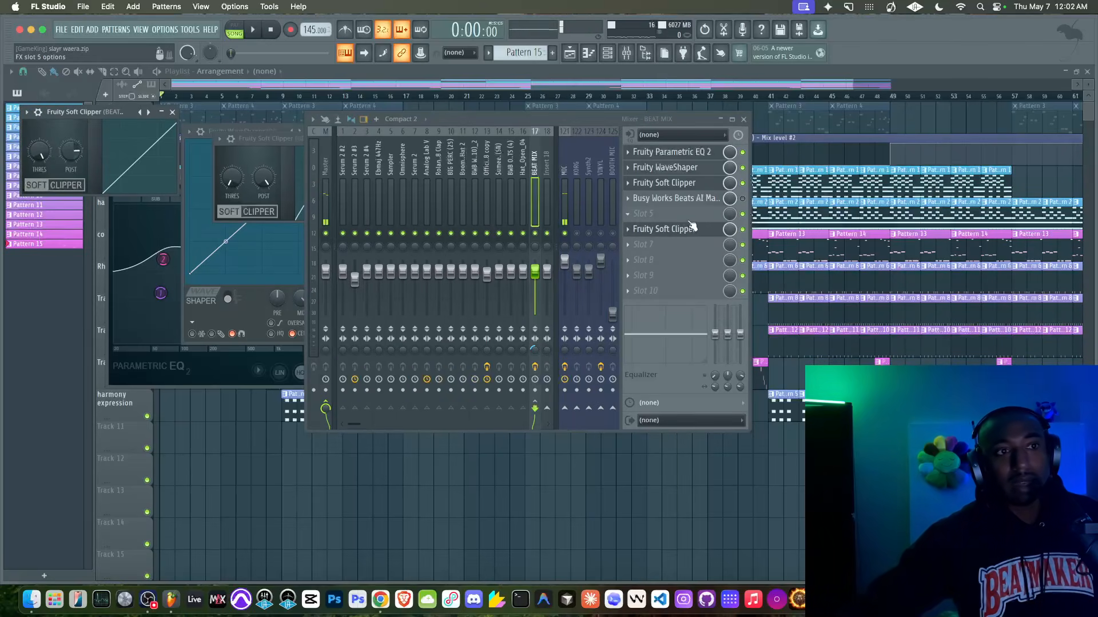
pyautogui.click(326, 200)
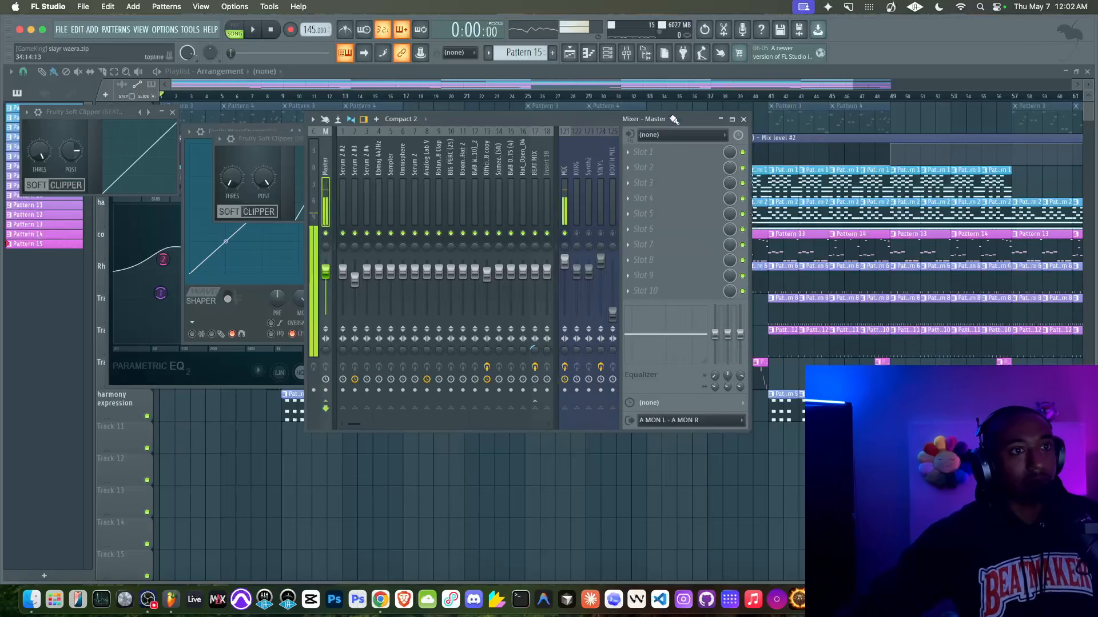
pyautogui.click(646, 156)
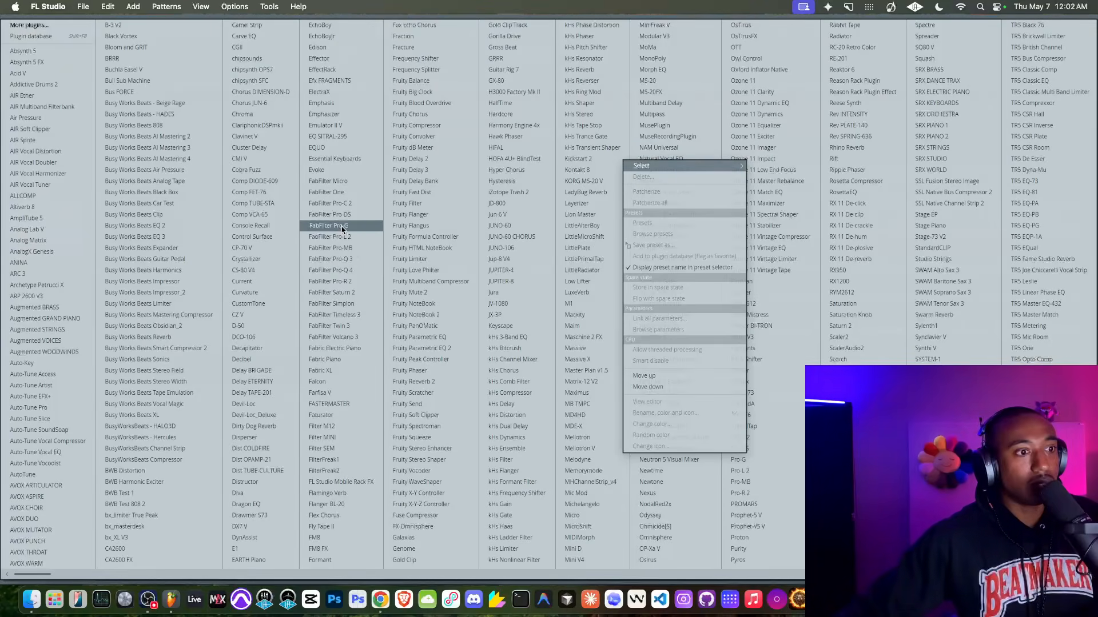
pyautogui.click(470, 409)
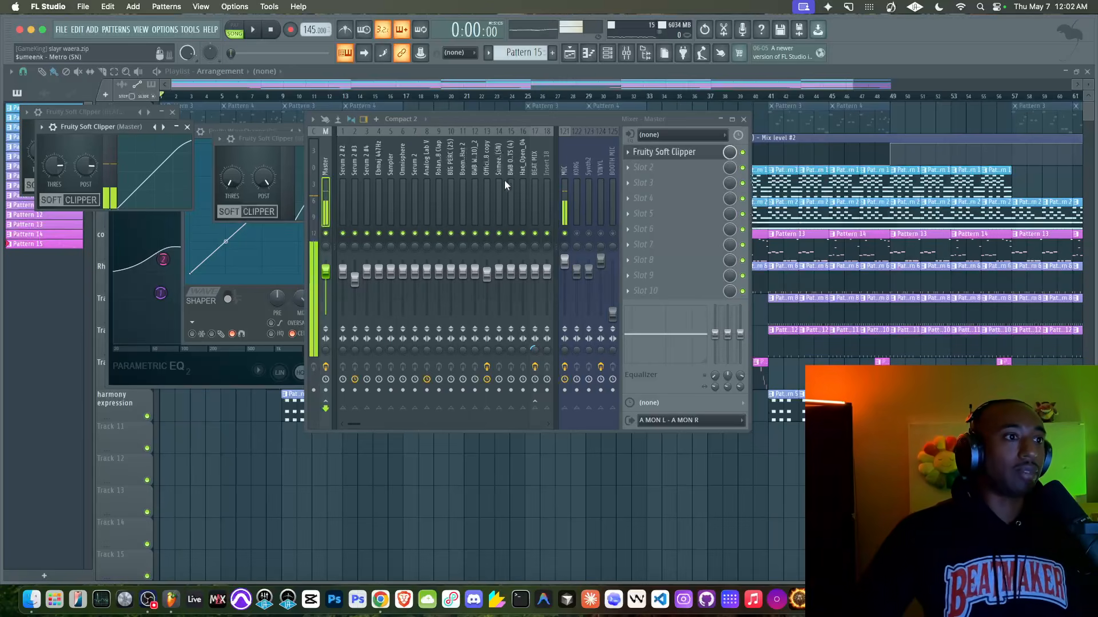
# - Switch off the slot 6 Soft Clipper on the BEAT MIX channel and return to the Master channel
pyautogui.click(534, 180)
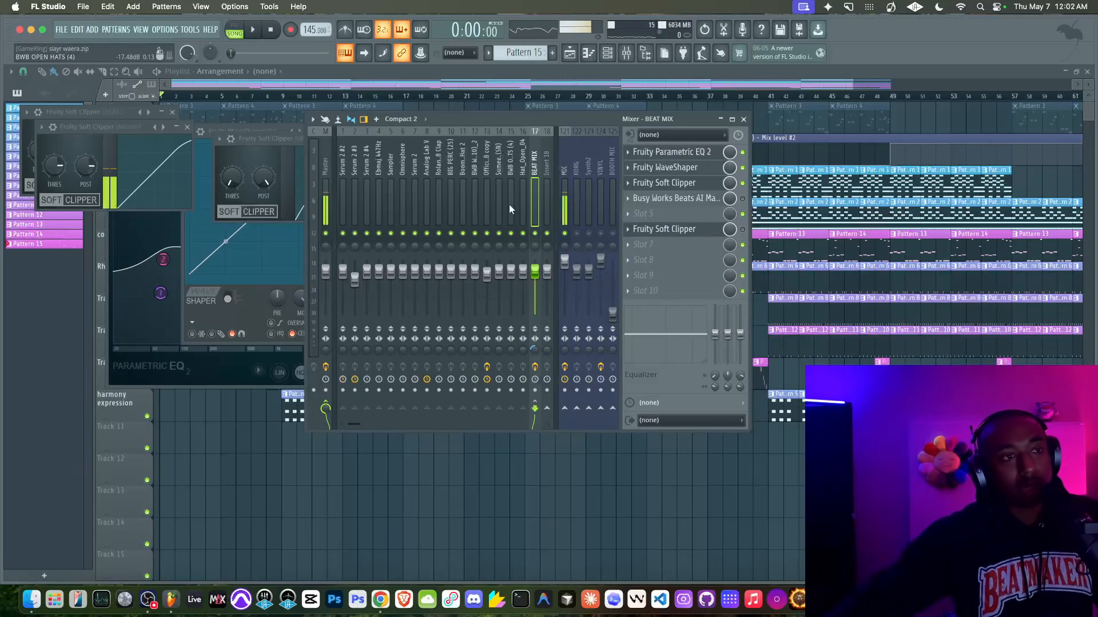
pyautogui.click(330, 192)
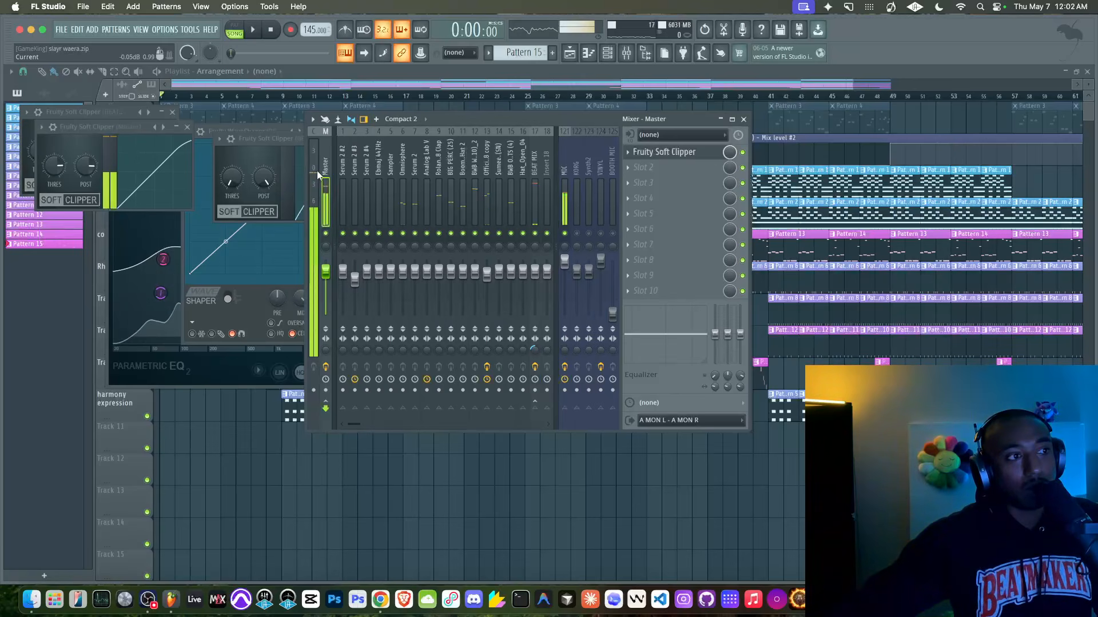
# - Replay the beat from the start and listen with the BEAT MIX channel selected in the mixer
pyautogui.press('space')
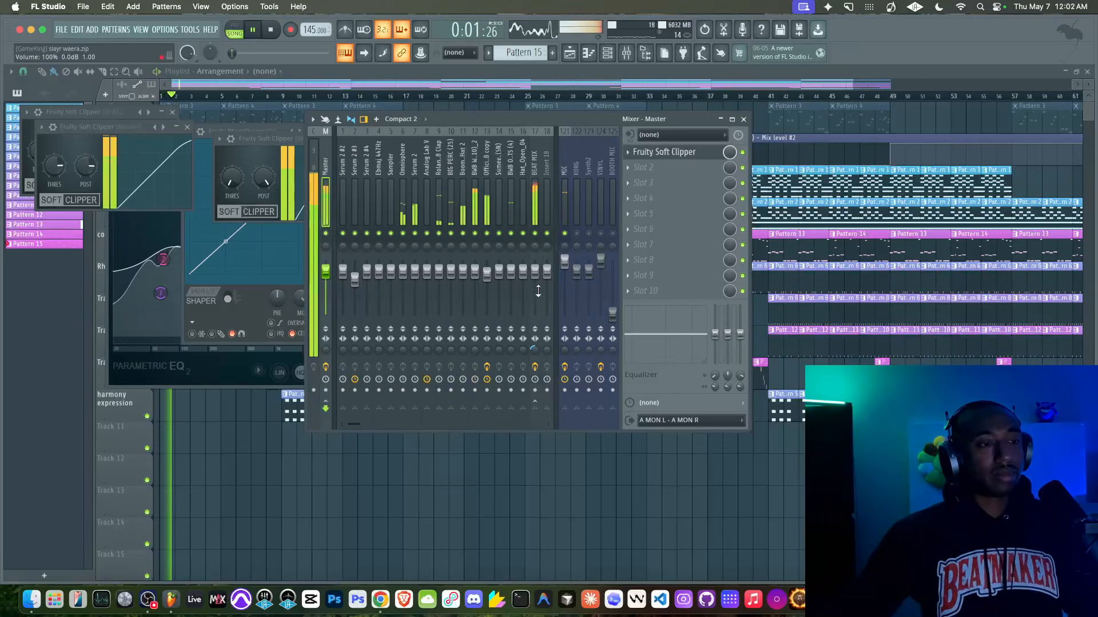
pyautogui.click(533, 244)
pyautogui.press('space')
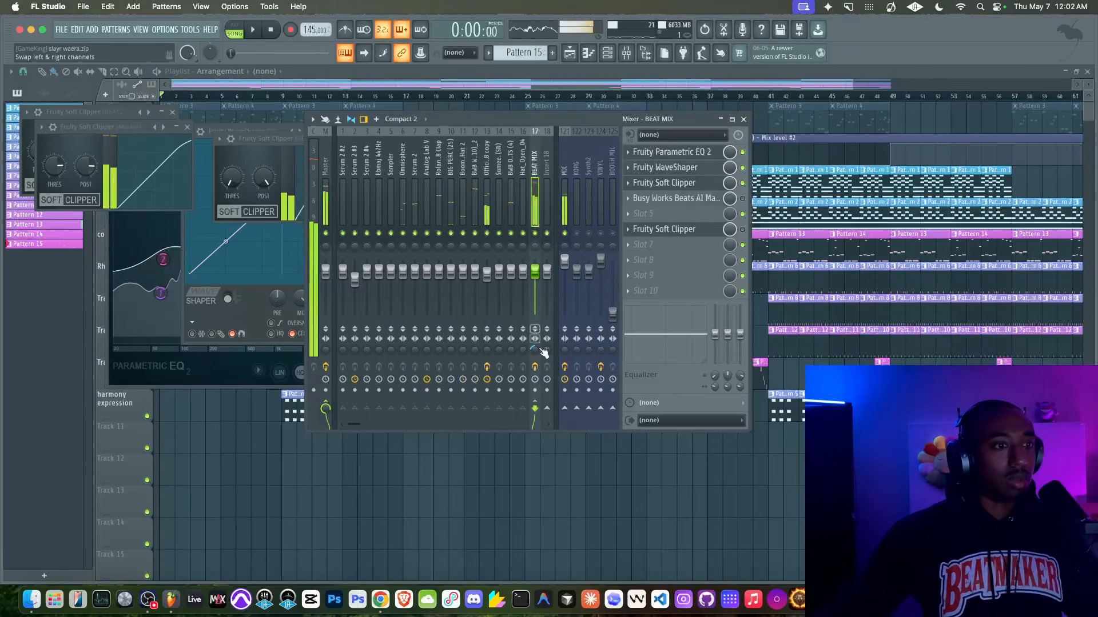
pyautogui.press('space')
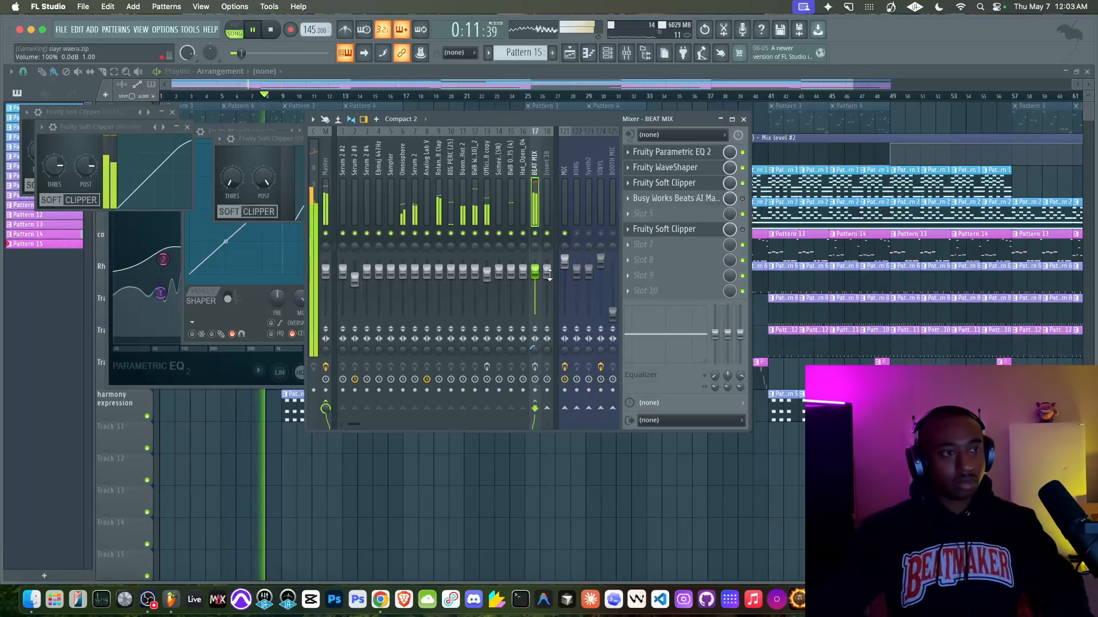
pyautogui.press('space')
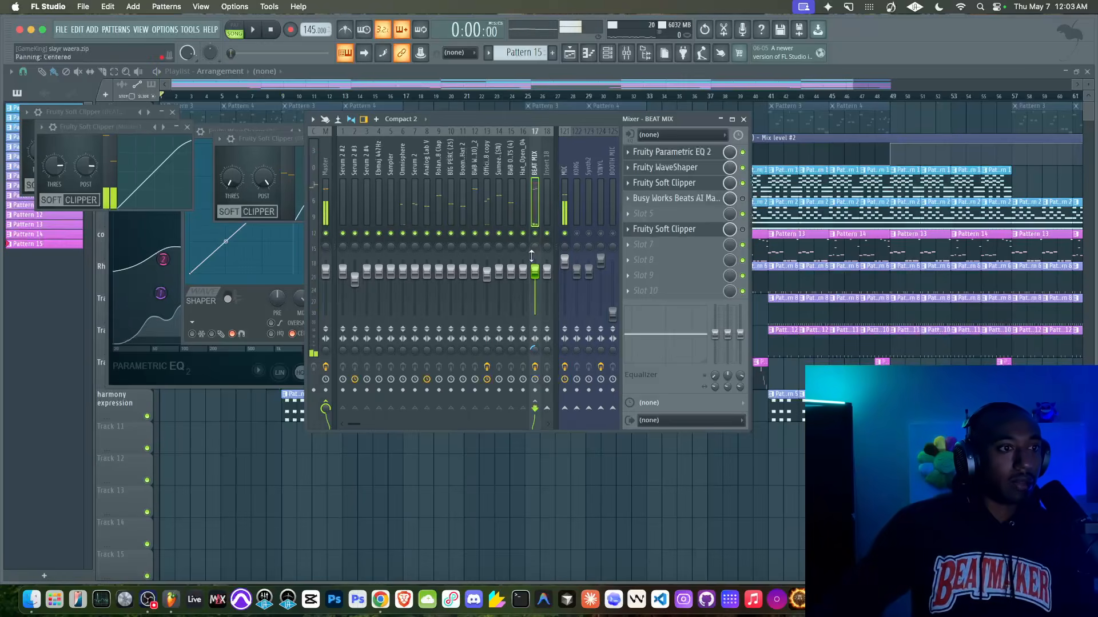
# - Raise the Official Spinz808 copy channel's volume to about 102% (0.5 dB) during playback
pyautogui.click(482, 200)
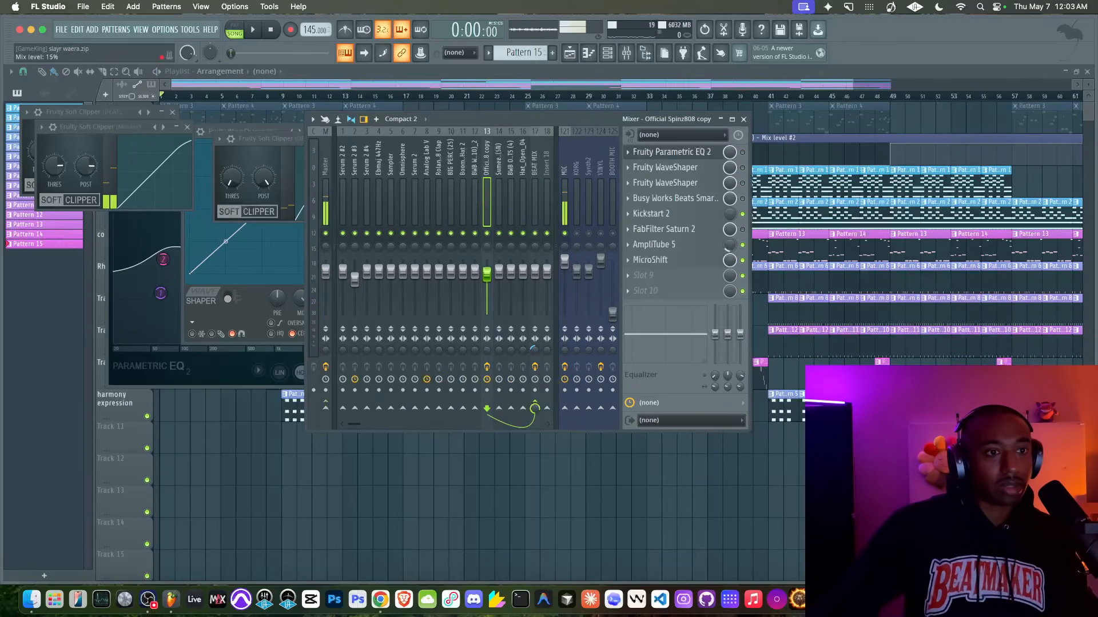
pyautogui.press('space')
pyautogui.press('space')
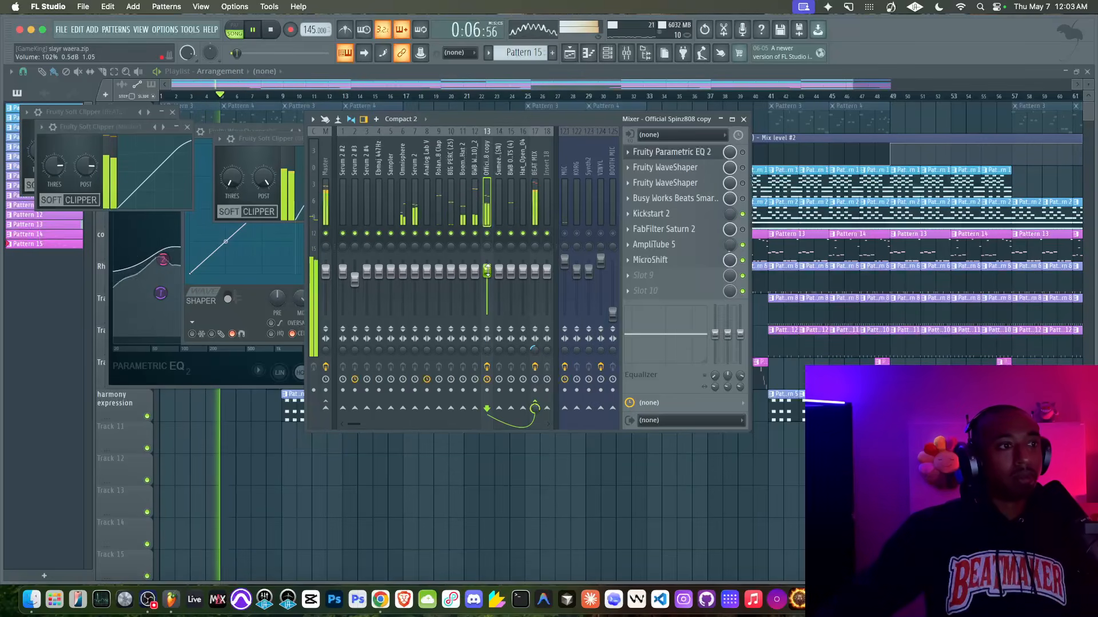
# - Lower the Omnisphere fader slightly and channel 12's fader further while the beat plays, and stop playback on BEAT MIX
pyautogui.moveTo(402, 272); pyautogui.dragTo(403, 276)
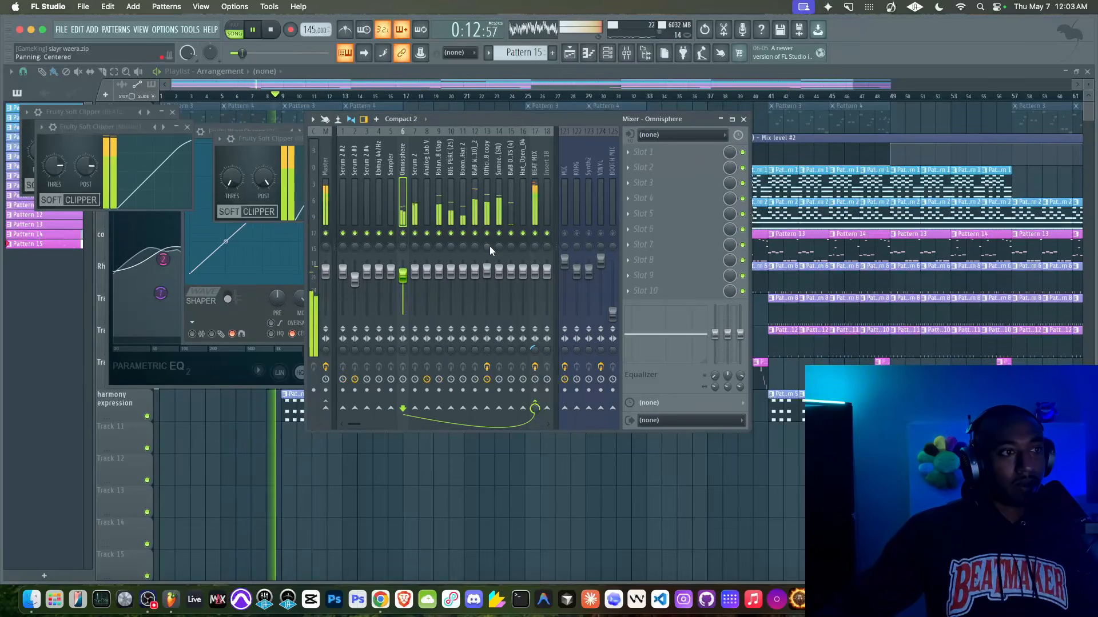
pyautogui.moveTo(475, 270); pyautogui.dragTo(474, 281)
pyautogui.click(534, 241)
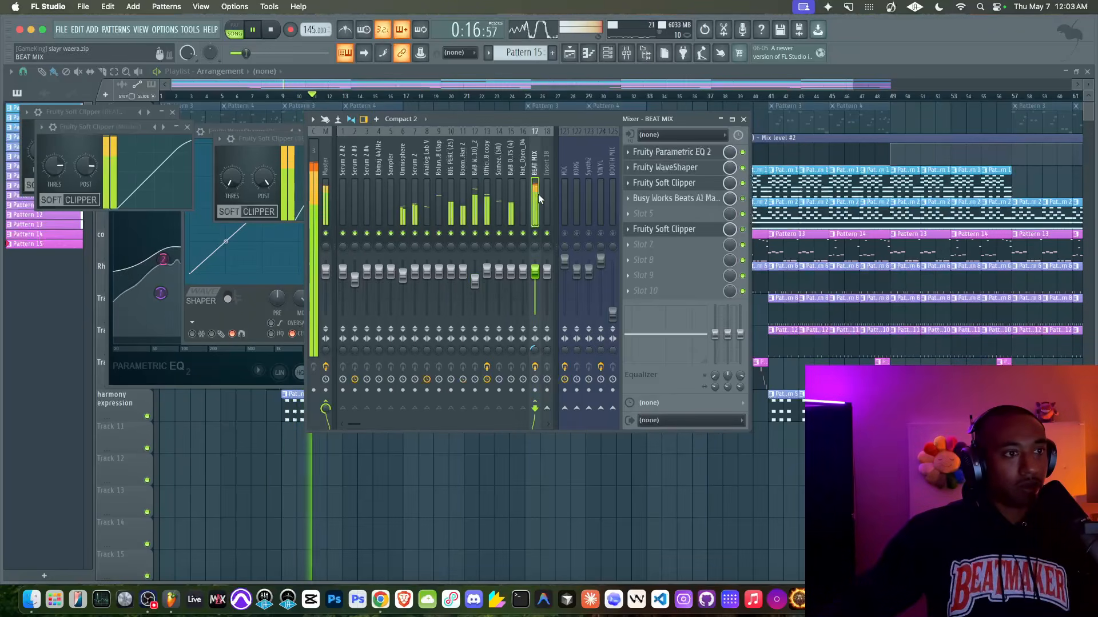
pyautogui.press('space')
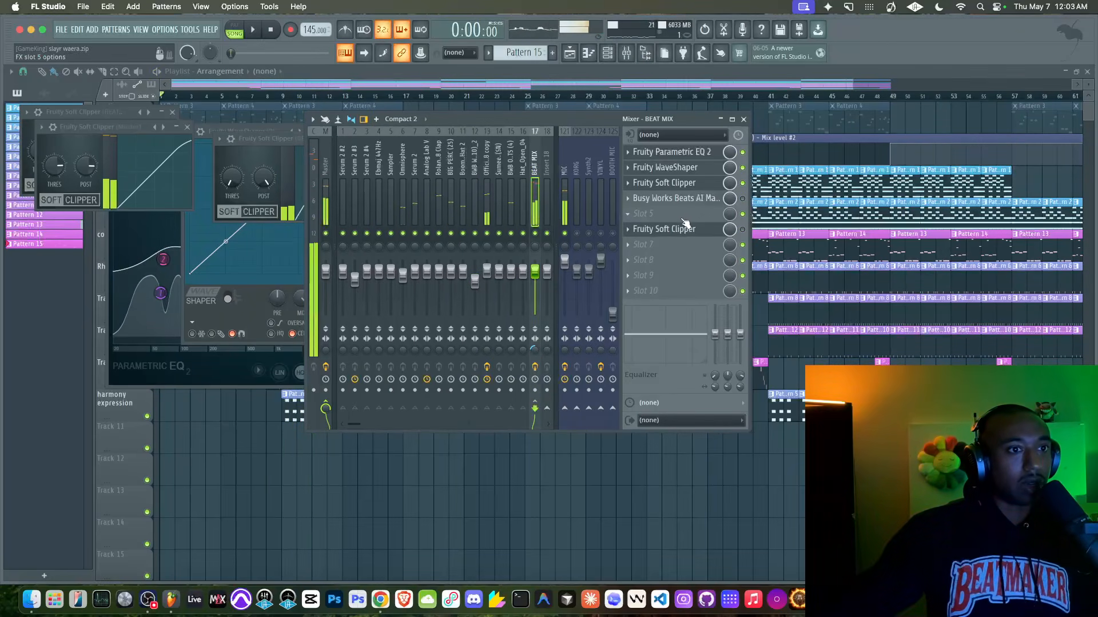
# - After a look at the slot 3 Soft Clipper, raise band 1's level in BEAT MIX's Parametric EQ 2 and audition it
pyautogui.click(688, 184)
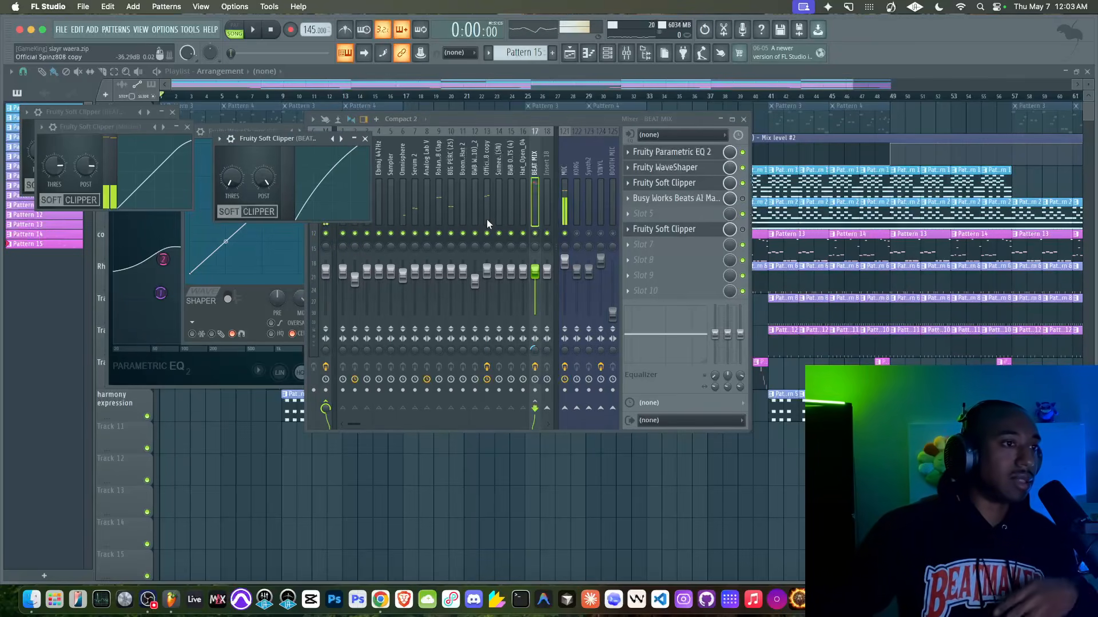
pyautogui.click(358, 140)
pyautogui.click(689, 153)
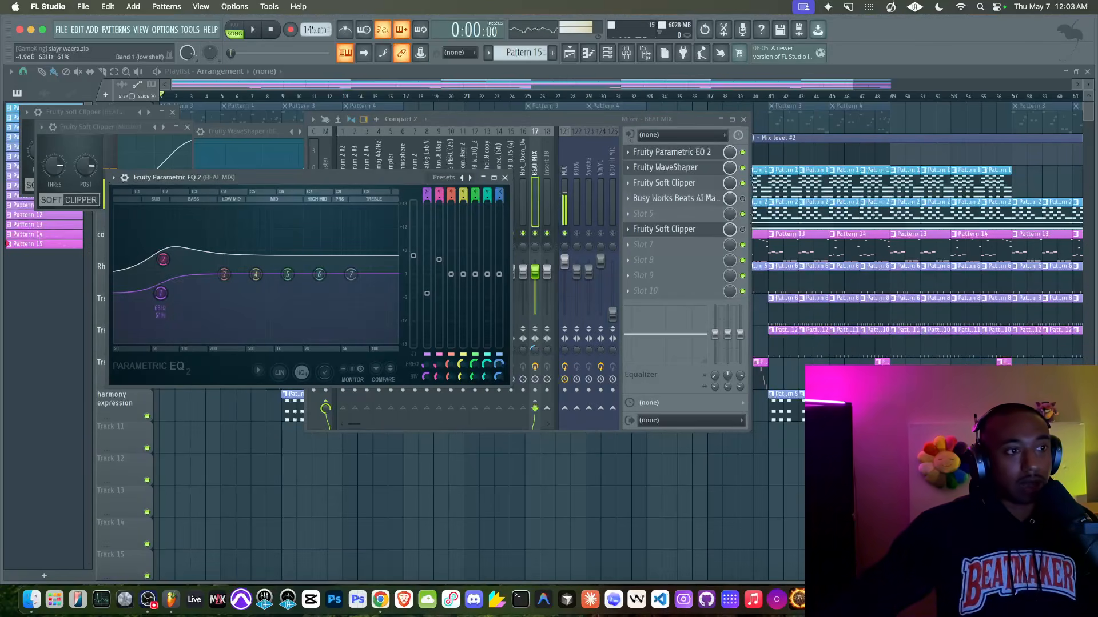
pyautogui.moveTo(427, 288); pyautogui.dragTo(427, 281)
pyautogui.press('space')
pyautogui.press('space')
pyautogui.press('space')
pyautogui.click(505, 178)
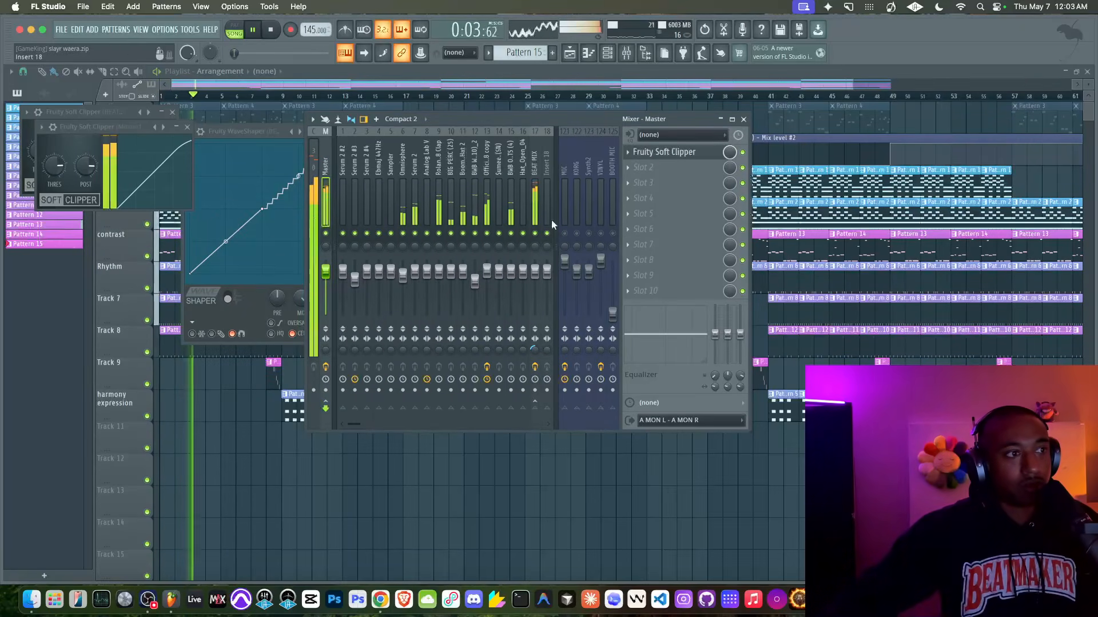
# - Replay the beat in passes and examine the levels of the Master, Official Spinz808 copy and BEAT MIX channels
pyautogui.press('space')
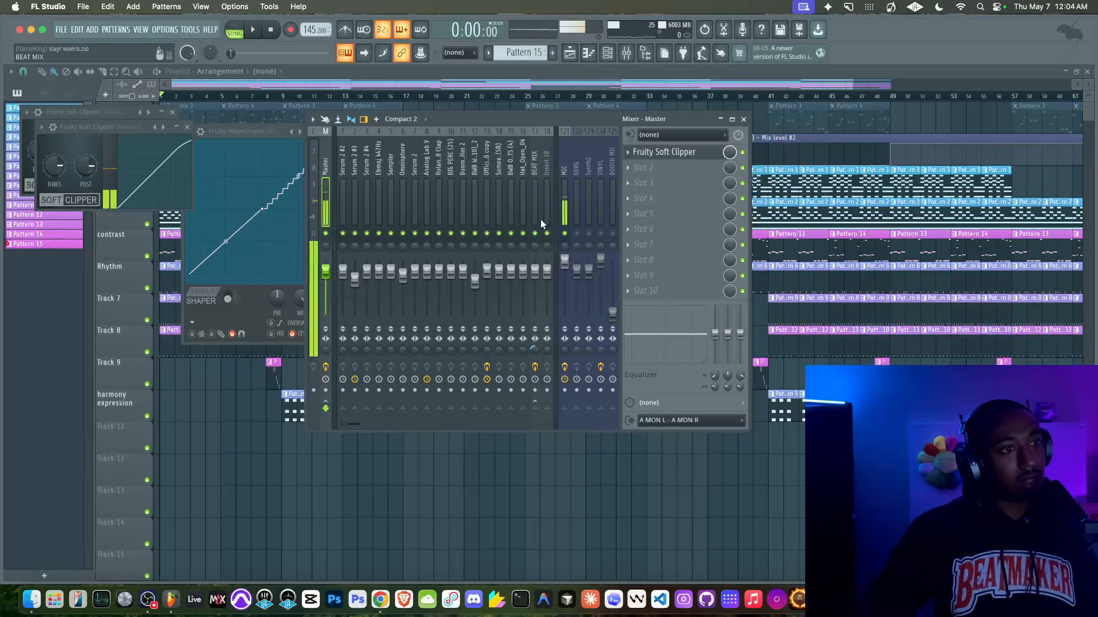
pyautogui.press('space')
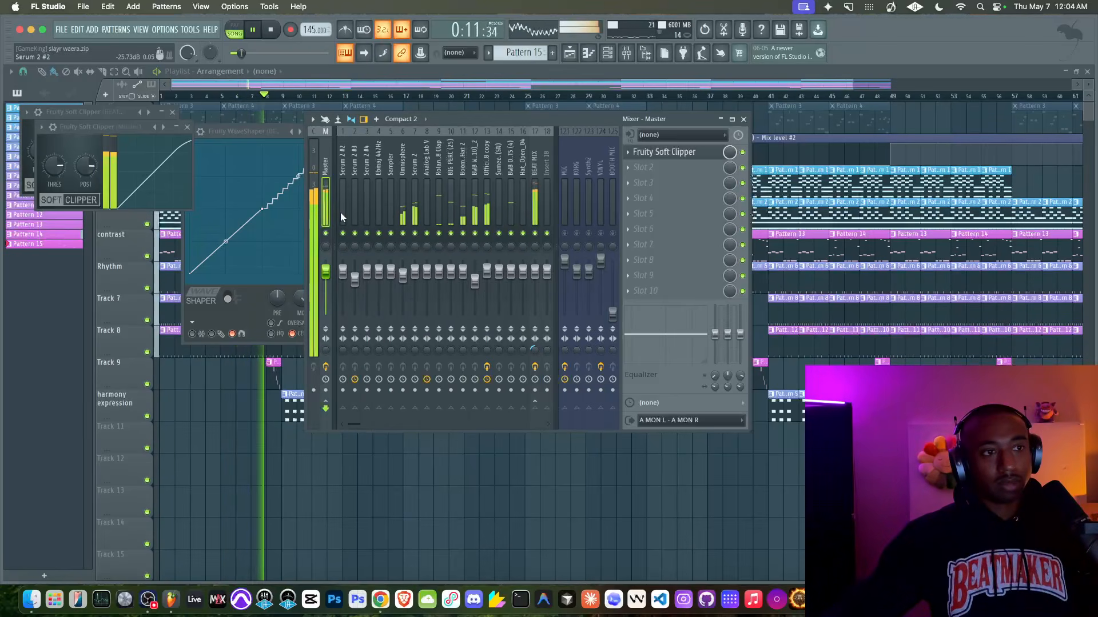
pyautogui.click(489, 190)
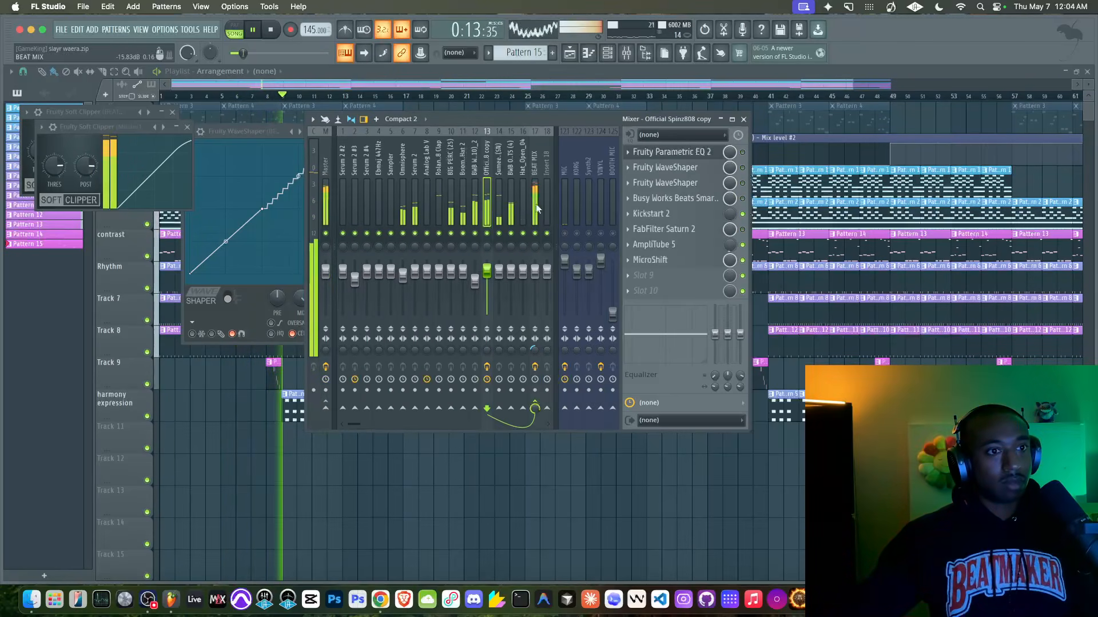
pyautogui.press('space')
pyautogui.click(564, 234)
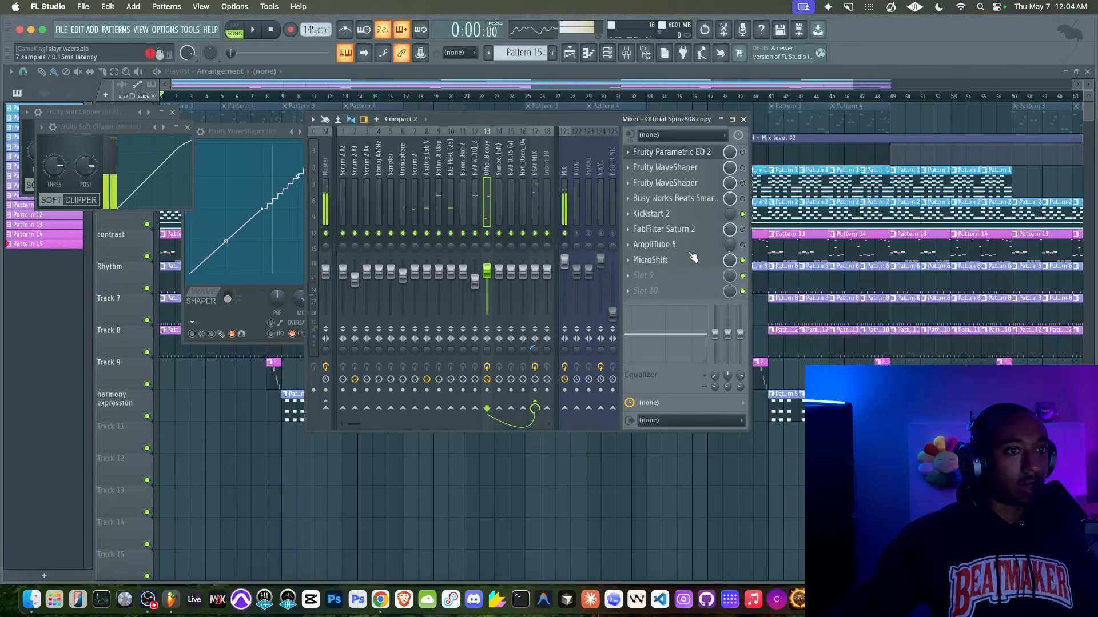
pyautogui.press('space')
pyautogui.click(537, 201)
pyautogui.press('space')
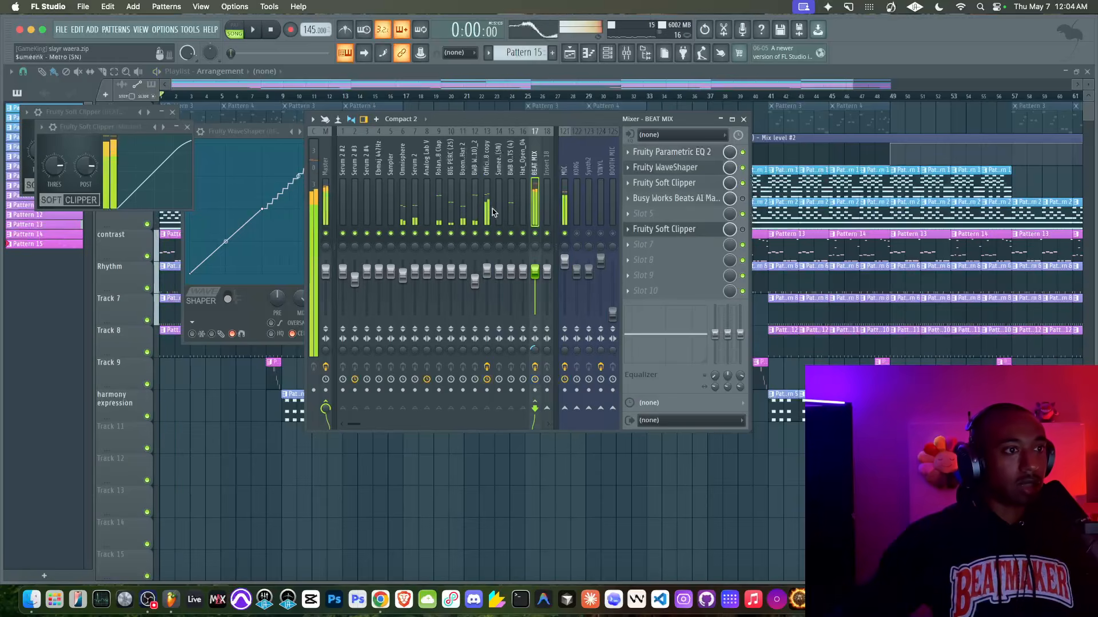
# - Try a smooth curve and a 108% pre amp on BEAT MIX's WaveShaper in playback, and reset the pre amp
pyautogui.click(680, 167)
pyautogui.click(667, 168)
pyautogui.press('space')
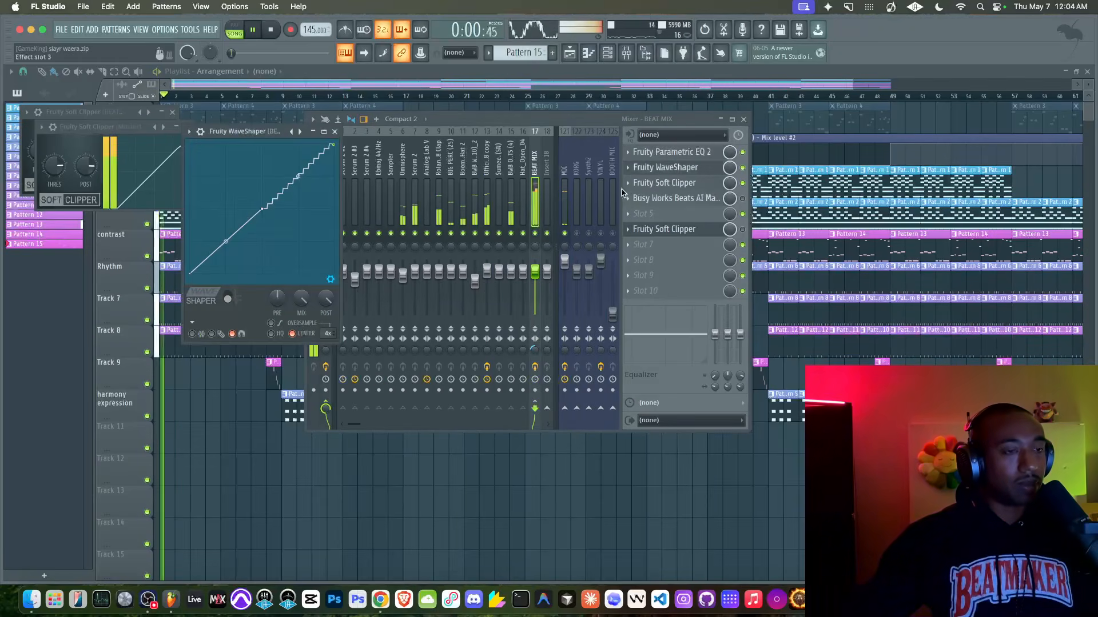
pyautogui.click(238, 129)
pyautogui.moveTo(298, 176); pyautogui.dragTo(297, 194)
pyautogui.moveTo(281, 299); pyautogui.dragTo(280, 293)
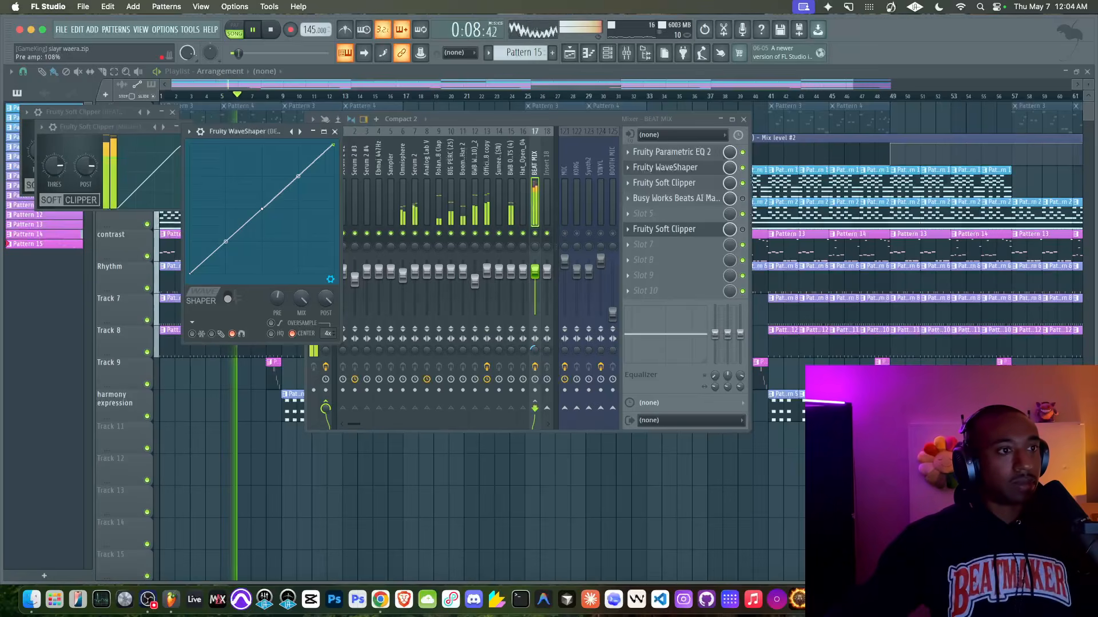
pyautogui.rightClick(279, 299)
pyautogui.click(298, 307)
# - Restore the stepped curve in BEAT MIX's WaveShaper, adjust its mix level, and close it after checking the Spinz808 channel
pyautogui.moveTo(298, 176); pyautogui.dragTo(298, 168)
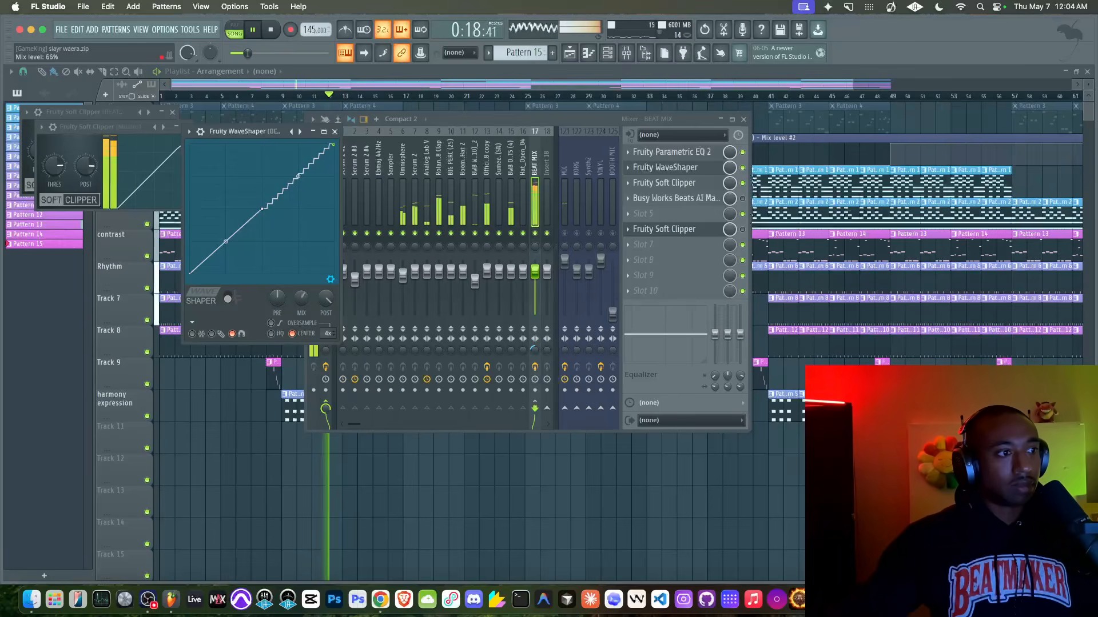
pyautogui.moveTo(302, 296); pyautogui.dragTo(302, 292)
pyautogui.click(486, 183)
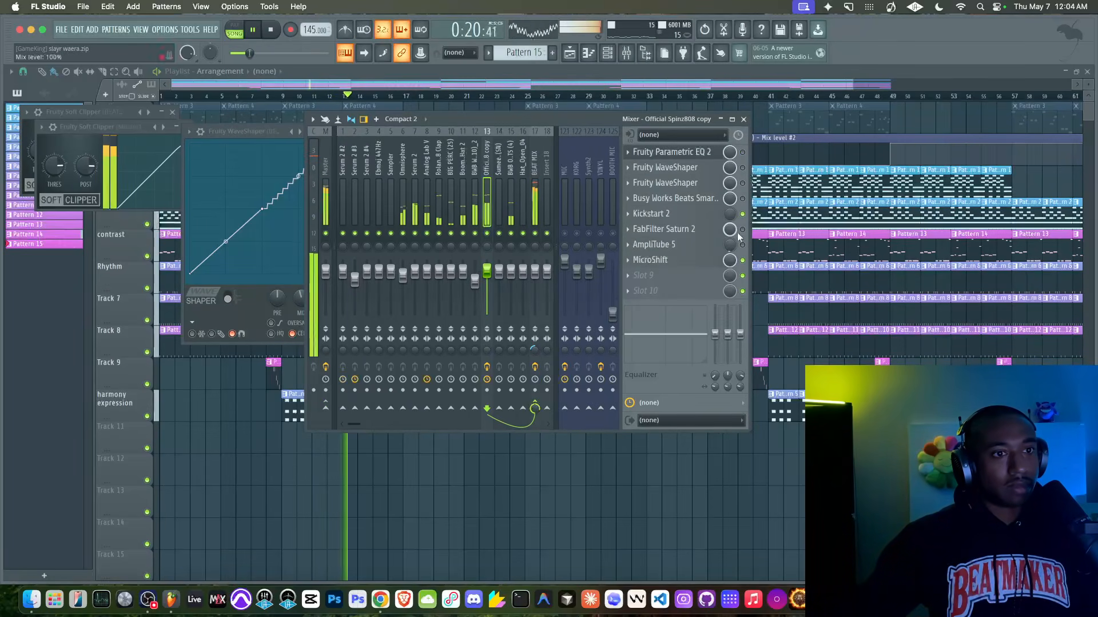
pyautogui.click(540, 212)
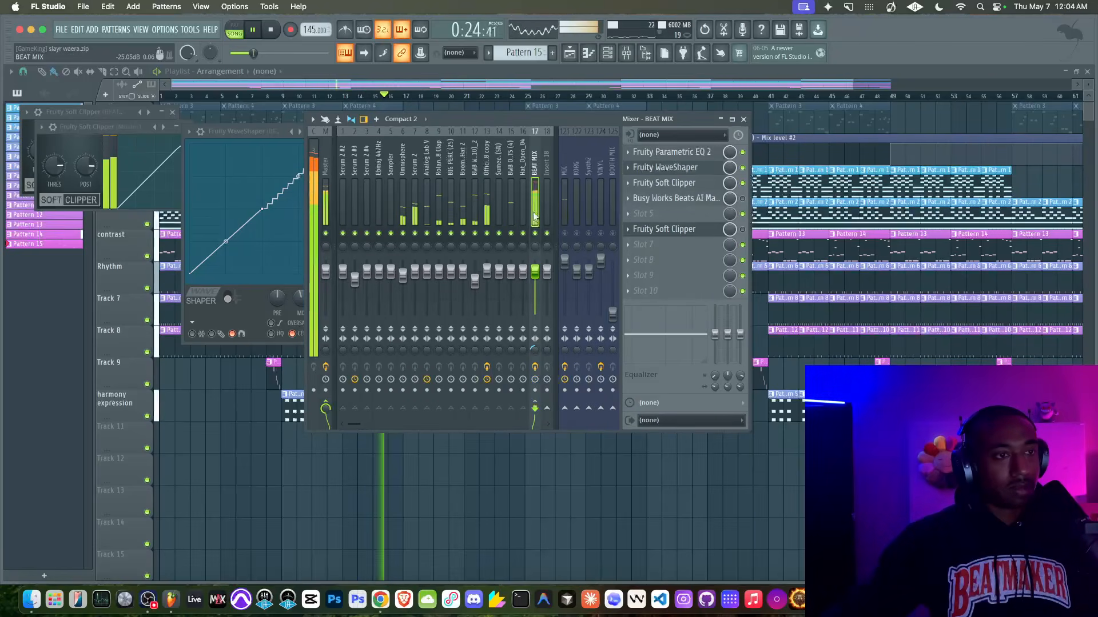
pyautogui.click(666, 169)
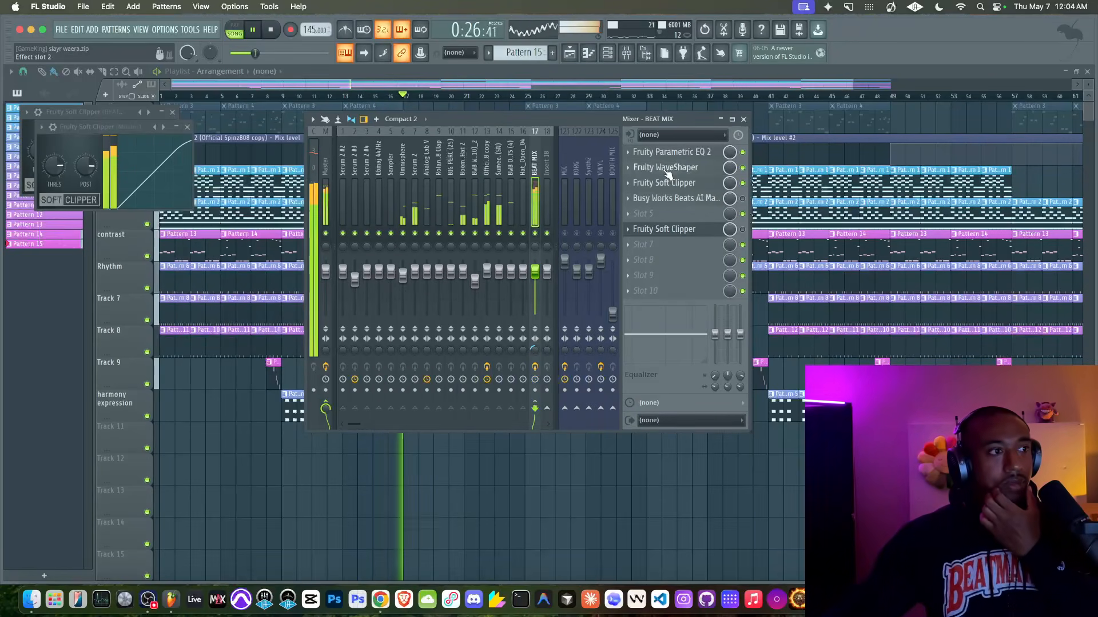
pyautogui.click(667, 169)
pyautogui.click(335, 132)
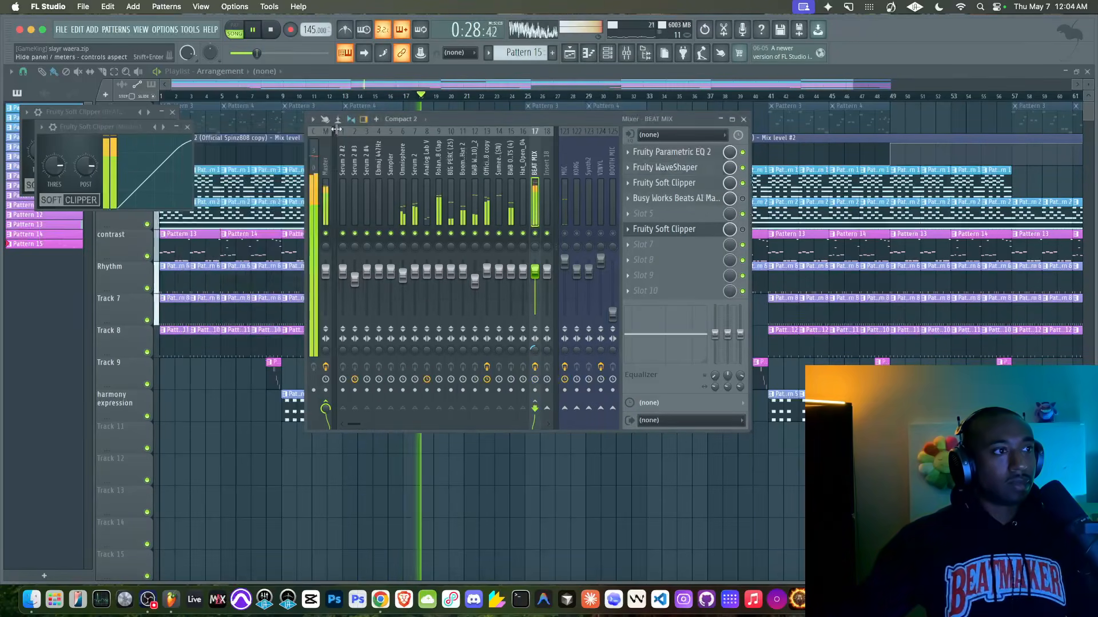
# - Open AmpliTube 5 on the Official Spinz808 copy channel to examine its amp setup, and close it
pyautogui.click(489, 200)
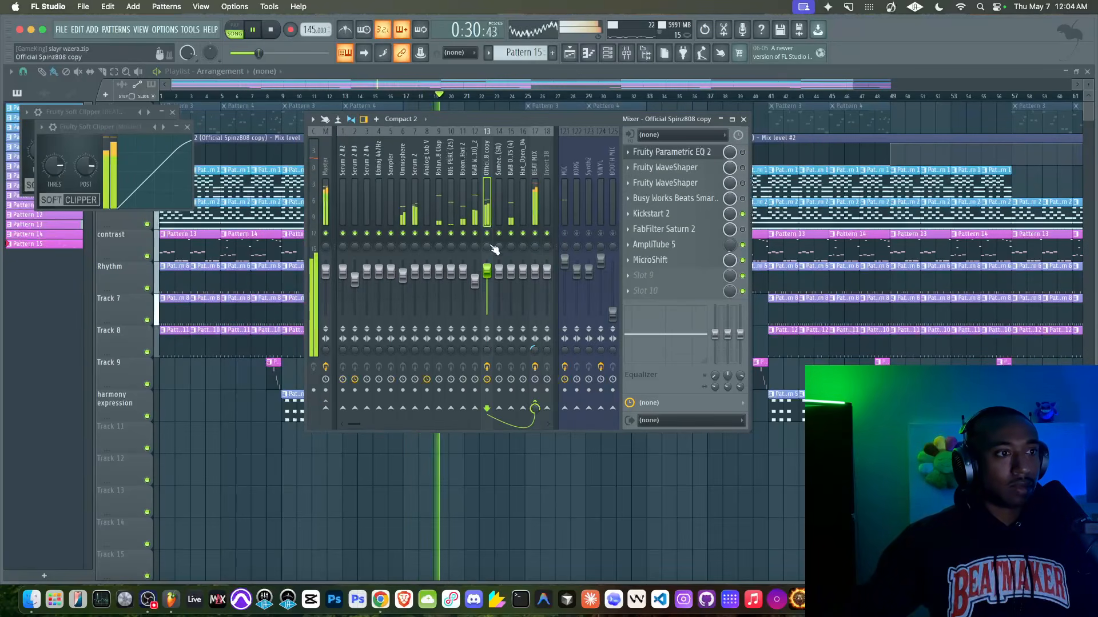
pyautogui.click(675, 247)
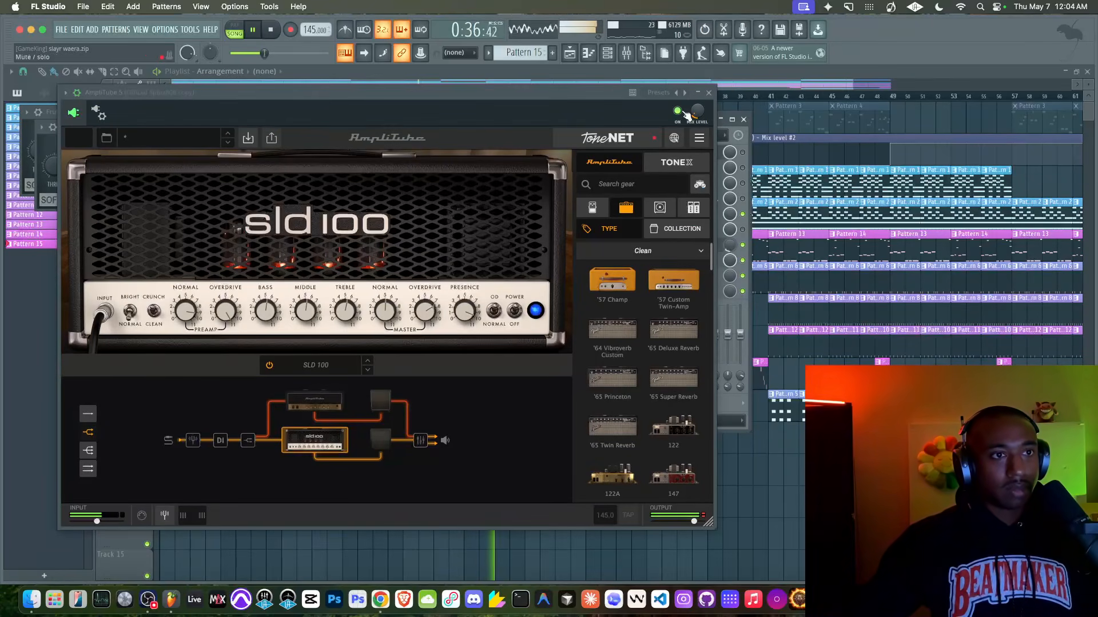
pyautogui.click(708, 94)
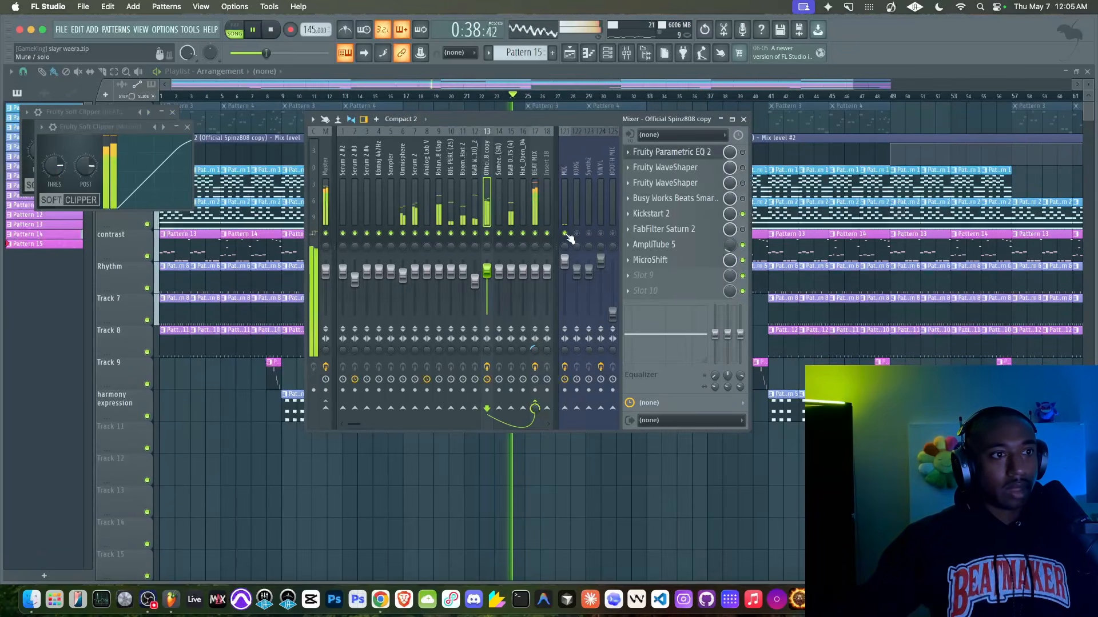
# - Lower BEAT MIX's fader slightly and soften the steps in its WaveShaper curve while the beat replays
pyautogui.press('space')
pyautogui.click(527, 207)
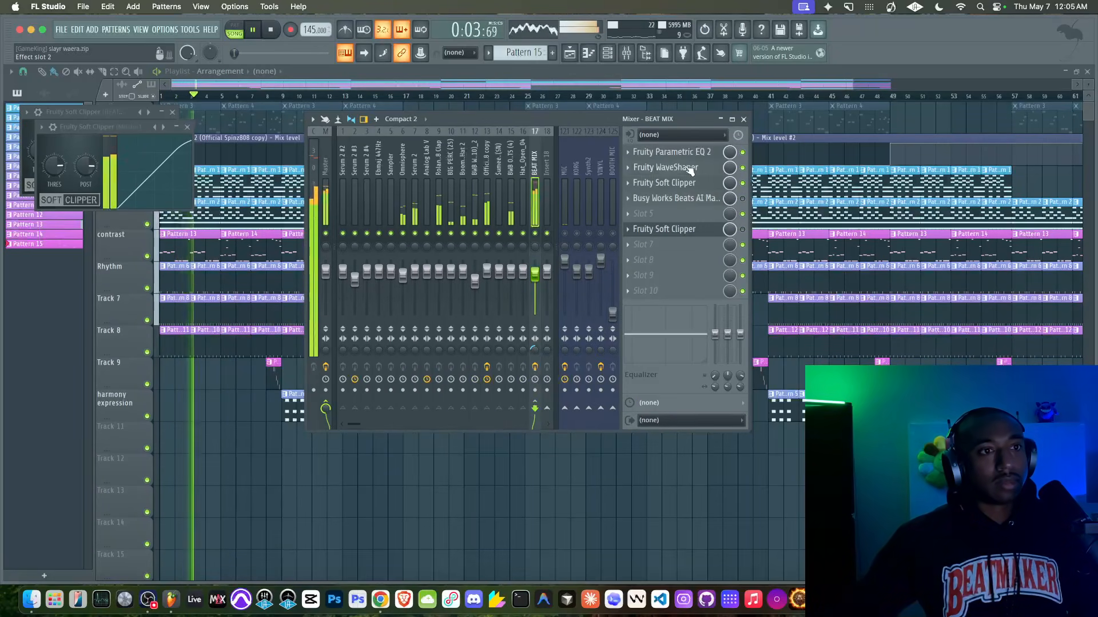
pyautogui.click(665, 167)
pyautogui.moveTo(297, 175); pyautogui.dragTo(297, 186)
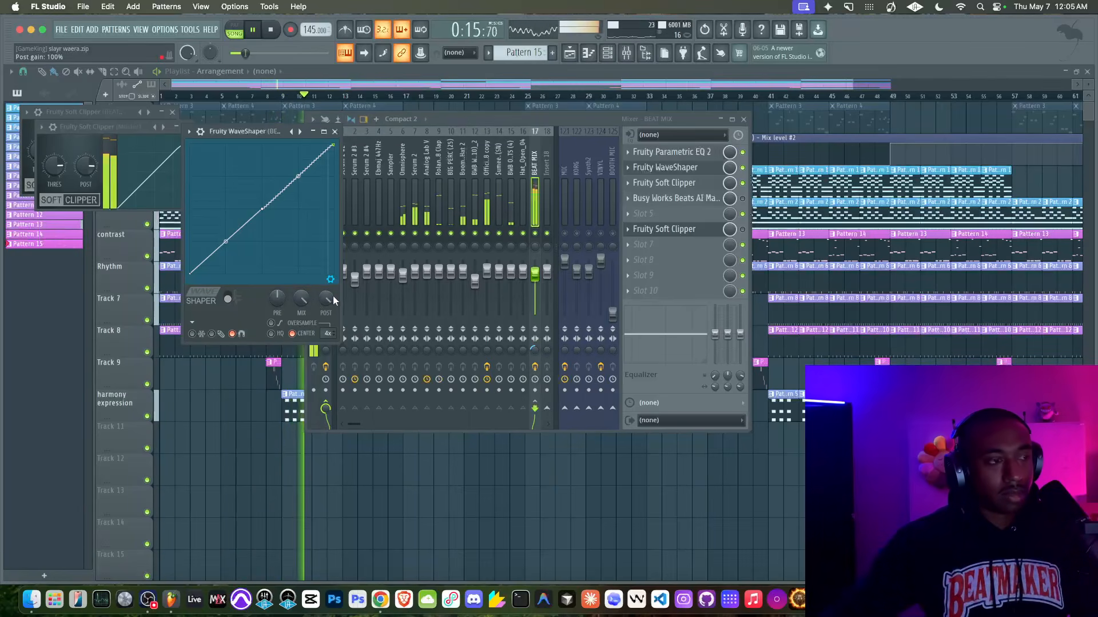
# - Adjust BEAT MIX's stereo separation and close the open WaveShaper and Soft Clipper windows
pyautogui.click(535, 349)
pyautogui.moveTo(534, 349); pyautogui.dragTo(535, 346)
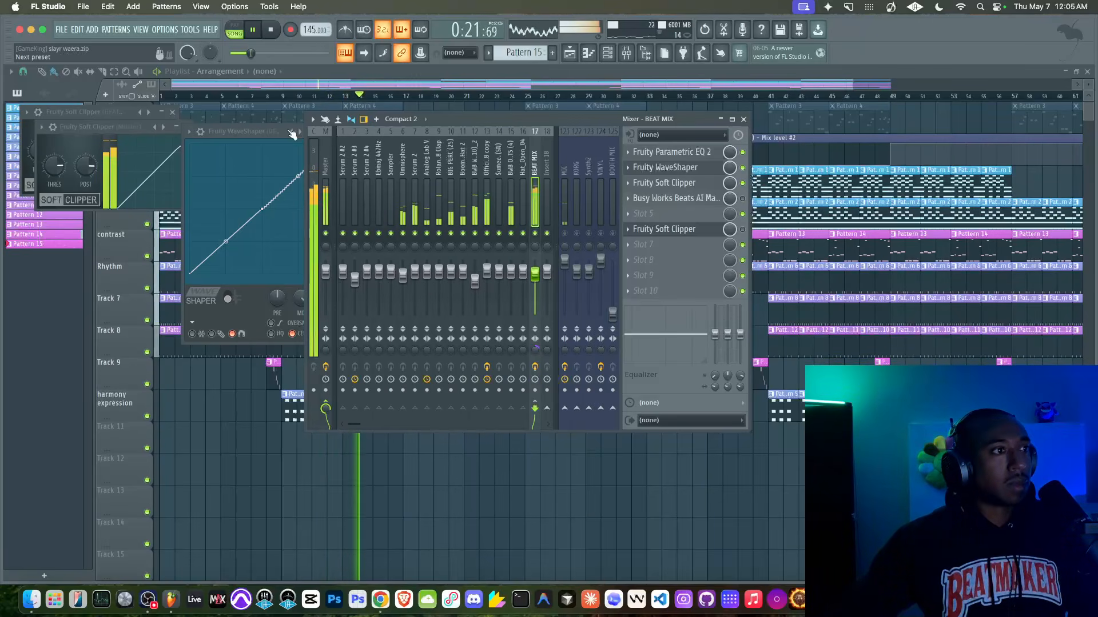
pyautogui.click(251, 129)
pyautogui.click(336, 132)
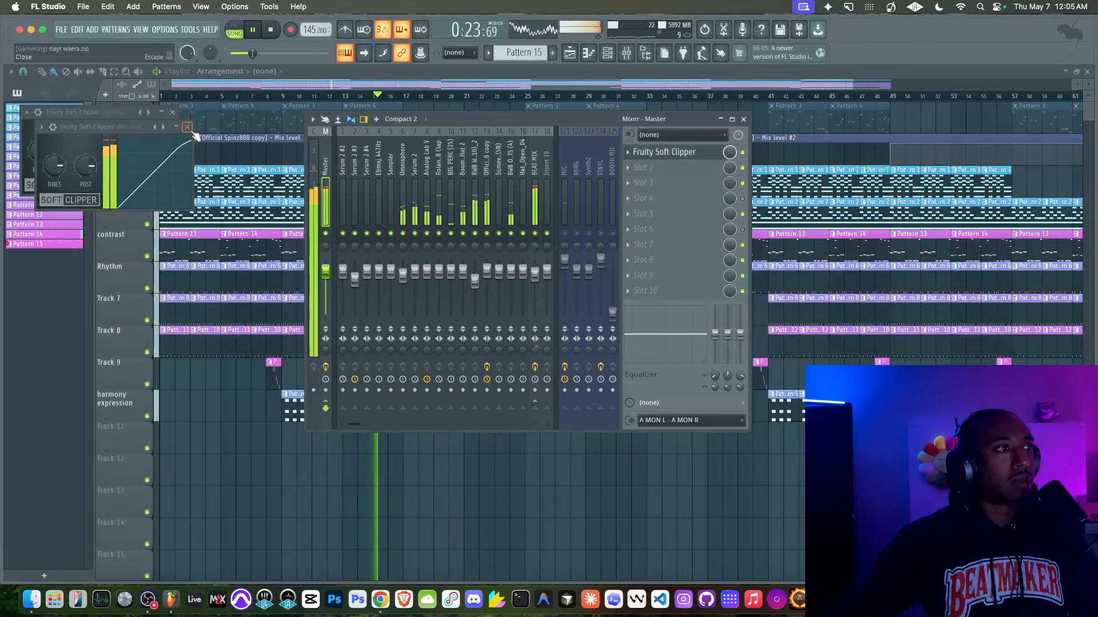
pyautogui.click(175, 126)
pyautogui.click(173, 112)
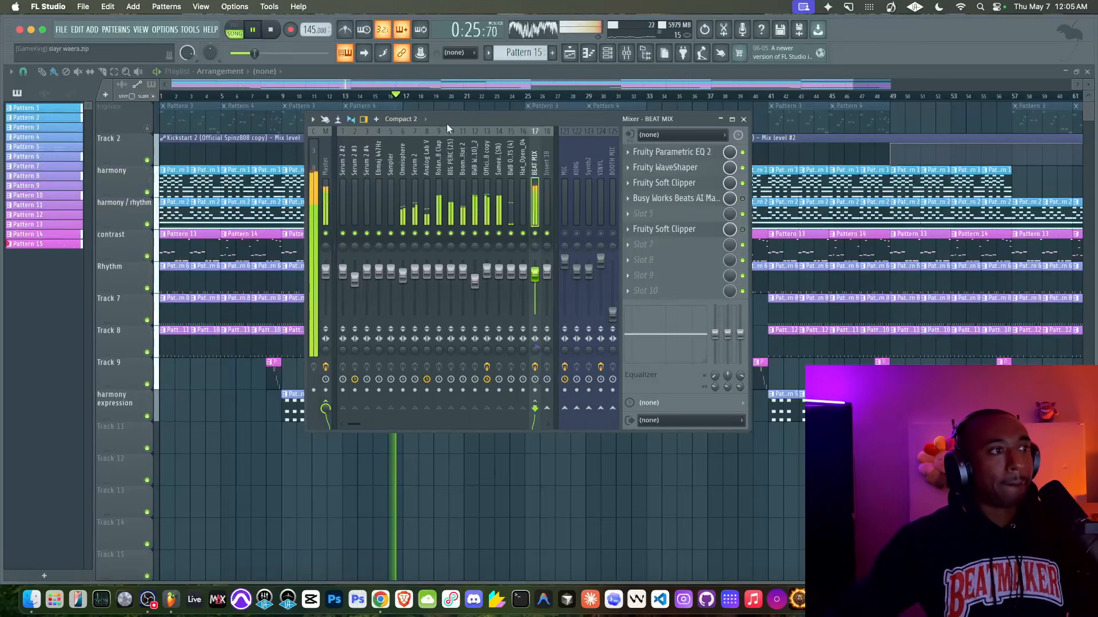
# - Unmute the topline track and mute the harmony / rhythm track in the playlist, and return to the mixer
pyautogui.click(148, 129)
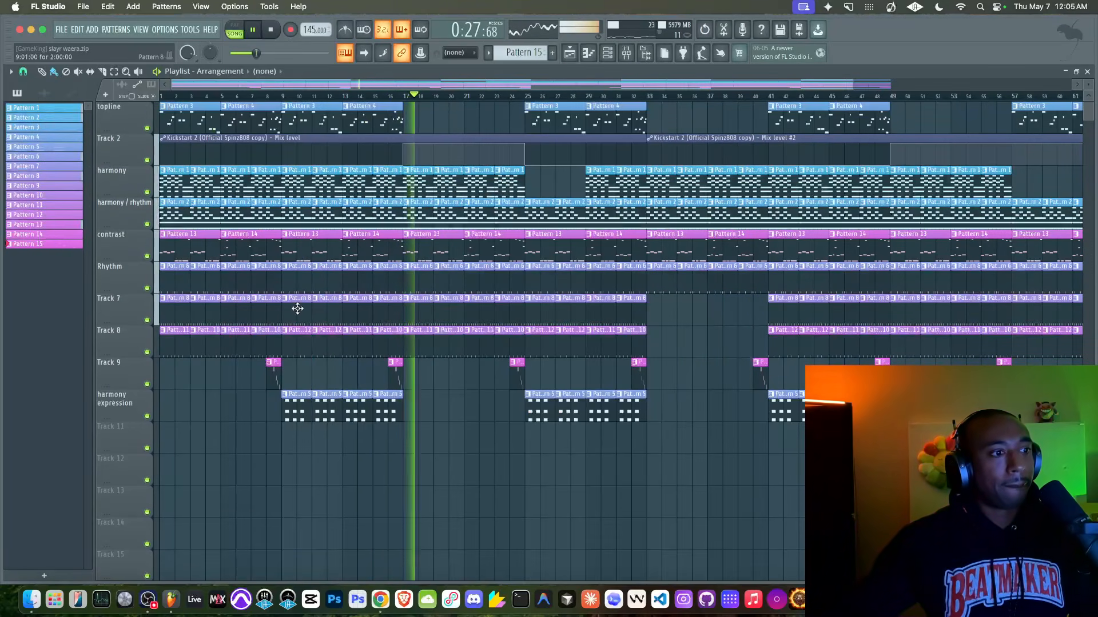
pyautogui.click(148, 224)
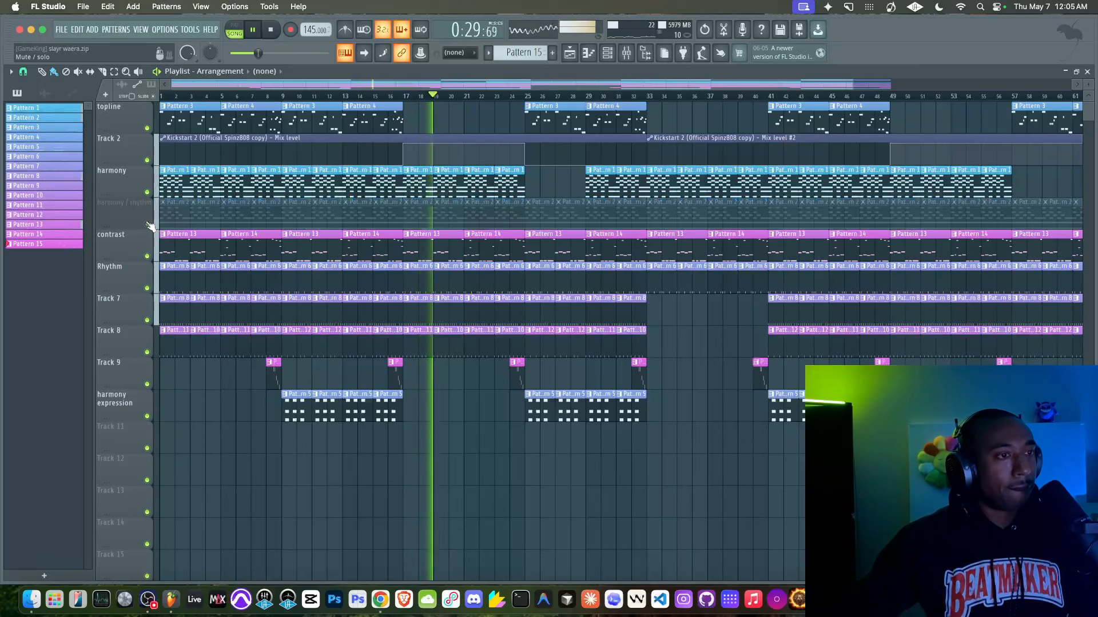
pyautogui.scroll(-2, 329, 228)
pyautogui.click(626, 53)
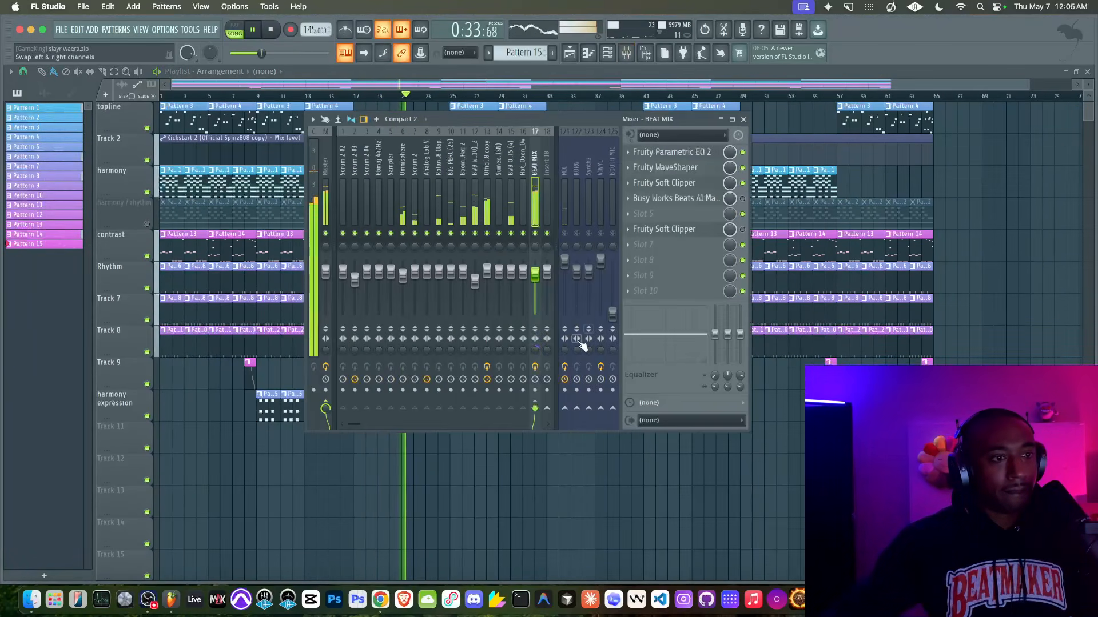
# - Fine-tune BEAT MIX's stereo separation, check the Official Spinz808 copy channel during playback, and stop on BEAT MIX
pyautogui.moveTo(537, 350)
pyautogui.mouseDown()
pyautogui.moveTo(536, 337)
pyautogui.moveTo(536, 350)
pyautogui.mouseUp()
pyautogui.click(486, 180)
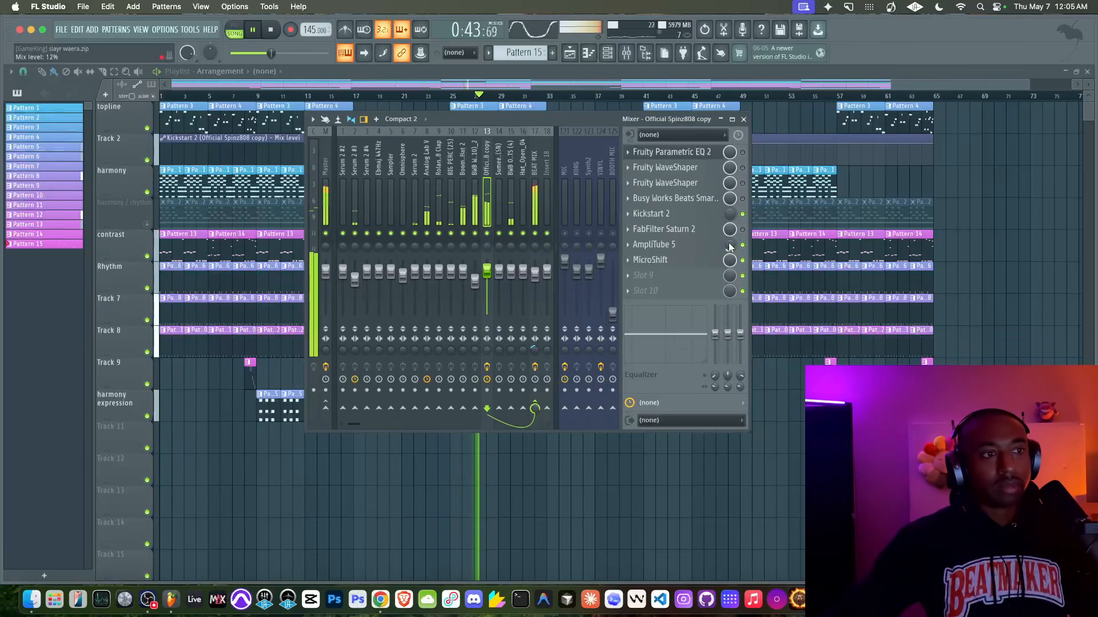
pyautogui.click(536, 219)
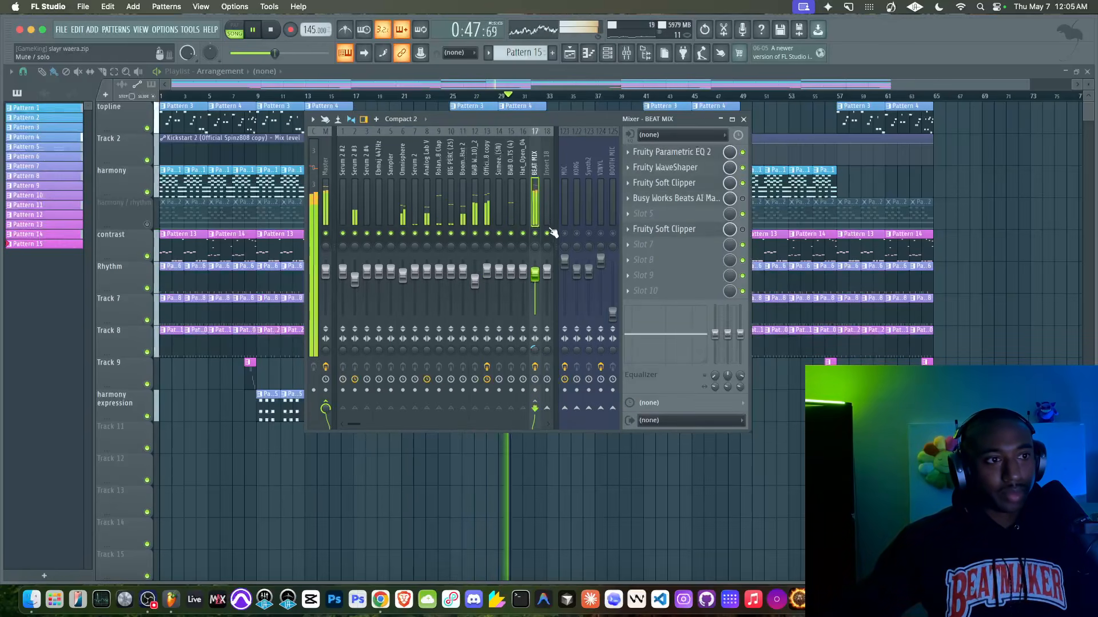
pyautogui.press('space')
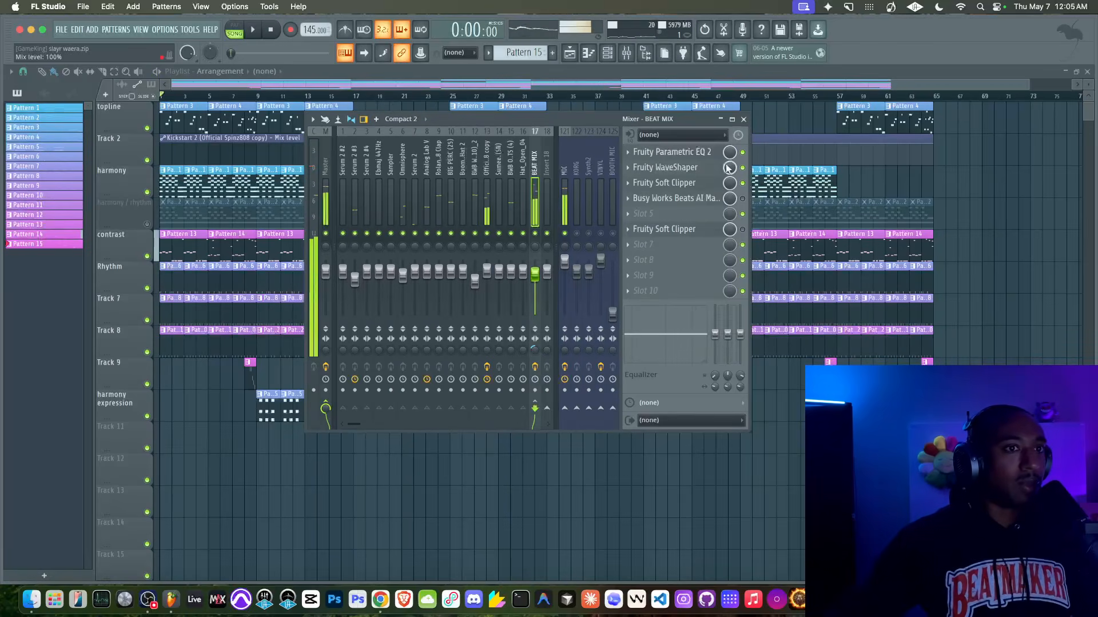
# - Insert the MoMa plugin between Fruity WaveShaper and the first Fruity Soft Clipper on BEAT MIX
pyautogui.click(682, 191)
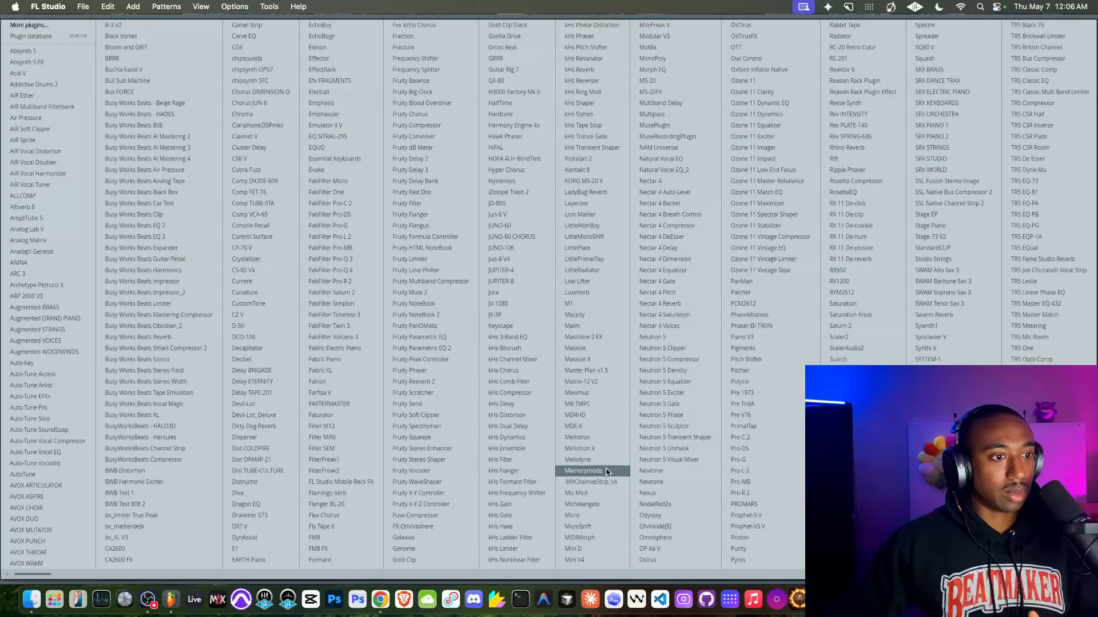
pyautogui.click(648, 48)
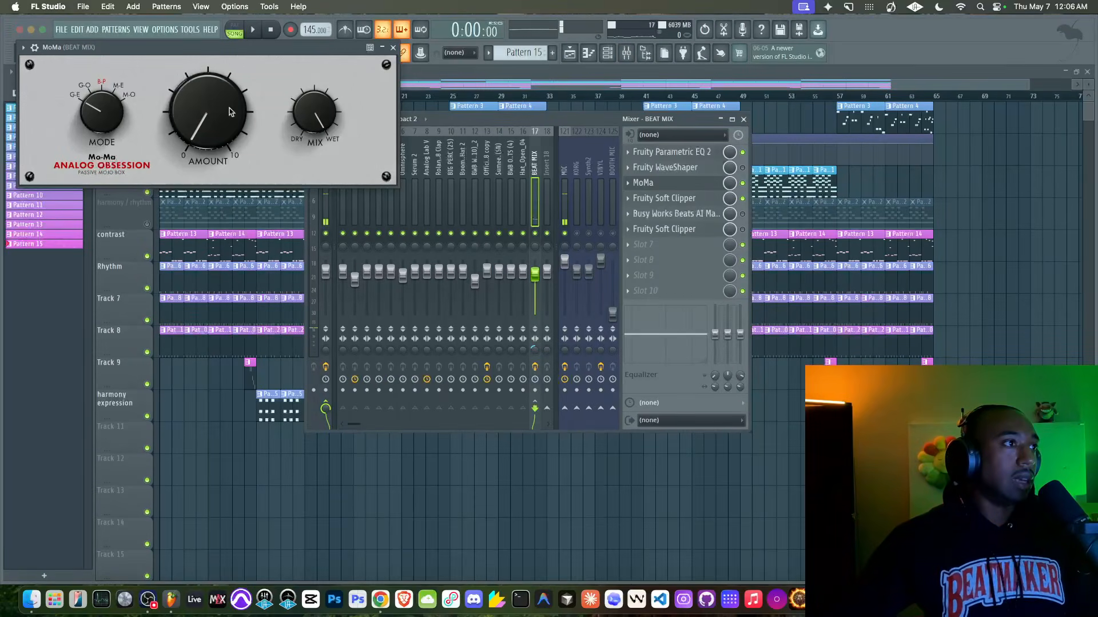
pyautogui.moveTo(210, 51); pyautogui.dragTo(396, 117)
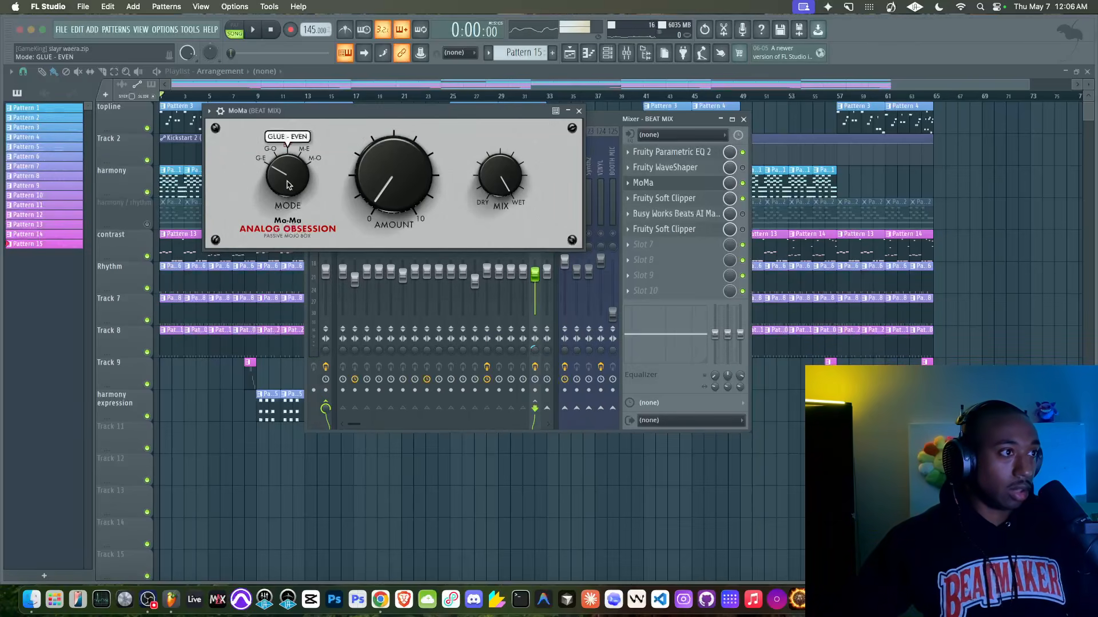
# - Raise MoMa's Amount in Glue - Even mode to about 3 and move its window clear of the mixer channels
pyautogui.moveTo(351, 187); pyautogui.dragTo(410, 184)
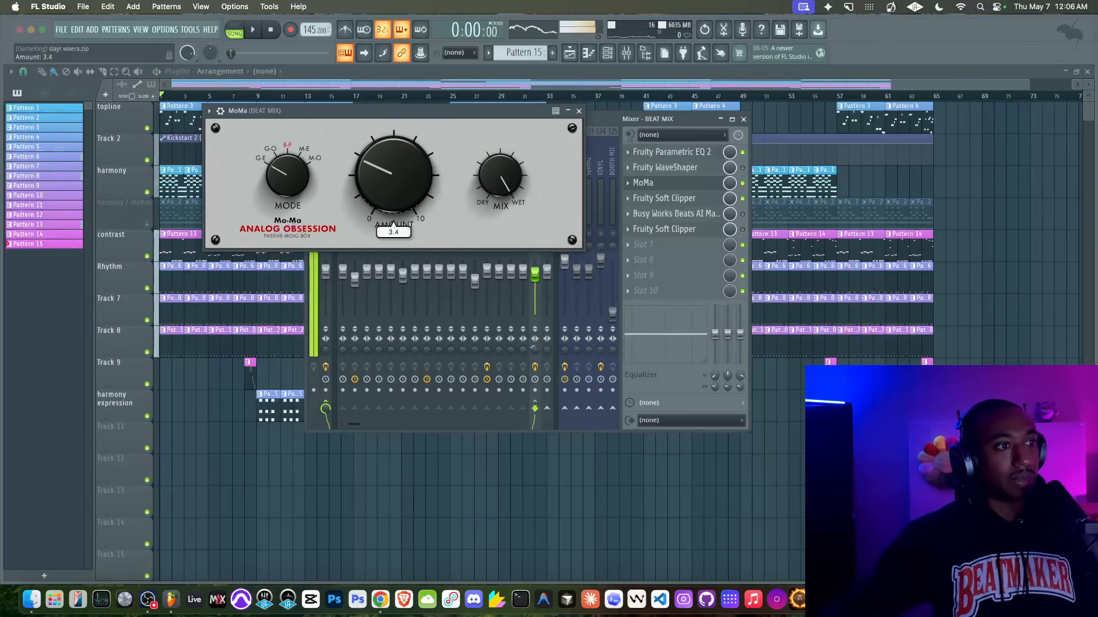
pyautogui.moveTo(449, 110); pyautogui.dragTo(346, 145)
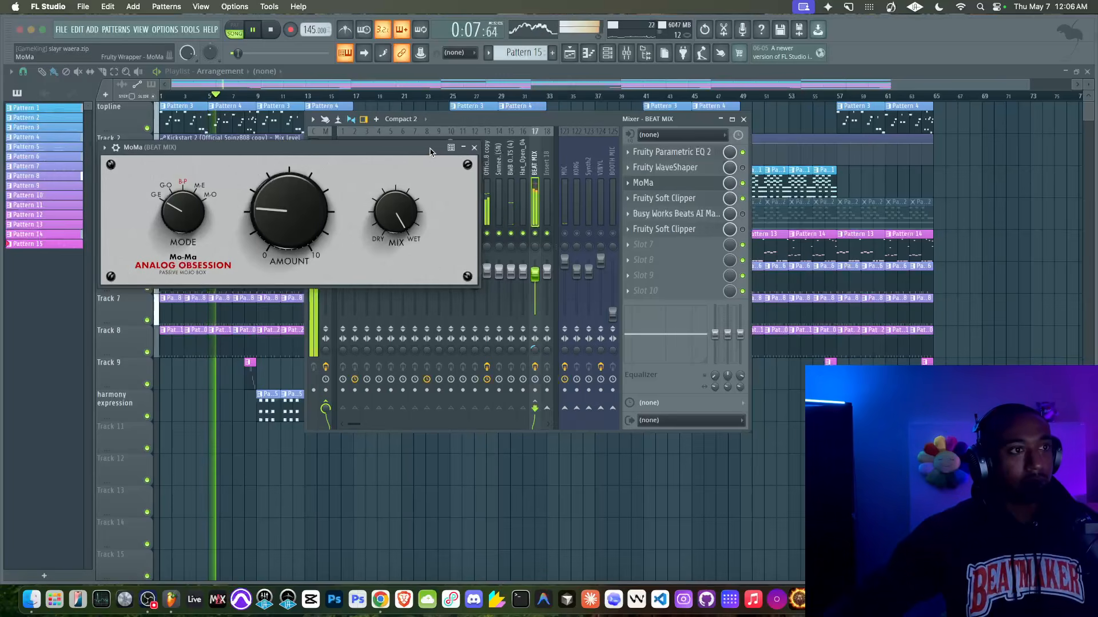
pyautogui.moveTo(431, 146); pyautogui.dragTo(389, 163)
# - Stop playback and toggle the AmpliTube 5 effect on the Official Spinz808 copy channel
pyautogui.click(487, 171)
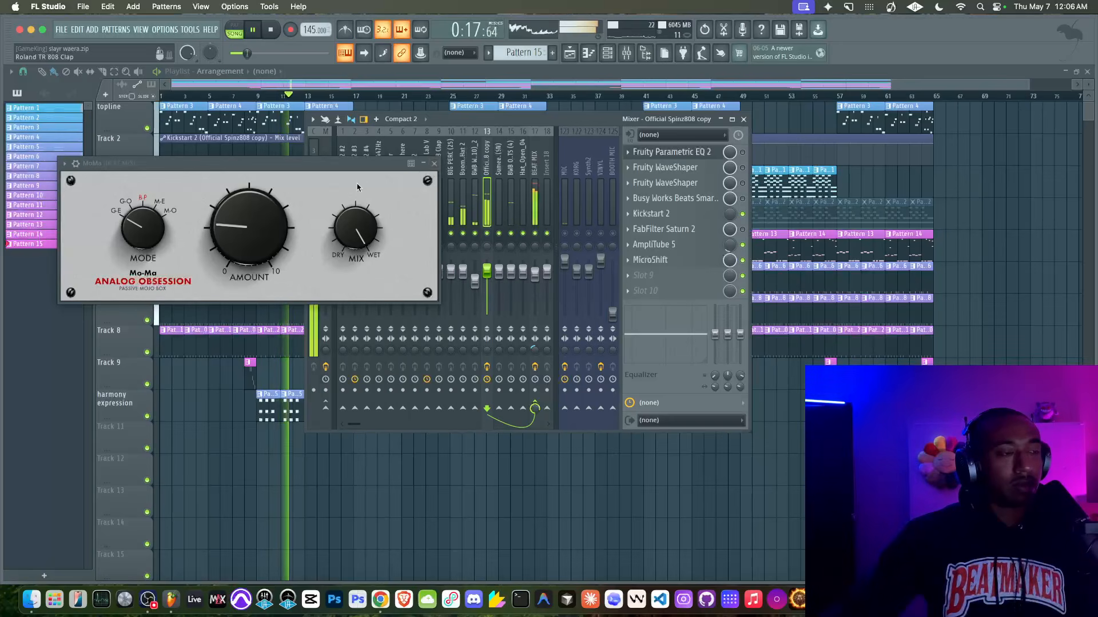
pyautogui.press('space')
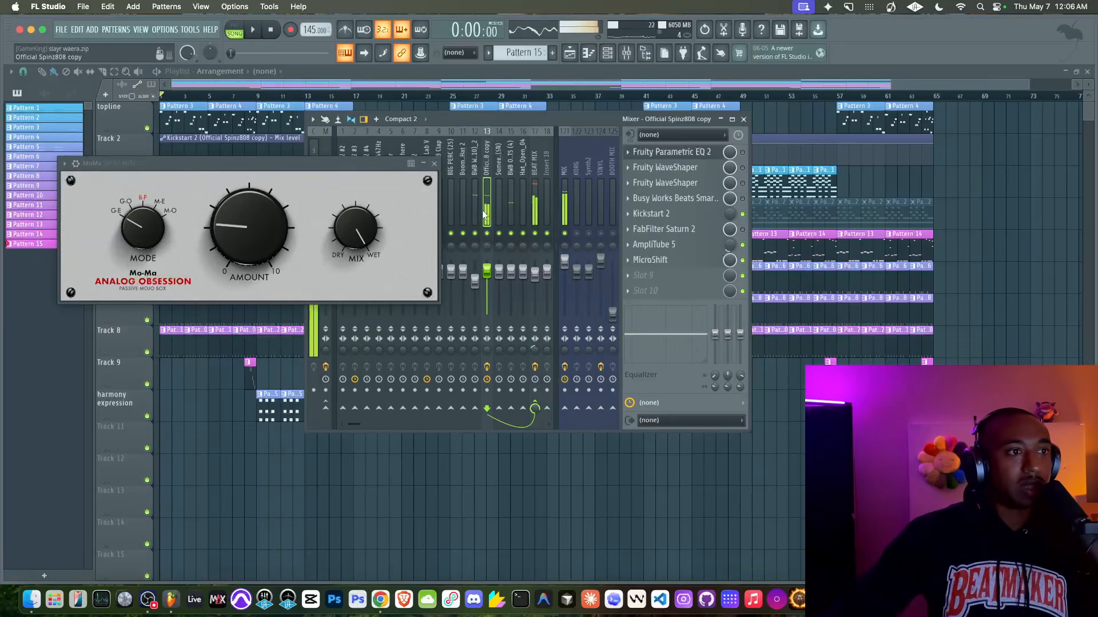
pyautogui.click(742, 245)
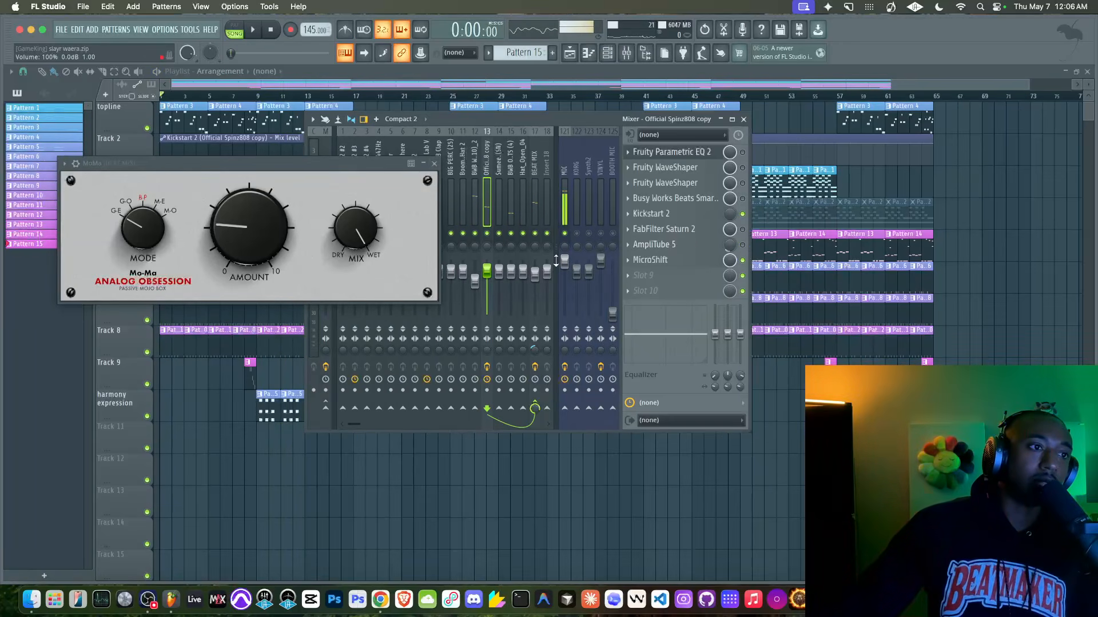
# - Try MoMa's Amount at 7.7 and 5.0 on BEAT MIX while the beat plays, and close its window
pyautogui.click(245, 230)
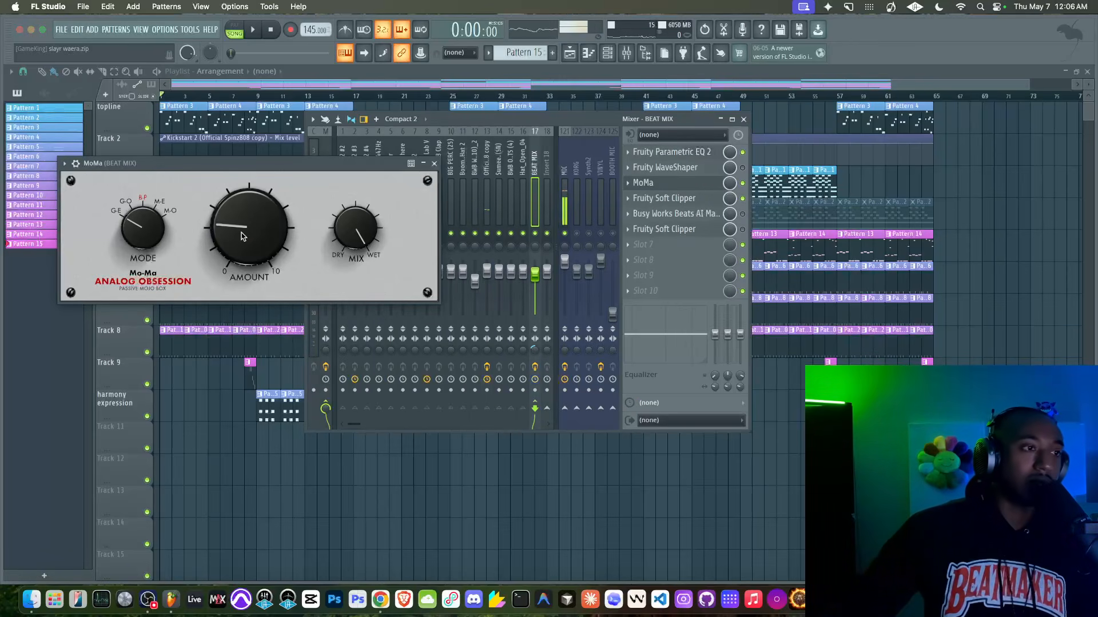
pyautogui.press('space')
pyautogui.moveTo(244, 229)
pyautogui.mouseDown()
pyautogui.moveTo(245, 201)
pyautogui.moveTo(244, 215)
pyautogui.mouseUp()
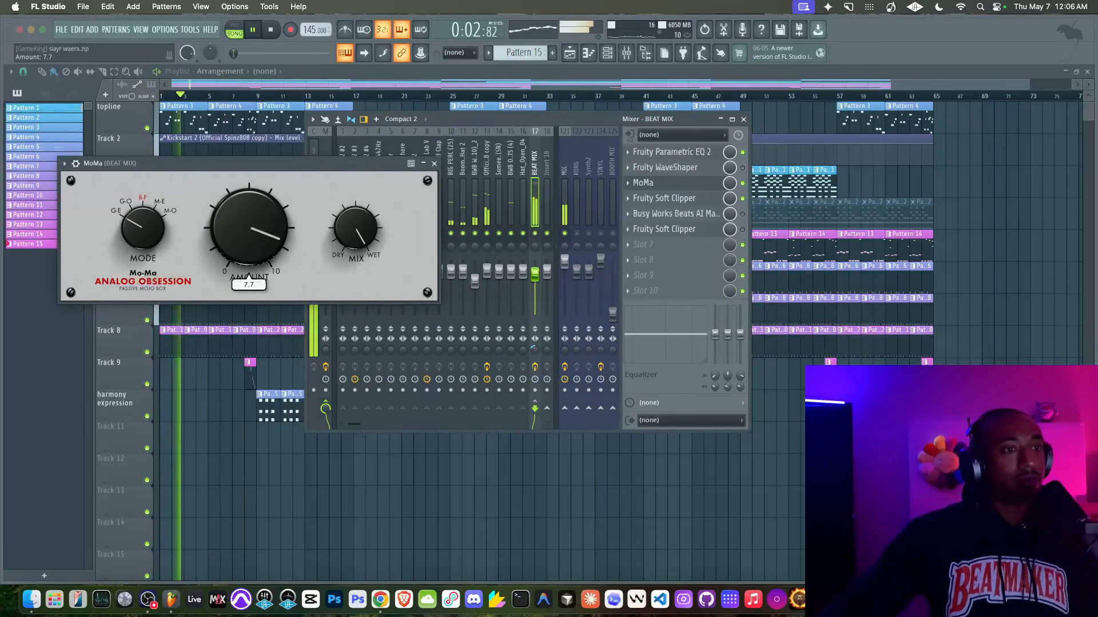
pyautogui.click(565, 233)
pyautogui.moveTo(251, 229); pyautogui.dragTo(252, 280)
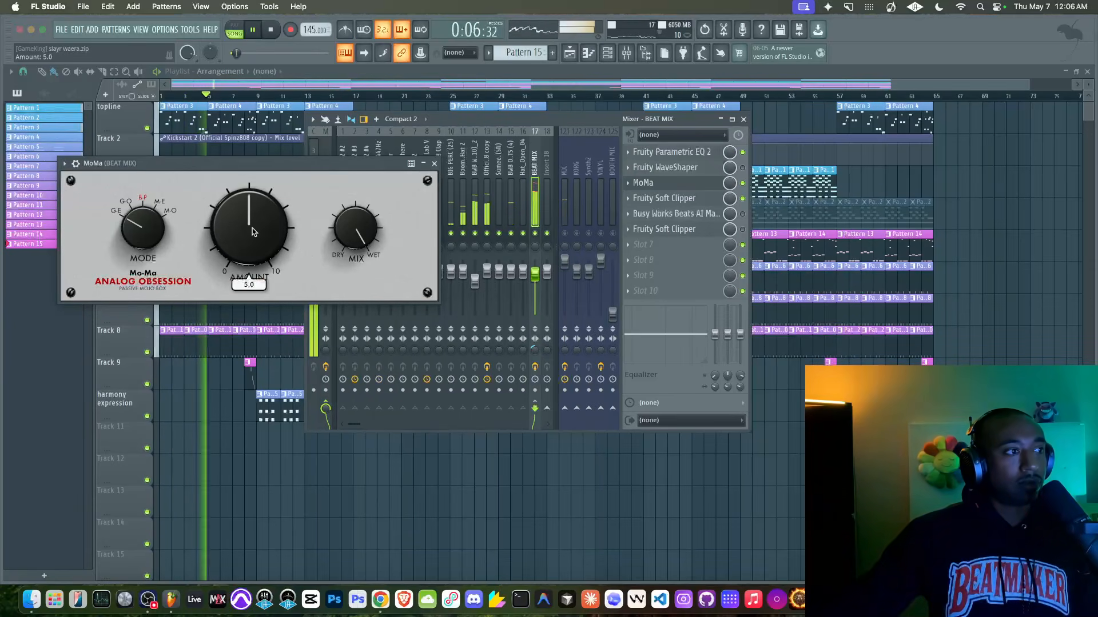
pyautogui.click(434, 165)
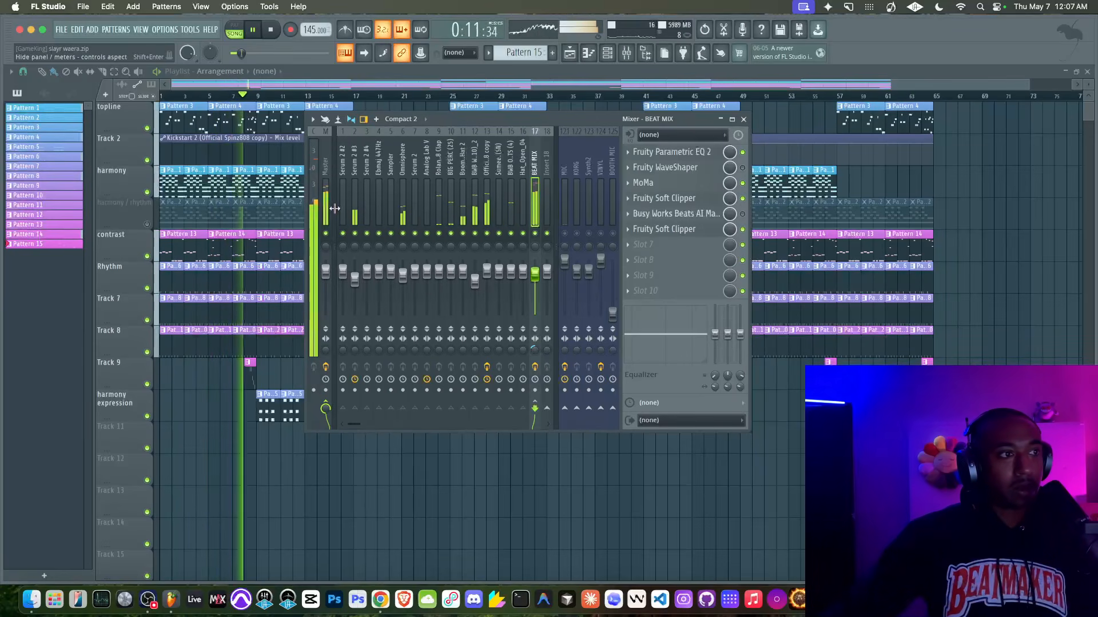
# - Examine BEAT MIX's first Fruity Soft Clipper and the effect chains on the Master and Official Spinz808 copy channels
pyautogui.click(699, 197)
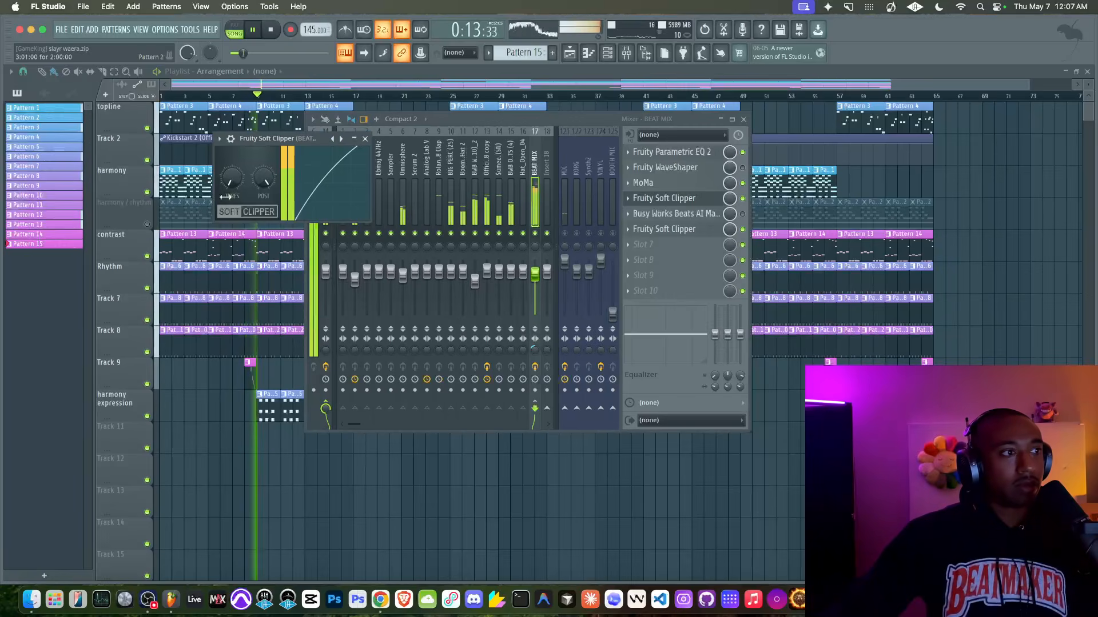
pyautogui.click(365, 138)
pyautogui.click(323, 168)
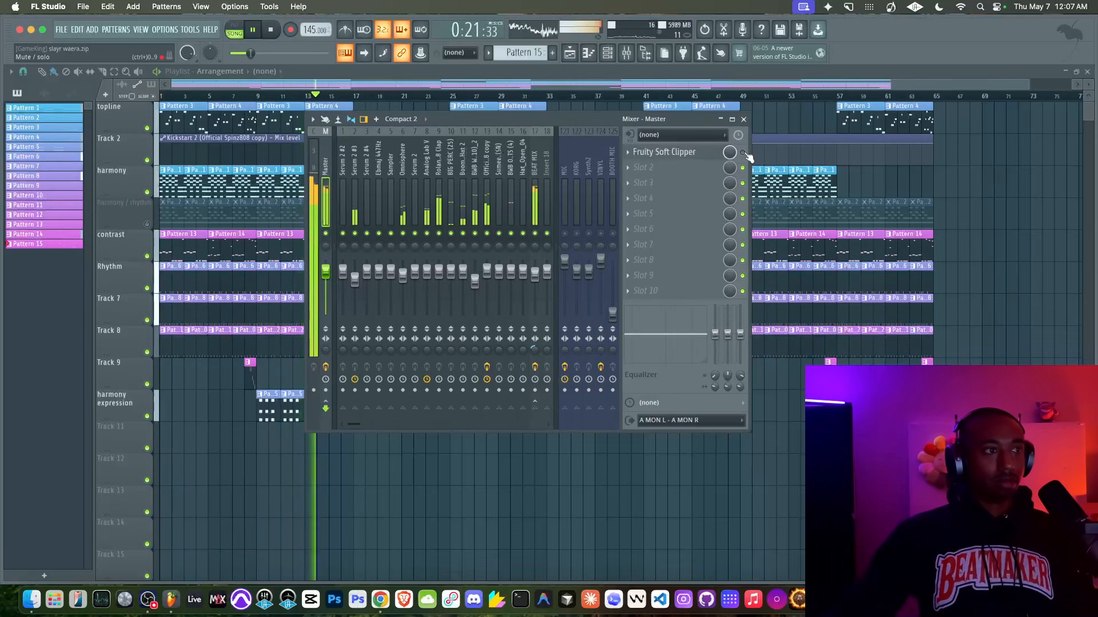
pyautogui.click(535, 212)
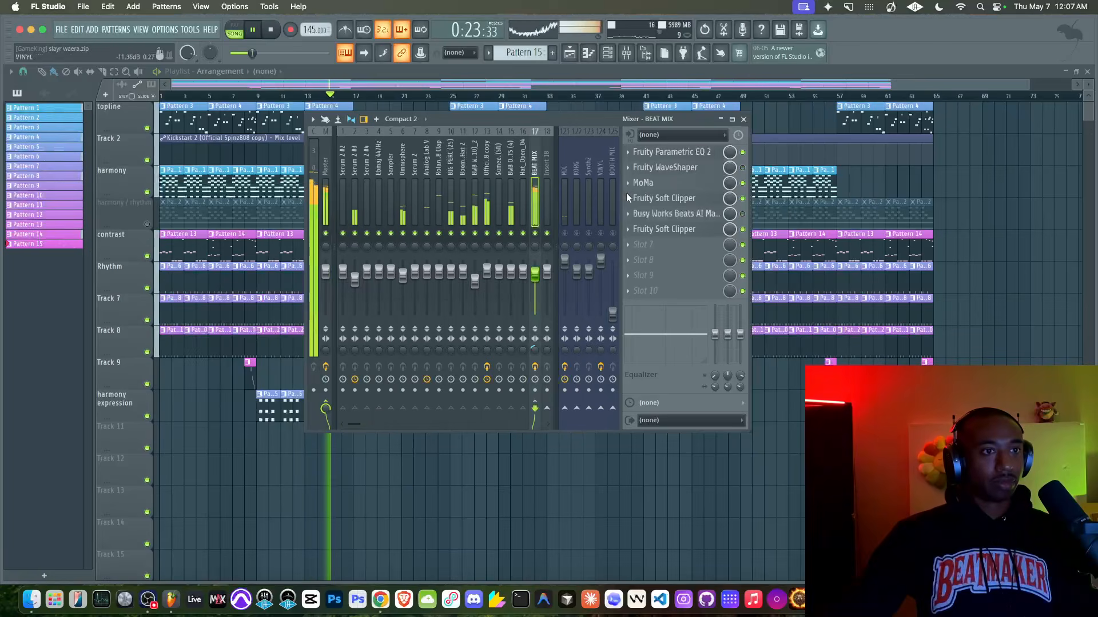
pyautogui.press('space')
pyautogui.click(485, 193)
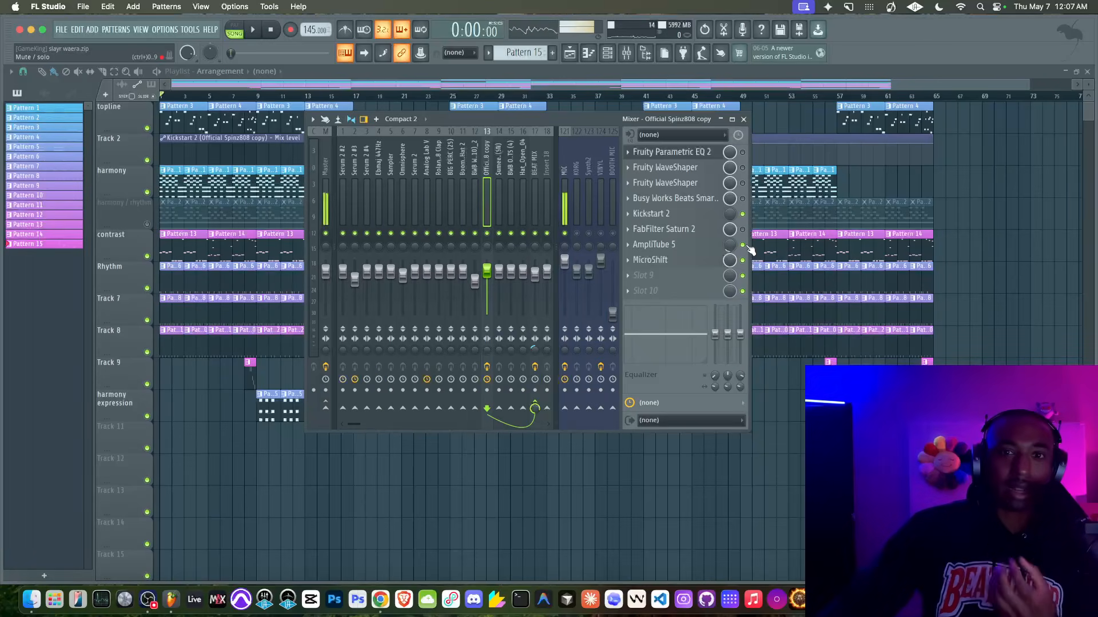
# - Set MoMa's Amount on BEAT MIX to 2.8 while the beat plays, and close its window
pyautogui.click(531, 195)
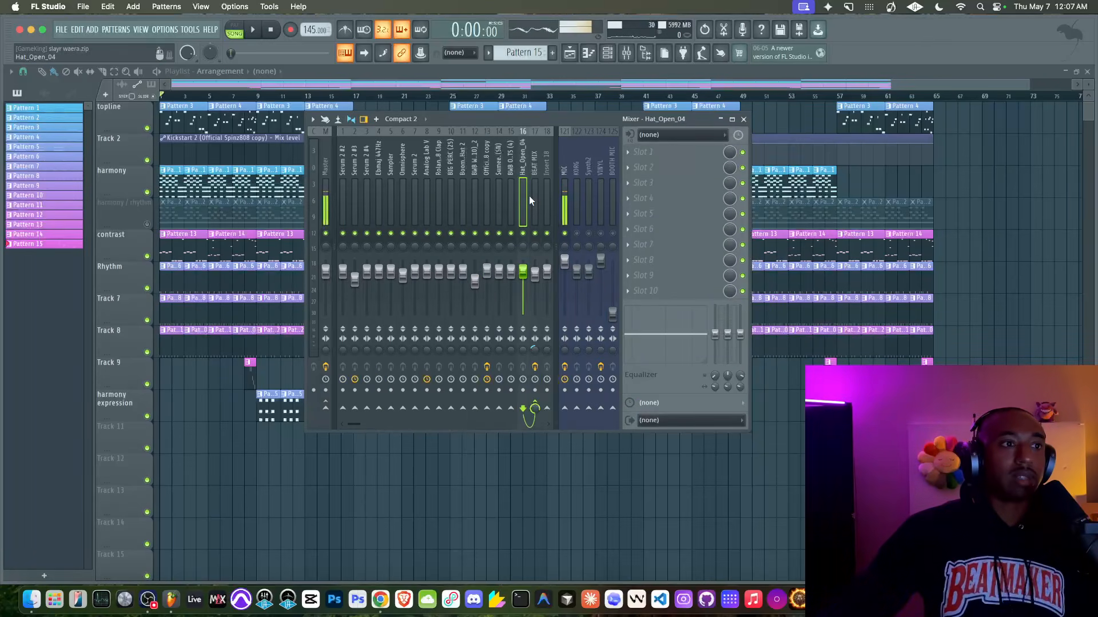
pyautogui.click(658, 185)
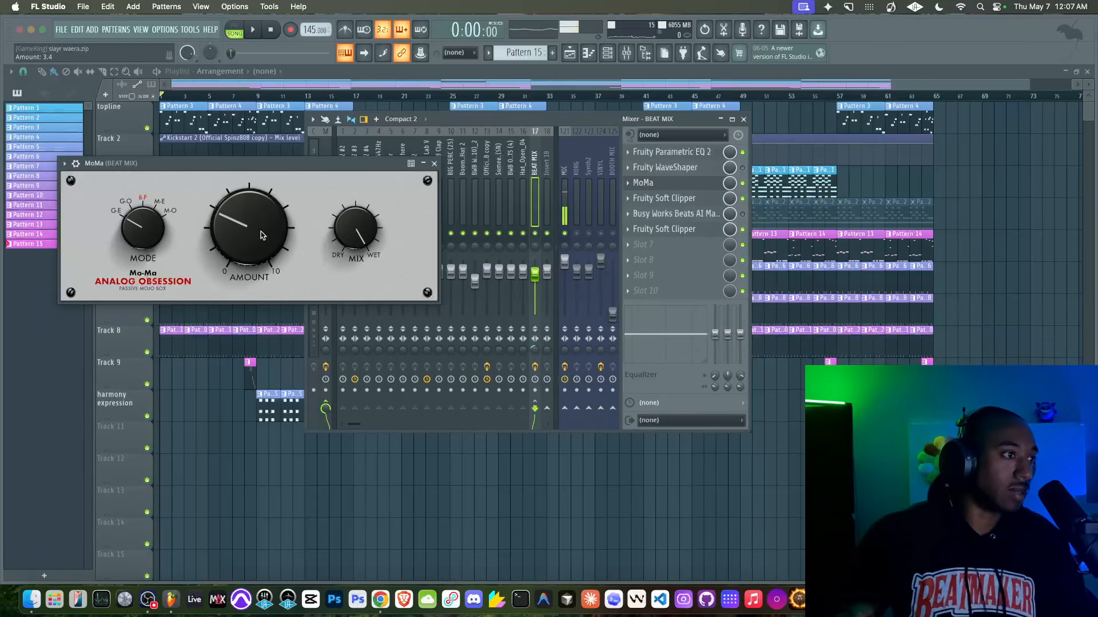
pyautogui.moveTo(260, 235); pyautogui.dragTo(260, 246)
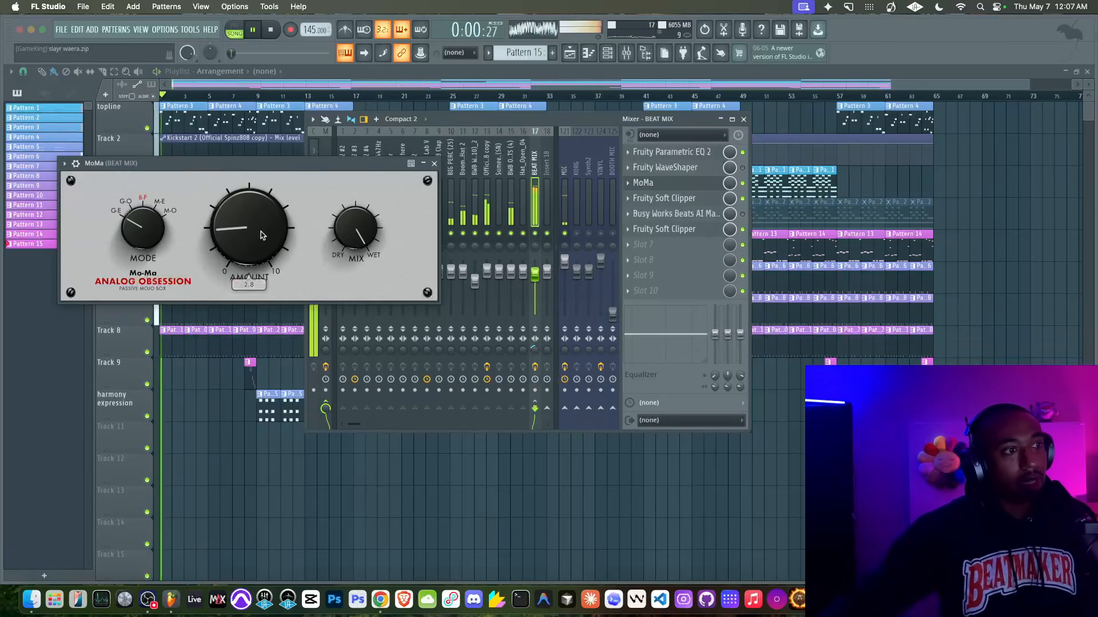
pyautogui.click(434, 163)
pyautogui.click(665, 183)
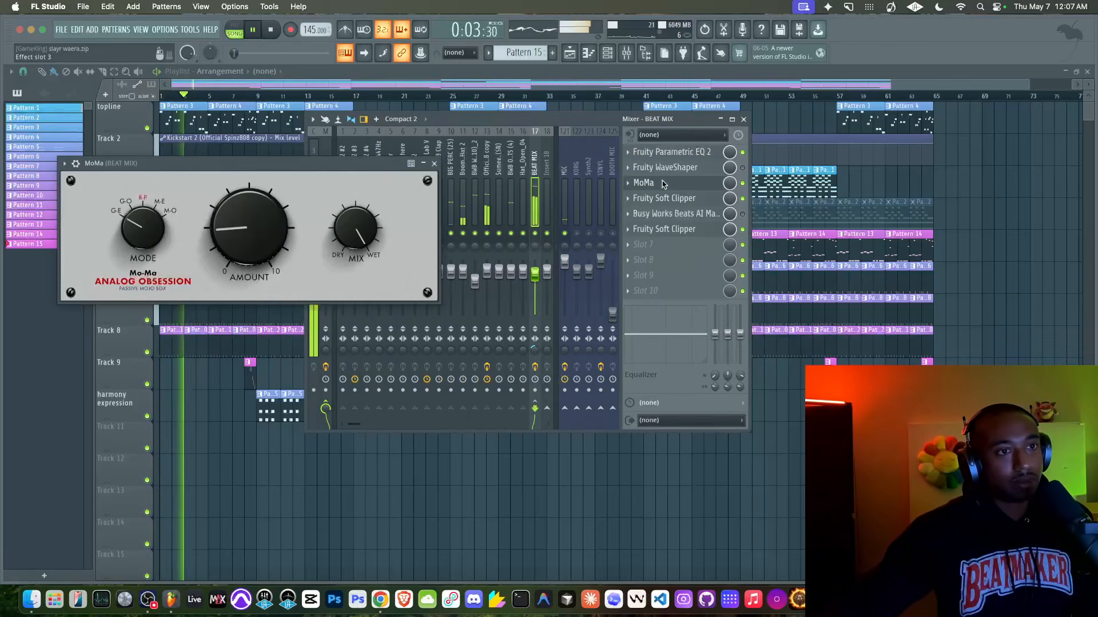
pyautogui.click(423, 164)
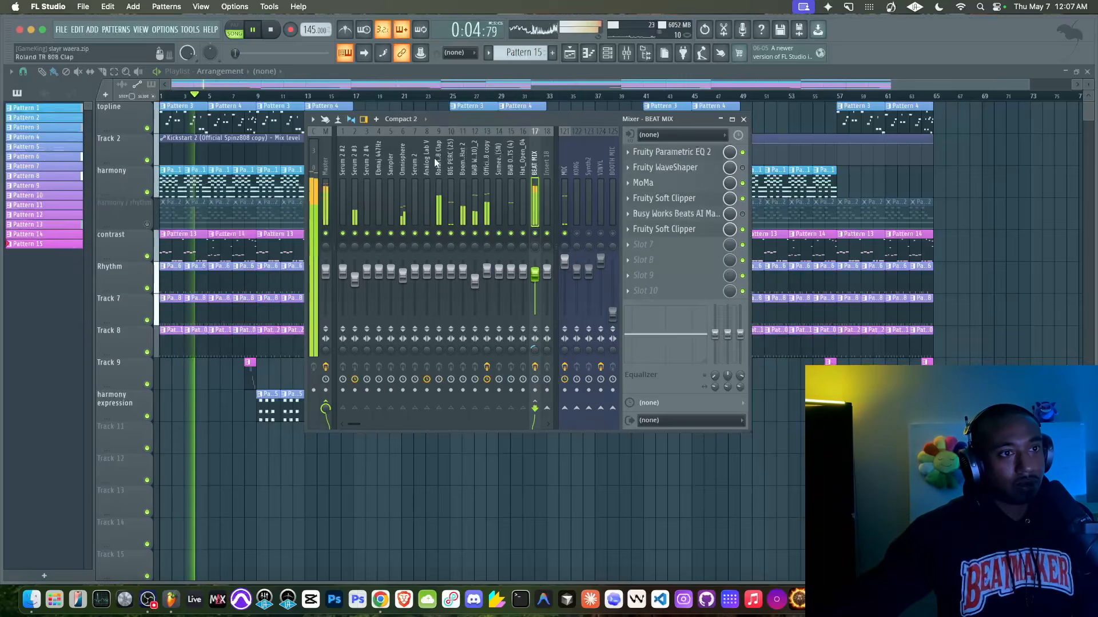
# - Try boosting the 63 Hz low shelf in BEAT MIX's Fruity Parametric EQ 2 to 9.3 dB and 8.3 dB
pyautogui.click(663, 151)
pyautogui.moveTo(439, 259)
pyautogui.mouseDown()
pyautogui.moveTo(427, 279)
pyautogui.moveTo(427, 248)
pyautogui.mouseUp()
pyautogui.press('space')
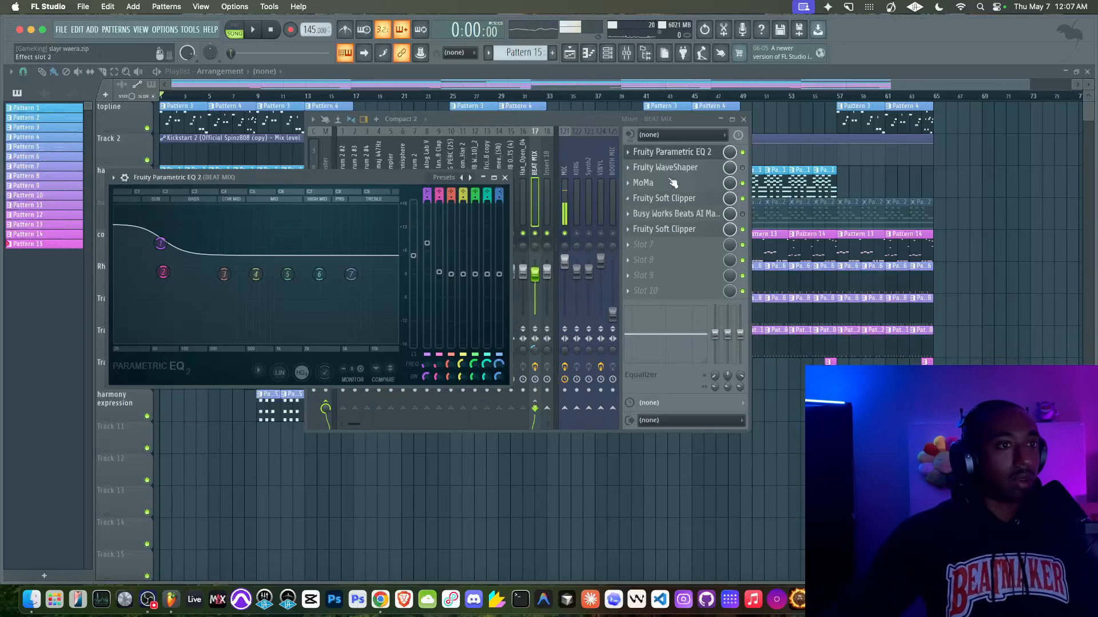
pyautogui.press('space')
pyautogui.moveTo(429, 245)
pyautogui.mouseDown()
pyautogui.moveTo(428, 218)
pyautogui.moveTo(428, 238)
pyautogui.mouseUp()
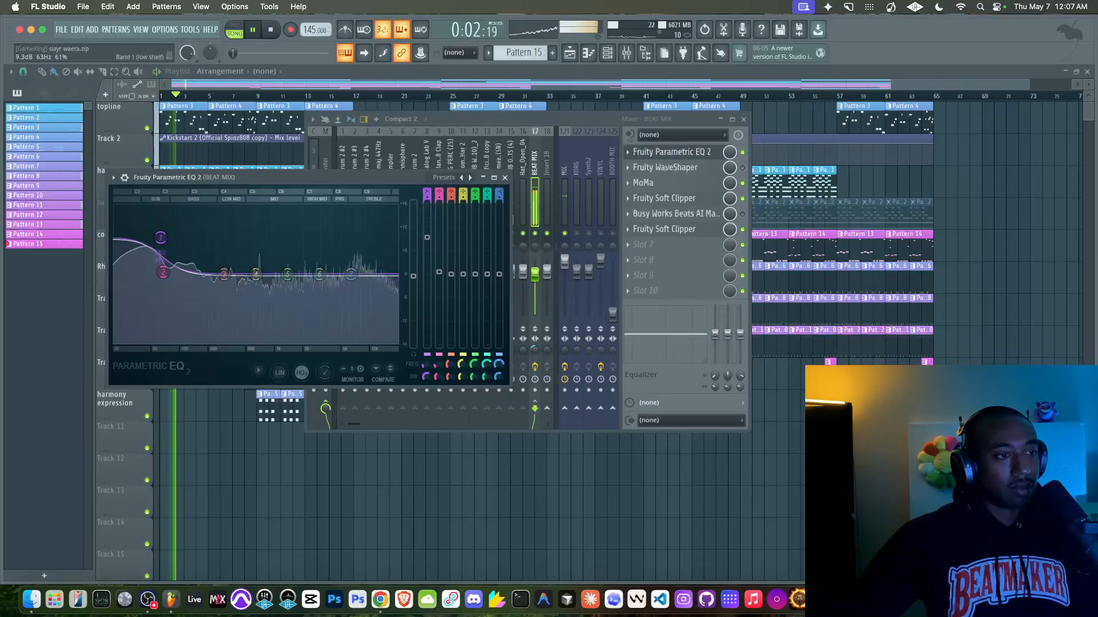
pyautogui.moveTo(427, 240); pyautogui.dragTo(427, 244)
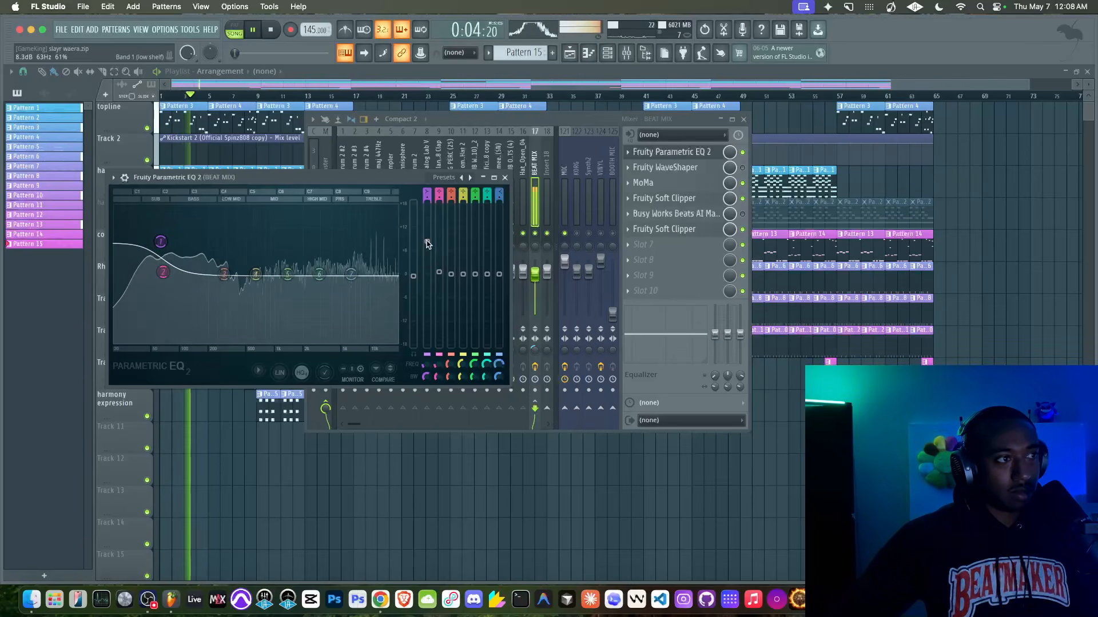
pyautogui.press('space')
# - Cut BEAT MIX's low shelf, set the EQ's main level to 2.6 dB, boost band 2, and close the EQ
pyautogui.moveTo(427, 273)
pyautogui.mouseDown()
pyautogui.moveTo(427, 290)
pyautogui.moveTo(414, 264)
pyautogui.mouseUp()
pyautogui.press('space')
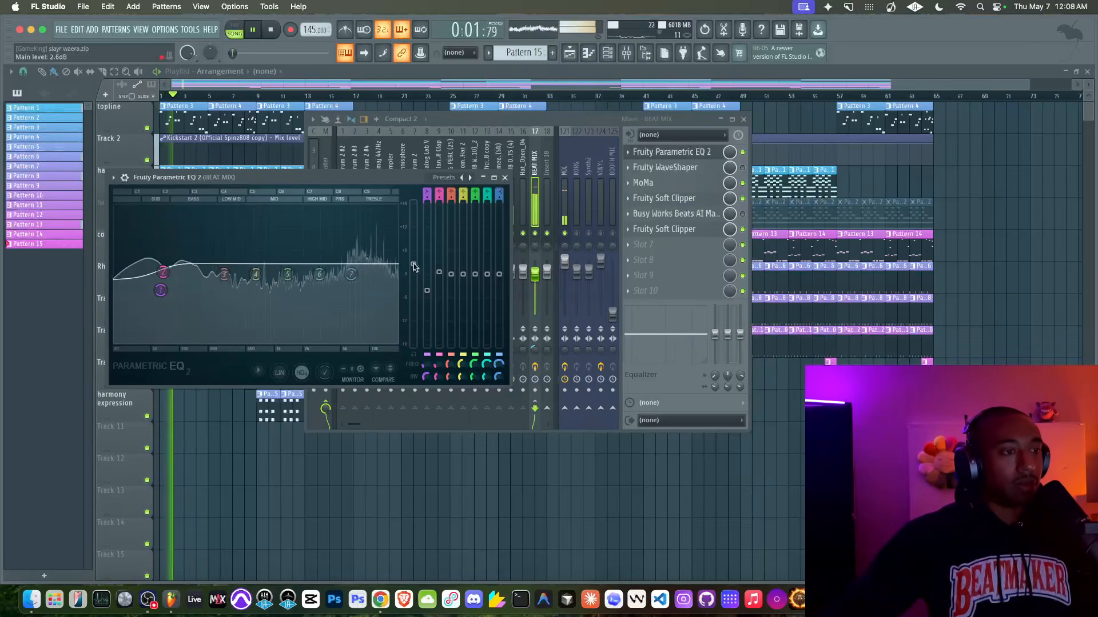
pyautogui.moveTo(163, 271); pyautogui.dragTo(163, 260)
pyautogui.moveTo(439, 260); pyautogui.dragTo(439, 259)
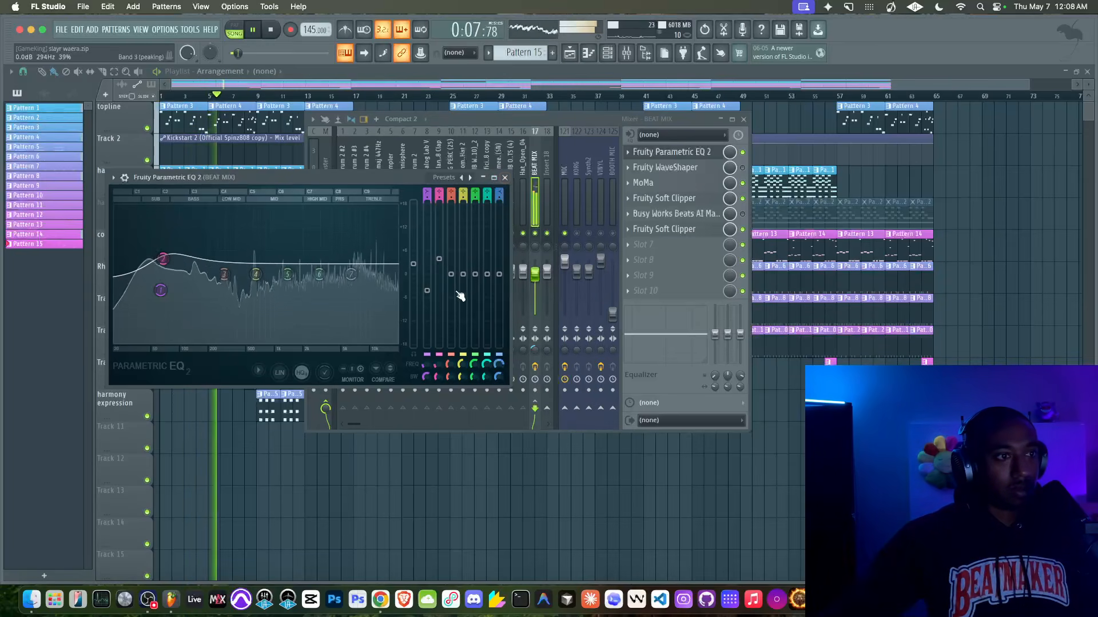
pyautogui.click(505, 177)
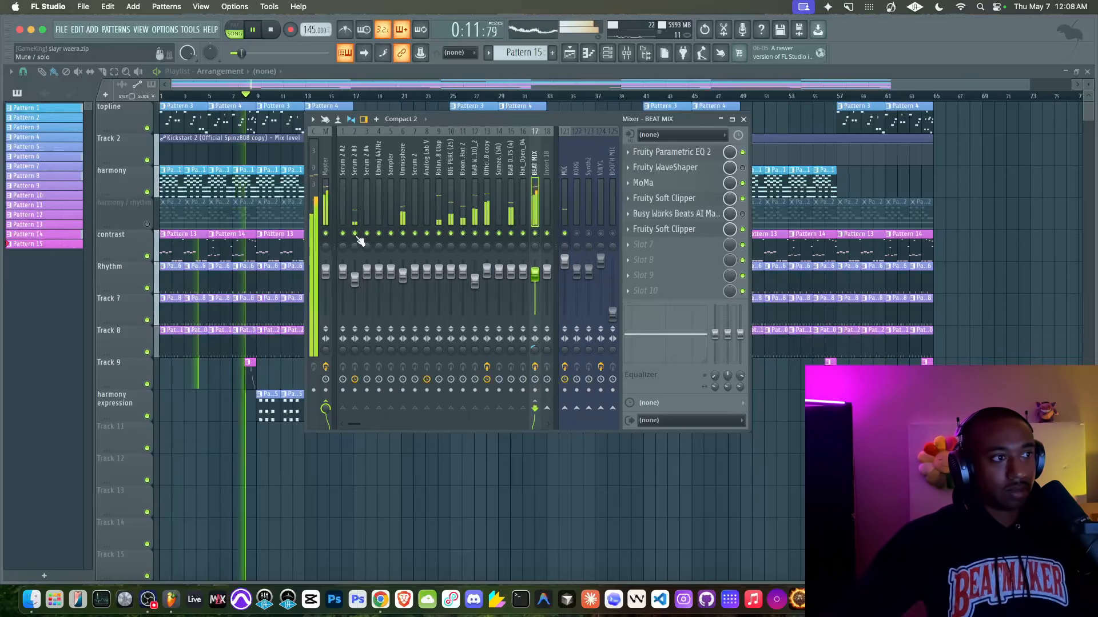
# - Mute the topline track in the playlist with harmony / rhythm active, and return to the mixer
pyautogui.press('F9')
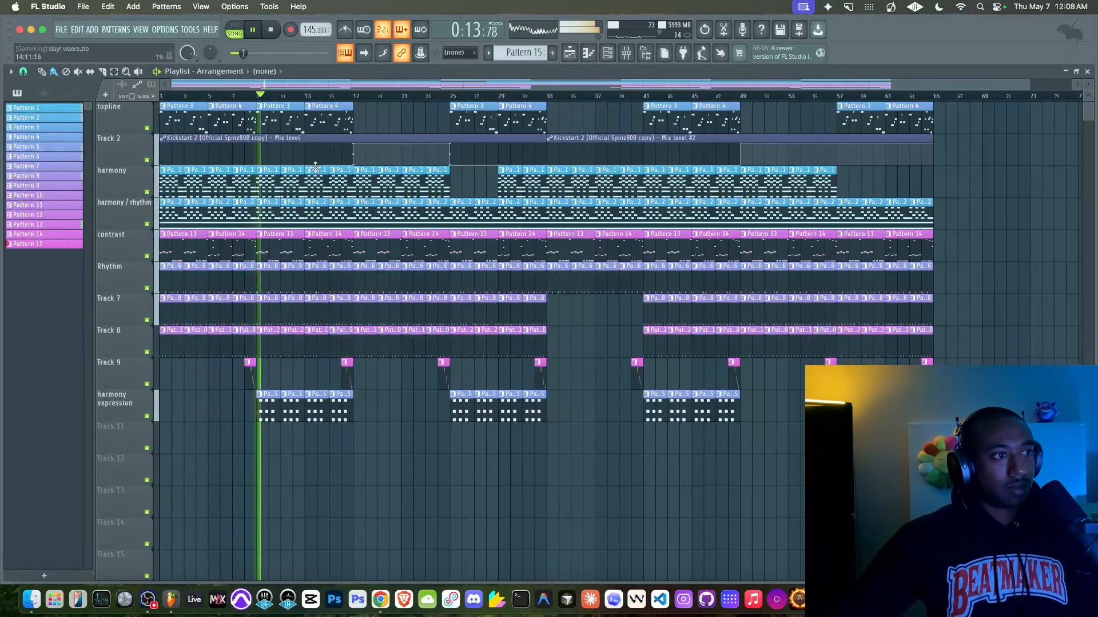
pyautogui.click(147, 128)
pyautogui.click(627, 54)
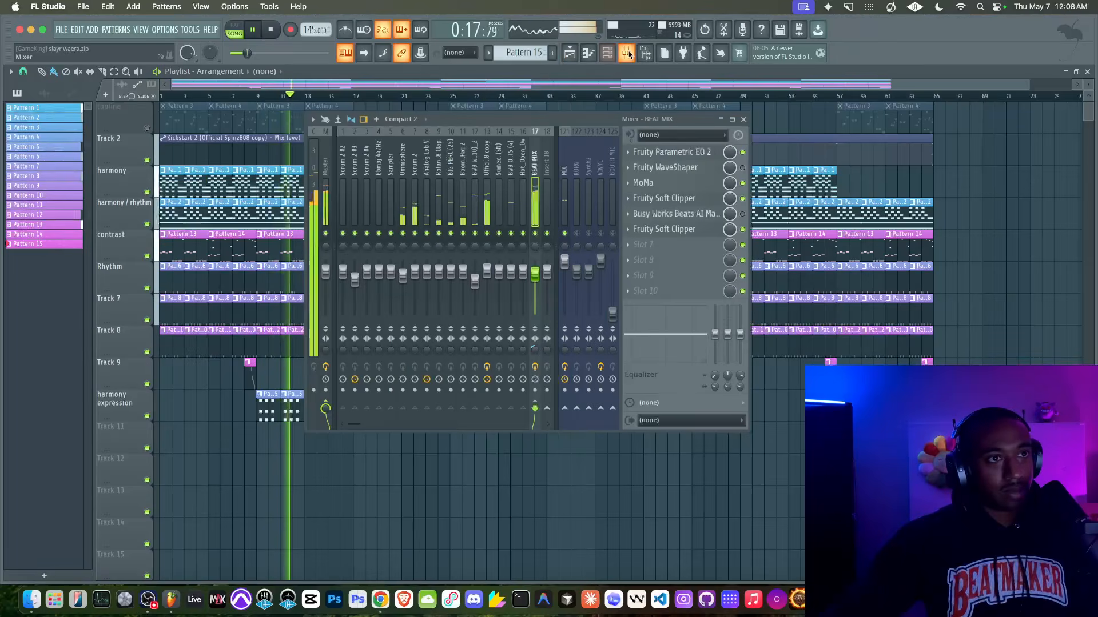
# - Toggle the mute on mixer channel 121 while the beat plays, and stop playback
pyautogui.click(564, 233)
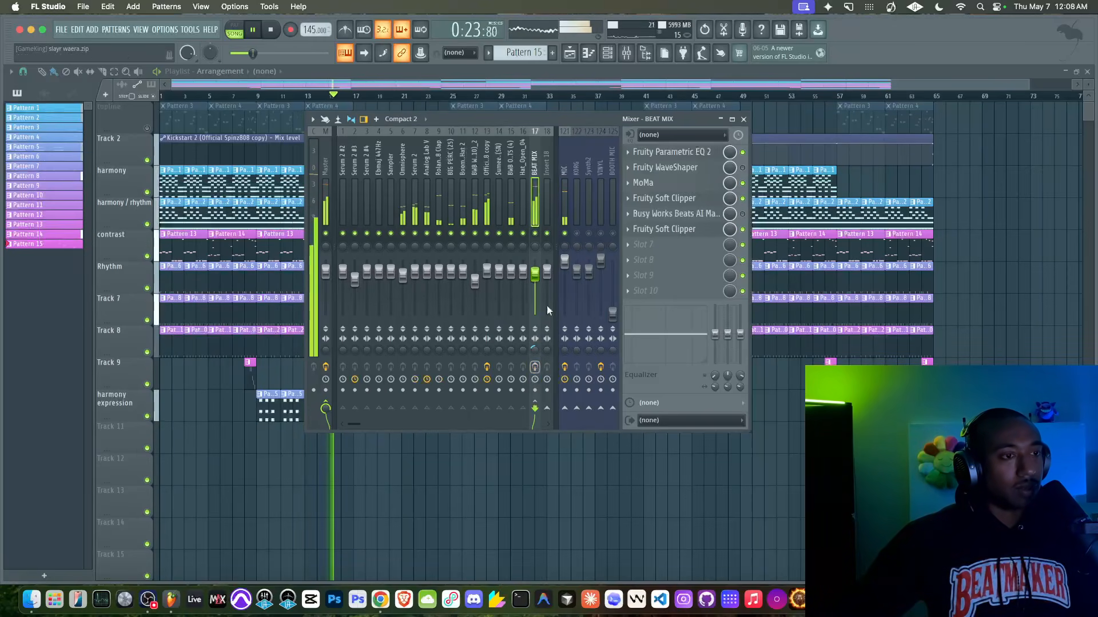
pyautogui.hscroll(1, 543, 188)
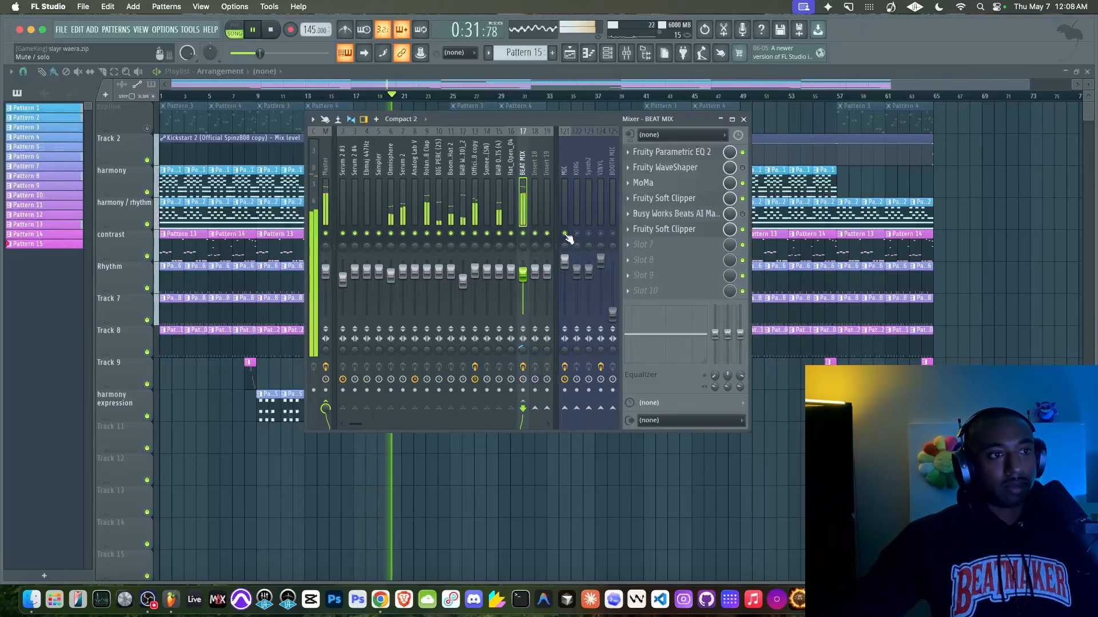
pyautogui.press('space')
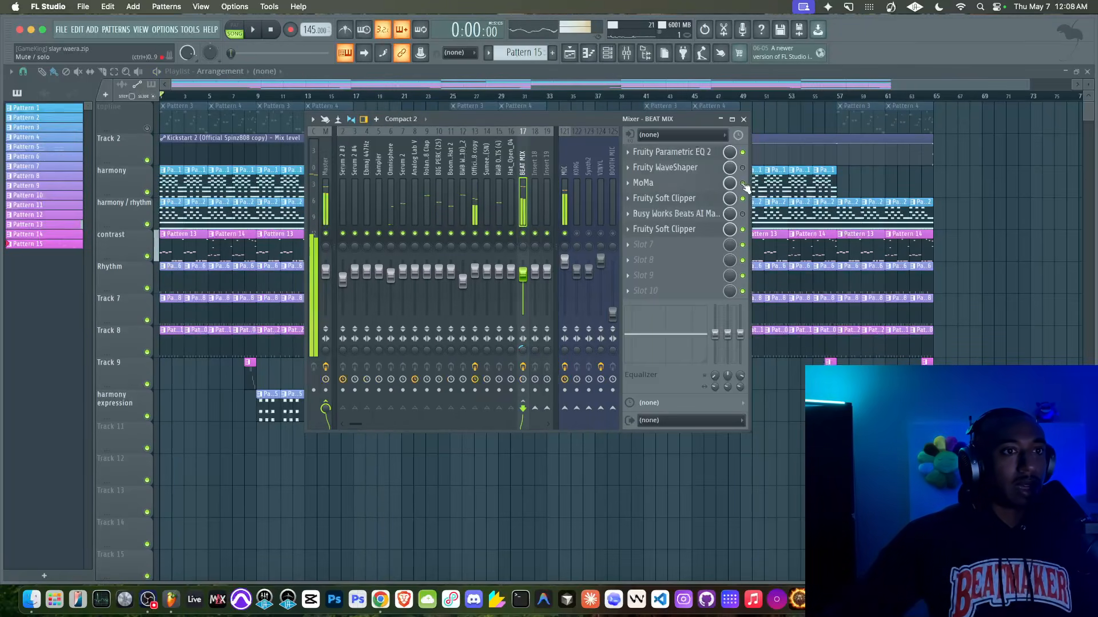
# - Load Maim in place of Nectar 4 Delay in BEAT MIX's effect chain and move it above MoMa
pyautogui.click(670, 252)
pyautogui.click(589, 283)
pyautogui.click(631, 250)
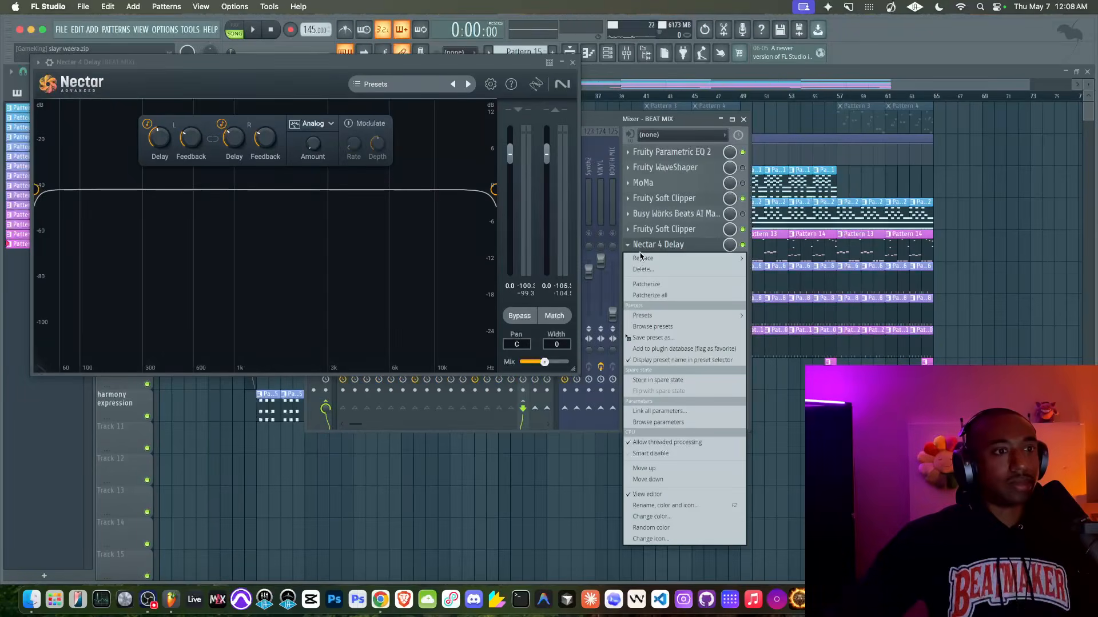
pyautogui.moveTo(638, 259)
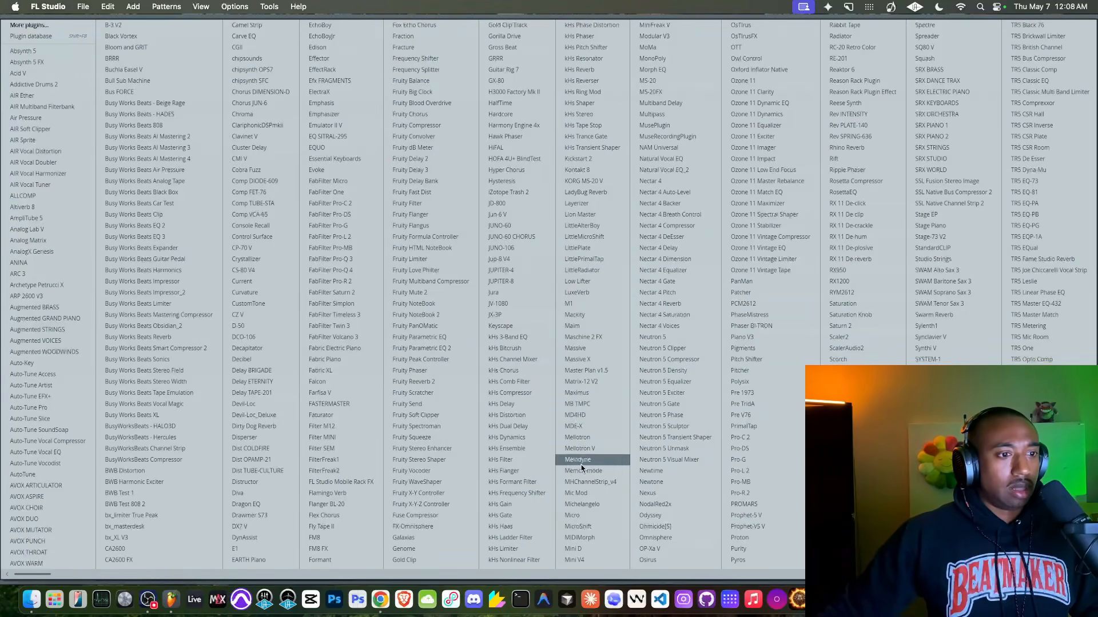
pyautogui.click(574, 327)
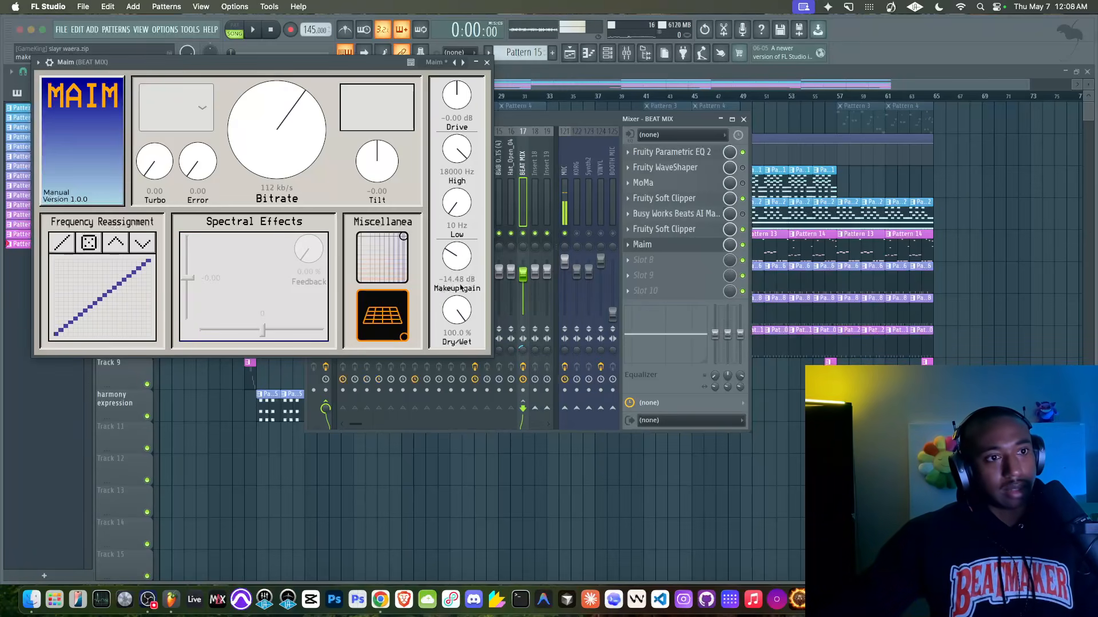
pyautogui.moveTo(661, 253); pyautogui.dragTo(662, 187)
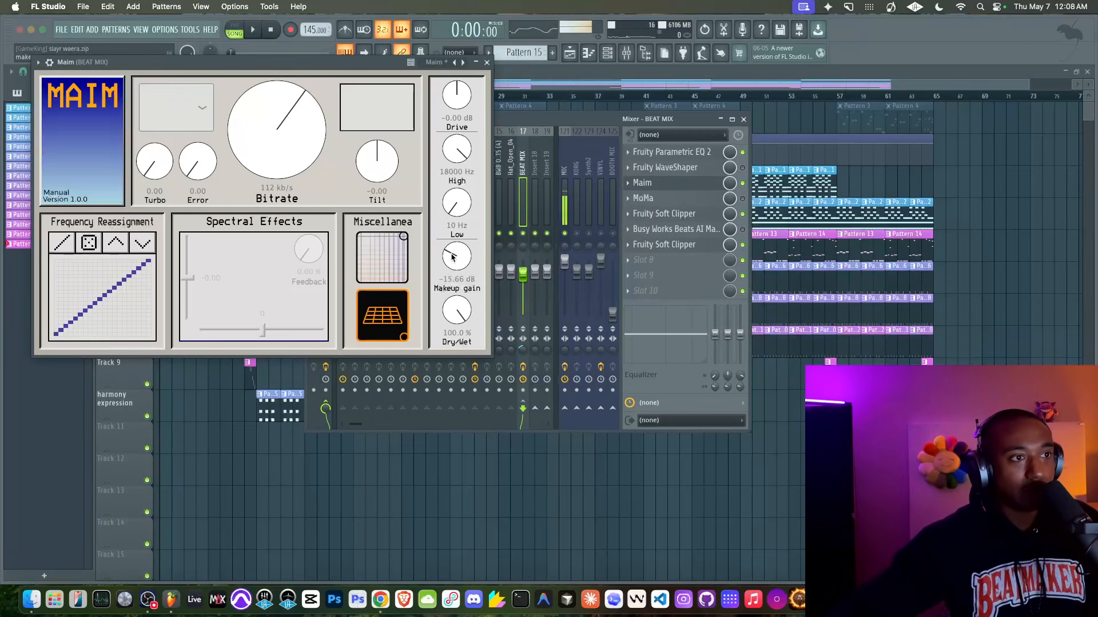
# - Set Maim's drive to 11.99 dB and its makeup gain to -14.49 dB while checking the beat in playback
pyautogui.moveTo(456, 100)
pyautogui.mouseDown()
pyautogui.moveTo(453, 83)
pyautogui.moveTo(453, 104)
pyautogui.mouseUp()
pyautogui.press('space')
pyautogui.press('space')
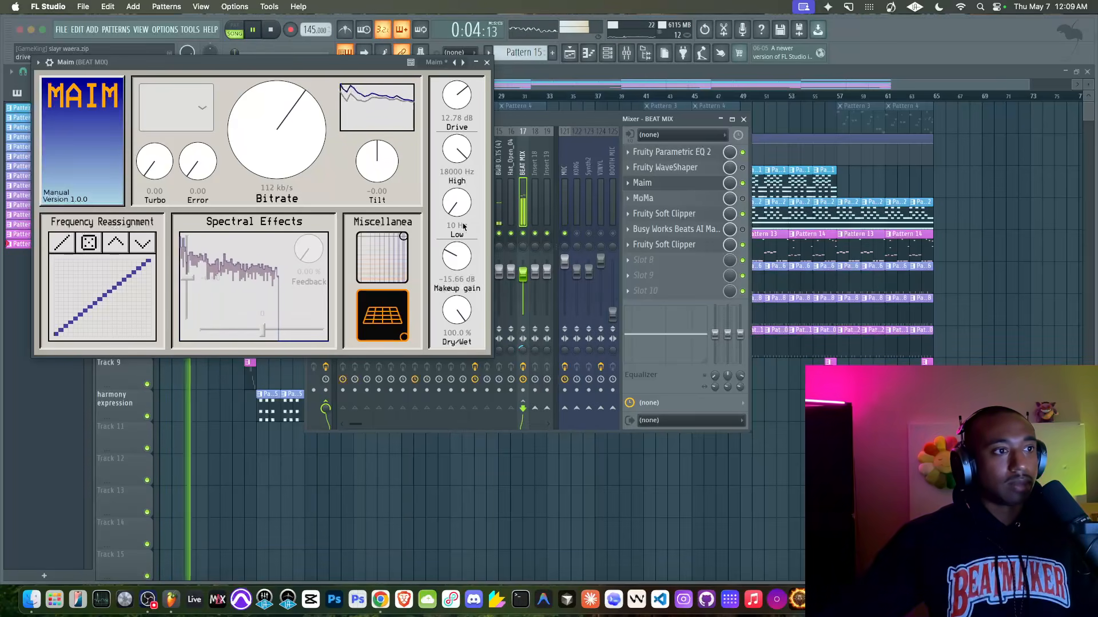
pyautogui.scroll(2, 457, 256)
pyautogui.scroll(-1, 458, 256)
pyautogui.press('space')
pyautogui.scroll(-1, 457, 312)
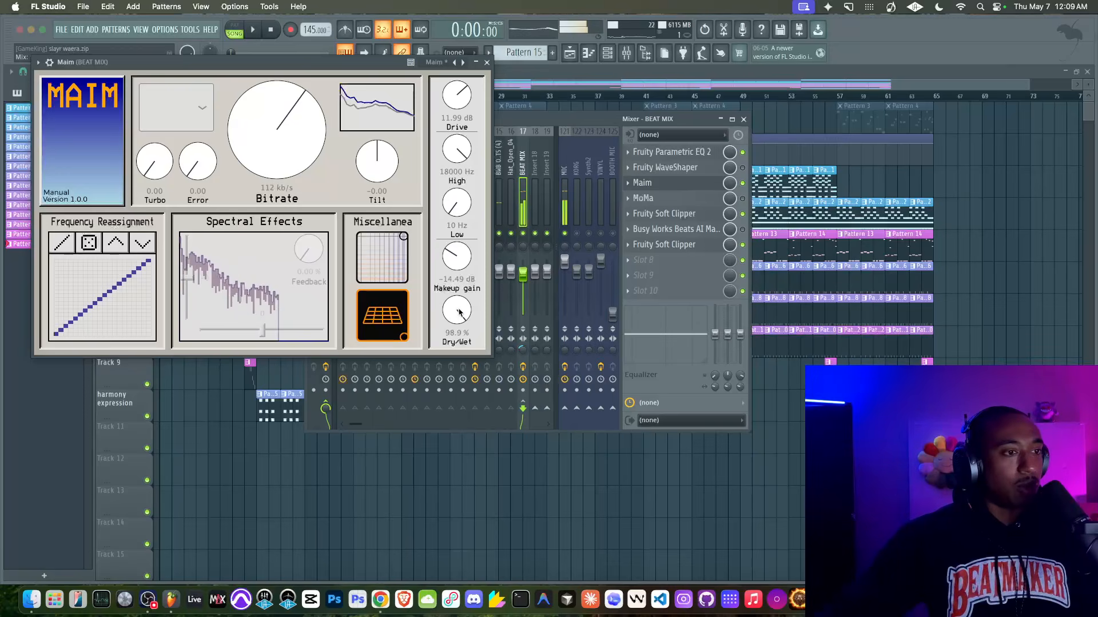
# - Lower Maim's dry/wet mix to 48.8% and set its makeup gain to -13.84 dB
pyautogui.press('space')
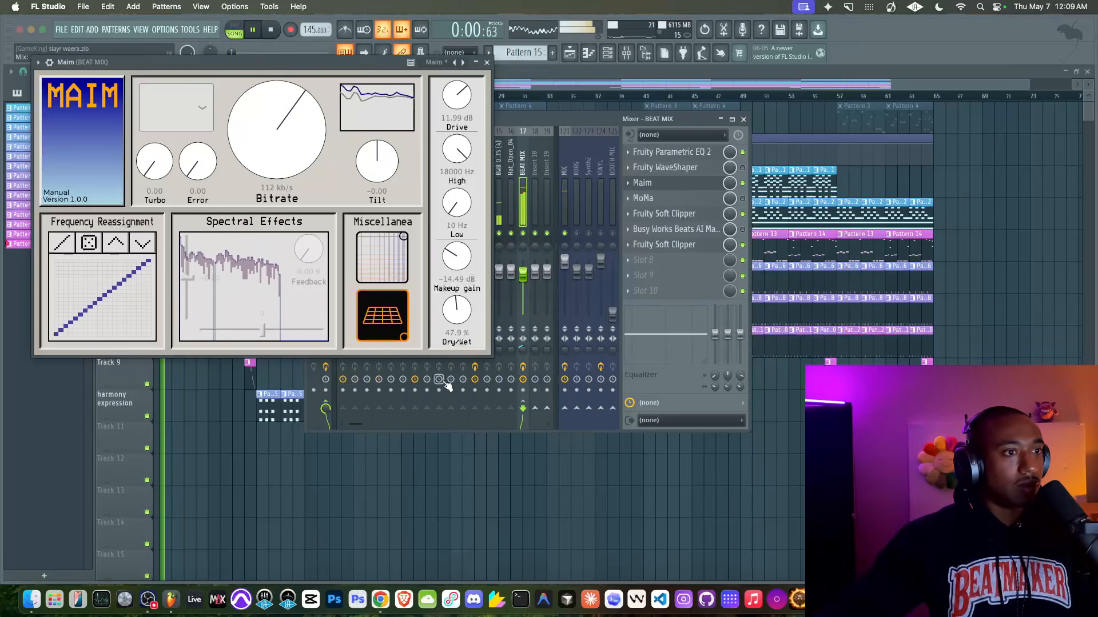
pyautogui.moveTo(458, 313); pyautogui.dragTo(458, 311)
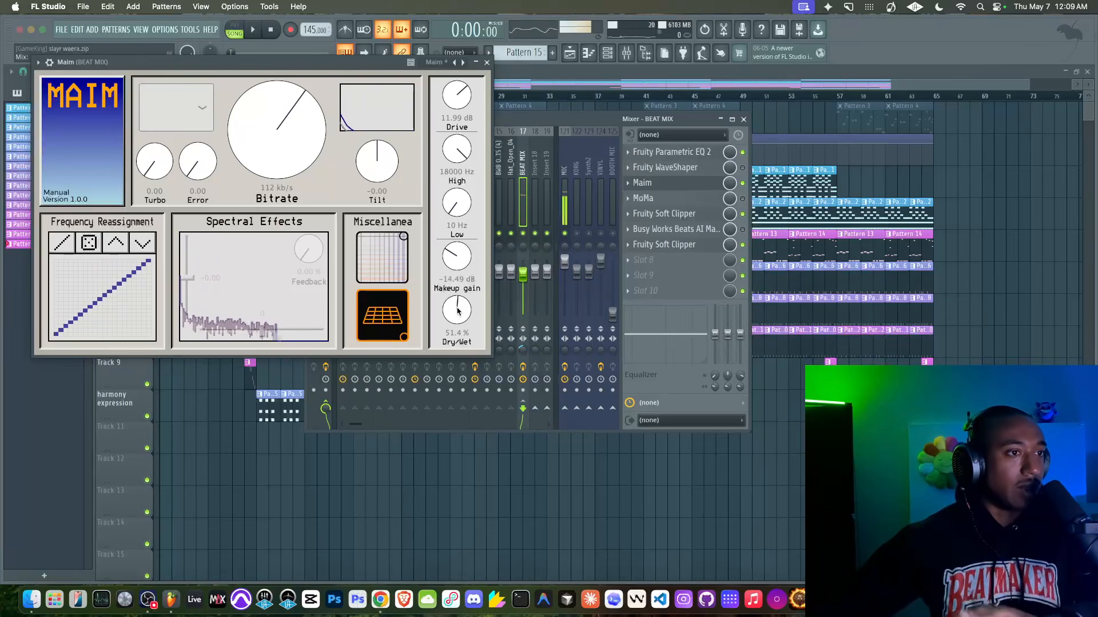
pyautogui.press('space')
pyautogui.moveTo(457, 318)
pyautogui.mouseDown()
pyautogui.moveTo(450, 267)
pyautogui.moveTo(455, 321)
pyautogui.mouseUp()
pyautogui.press('space')
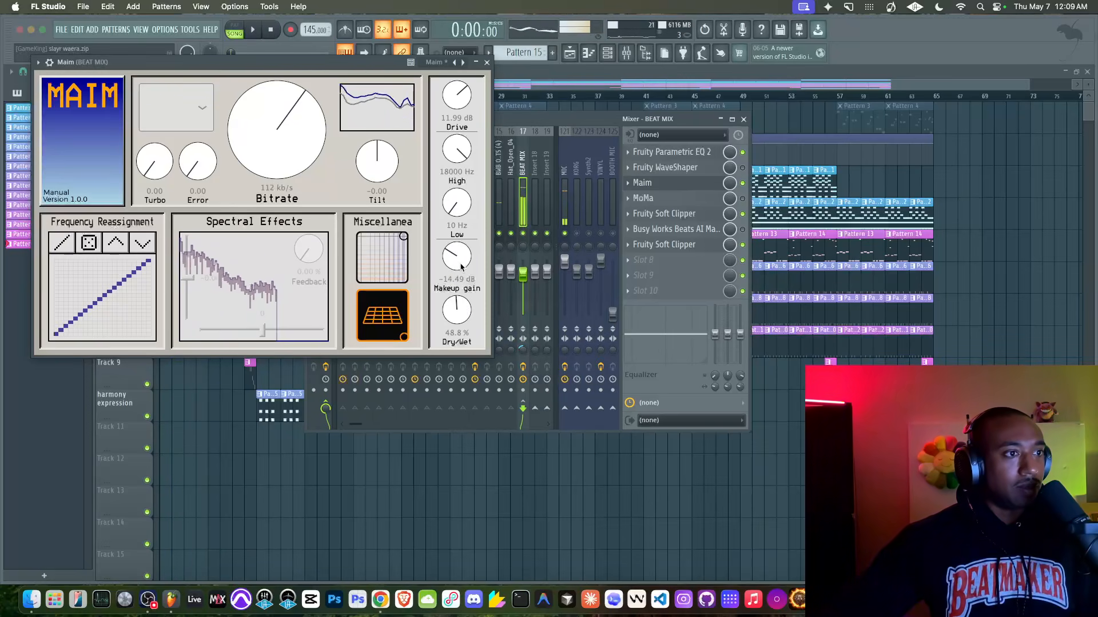
pyautogui.moveTo(462, 267); pyautogui.dragTo(462, 265)
pyautogui.press('space')
pyautogui.press('space')
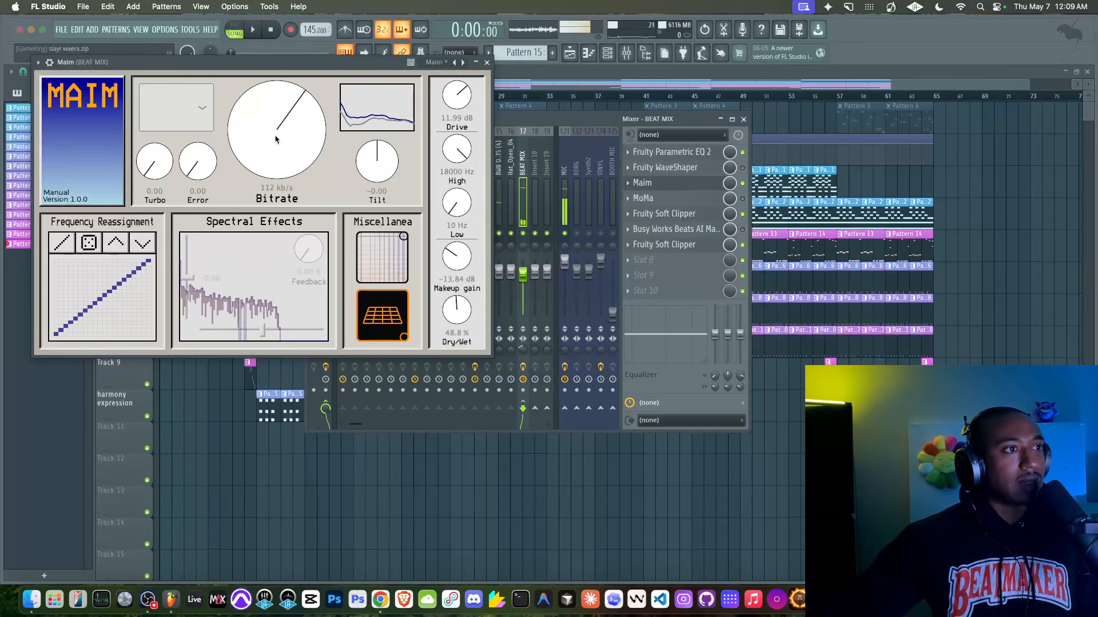
# - Try Maim's bitrate at 96 kb/s and 224 kb/s against the playing beat
pyautogui.moveTo(276, 129); pyautogui.dragTo(276, 149)
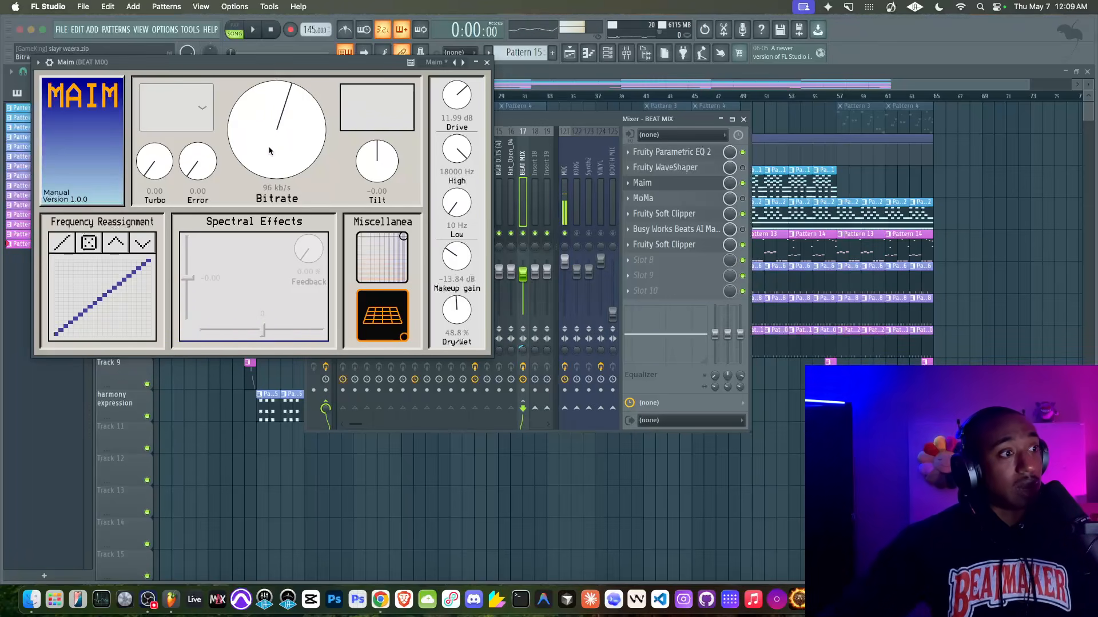
pyautogui.moveTo(269, 151); pyautogui.dragTo(286, 114)
pyautogui.press('space')
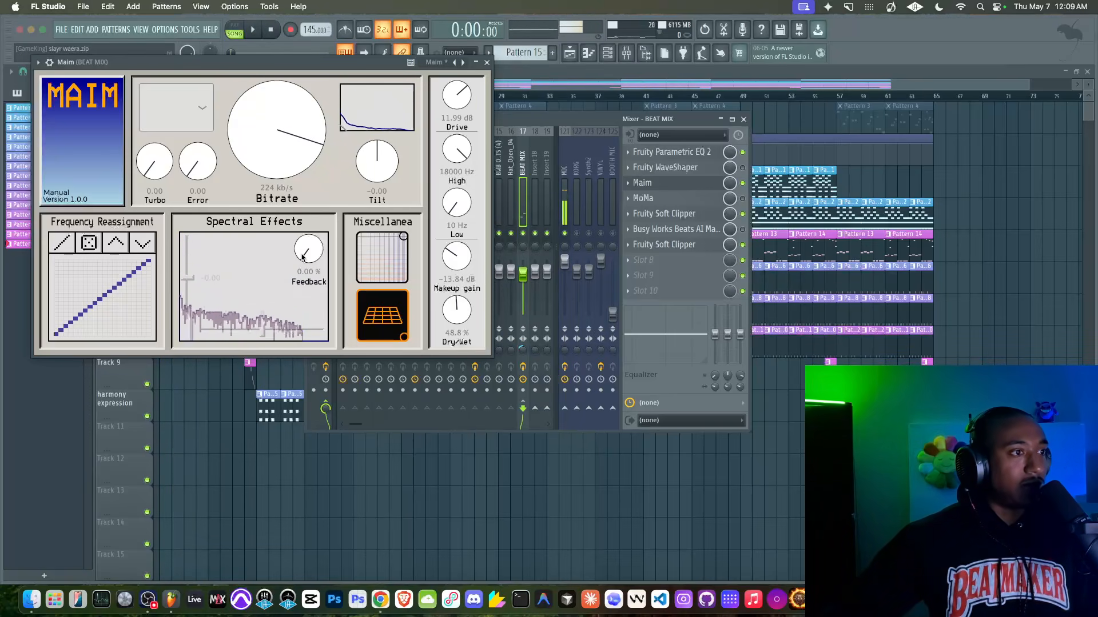
pyautogui.press('space')
# - Shape Maim's spectral effects with feedback at 0.24%, the vertical slider at about 0.14 and the horizontal slider at 0
pyautogui.moveTo(263, 329)
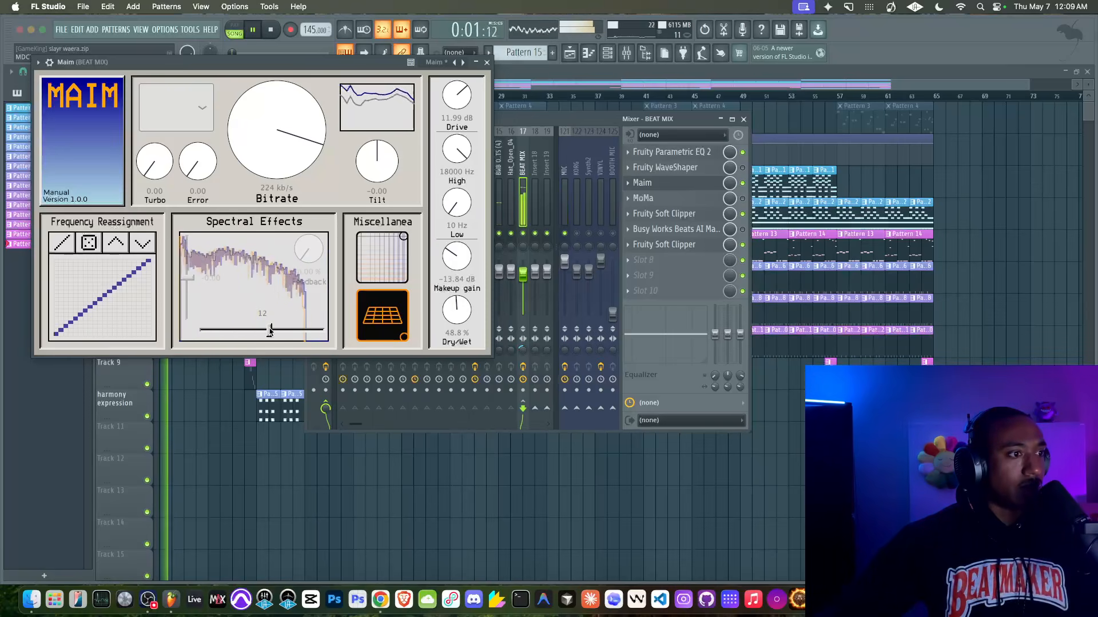
pyautogui.moveTo(306, 252); pyautogui.dragTo(304, 221)
pyautogui.press('space')
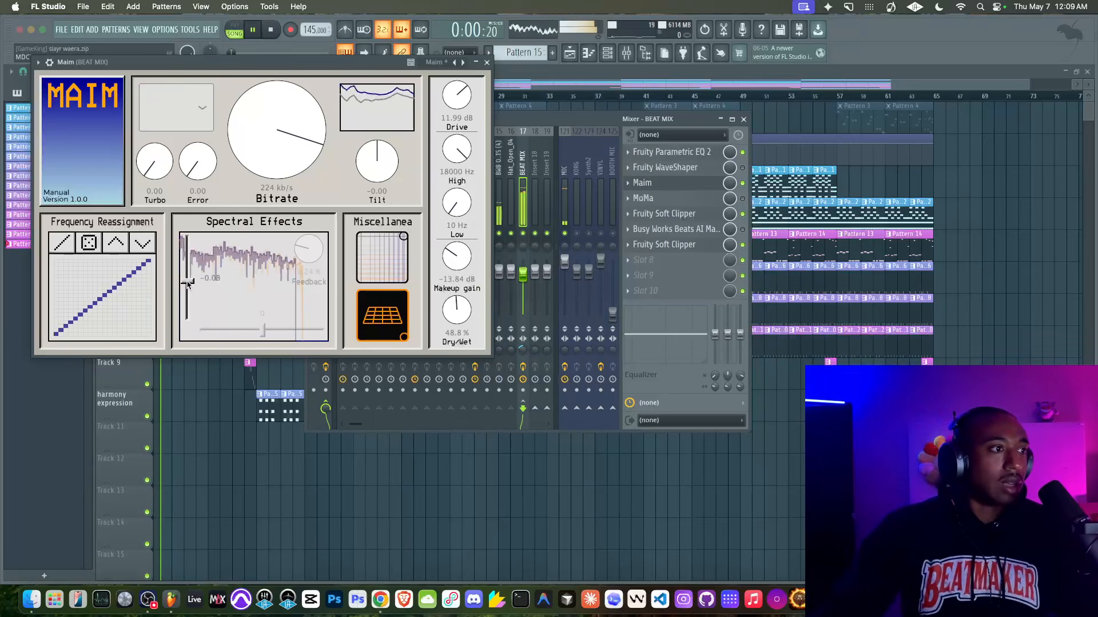
pyautogui.moveTo(187, 290); pyautogui.dragTo(186, 249)
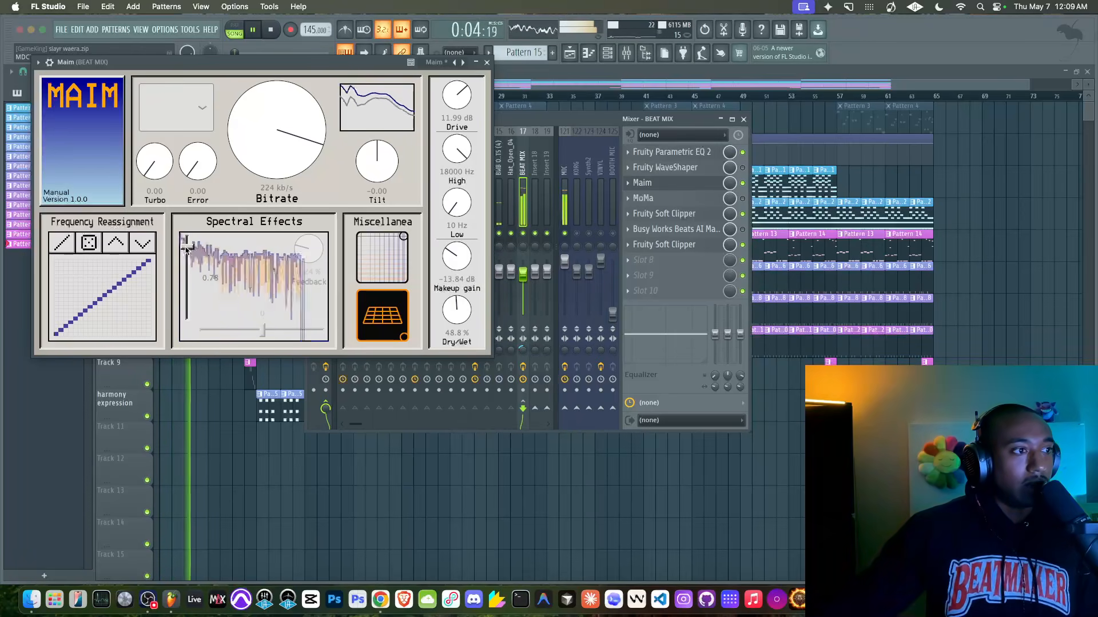
pyautogui.press('space')
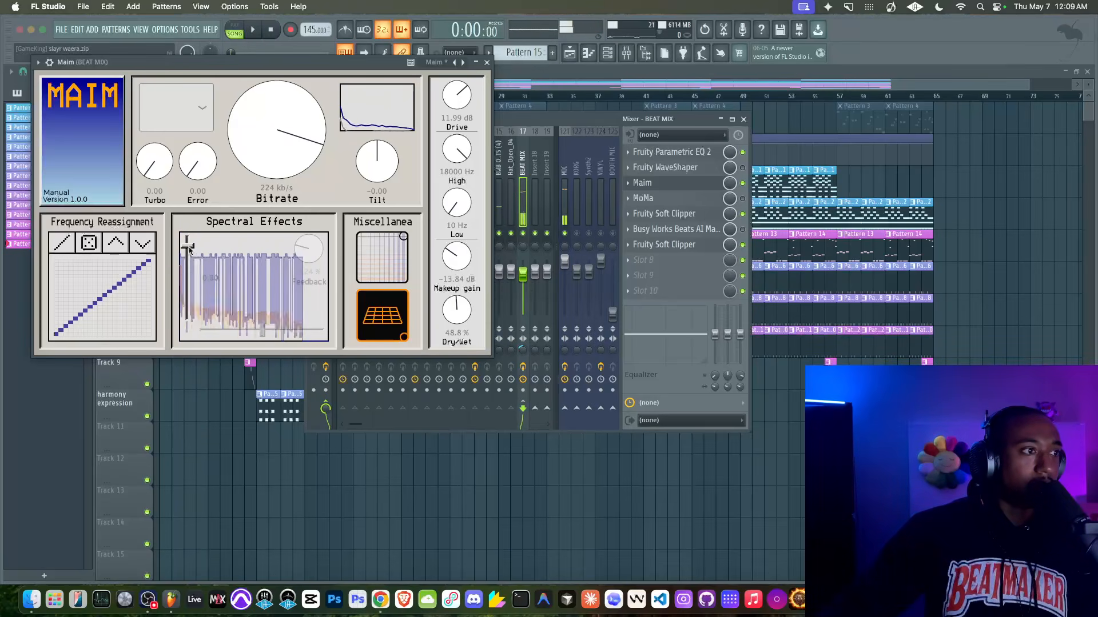
pyautogui.moveTo(189, 268); pyautogui.dragTo(189, 276)
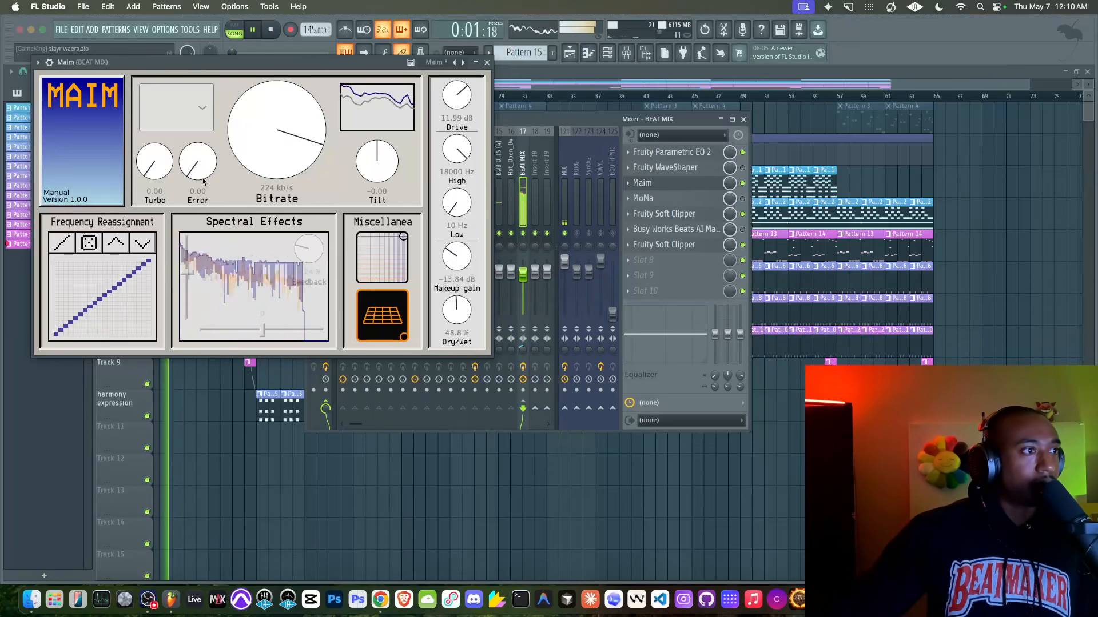
# - Set Maim's error to 0.03 and bitrate to 56 kb/s, leaving turbo at 0.00
pyautogui.moveTo(203, 181); pyautogui.dragTo(203, 178)
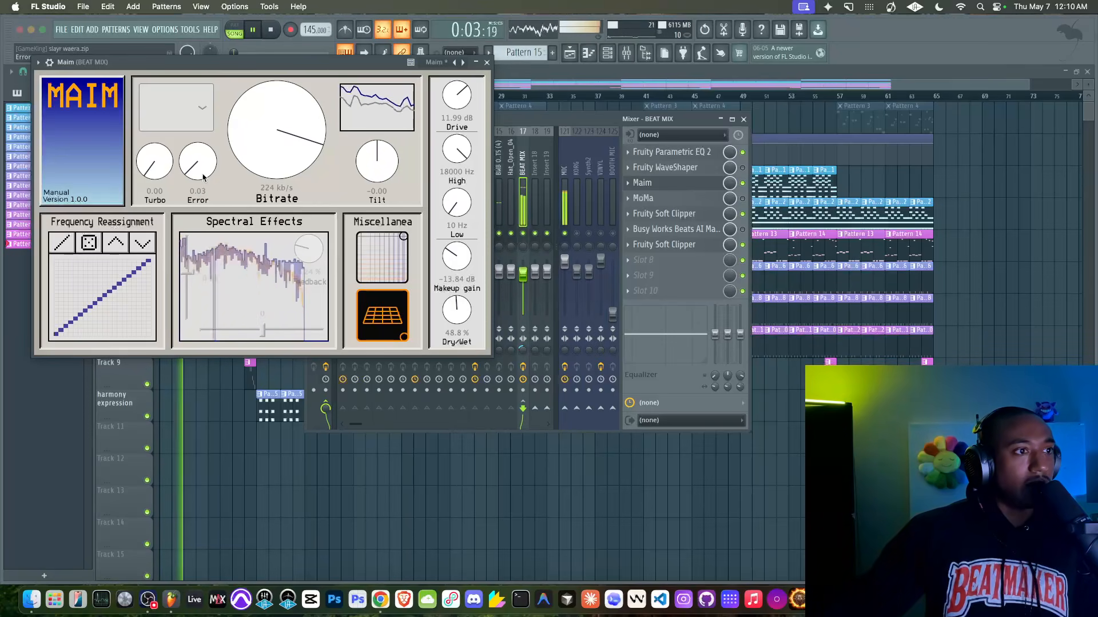
pyautogui.moveTo(265, 160); pyautogui.dragTo(265, 180)
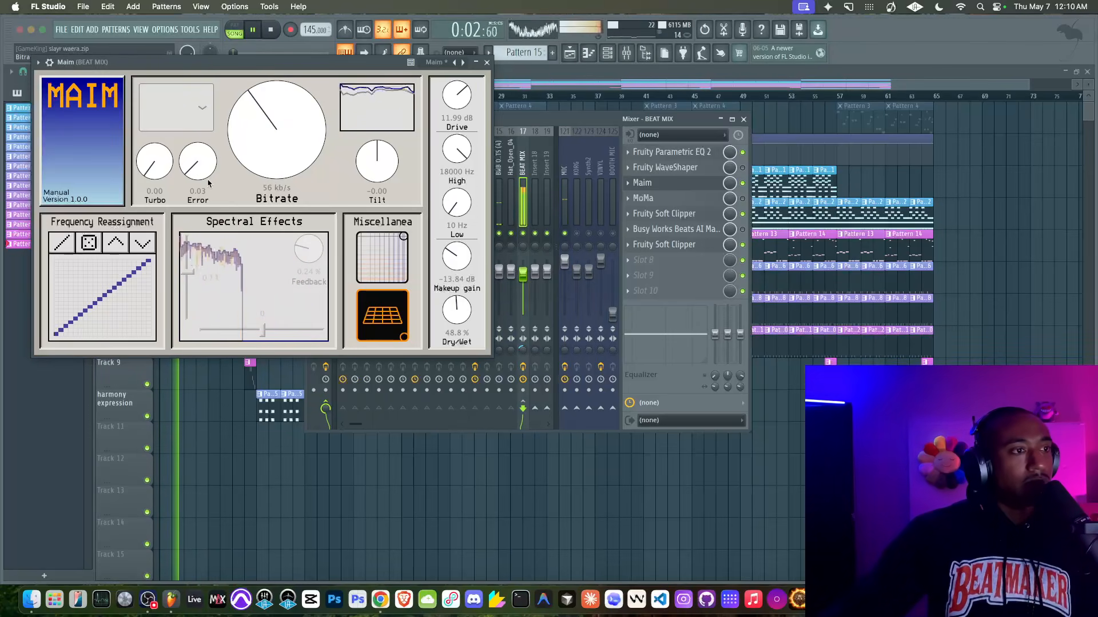
pyautogui.moveTo(160, 159)
pyautogui.mouseDown()
pyautogui.moveTo(164, 134)
pyautogui.moveTo(163, 169)
pyautogui.mouseUp()
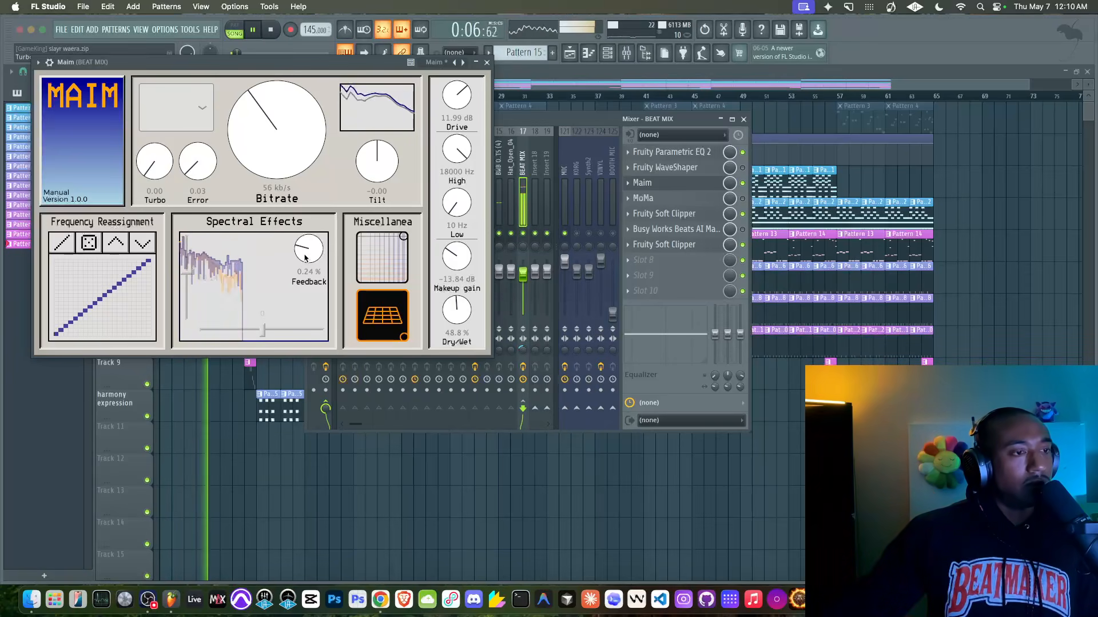
pyautogui.press('space')
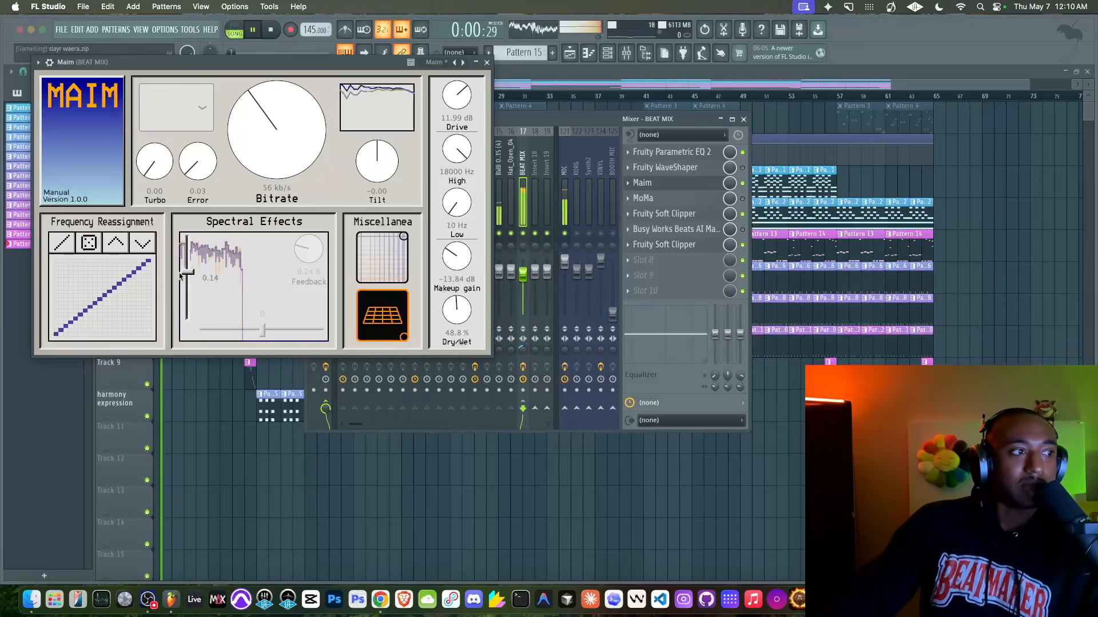
# - Set Maim's horizontal spectral slider to 16, feedback to about 0.18% and dry/wet to 10.8%
pyautogui.press('space')
pyautogui.moveTo(272, 331); pyautogui.dragTo(274, 331)
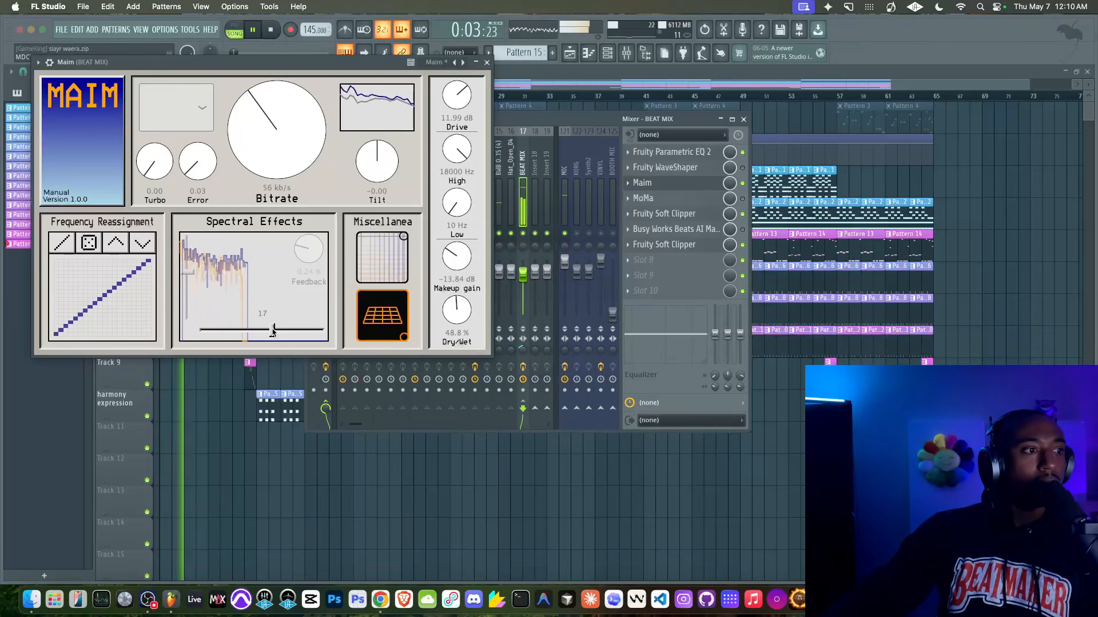
pyautogui.moveTo(307, 251); pyautogui.dragTo(307, 260)
pyautogui.moveTo(457, 305); pyautogui.dragTo(449, 359)
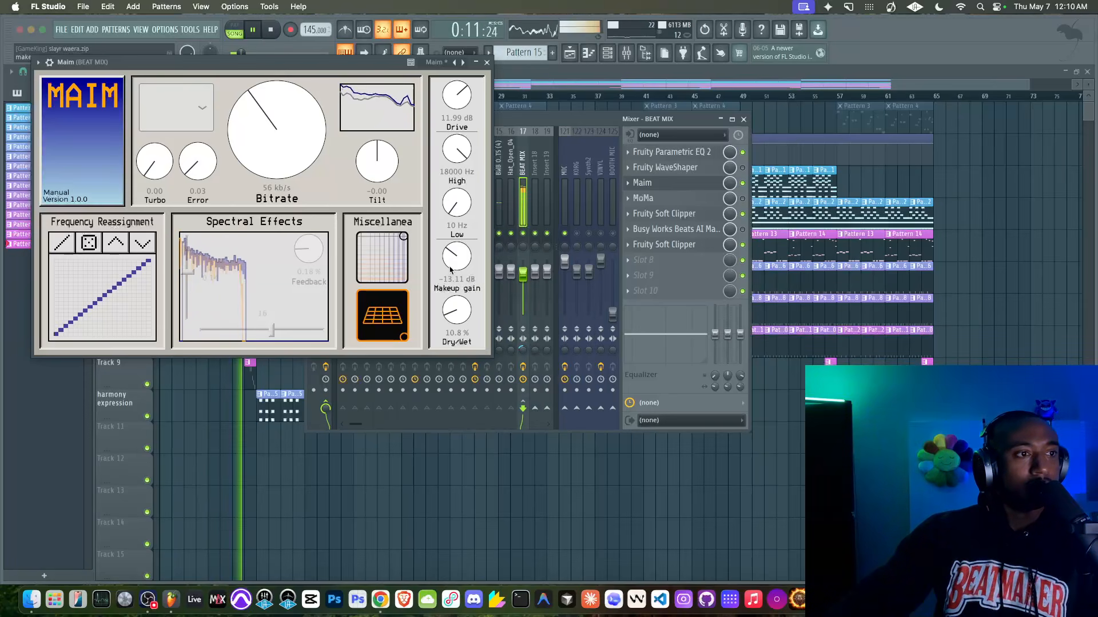
# - Compare the beat in playback, and bypass Fruity Parametric EQ 2, Maim and the last Fruity Soft Clipper on BEAT MIX
pyautogui.press('space')
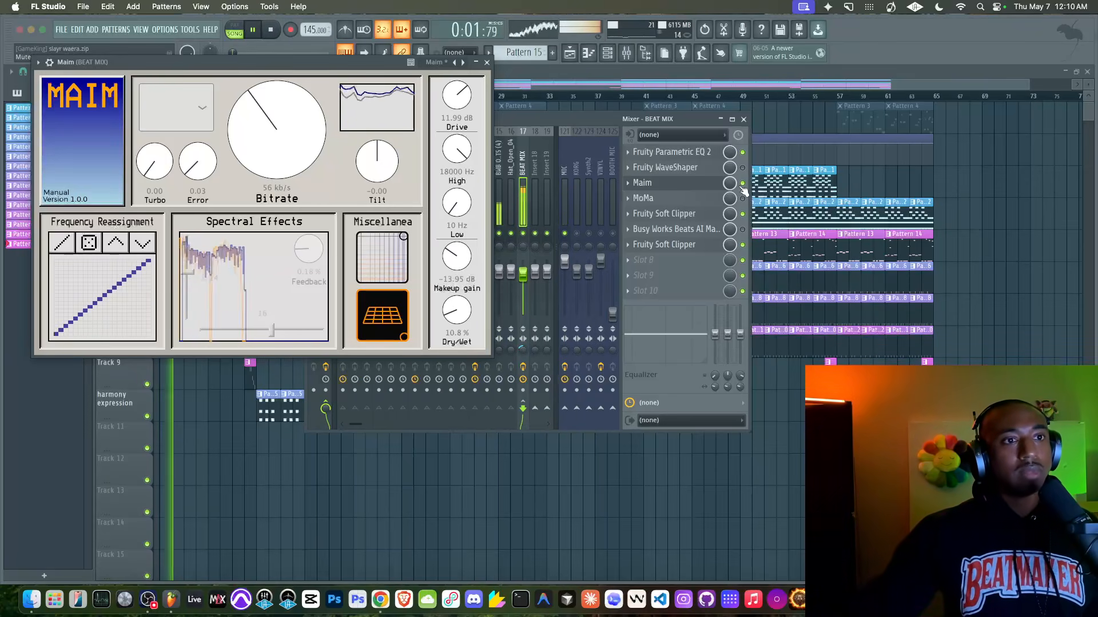
pyautogui.press('space')
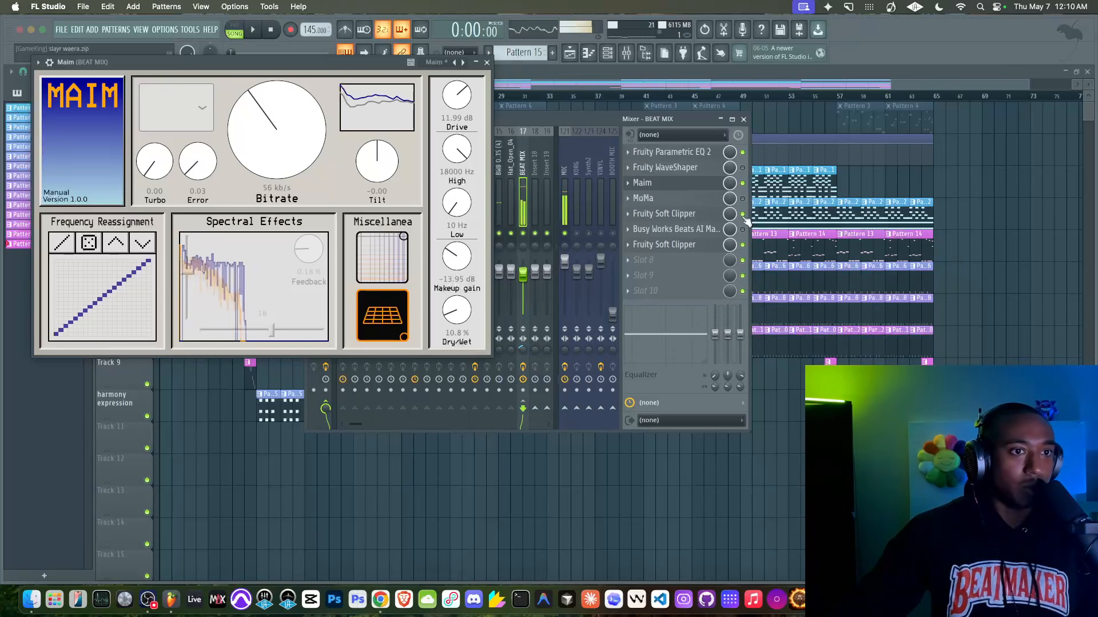
pyautogui.press('space')
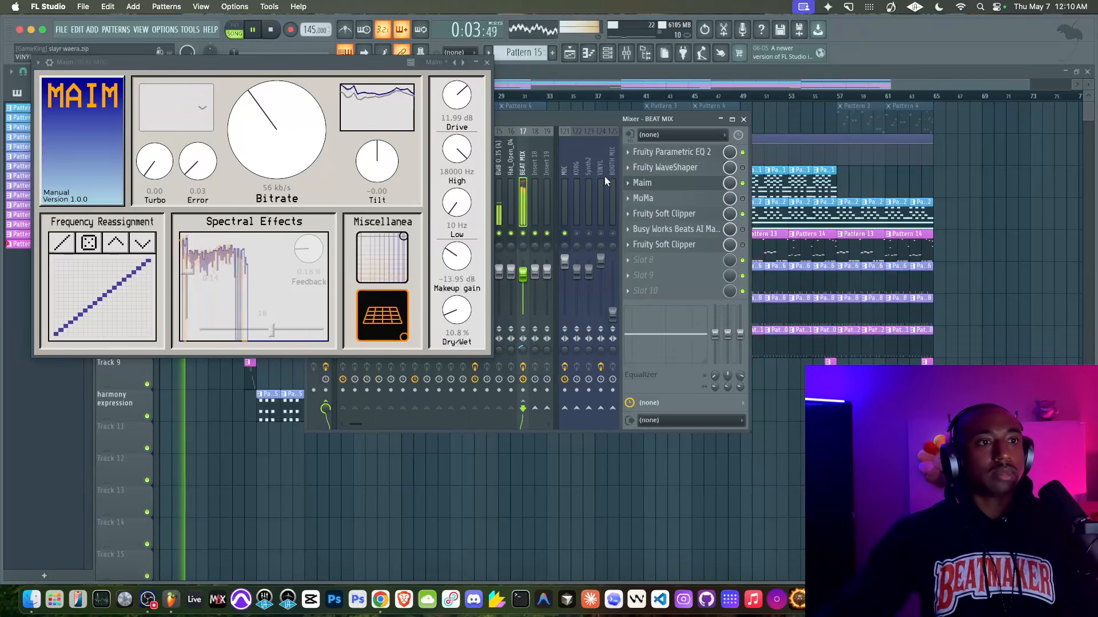
pyautogui.click(743, 153)
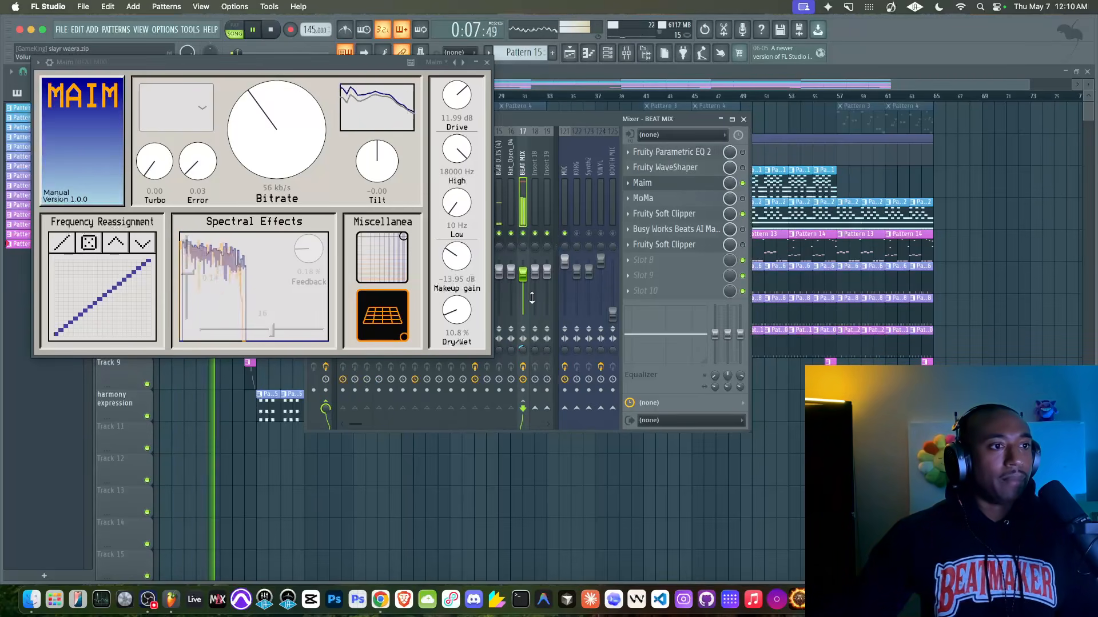
pyautogui.press('space')
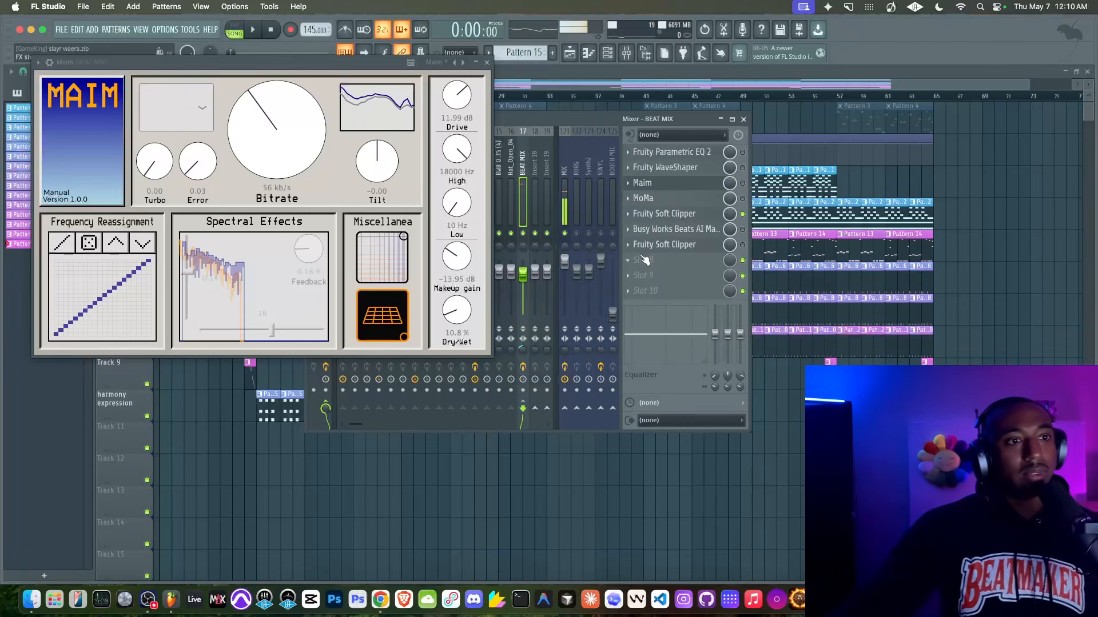
# - Load Dist COLDFIRE, Dist OPAMP-21 and Dist TUBE-CULTURE before BEAT MIX's first Fruity Soft Clipper, and open Dist COLDFIRE
pyautogui.click(638, 264)
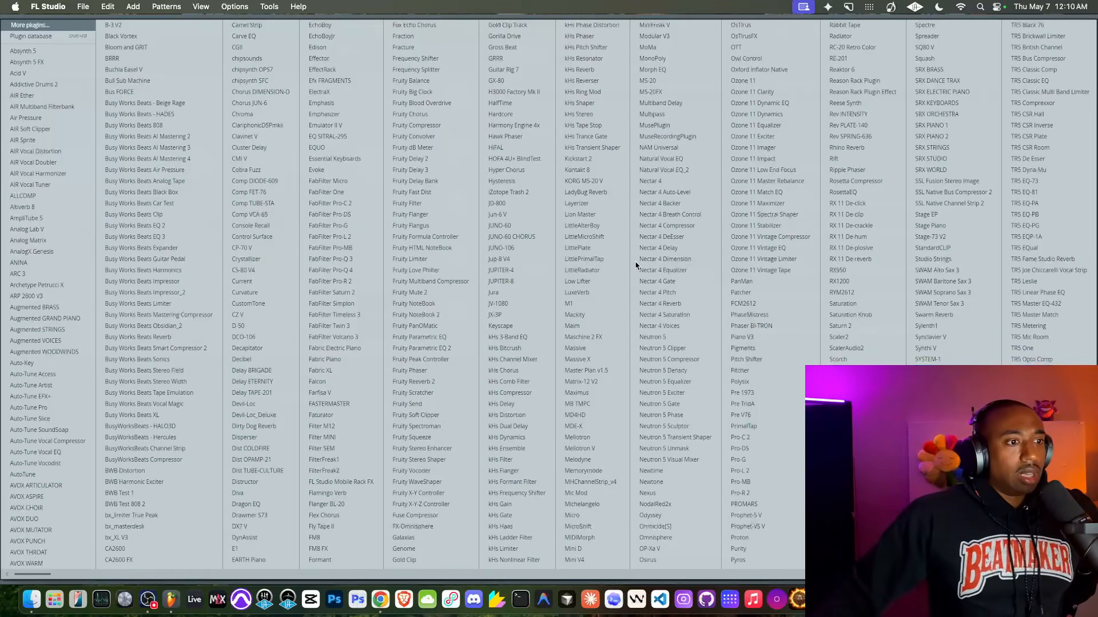
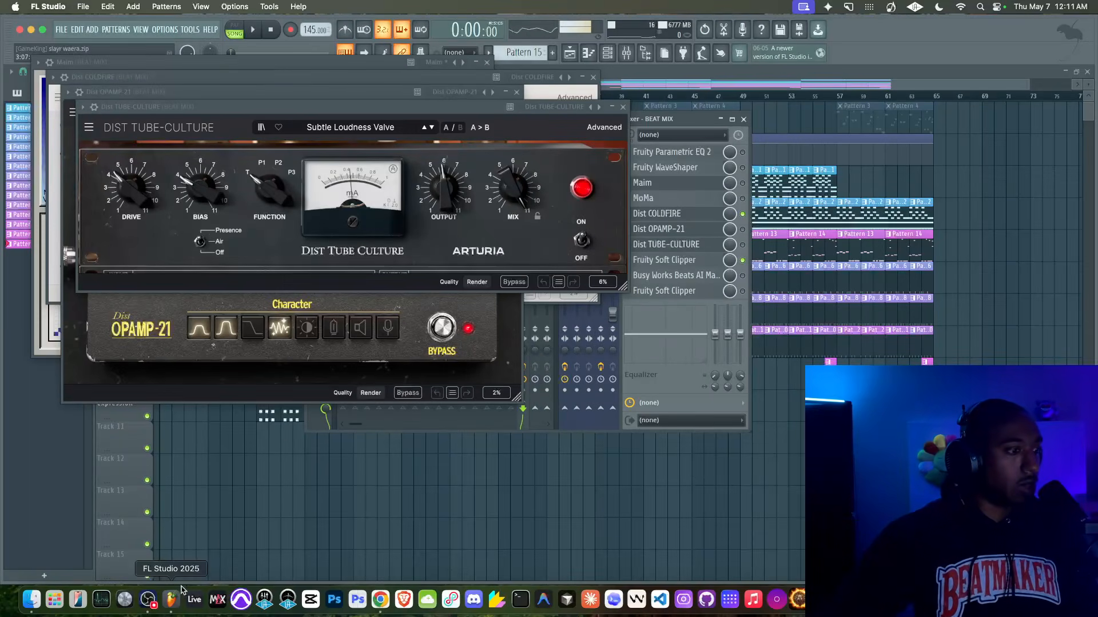
pyautogui.click(148, 599)
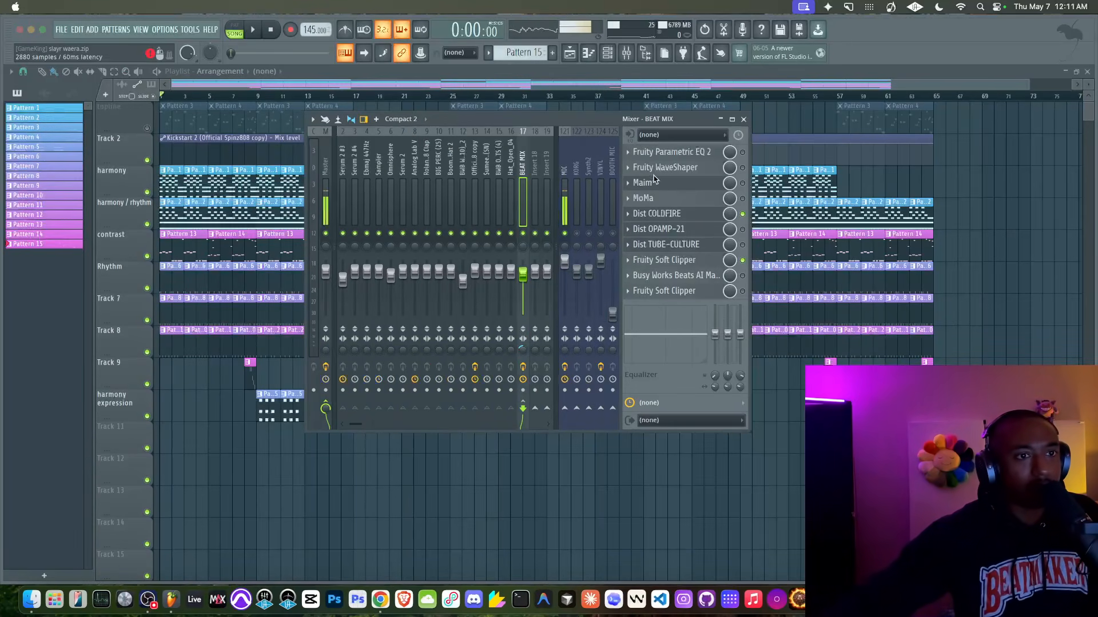
pyautogui.click(686, 211)
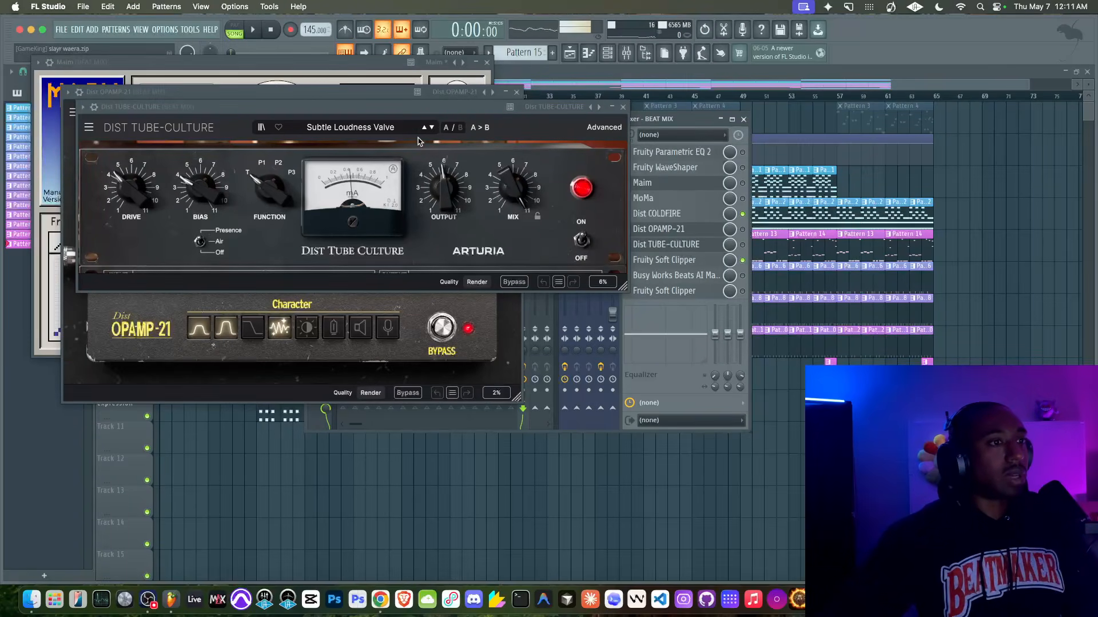
pyautogui.click(706, 214)
pyautogui.click(706, 214)
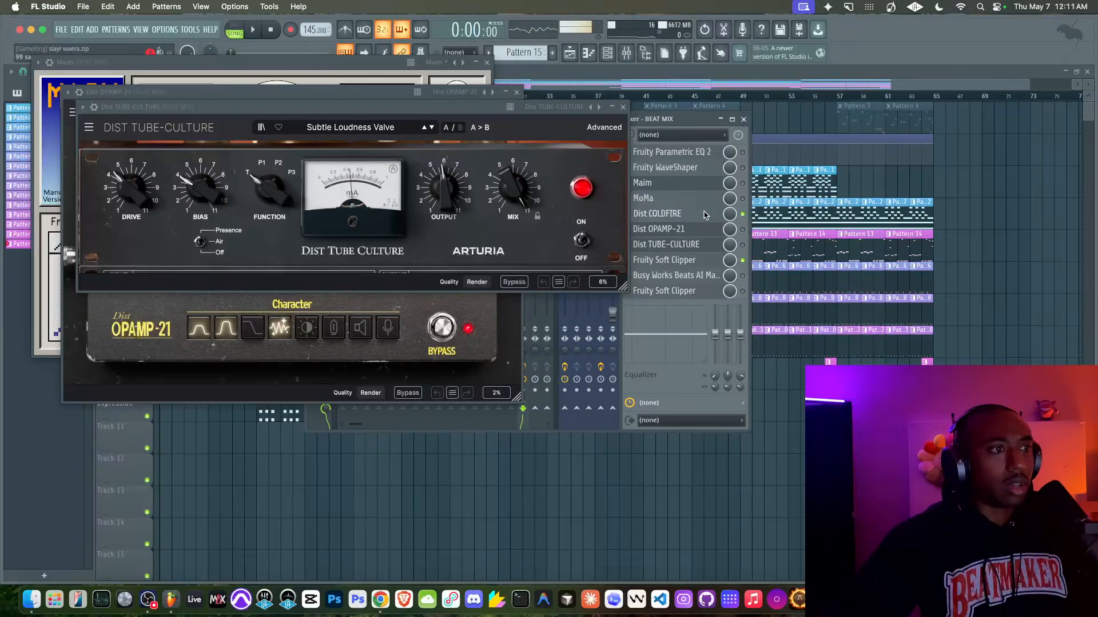
pyautogui.click(706, 215)
# - Bring Dist COLDFIRE's window clear of the others, adjust its master dry/wet, and load the Guitar Parallel Fuzz preset
pyautogui.moveTo(539, 77); pyautogui.dragTo(523, 144)
pyautogui.moveTo(380, 219); pyautogui.dragTo(380, 266)
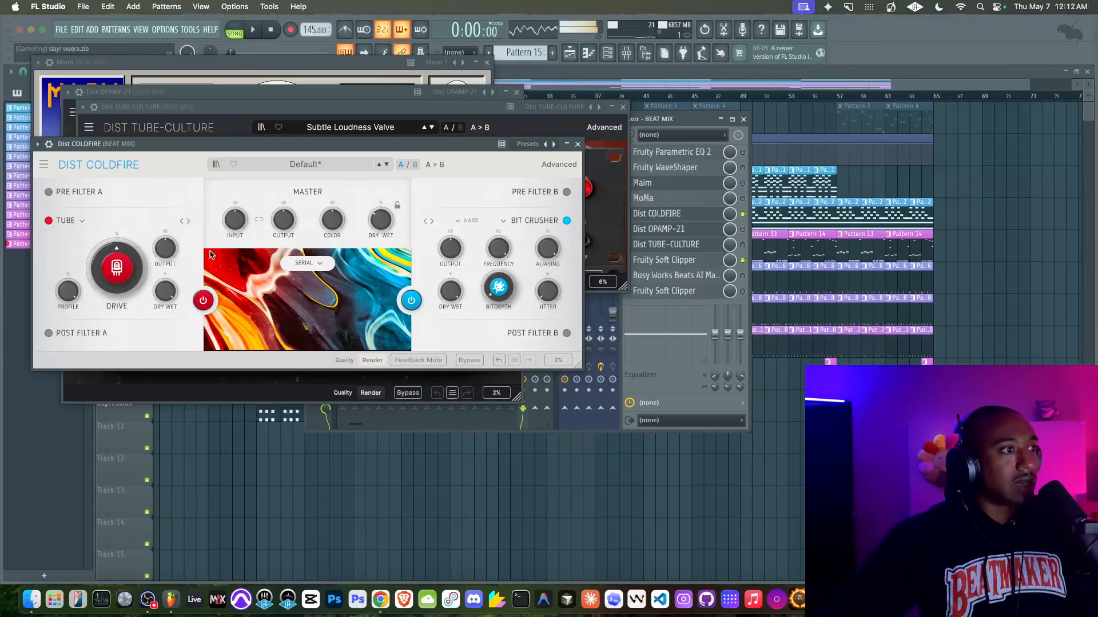
pyautogui.click(387, 164)
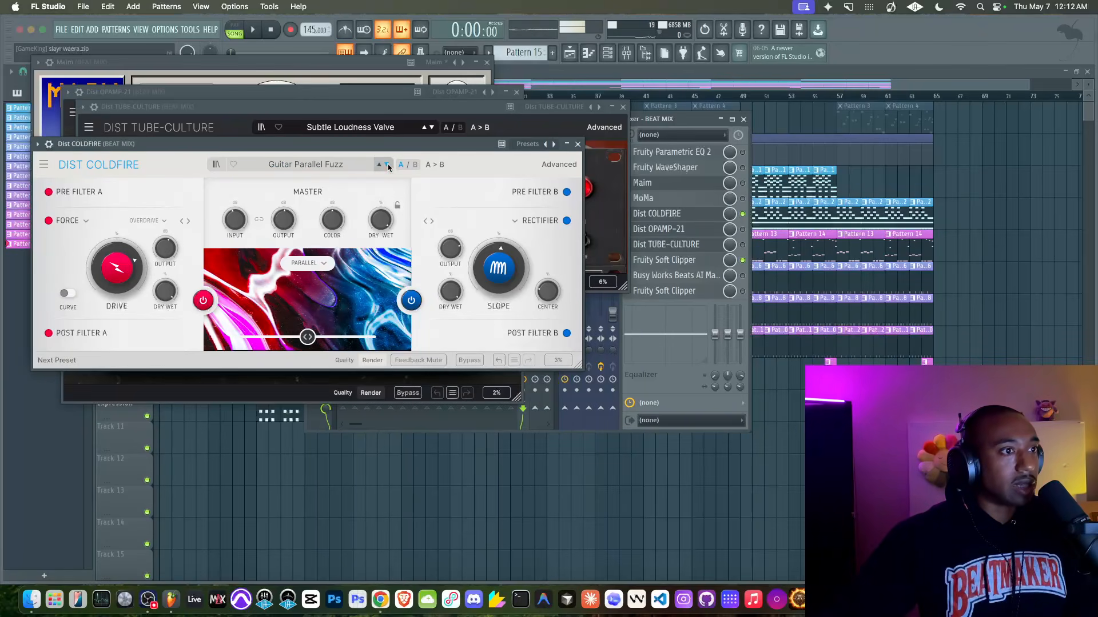
# - Lower Dist COLDFIRE's master dry/wet on the Guitar Parallel Fuzz preset and check the beat in playback
pyautogui.moveTo(381, 219)
pyautogui.mouseDown()
pyautogui.moveTo(380, 259)
pyautogui.moveTo(381, 232)
pyautogui.mouseUp()
pyautogui.press('space')
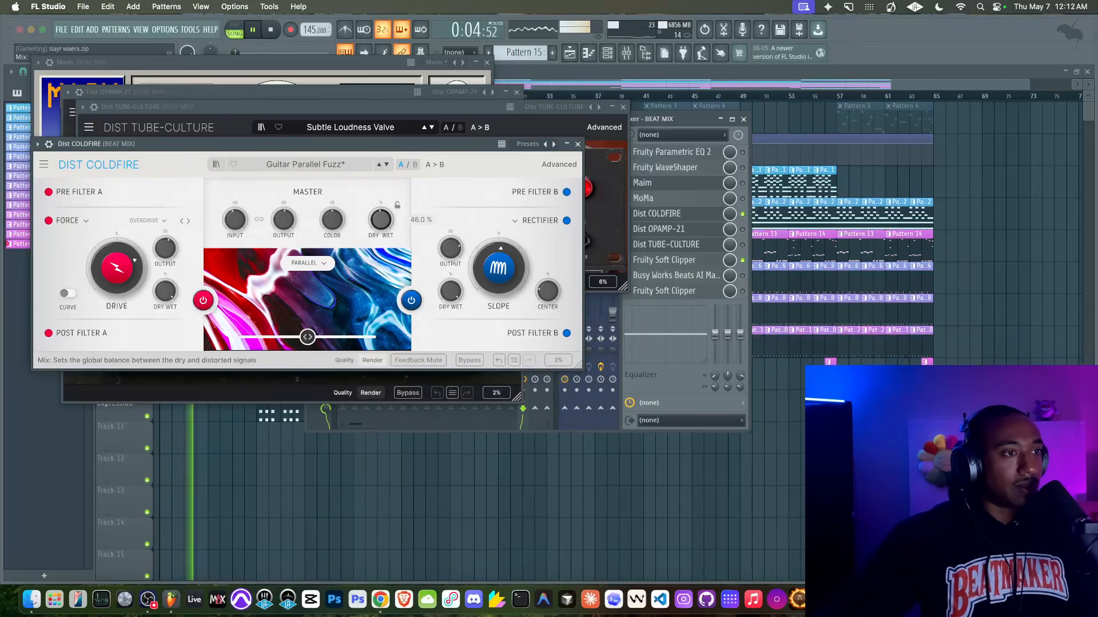
pyautogui.press('space')
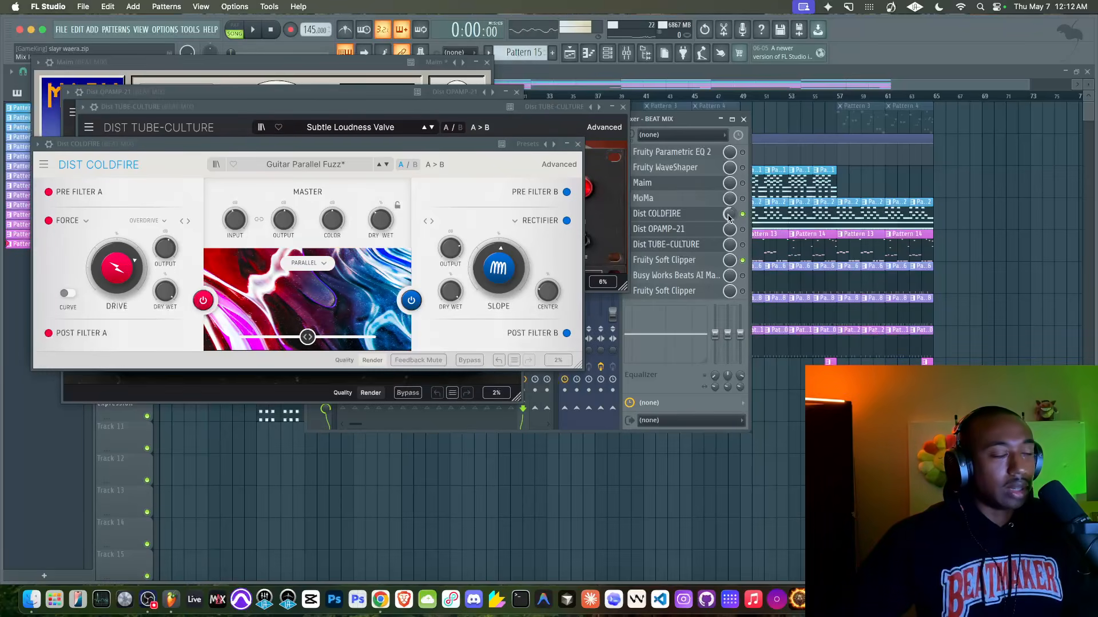
# - Advance Dist COLDFIRE's presets through Bass Dirtifier and Vocal Enhancer to Retro Pulse, auditioning them in playback
pyautogui.click(386, 165)
pyautogui.press('space')
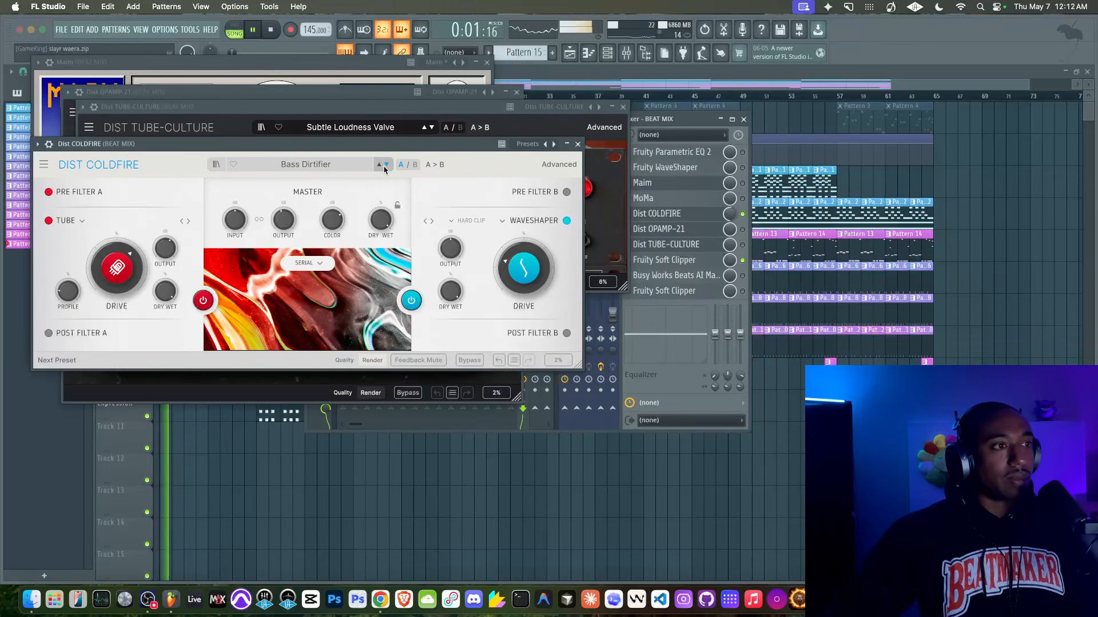
pyautogui.click(385, 166)
pyautogui.click(385, 165)
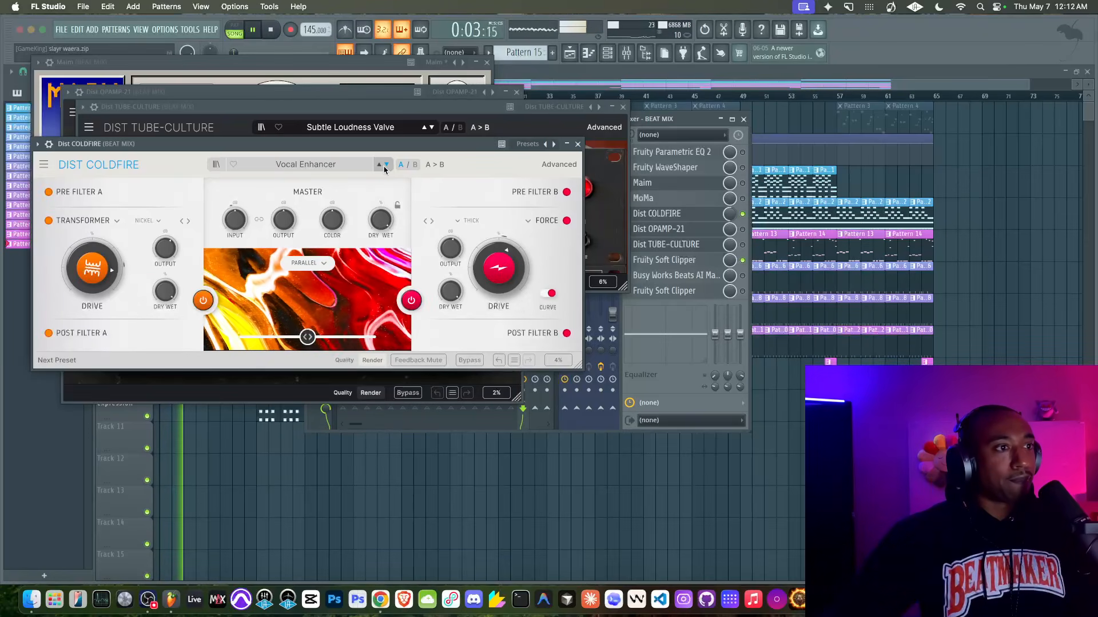
pyautogui.click(386, 165)
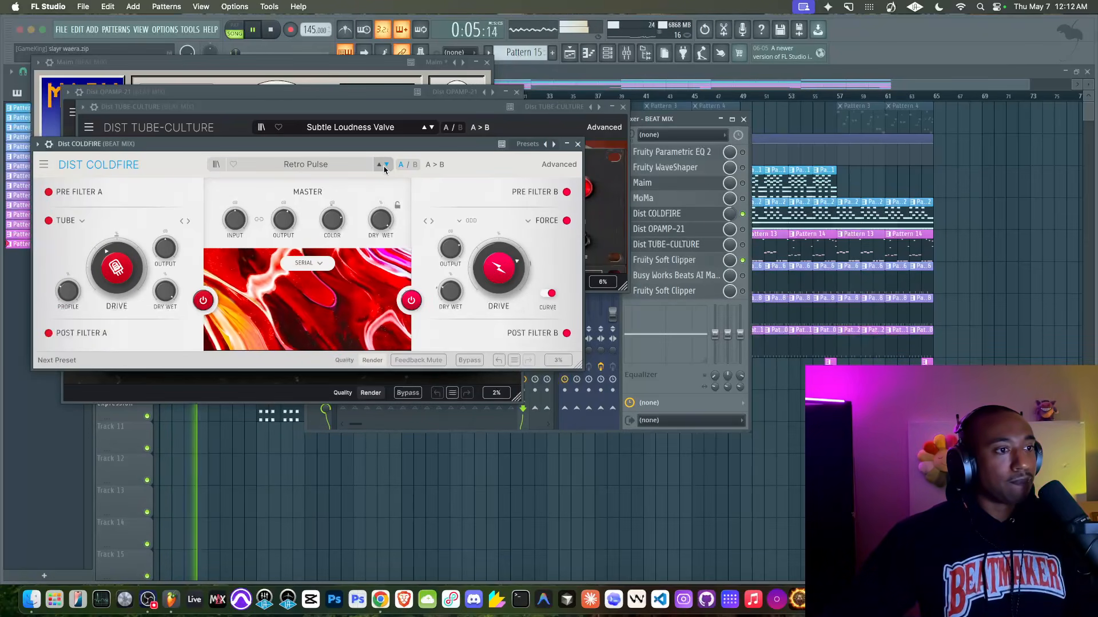
pyautogui.press('space')
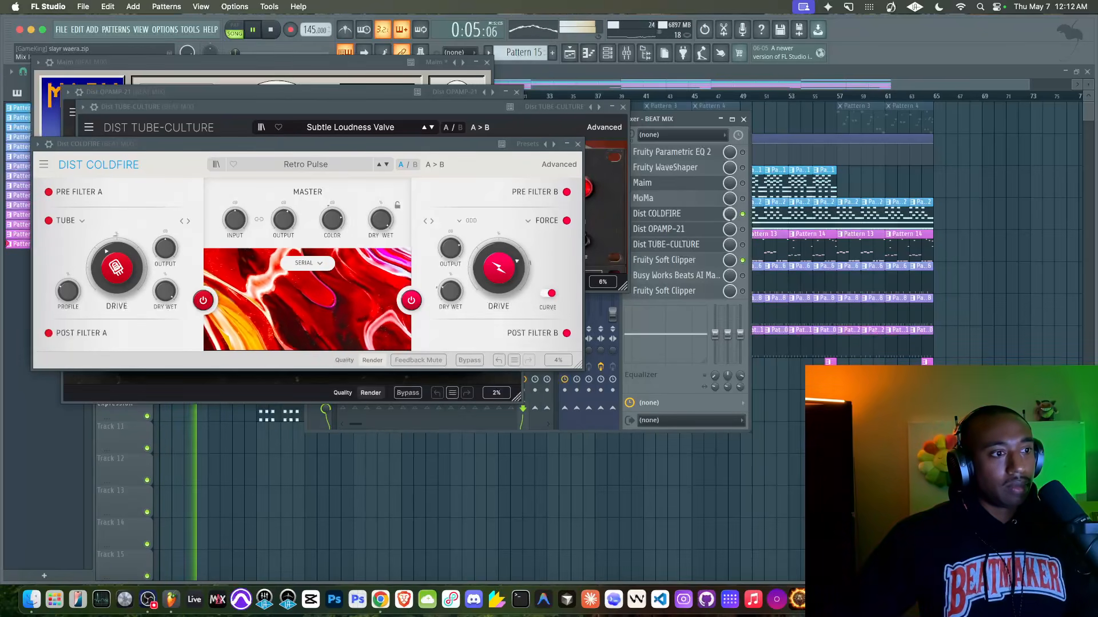
pyautogui.press('space')
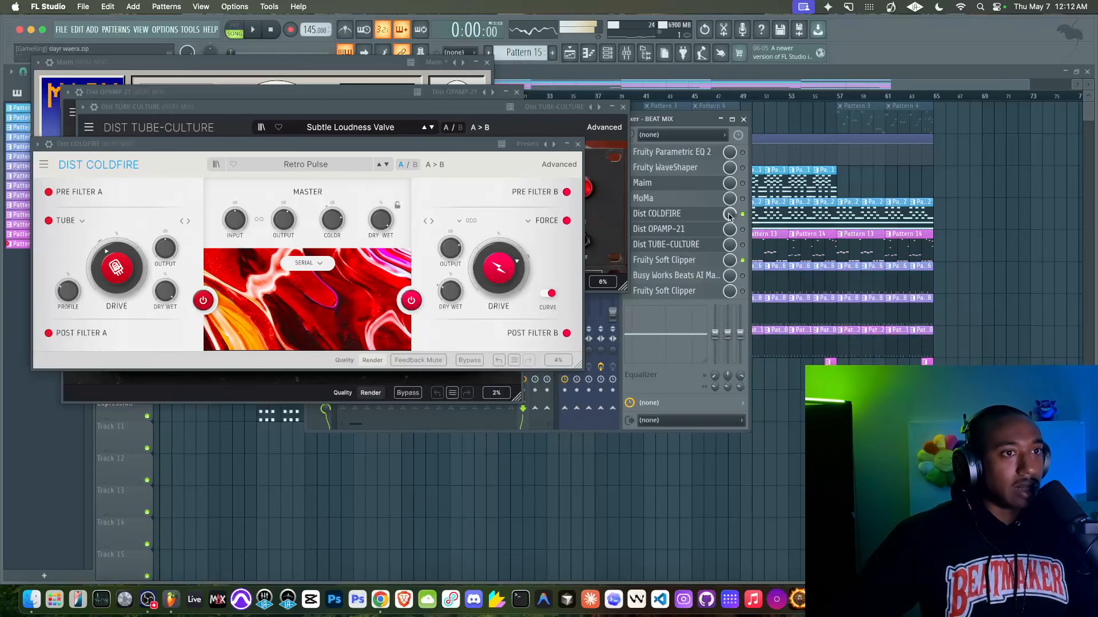
# - Close Dist TUBE-CULTURE's window, move the mixer clear of the plugin windows, and replay the beat
pyautogui.click(622, 107)
pyautogui.moveTo(582, 123); pyautogui.dragTo(808, 128)
pyautogui.press('space')
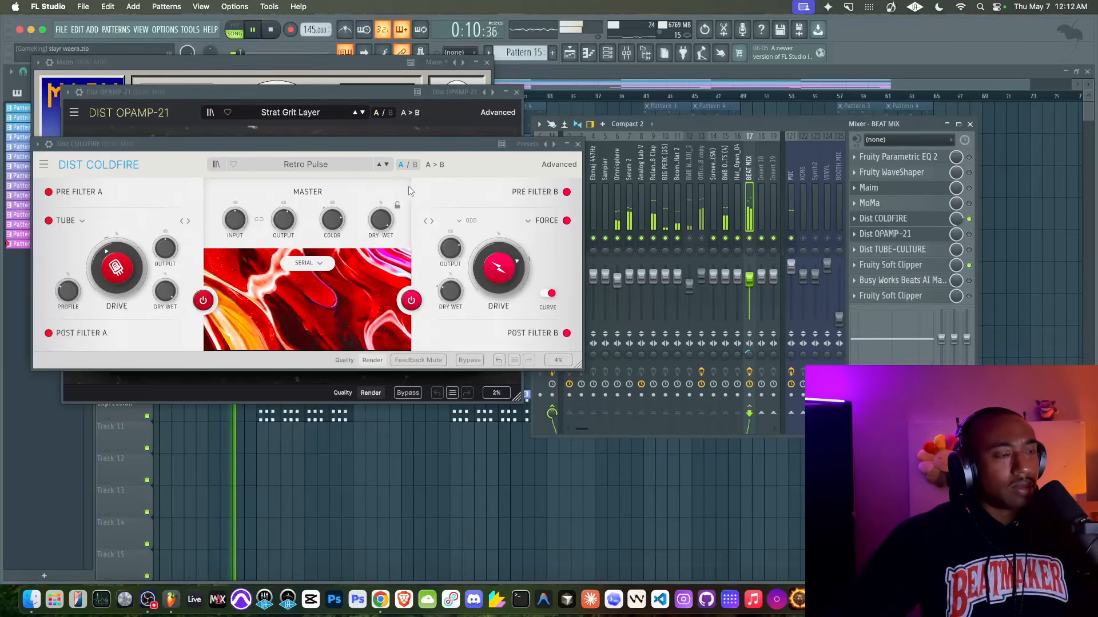
pyautogui.press('space')
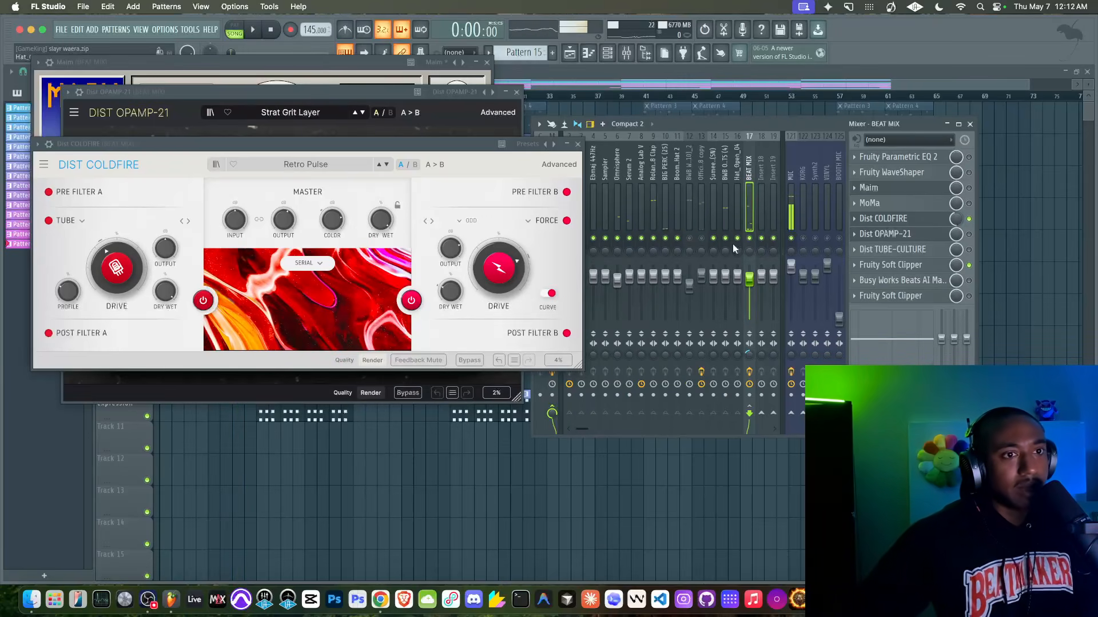
pyautogui.press('space')
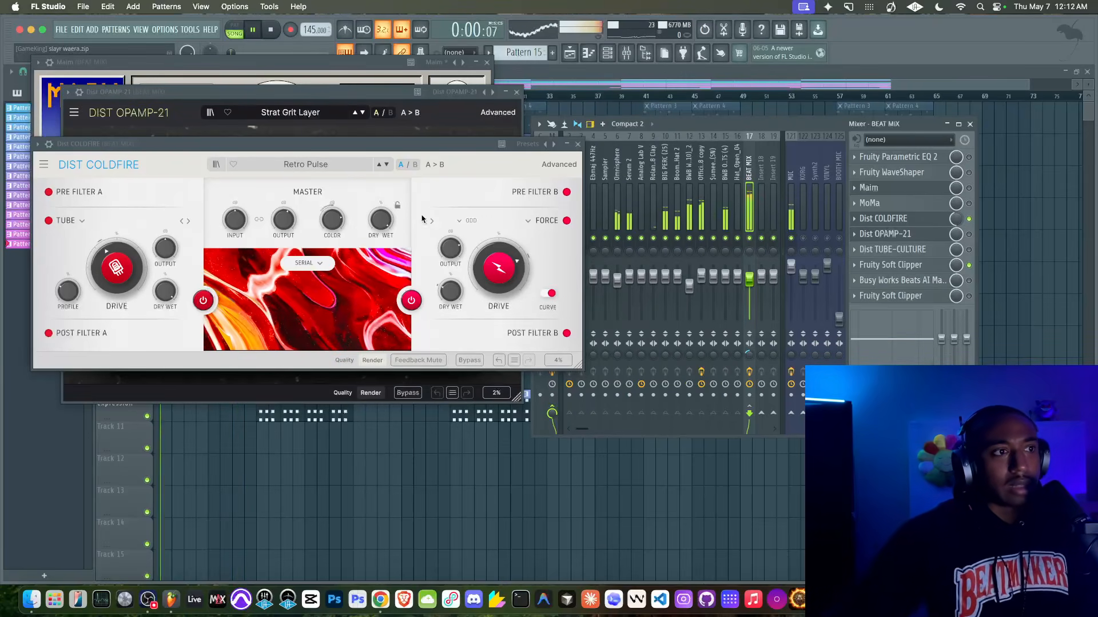
# - Advance Dist COLDFIRE from Master Enhancer to the Dual Band Bass Mojo preset and adjust its slot mix level on BEAT MIX in playback
pyautogui.click(387, 165)
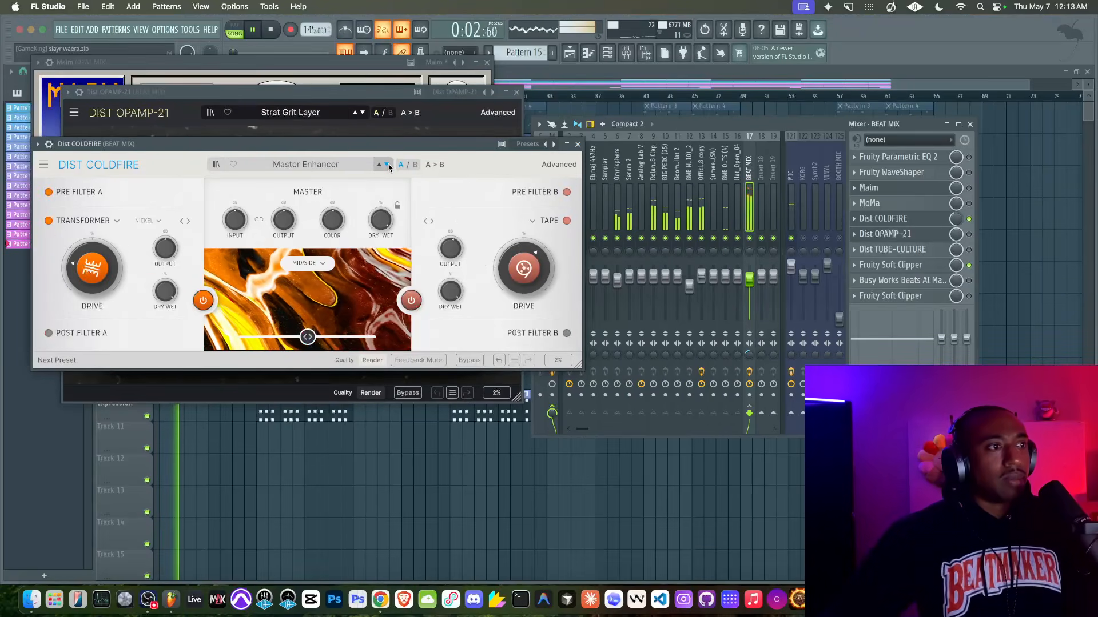
pyautogui.click(387, 165)
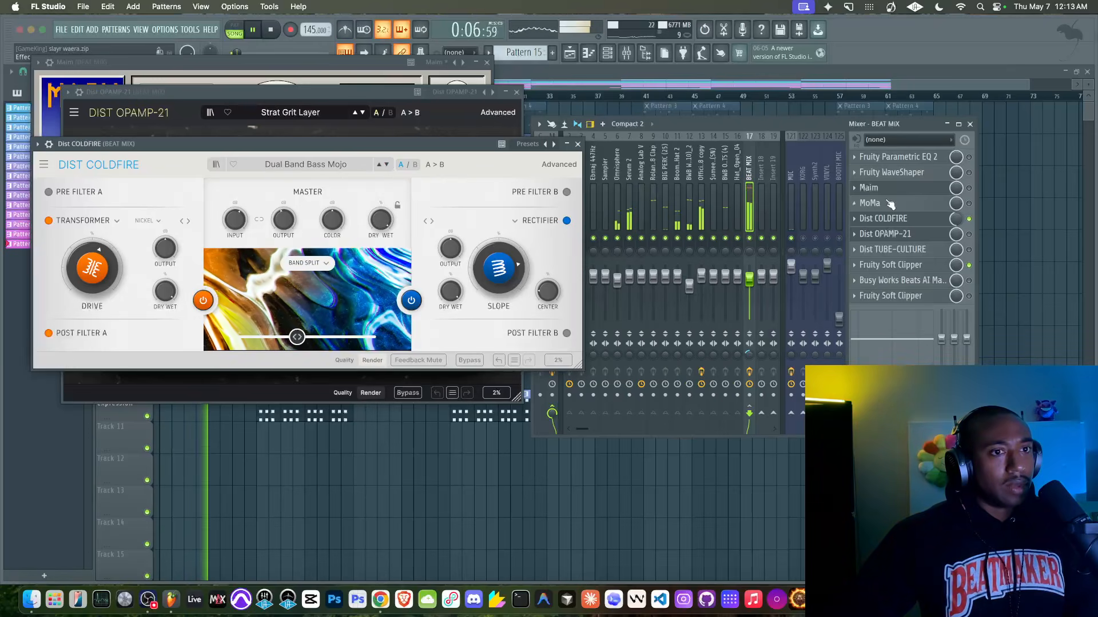
pyautogui.moveTo(956, 219); pyautogui.dragTo(956, 200)
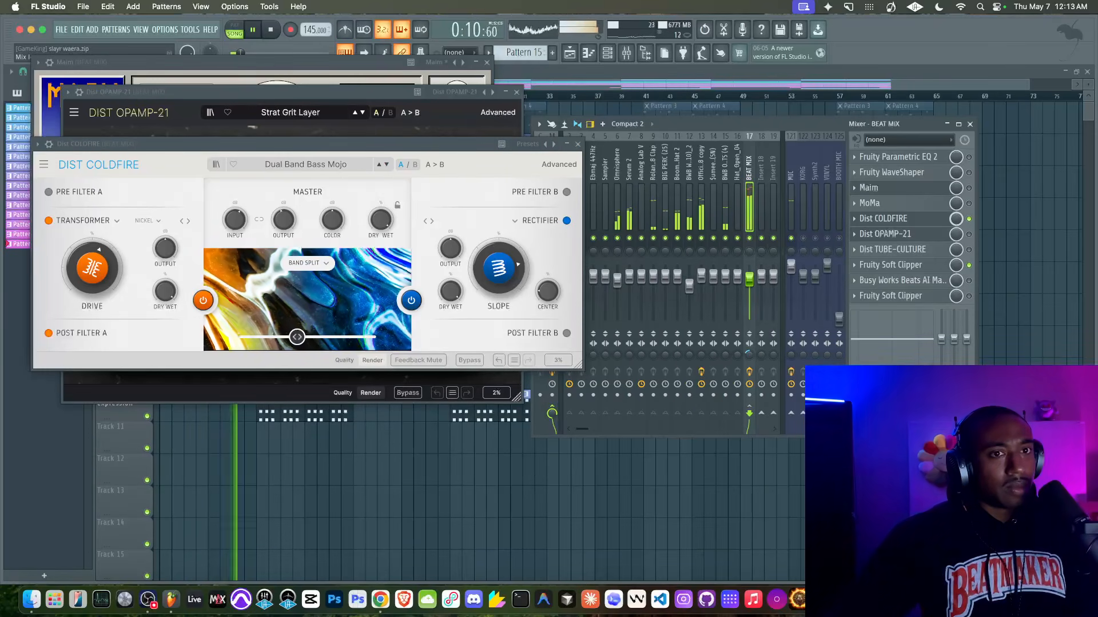
pyautogui.press('space')
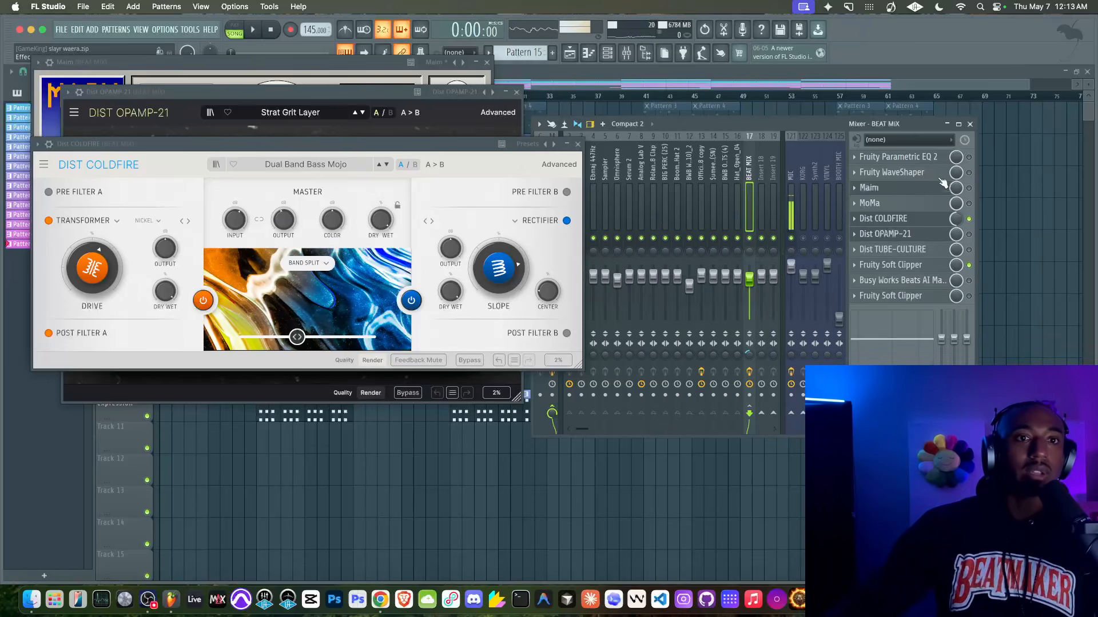
# - Bring Dist COLDFIRE's window back up and lower its slot mix level on BEAT MIX while the beat plays
pyautogui.click(932, 230)
pyautogui.click(913, 222)
pyautogui.press('space')
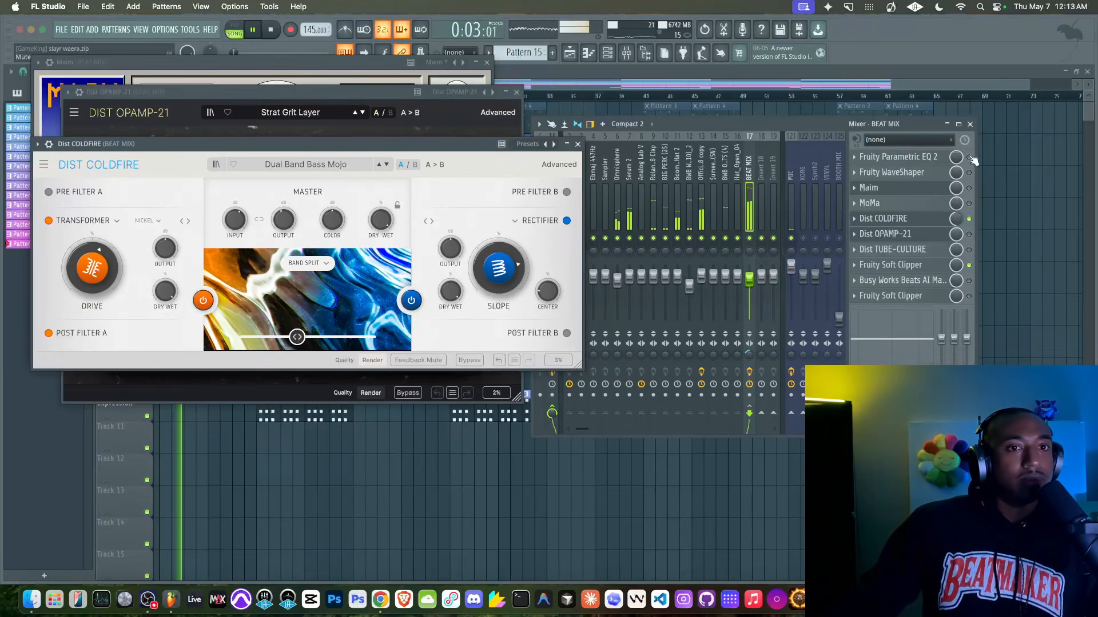
pyautogui.moveTo(959, 220); pyautogui.dragTo(958, 229)
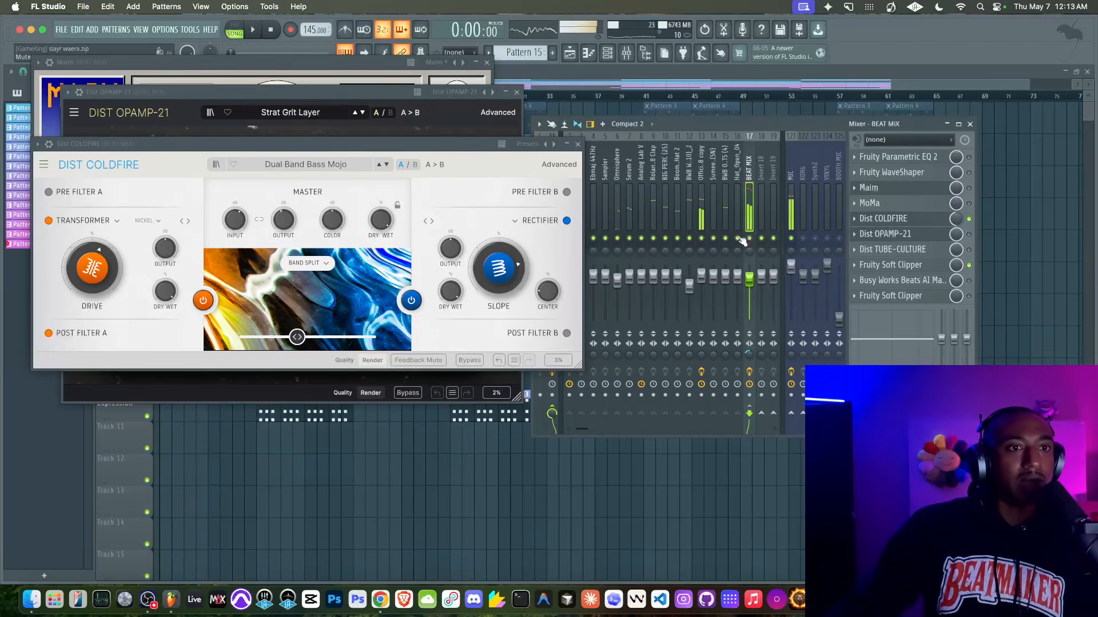
# - Advance Dist COLDFIRE's presets through The Destroyer, Warm Equalizer and Acid Synth to Lively Synths during playback
pyautogui.click(387, 165)
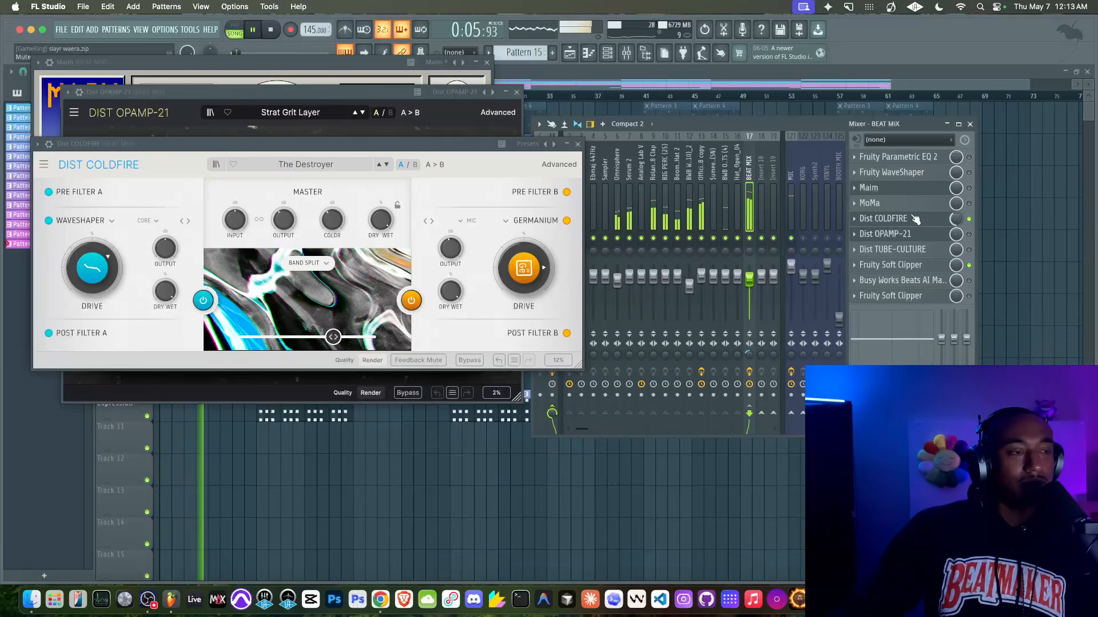
pyautogui.click(386, 166)
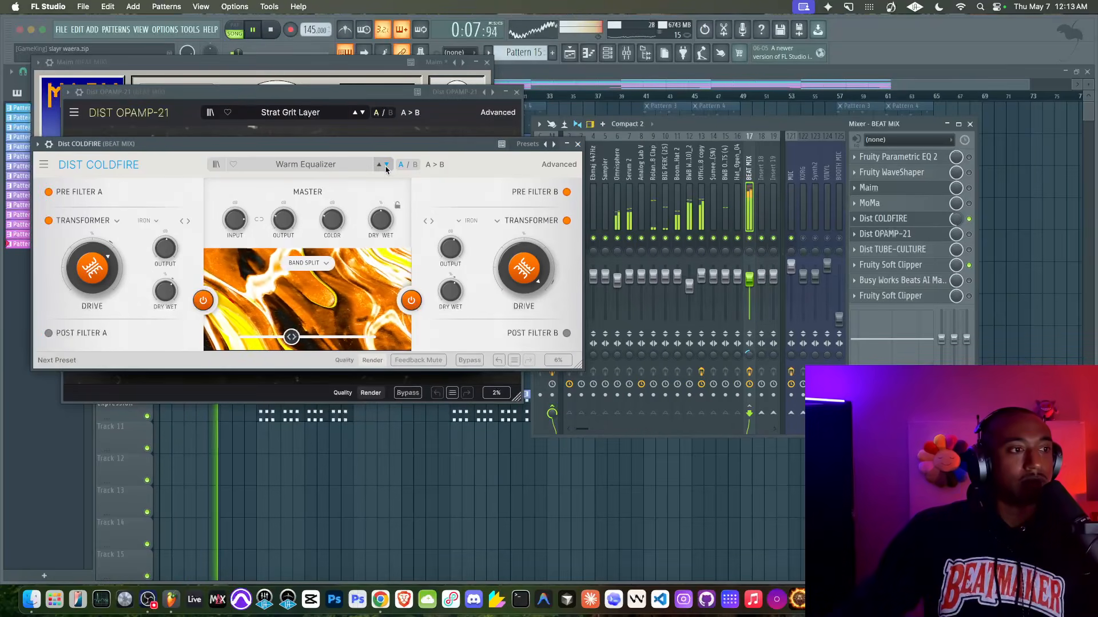
pyautogui.click(386, 165)
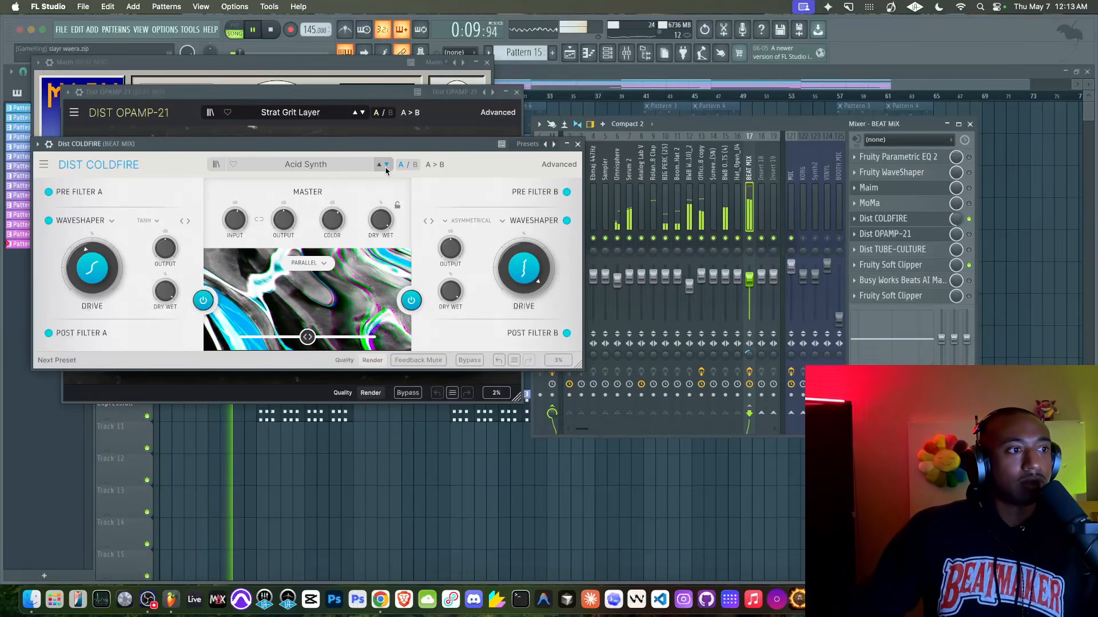
pyautogui.click(386, 165)
pyautogui.click(386, 166)
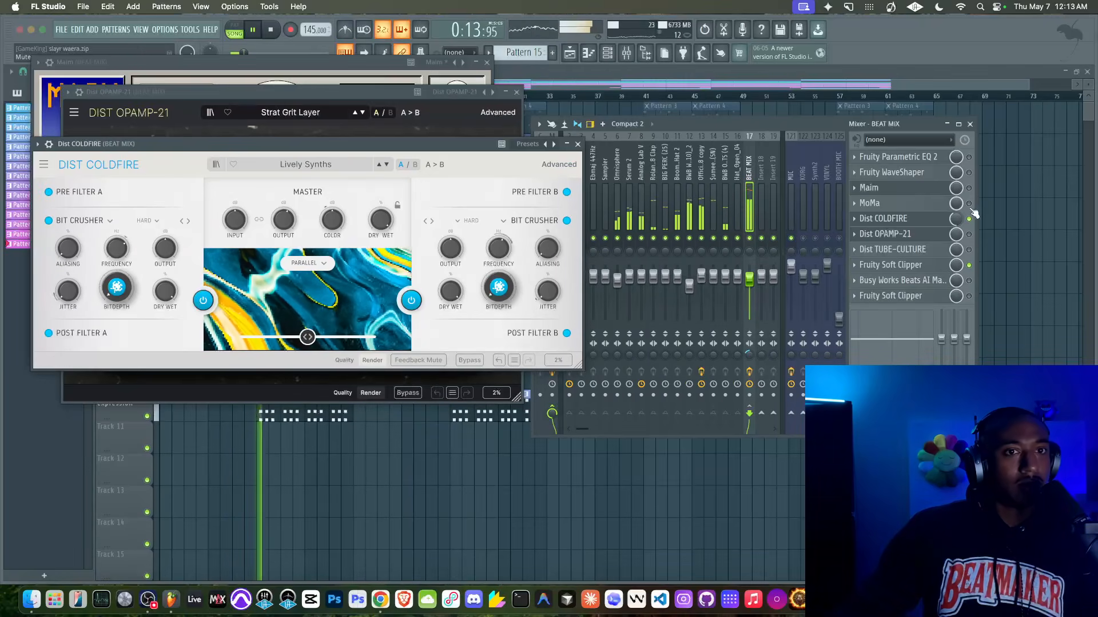
pyautogui.press('space')
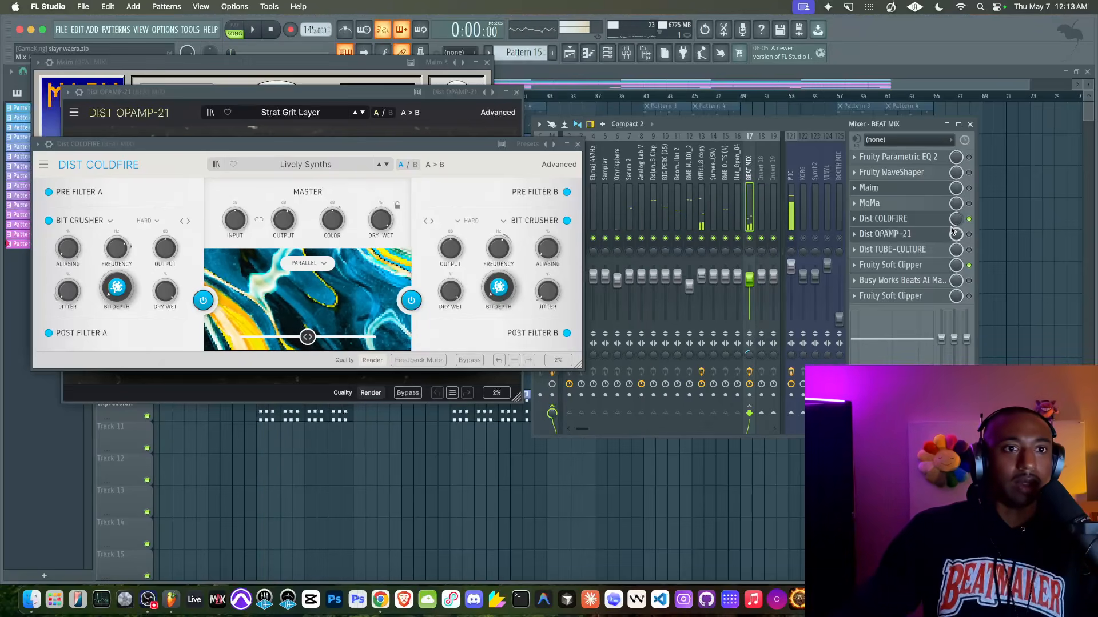
# - Listen to the beat with Dist COLDFIRE's Lively Synths preset, restarting playback to compare
pyautogui.press('space')
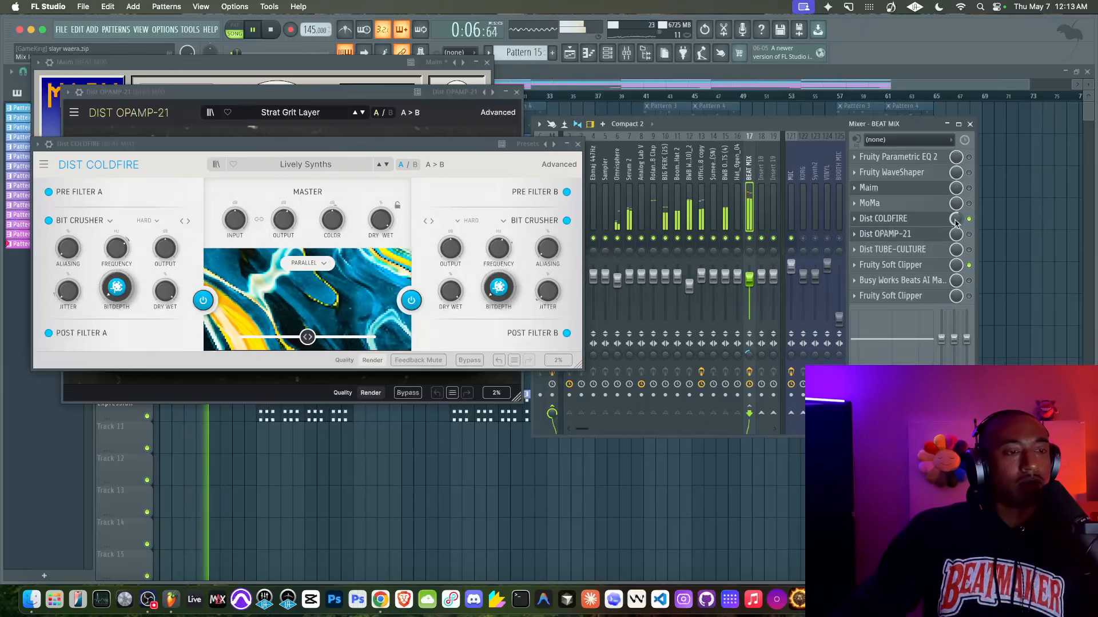
pyautogui.press('space')
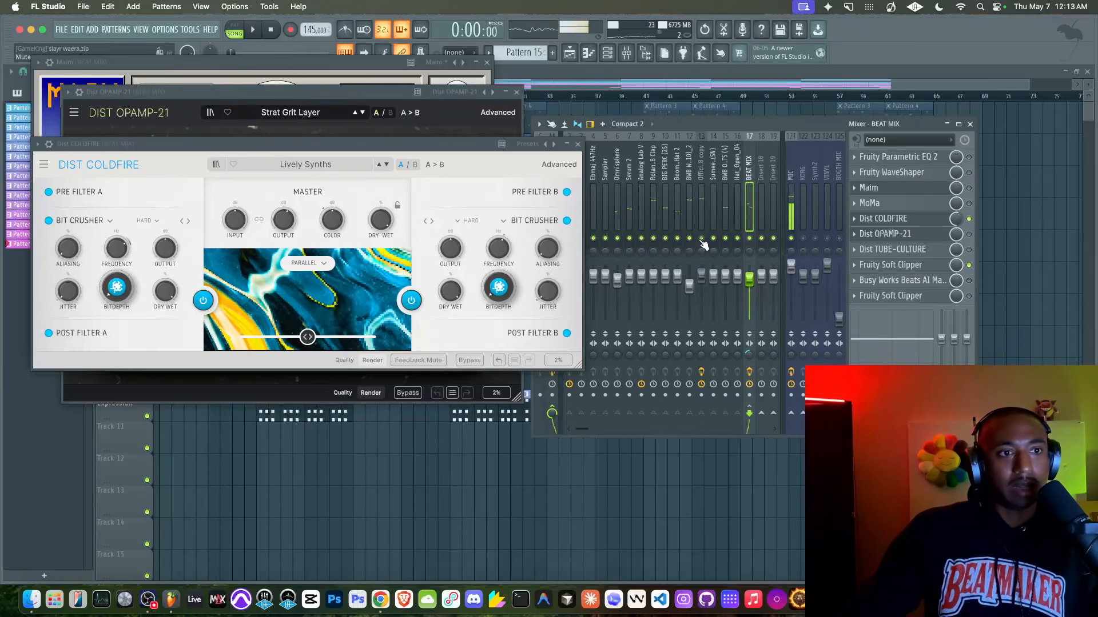
pyautogui.press('space')
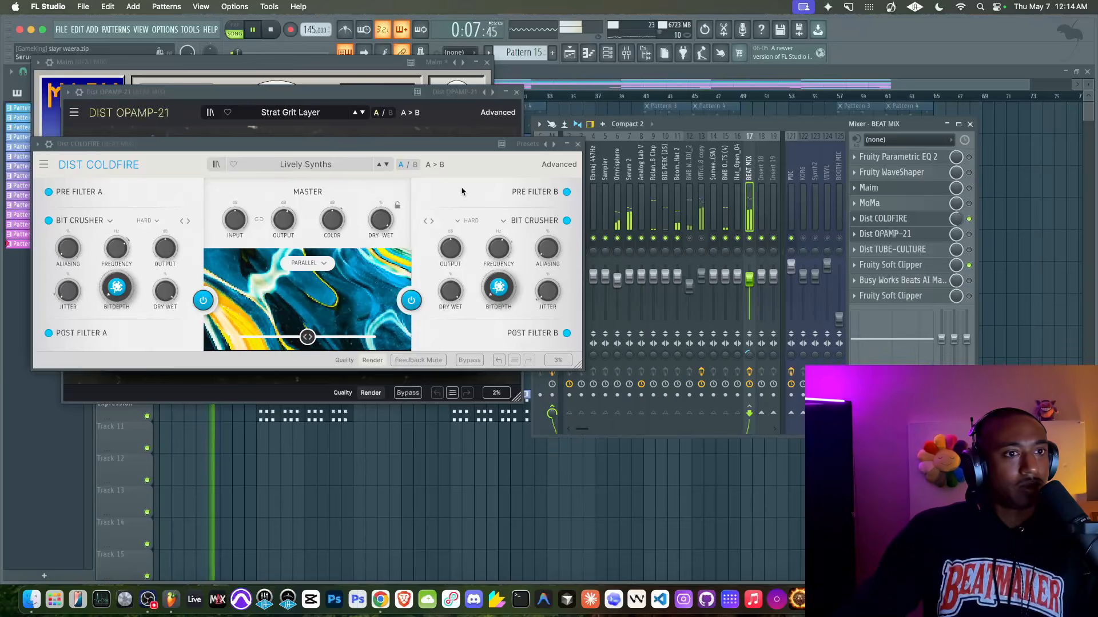
# - Close Dist COLDFIRE's window and route the Official Spinz808 copy and BWB kick mixer tracks to the Master only
pyautogui.click(702, 215)
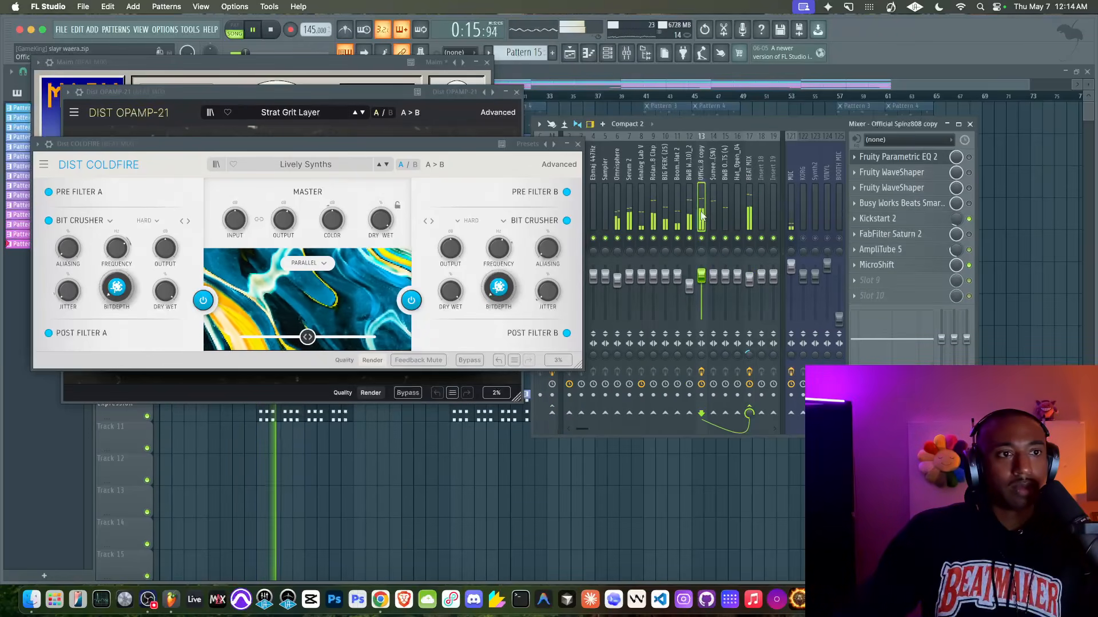
pyautogui.click(578, 144)
pyautogui.click(702, 194)
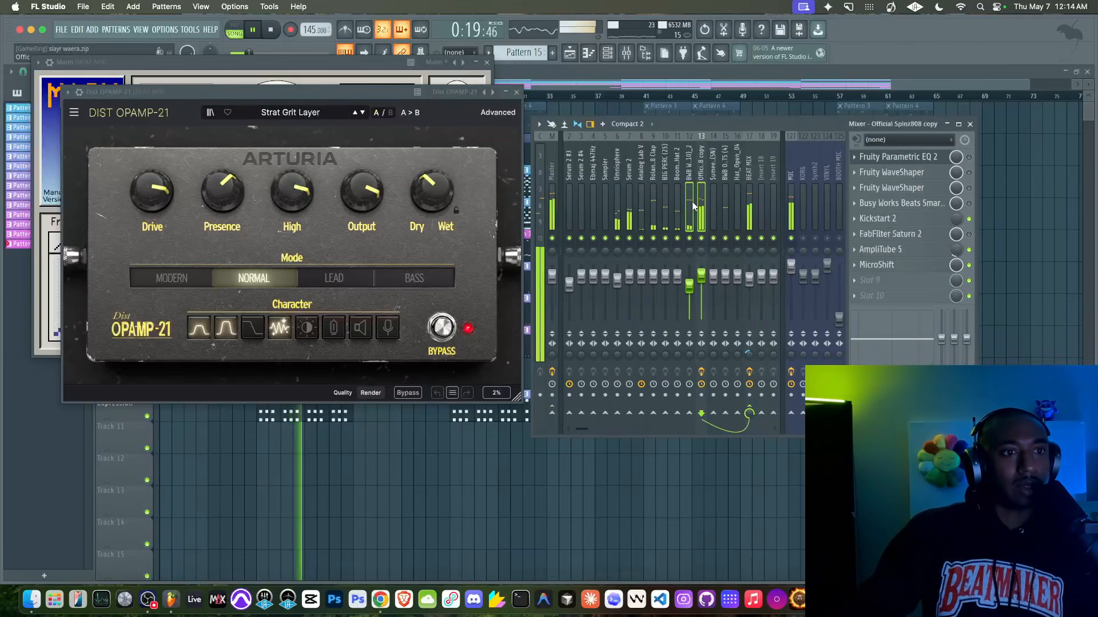
pyautogui.rightClick(553, 414)
pyautogui.click(582, 435)
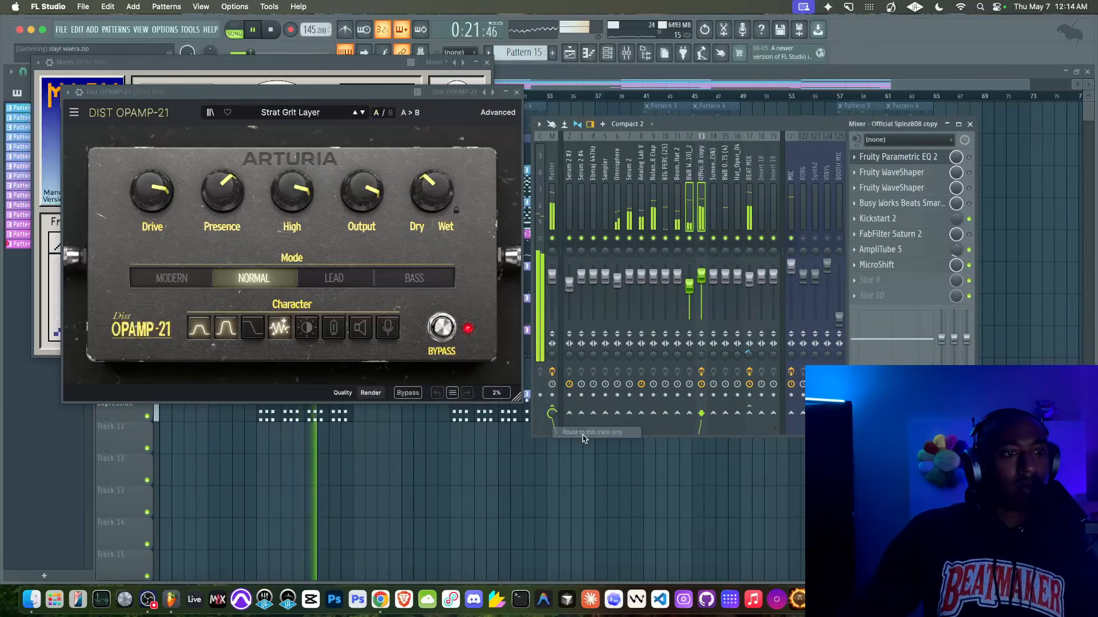
# - Check the routing of the kick, 808 and neighbouring Metro mixer tracks one by one
pyautogui.click(690, 189)
pyautogui.click(704, 185)
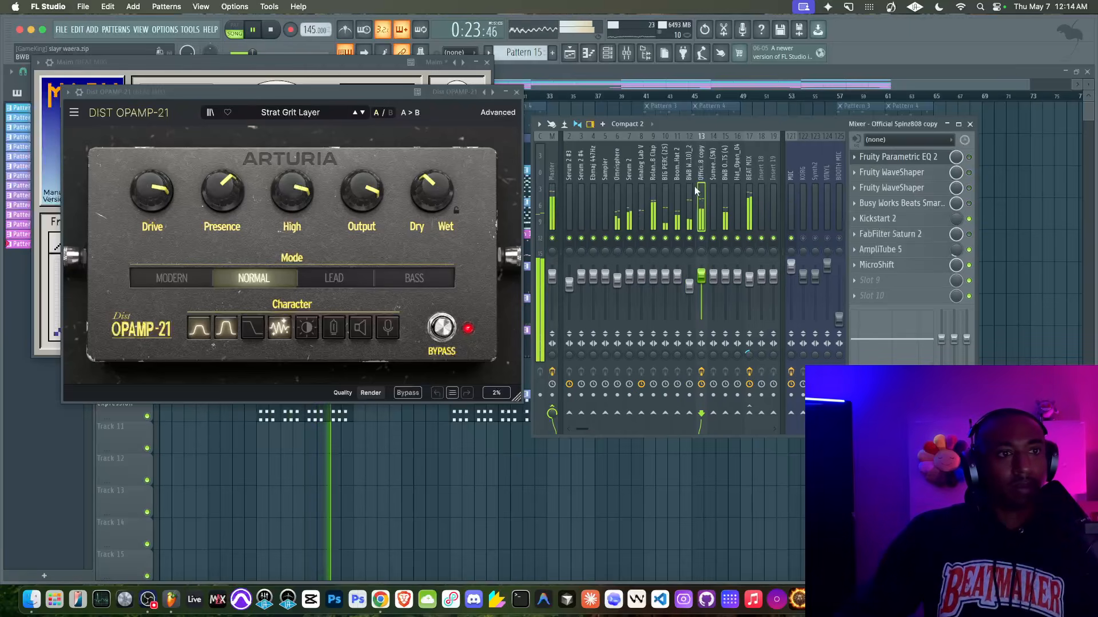
pyautogui.click(690, 195)
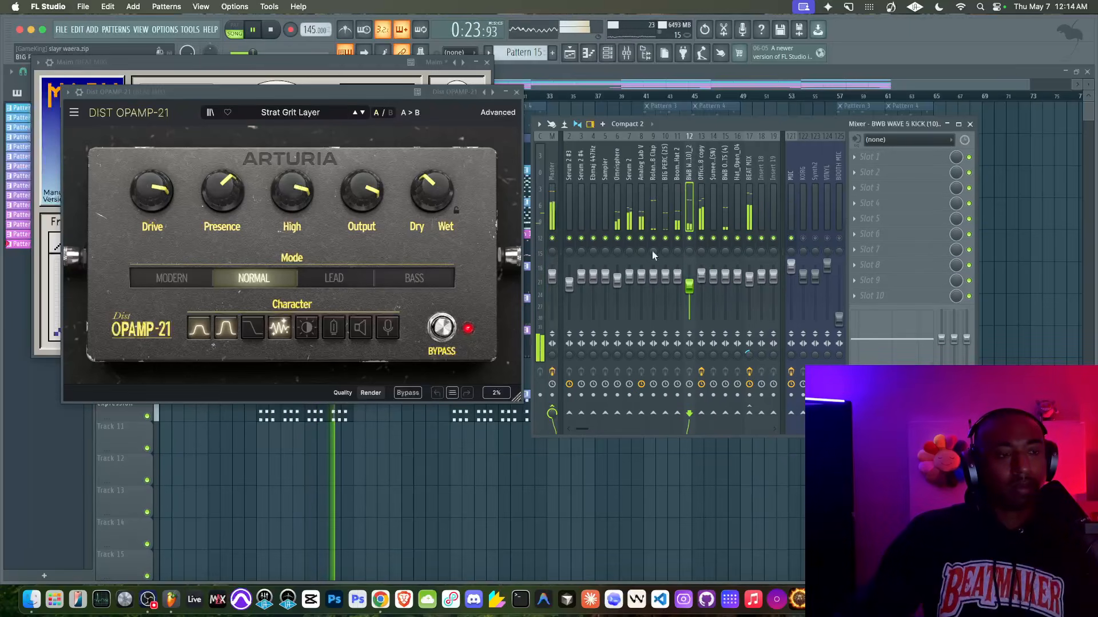
pyautogui.click(706, 210)
pyautogui.click(711, 215)
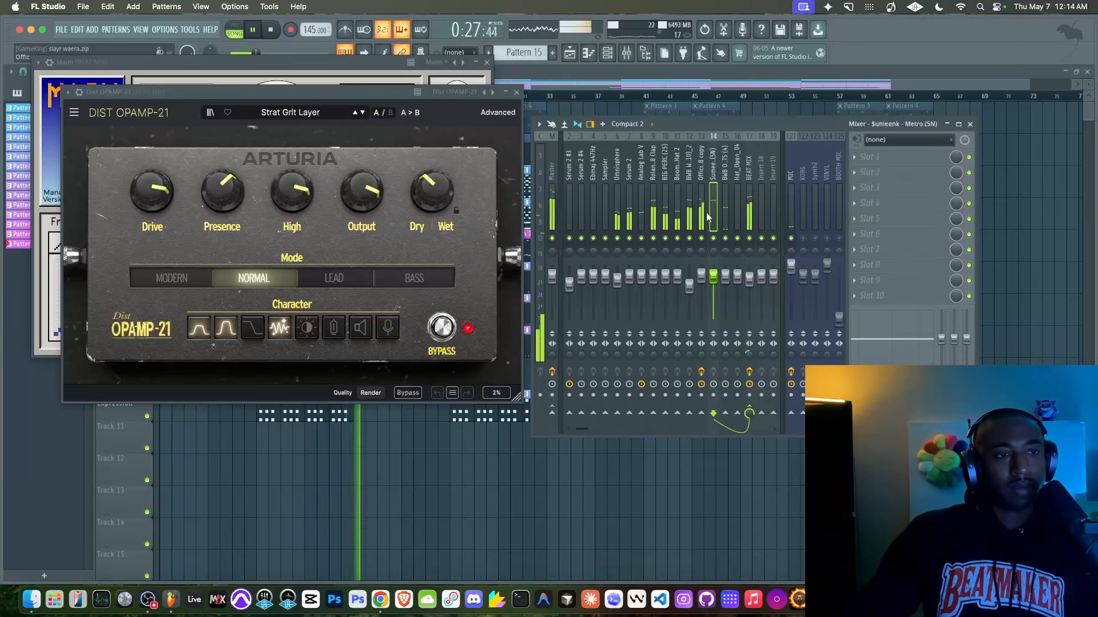
# - Raise the Official Spinz808 copy track's volume and enable its AmpliTube 5 effect
pyautogui.click(703, 217)
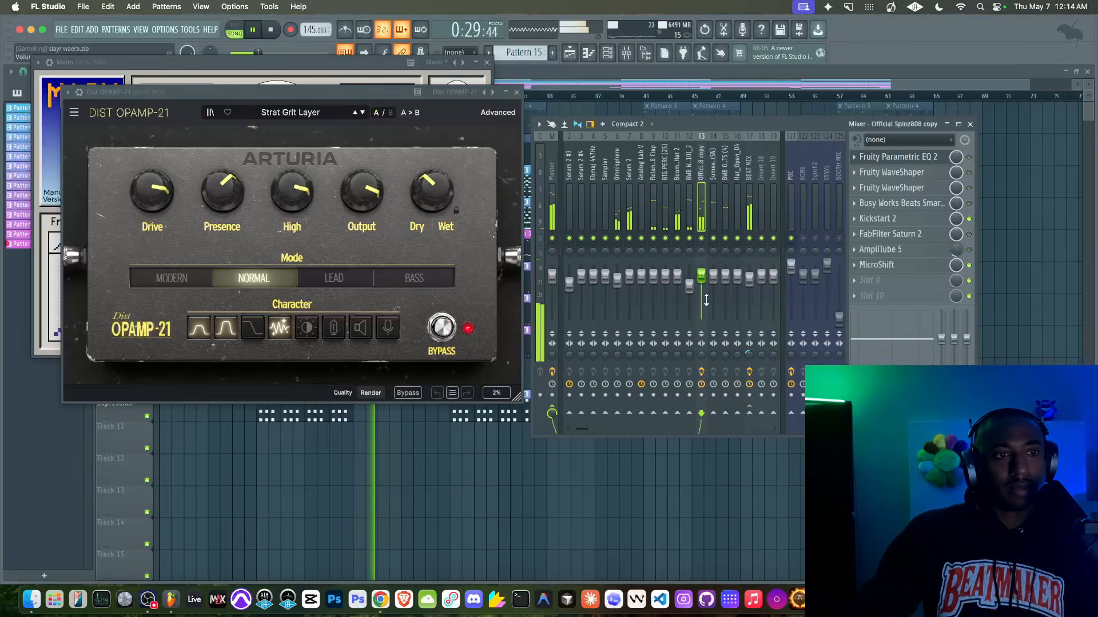
pyautogui.moveTo(701, 276); pyautogui.dragTo(701, 266)
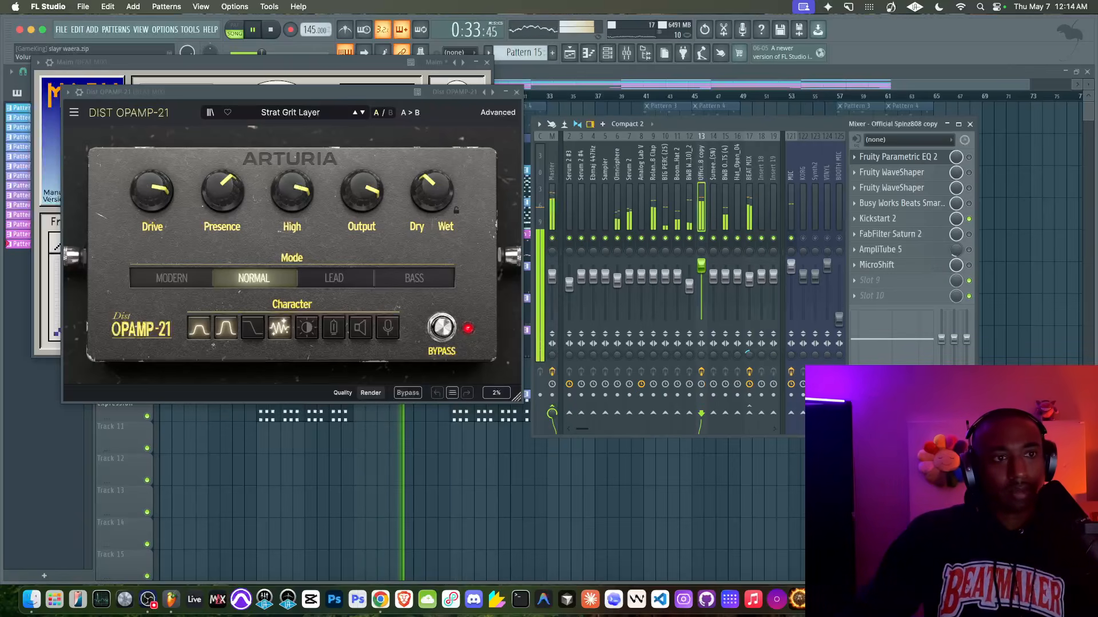
pyautogui.click(969, 249)
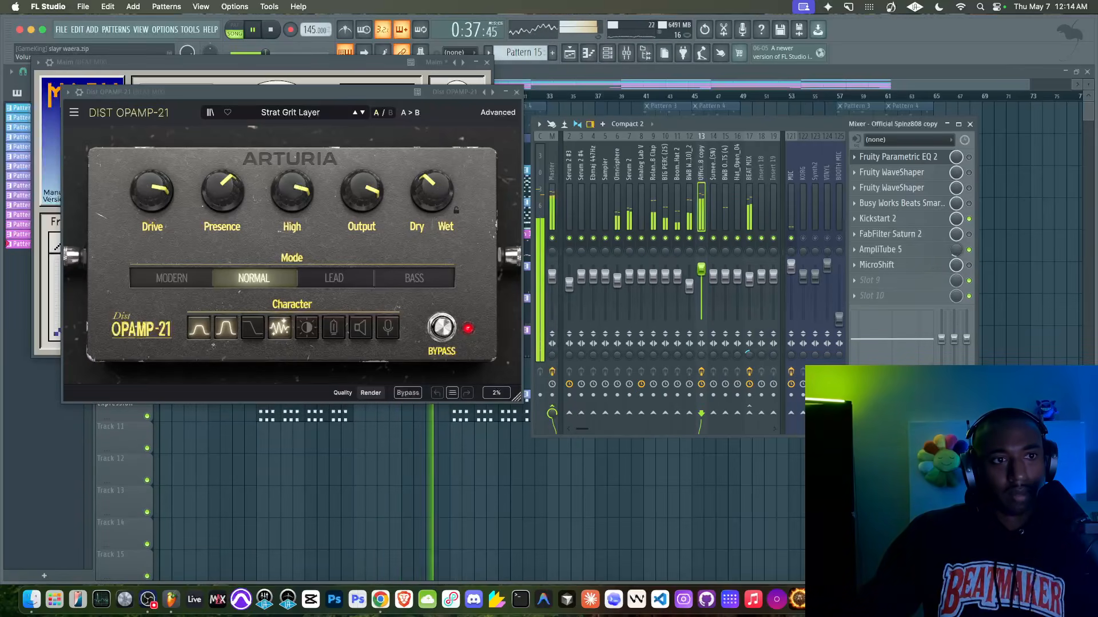
# - Stop playback, bypass Dist COLDFIRE on BEAT MIX and enable Dist OPAMP-21 in its place
pyautogui.click(751, 196)
pyautogui.press('space')
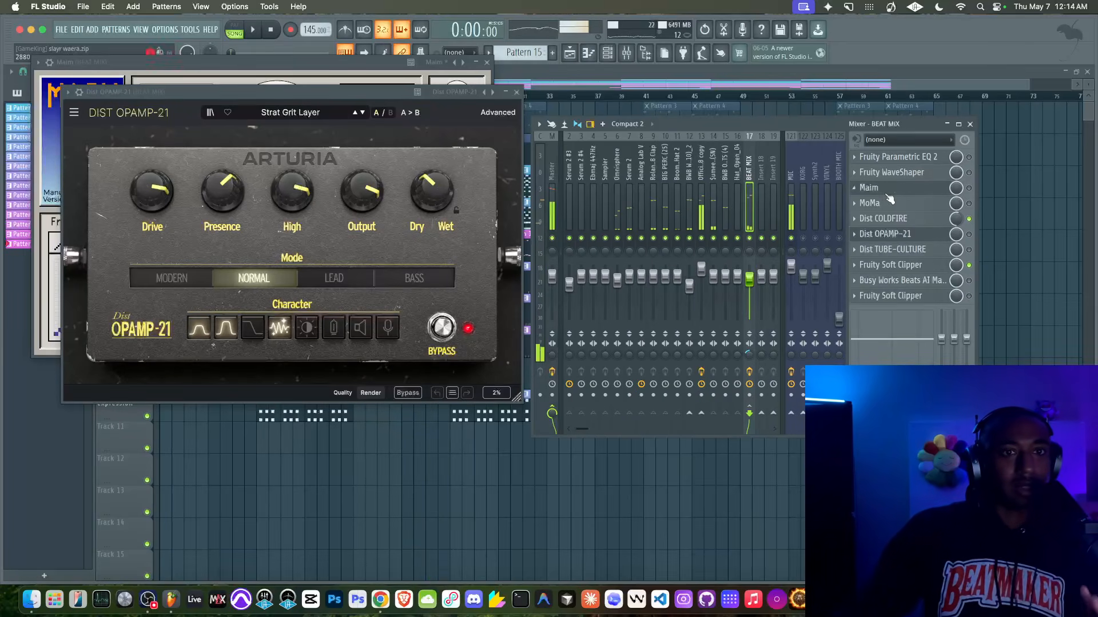
pyautogui.click(969, 220)
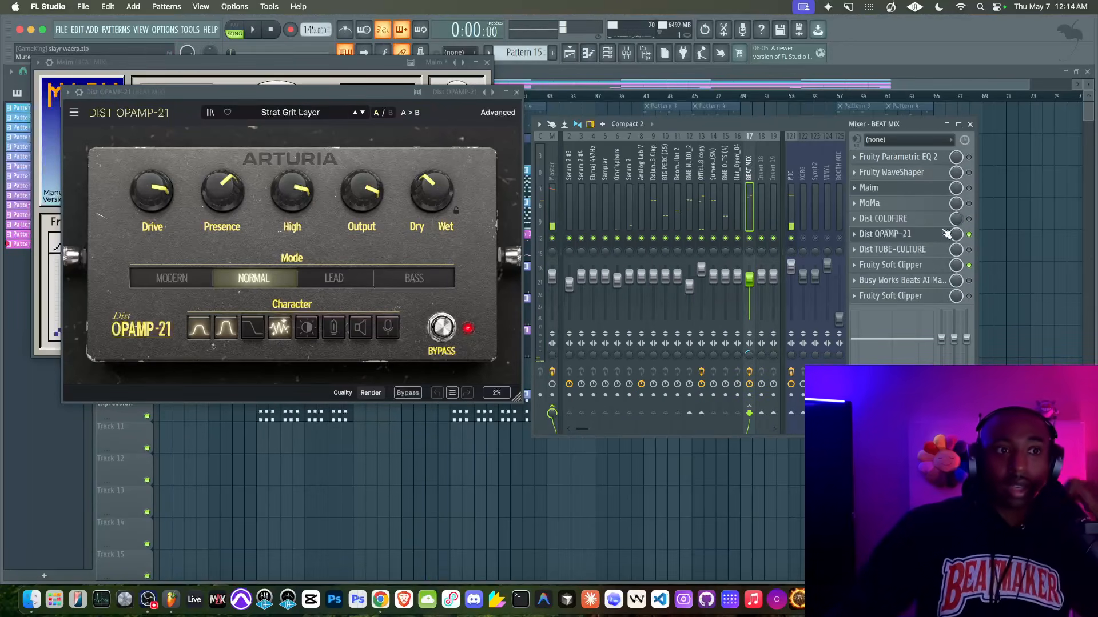
# - Route the Official Spinz808 copy and BWB kick mixer tracks to the BEAT MIX track only
pyautogui.moveTo(698, 203); pyautogui.dragTo(688, 204)
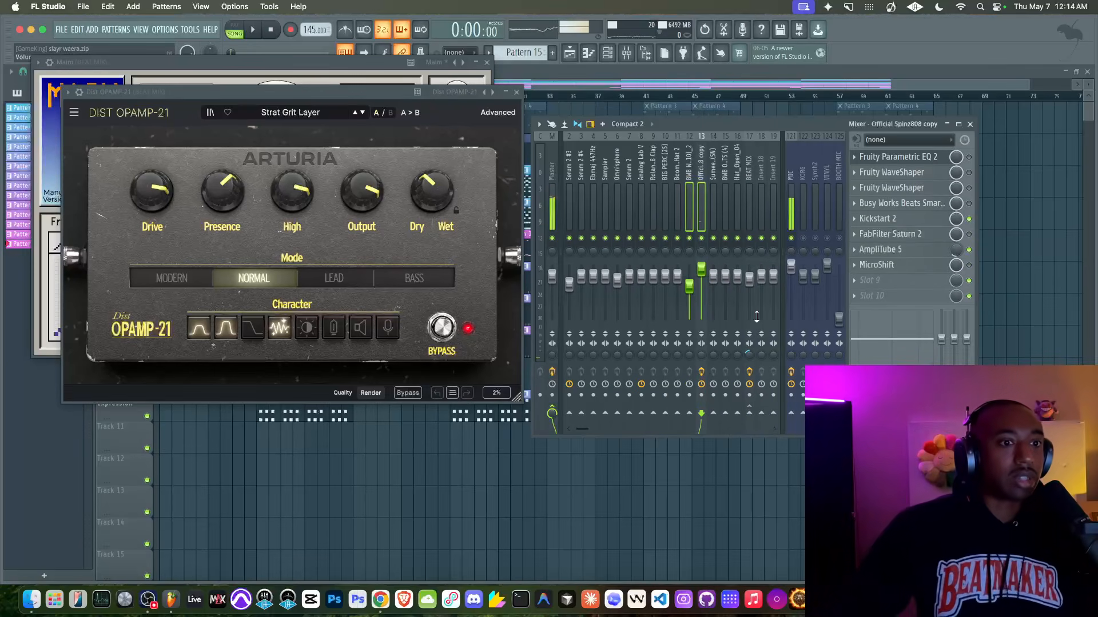
pyautogui.rightClick(749, 413)
pyautogui.click(769, 434)
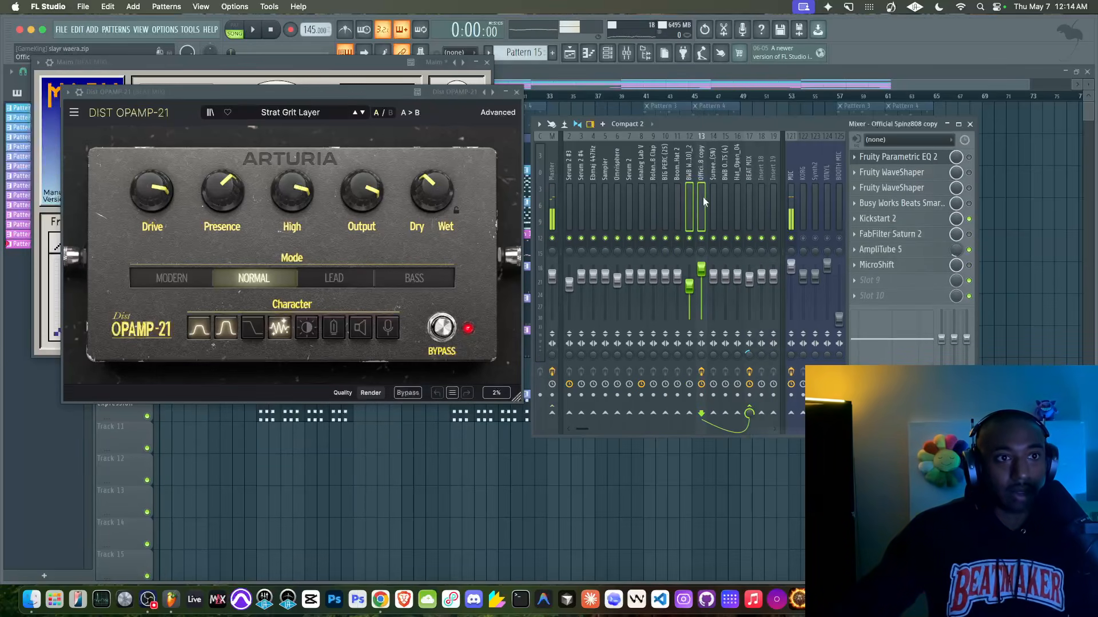
# - Bring up Dist OPAMP-21 from the BEAT MIX track and close the plugin windows behind it
pyautogui.click(749, 199)
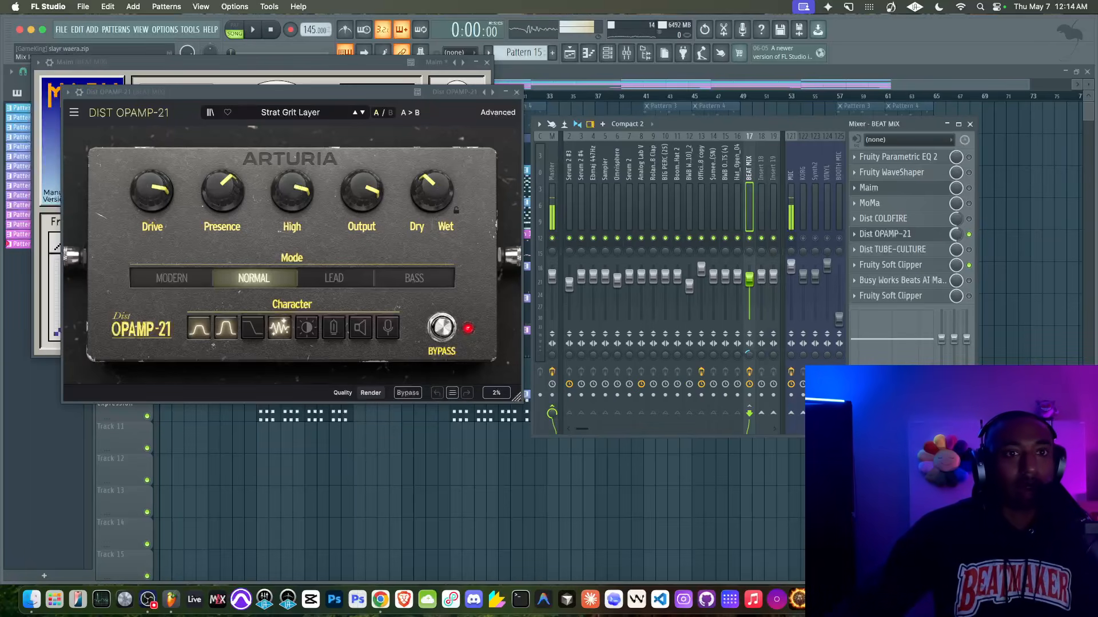
pyautogui.click(934, 234)
pyautogui.click(931, 234)
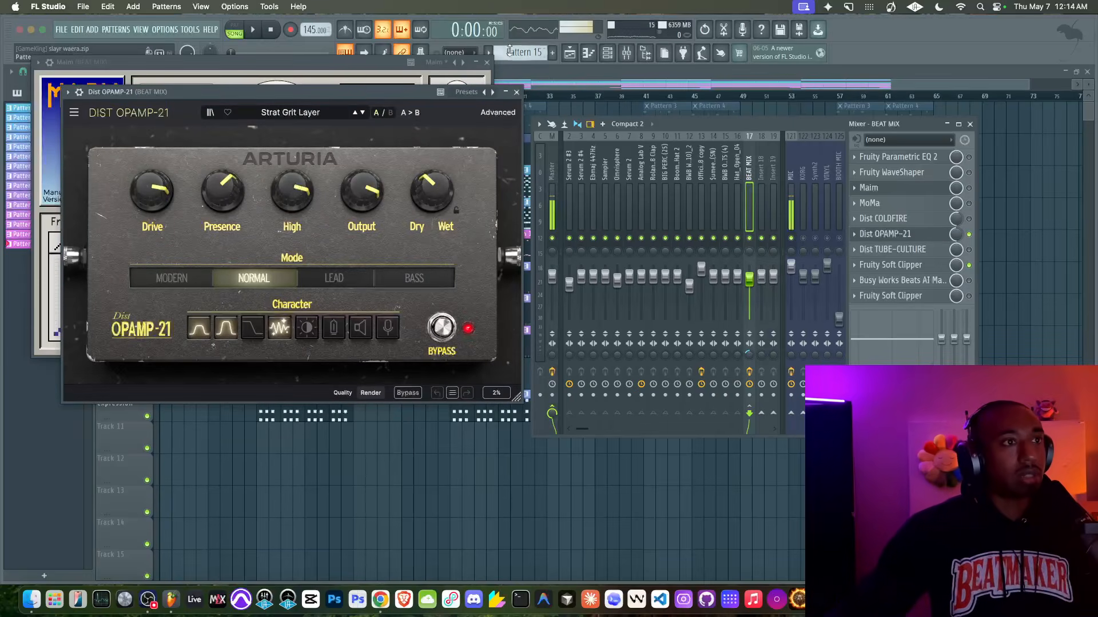
pyautogui.click(487, 63)
# - Play the beat and reduce Dist OPAMP-21's mix level on BEAT MIX to about 21%
pyautogui.press('space')
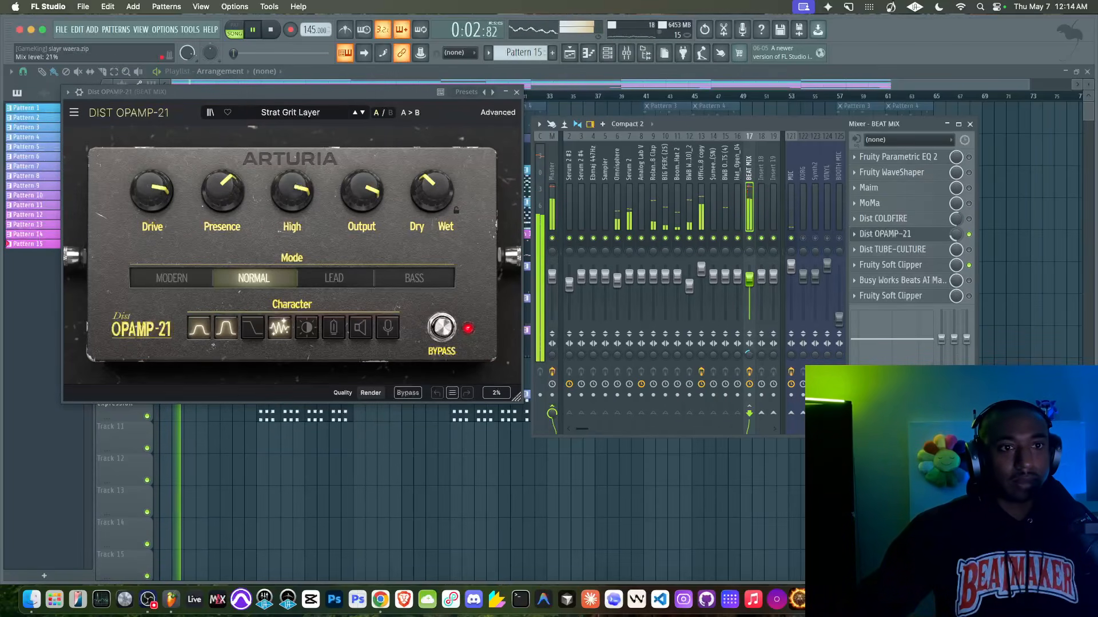
pyautogui.moveTo(955, 234); pyautogui.dragTo(956, 252)
pyautogui.press('space')
# - Bypass AmpliTube 5 on the Official Spinz808 copy track, lower the track's volume and restart playback
pyautogui.click(702, 189)
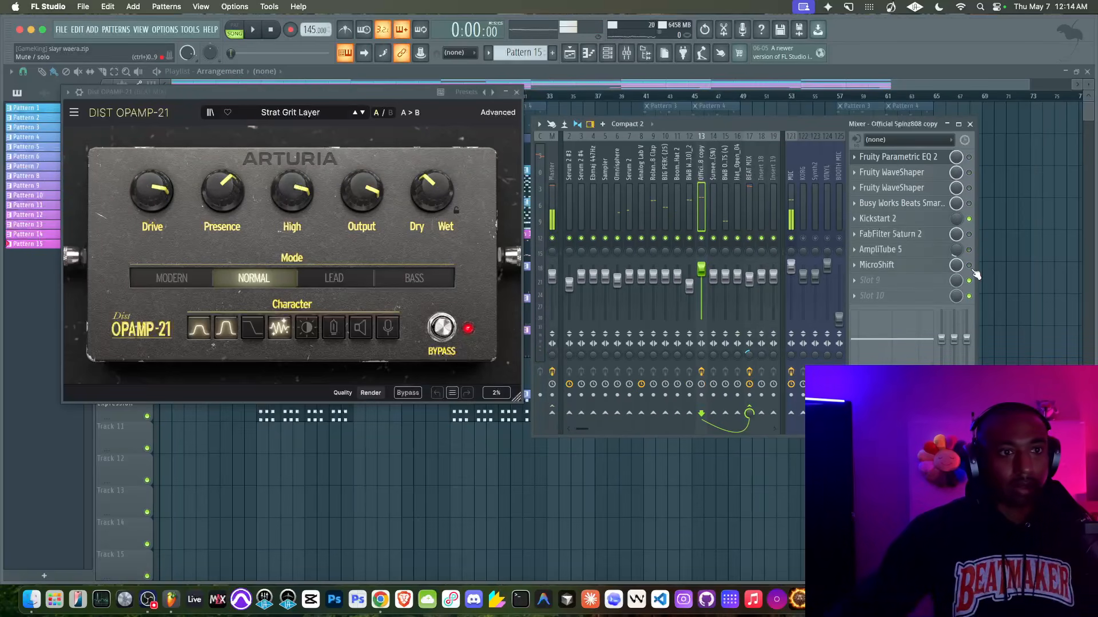
pyautogui.press('space')
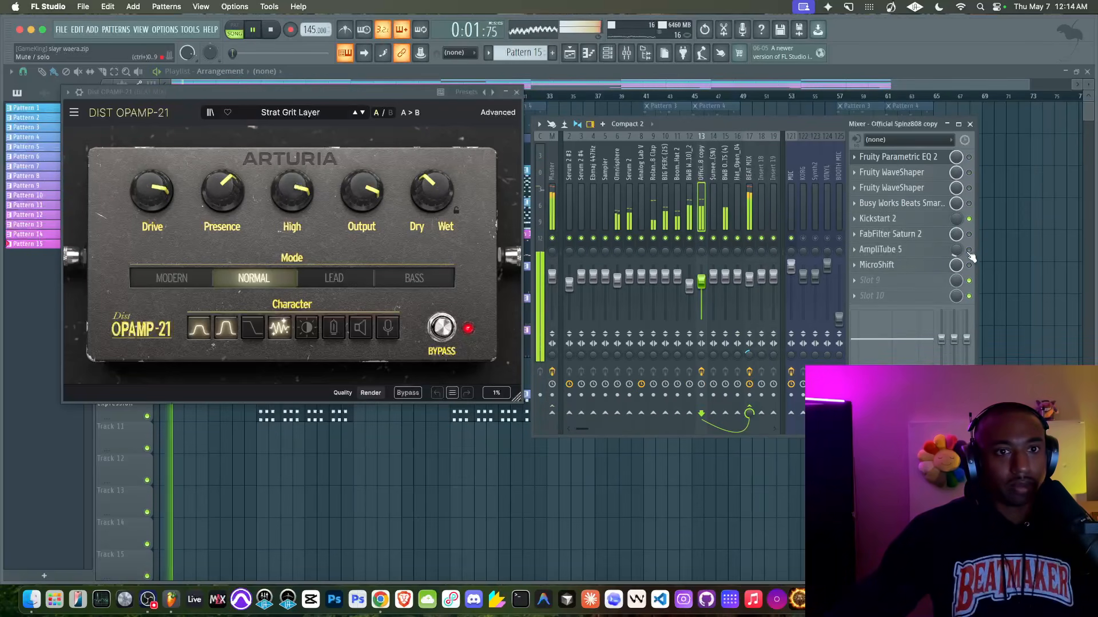
# - Adjust Dist OPAMP-21's mix level on BEAT MIX during playback, bringing it to about 30%
pyautogui.click(748, 206)
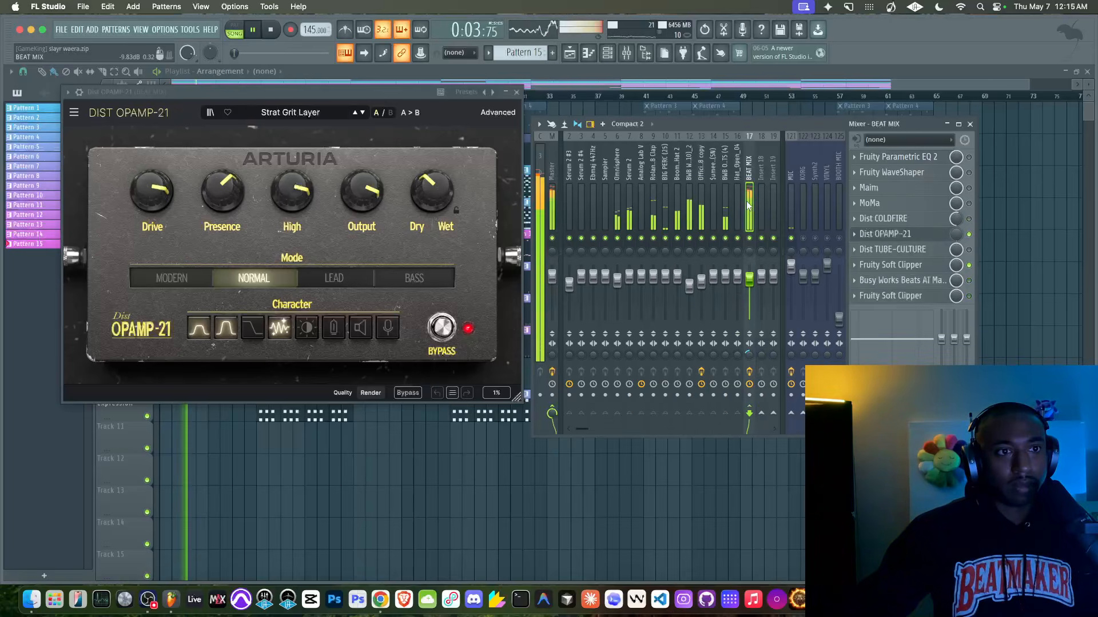
pyautogui.click(914, 236)
pyautogui.moveTo(956, 234)
pyautogui.mouseDown()
pyautogui.moveTo(956, 213)
pyautogui.moveTo(955, 233)
pyautogui.mouseUp()
pyautogui.press('space')
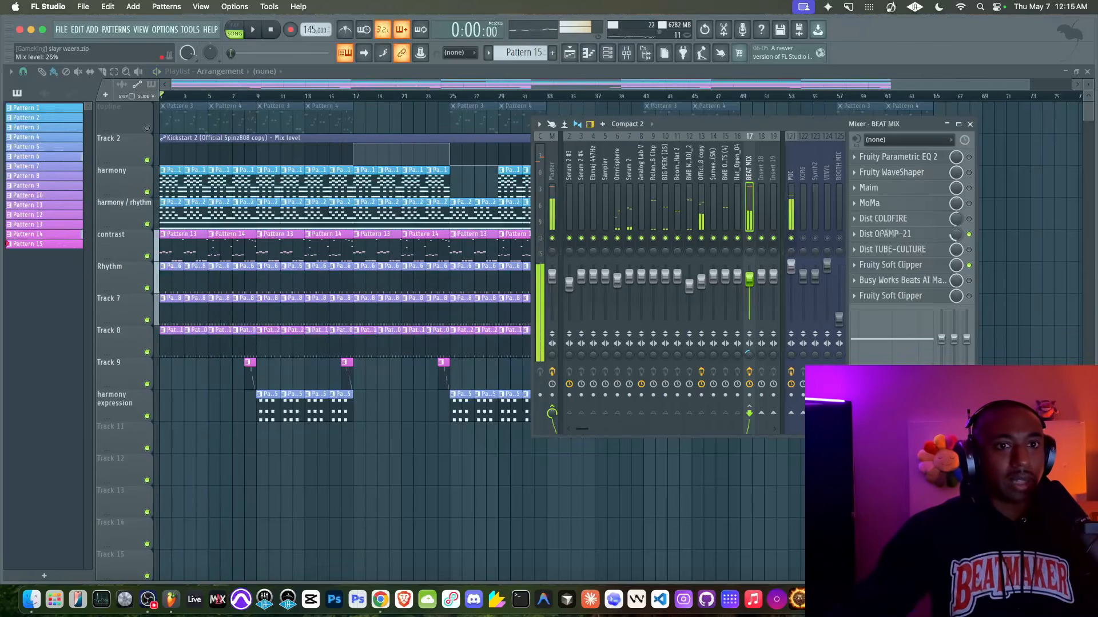
pyautogui.click(926, 236)
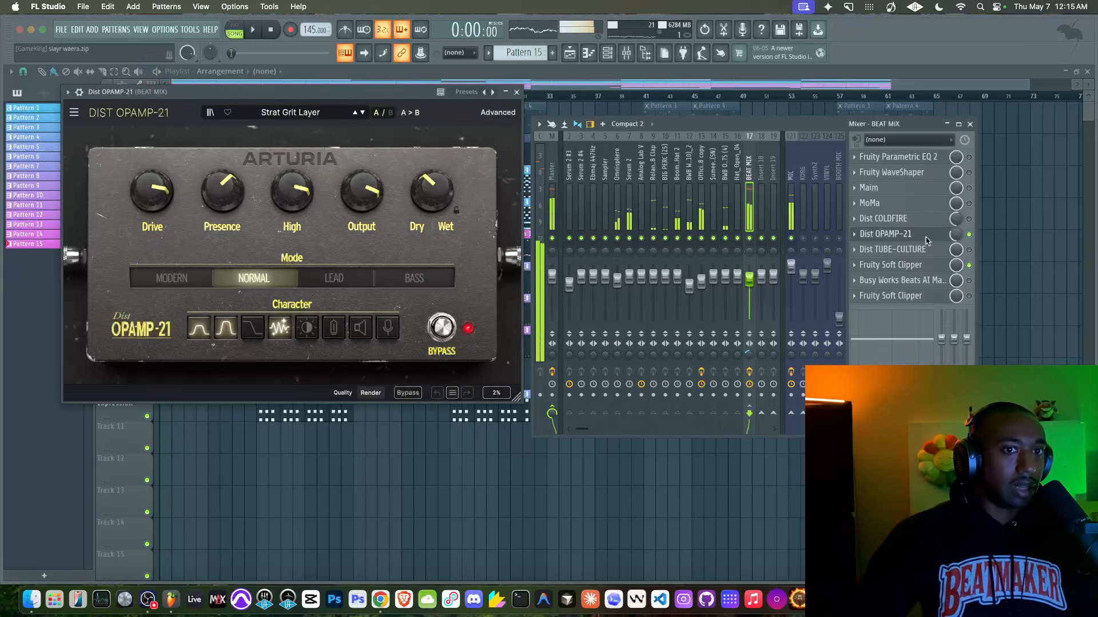
pyautogui.press('space')
pyautogui.moveTo(956, 234); pyautogui.dragTo(955, 274)
pyautogui.press('space')
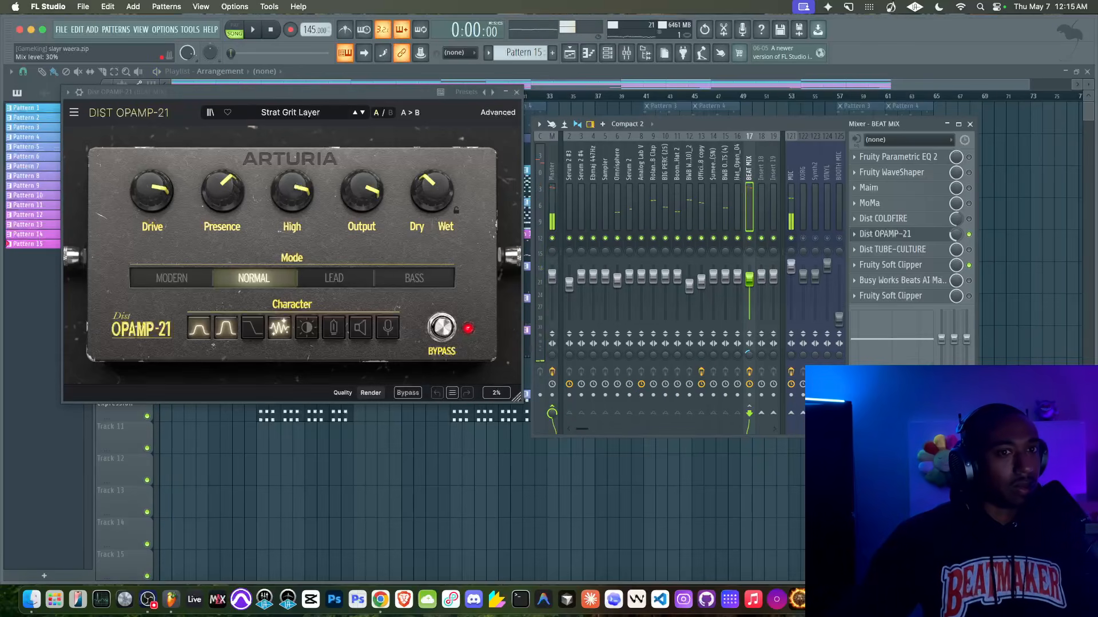
# - Audition the Drums Slightly Bigger preset in Dist OPAMP-21 and raise the effect's mix level
pyautogui.press('space')
pyautogui.click(362, 114)
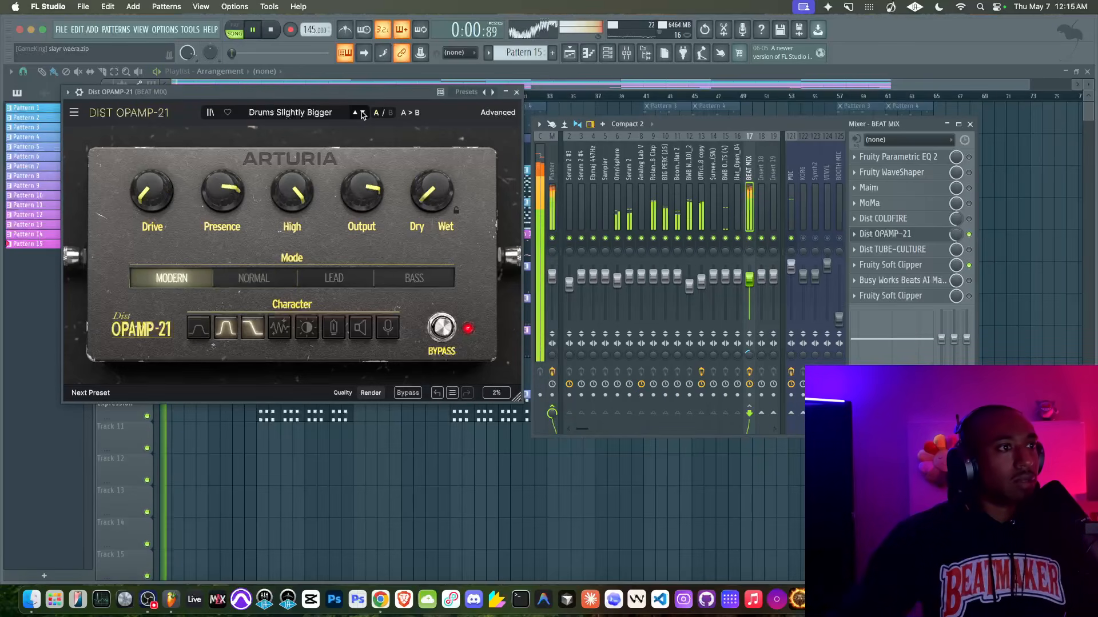
pyautogui.moveTo(956, 234); pyautogui.dragTo(956, 227)
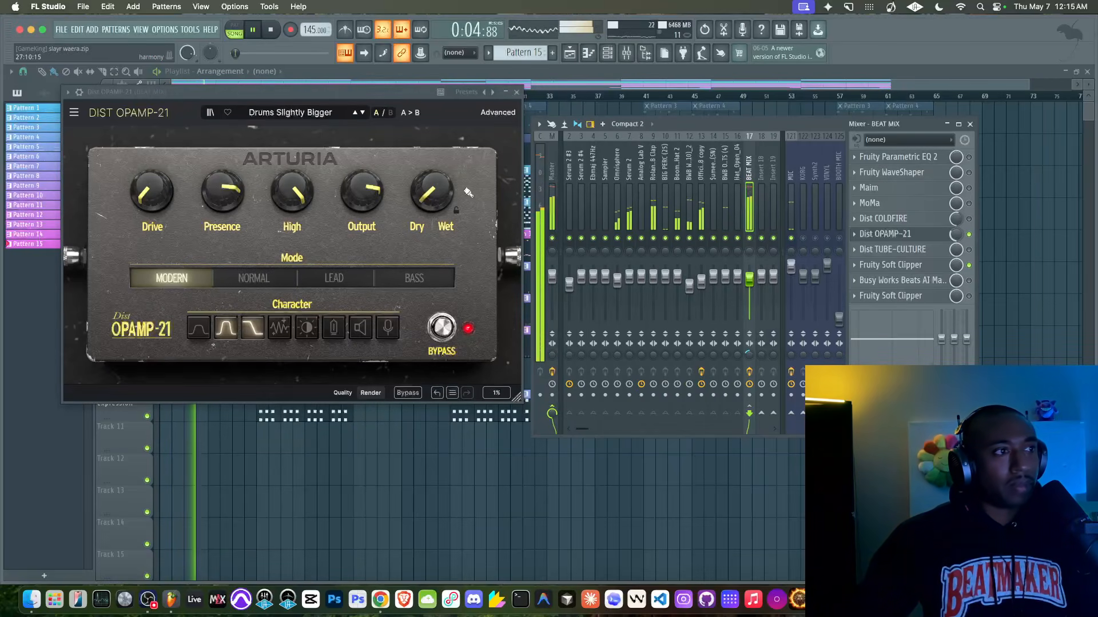
# - Load the Bass Tube Drive Light preset in Dist OPAMP-21 and set its mix level to 75%
pyautogui.click(362, 113)
pyautogui.press('space')
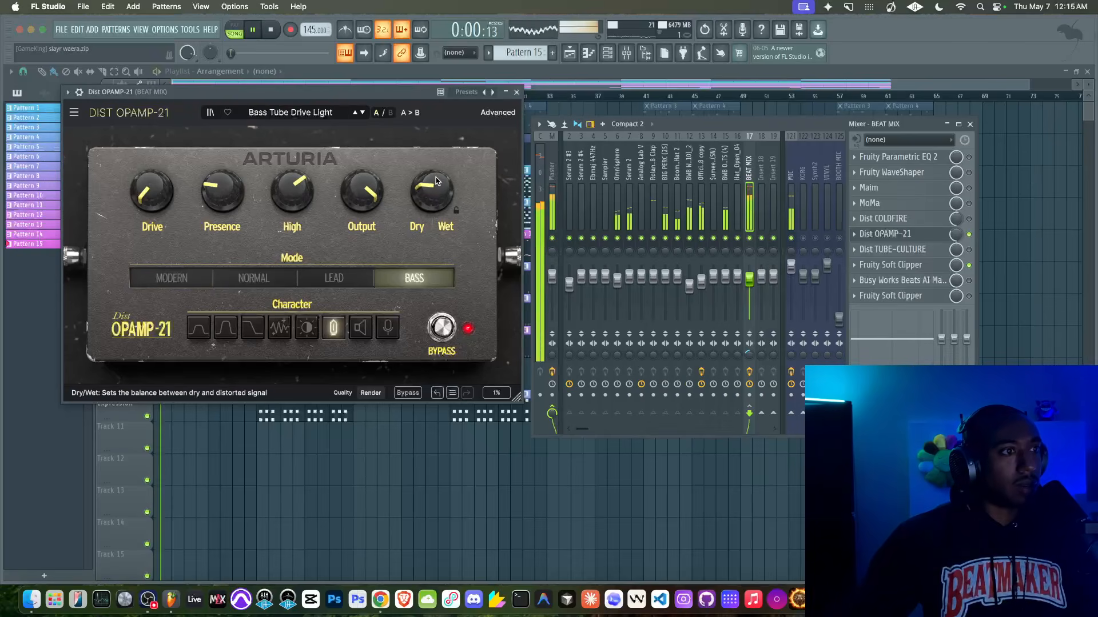
pyautogui.moveTo(956, 234); pyautogui.dragTo(956, 217)
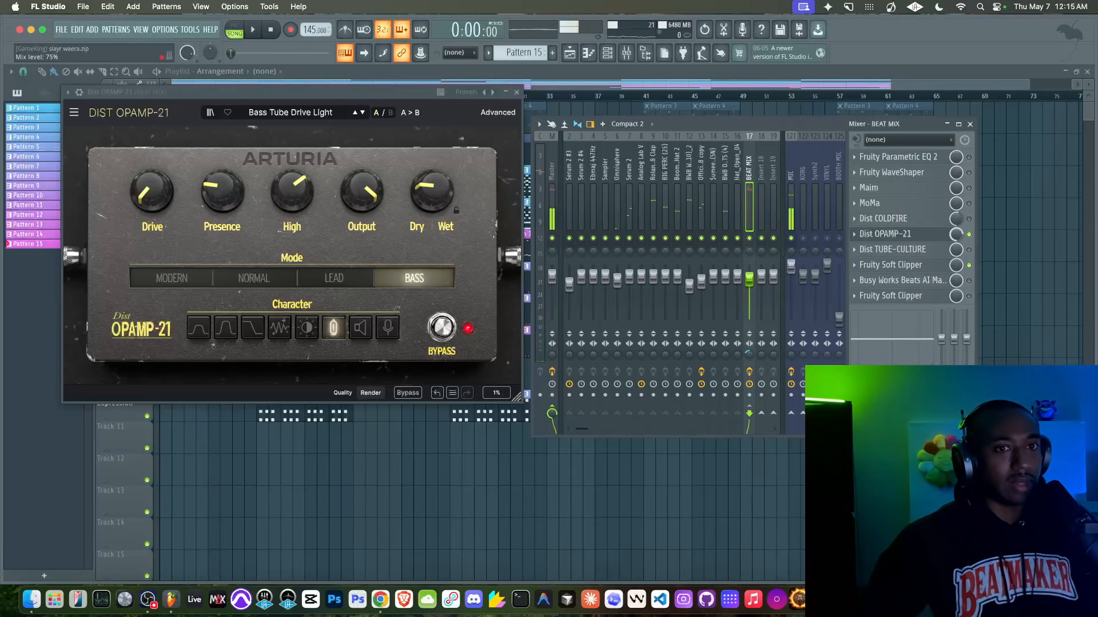
pyautogui.press('space')
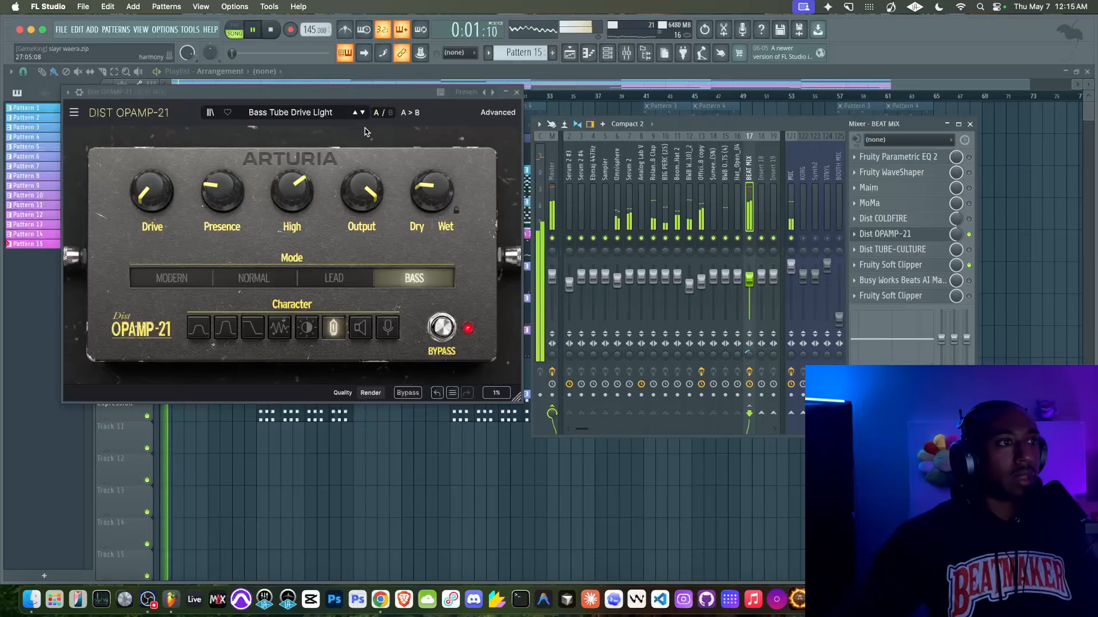
# - Audition the following Dist OPAMP-21 presets one by one during playback, ending on Clean II, and stop the song
pyautogui.click(359, 112)
pyautogui.click(360, 113)
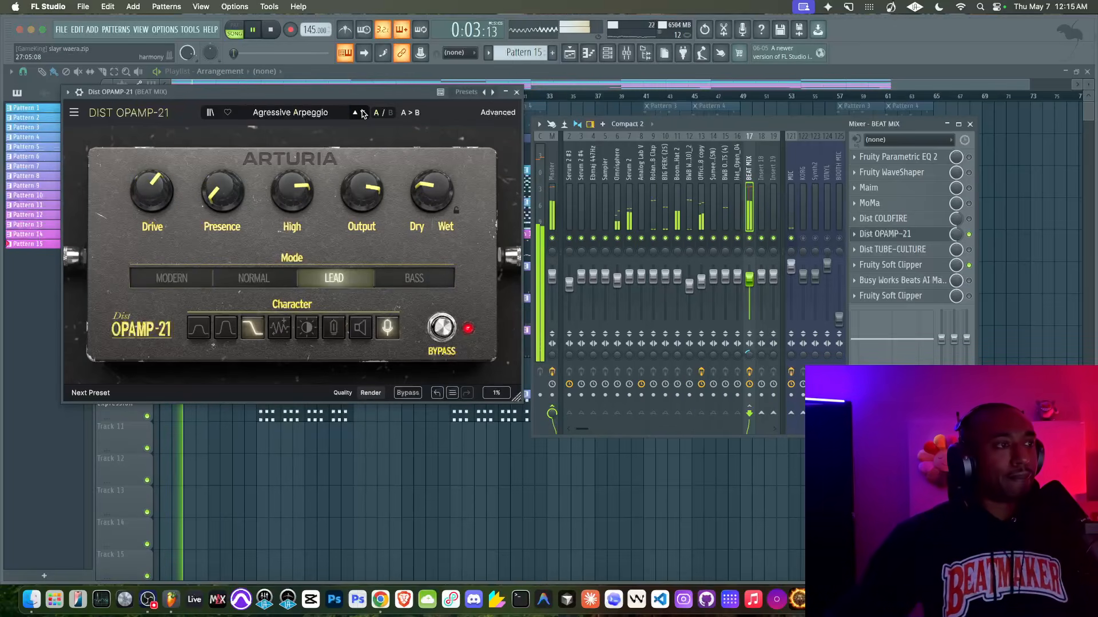
pyautogui.click(362, 112)
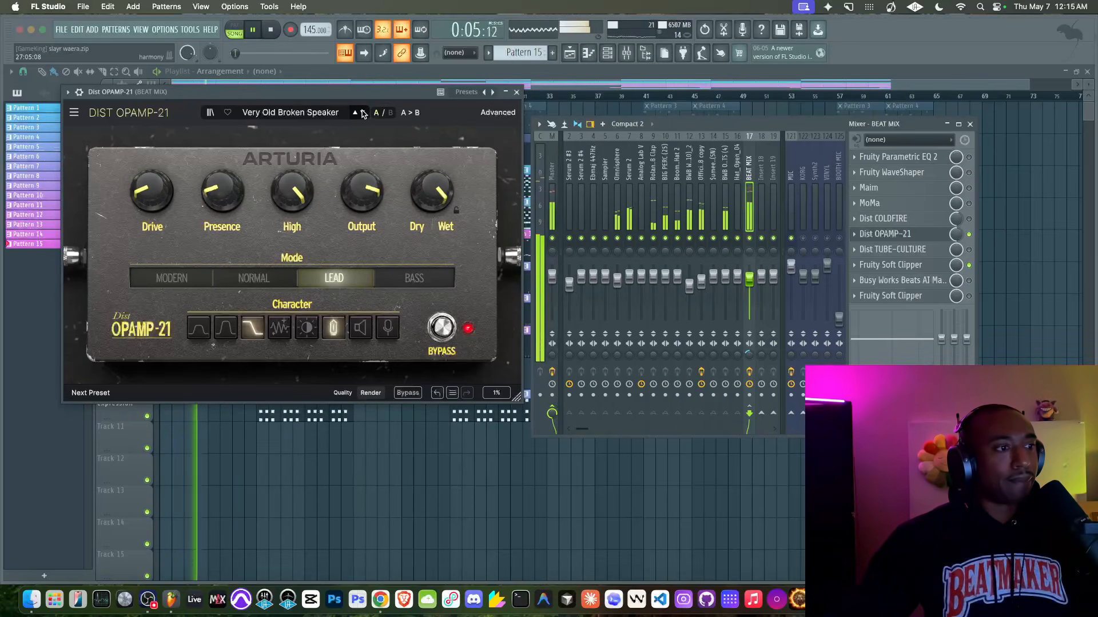
pyautogui.press('space')
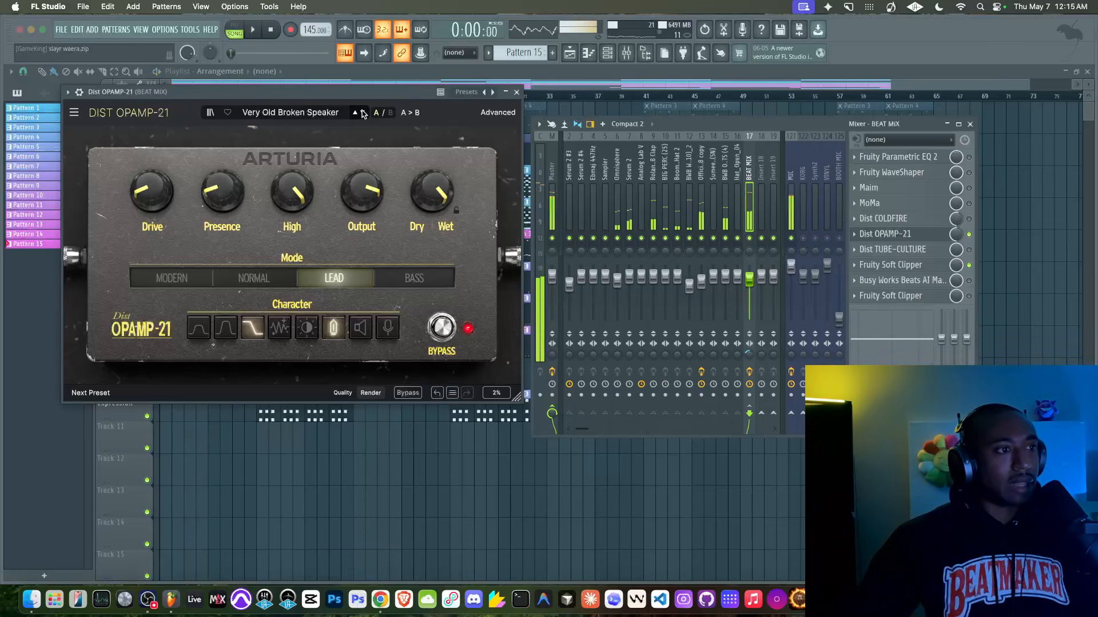
pyautogui.click(363, 113)
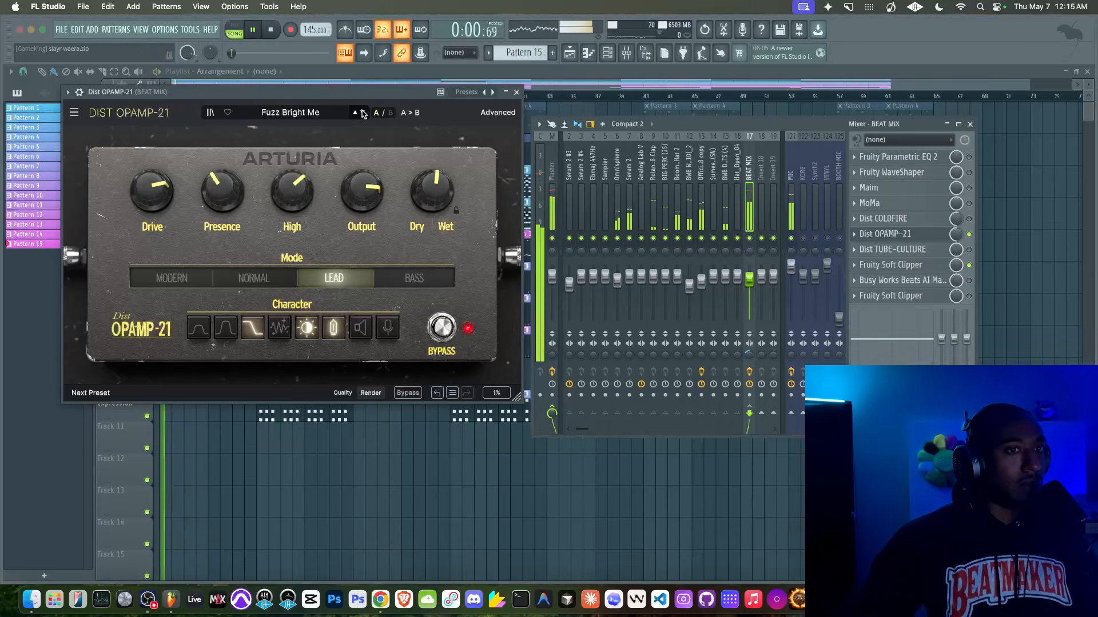
pyautogui.click(363, 113)
pyautogui.click(363, 113)
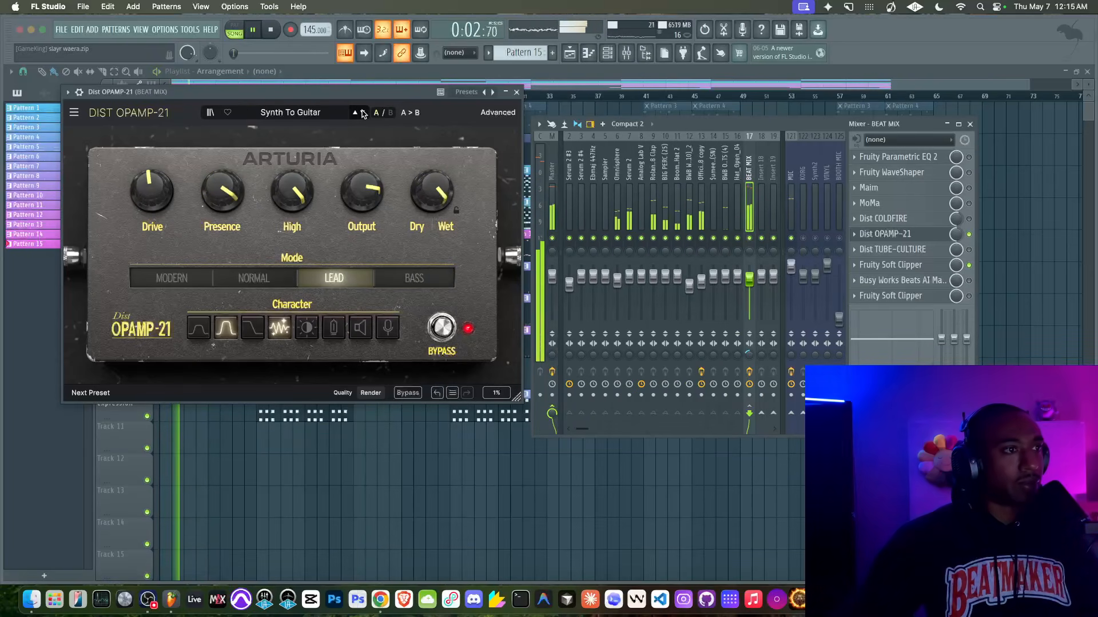
pyautogui.click(363, 114)
pyautogui.click(363, 113)
pyautogui.click(363, 114)
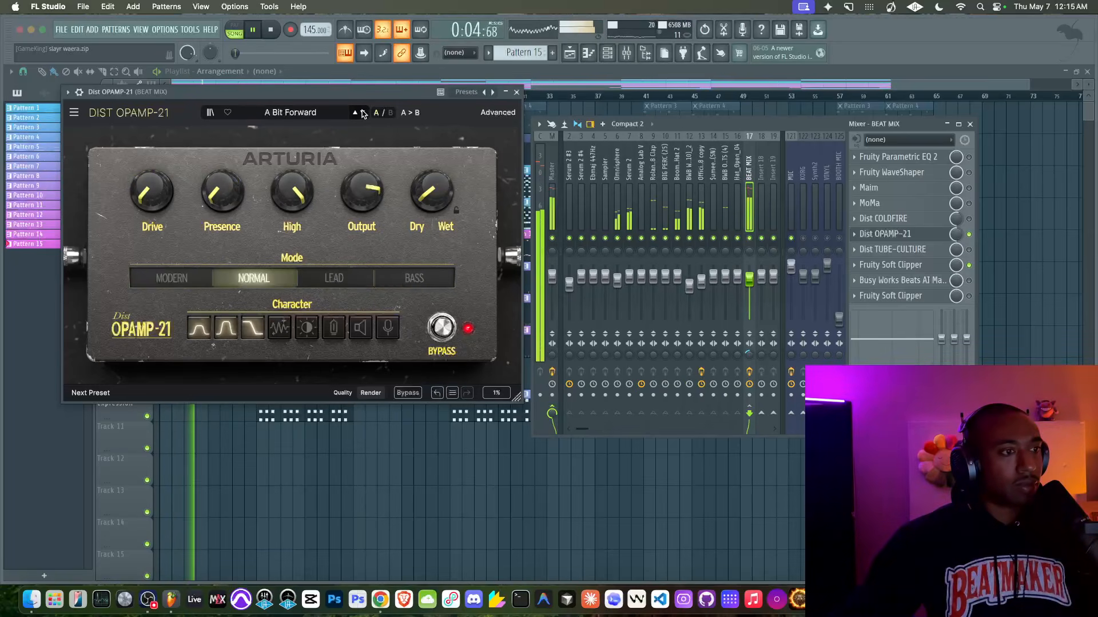
pyautogui.click(363, 113)
pyautogui.click(363, 113)
pyautogui.click(363, 113)
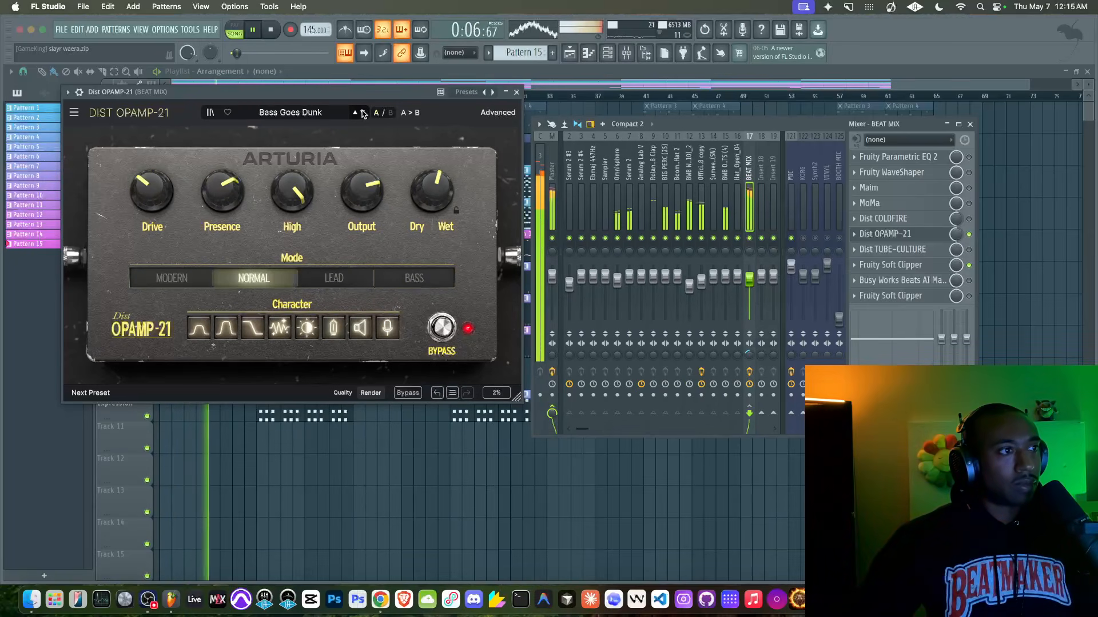
pyautogui.click(363, 114)
pyautogui.click(363, 114)
pyautogui.click(363, 114)
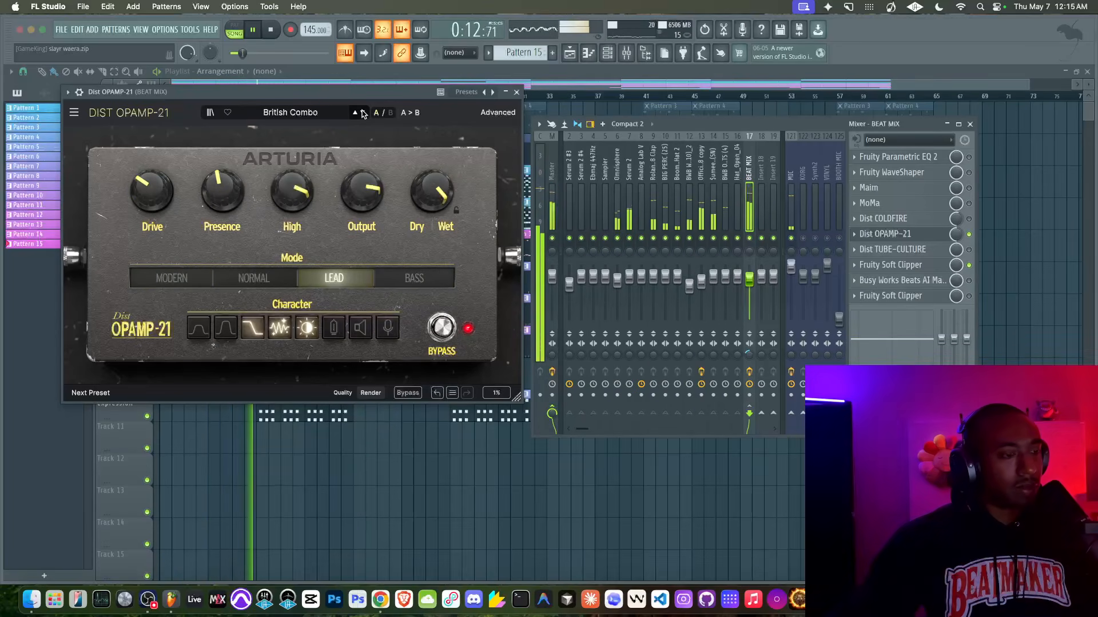
pyautogui.click(363, 114)
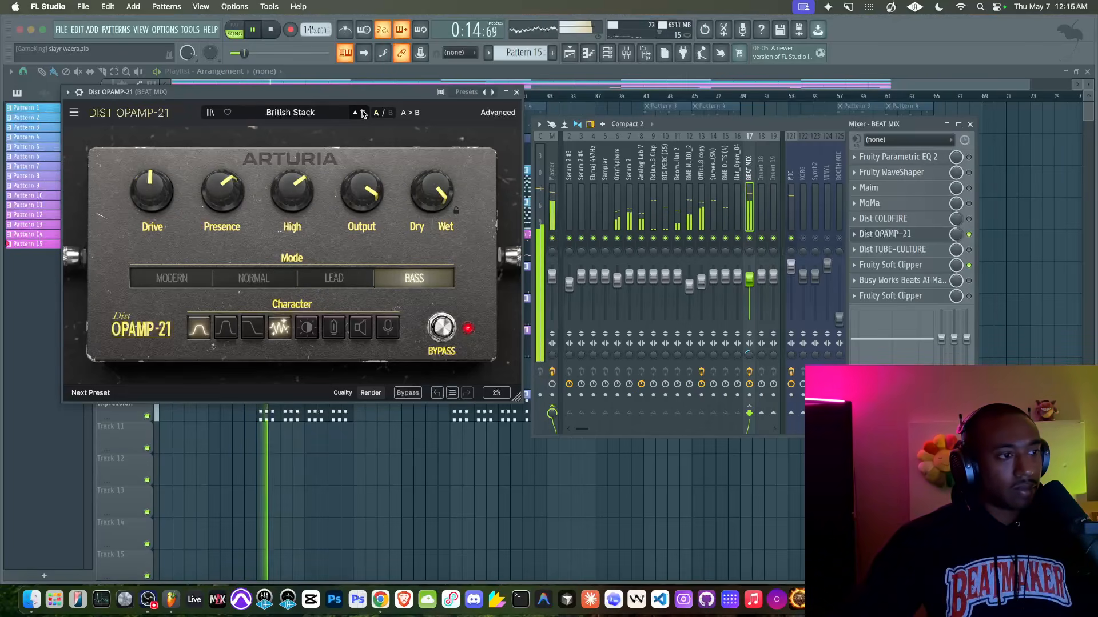
pyautogui.click(363, 114)
pyautogui.press('space')
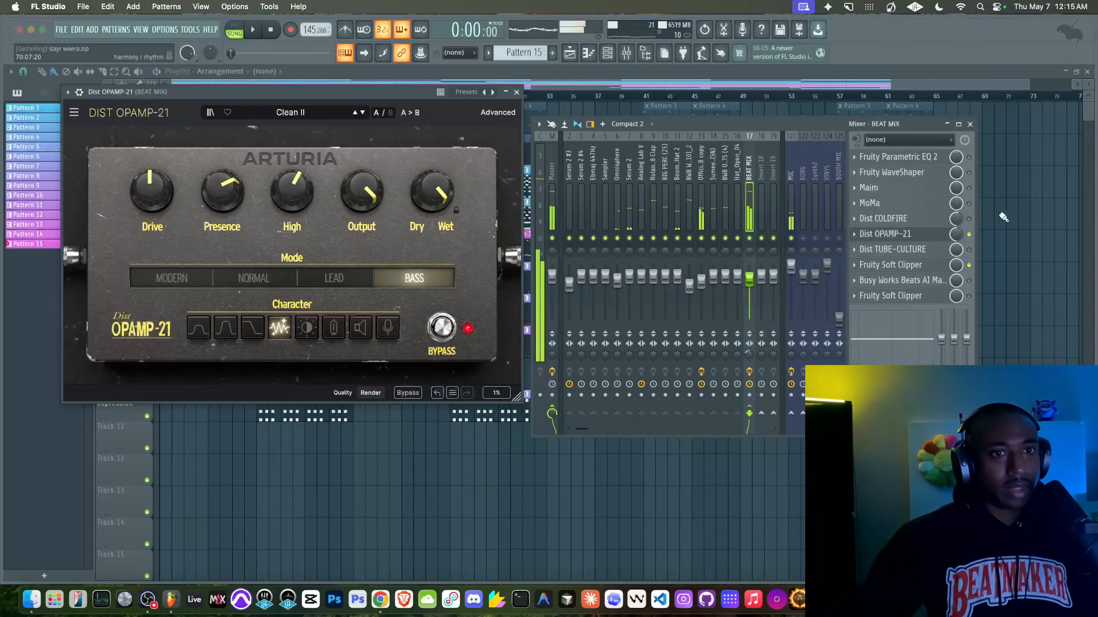
# - Bypass Dist OPAMP-21 and close its window, enabling and opening Dist TUBE-CULTURE on BEAT MIX in its place
pyautogui.click(969, 235)
pyautogui.click(918, 250)
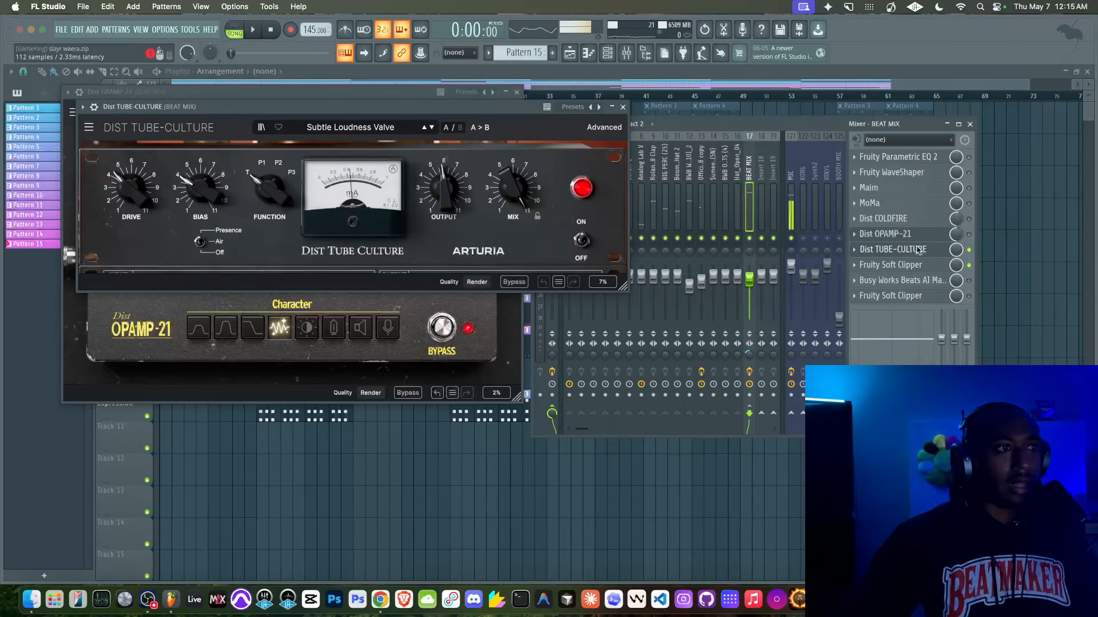
pyautogui.moveTo(299, 107); pyautogui.dragTo(422, 135)
pyautogui.click(514, 94)
pyautogui.click(516, 93)
pyautogui.moveTo(492, 133); pyautogui.dragTo(417, 114)
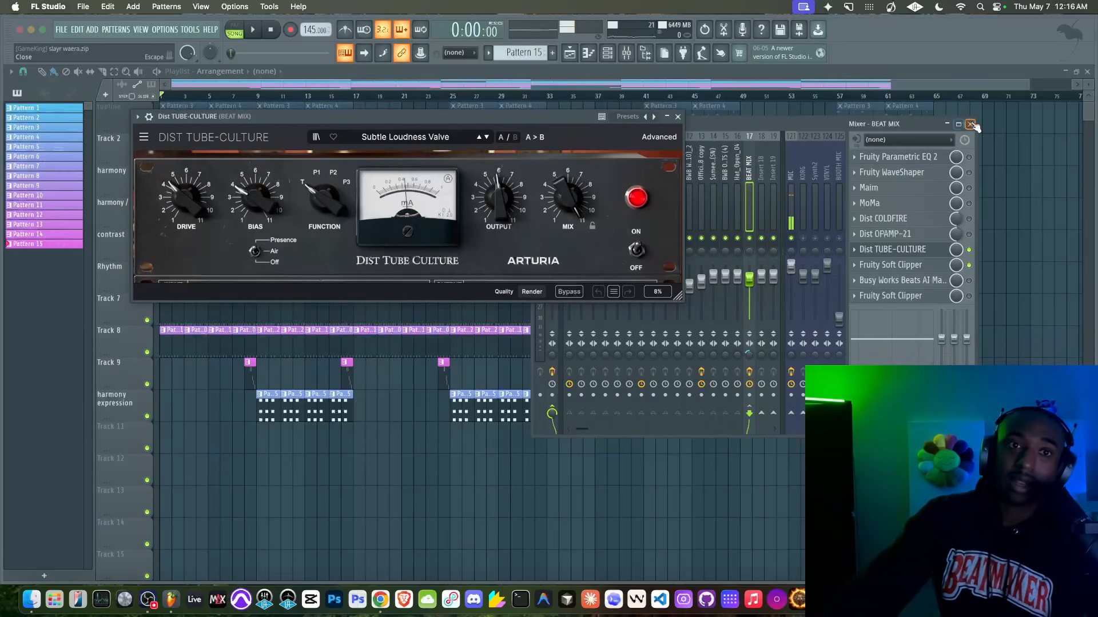
pyautogui.moveTo(393, 122); pyautogui.dragTo(394, 121)
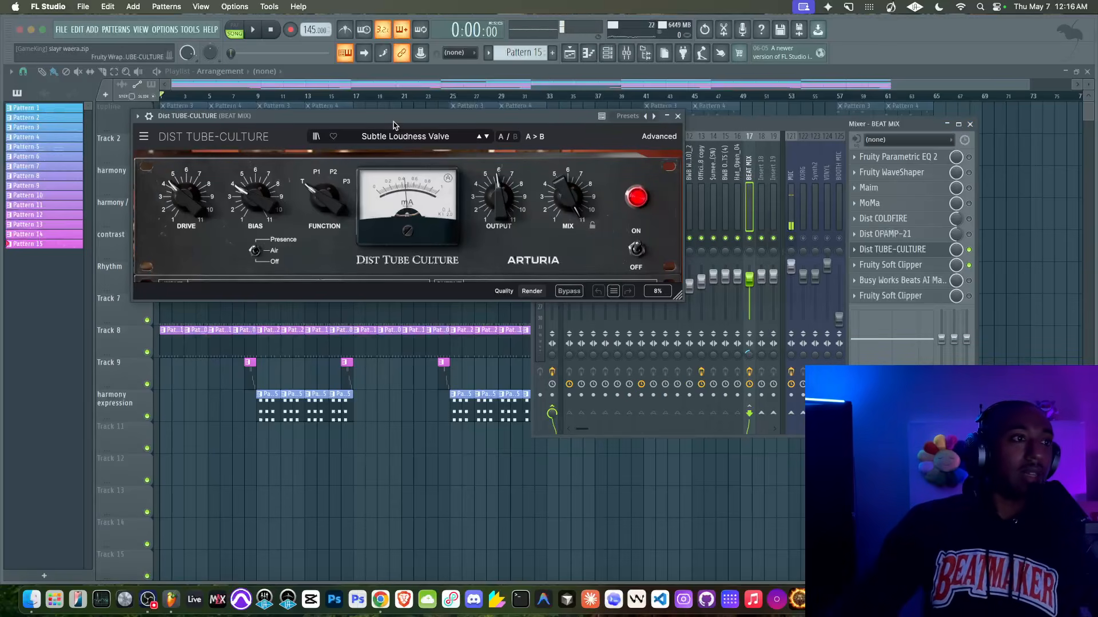
# - Play the beat through Dist TUBE-CULTURE and try its Mix at 55%
pyautogui.press('space')
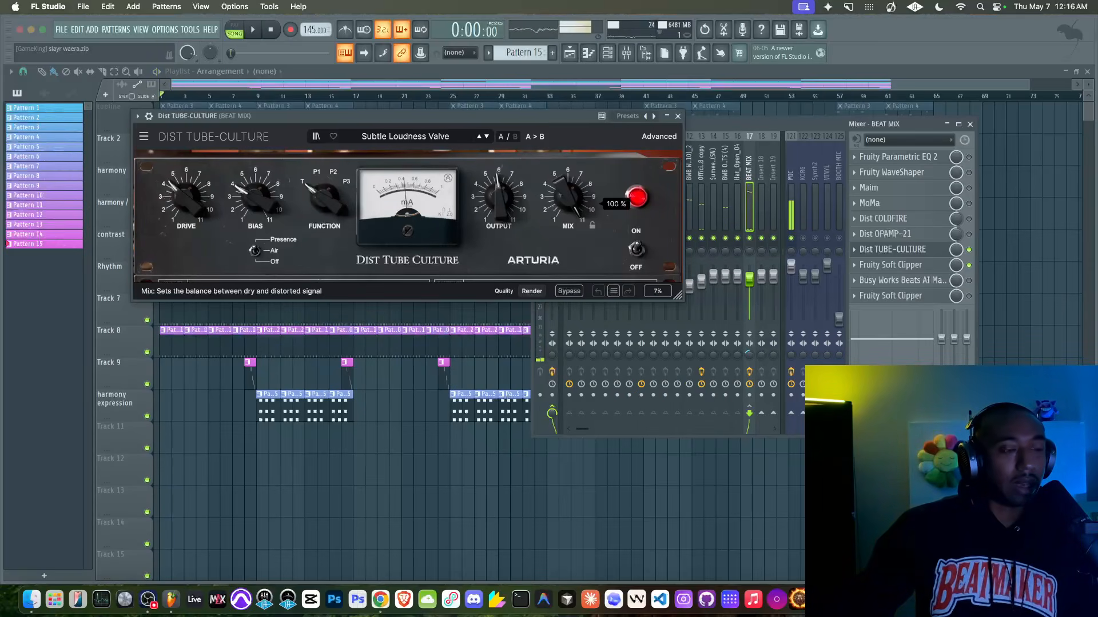
pyautogui.moveTo(567, 197); pyautogui.dragTo(581, 160)
pyautogui.press('space')
pyautogui.press('space')
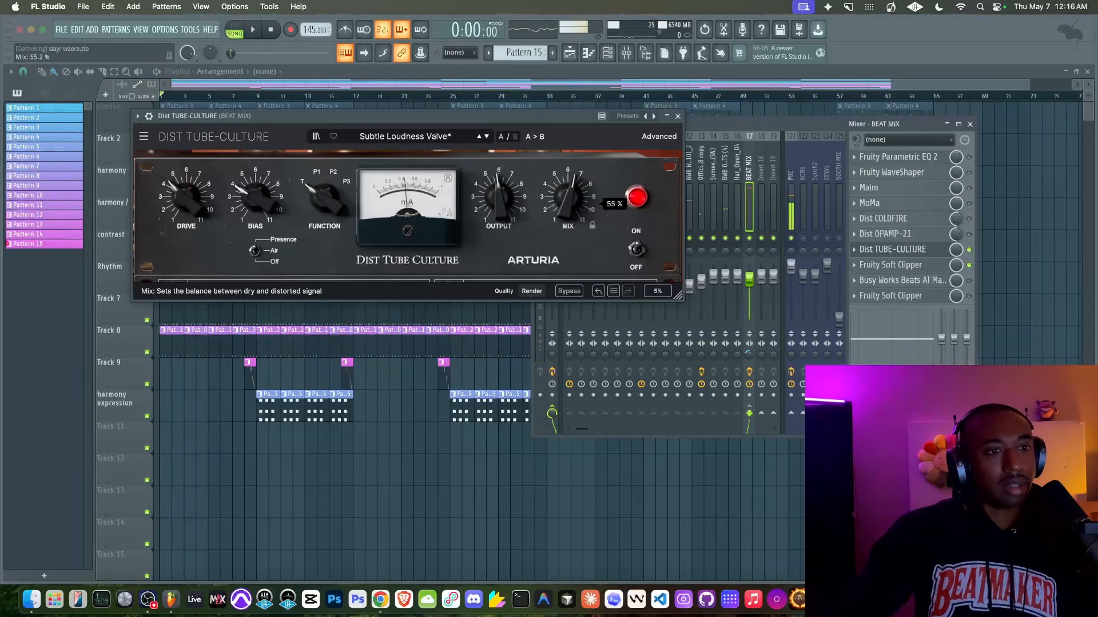
pyautogui.press('space')
# - Readjust Dist TUBE-CULTURE's Mix and Drive while replaying the beat
pyautogui.moveTo(568, 197); pyautogui.dragTo(568, 230)
pyautogui.press('space')
pyautogui.press('space')
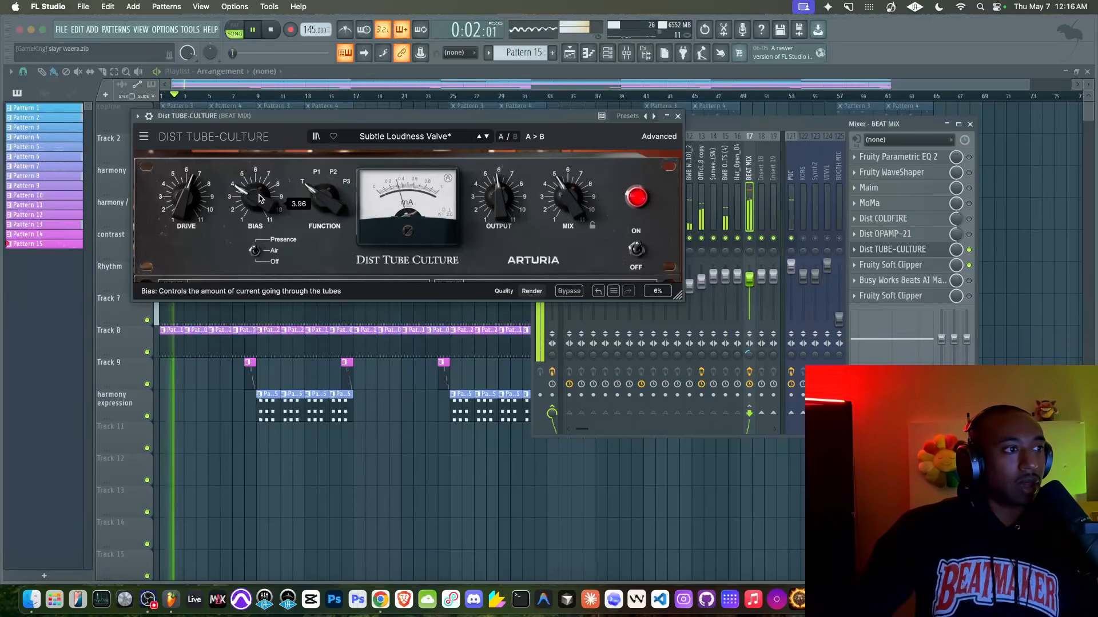
# - Sweep Dist TUBE-CULTURE's Bias during playback and set it to 1.00
pyautogui.press('space')
pyautogui.moveTo(255, 198); pyautogui.dragTo(255, 141)
pyautogui.moveTo(256, 198); pyautogui.dragTo(255, 240)
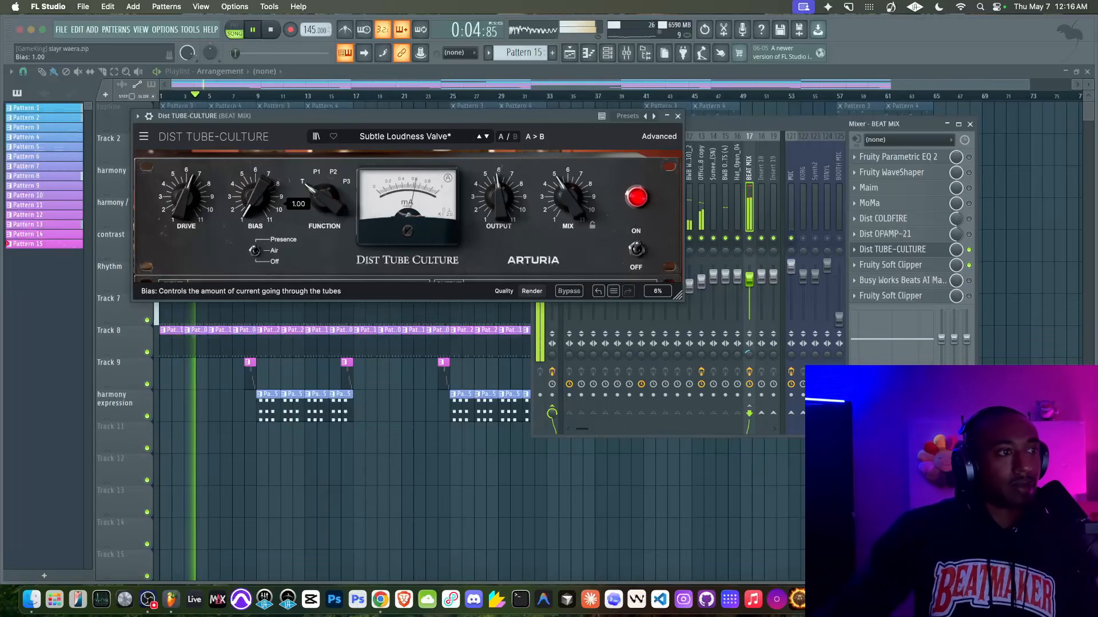
pyautogui.press('space')
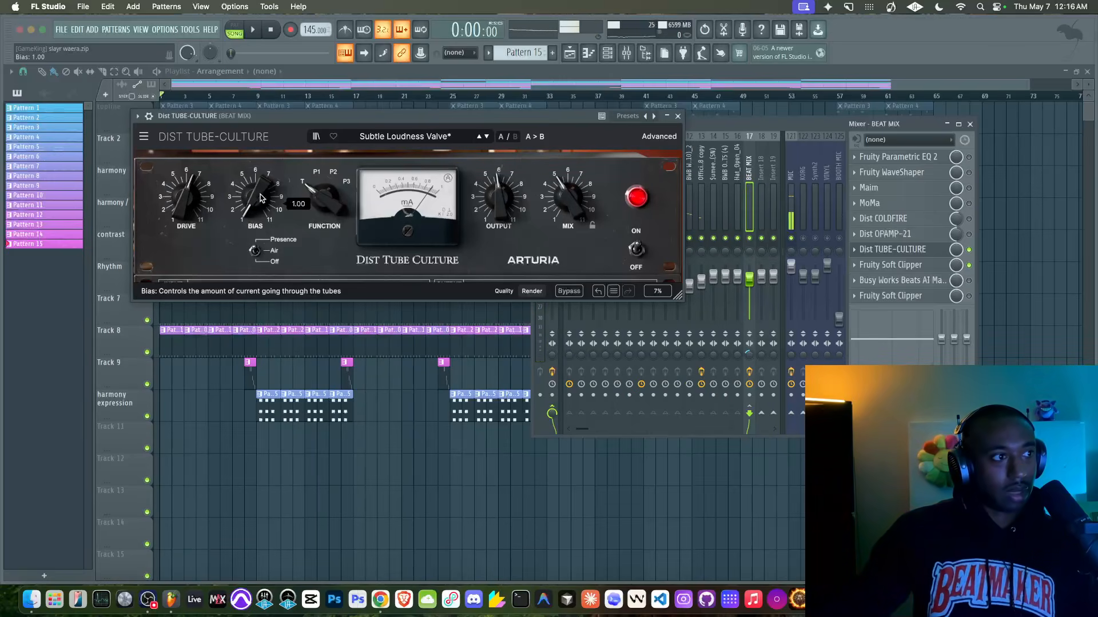
pyautogui.press('space')
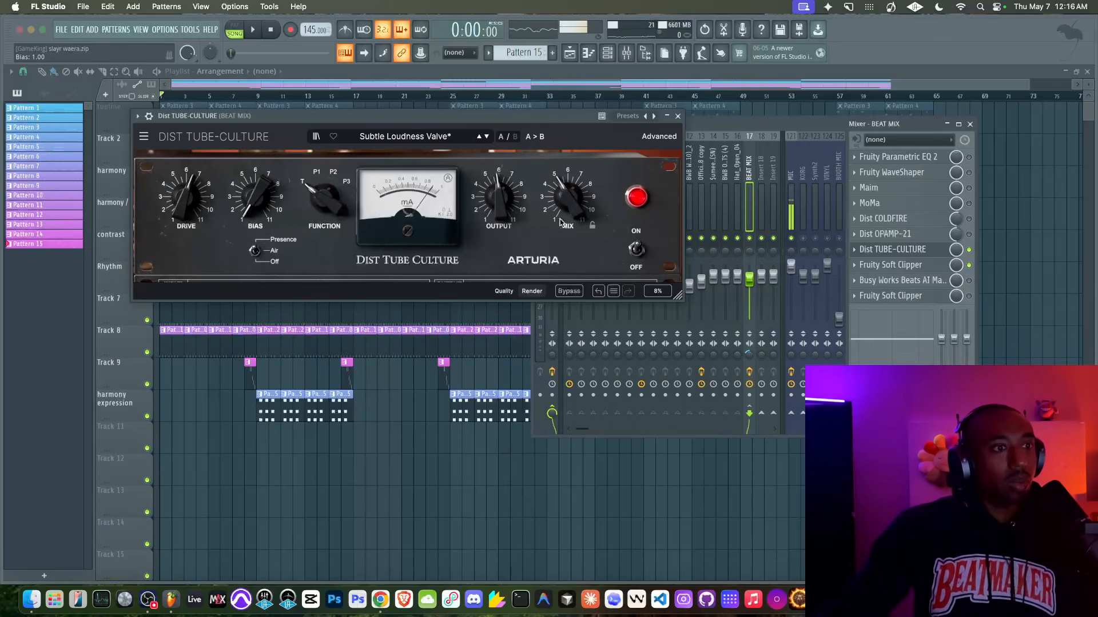
# - Load the Default preset in Dist TUBE-CULTURE and replay the beat while sweeping Bias
pyautogui.click(459, 134)
pyautogui.moveTo(395, 221)
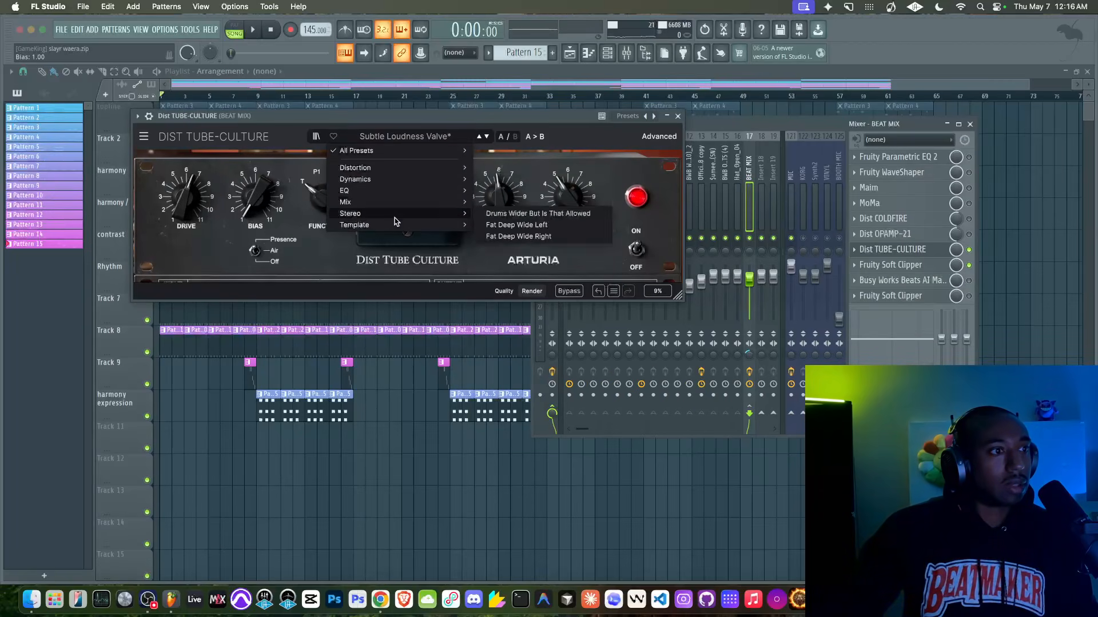
pyautogui.click(497, 237)
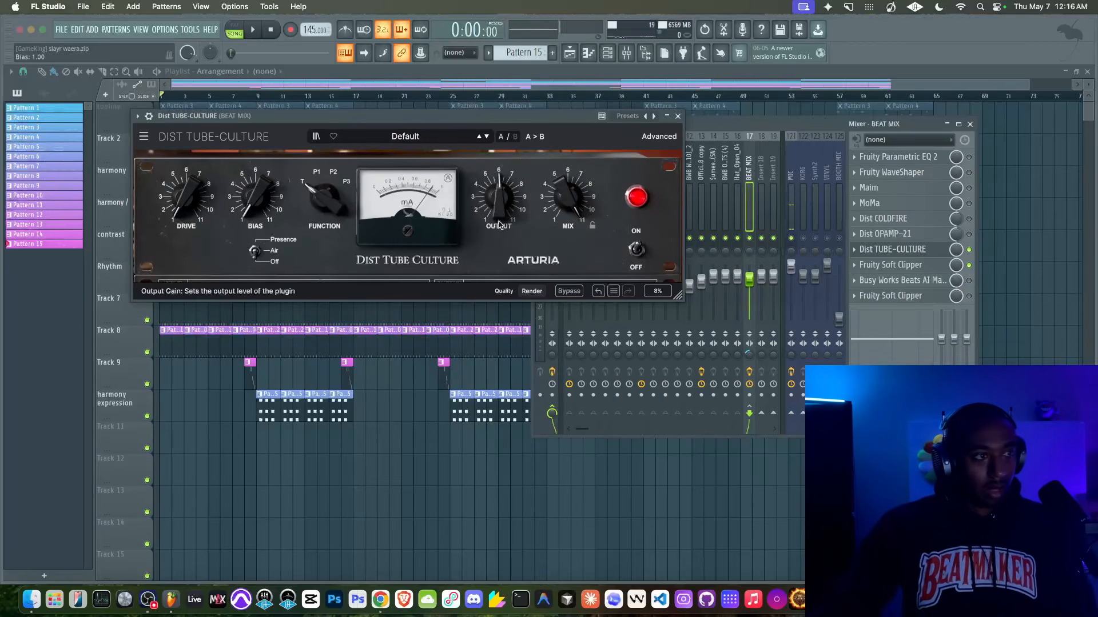
pyautogui.press('space')
pyautogui.moveTo(255, 196); pyautogui.dragTo(255, 240)
pyautogui.press('space')
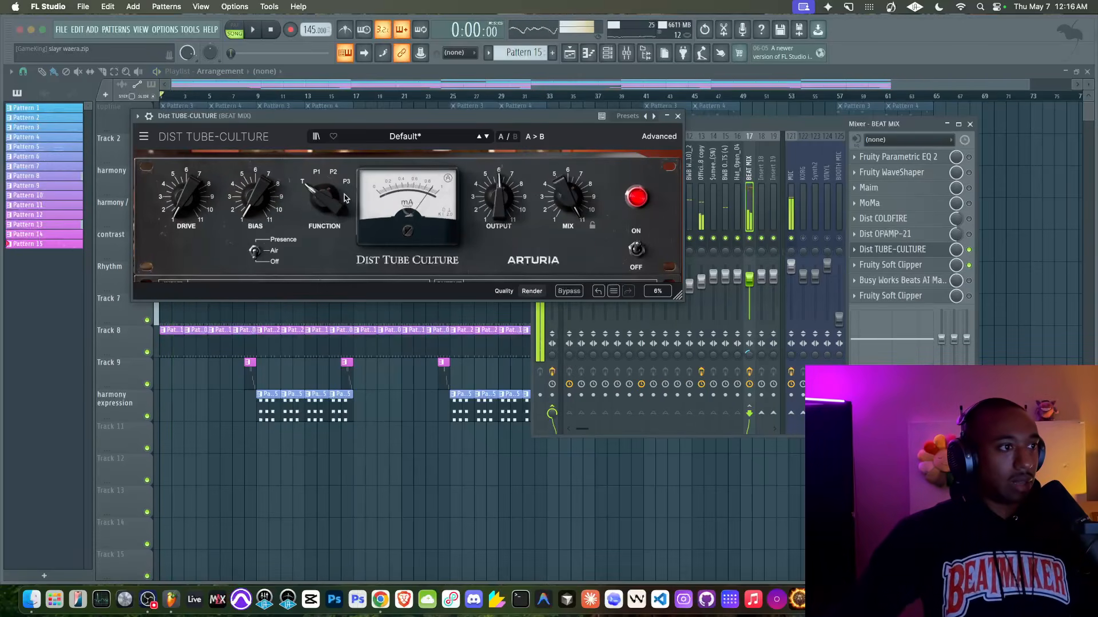
# - Try Dist TUBE-CULTURE with Function on P2 and Drive at 5.12 during playback
pyautogui.moveTo(186, 194); pyautogui.dragTo(185, 209)
pyautogui.press('space')
pyautogui.moveTo(324, 199); pyautogui.dragTo(324, 185)
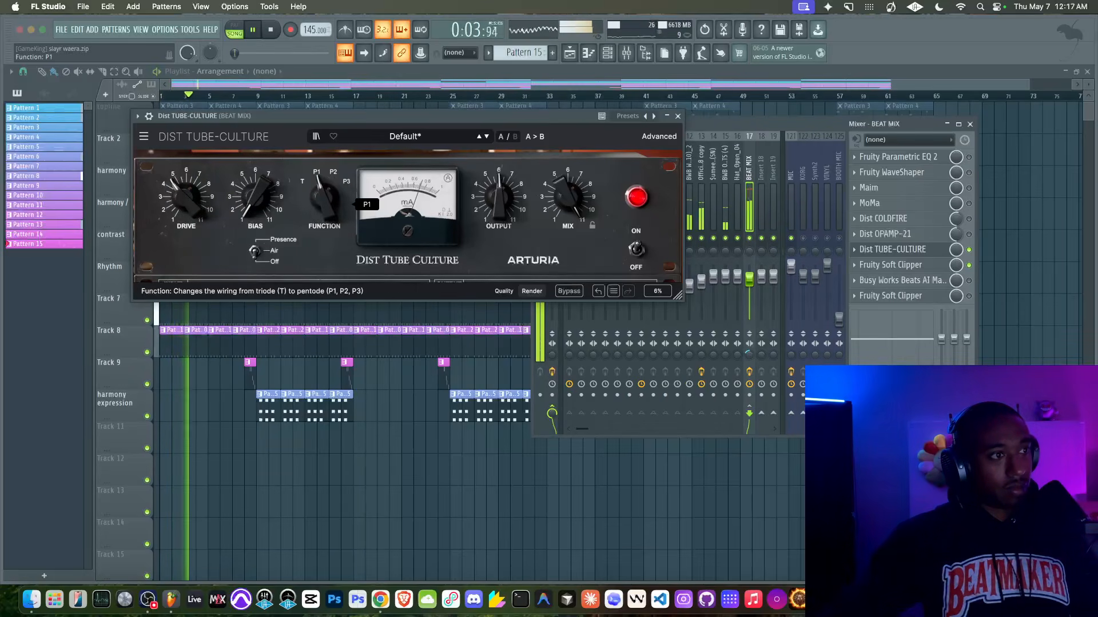
pyautogui.moveTo(204, 226); pyautogui.dragTo(205, 213)
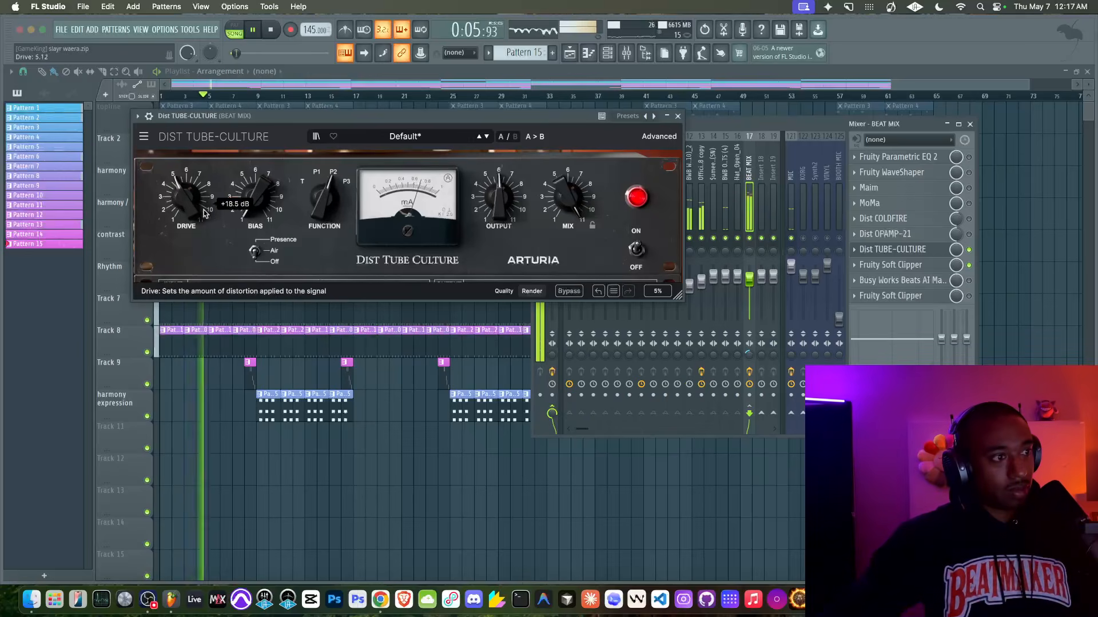
pyautogui.press('space')
# - Try Dist TUBE-CULTURE's Mix at 69% and Function P3, settling on Drive 6.76 and Function T
pyautogui.moveTo(554, 183); pyautogui.dragTo(553, 157)
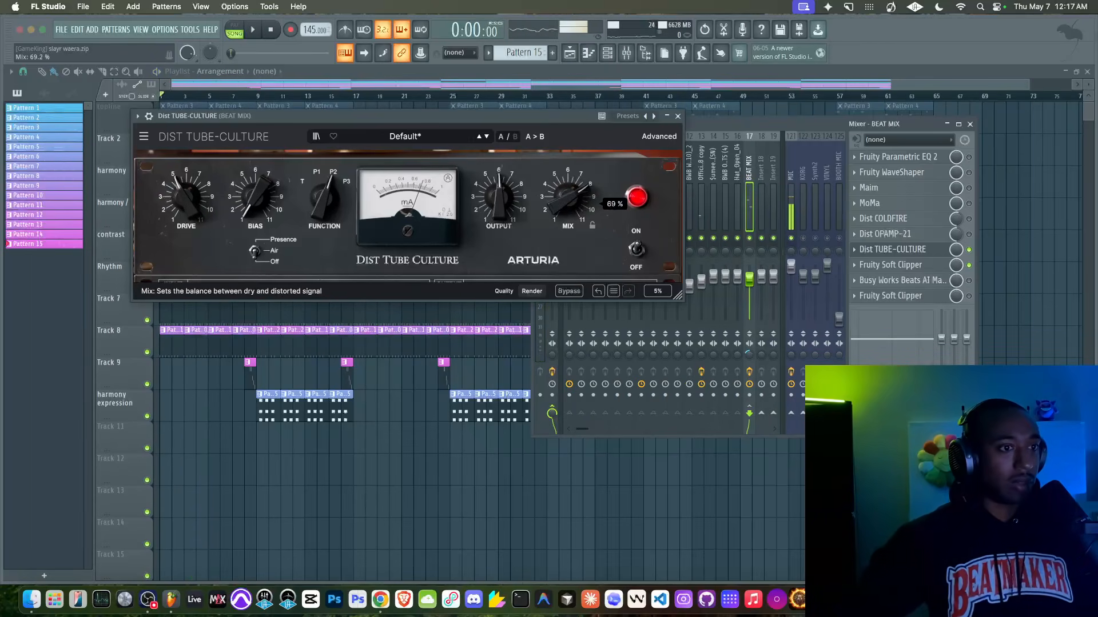
pyautogui.moveTo(563, 195); pyautogui.dragTo(563, 205)
pyautogui.moveTo(325, 197)
pyautogui.mouseDown()
pyautogui.moveTo(324, 207)
pyautogui.moveTo(324, 185)
pyautogui.mouseUp()
pyautogui.moveTo(187, 199); pyautogui.dragTo(187, 184)
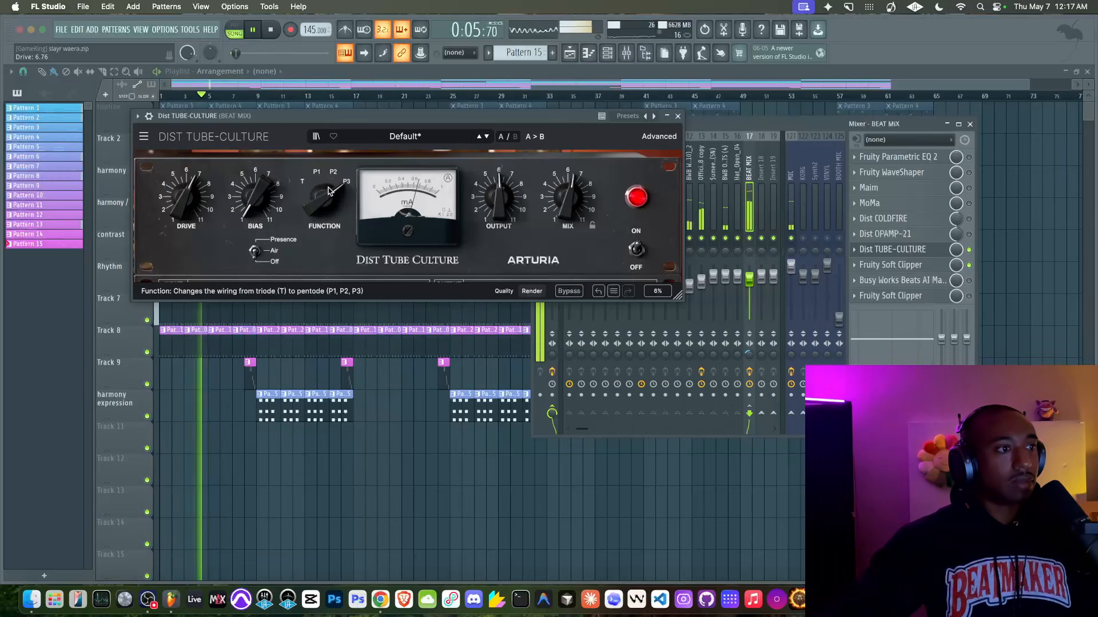
pyautogui.moveTo(328, 191); pyautogui.dragTo(328, 221)
pyautogui.moveTo(503, 199)
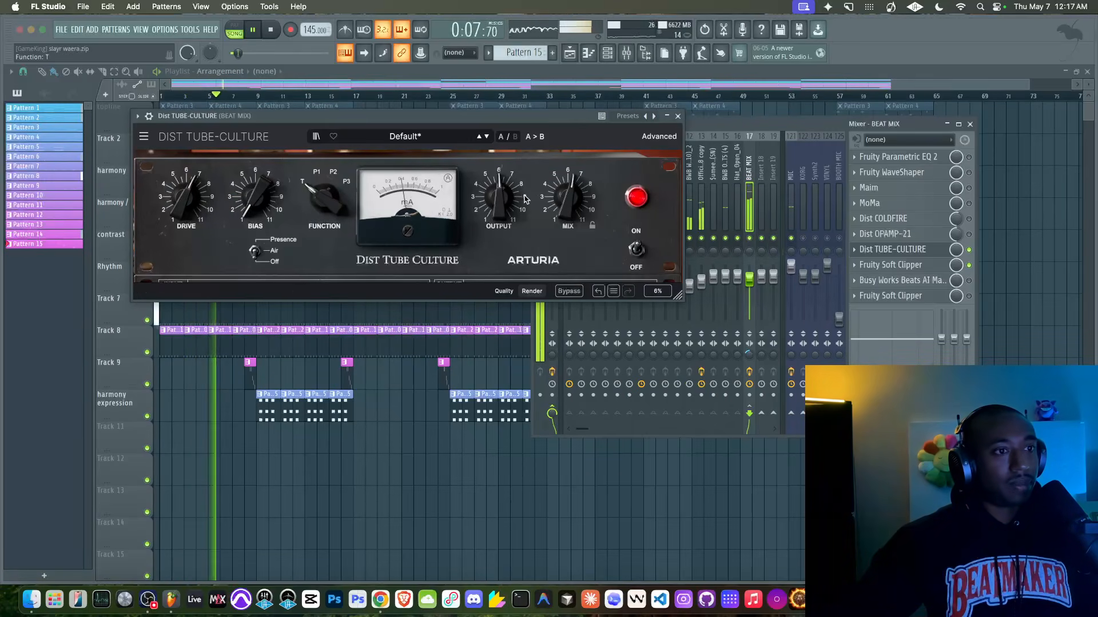
pyautogui.moveTo(569, 197)
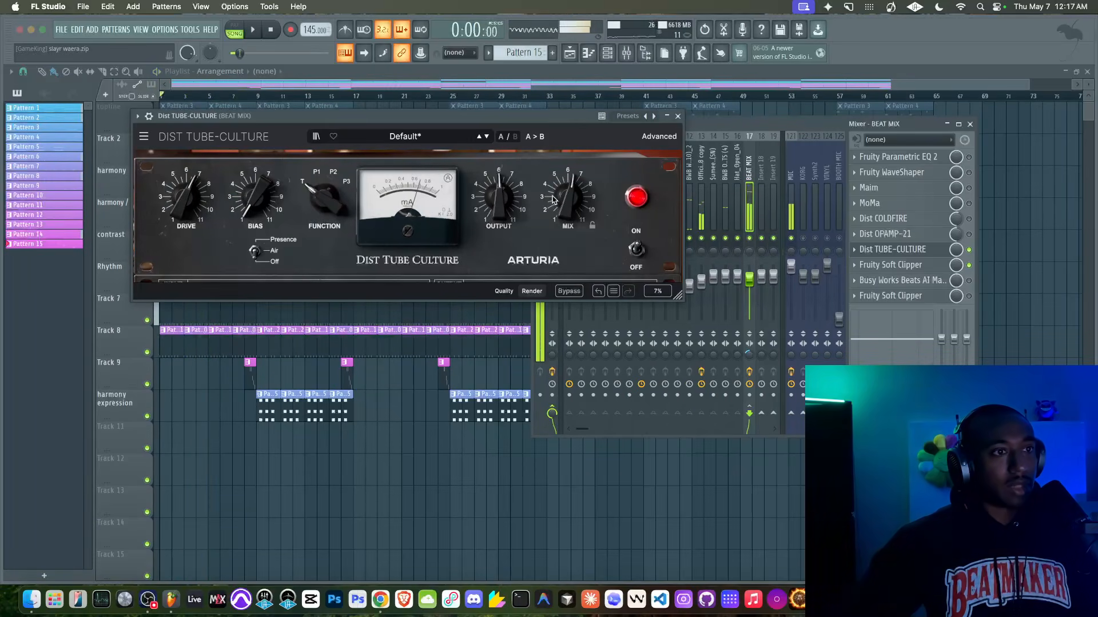
# - Try Dist TUBE-CULTURE's Mix at 42%, raise it during playback, and set Bias to 6.28
pyautogui.press('space')
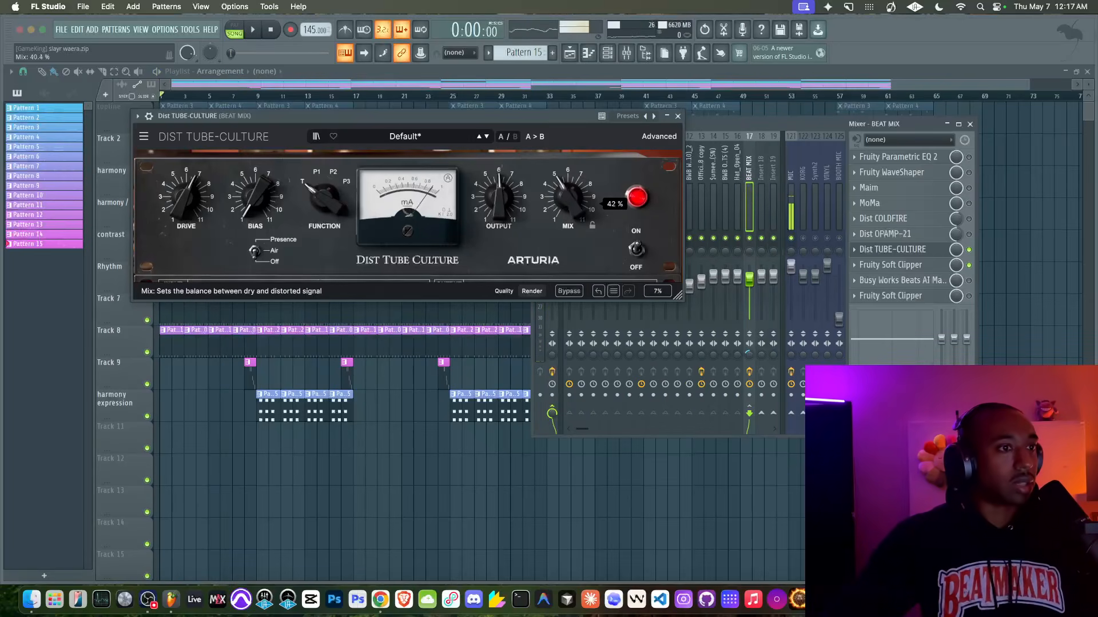
pyautogui.press('space')
pyautogui.moveTo(567, 197); pyautogui.dragTo(567, 166)
pyautogui.moveTo(254, 198)
pyautogui.mouseDown()
pyautogui.moveTo(255, 126)
pyautogui.moveTo(253, 211)
pyautogui.moveTo(252, 195)
pyautogui.mouseUp()
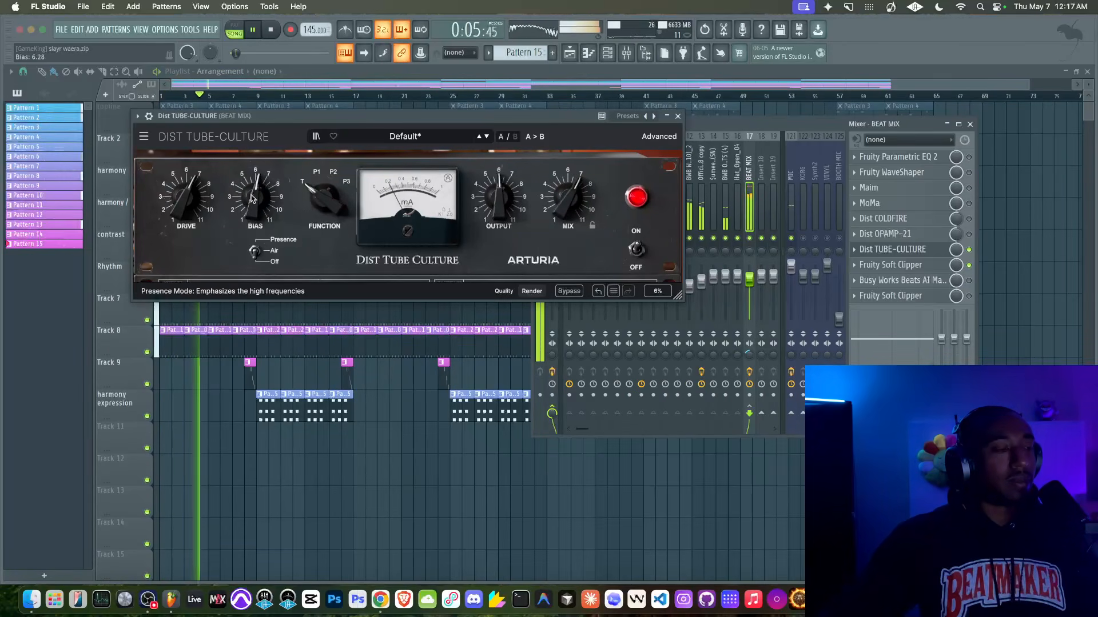
pyautogui.press('space')
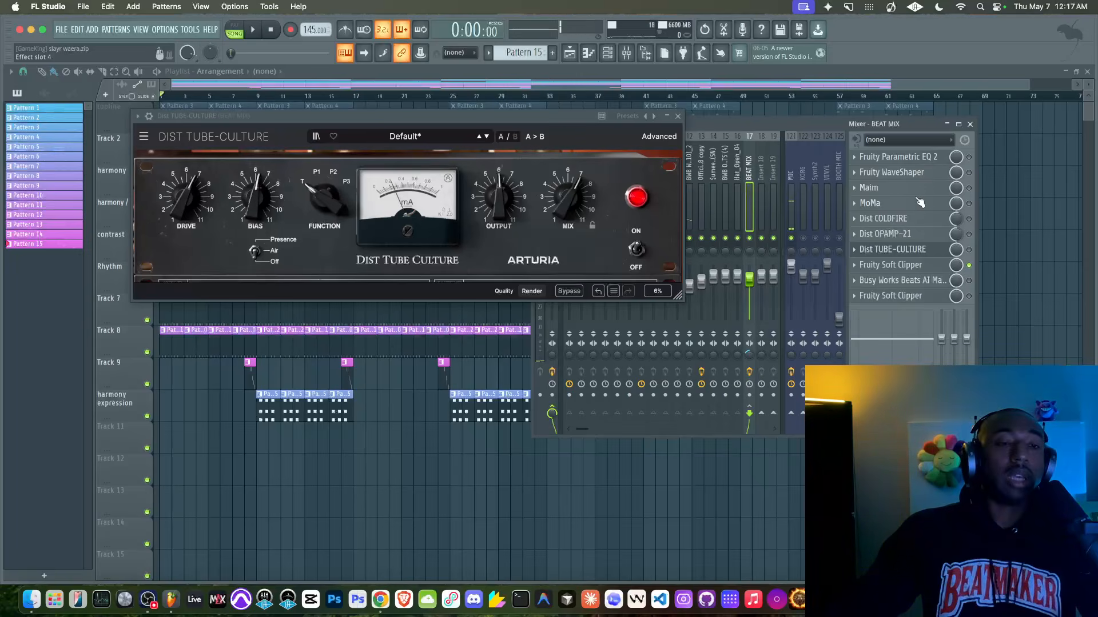
# - Replace Dist TUBE-CULTURE with Fruity WaveShaper on BEAT MIX and set the shaper curve's end point to Single curve
pyautogui.click(969, 172)
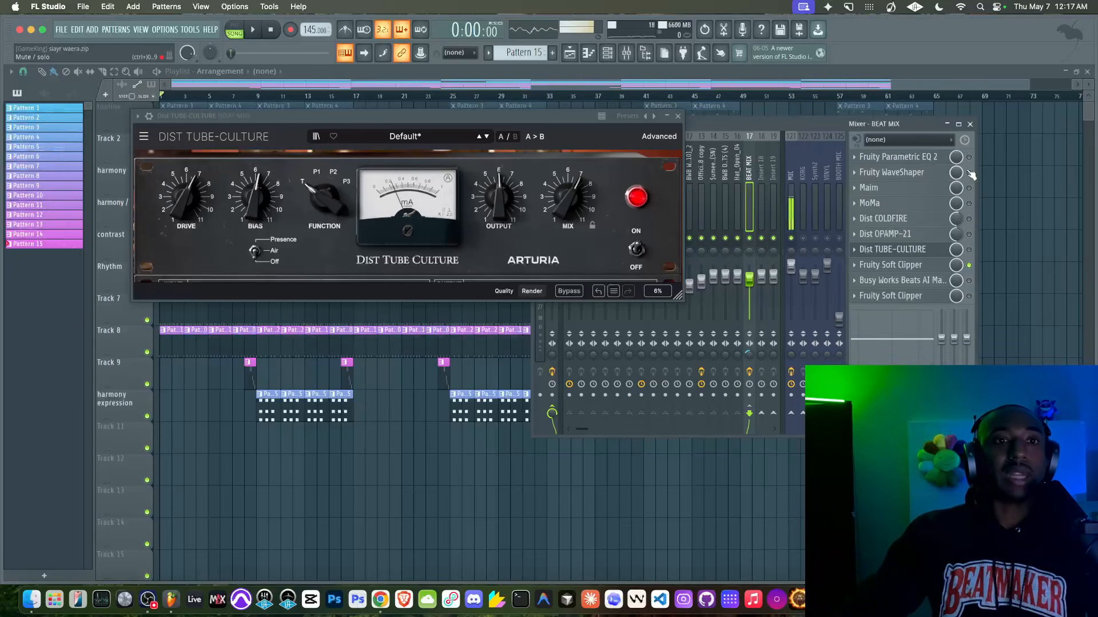
pyautogui.click(678, 117)
pyautogui.click(921, 173)
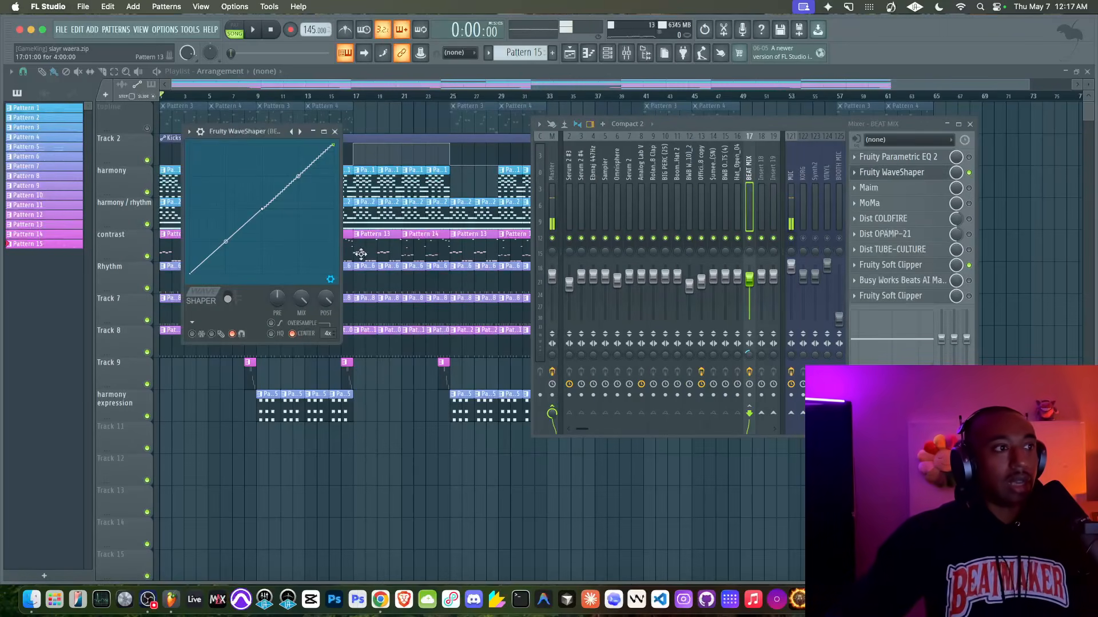
pyautogui.rightClick(335, 146)
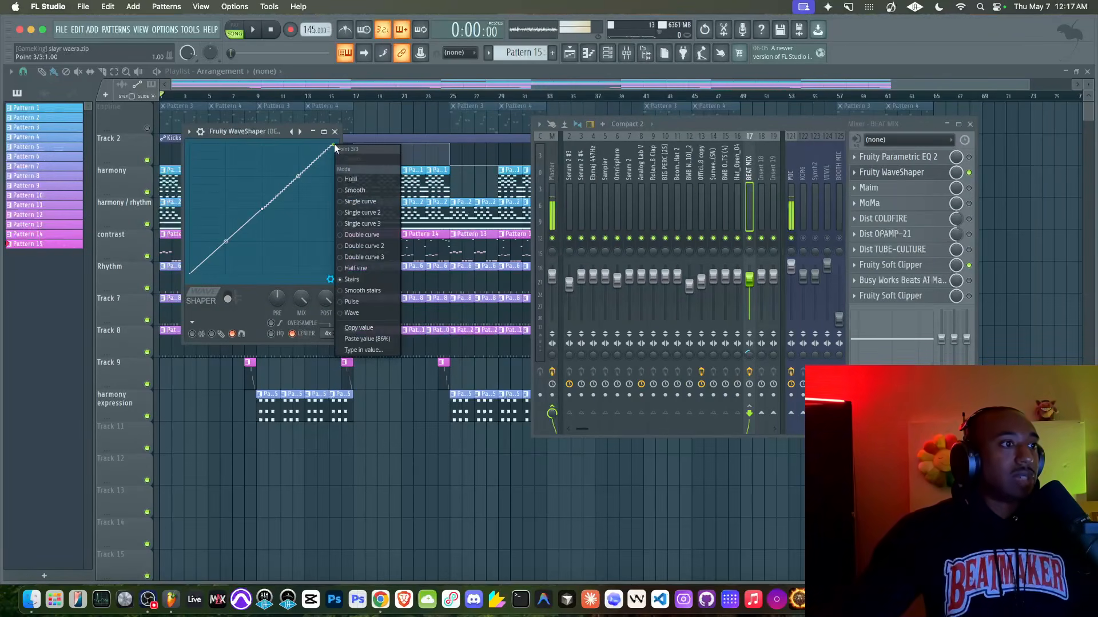
pyautogui.click(358, 202)
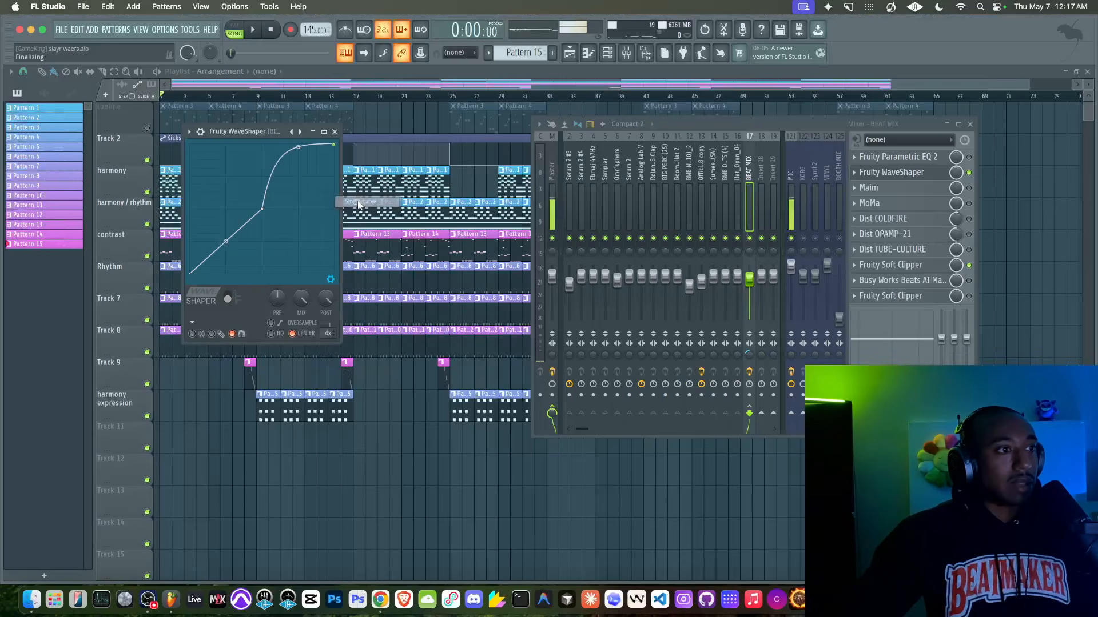
# - Try a jagged shape by adding several zigzag points to the upper half of the WaveShaper curve
pyautogui.moveTo(274, 173); pyautogui.dragTo(281, 185)
pyautogui.rightClick(288, 192)
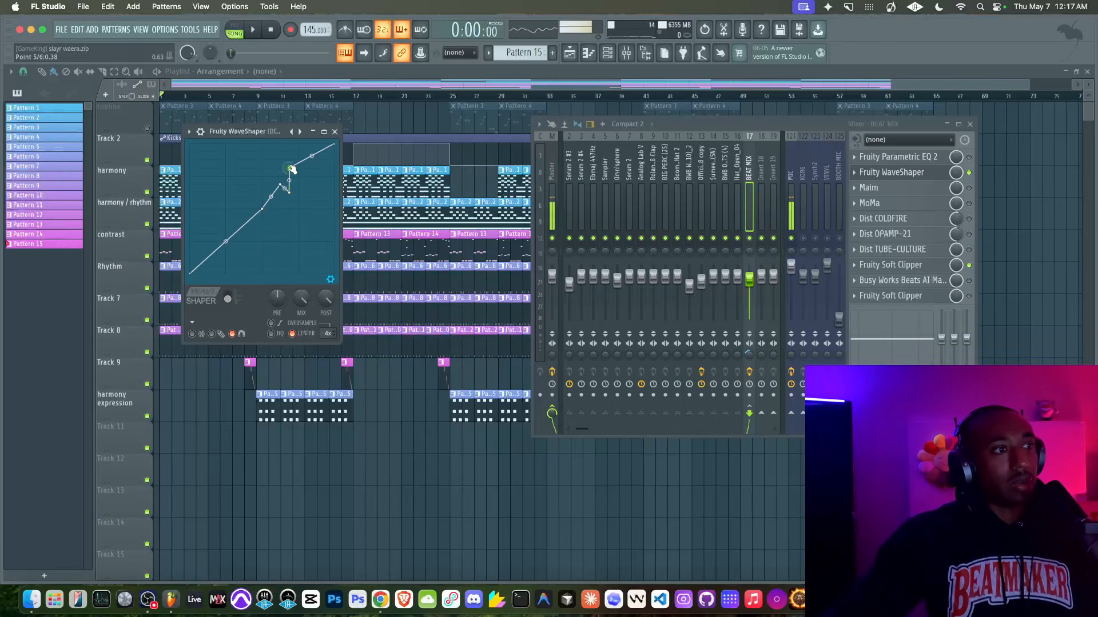
pyautogui.rightClick(307, 185)
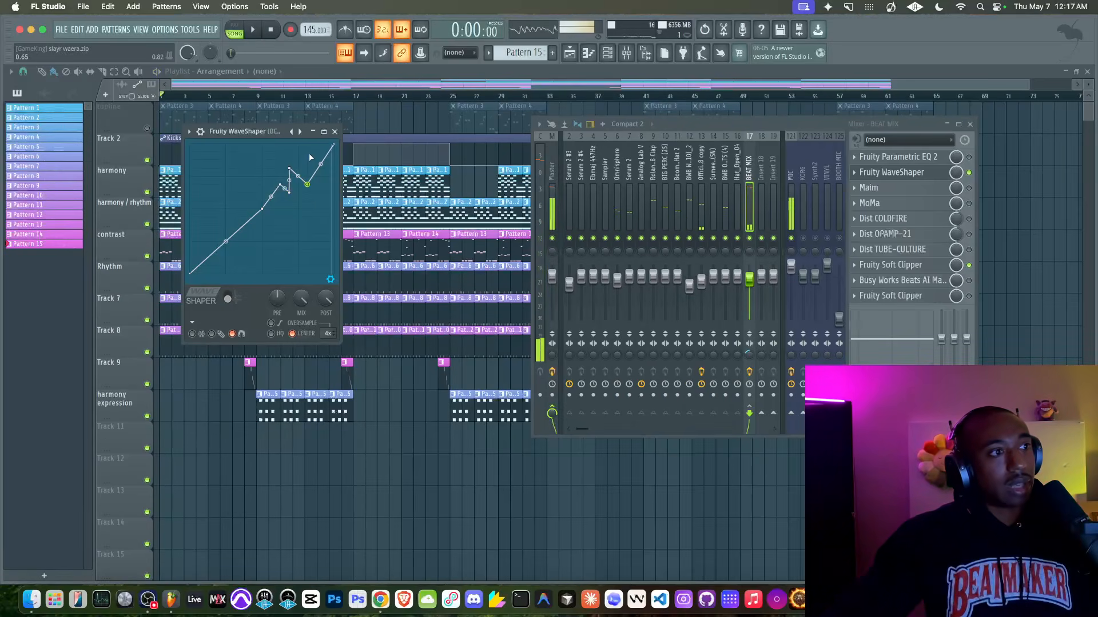
pyautogui.moveTo(321, 148); pyautogui.dragTo(318, 178)
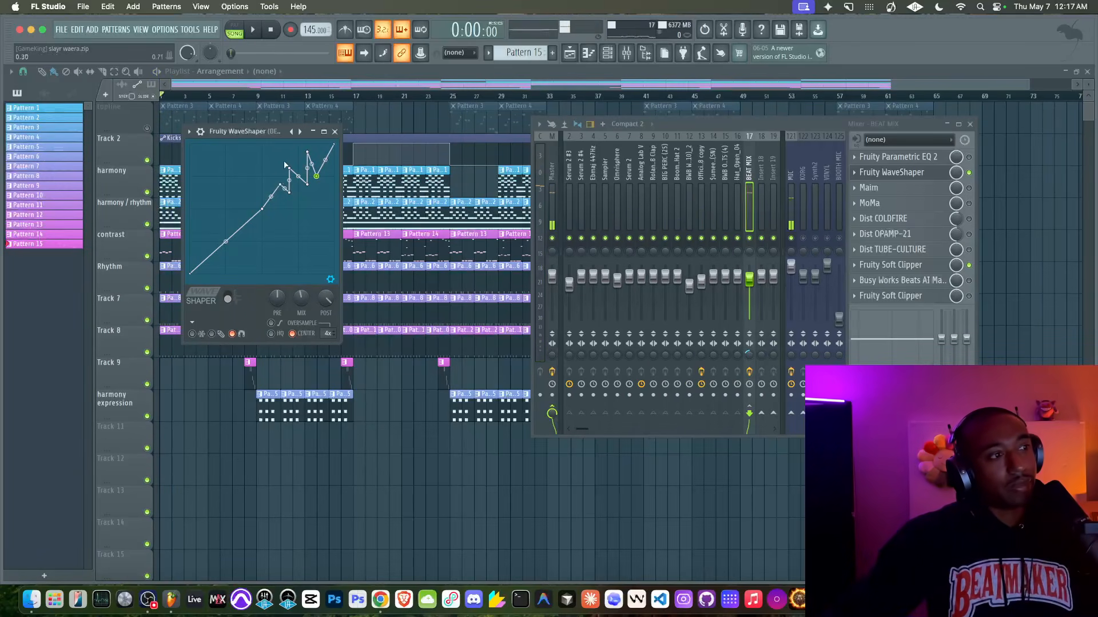
# - Play the beat and delete the upper zigzag points from the WaveShaper curve
pyautogui.press('space')
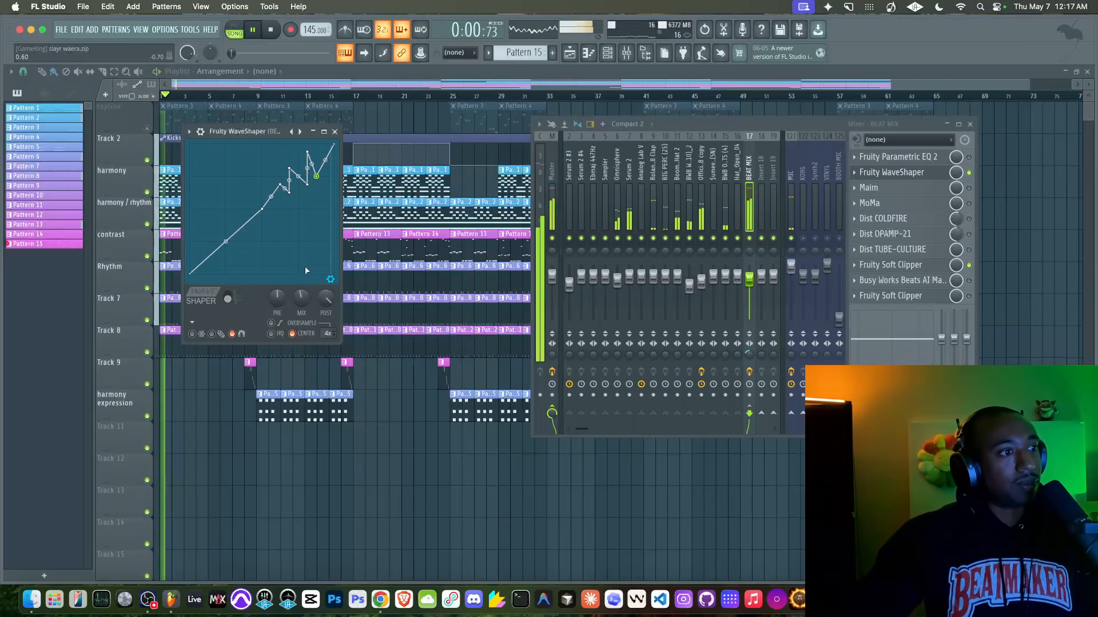
pyautogui.rightClick(309, 183)
pyautogui.press('d')
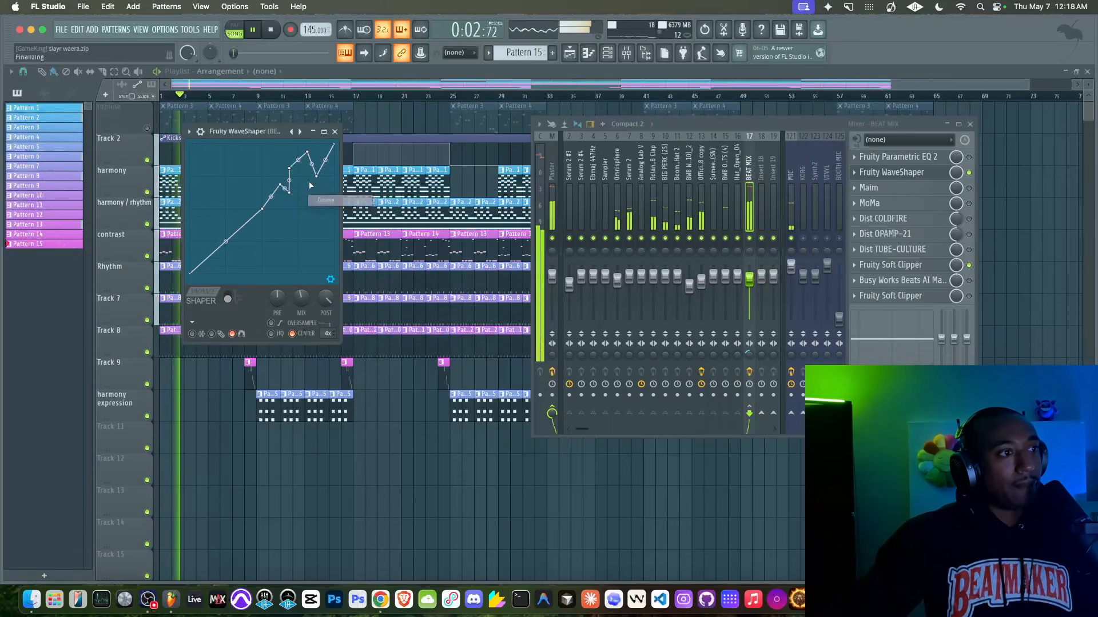
pyautogui.press('space')
pyautogui.rightClick(291, 167)
pyautogui.press('d')
pyautogui.rightClick(310, 163)
pyautogui.press('d')
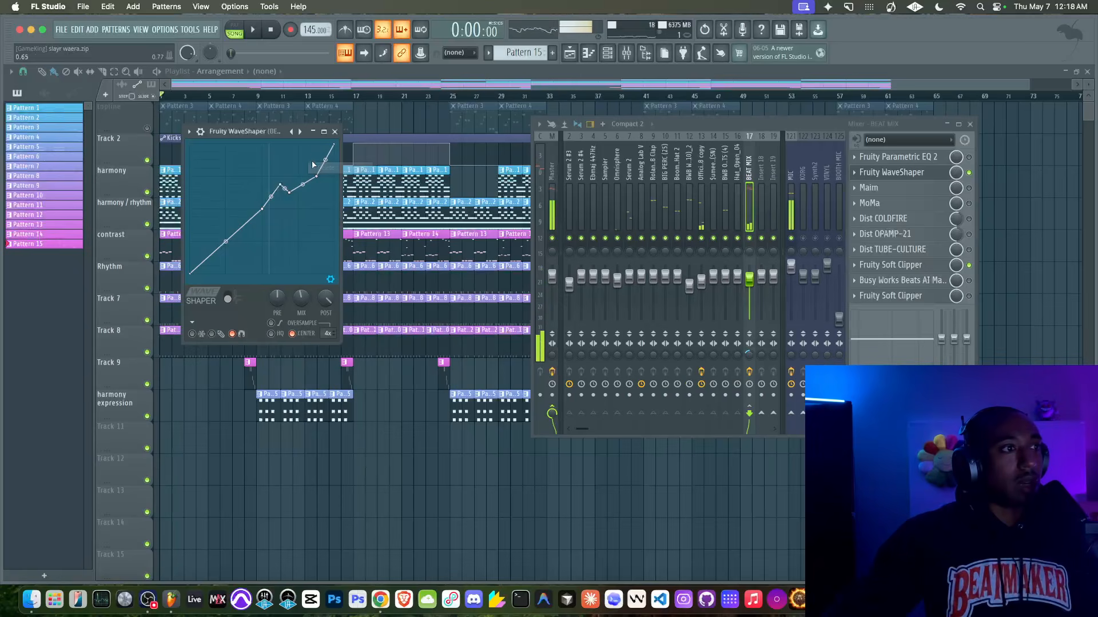
pyautogui.rightClick(315, 175)
pyautogui.press('d')
pyautogui.press('space')
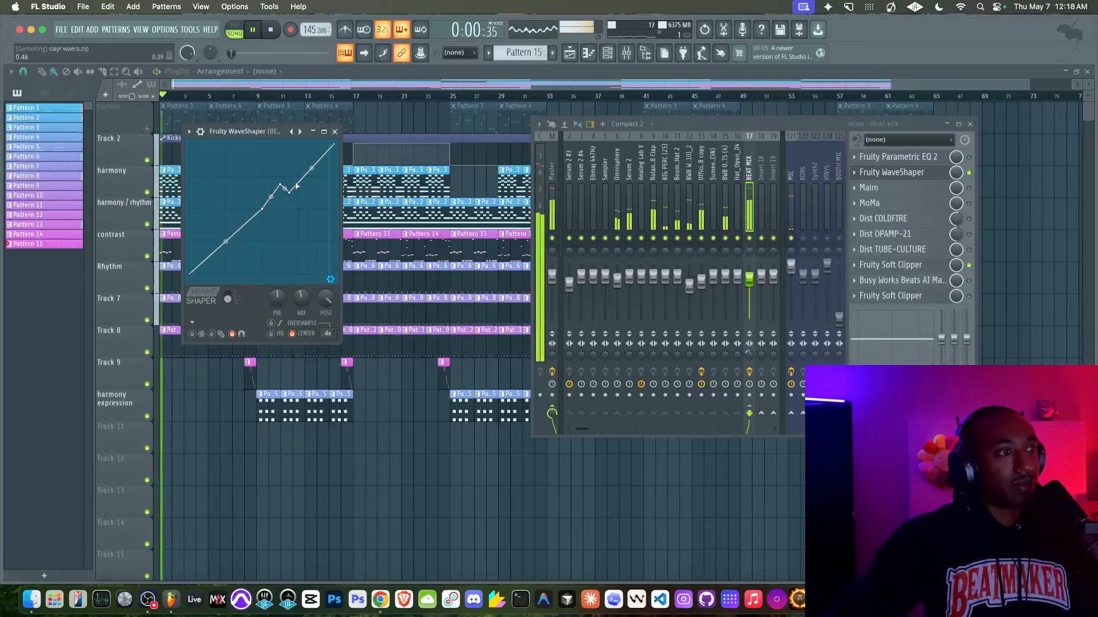
# - Bend the curve's upper segment upward and compare WaveShaper Mix levels of 80% and 100% during playback
pyautogui.moveTo(311, 168); pyautogui.dragTo(312, 146)
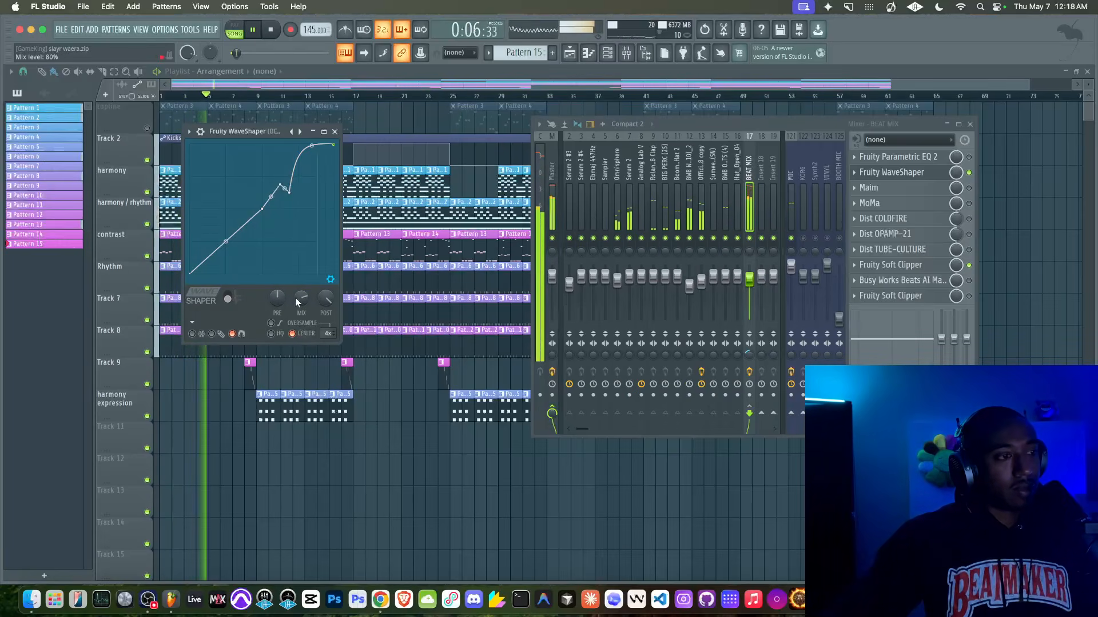
pyautogui.moveTo(302, 298); pyautogui.dragTo(301, 280)
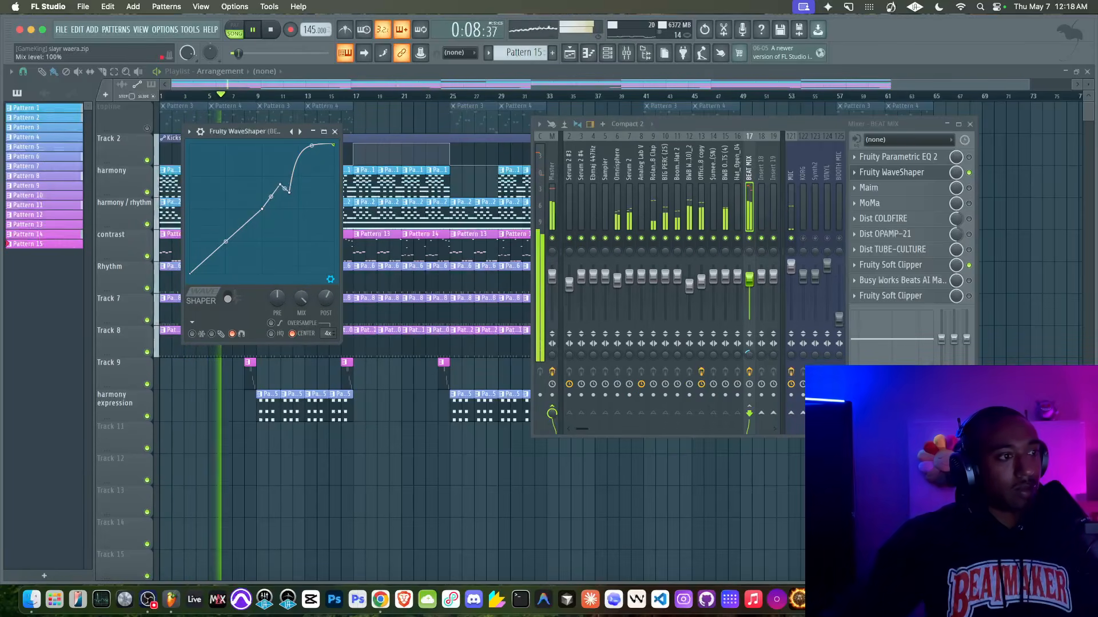
pyautogui.press('space')
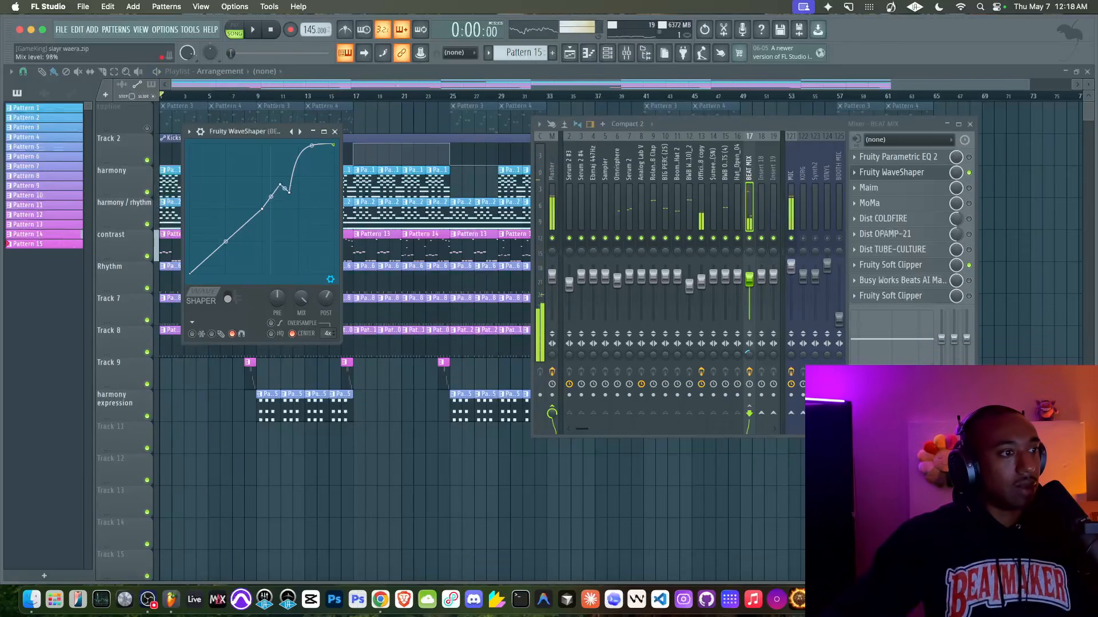
# - Delete the remaining extra points near the middle of the WaveShaper curve and replay the beat
pyautogui.rightClick(282, 186)
pyautogui.click(287, 194)
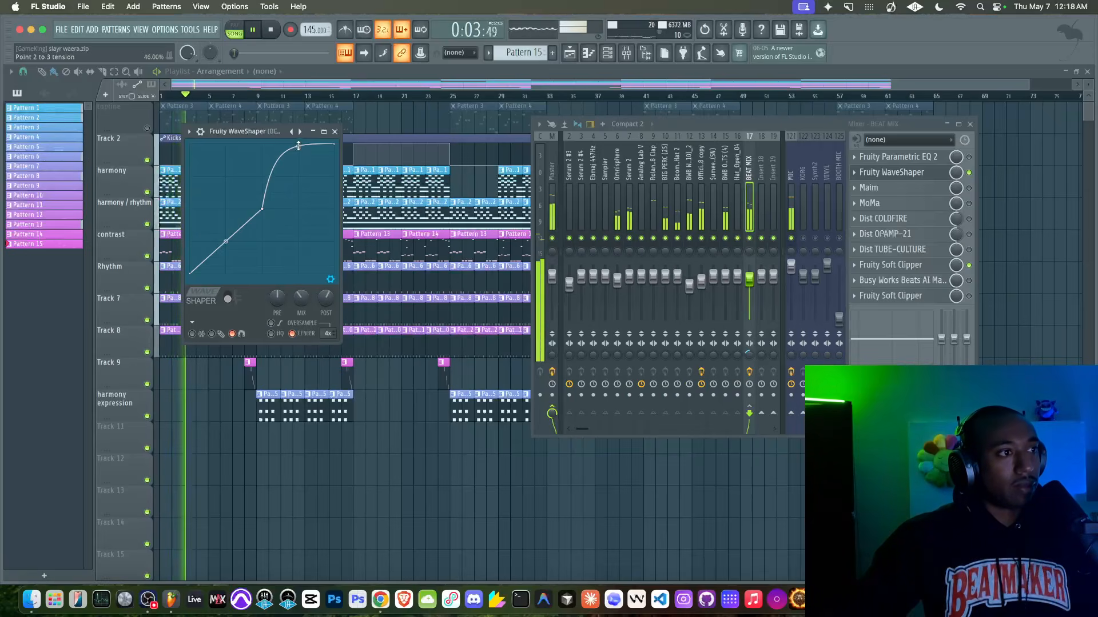
pyautogui.press('space')
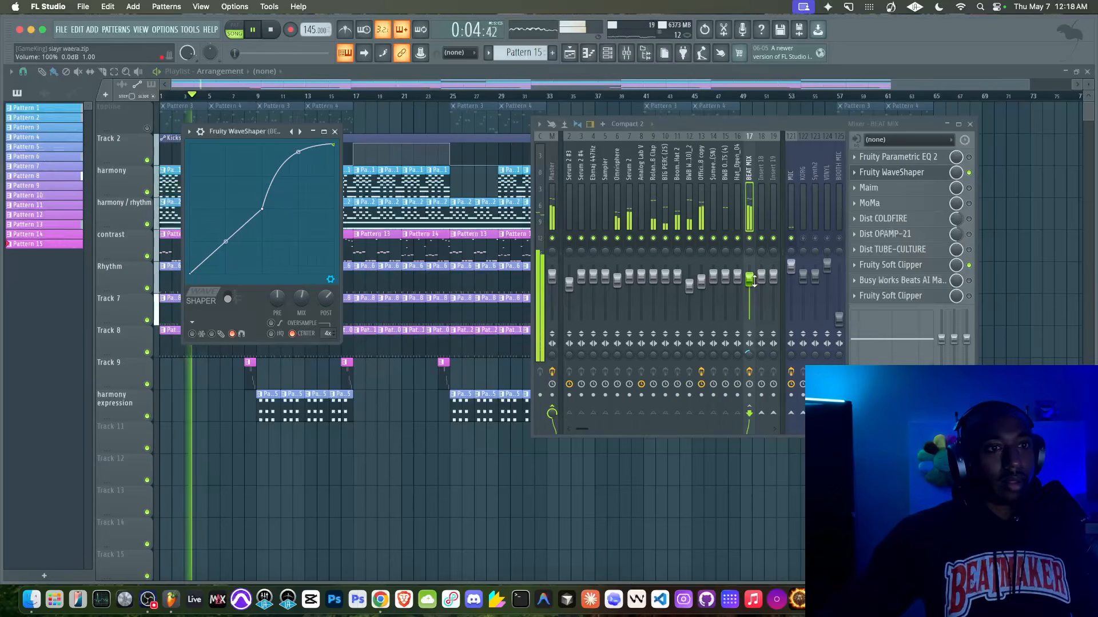
# - Switch BEAT MIX from Fruity WaveShaper to MoMa and raise MoMa's Amount to 6.9 during playback
pyautogui.click(969, 203)
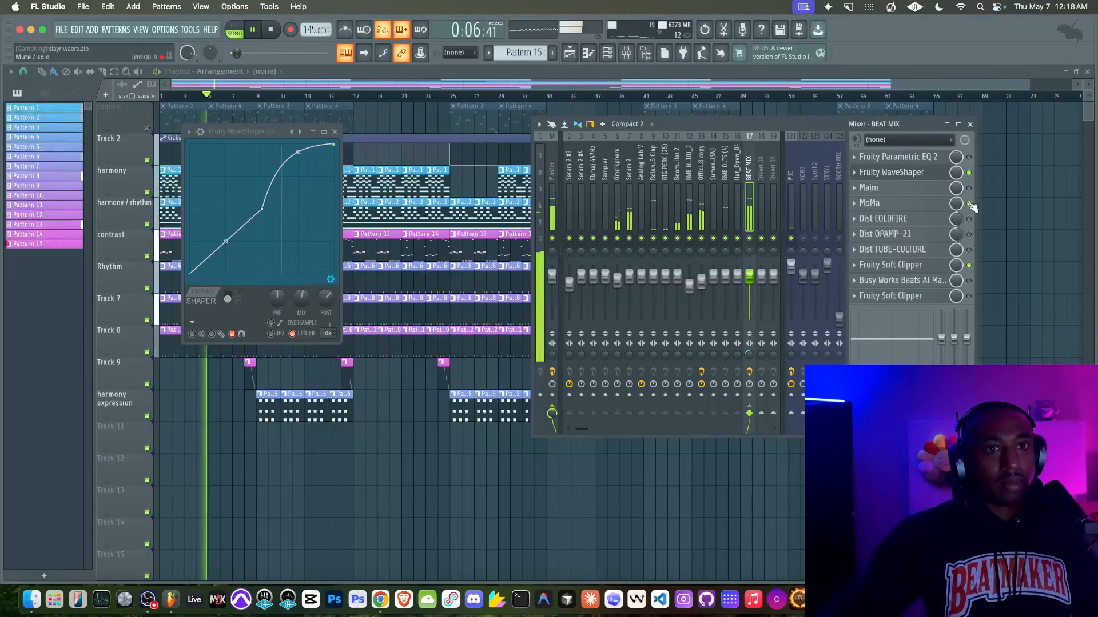
pyautogui.press('space')
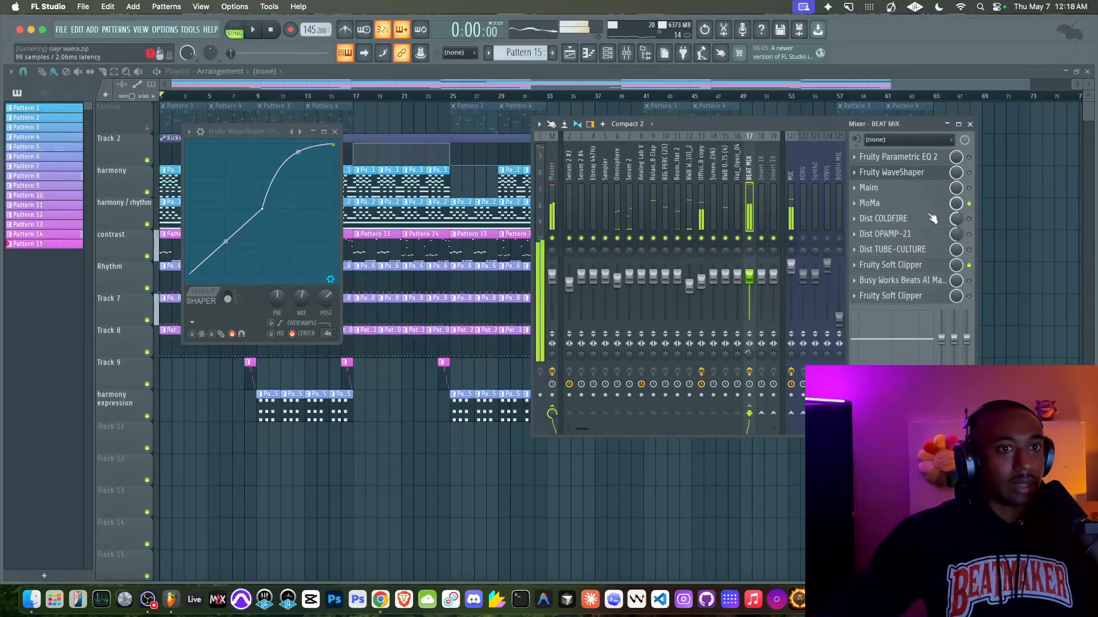
pyautogui.click(930, 197)
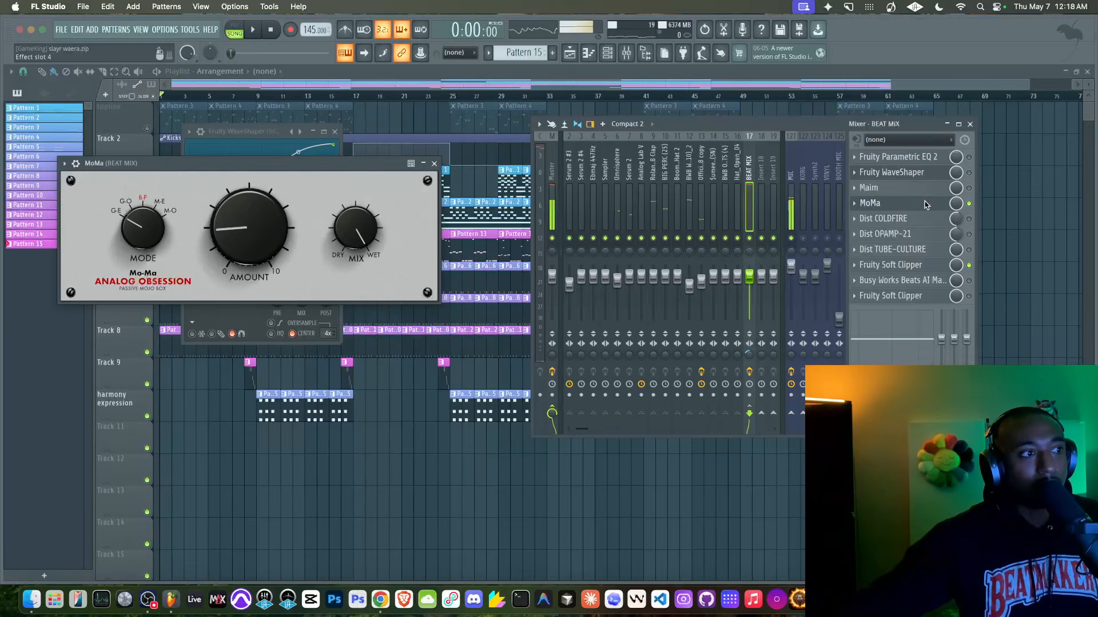
pyautogui.press('space')
pyautogui.scroll(10, 249, 277)
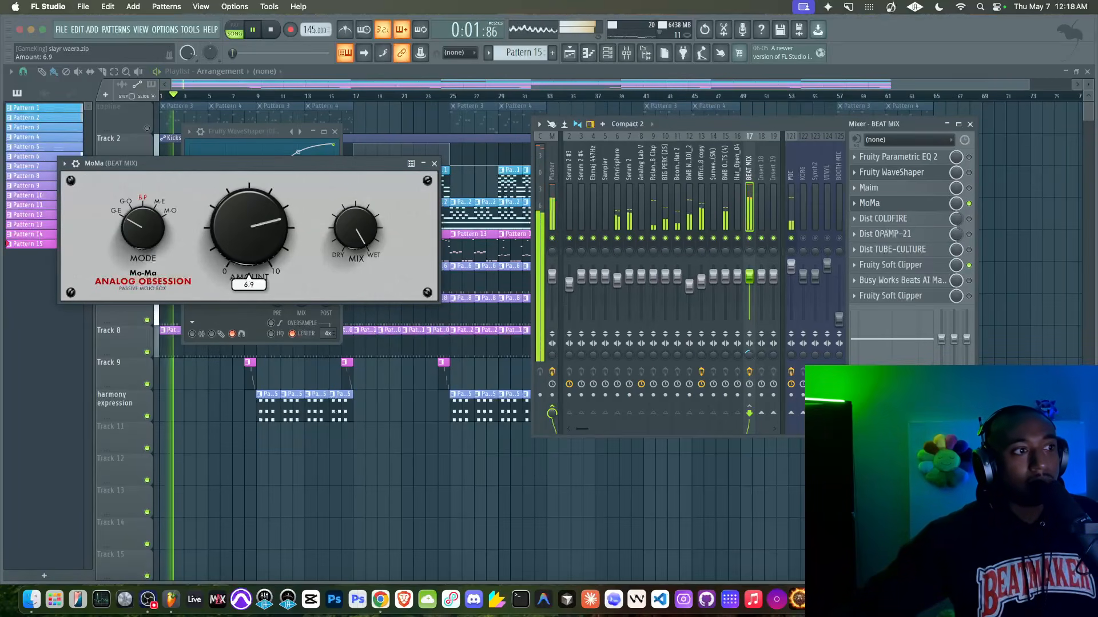
pyautogui.scroll(2, 249, 276)
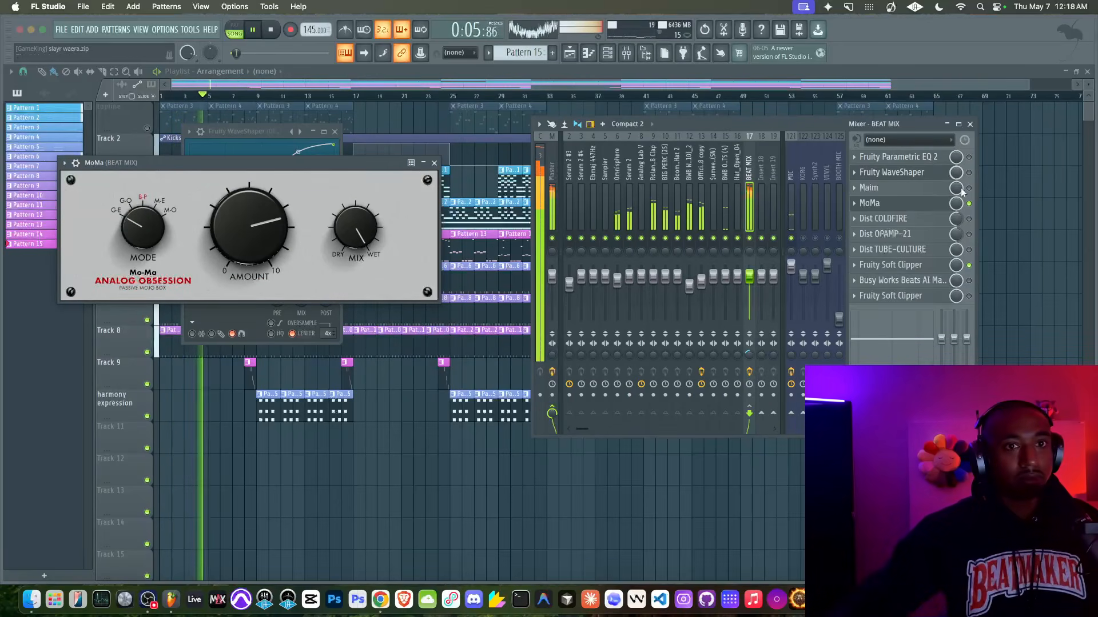
# - Bypass MoMa and re-enable Fruity WaveShaper on BEAT MIX, bringing up its window
pyautogui.click(968, 207)
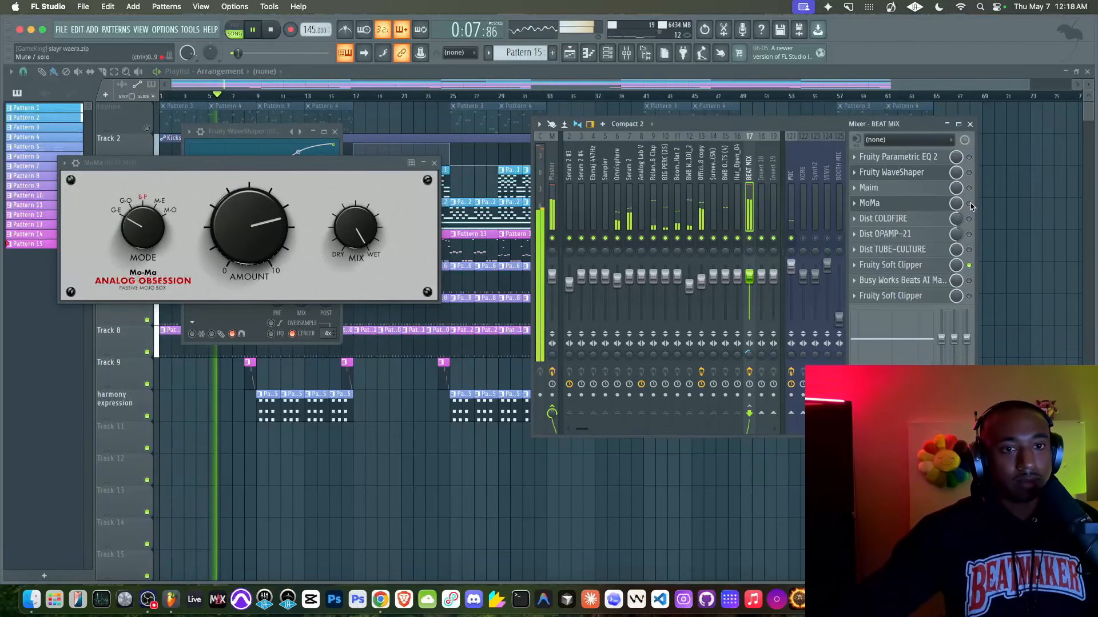
pyautogui.click(968, 172)
pyautogui.click(920, 174)
pyautogui.click(919, 175)
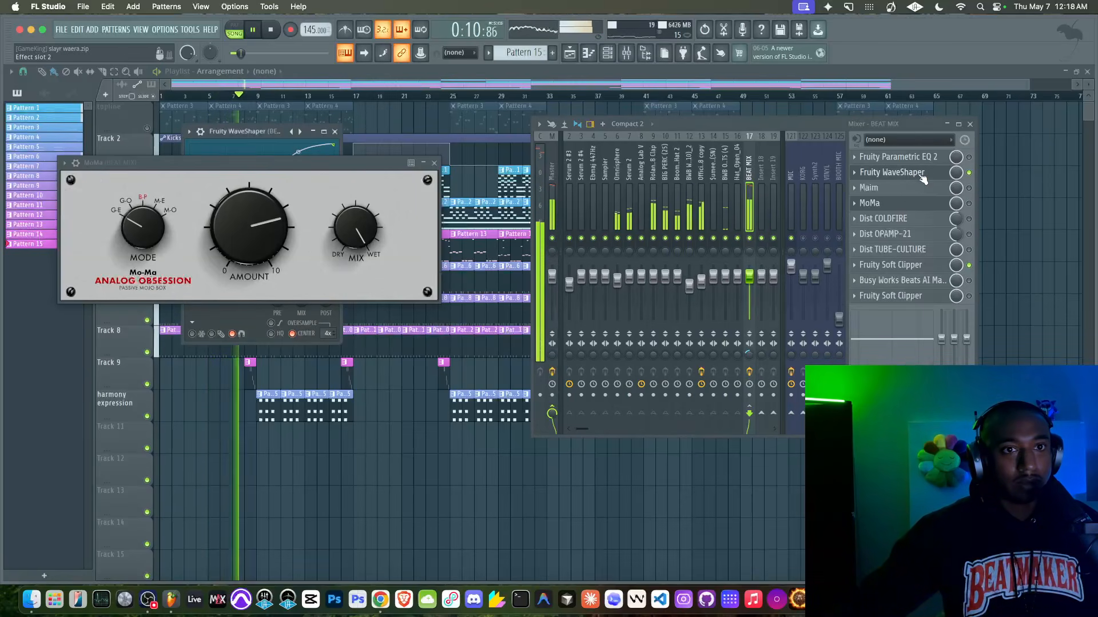
# - Close the MoMa window and set the Fruity WaveShaper's post gain to 95% during playback
pyautogui.click(434, 163)
pyautogui.moveTo(326, 298); pyautogui.dragTo(301, 306)
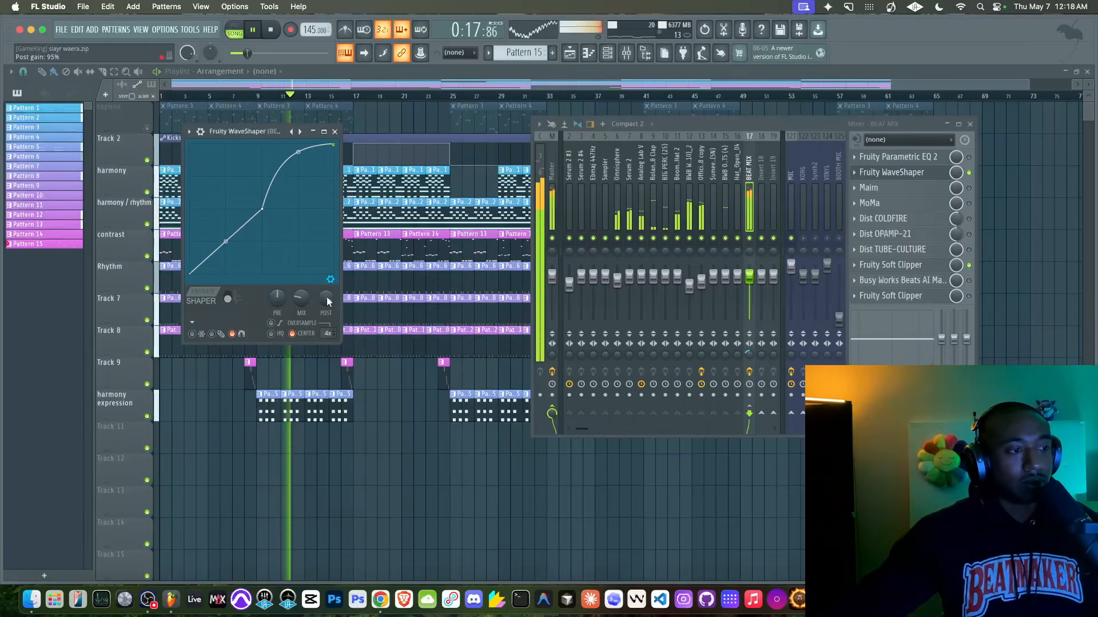
pyautogui.click(730, 208)
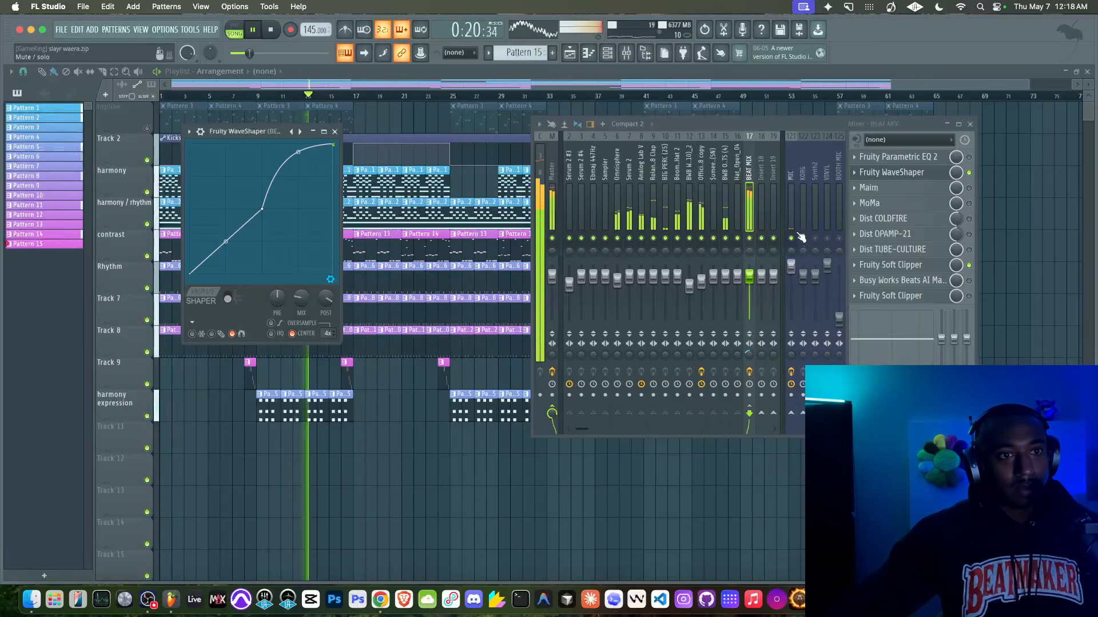
# - Bring up Fruity Parametric EQ 2 on BEAT MIX and lower the Fruity WaveShaper's post gain to 88%
pyautogui.click(931, 160)
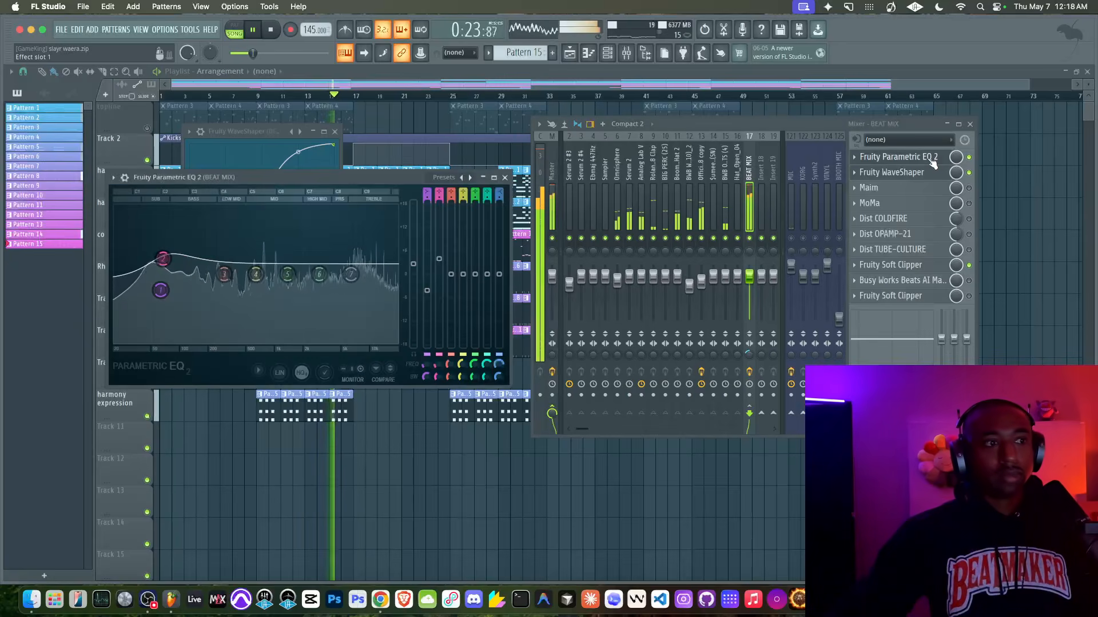
pyautogui.click(896, 172)
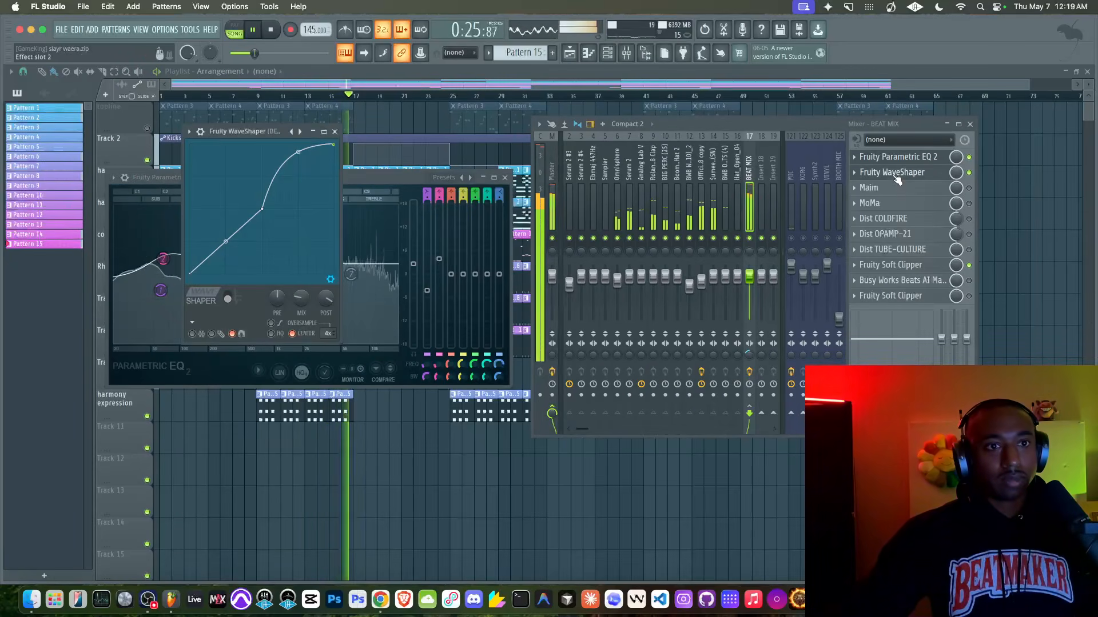
pyautogui.moveTo(323, 295); pyautogui.dragTo(323, 302)
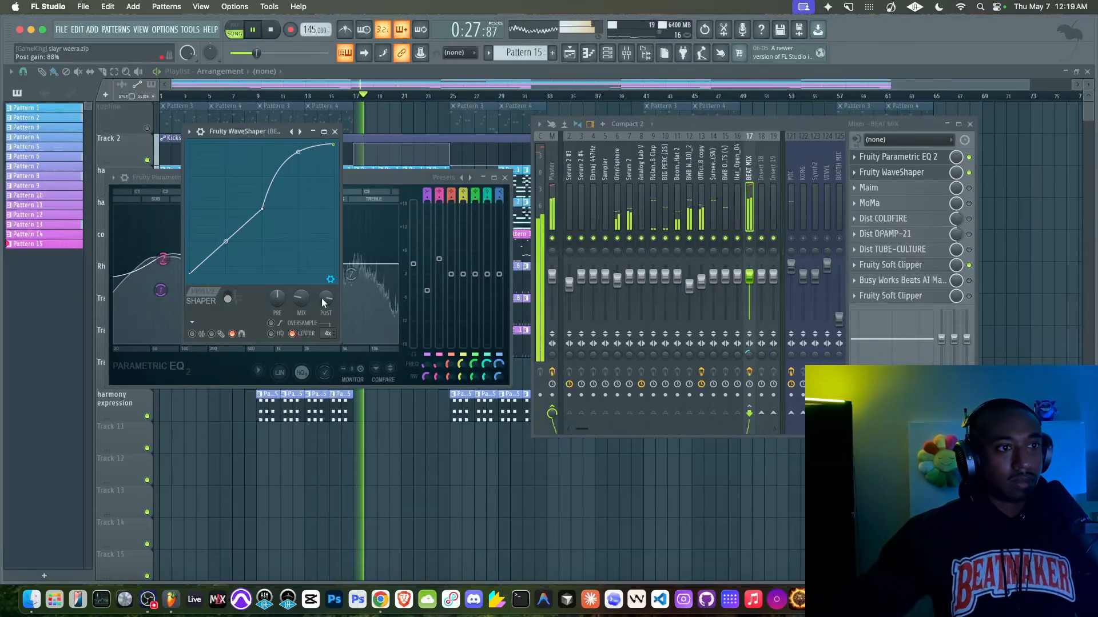
# - Check the effect chain on the Master track and reselect the BEAT MIX track
pyautogui.click(560, 196)
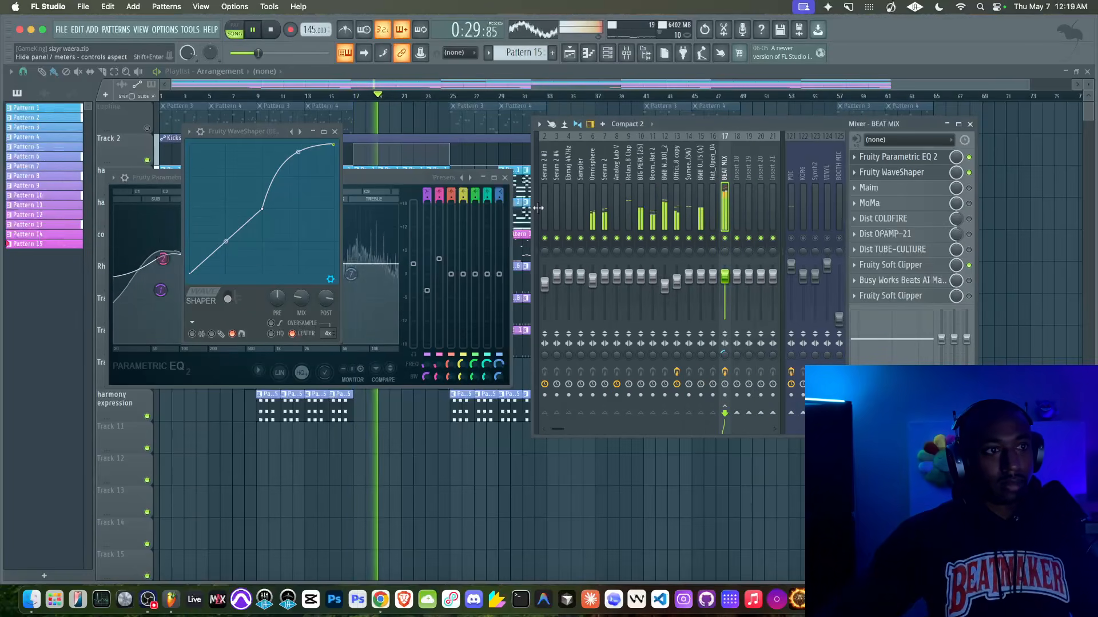
pyautogui.click(538, 208)
pyautogui.click(552, 204)
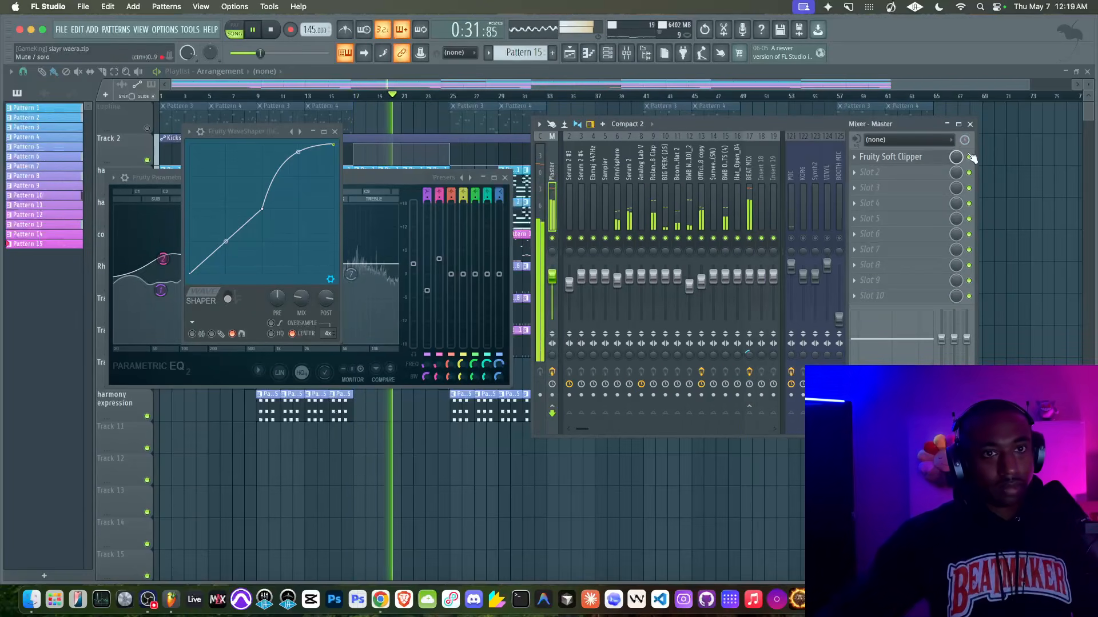
pyautogui.click(749, 206)
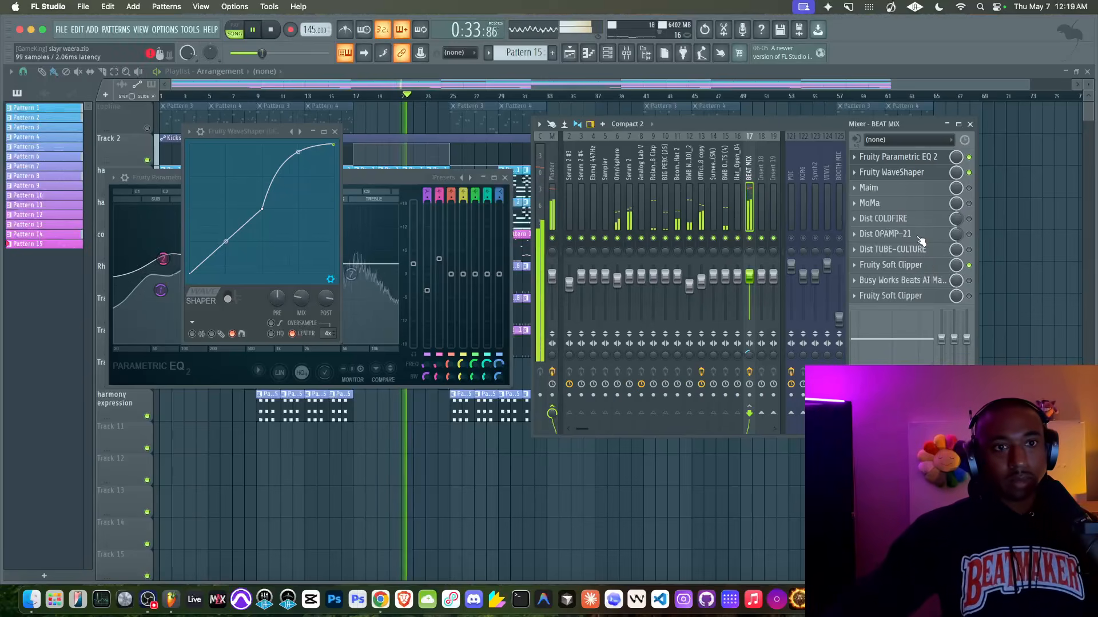
# - Open Busy Works Beats AI Mastering 4 on BEAT MIX, stop playback, and check the audio device settings
pyautogui.click(909, 279)
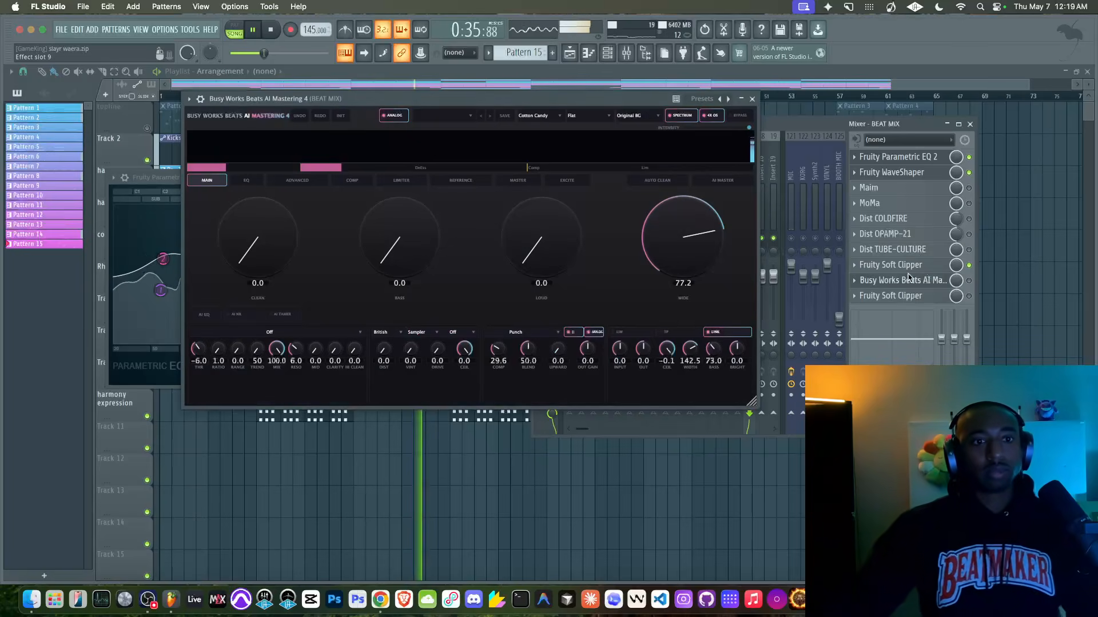
pyautogui.press('space')
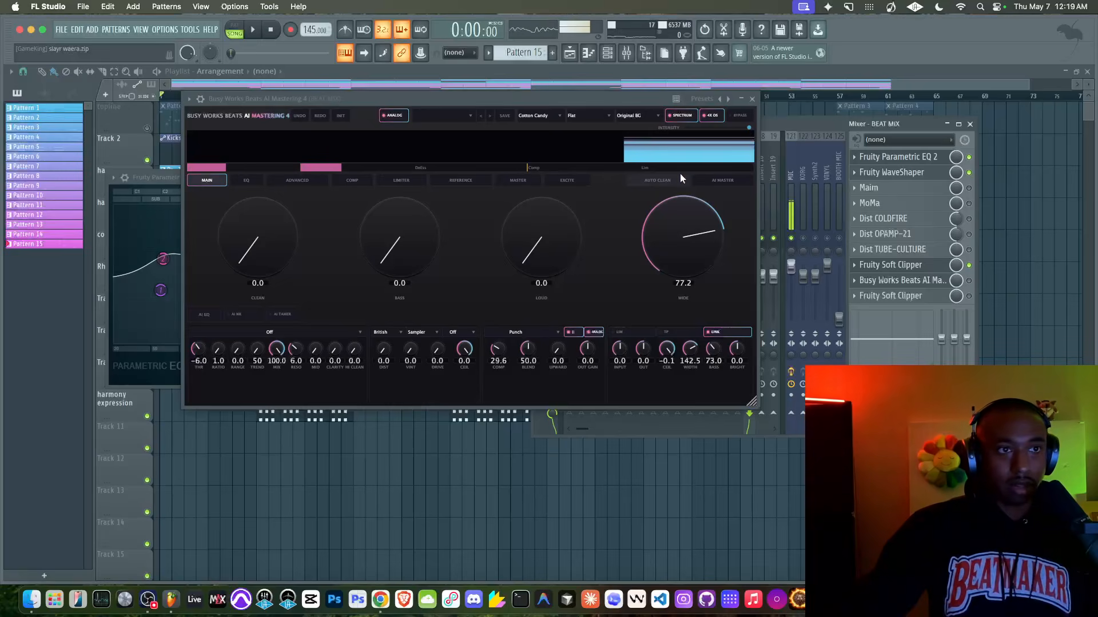
pyautogui.click(170, 37)
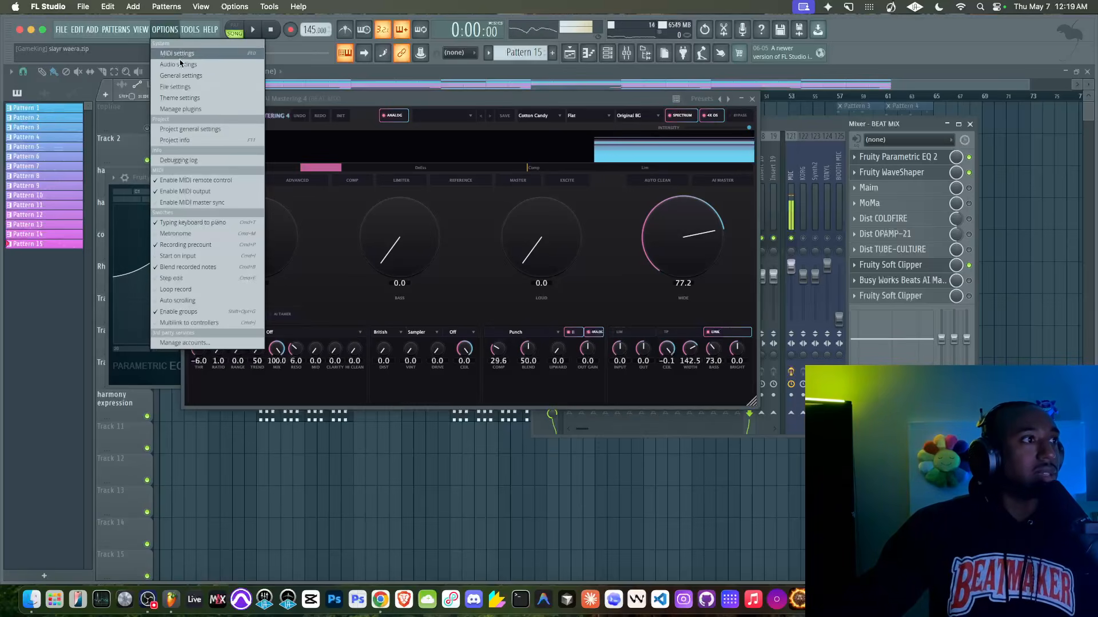
pyautogui.click(179, 65)
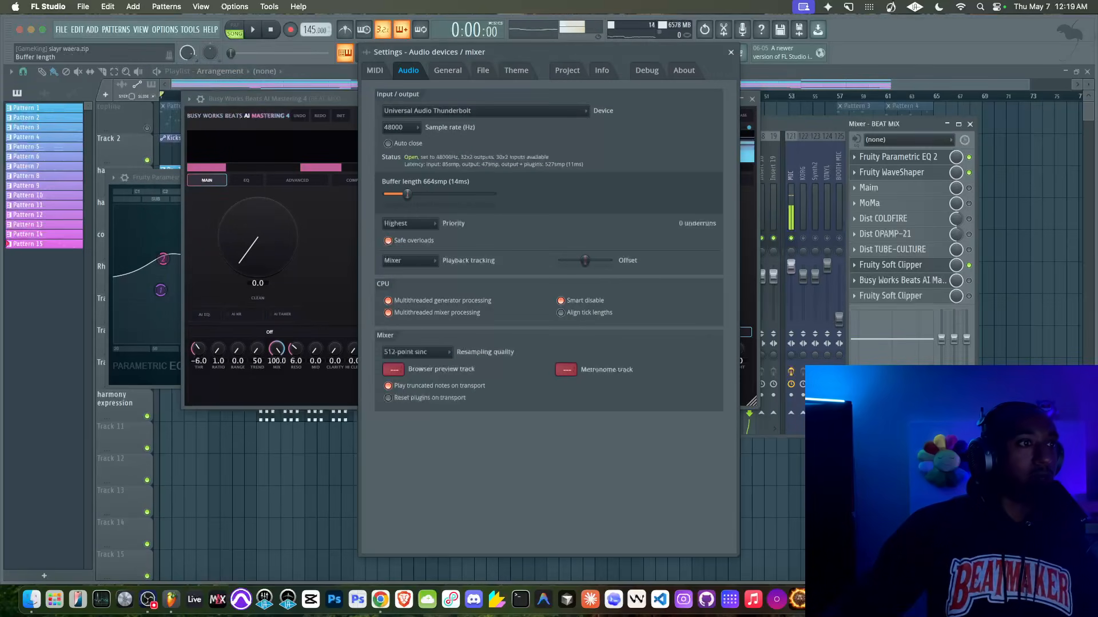
pyautogui.click(730, 53)
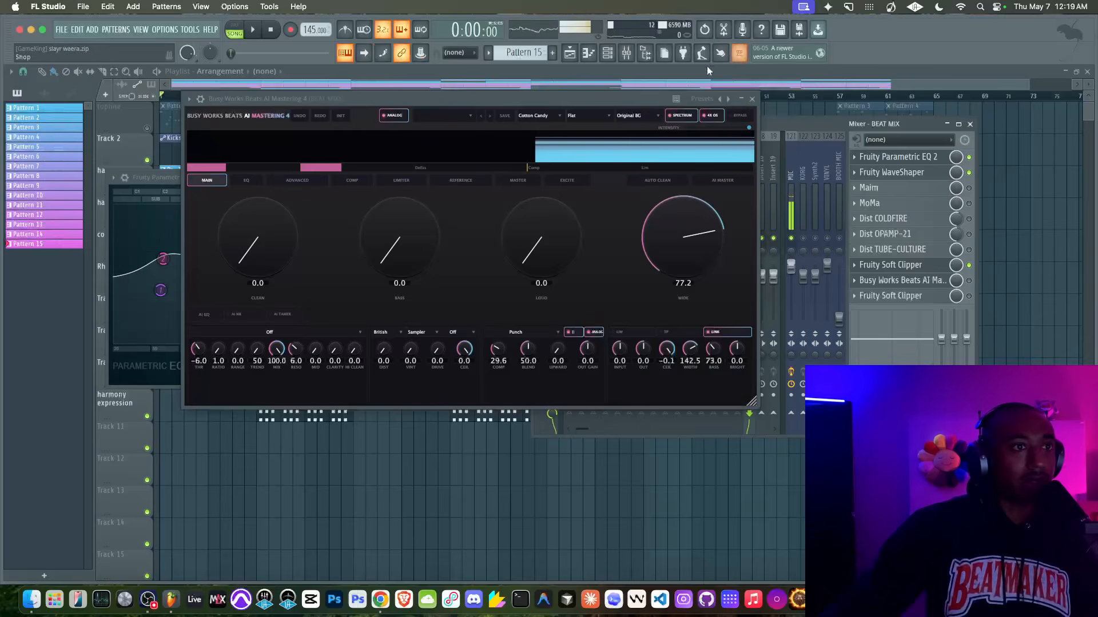
# - Enable AI Mastering 4 on BEAT MIX, initialize it to the Default preset, and play the beat with its internal bypass on
pyautogui.click(969, 279)
pyautogui.click(928, 279)
pyautogui.click(927, 279)
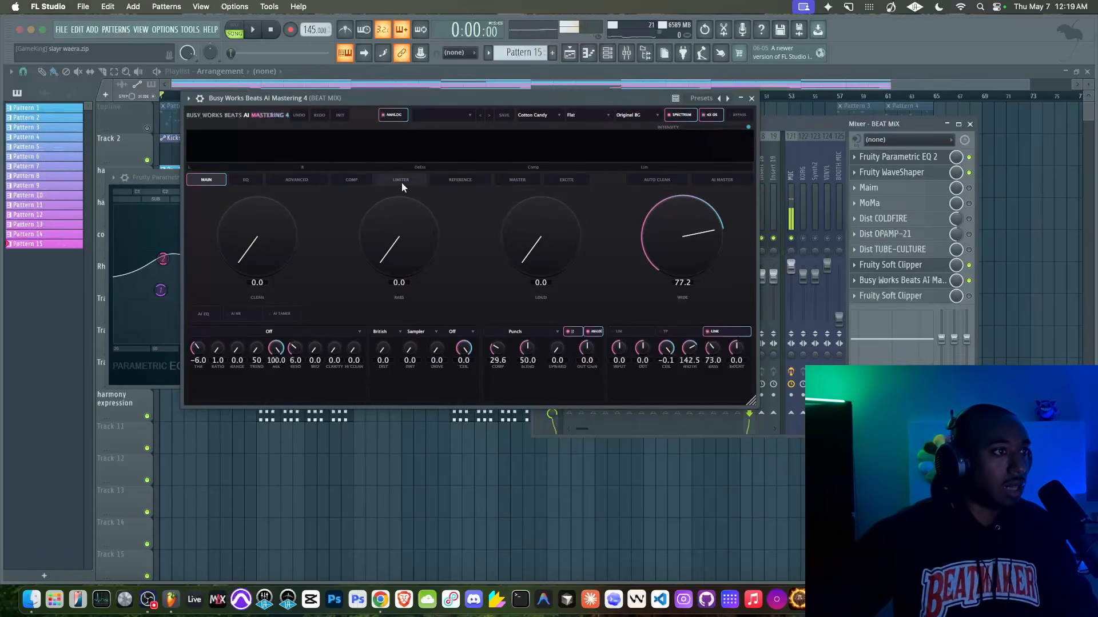
pyautogui.click(341, 115)
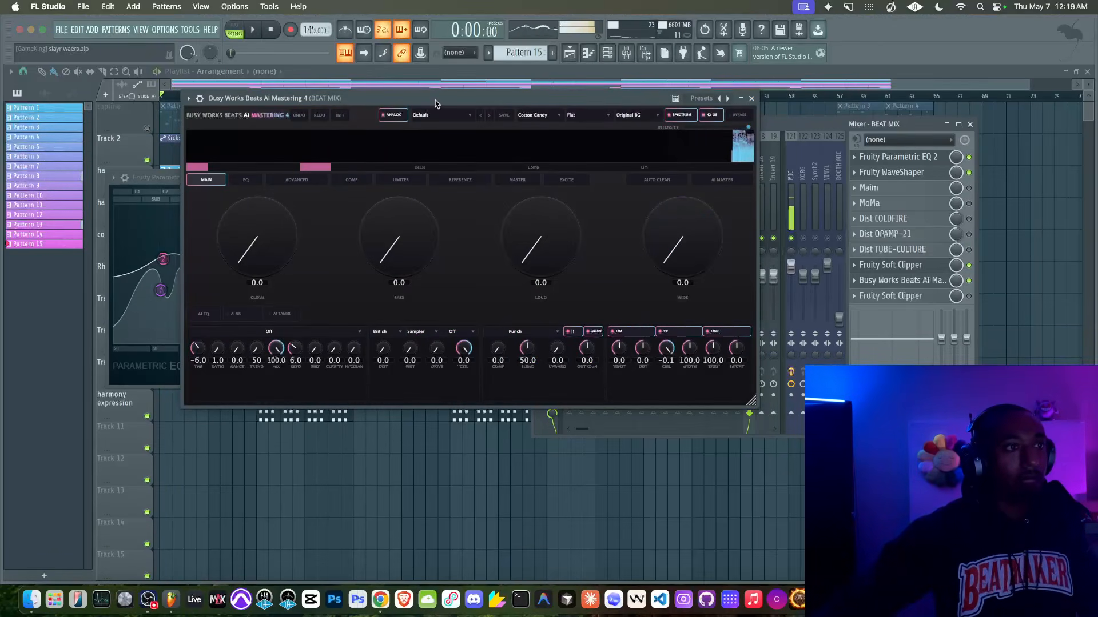
pyautogui.click(737, 115)
pyautogui.press('space')
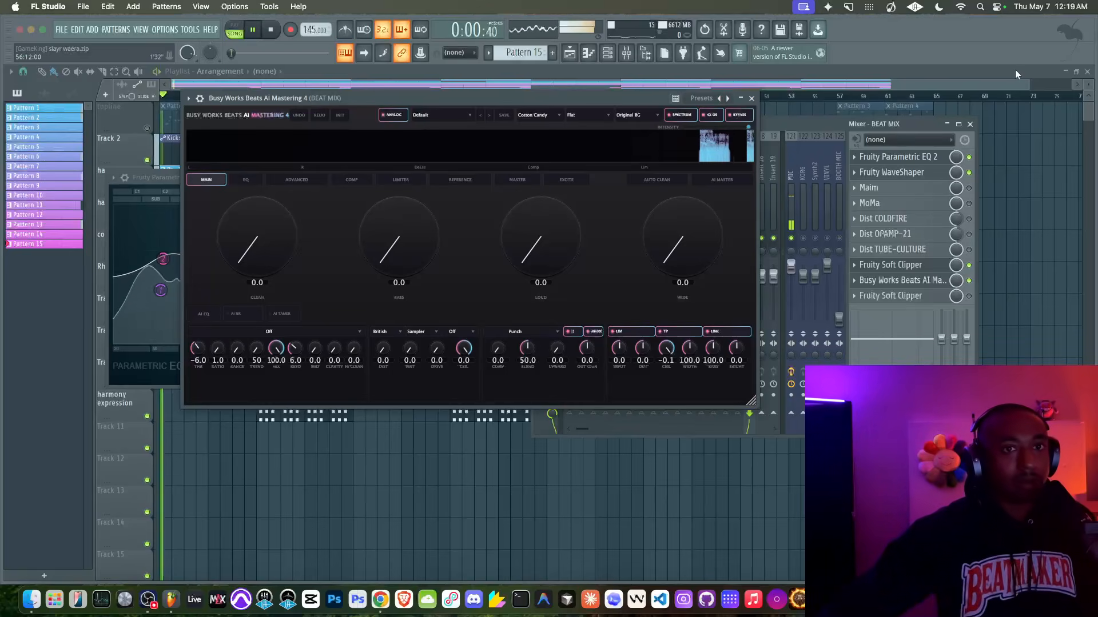
# - Clear the workspace by closing the playlist, plugin windows and channel rack, keeping only the mixer open
pyautogui.click(1086, 71)
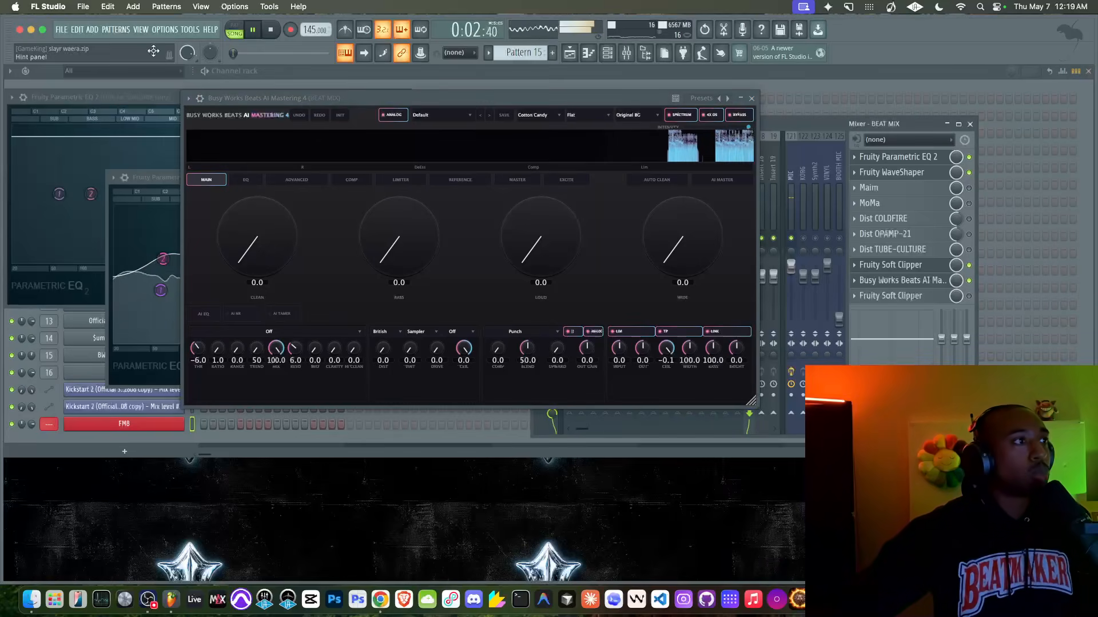
pyautogui.click(141, 29)
pyautogui.click(212, 228)
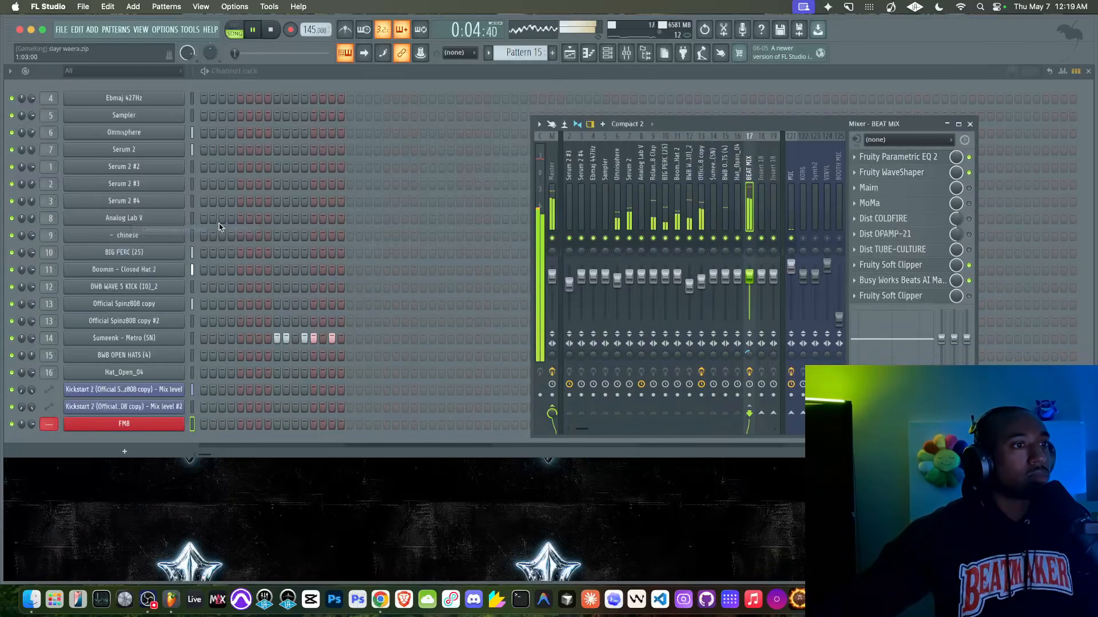
pyautogui.click(141, 29)
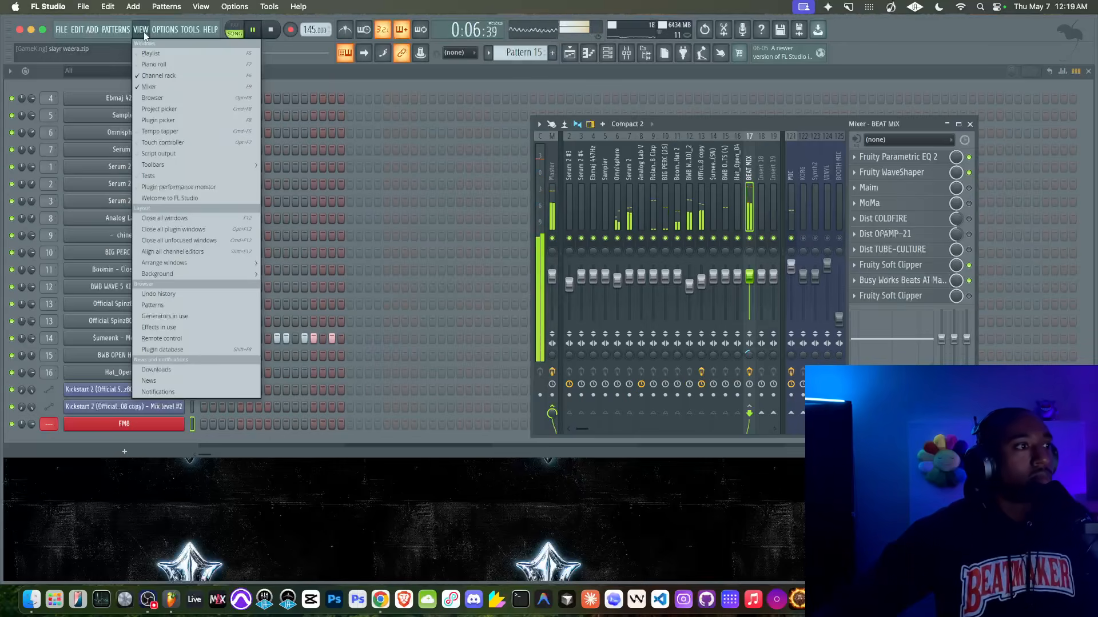
pyautogui.click(208, 222)
pyautogui.click(627, 53)
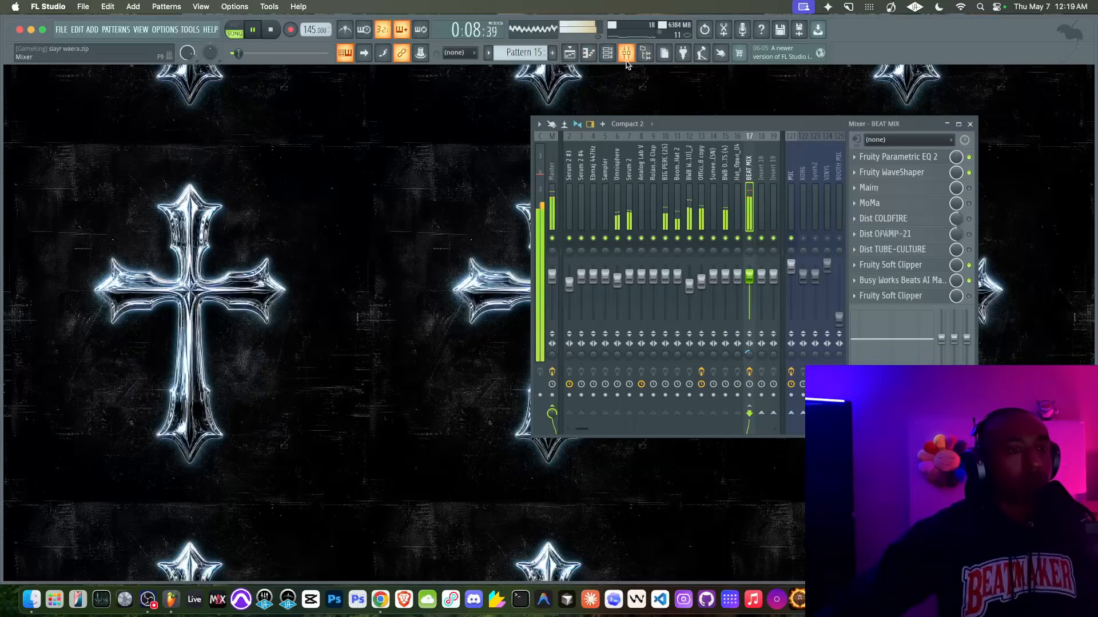
pyautogui.press('space')
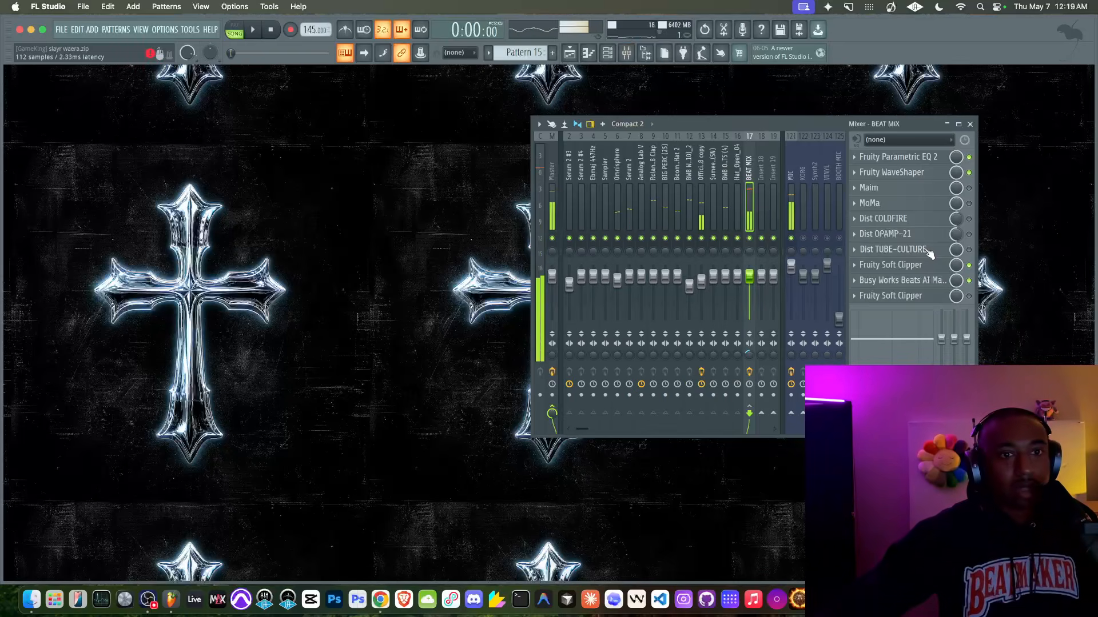
# - Reopen AI Mastering 4 without the mixer, turn off its bypass and link options, and set its input gain to -7.7
pyautogui.click(926, 281)
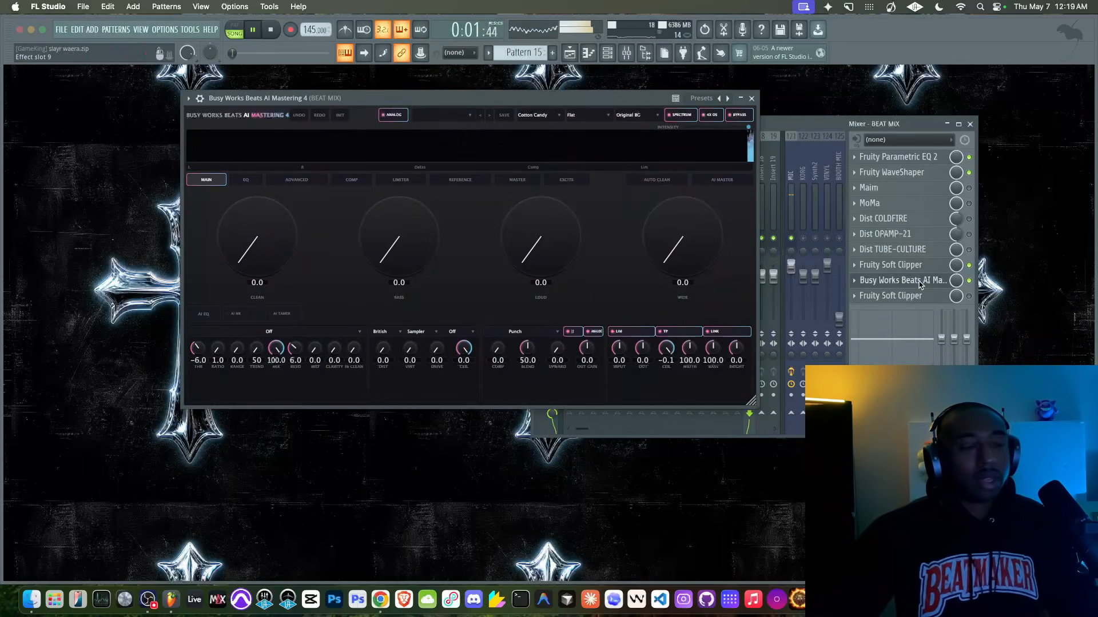
pyautogui.click(970, 124)
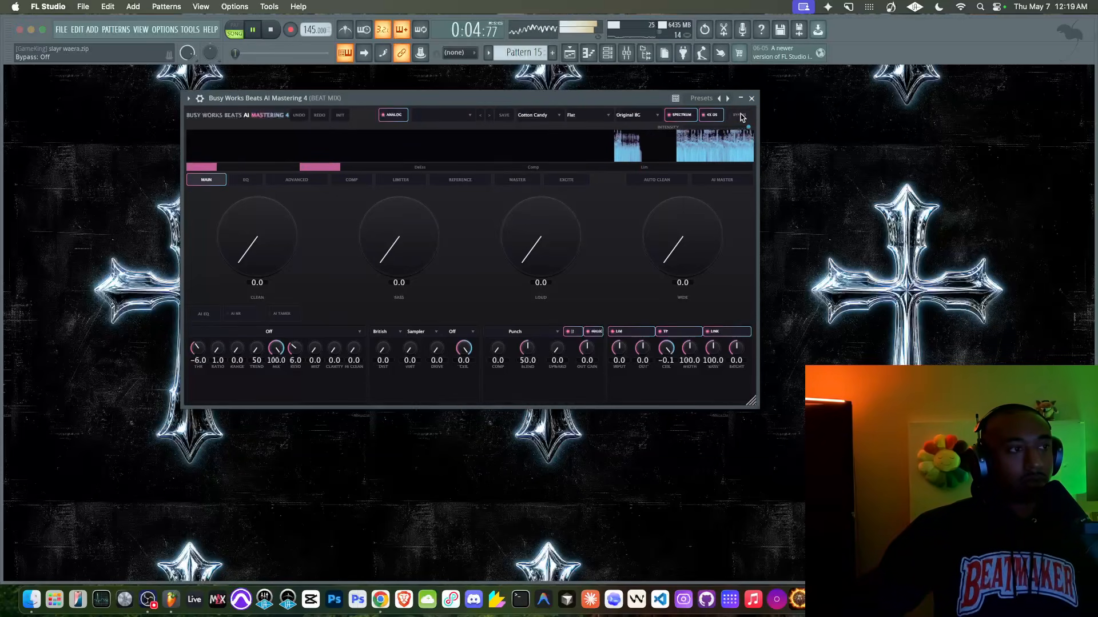
pyautogui.press('space')
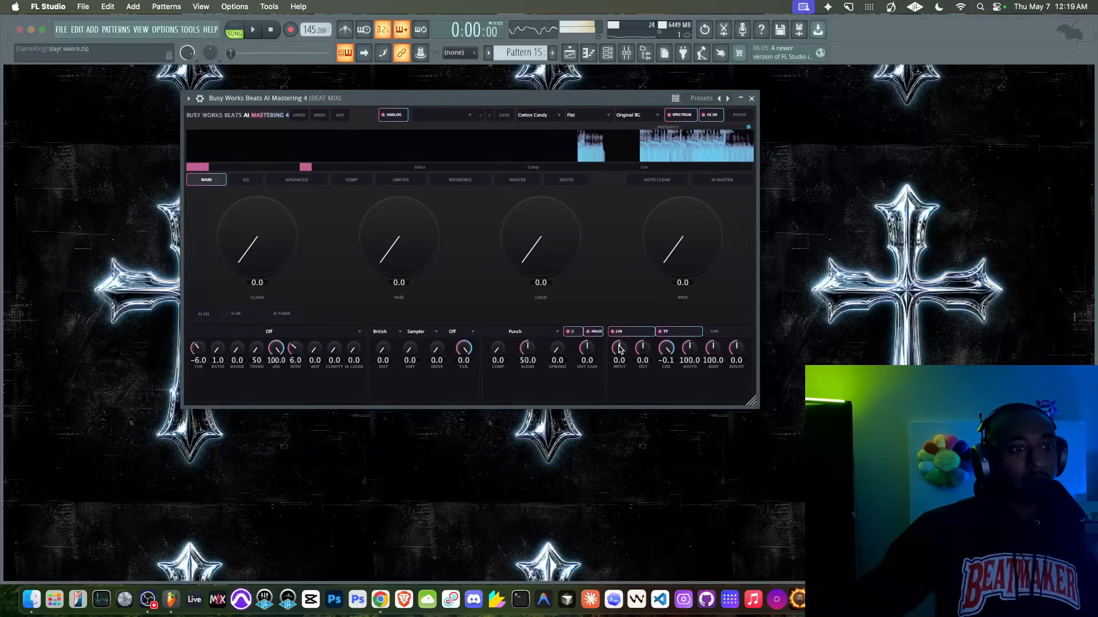
pyautogui.moveTo(619, 372); pyautogui.dragTo(621, 375)
pyautogui.press('space')
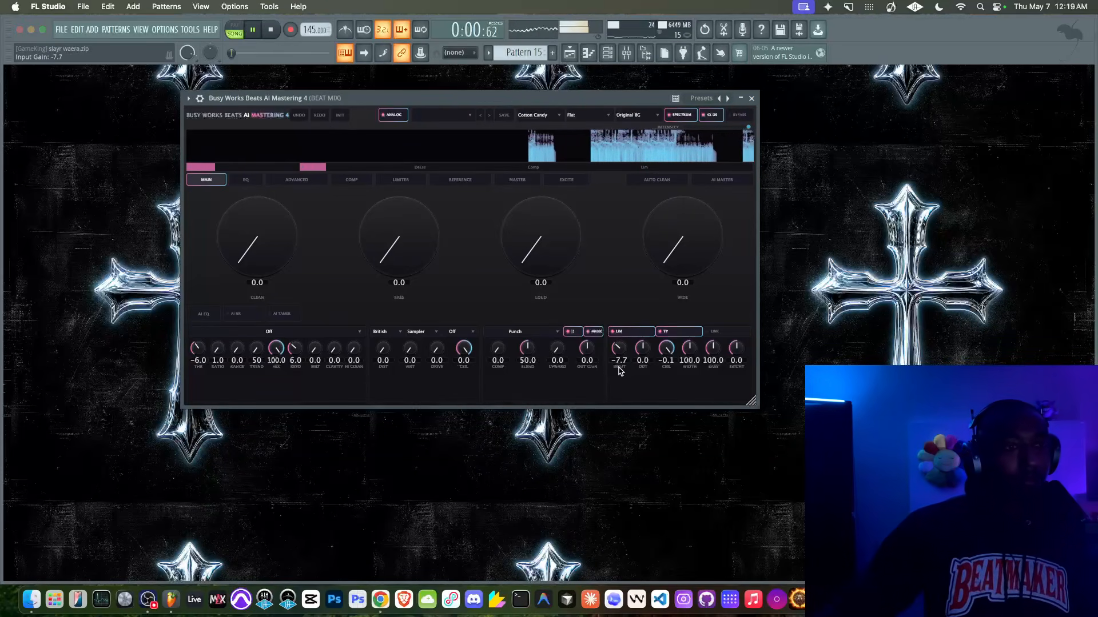
# - Compare AI Mastering 4 bypassed and active during playback, and set its Punch compressor amount to 53.6
pyautogui.click(734, 116)
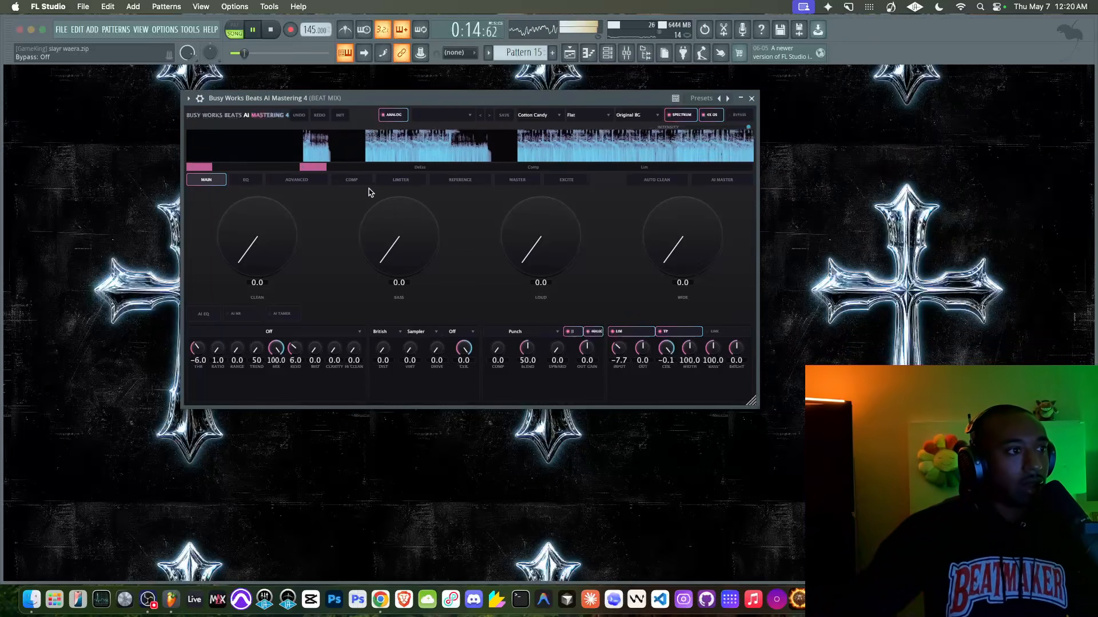
pyautogui.click(351, 180)
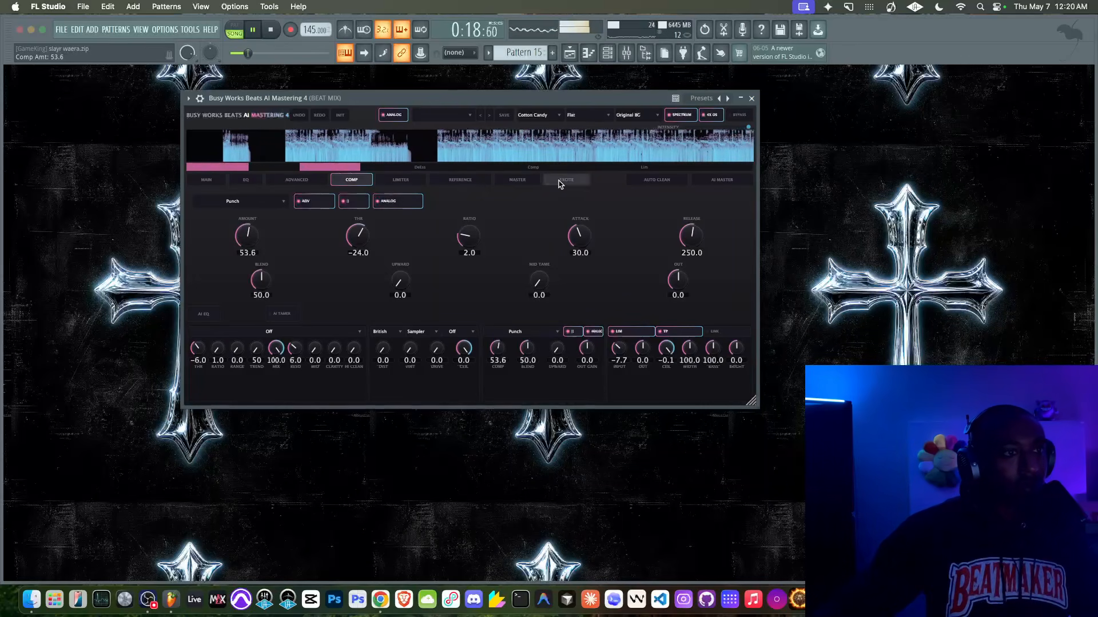
# - Set the mastering analog stage to Transformer type in Mid mode and raise its drive to 12.5
pyautogui.click(520, 181)
pyautogui.click(238, 213)
pyautogui.click(241, 241)
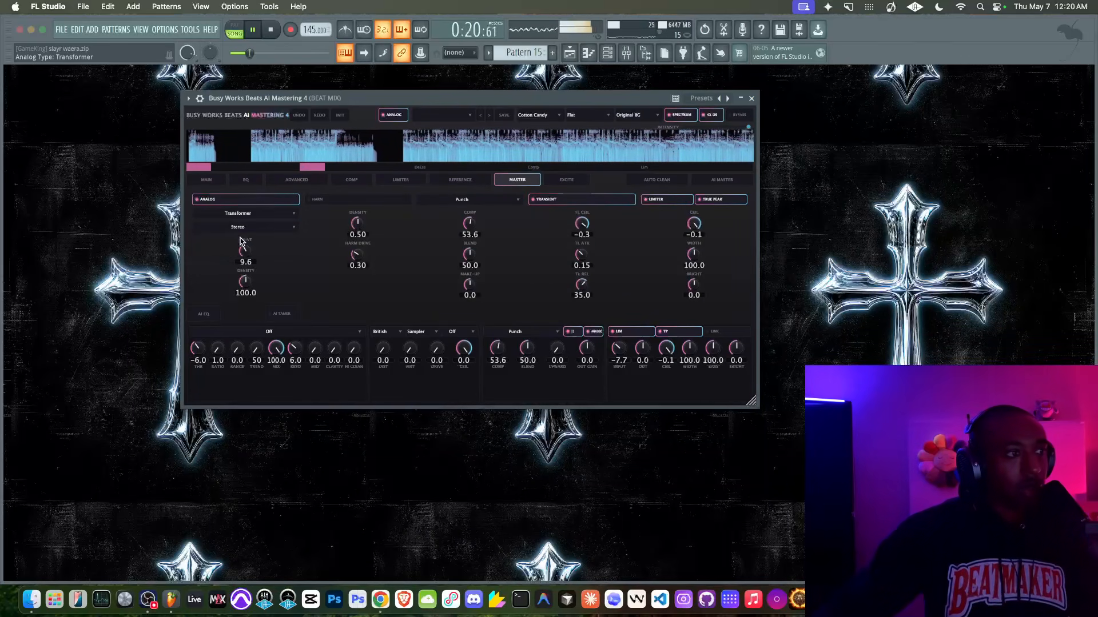
pyautogui.click(238, 227)
pyautogui.click(241, 255)
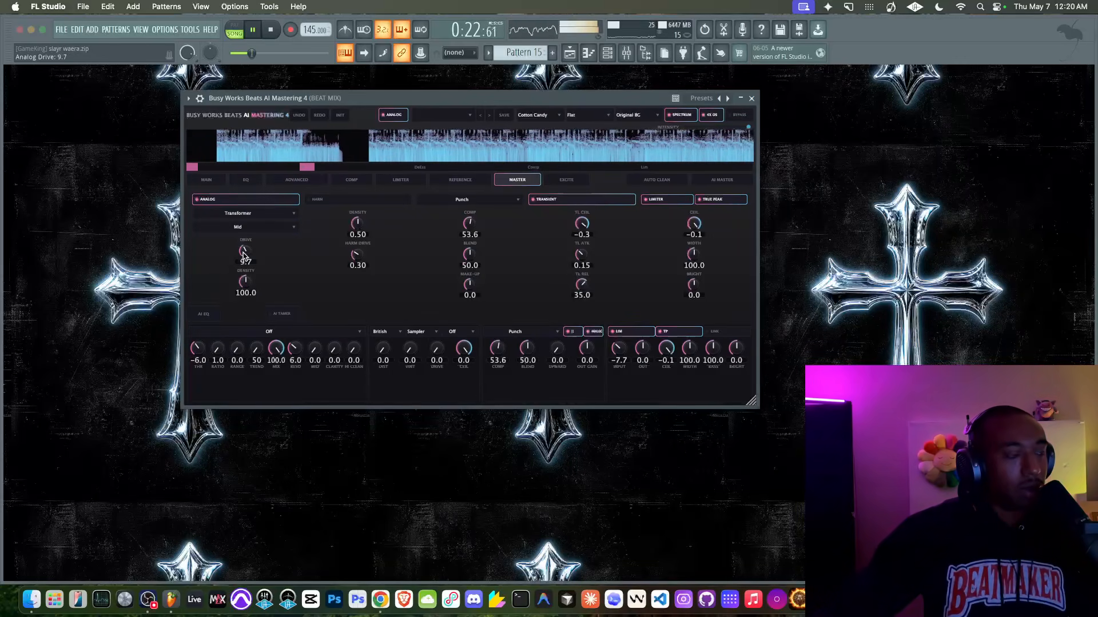
pyautogui.moveTo(244, 255); pyautogui.dragTo(243, 246)
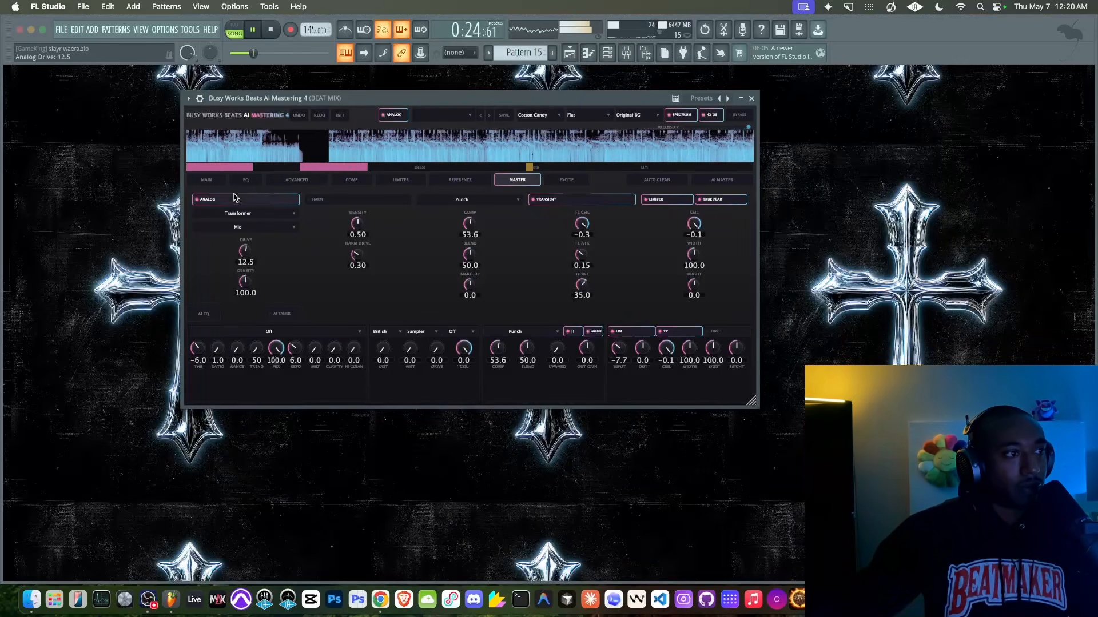
# - Replay the beat and set the main mastering controls to Wide 87.1, Bass 45.8 and Loud 15.9
pyautogui.click(218, 181)
pyautogui.press('space')
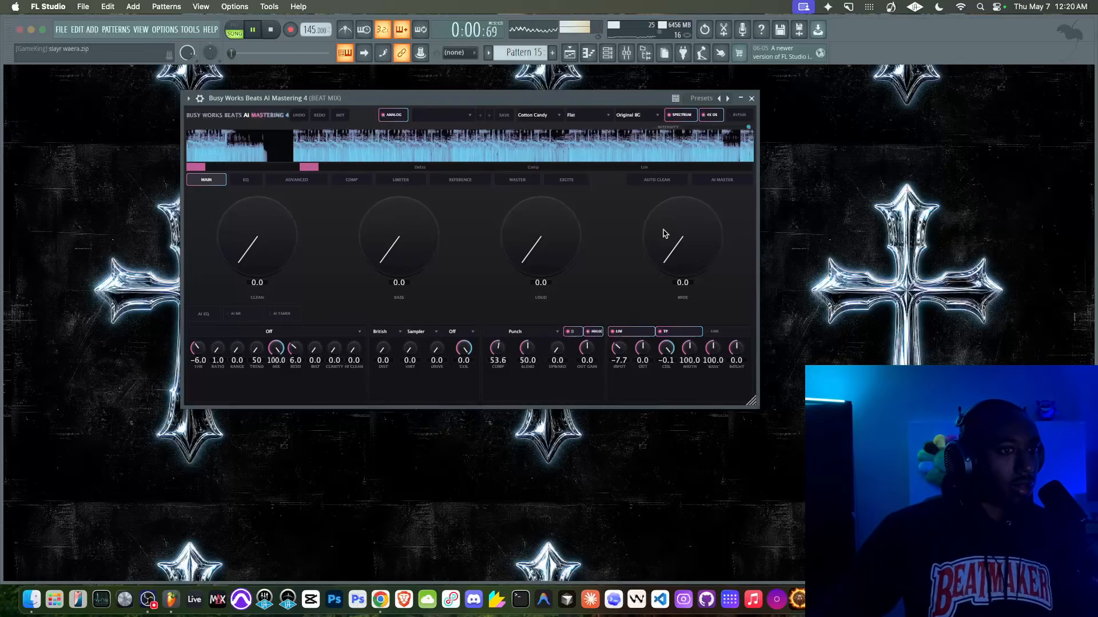
pyautogui.moveTo(651, 235); pyautogui.dragTo(674, 180)
pyautogui.moveTo(549, 233); pyautogui.dragTo(550, 244)
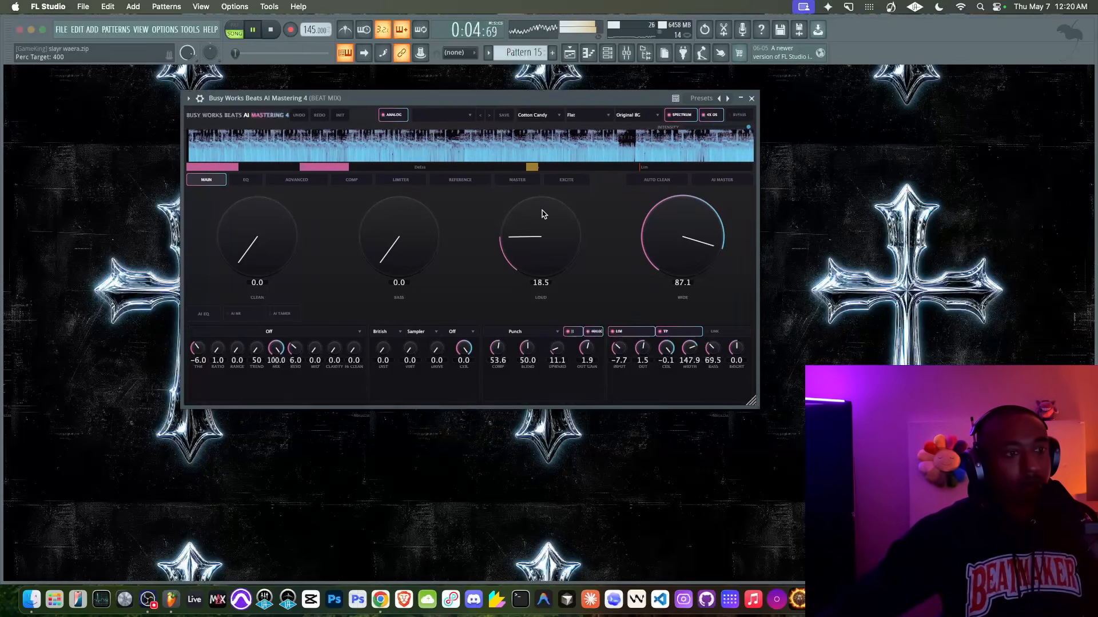
pyautogui.moveTo(543, 214); pyautogui.dragTo(507, 311)
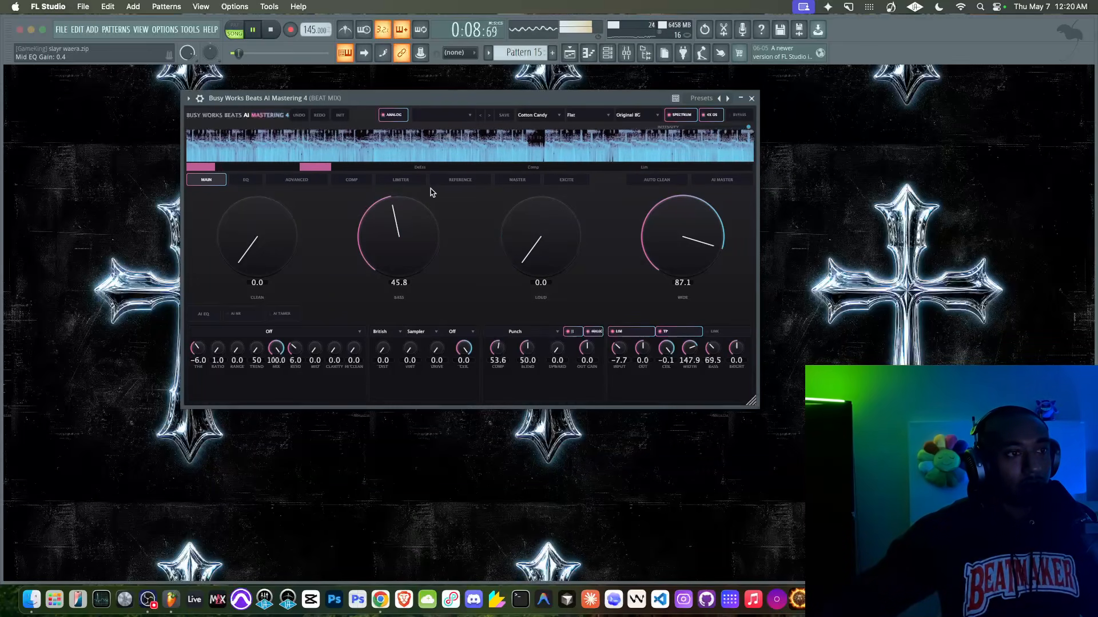
pyautogui.moveTo(556, 239); pyautogui.dragTo(552, 206)
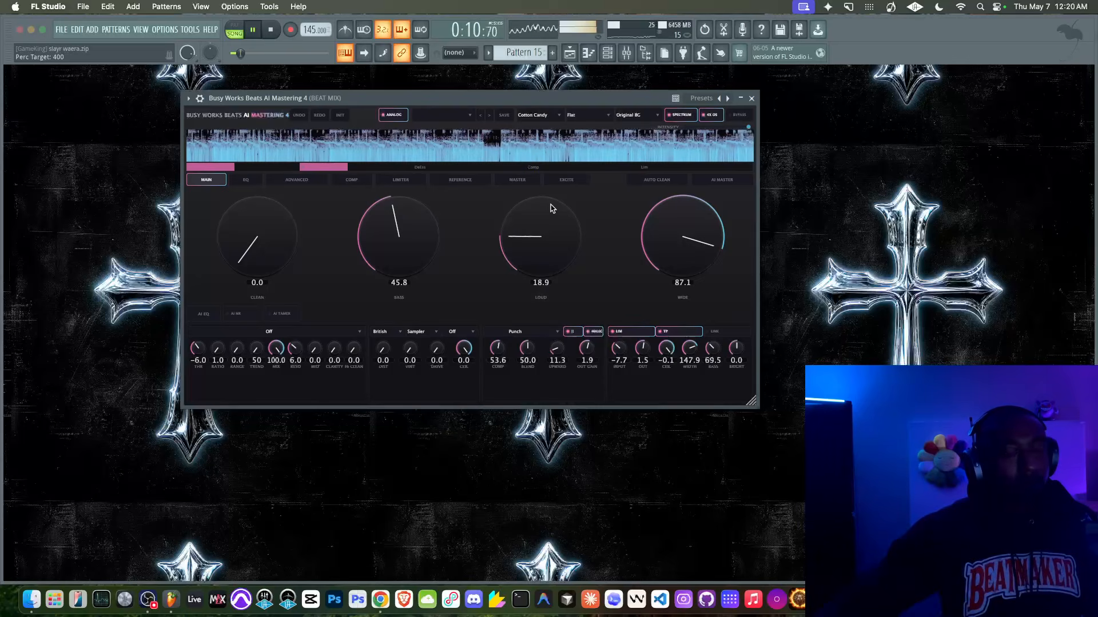
pyautogui.moveTo(497, 234); pyautogui.dragTo(535, 233)
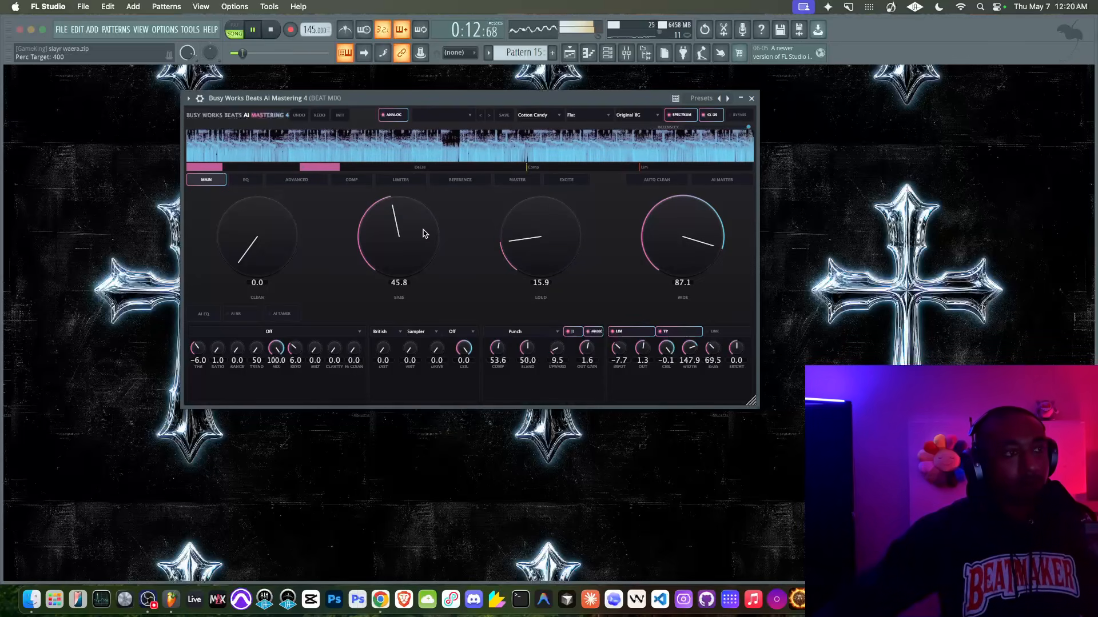
# - Stop playback, review the limiter and advanced settings of AI Mastering 4, and return to its main controls
pyautogui.click(426, 181)
pyautogui.press('space')
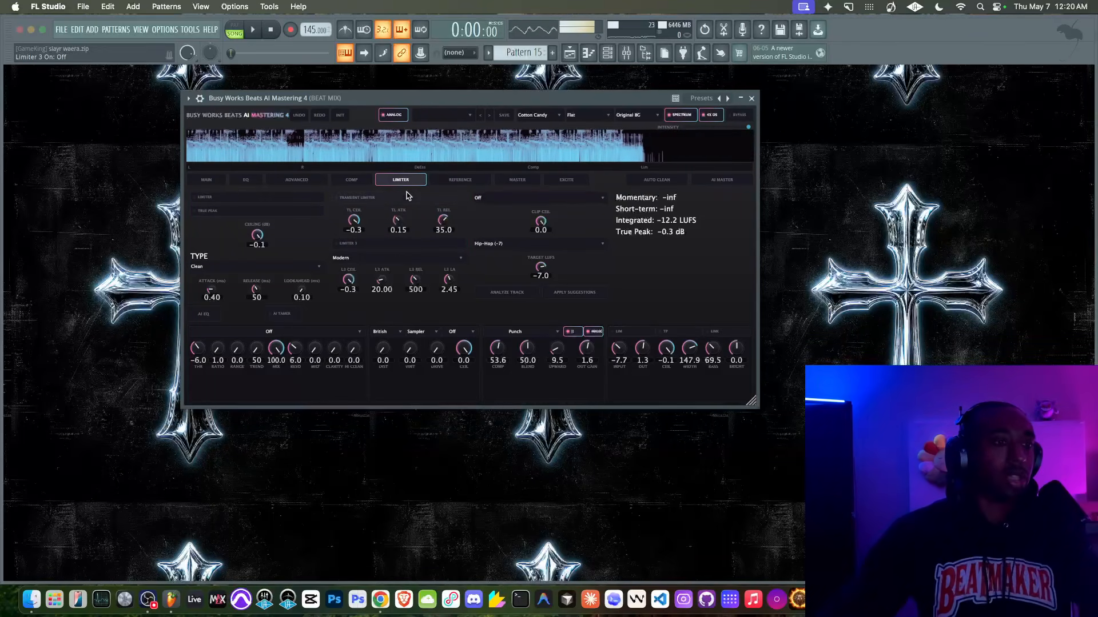
pyautogui.click(286, 181)
pyautogui.click(218, 183)
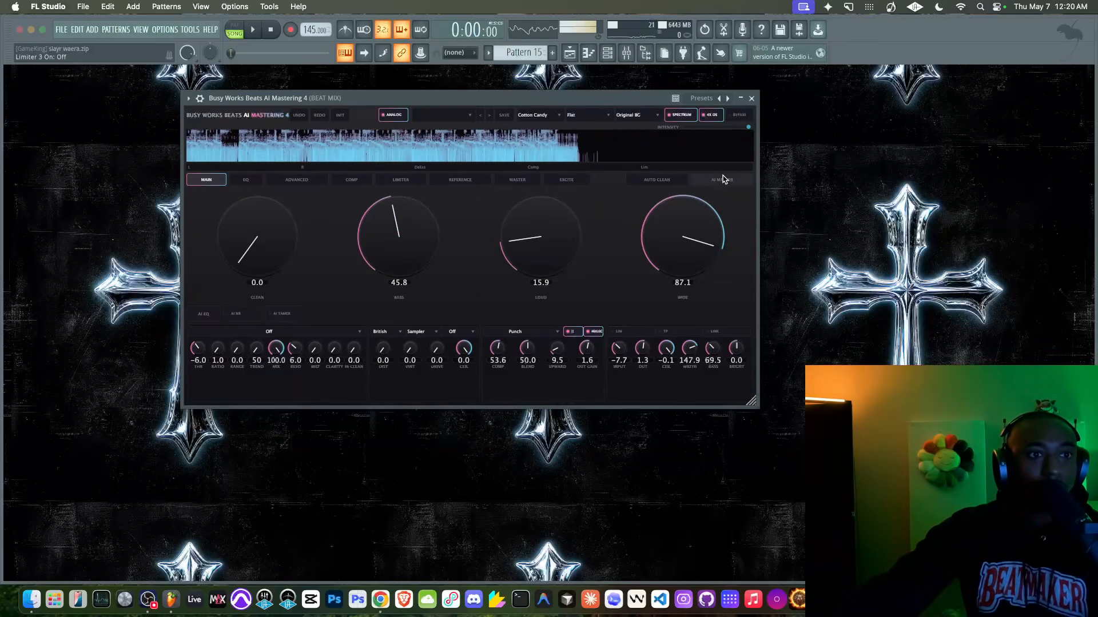
# - Bring up the playlist, move AI Mastering 4 down to uncover the arrangement, and replay the beat
pyautogui.click(571, 51)
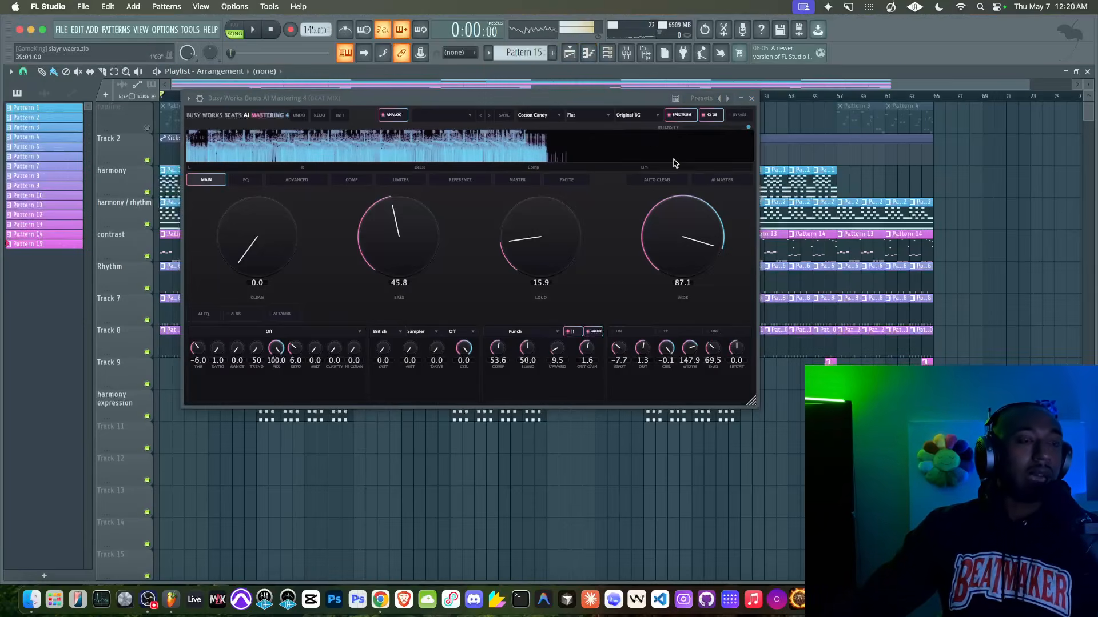
pyautogui.moveTo(617, 101); pyautogui.dragTo(597, 267)
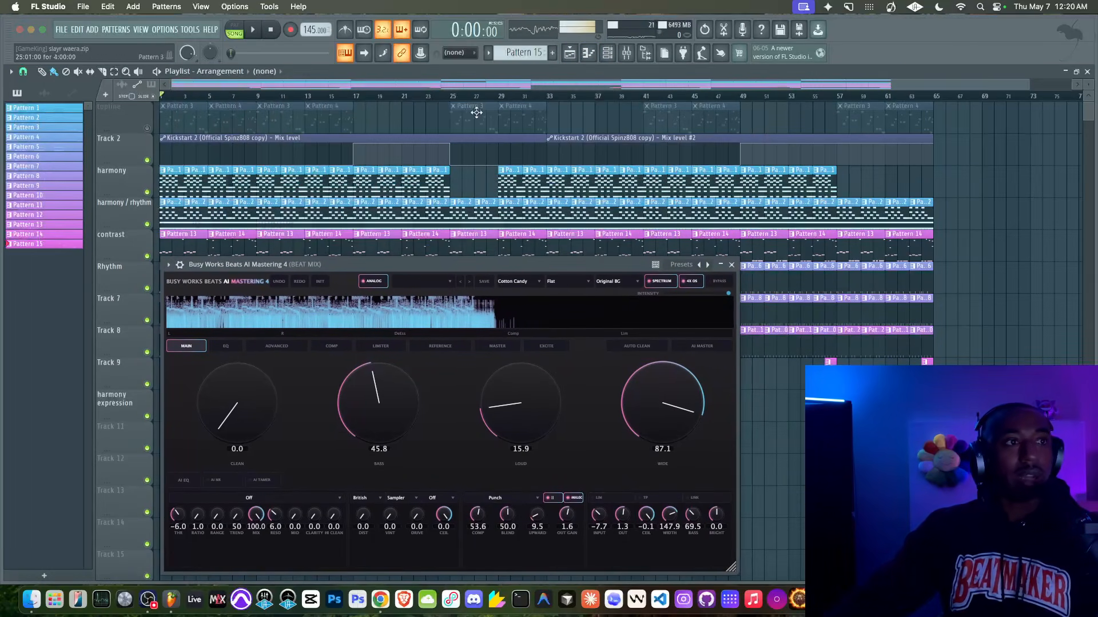
pyautogui.press('space')
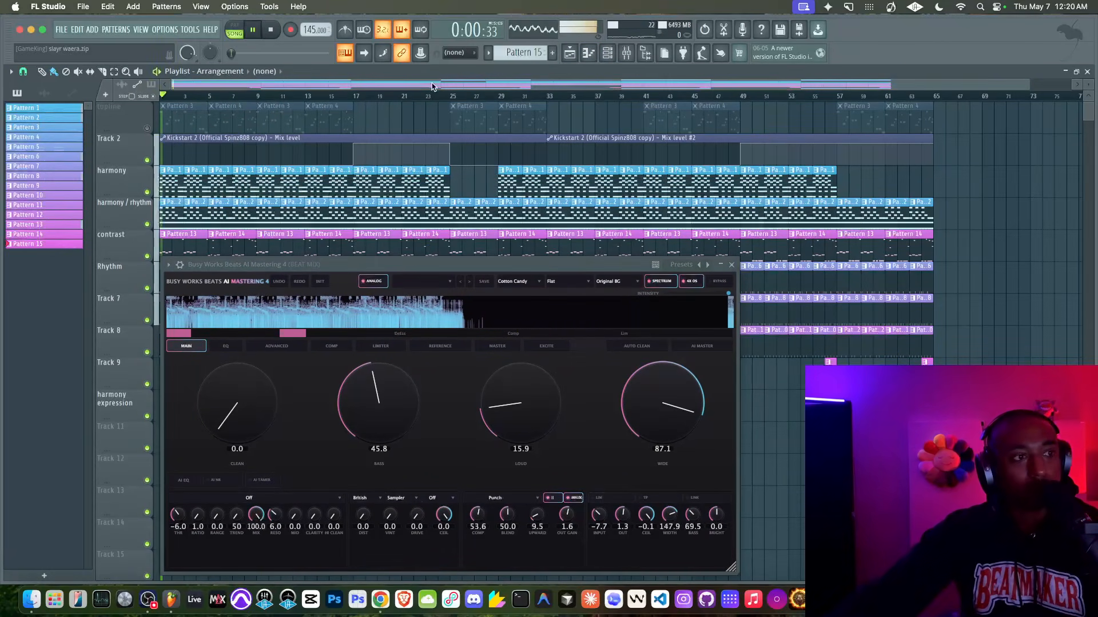
# - Reposition AI Mastering 4, compare its analog stage on and off during playback, and lower the analog drive to 11.4
pyautogui.moveTo(564, 264); pyautogui.dragTo(549, 167)
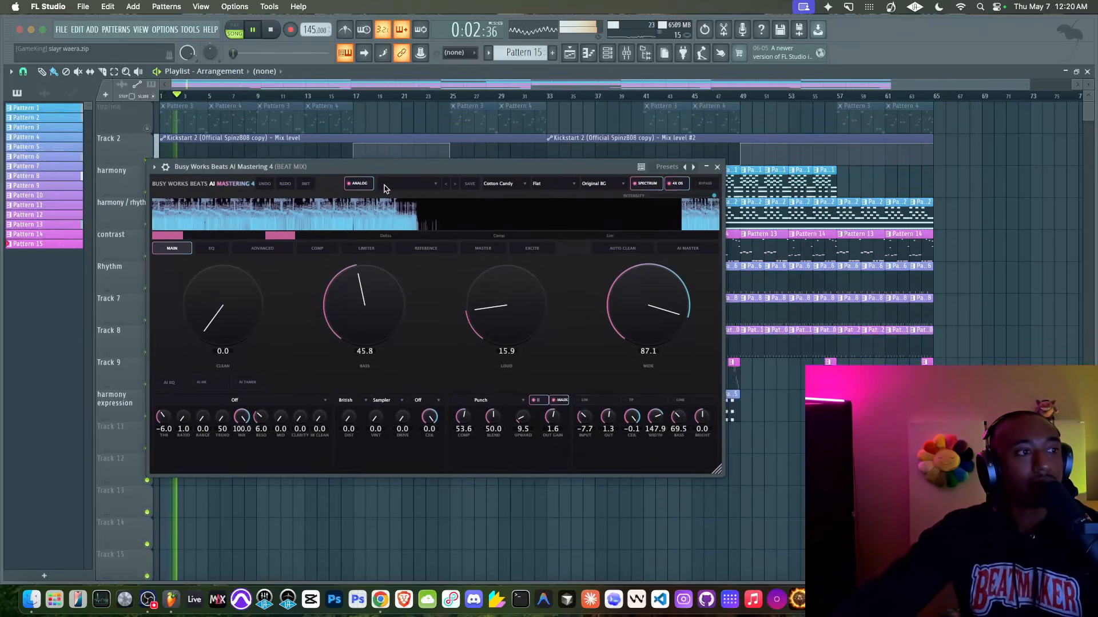
pyautogui.click(363, 185)
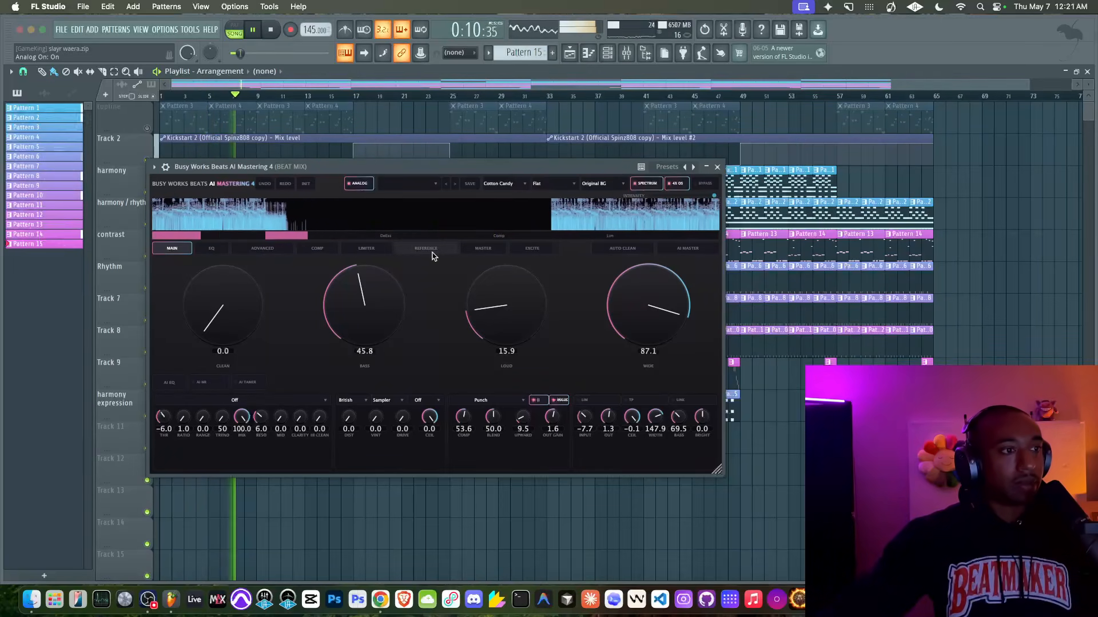
pyautogui.click(469, 248)
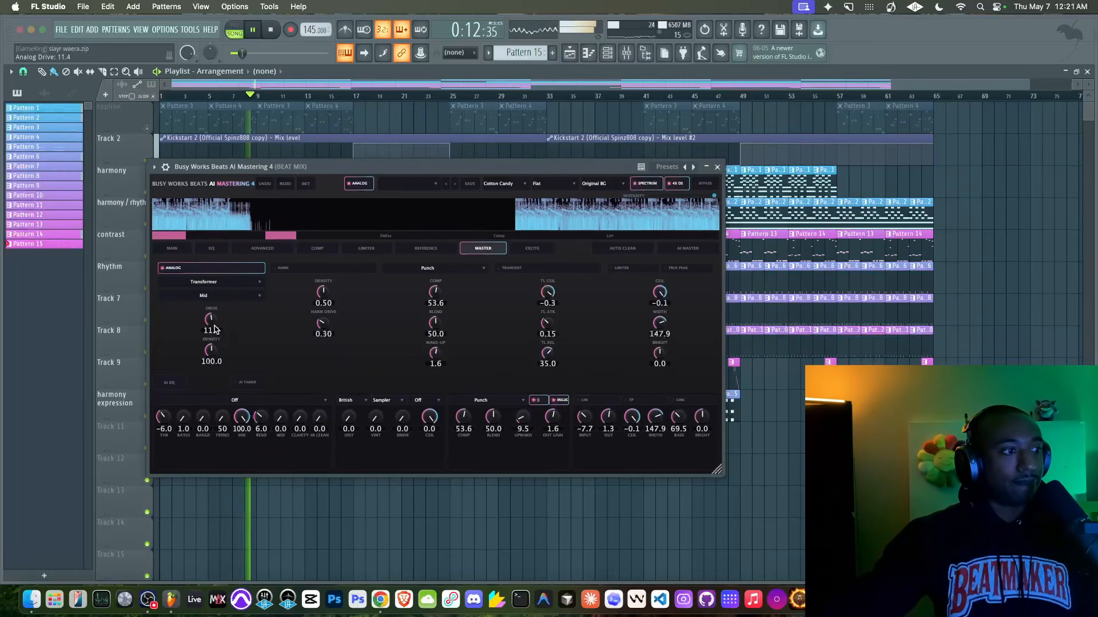
# - Move AI Mastering 4 above the active Fruity Soft Clipper in the BEAT MIX effect chain and open that clipper
pyautogui.click(716, 167)
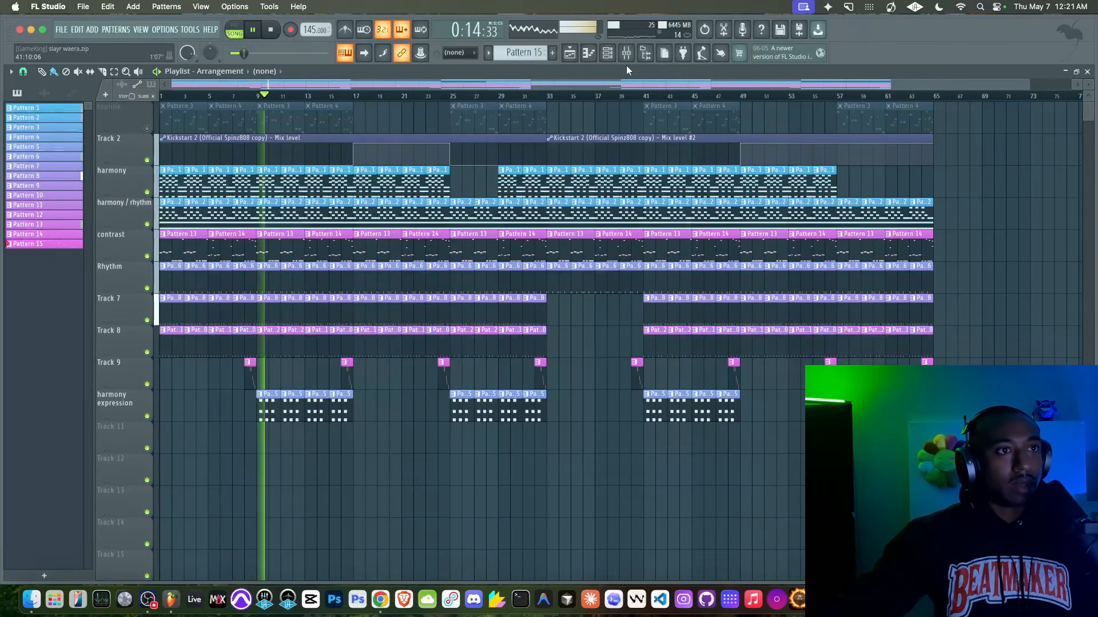
pyautogui.click(627, 52)
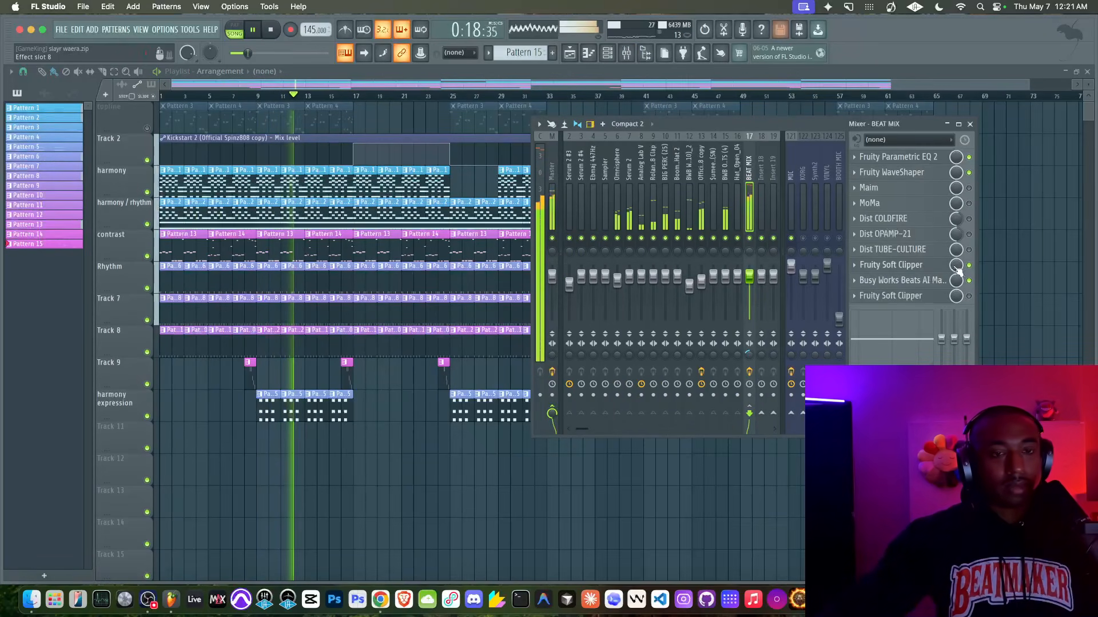
pyautogui.moveTo(932, 283); pyautogui.dragTo(933, 269)
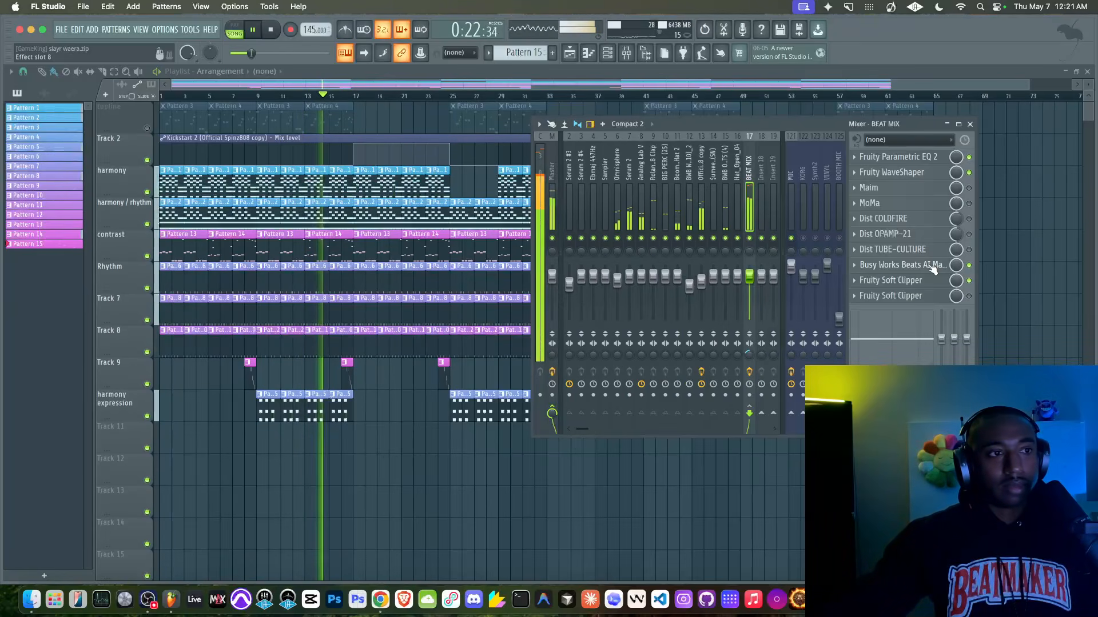
pyautogui.click(932, 280)
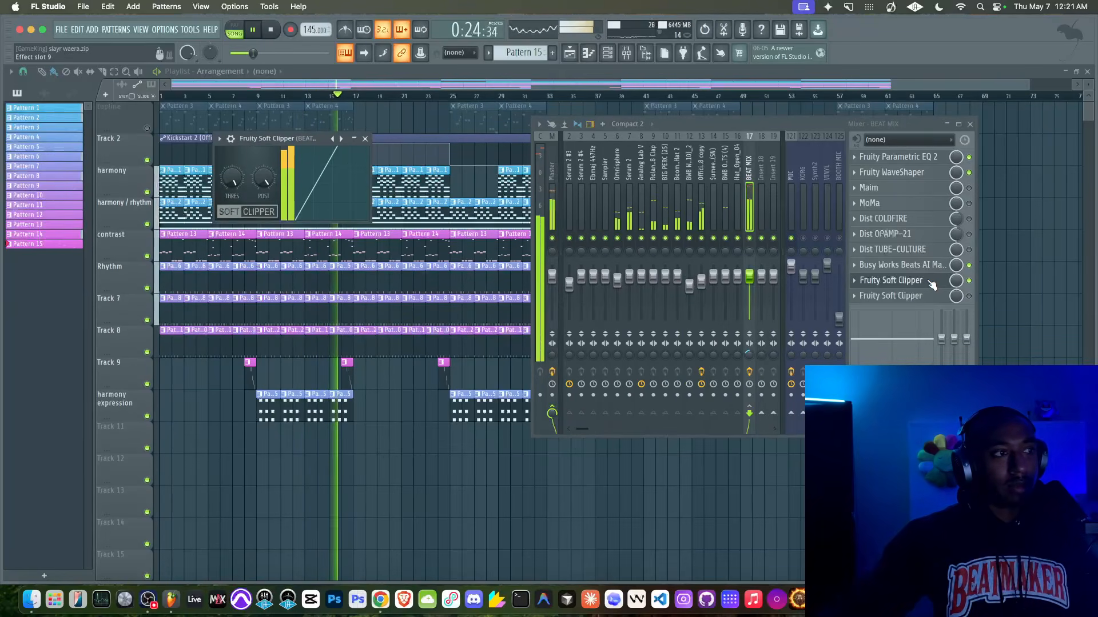
# - Reopen AI Mastering 4 and compare the beat bypassed and mastered from the start in its new chain position
pyautogui.click(922, 266)
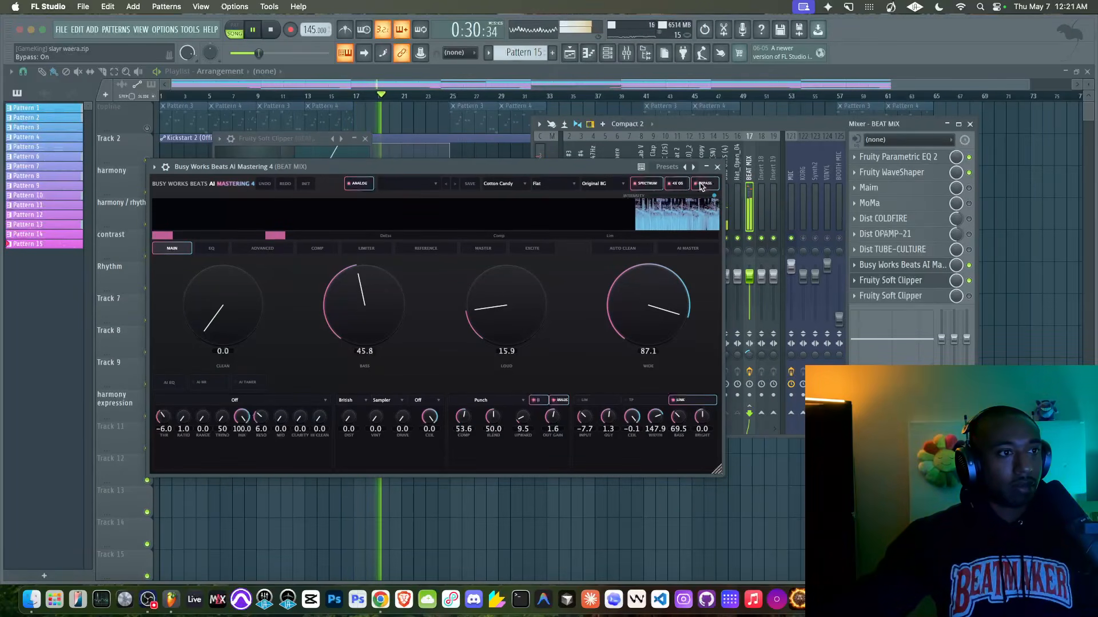
pyautogui.press('space')
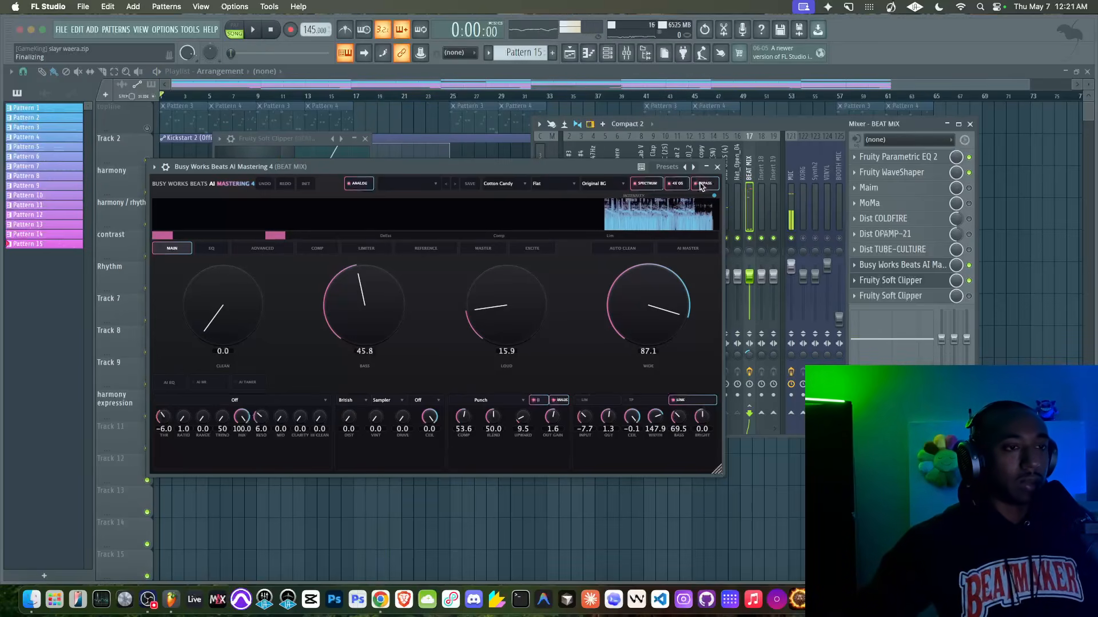
pyautogui.press('space')
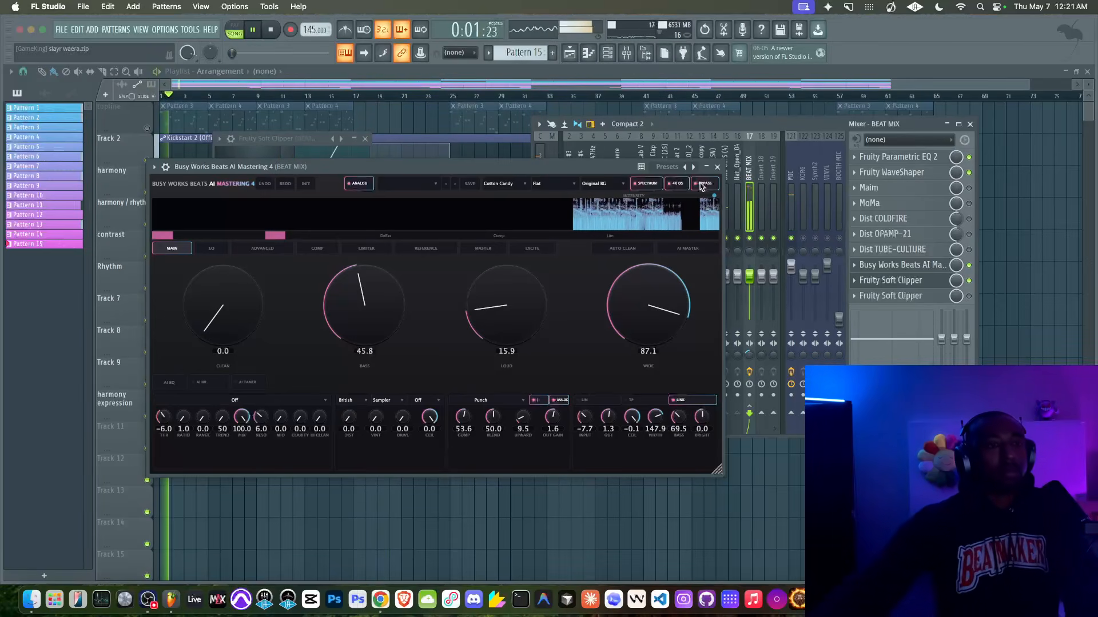
pyautogui.click(970, 124)
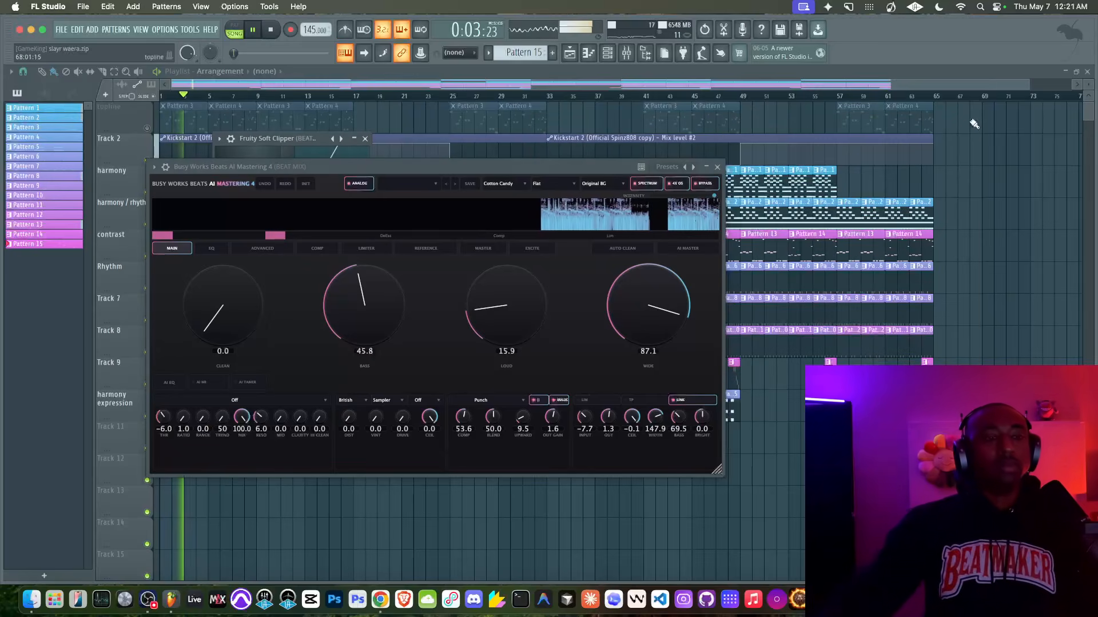
pyautogui.click(707, 185)
pyautogui.click(626, 53)
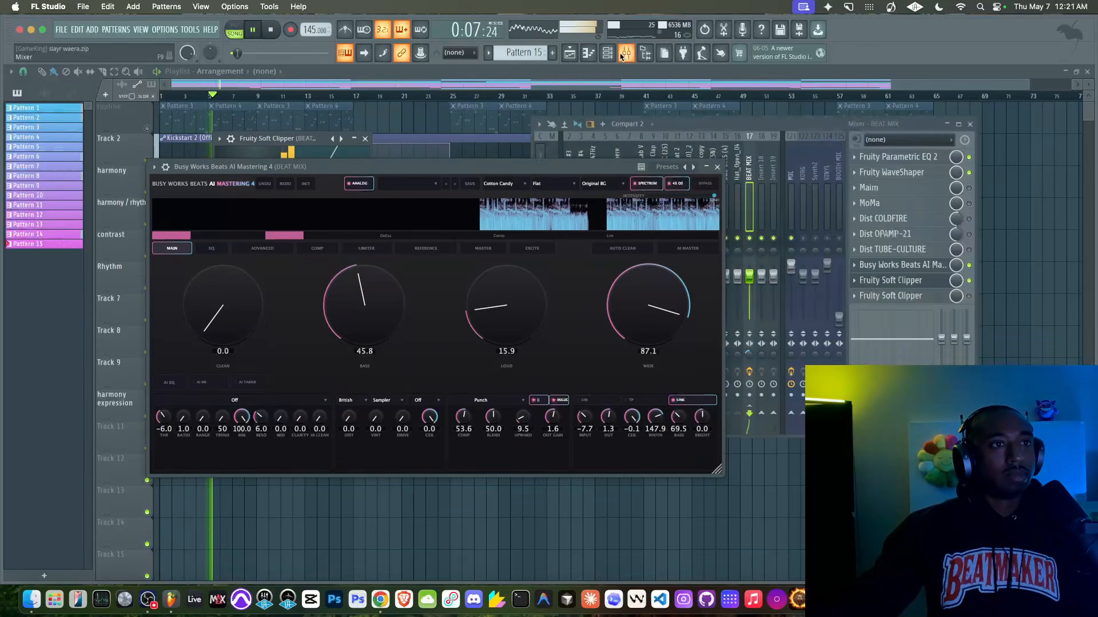
pyautogui.press('space')
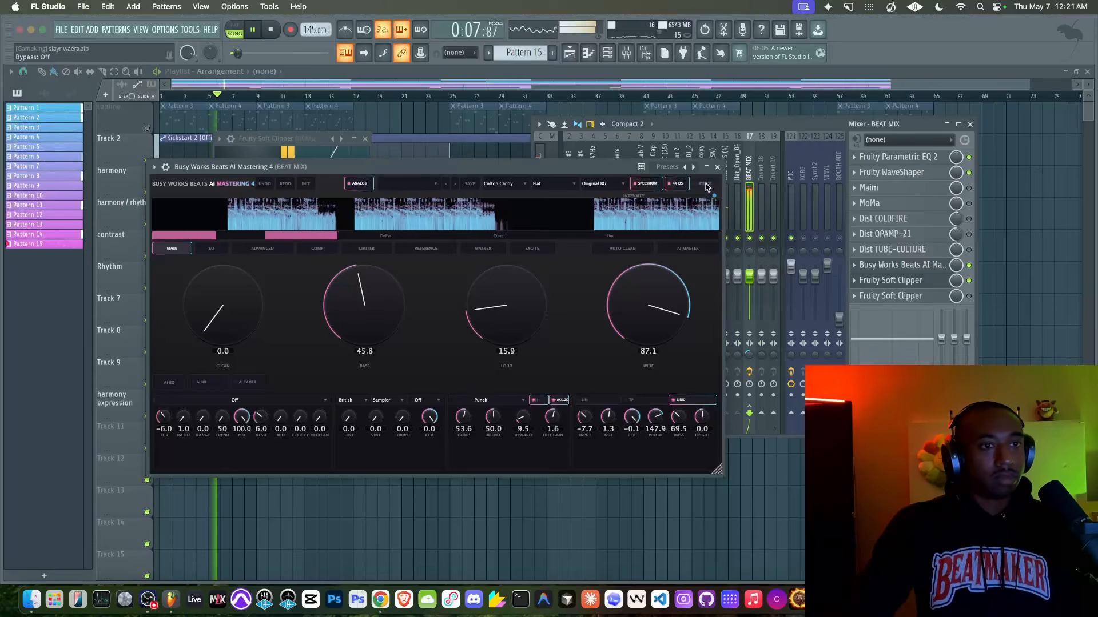
# - Set the Upward amount of the mastering compressor to 0.0
pyautogui.click(324, 250)
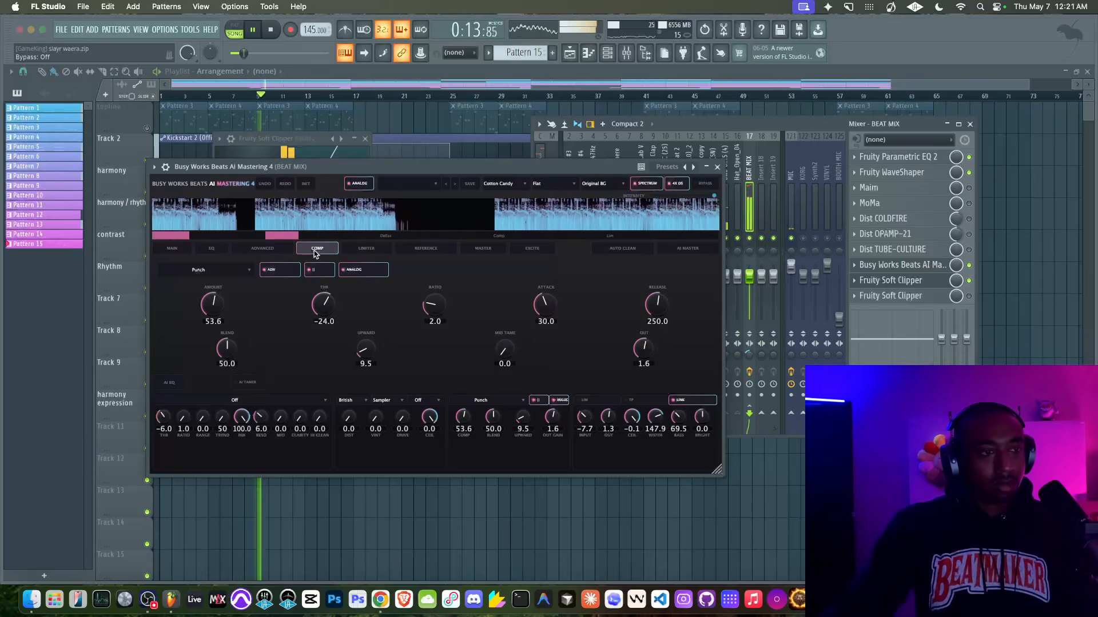
pyautogui.moveTo(367, 346); pyautogui.dragTo(366, 400)
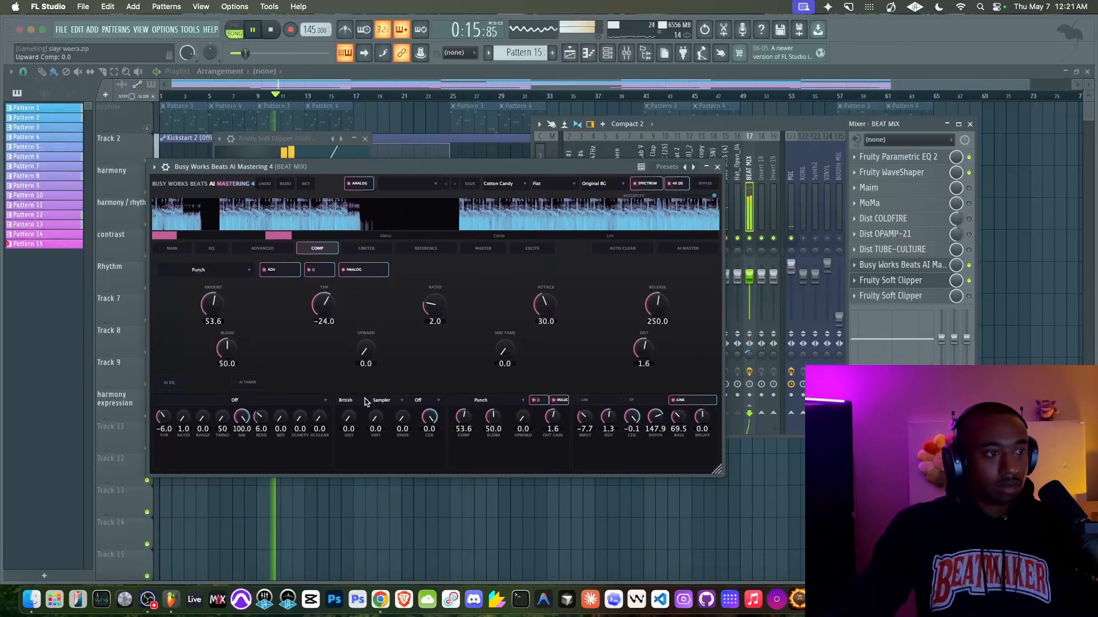
# - Try the Stereo Wide effect on and off, and compare the mastering bypassed and active during playback
pyautogui.click(265, 252)
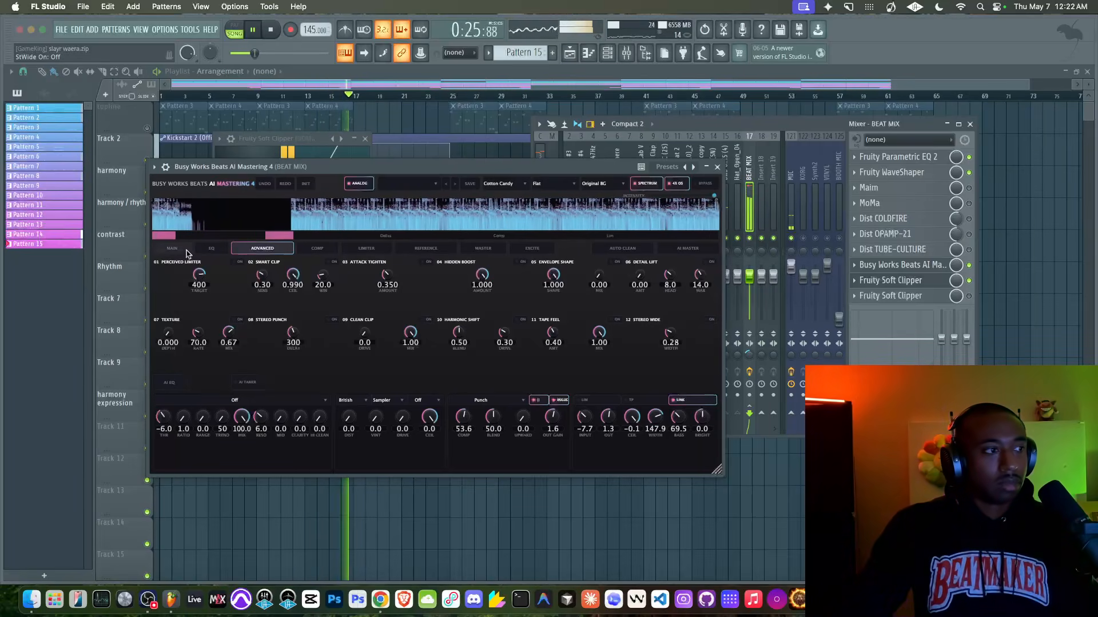
pyautogui.click(172, 248)
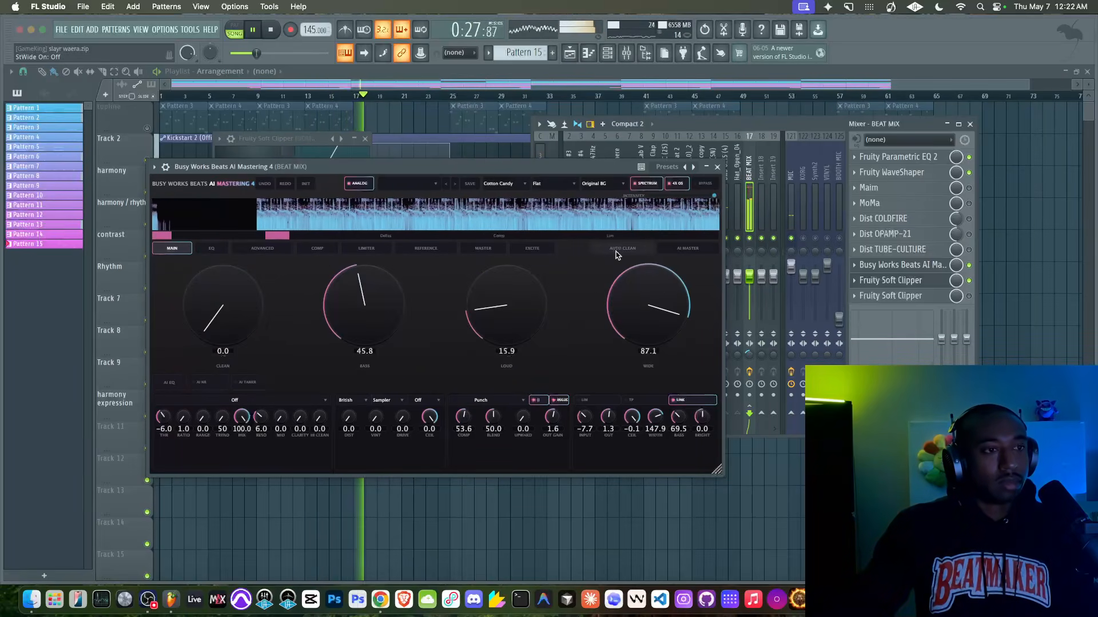
pyautogui.click(704, 183)
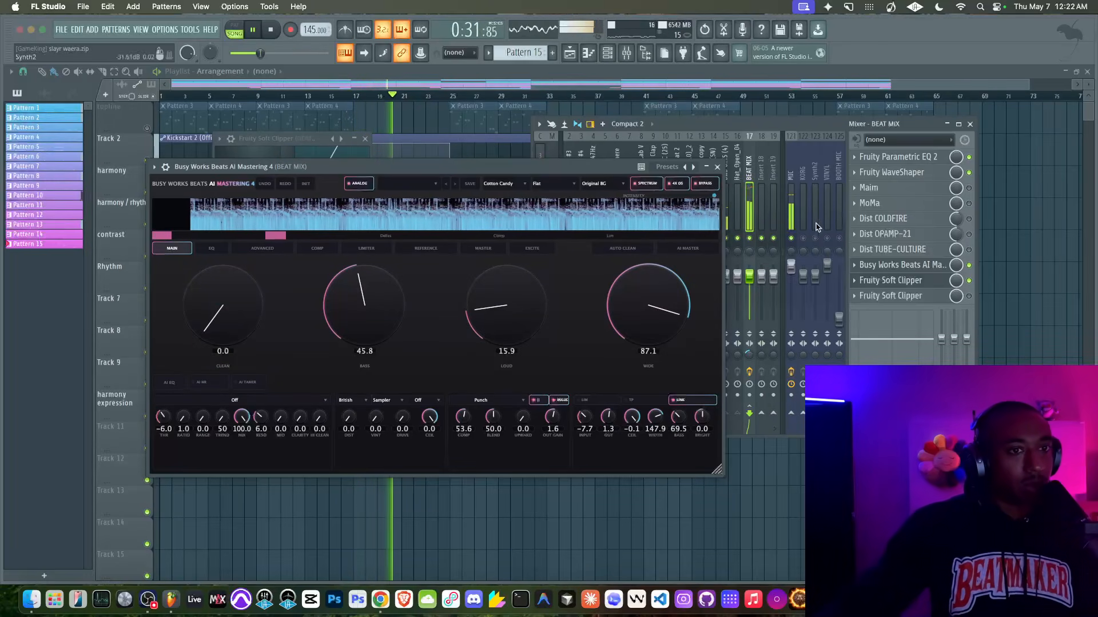
pyautogui.click(707, 184)
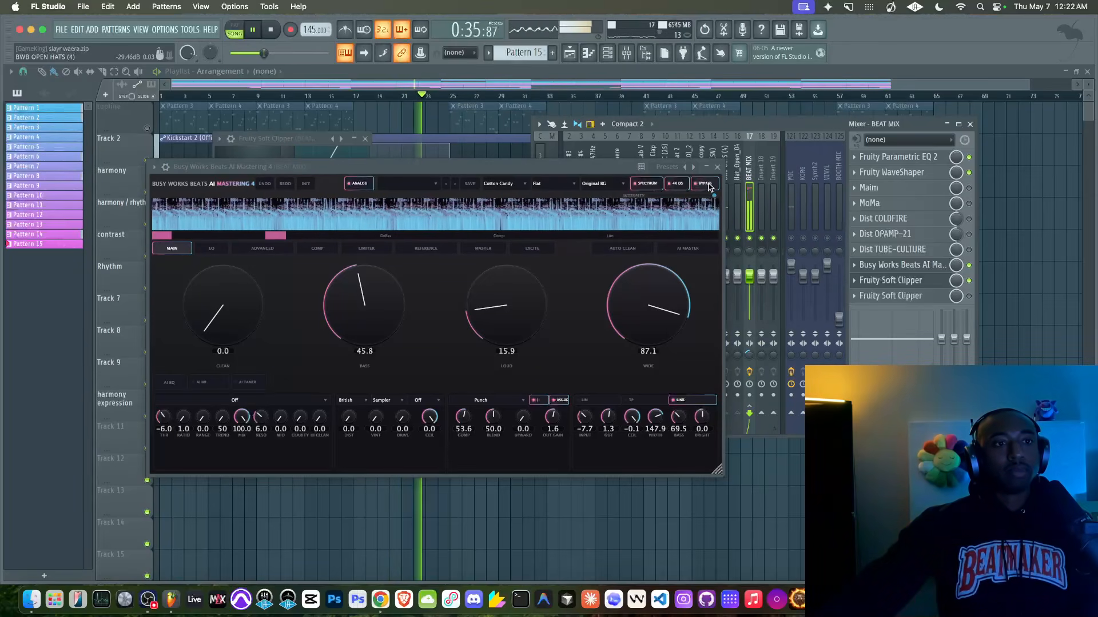
# - Stop playback and reset the stereo separation of the BEAT MIX mixer track
pyautogui.press('space')
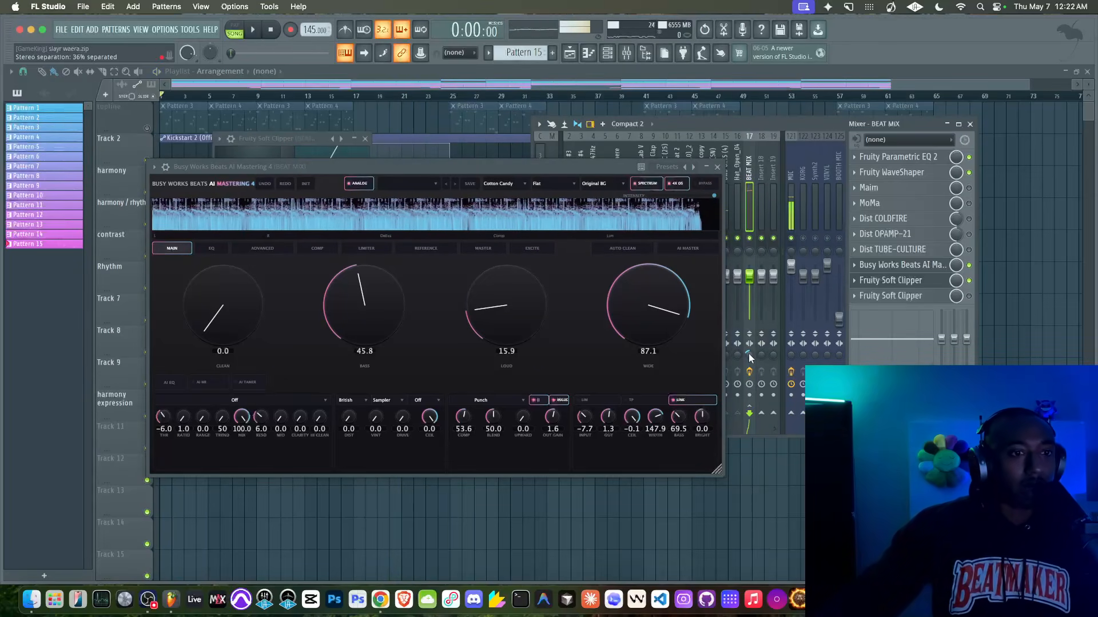
pyautogui.rightClick(749, 355)
pyautogui.click(758, 362)
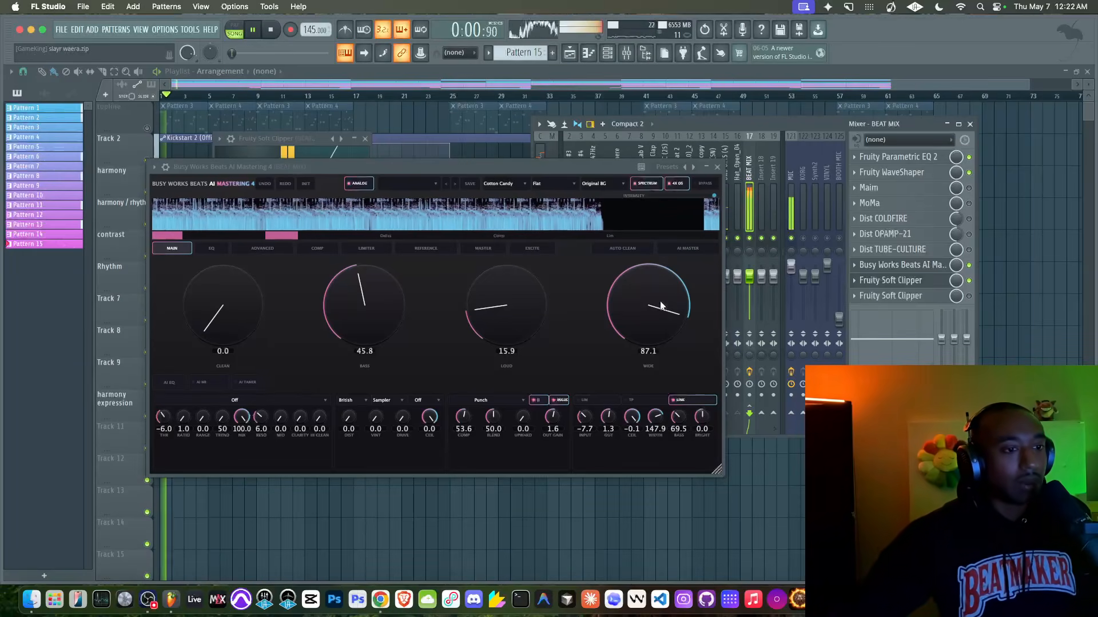
# - Replay the beat with the reset stereo separation, switching the AI Mastering 4 bypass on and off
pyautogui.click(706, 184)
pyautogui.press('space')
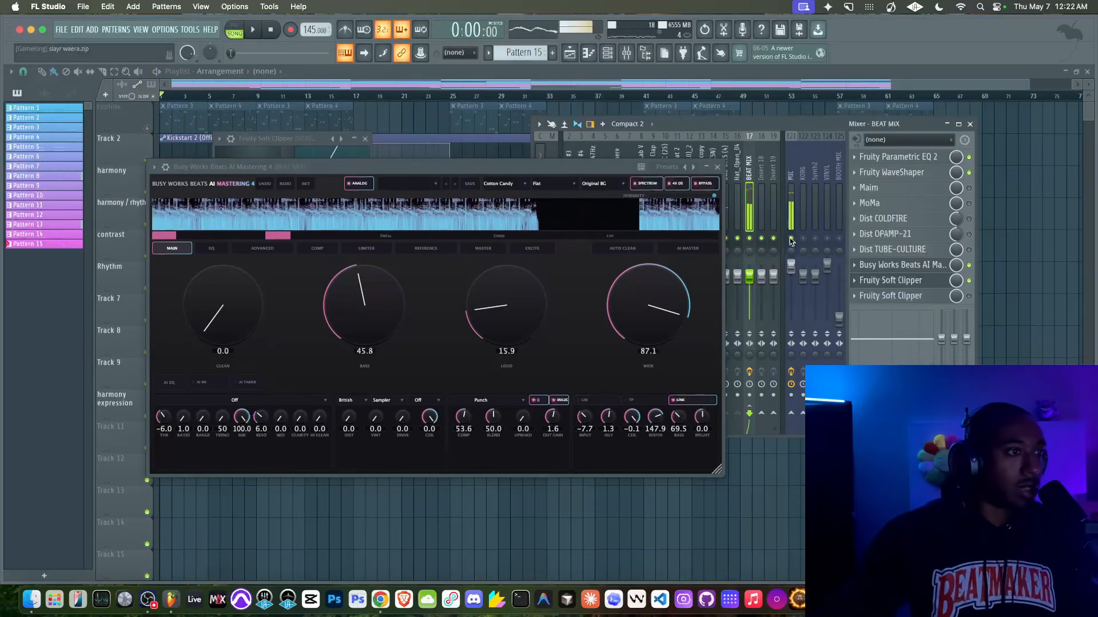
pyautogui.press('space')
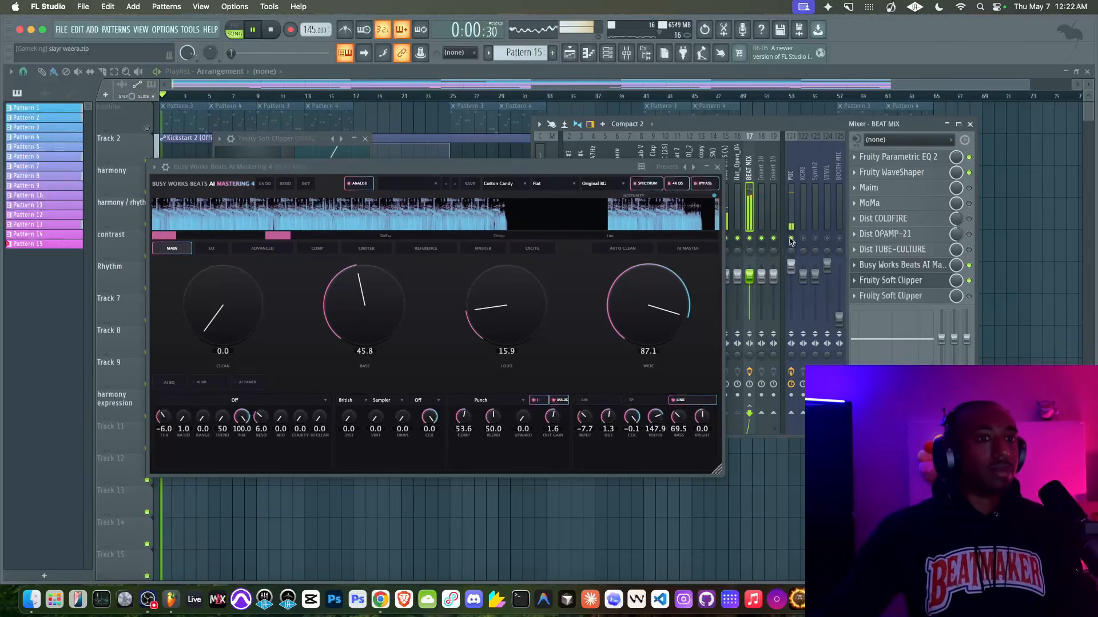
pyautogui.click(703, 184)
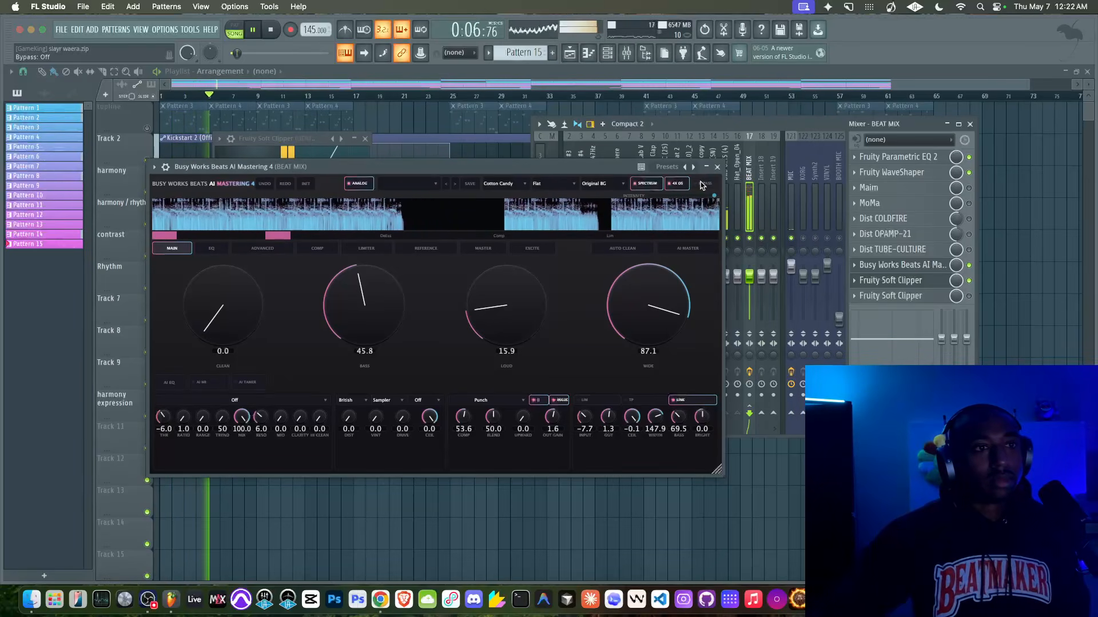
# - Close the playlist, mixer and Fruity Soft Clipper windows, and move AI Mastering 4 up slightly
pyautogui.click(1087, 73)
pyautogui.click(971, 125)
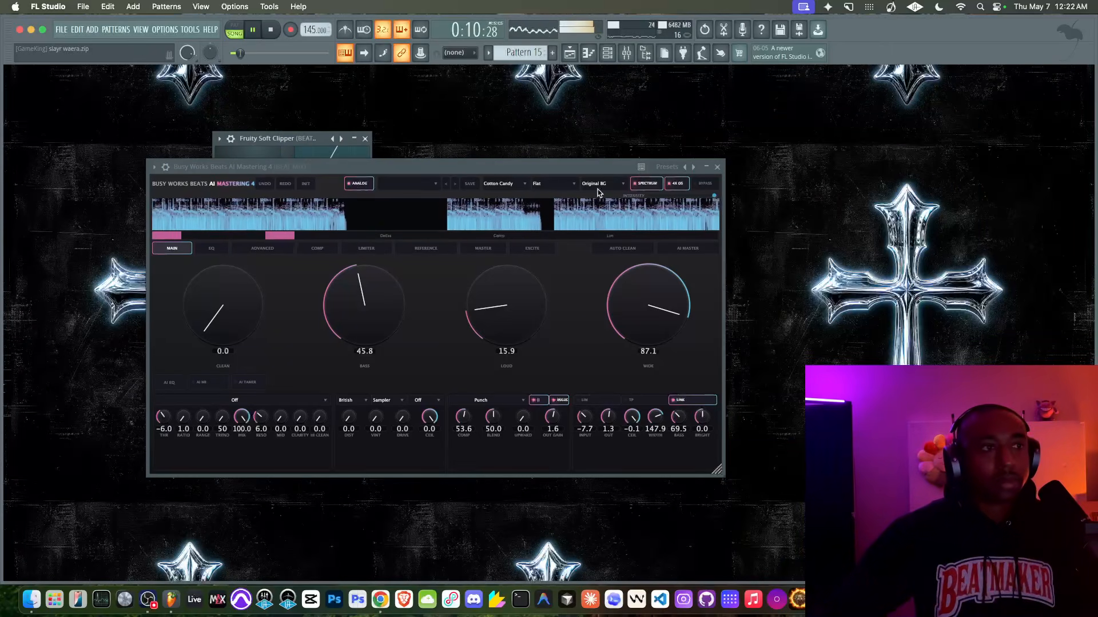
pyautogui.click(365, 139)
pyautogui.moveTo(384, 166); pyautogui.dragTo(374, 129)
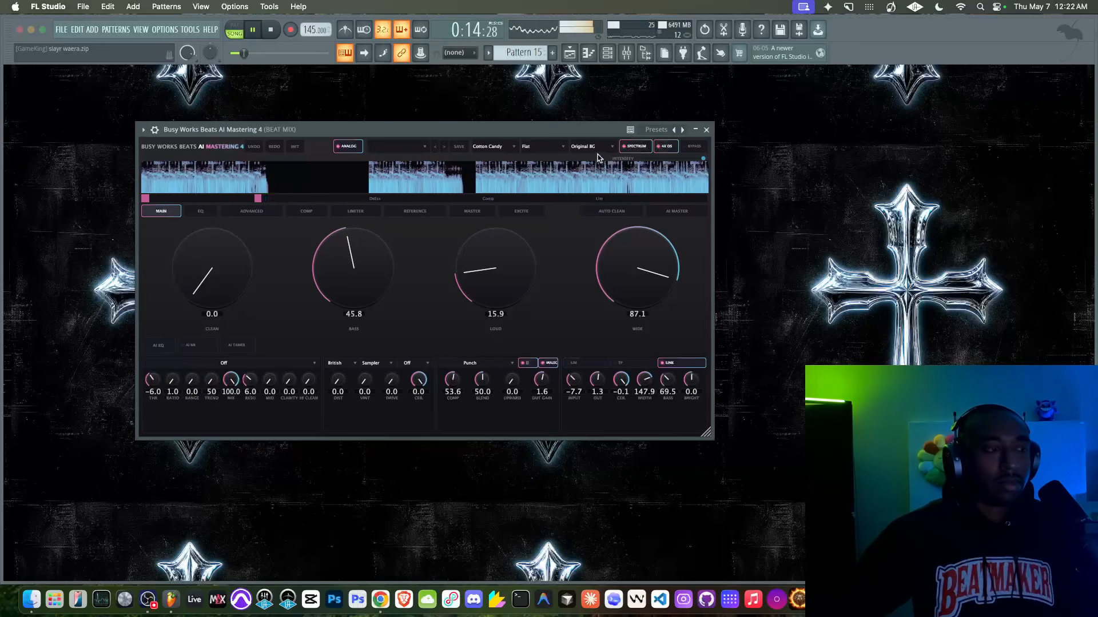
# - Bring the mixer back, listen to the beat with AI Mastering 4 bypassed, and stop playback
pyautogui.click(626, 55)
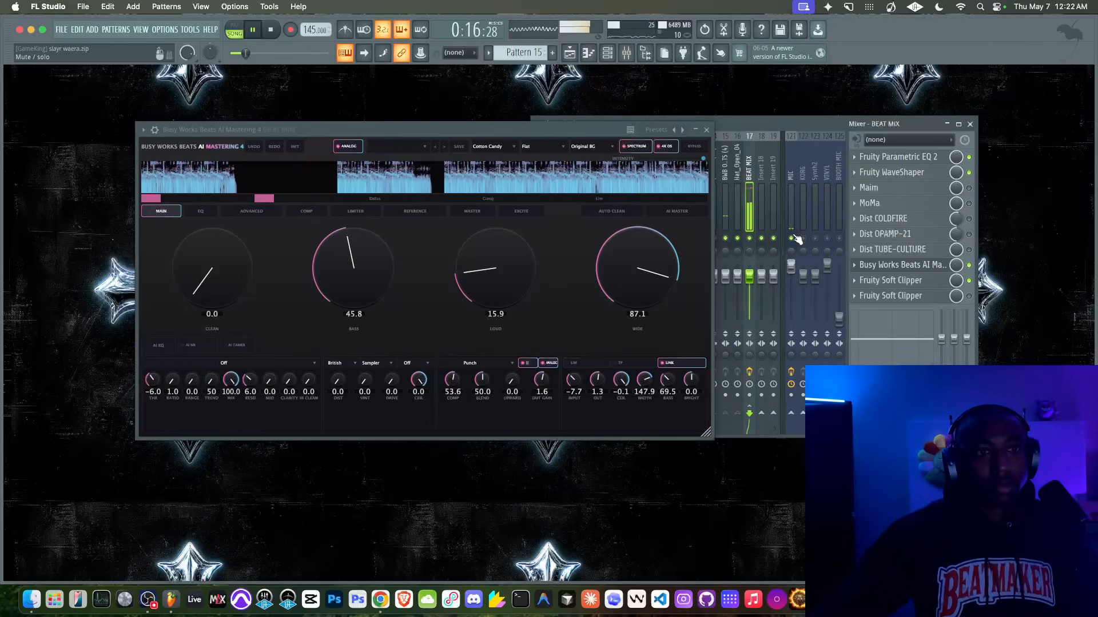
pyautogui.click(972, 127)
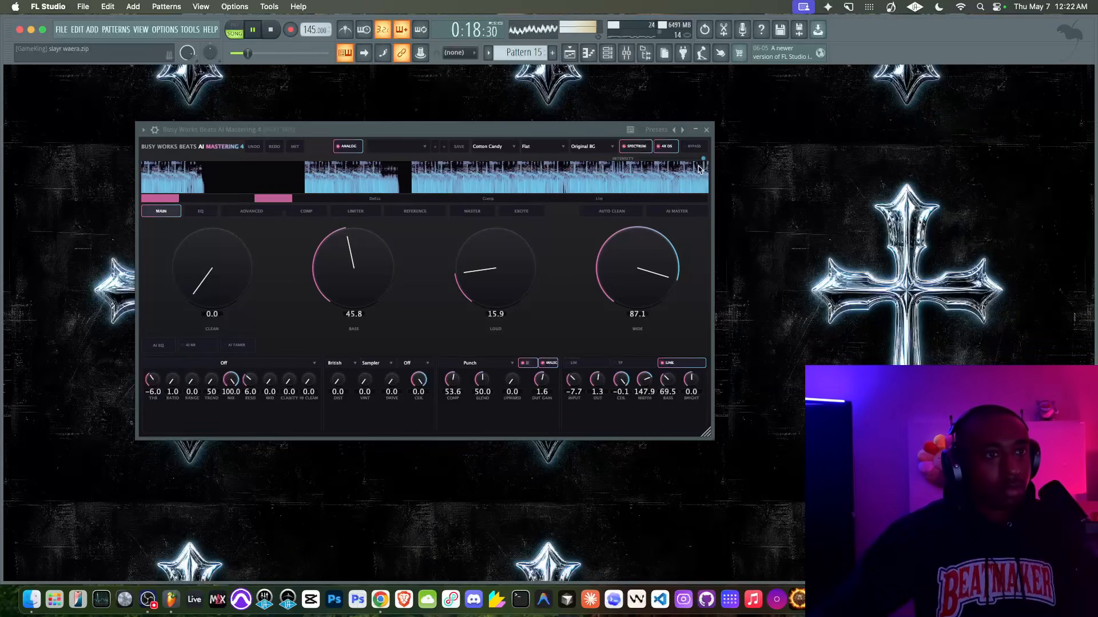
pyautogui.click(624, 52)
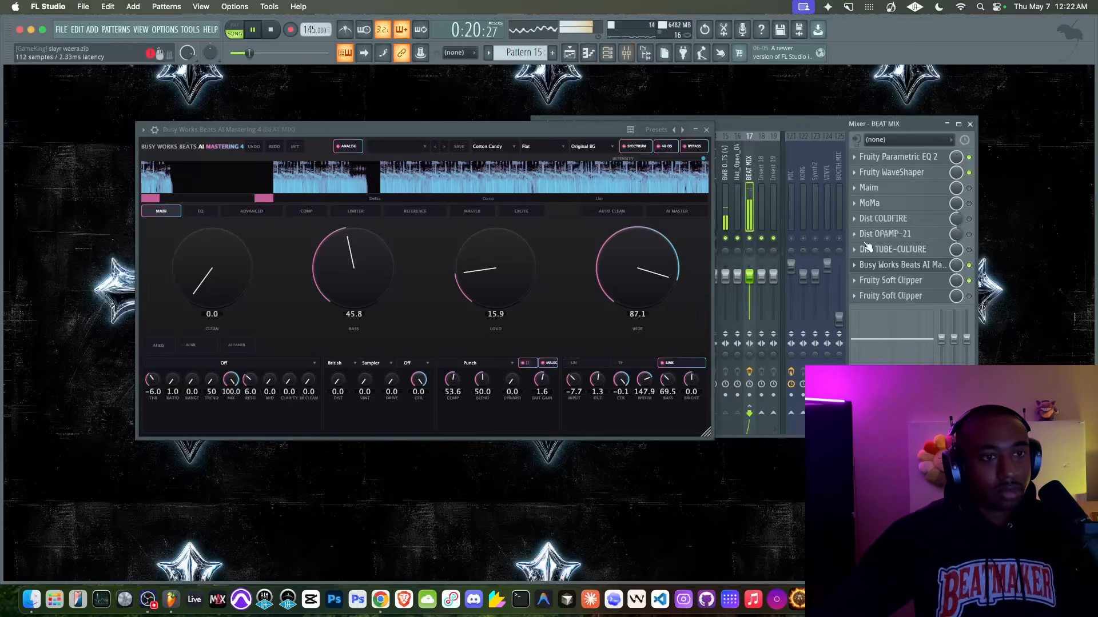
pyautogui.press('space')
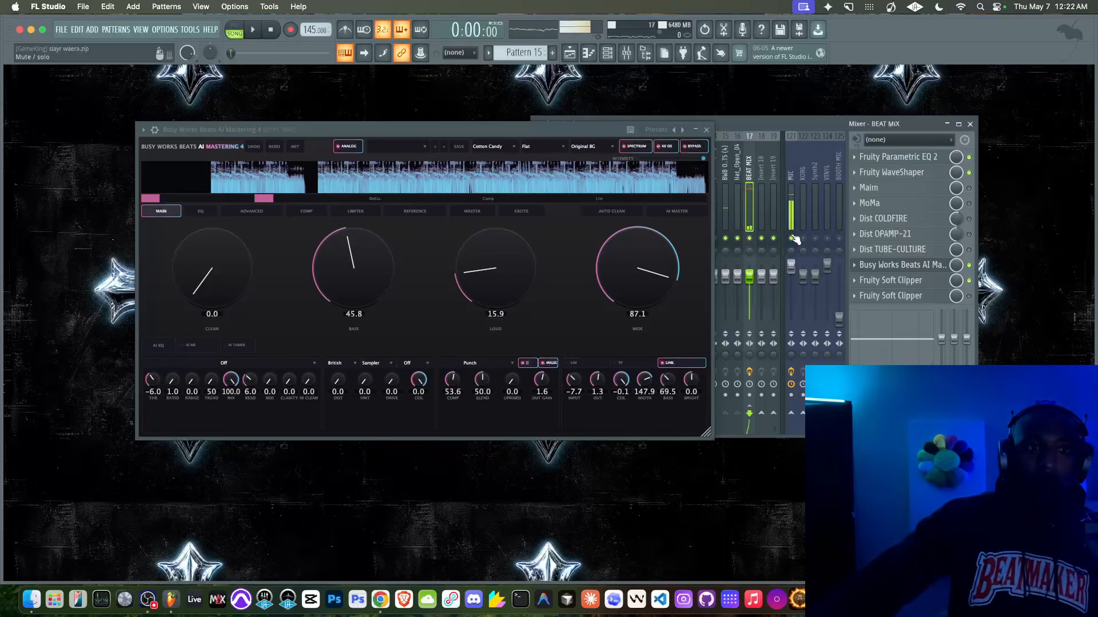
# - Play the beat with the mixer closed, move AI Mastering 4 aside, and compare its bypass, leaving the effect active
pyautogui.press('space')
pyautogui.click(970, 125)
pyautogui.moveTo(571, 132); pyautogui.dragTo(487, 130)
pyautogui.click(603, 144)
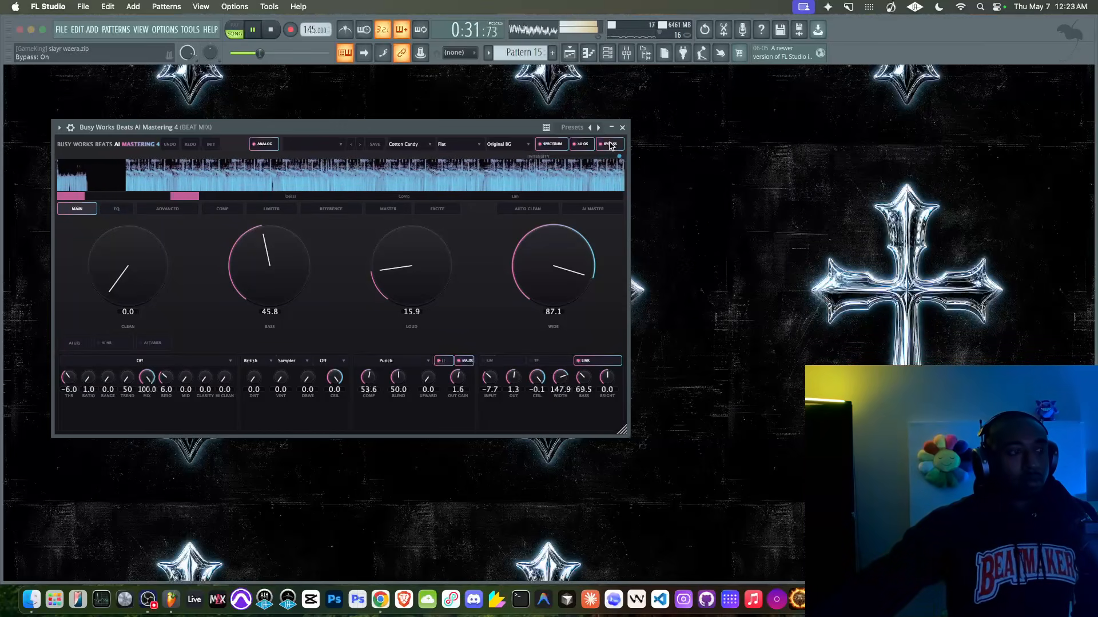
pyautogui.click(610, 144)
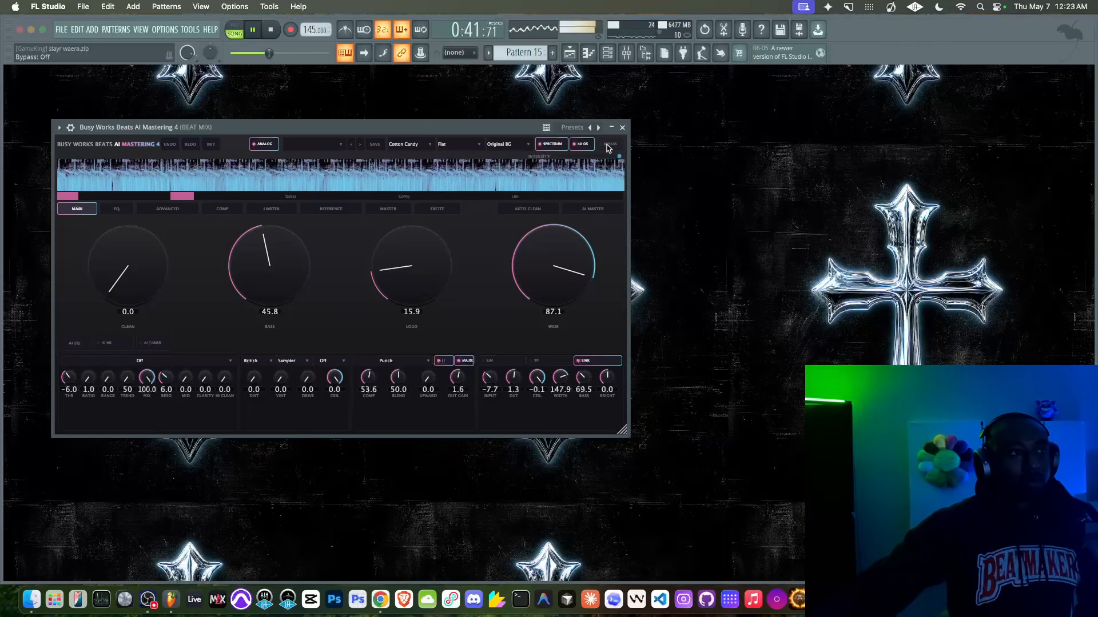
# - Unmute the topline track in the playlist, then compare the beat with AI Mastering 4 bypassed and active
pyautogui.click(569, 53)
pyautogui.click(570, 53)
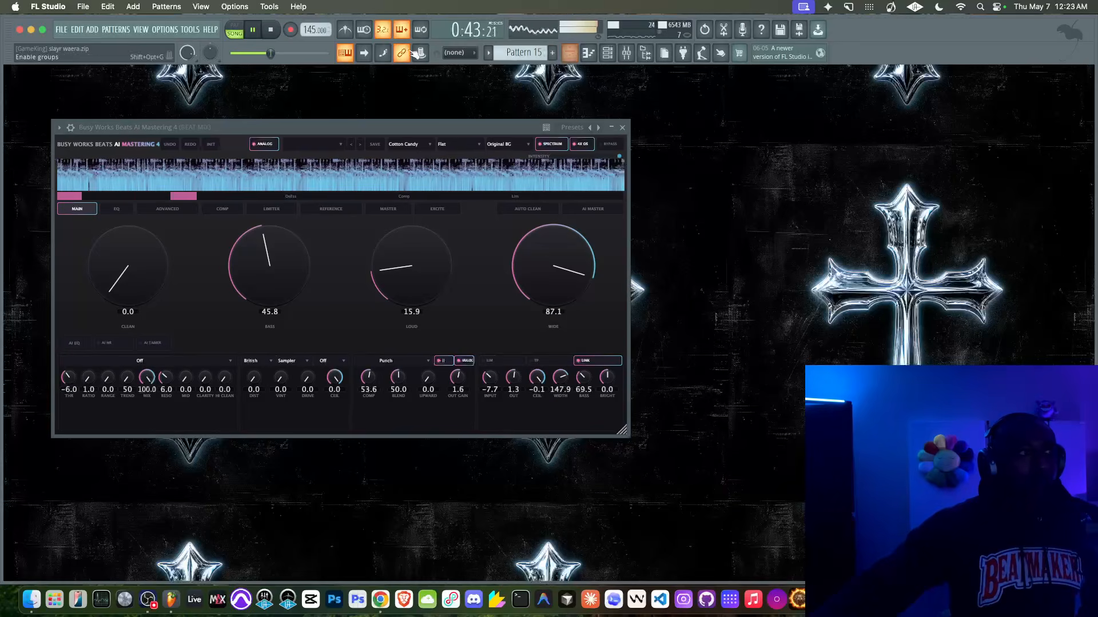
pyautogui.click(569, 52)
pyautogui.click(570, 52)
pyautogui.click(569, 53)
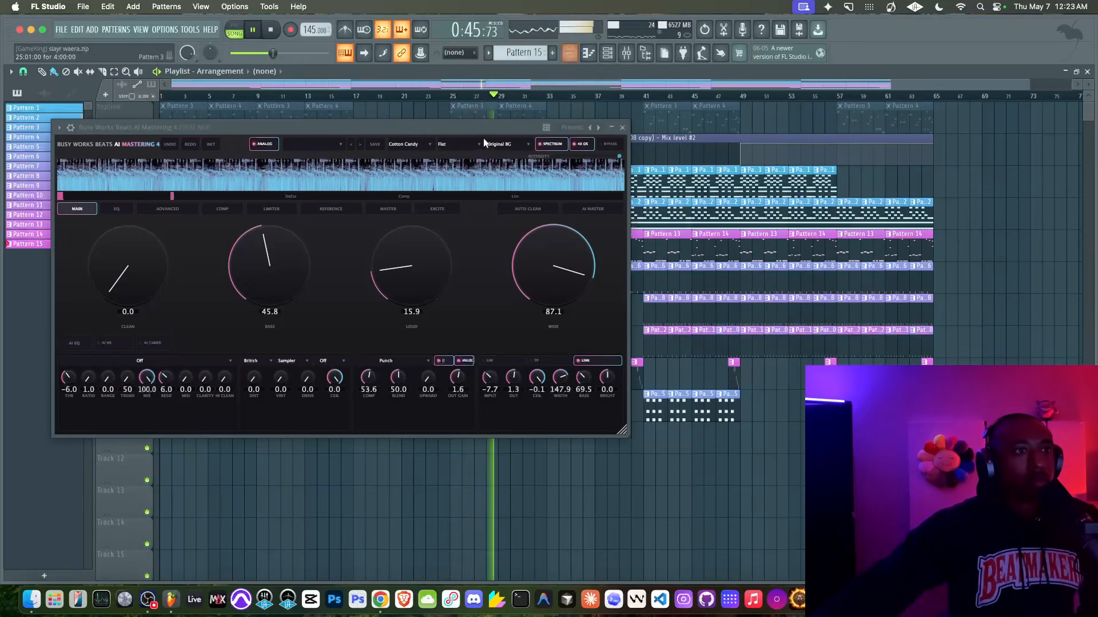
pyautogui.moveTo(486, 127); pyautogui.dragTo(486, 166)
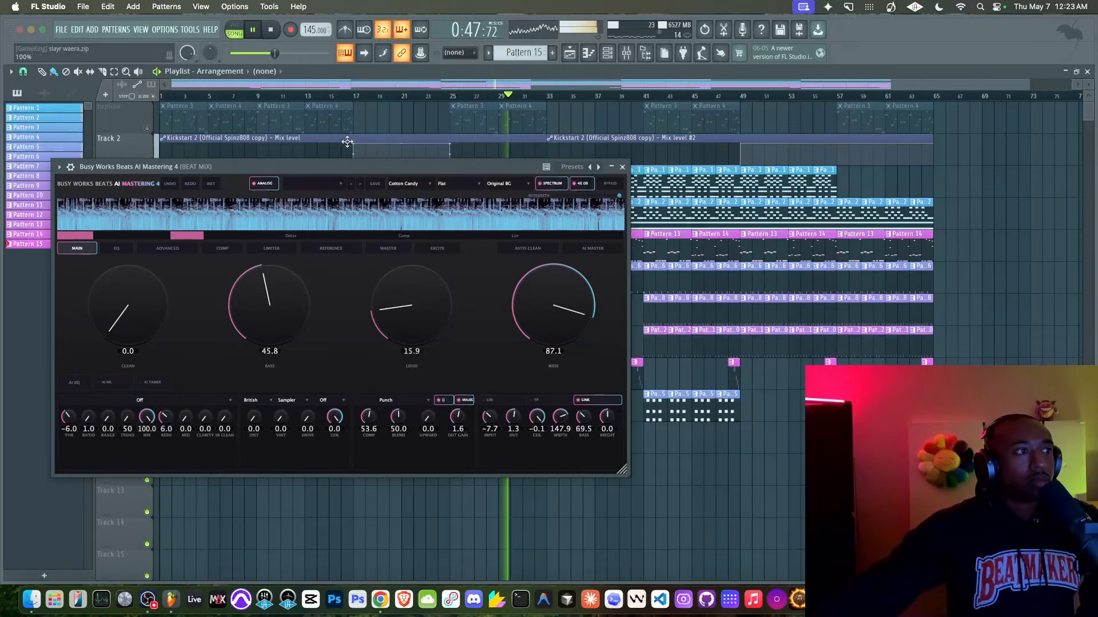
pyautogui.click(147, 128)
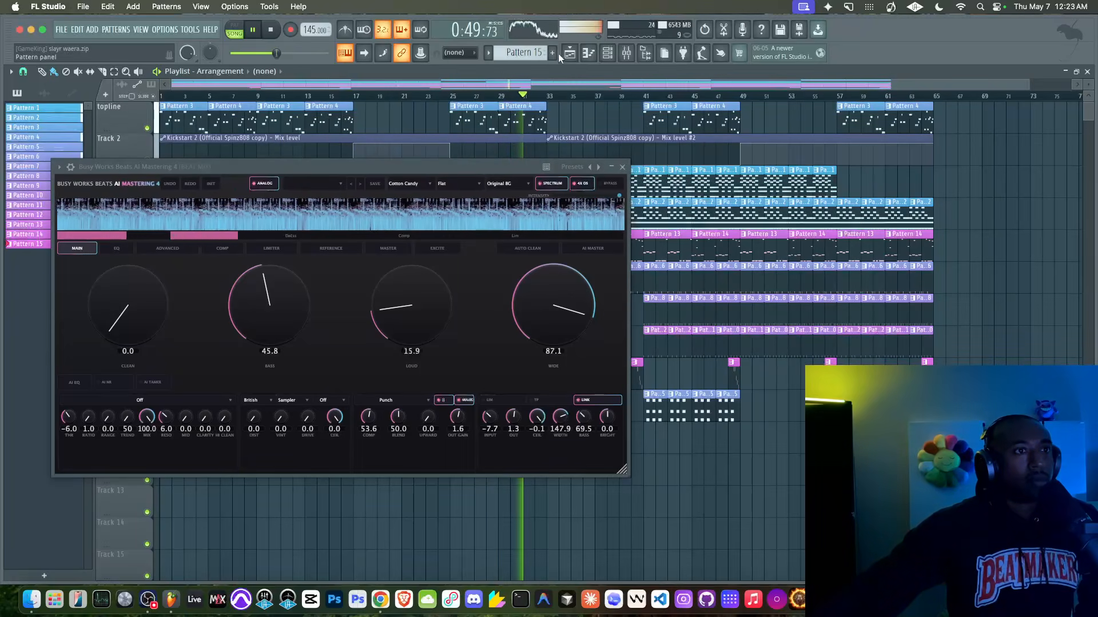
pyautogui.click(569, 52)
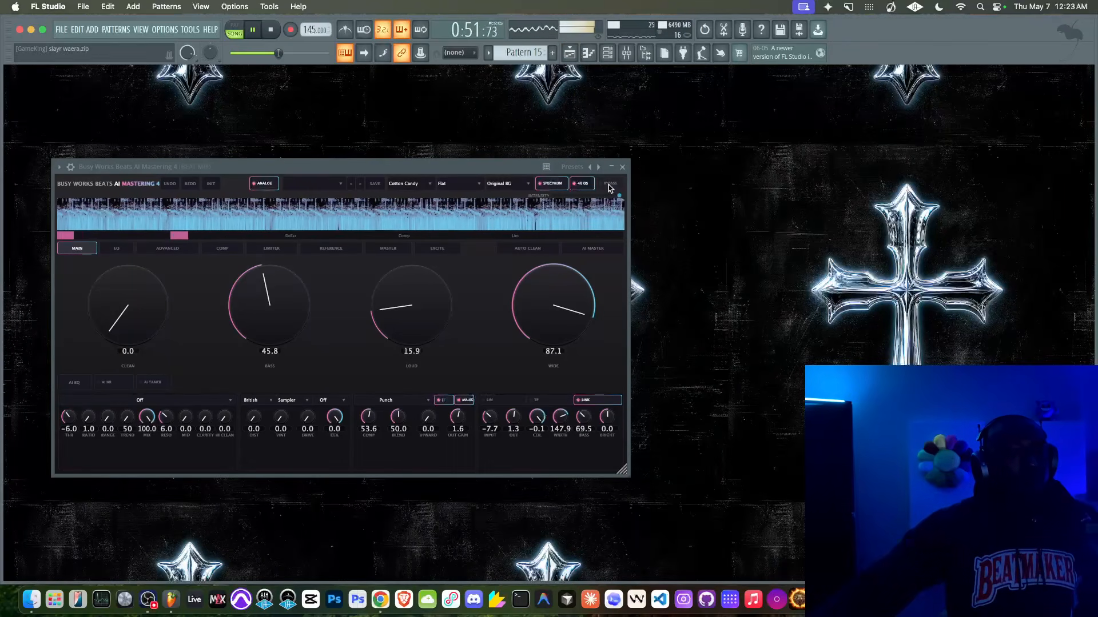
pyautogui.click(609, 185)
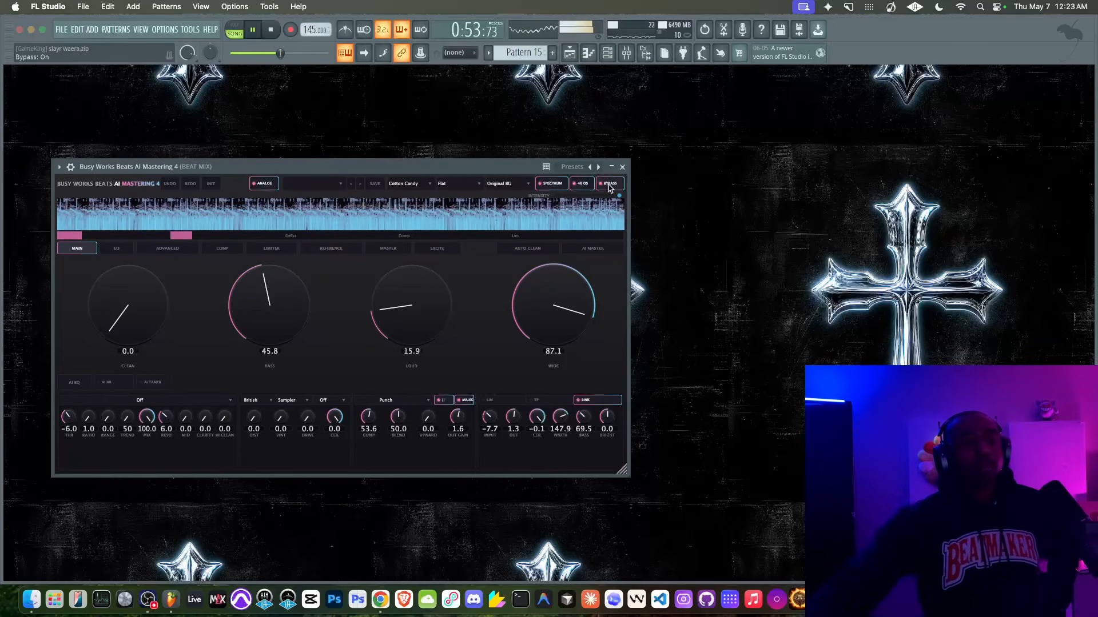
pyautogui.click(609, 185)
# - Mute the harmony / rhythm track in the playlist, close the playlist, and reposition the AI Mastering 4 window
pyautogui.click(566, 54)
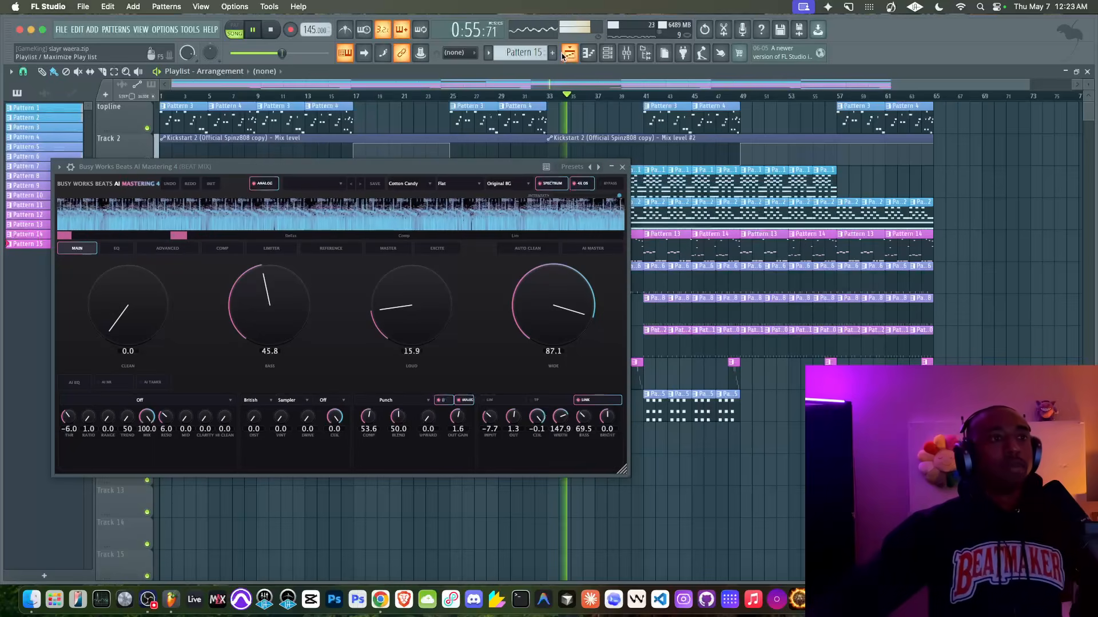
pyautogui.moveTo(456, 170); pyautogui.dragTo(624, 291)
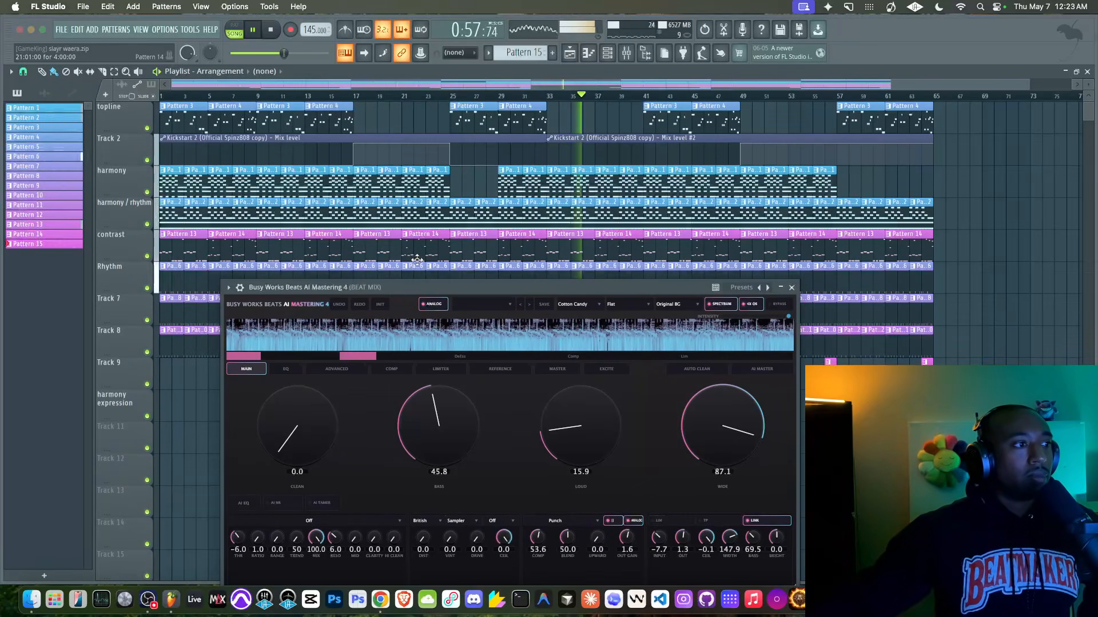
pyautogui.click(147, 224)
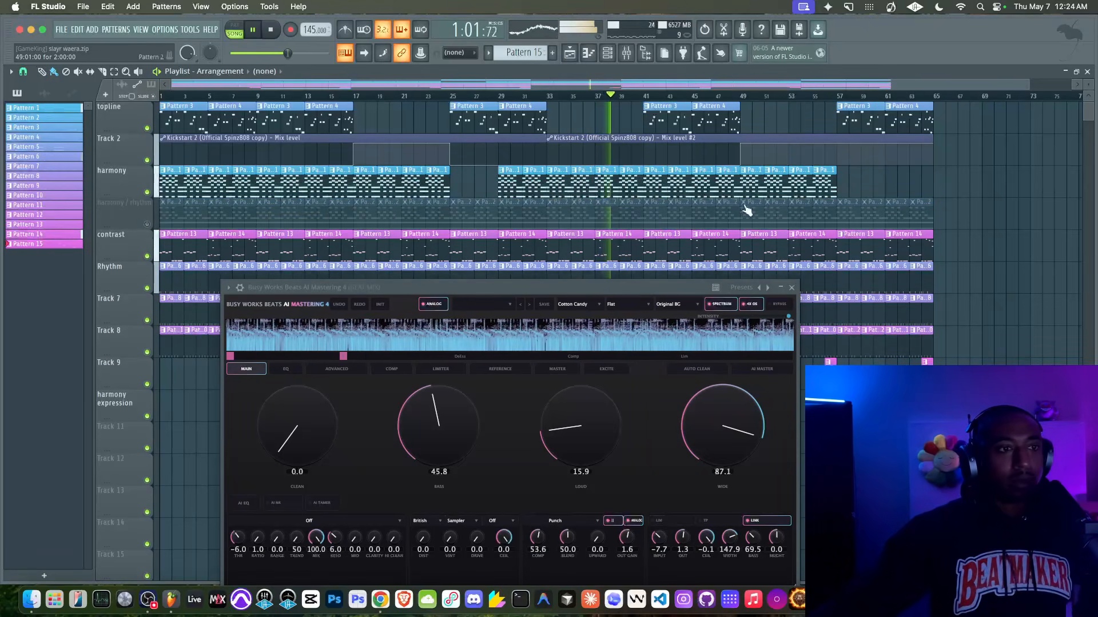
pyautogui.click(1088, 72)
pyautogui.moveTo(636, 290); pyautogui.dragTo(526, 120)
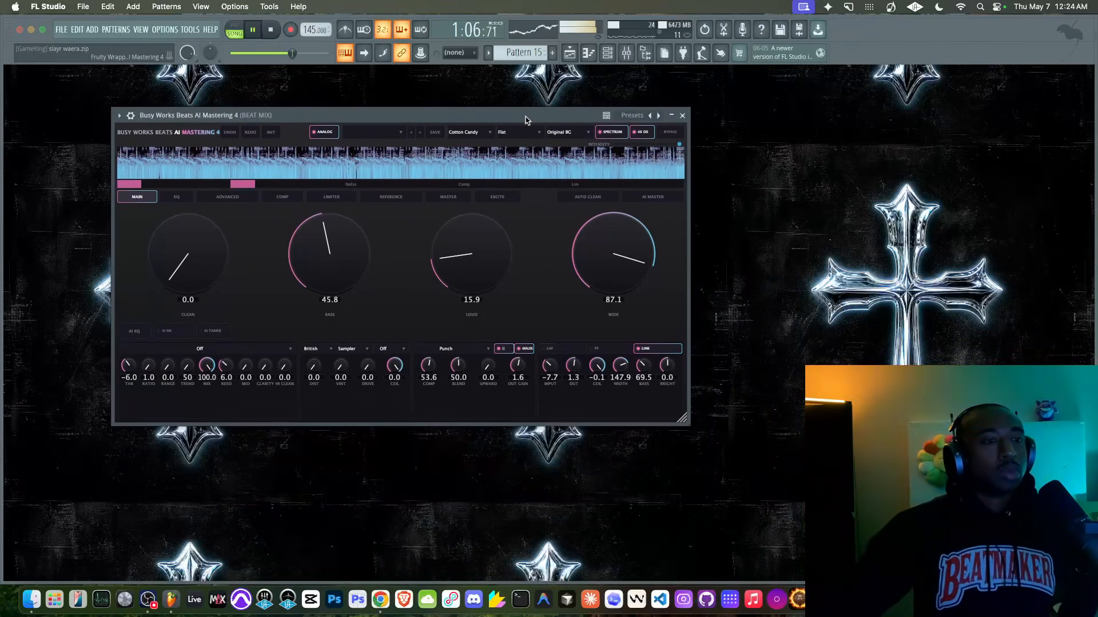
# - Lower the Bass amount in AI Mastering 4 to 23.8 and check the beat with the effect active
pyautogui.click(670, 132)
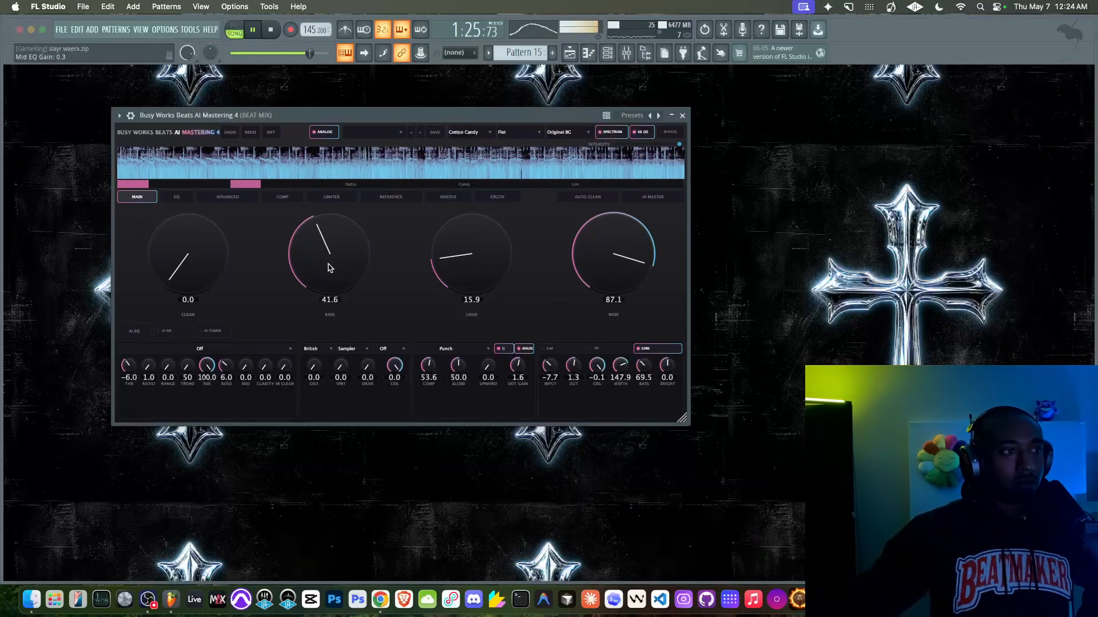
pyautogui.moveTo(330, 262); pyautogui.dragTo(330, 274)
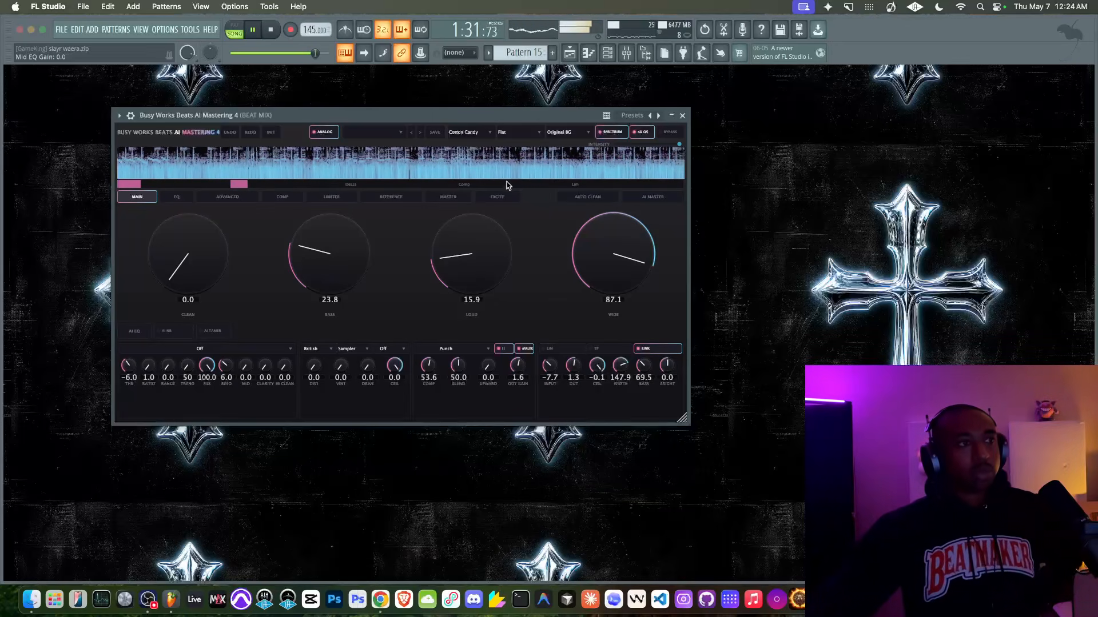
pyautogui.click(666, 132)
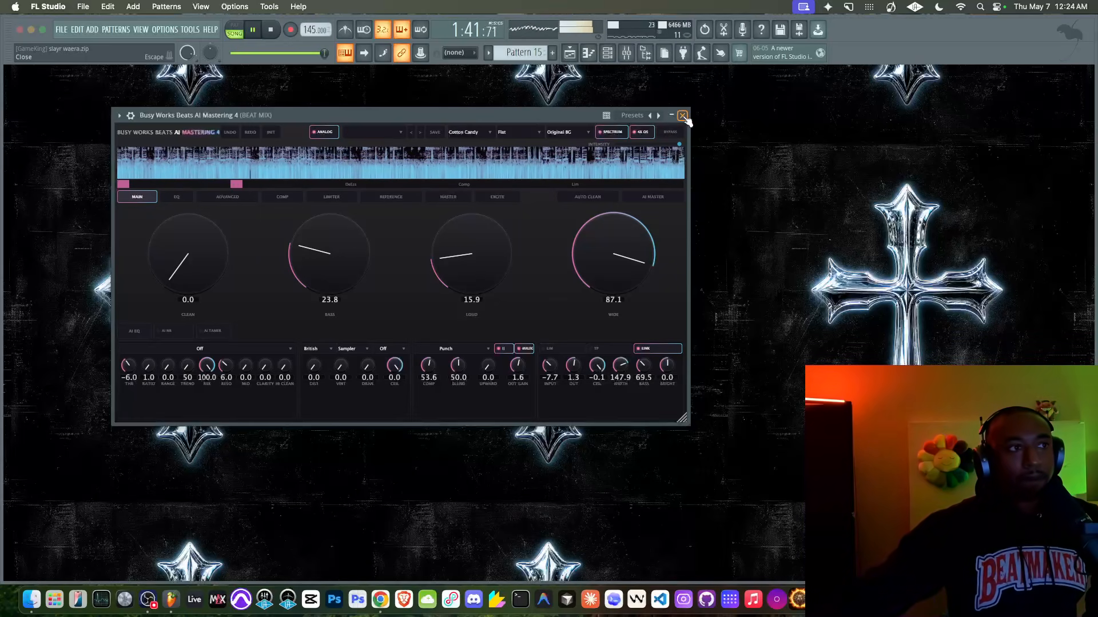
# - Close AI Mastering 4, bring up the mixer, stop playback, and close the mixer
pyautogui.click(682, 115)
pyautogui.click(627, 59)
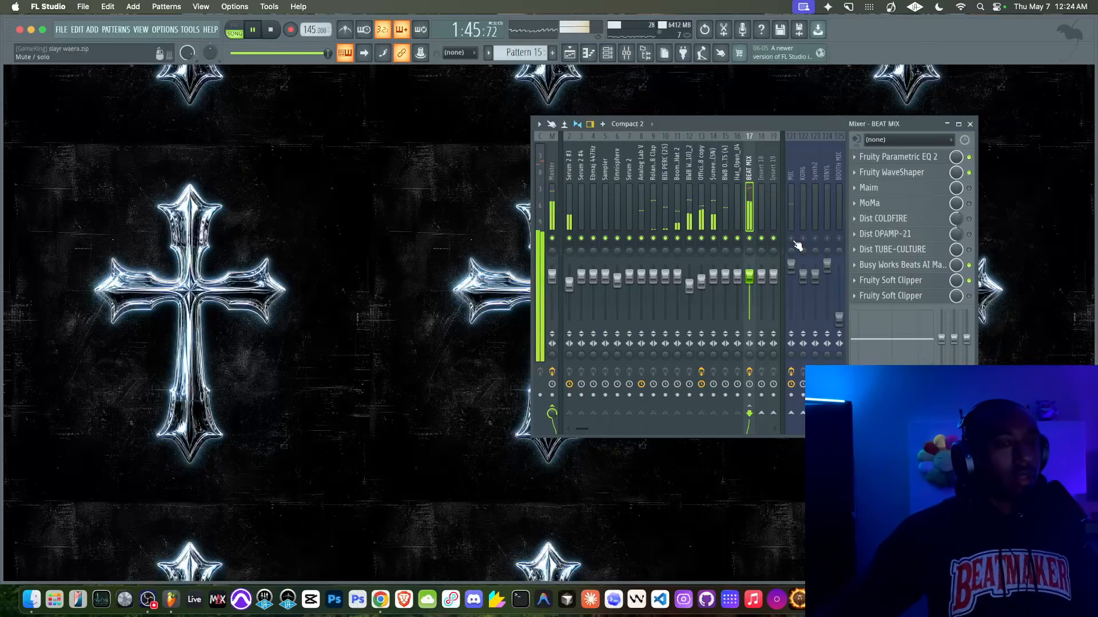
pyautogui.press('space')
pyautogui.click(969, 123)
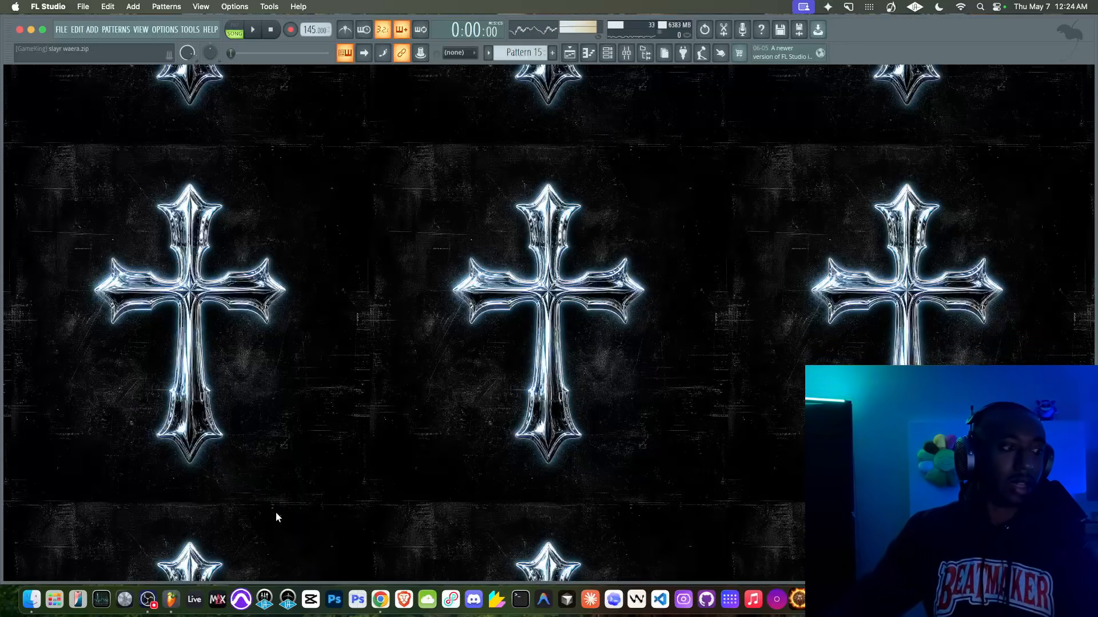
pyautogui.click(148, 600)
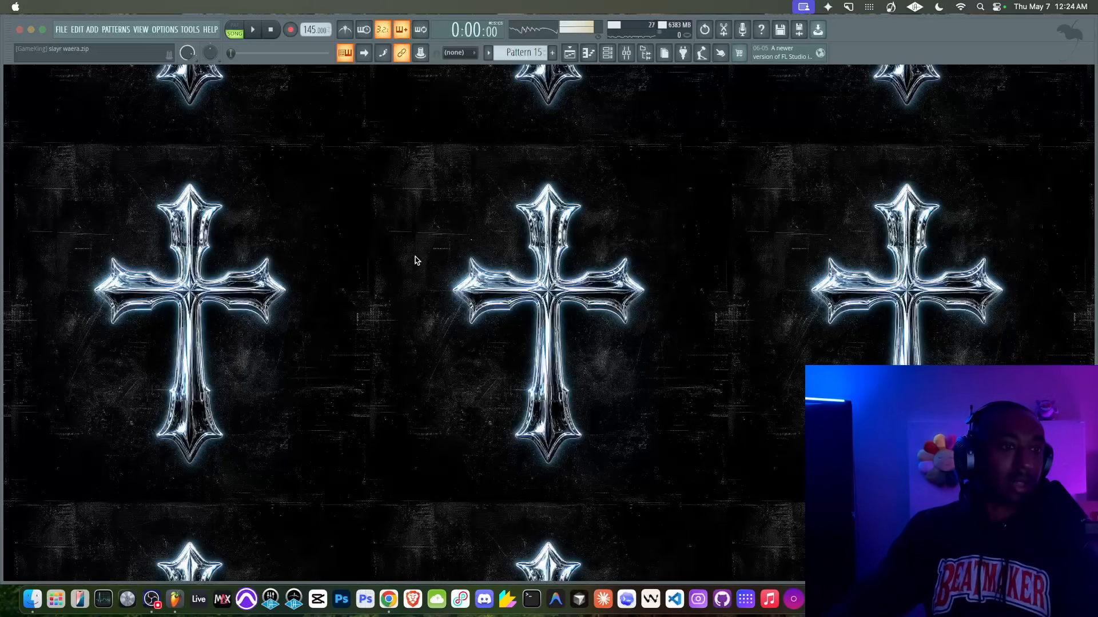